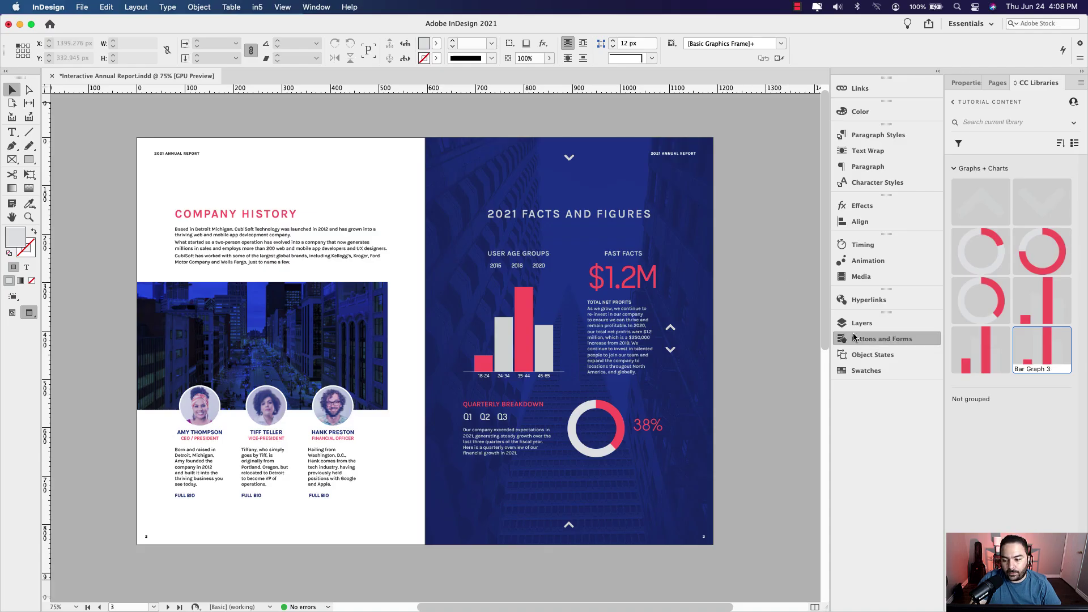
- Open the EPUB interactivity preview of the finished spread and test the year buttons of the User Age Groups graph
click(880, 338)
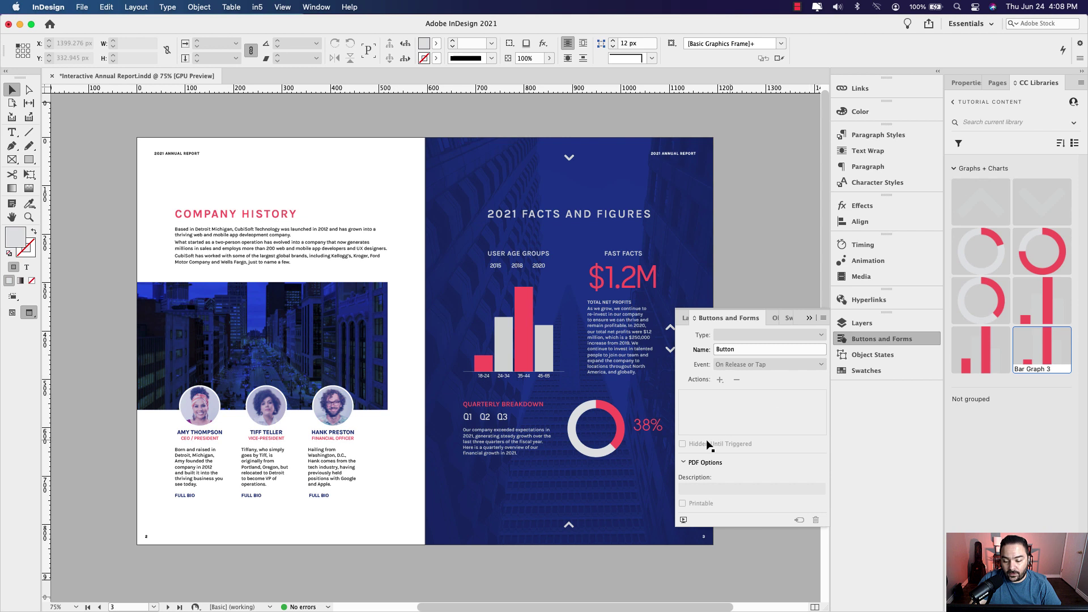
click(684, 520)
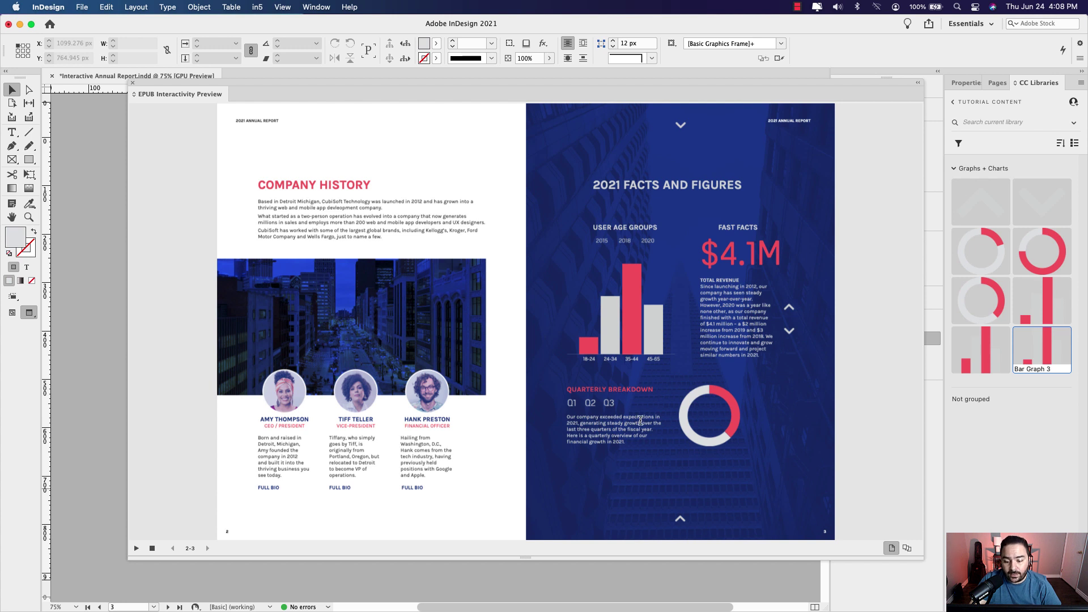
click(625, 241)
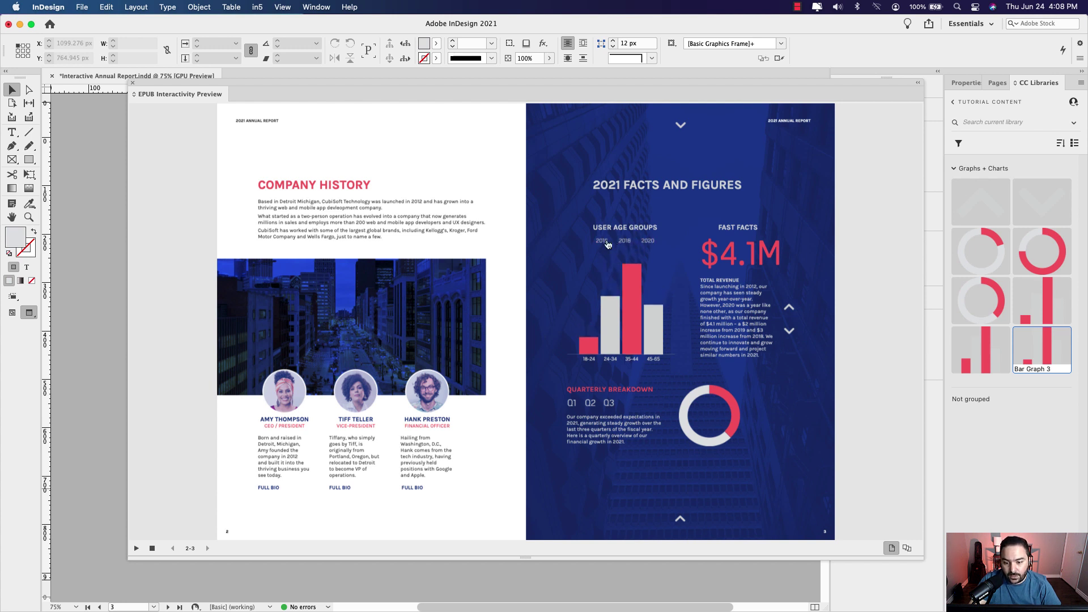
click(643, 243)
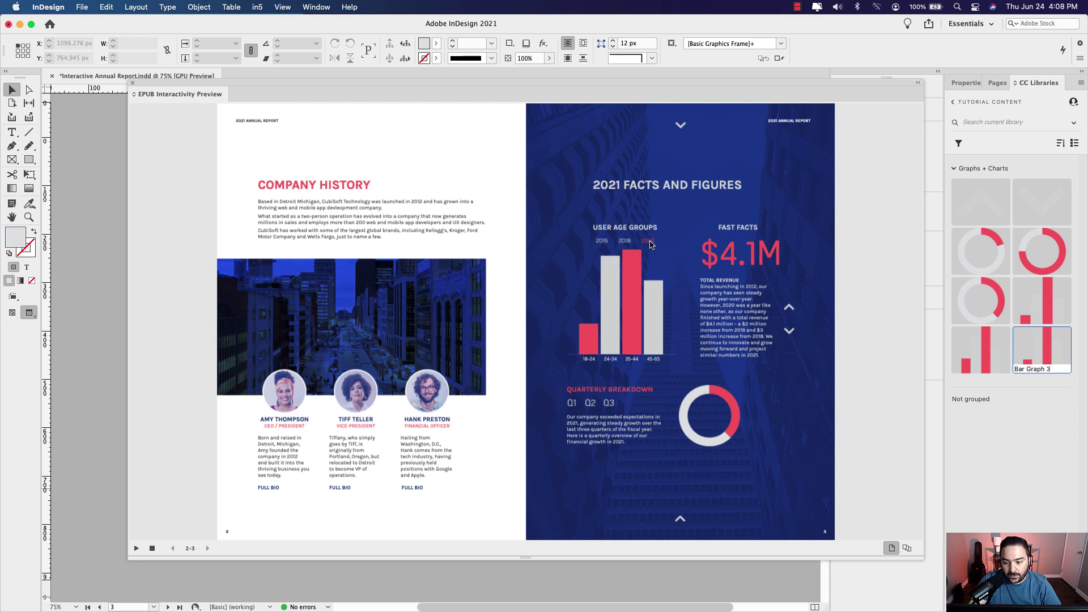
- Test cycling the Fast Facts forward and backward with their arrows in the preview
click(789, 309)
click(789, 309)
click(789, 309)
click(794, 332)
click(793, 333)
click(794, 332)
click(791, 332)
- Test the Q1, Q2 and Q3 buttons and the page's slide arrows, and close the preview
click(573, 405)
click(590, 404)
click(610, 404)
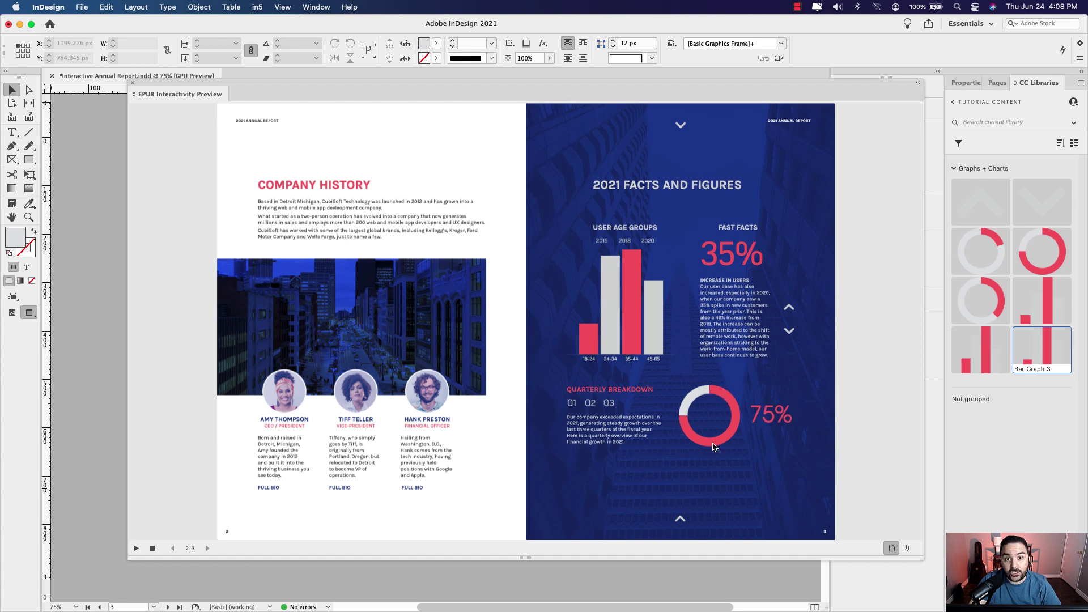
click(680, 522)
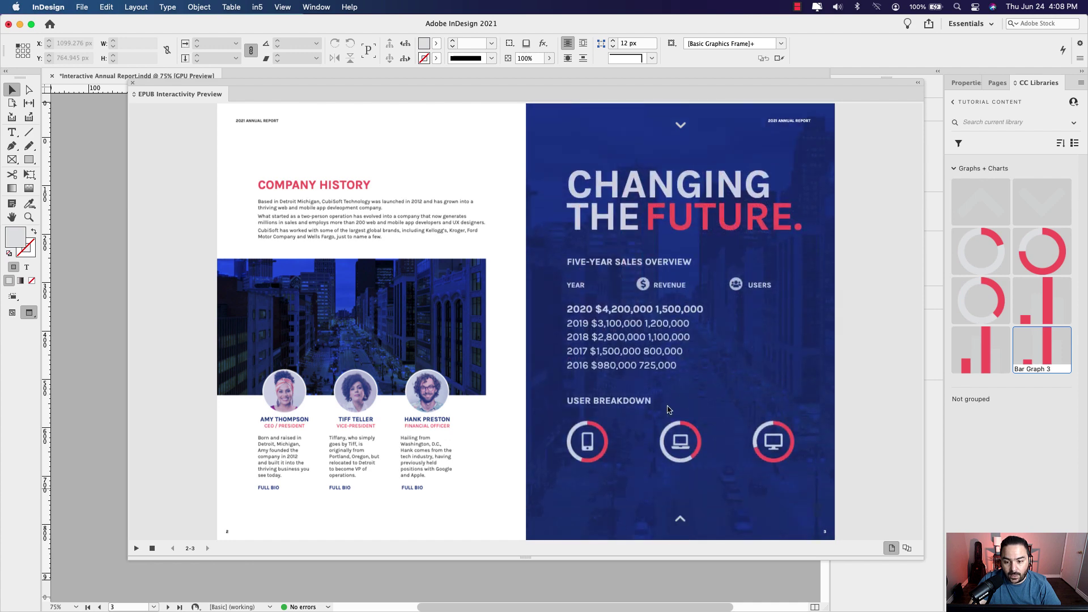
click(682, 127)
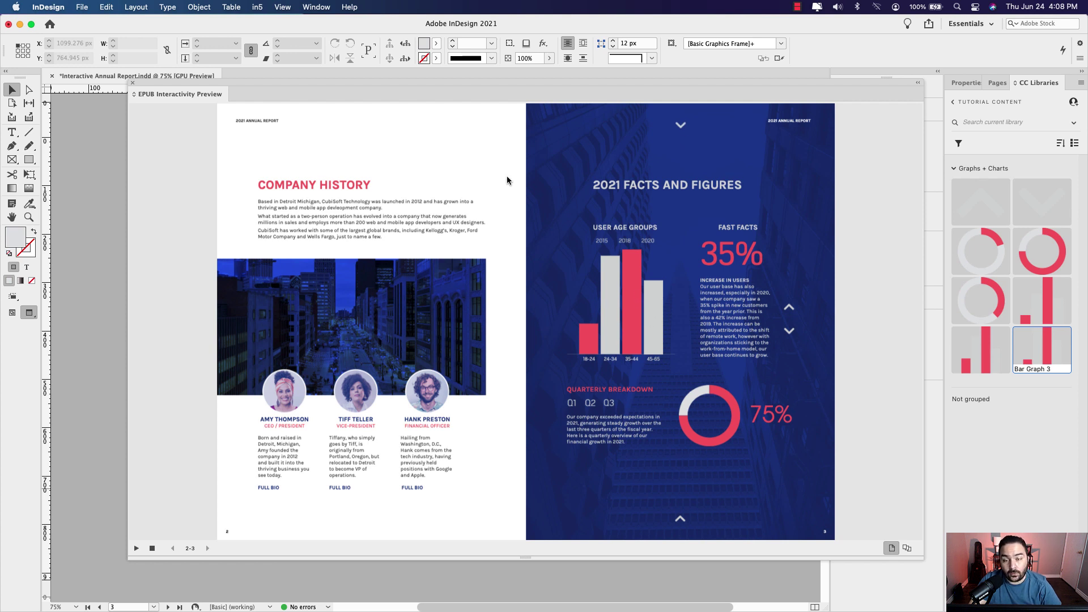
click(132, 82)
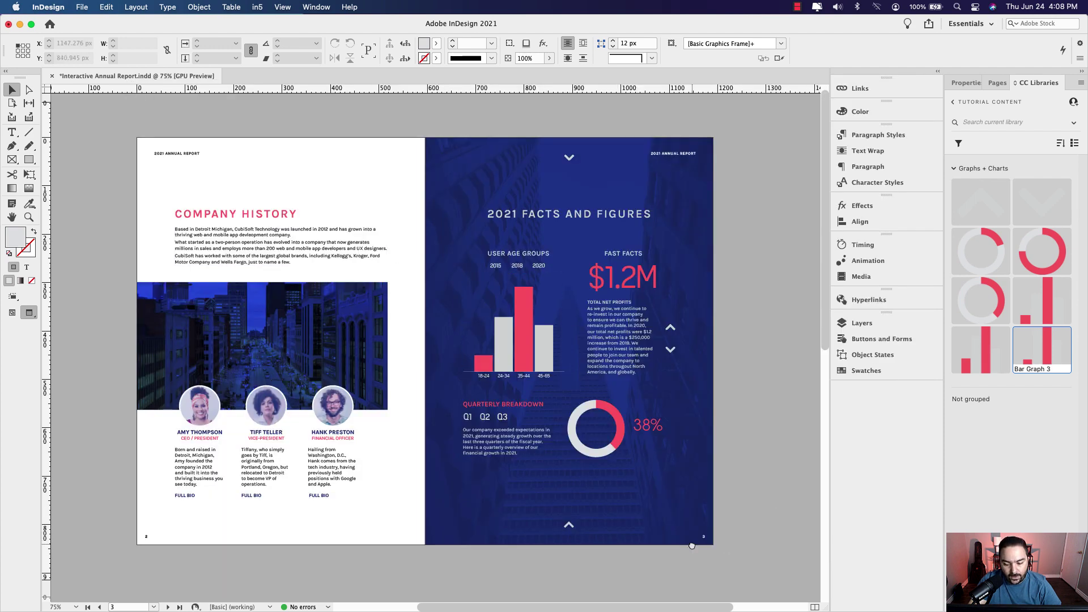
- Go to the spread with the blank page 5 and show its guides and frame edges
scroll(692, 544, down, 10)
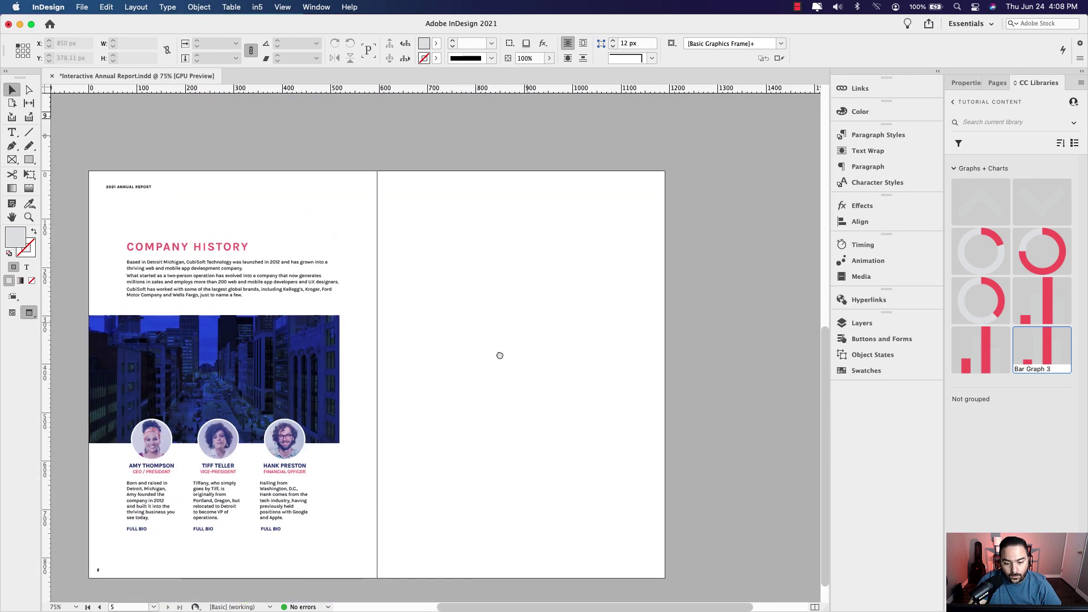
scroll(447, 313, left, 2)
scroll(448, 314, down, 1)
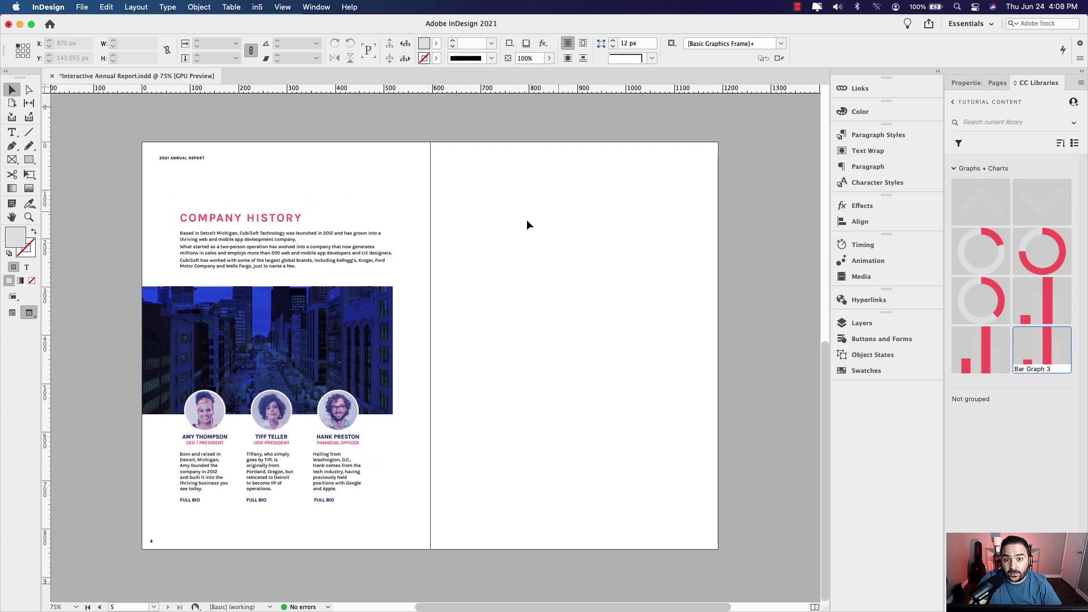
key(w)
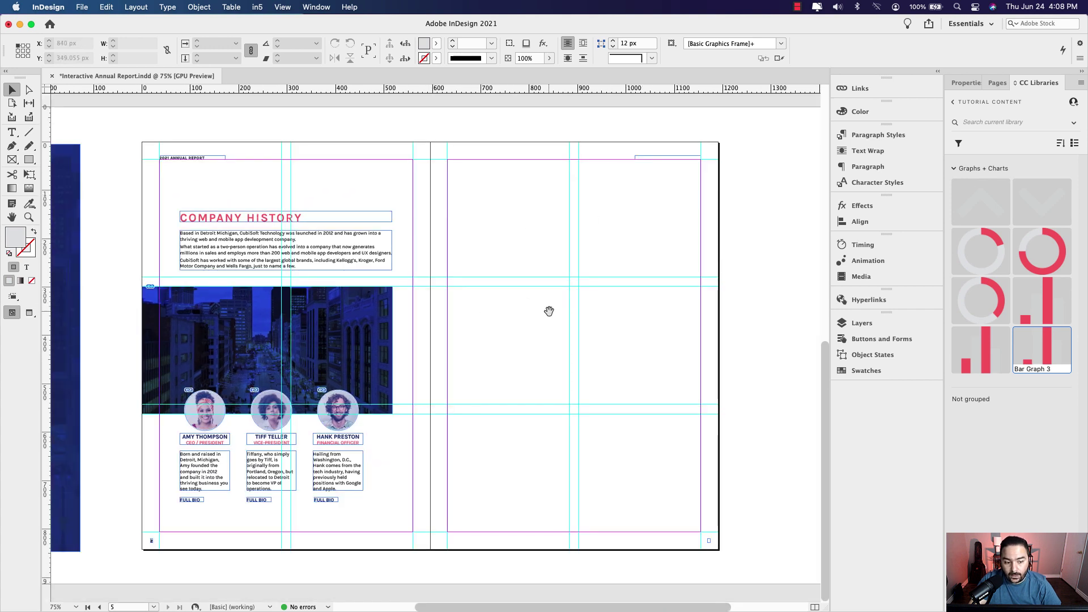
scroll(567, 307, left, 1)
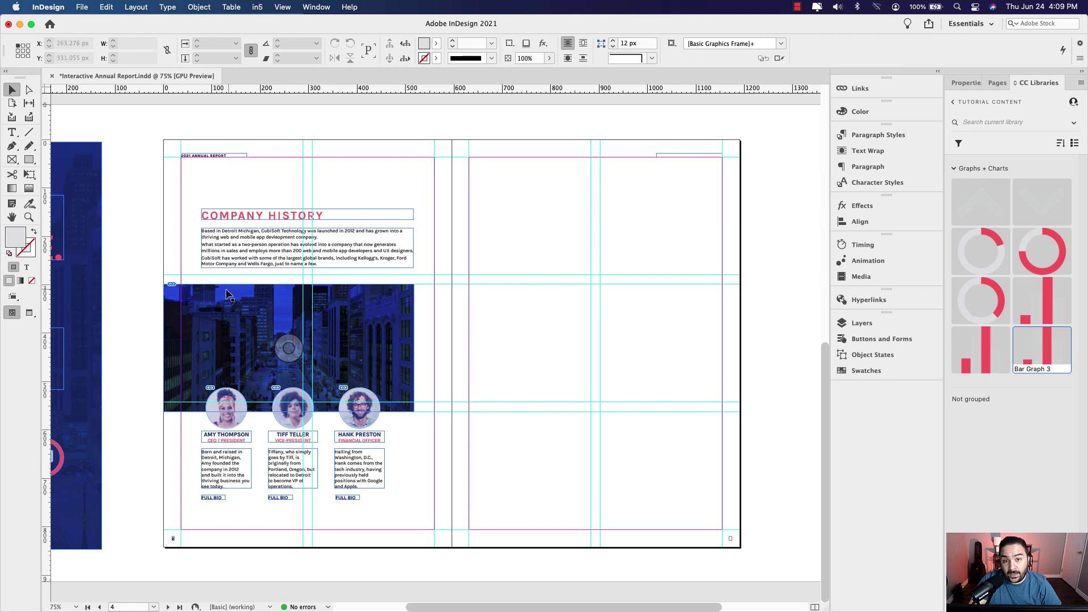
scroll(573, 323, right, 2)
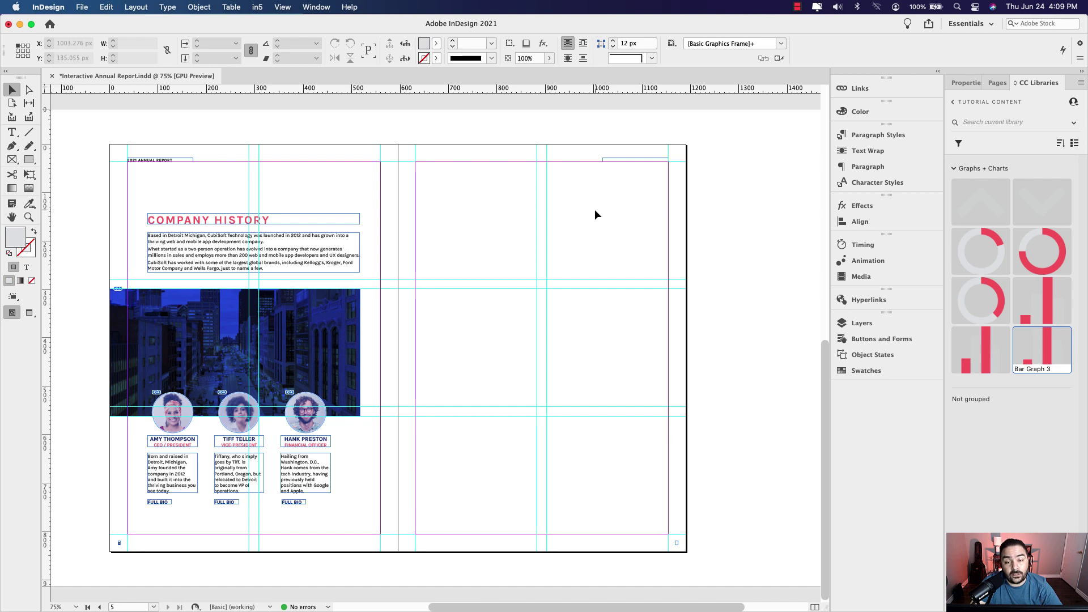
scroll(594, 214, left, 1)
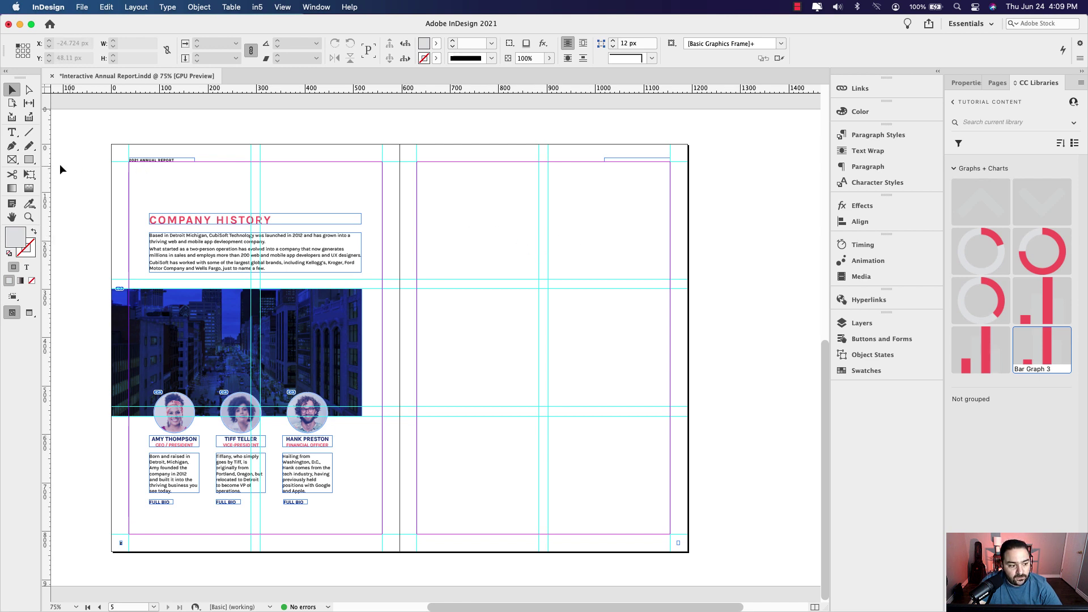
- Draw a rectangular frame about 595 × 842 px covering all of page 5, with its inner edge aligned to the spine
click(11, 159)
drag(399, 146, 688, 553)
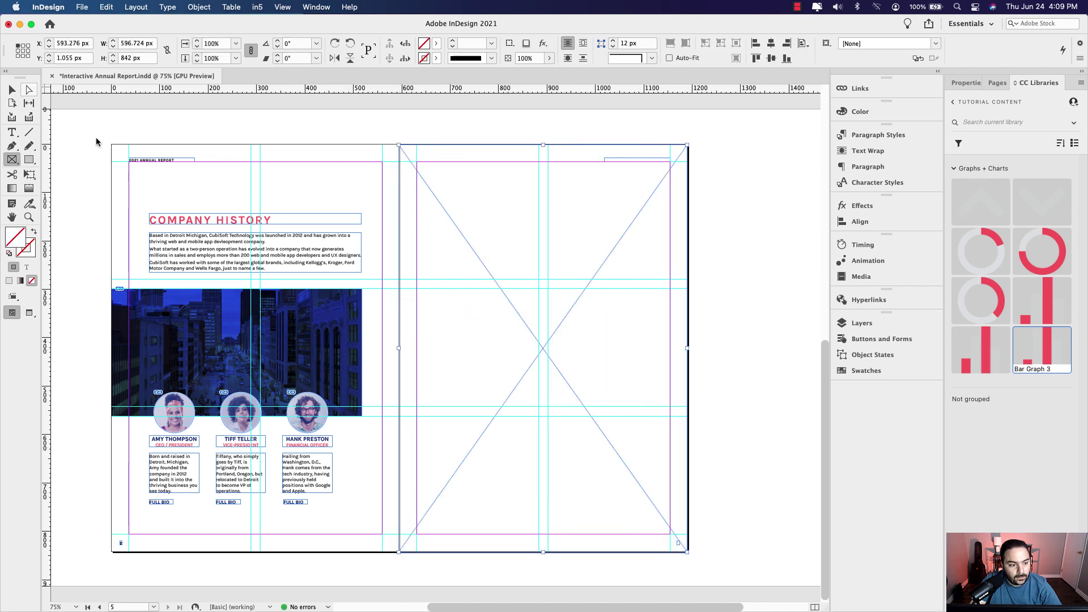
click(12, 89)
mouse_move(399, 348)
mouse_down()
mouse_move(410, 351)
mouse_move(400, 351)
mouse_up()
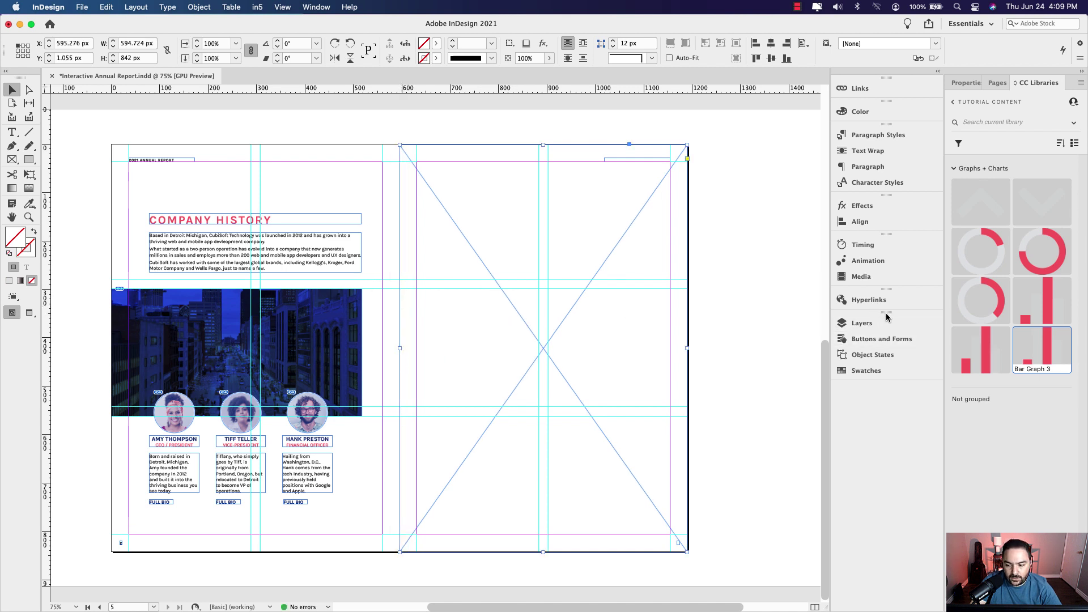
- Float the panel group containing Swatches over the document and fill the page 5 frame with the R=23 G=51 B=124 swatch
drag(892, 315, 244, 139)
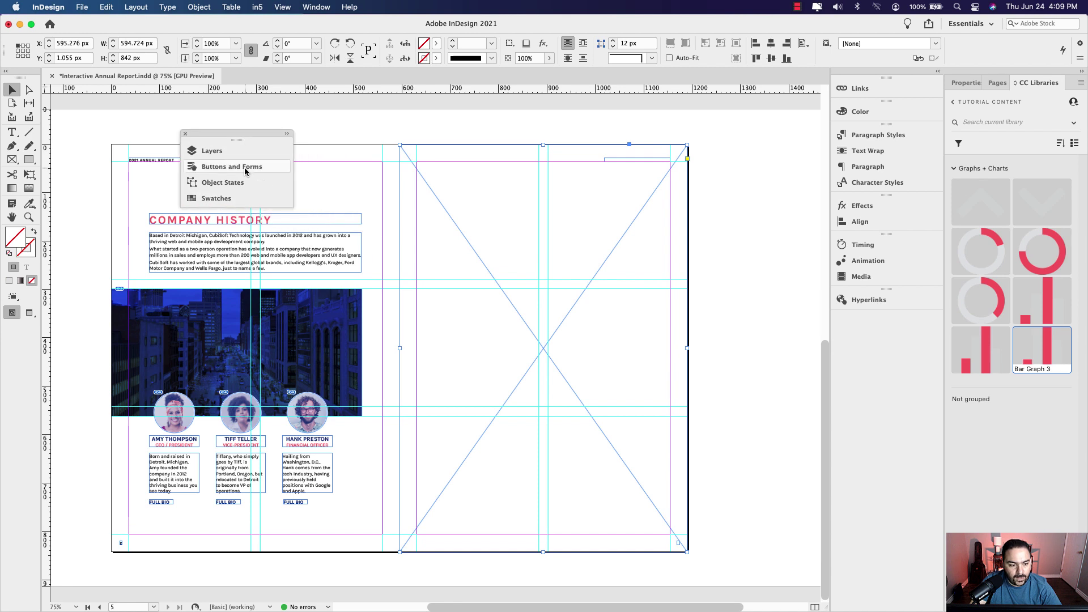
double_click(288, 136)
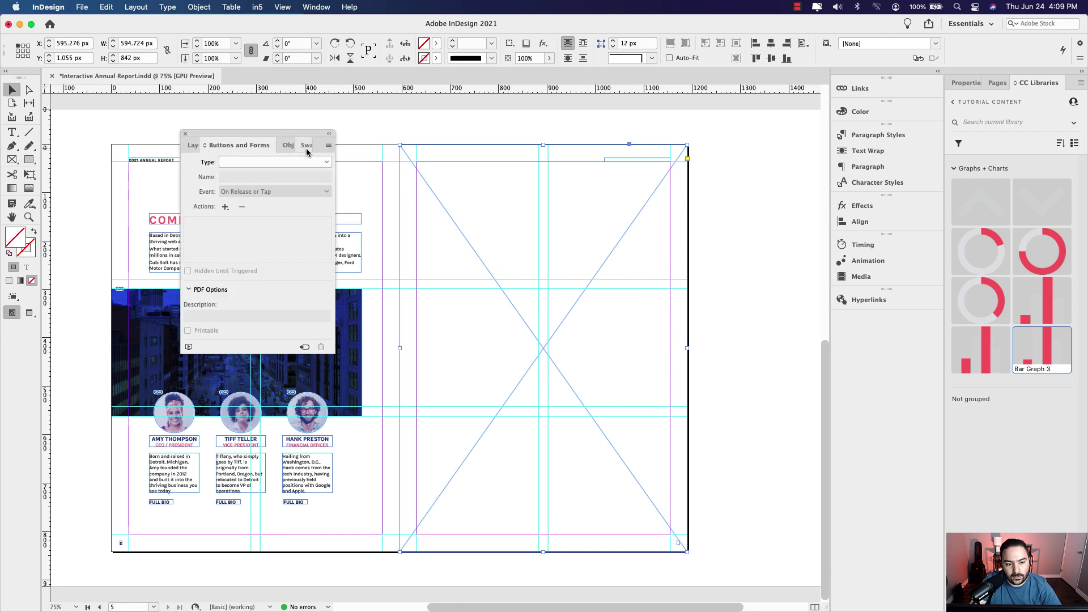
click(307, 145)
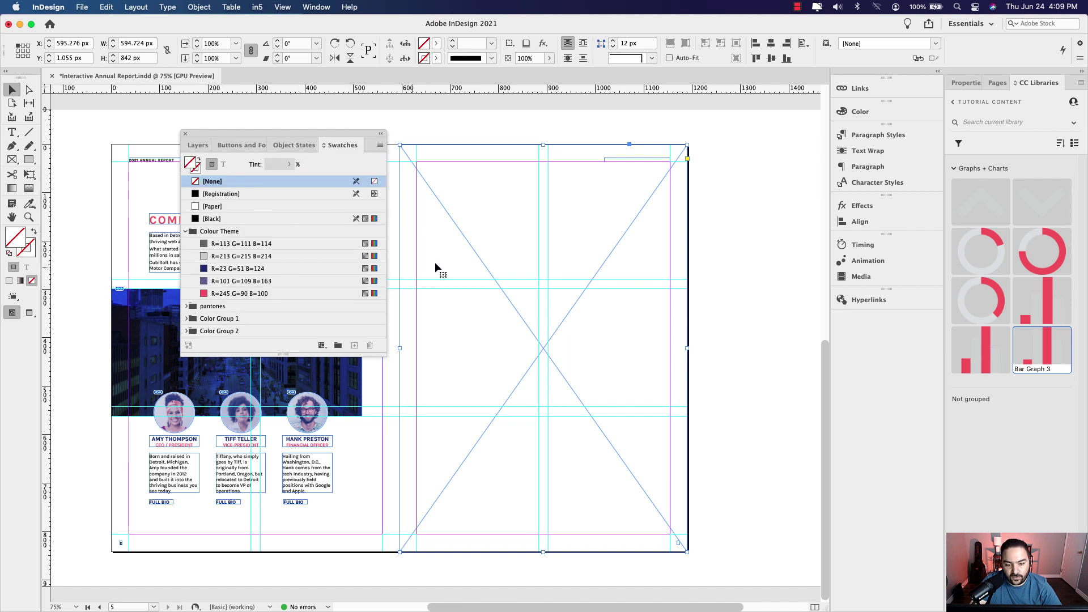
click(228, 269)
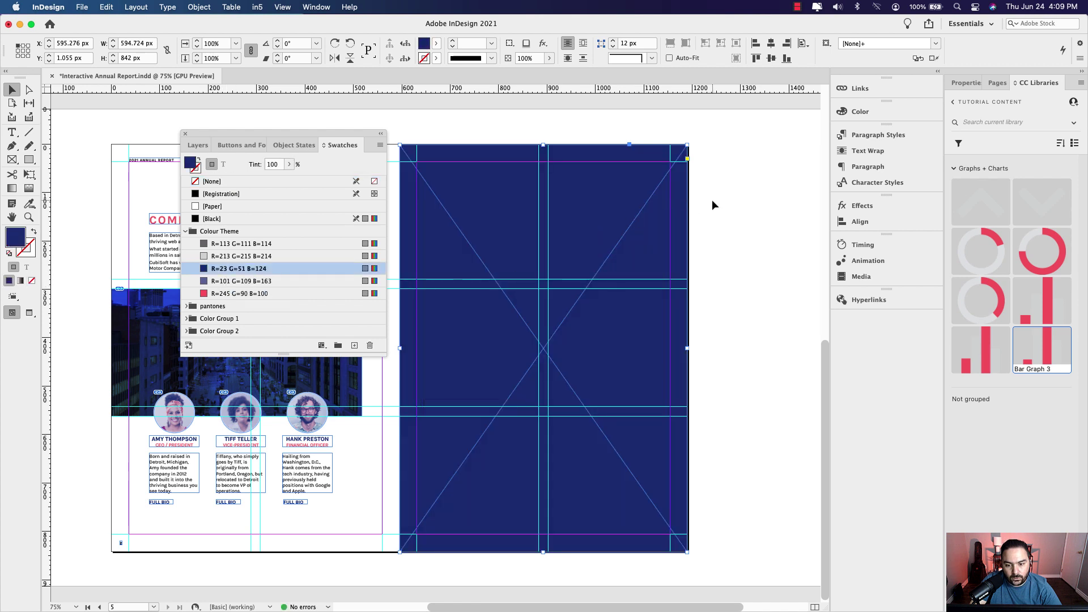
click(713, 203)
drag(363, 135, 326, 137)
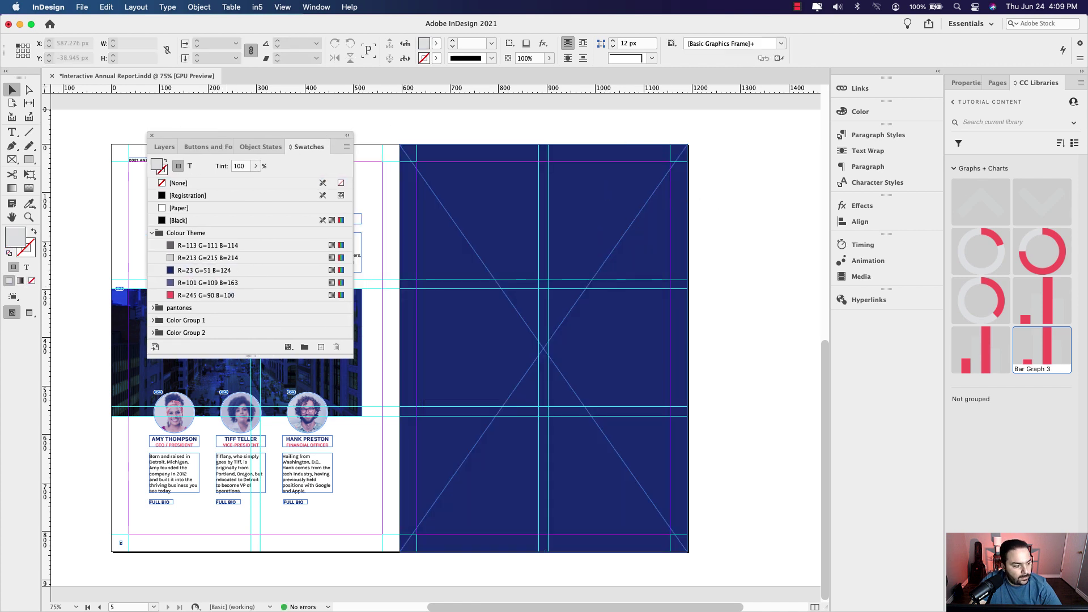
- Place the City.jpg photo in the page 5 frame and set the image's blending mode to Overlay at 20% opacity
drag(17, 323, 517, 322)
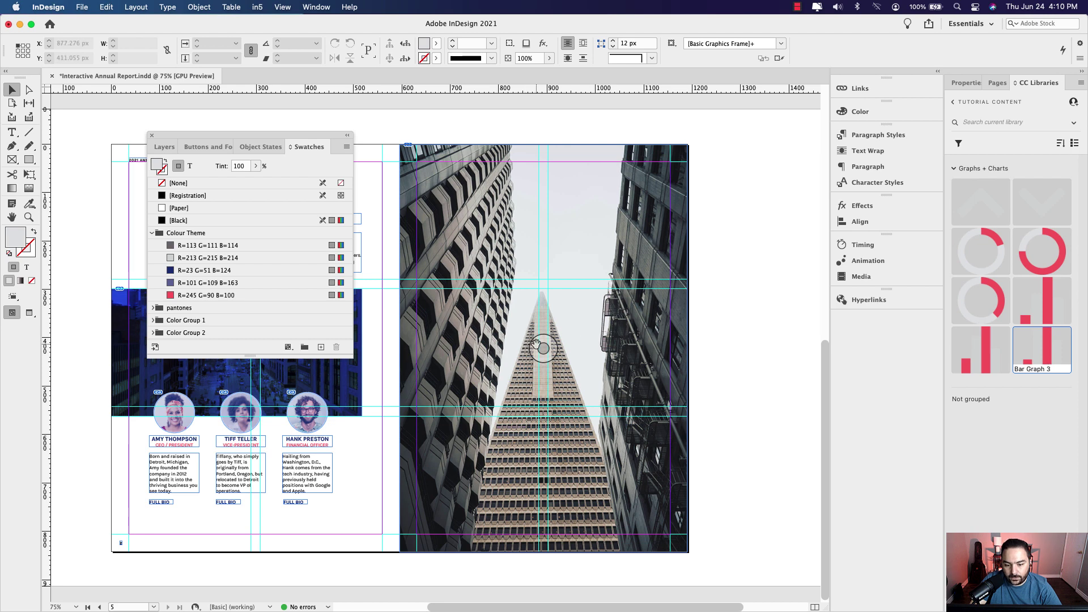
click(965, 85)
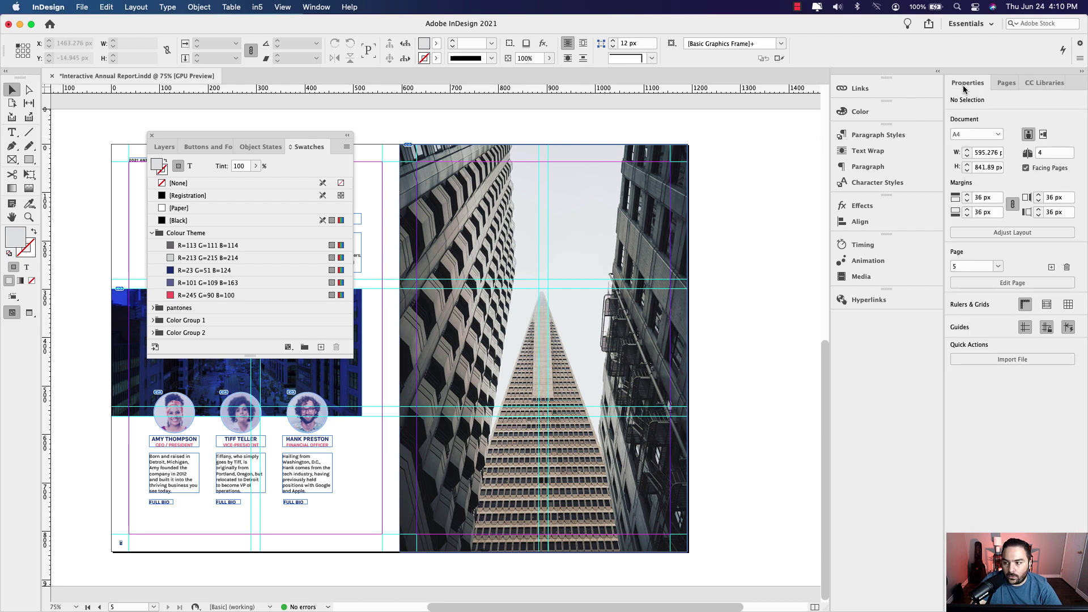
click(546, 345)
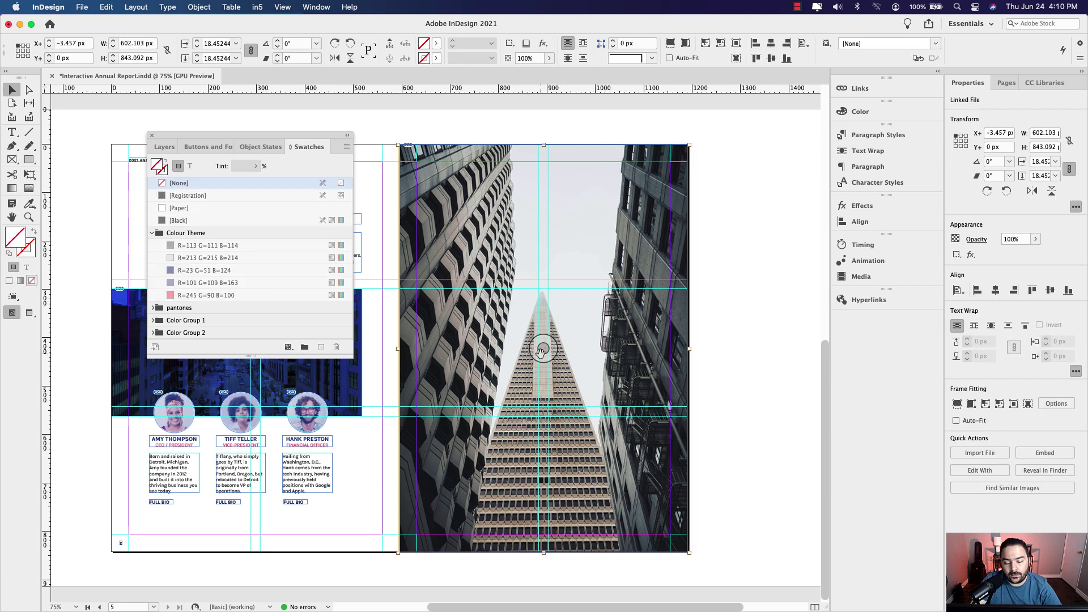
click(971, 240)
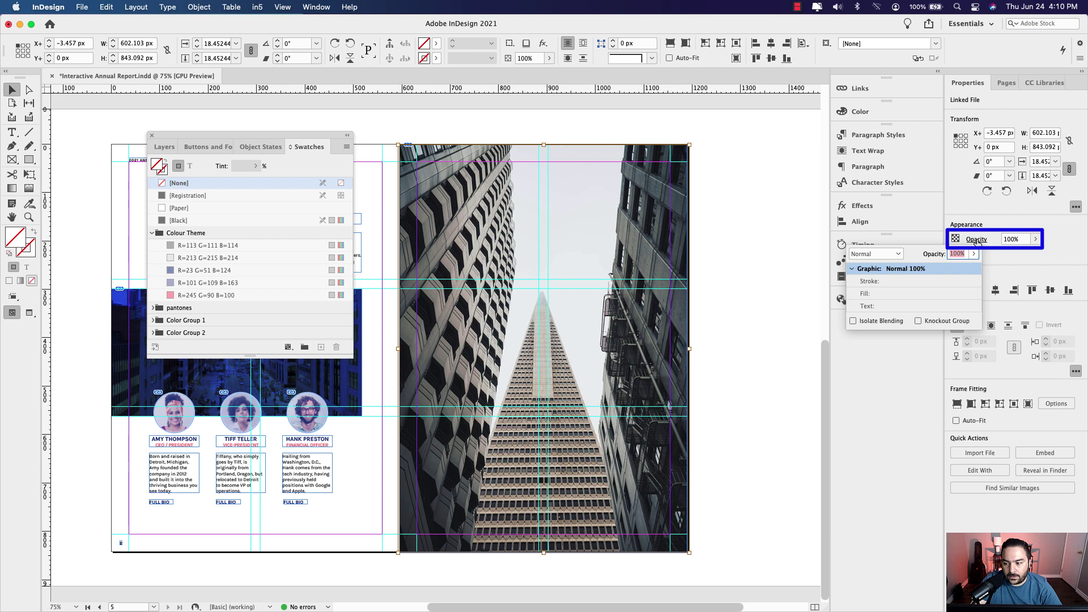
click(898, 255)
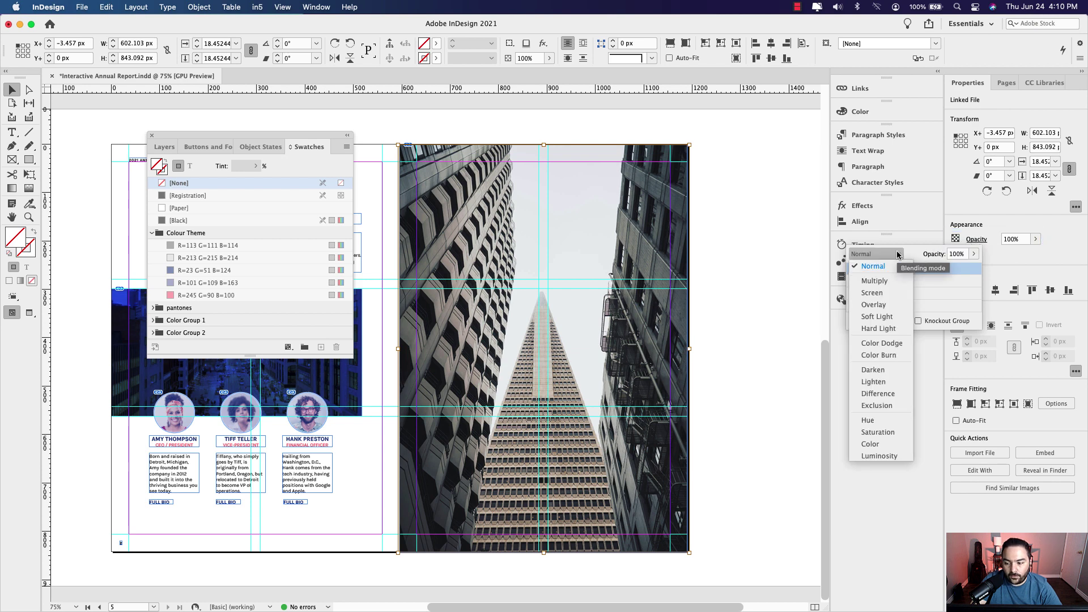
click(892, 305)
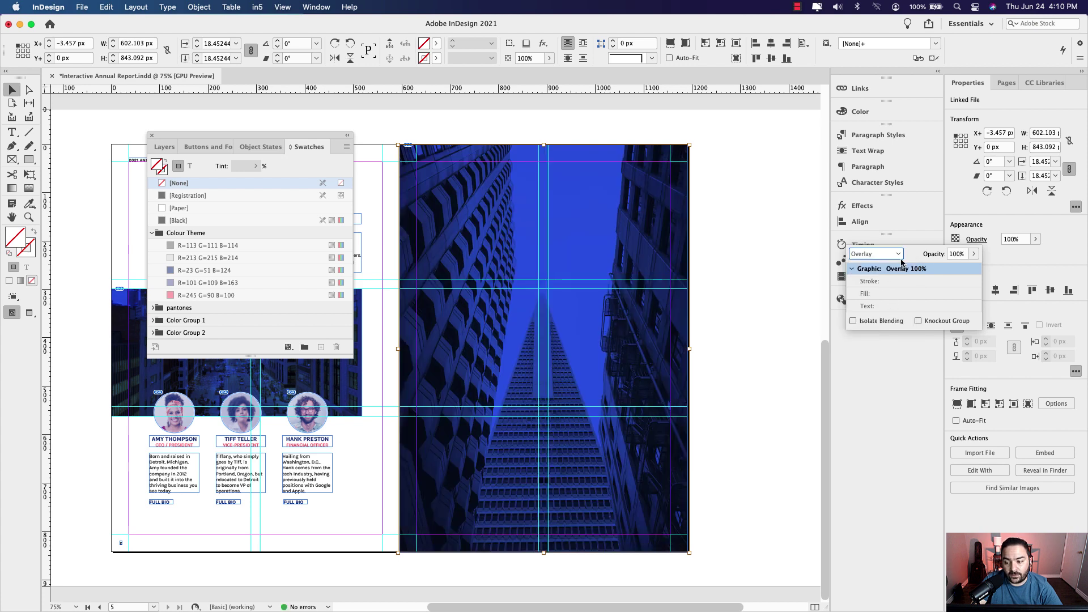
click(956, 254)
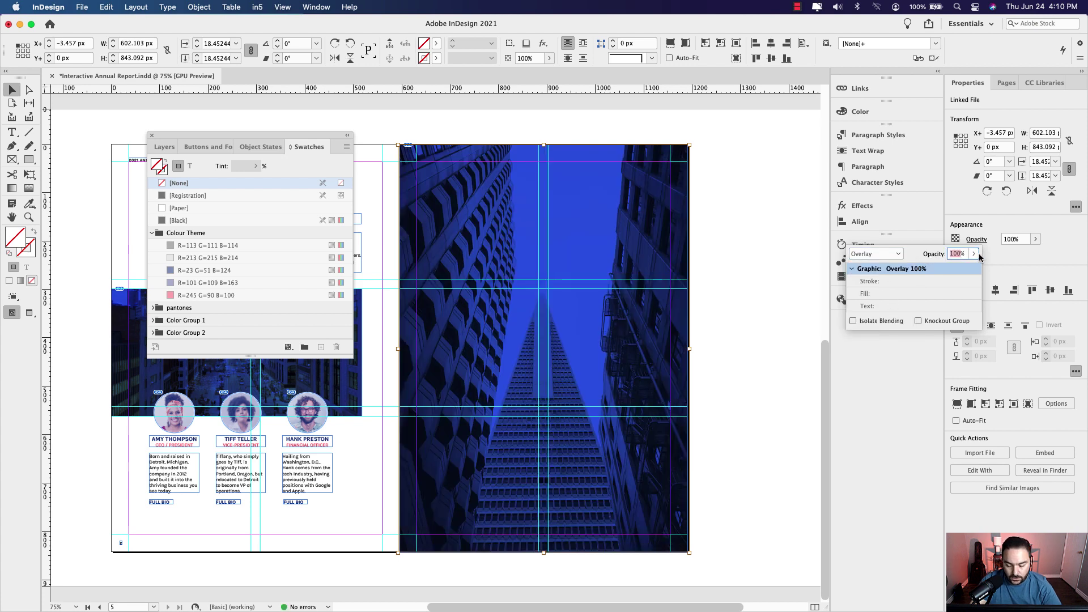
text(2)
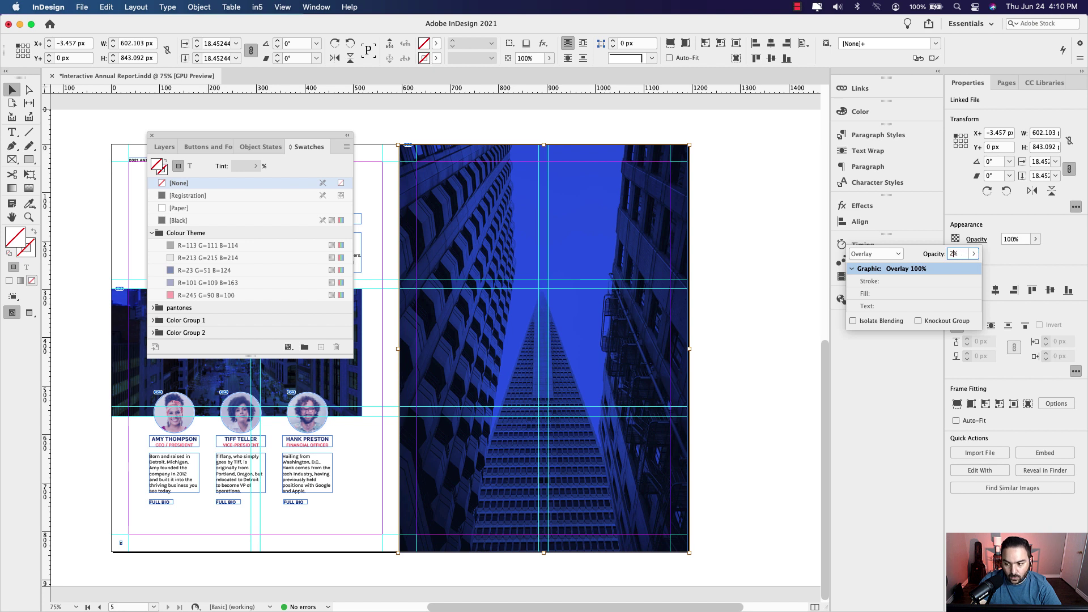
key(Return)
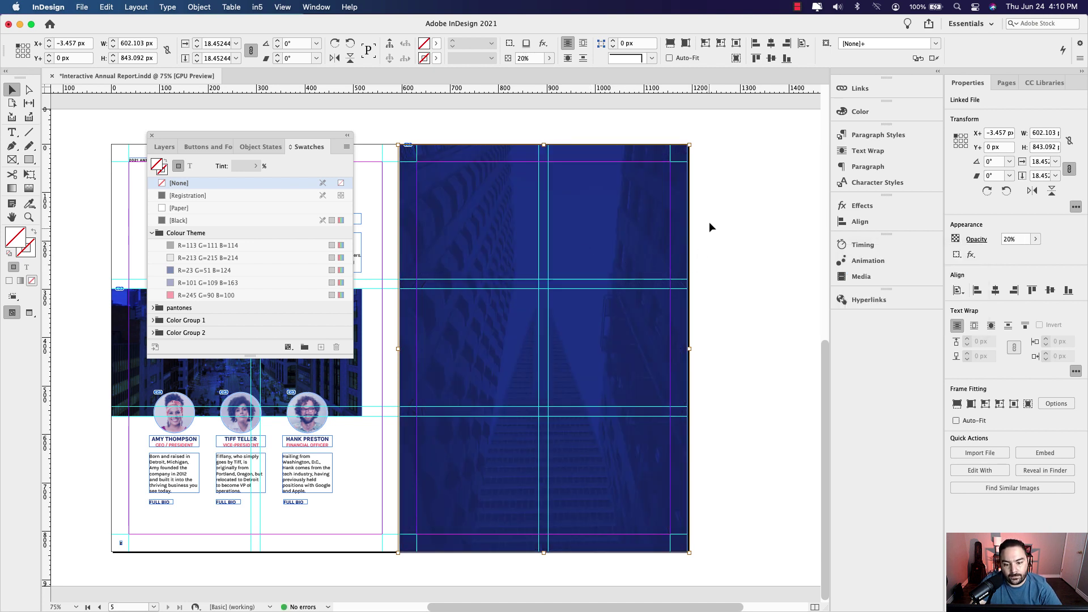
- Select the City.jpg background frame on page 5 and lock its object in Layer 1
click(637, 267)
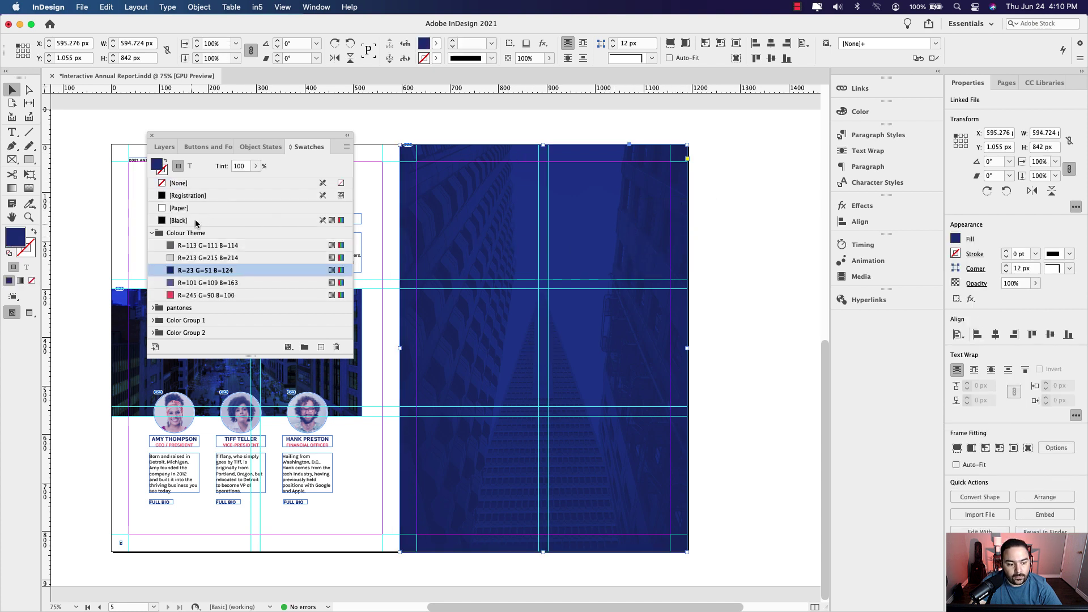
click(166, 148)
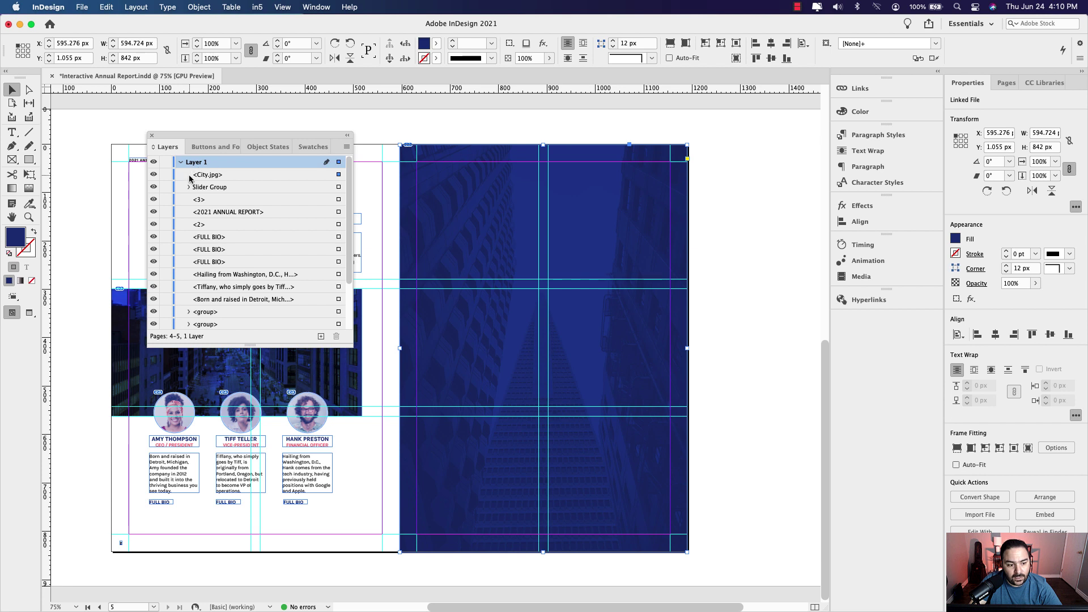
click(166, 175)
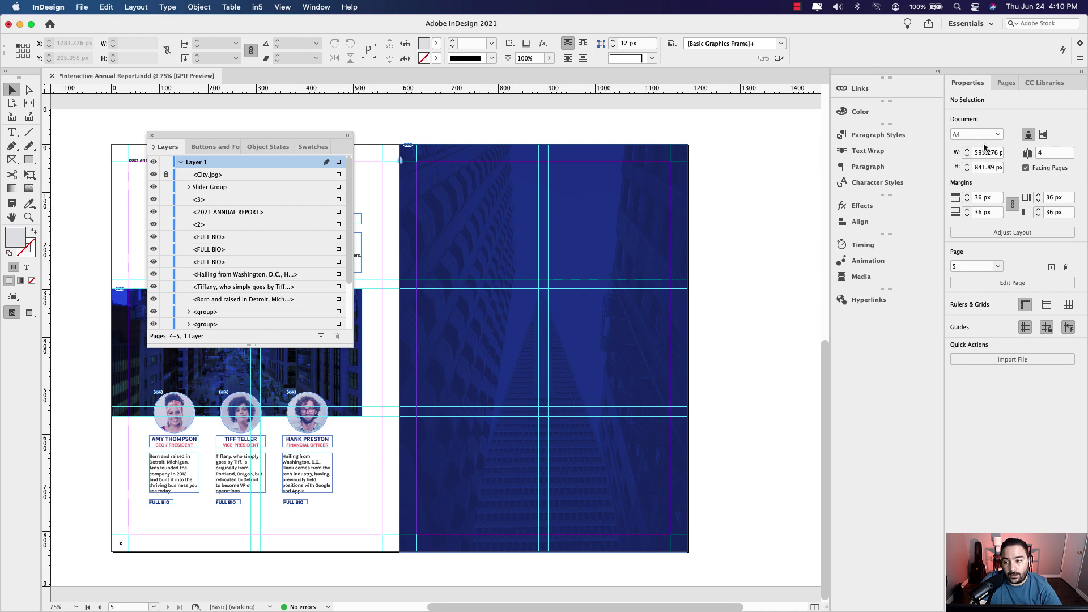
- Place the library's Bar Graph 1, Bar Graph 2 and Bar Graph 3 side by side, starting in the upper part of page 5
click(1042, 83)
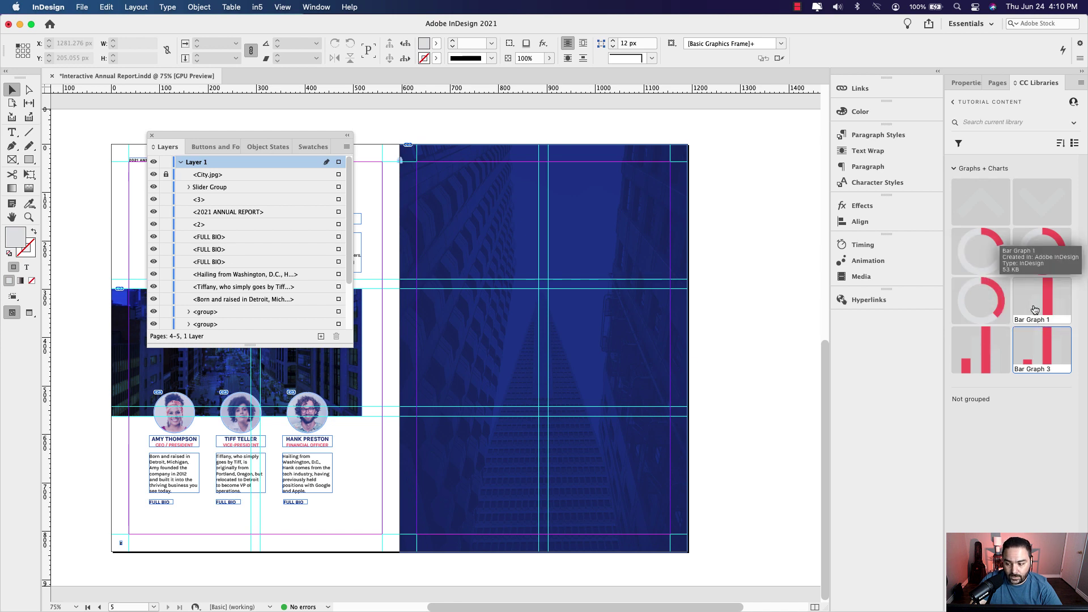
click(1035, 309)
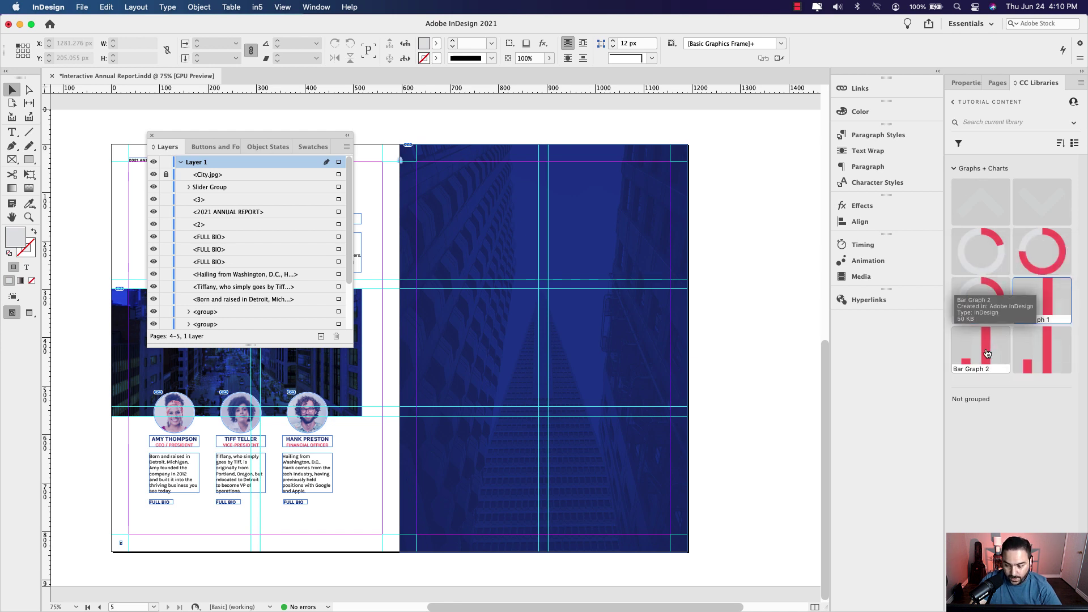
shift+click(1026, 361)
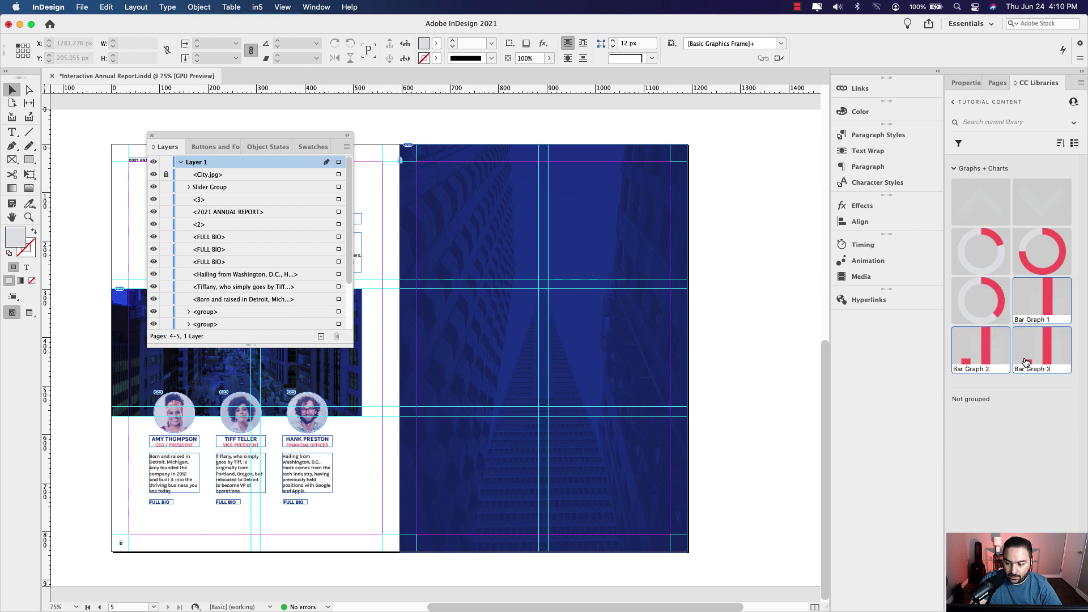
drag(1026, 306, 501, 221)
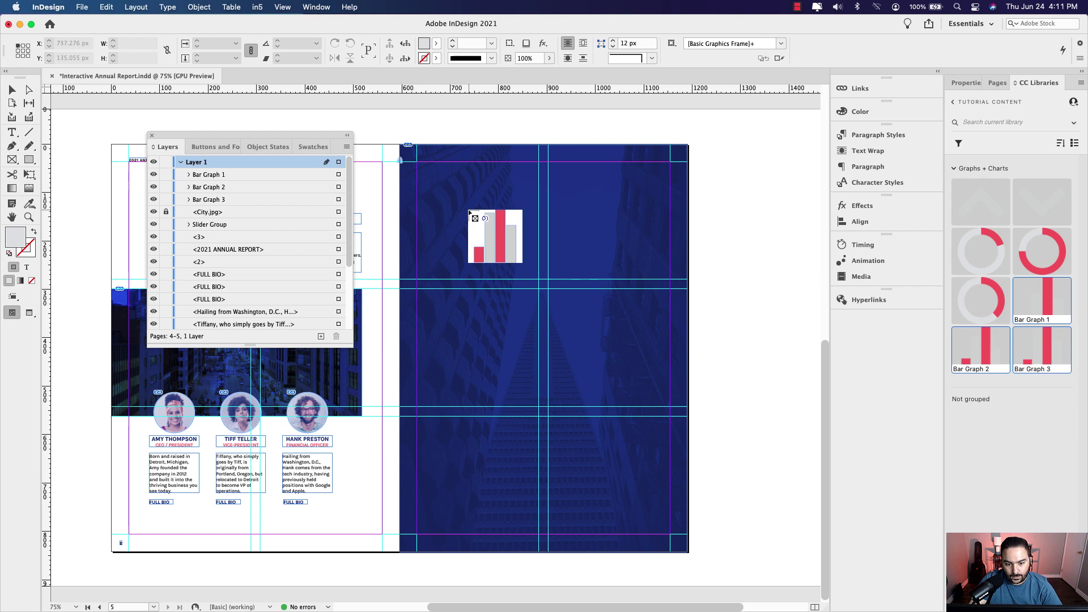
click(470, 211)
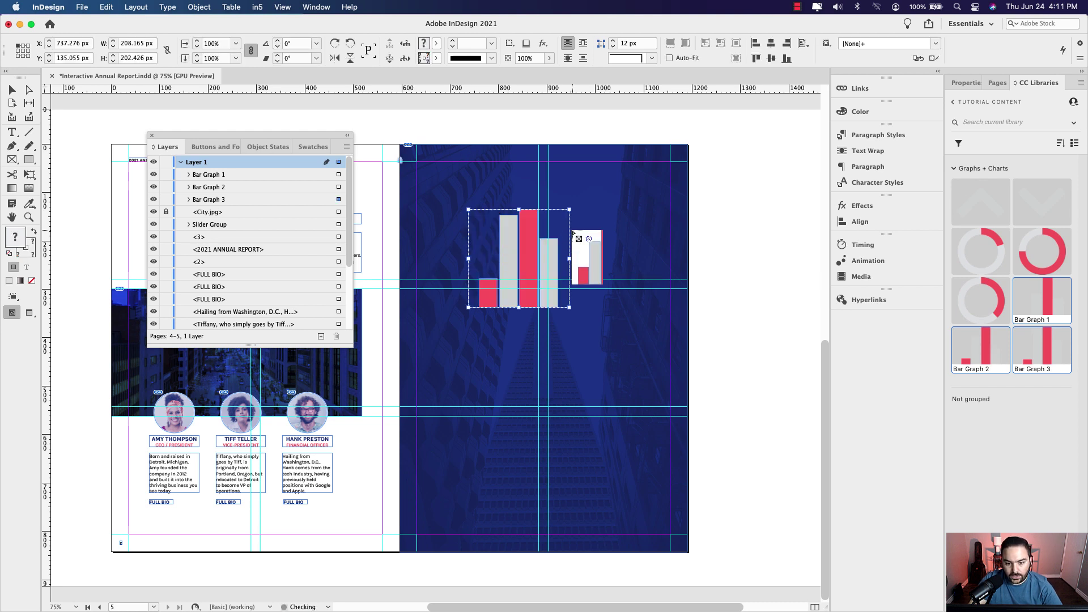
click(587, 215)
click(709, 224)
click(523, 245)
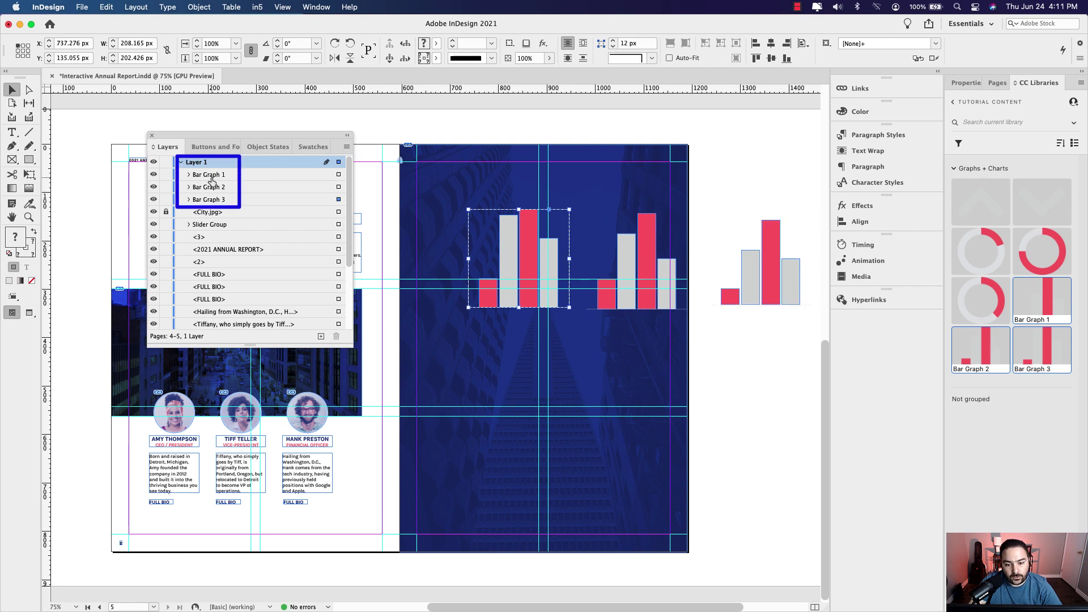
- Select all three bar graph groups and align their horizontal and vertical centers in the middle of page 5
click(286, 187)
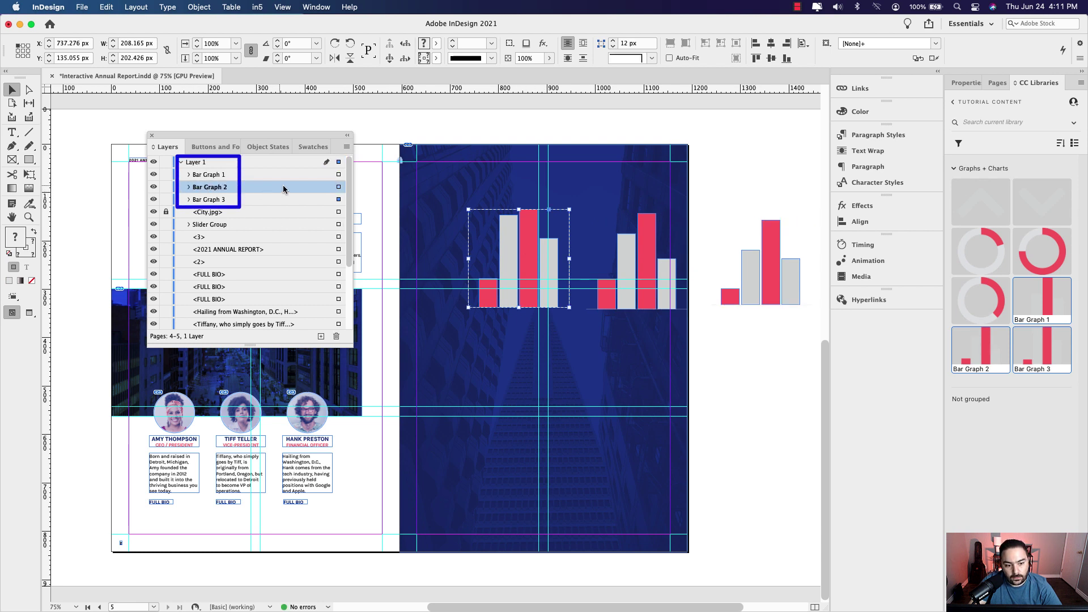
click(339, 187)
click(339, 174)
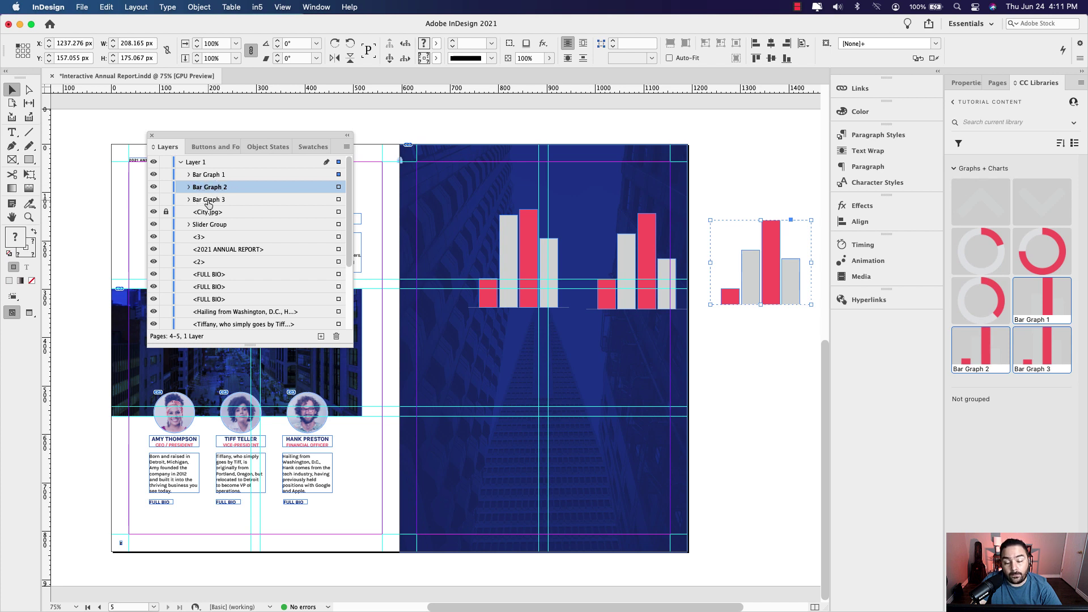
drag(459, 185, 772, 353)
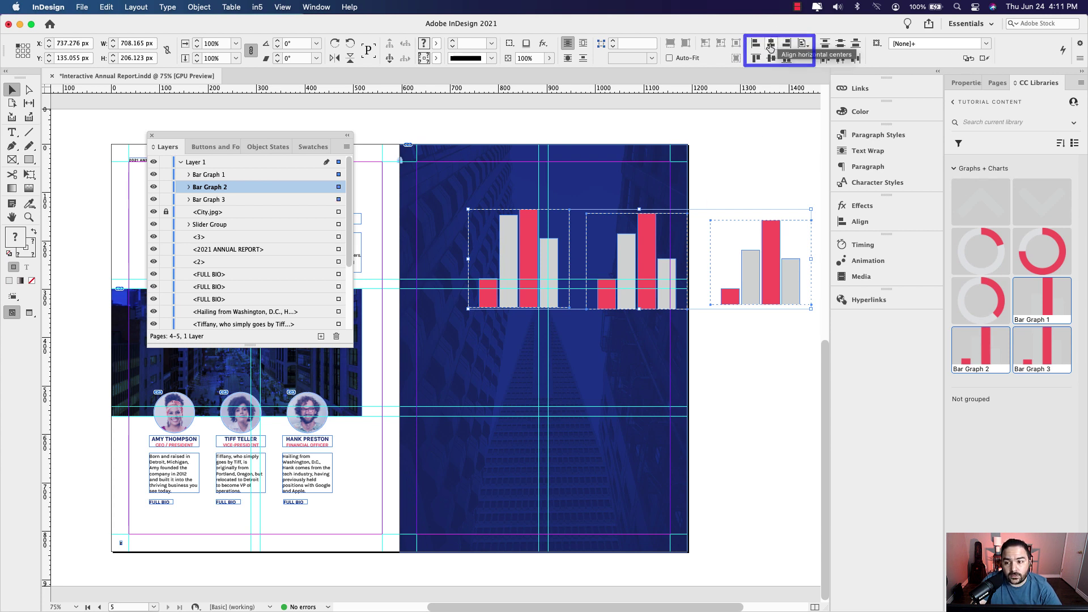
click(771, 45)
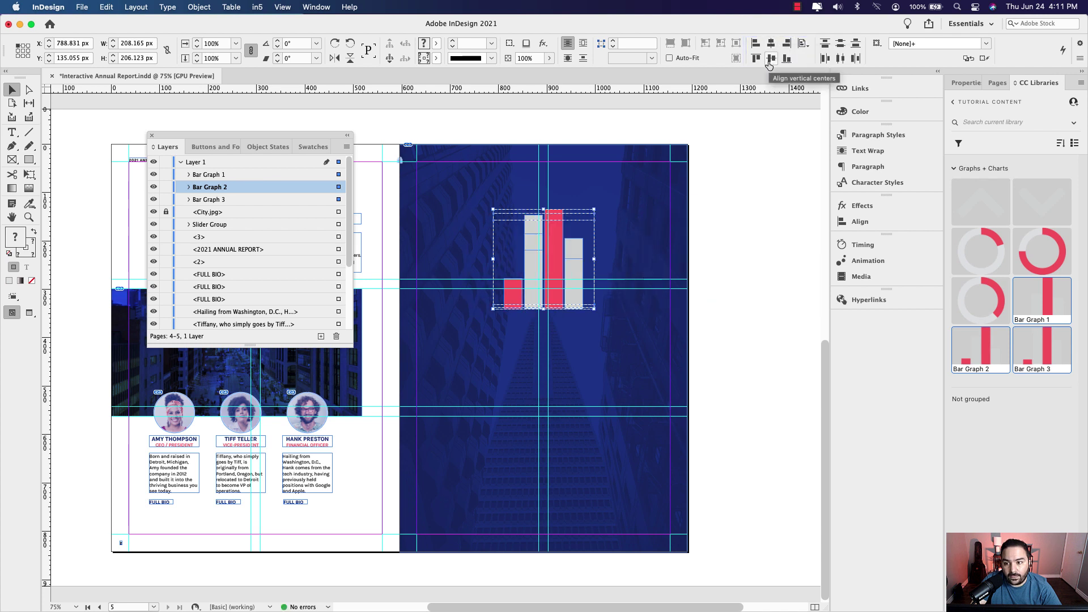
click(770, 59)
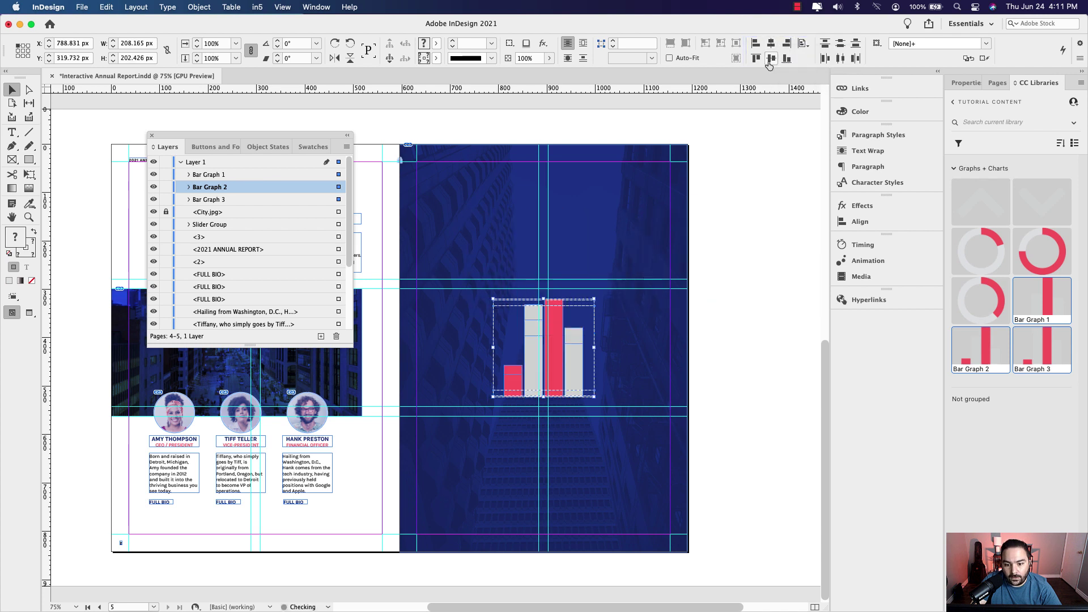
click(804, 44)
click(851, 49)
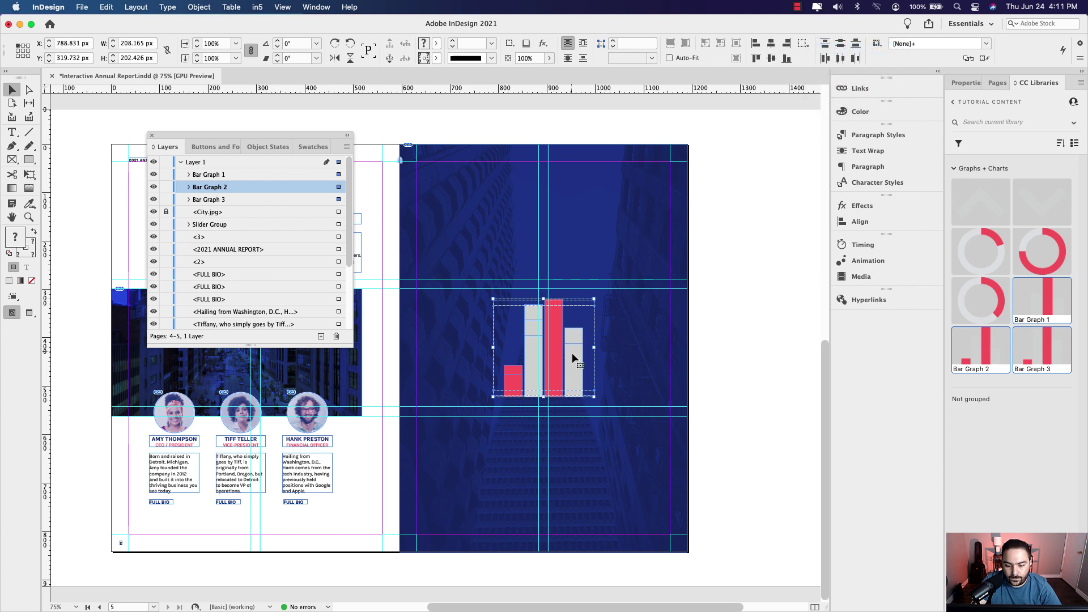
- Move the three stacked bar graphs to the upper-left part of page 5, at about X 675 px, Y 183 px
drag(572, 363, 519, 303)
scroll(587, 181, up, 10)
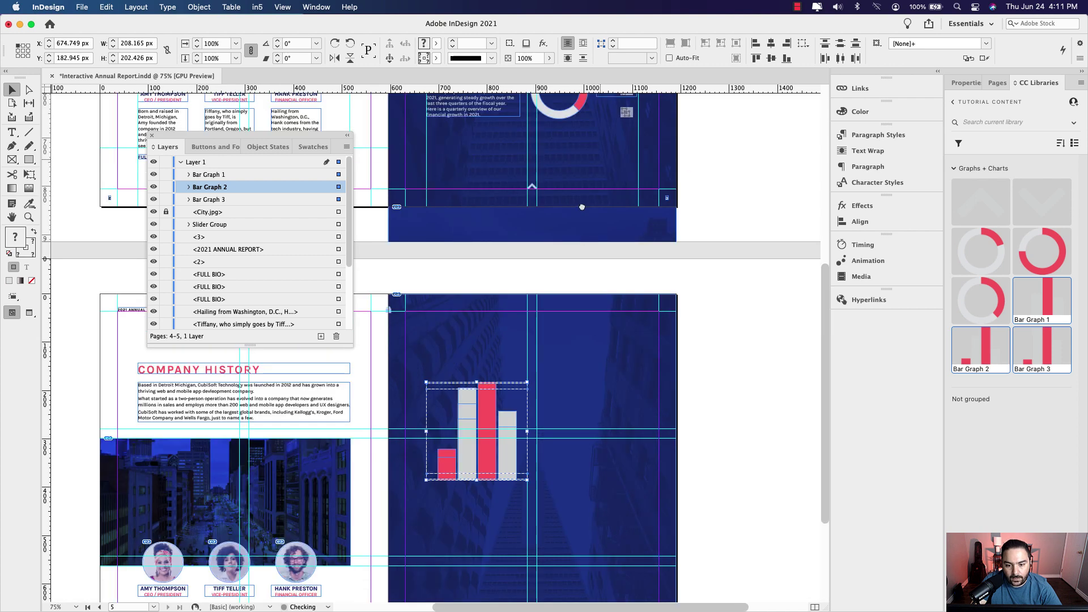
drag(582, 201, 587, 386)
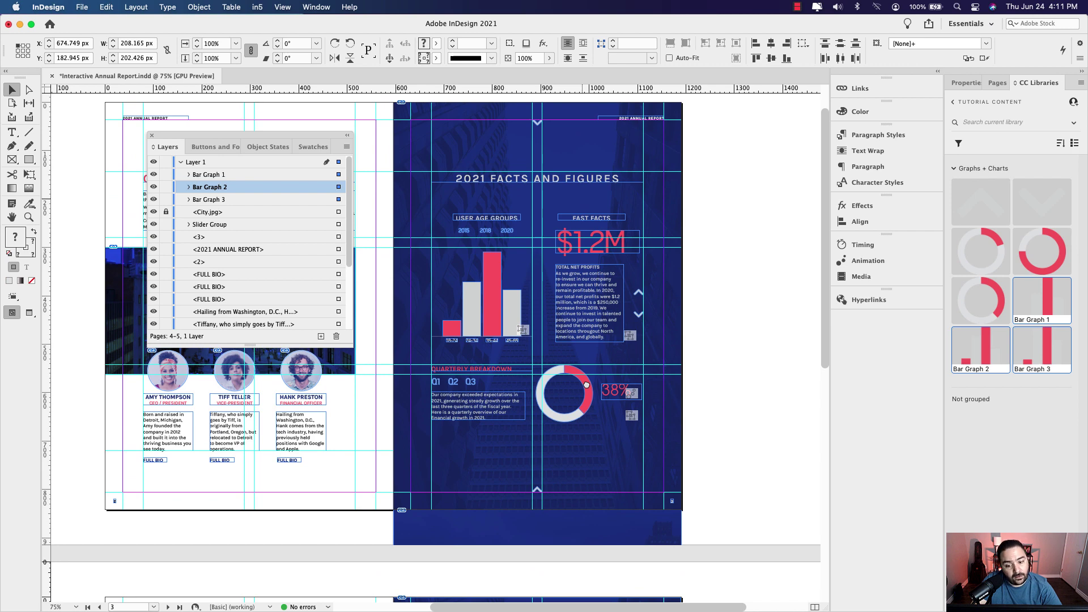
scroll(587, 385, down, 12)
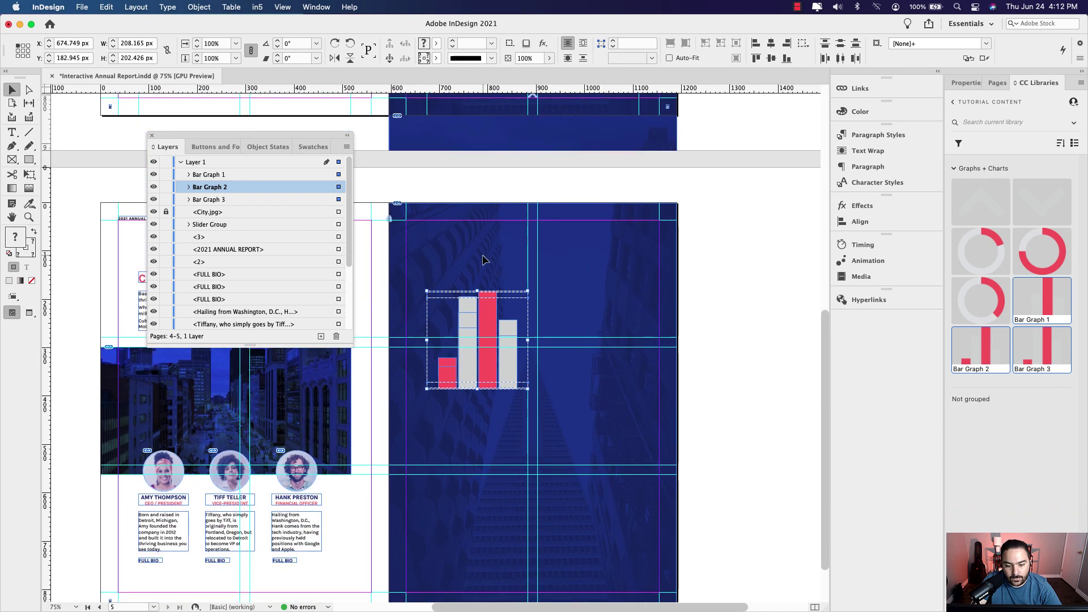
- Add the headline 2021 FACTS AND FIGURES in a margin-to-margin text frame above the bar graphs, using the Infographics Main Headline paragraph style
click(483, 259)
key(t)
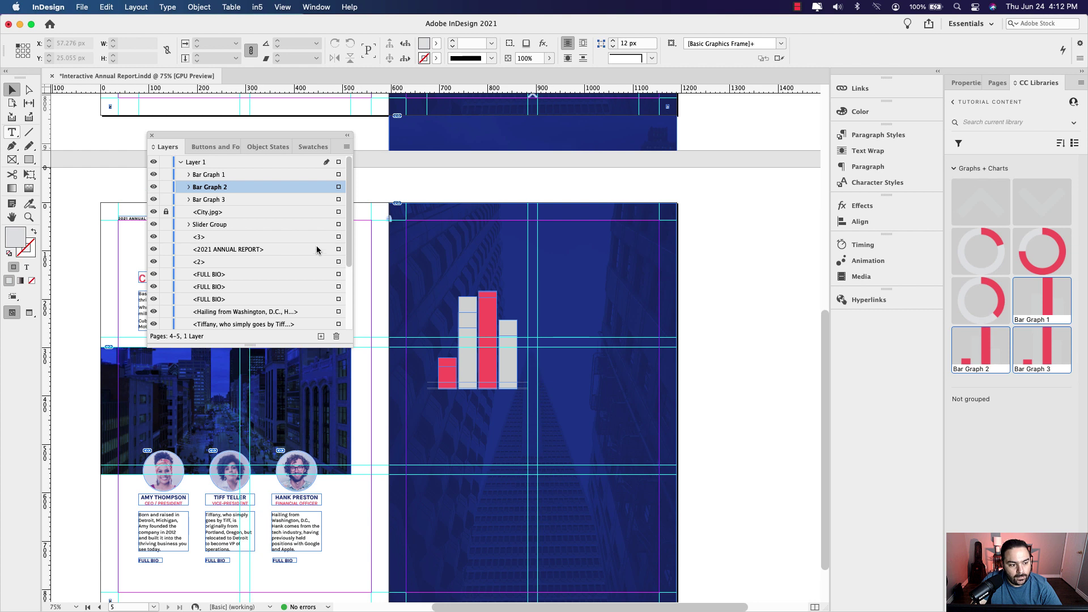
drag(407, 257, 659, 271)
text(1)
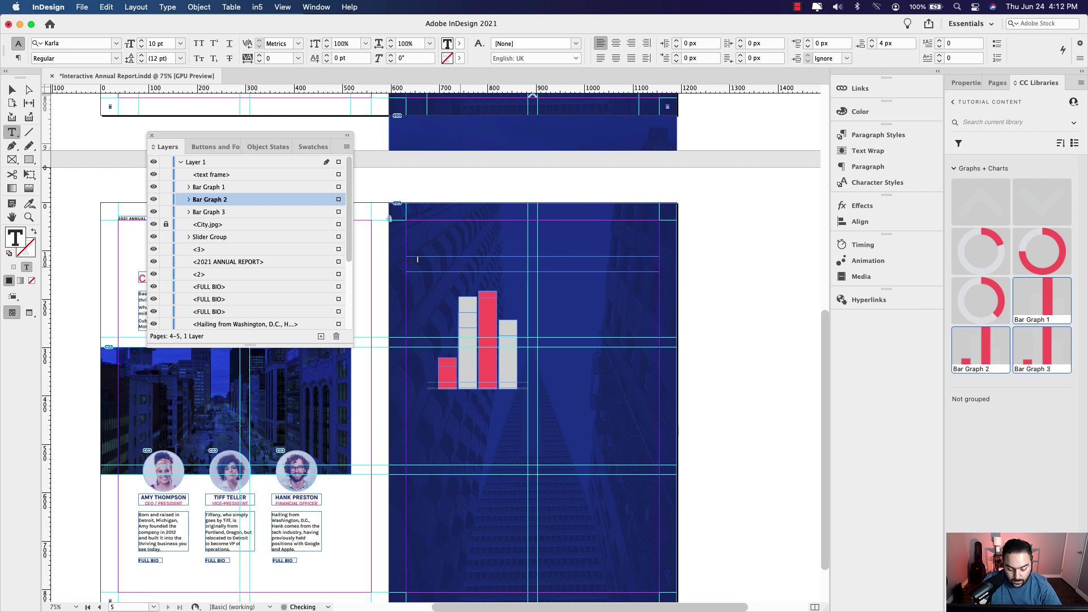
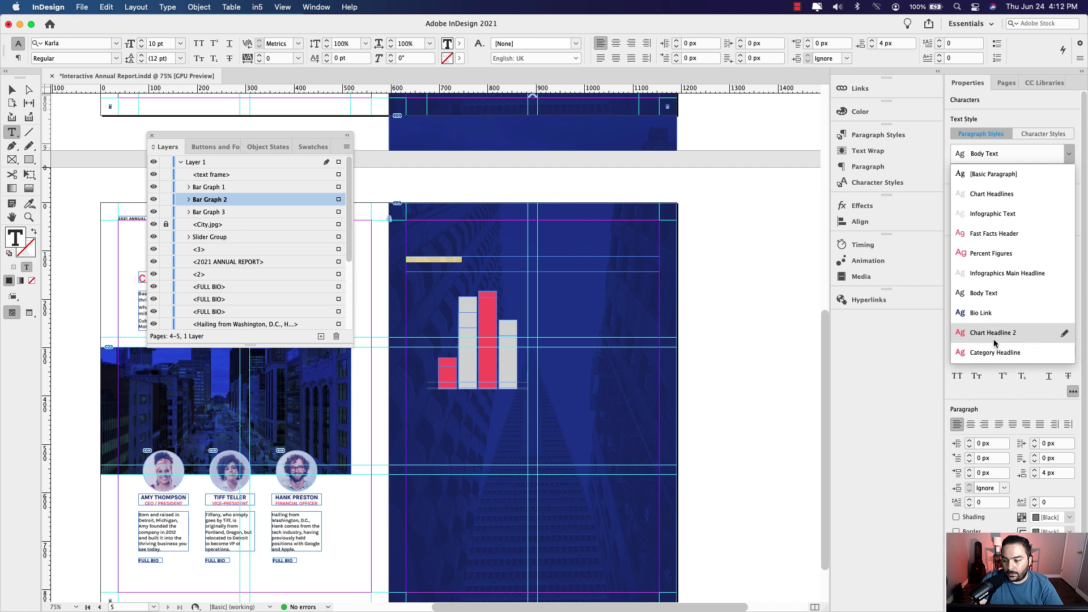
click(997, 277)
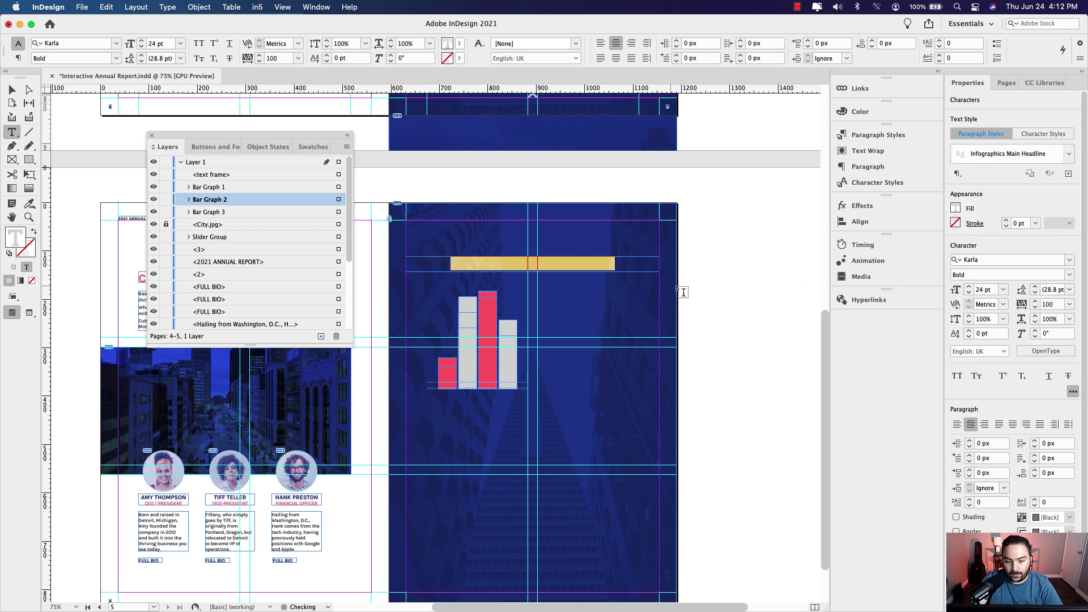
- Fit the 2021 FACTS AND FIGURES text frame's height to its text
click(626, 265)
drag(626, 264, 442, 262)
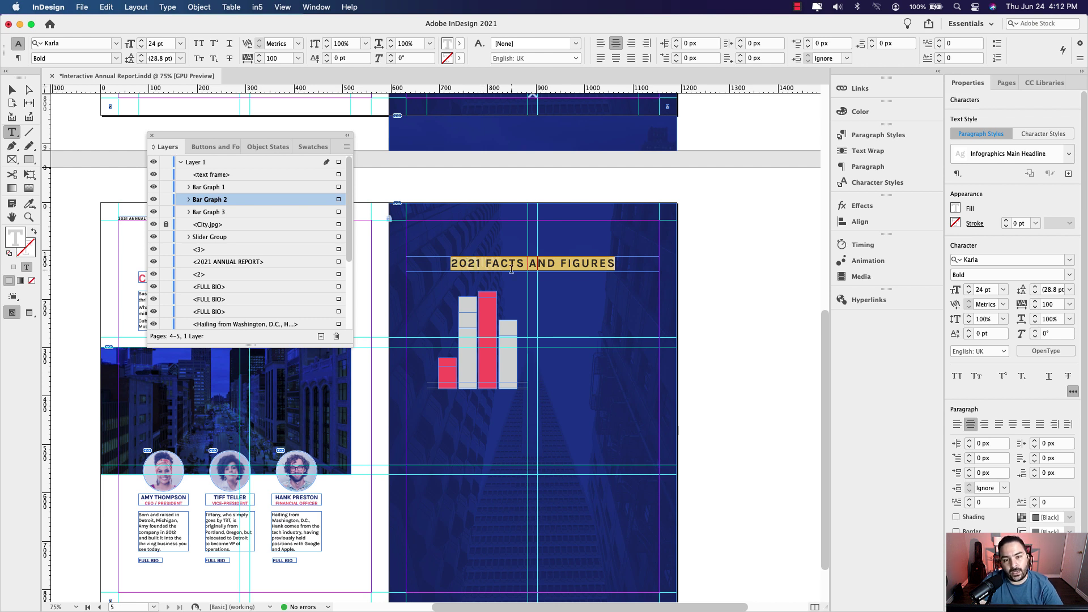
click(12, 90)
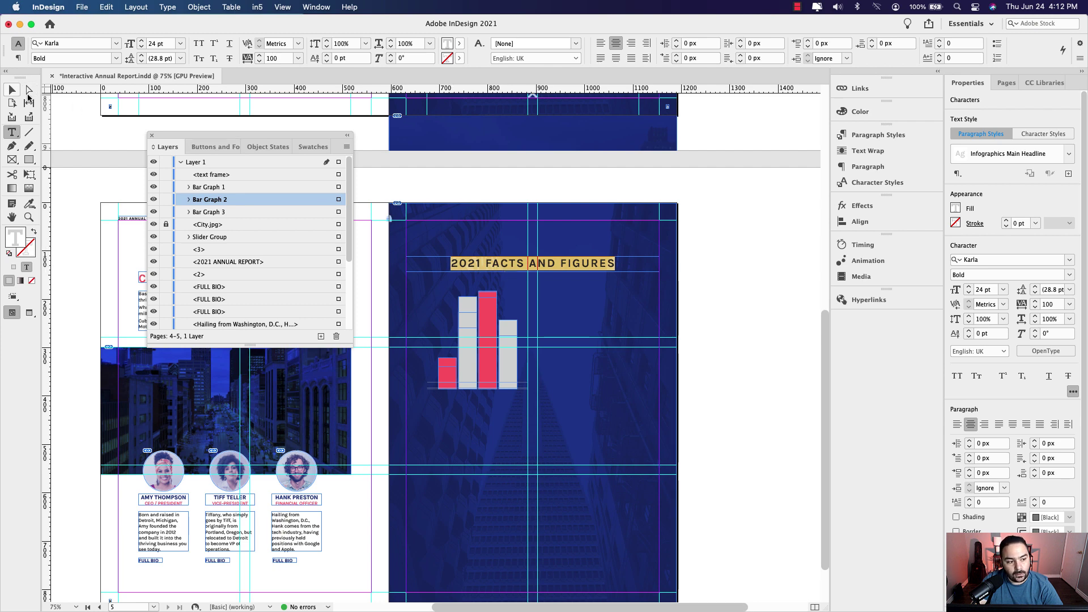
double_click(531, 272)
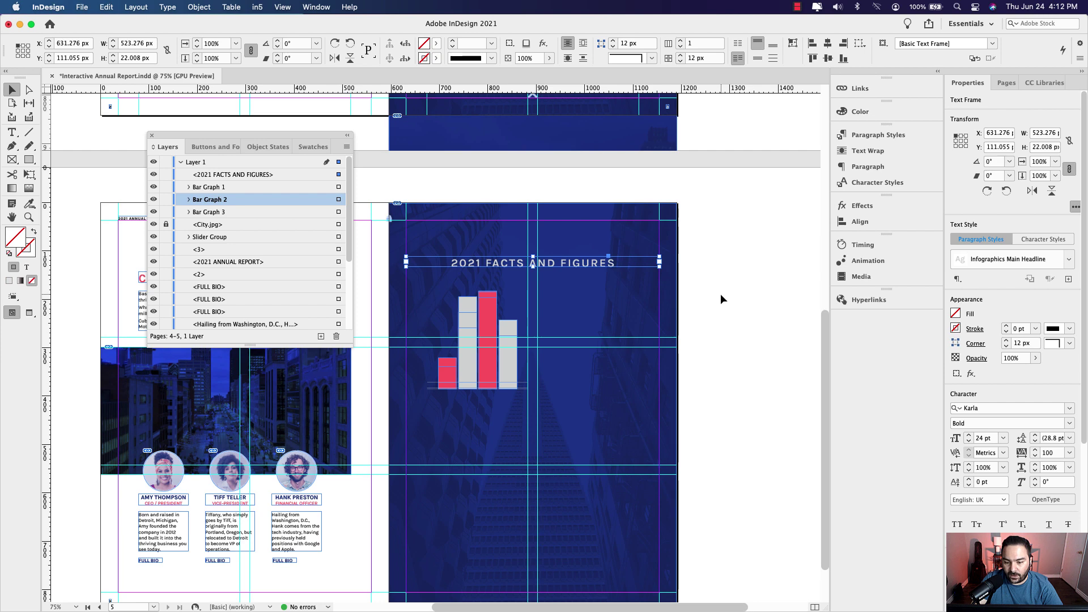
- Move the stacked bar graphs straight down to about Y 265 px on page 5, then deselect them
scroll(703, 289, down, 3)
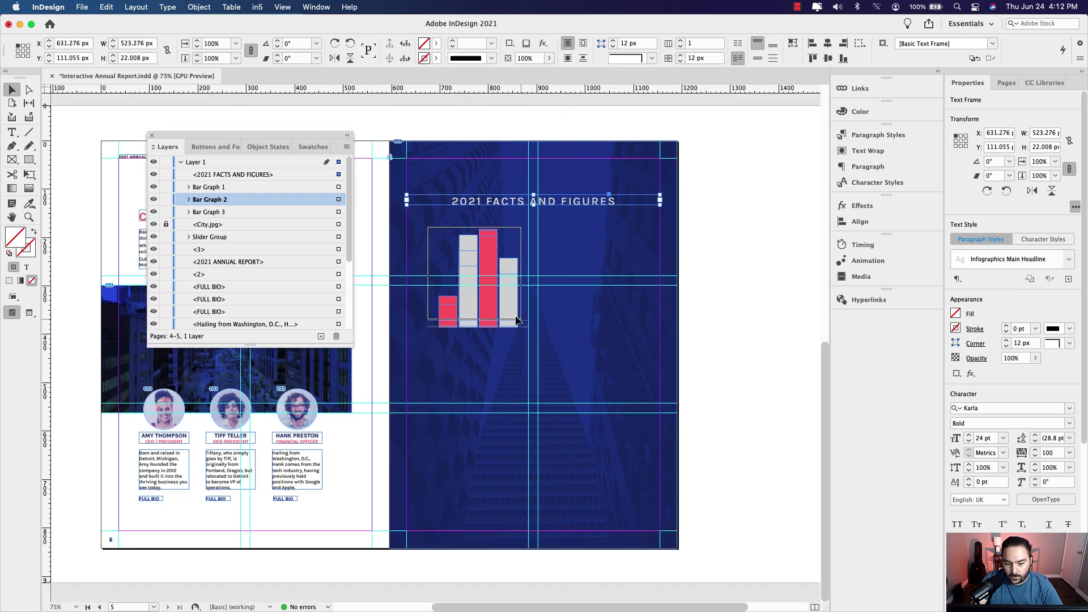
drag(505, 299, 530, 341)
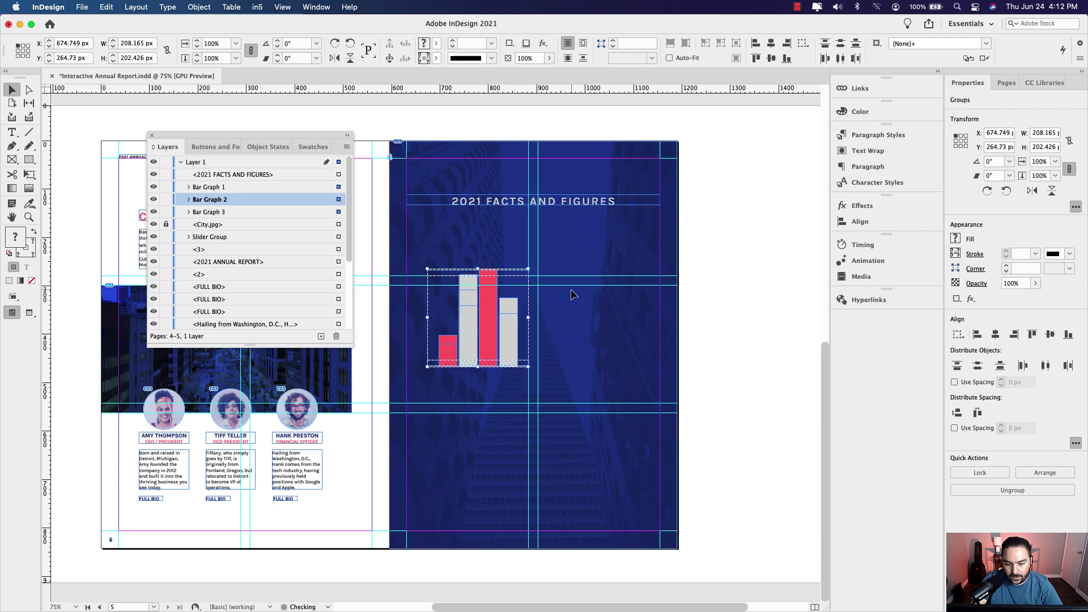
click(689, 199)
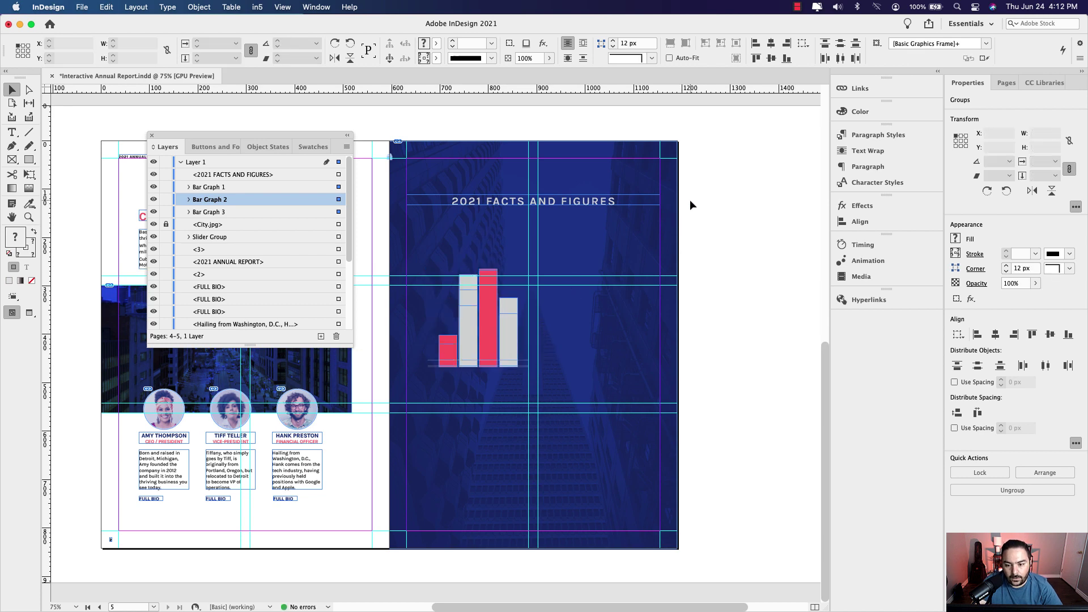
- Add a USER AGE GROUPS text frame between the headline and the bar graphs, using the Chart Headlines paragraph style
scroll(689, 200, up, 10)
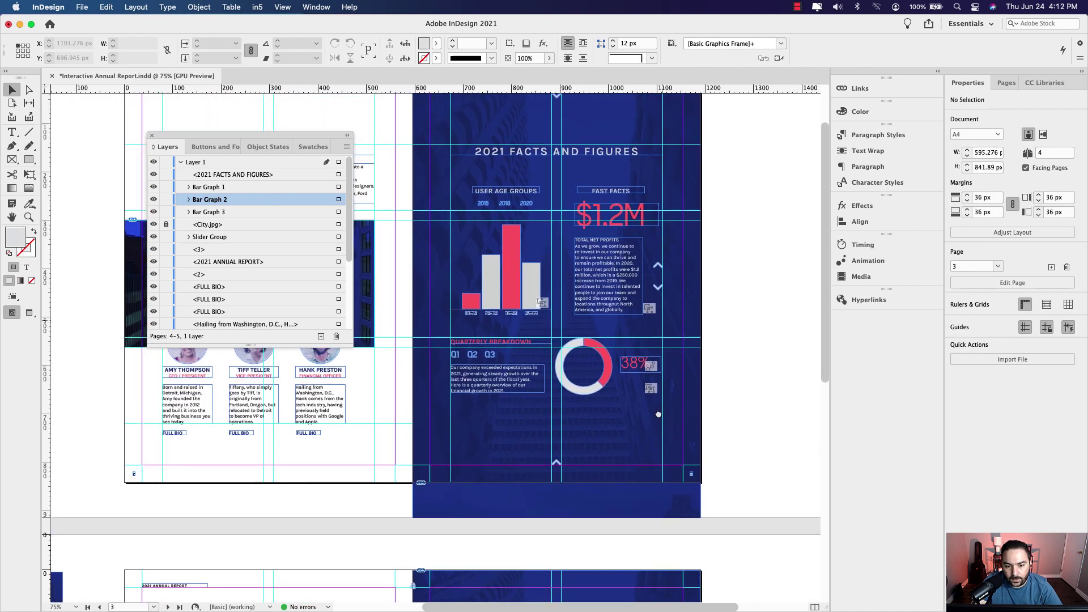
drag(658, 414, 614, 122)
scroll(511, 347, down, 3)
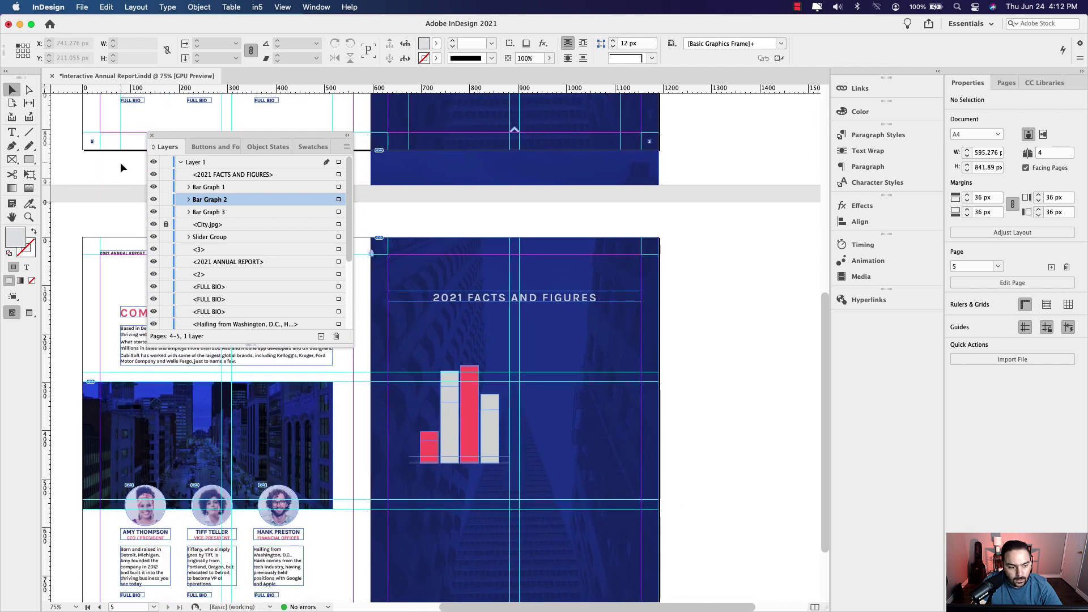
click(12, 132)
drag(430, 328, 509, 338)
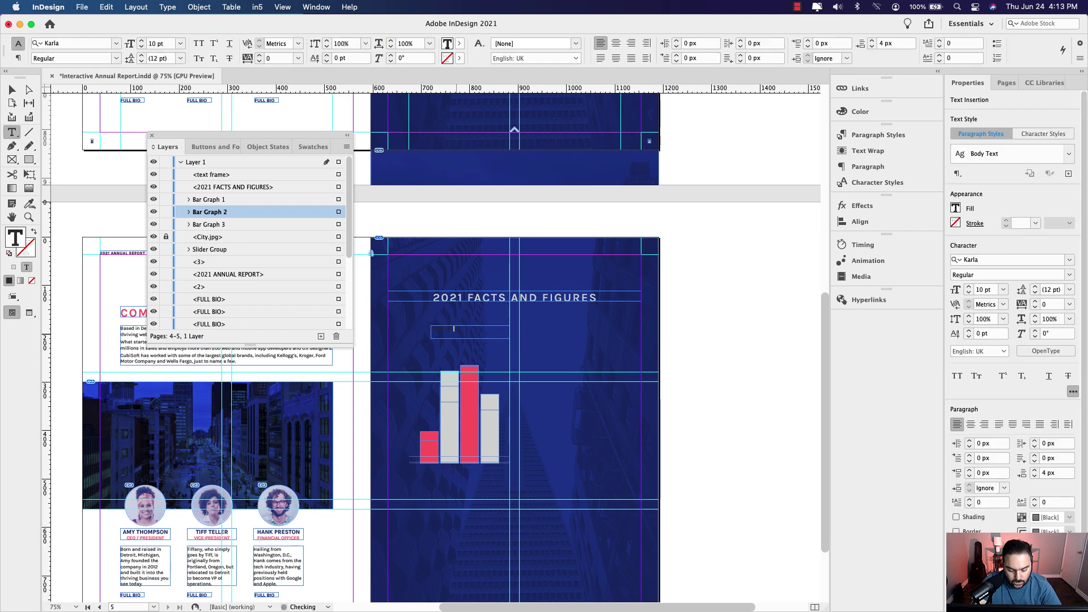
key(super+a)
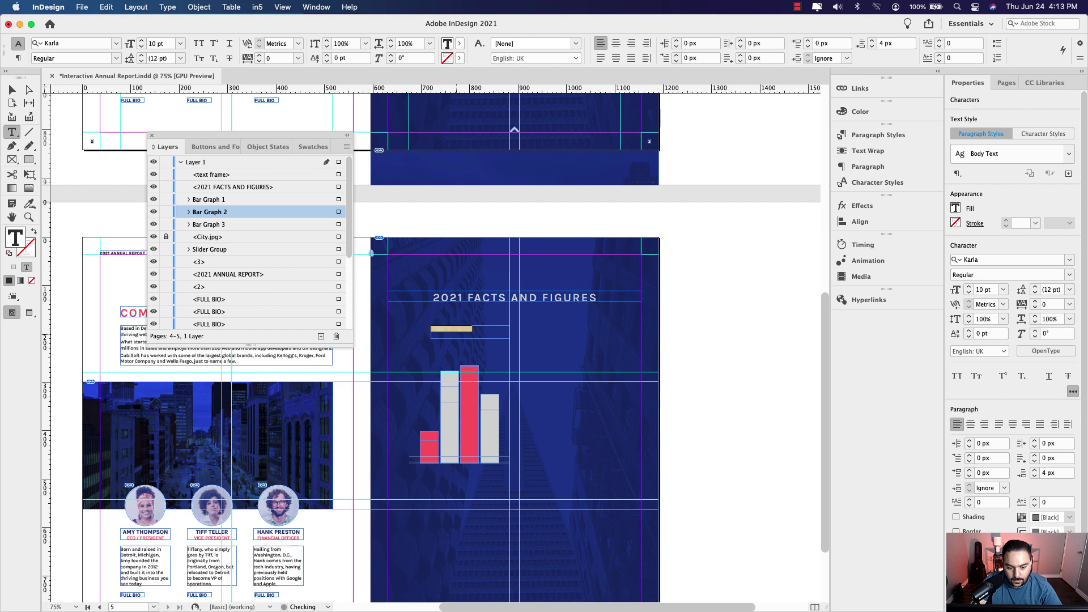
click(1067, 157)
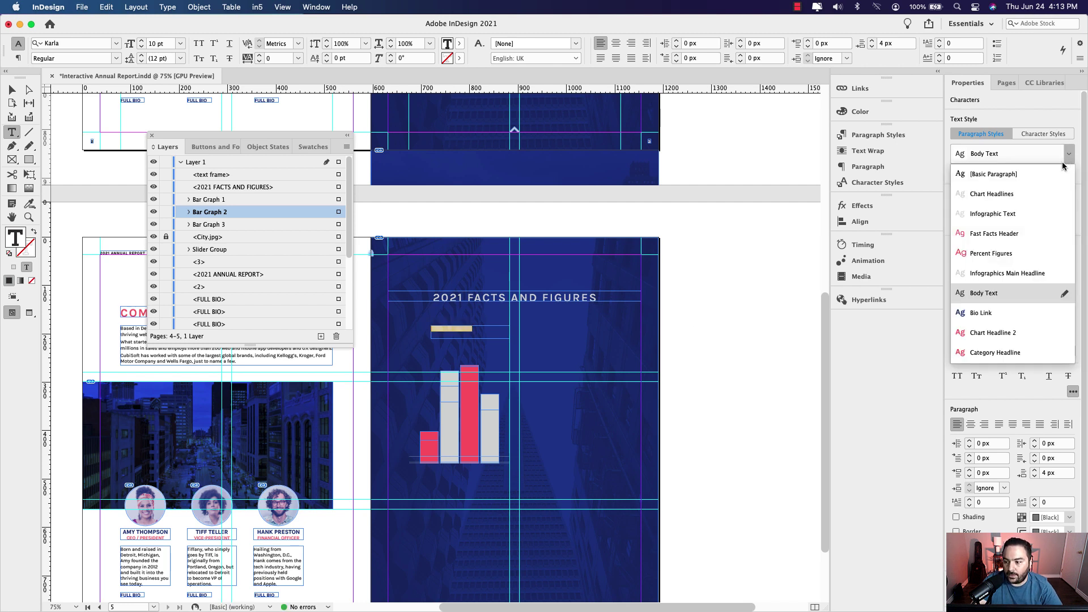
click(1003, 195)
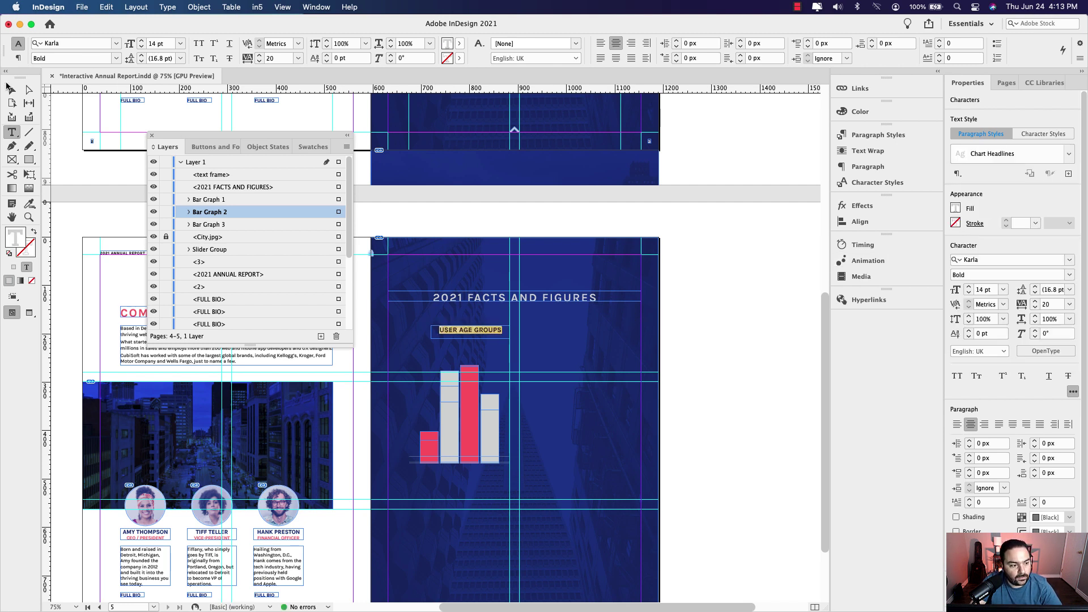
- Fit the USER AGE GROUPS frame to its text and center it above the bar graphs at about X 715 px, Y 183 px
click(11, 89)
double_click(509, 337)
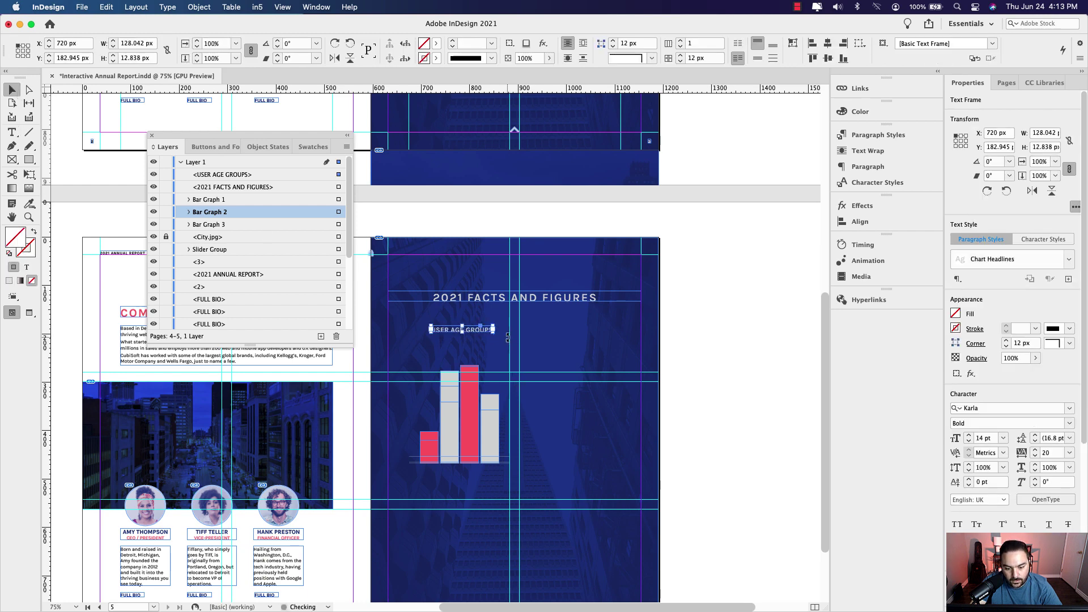
drag(475, 336, 475, 336)
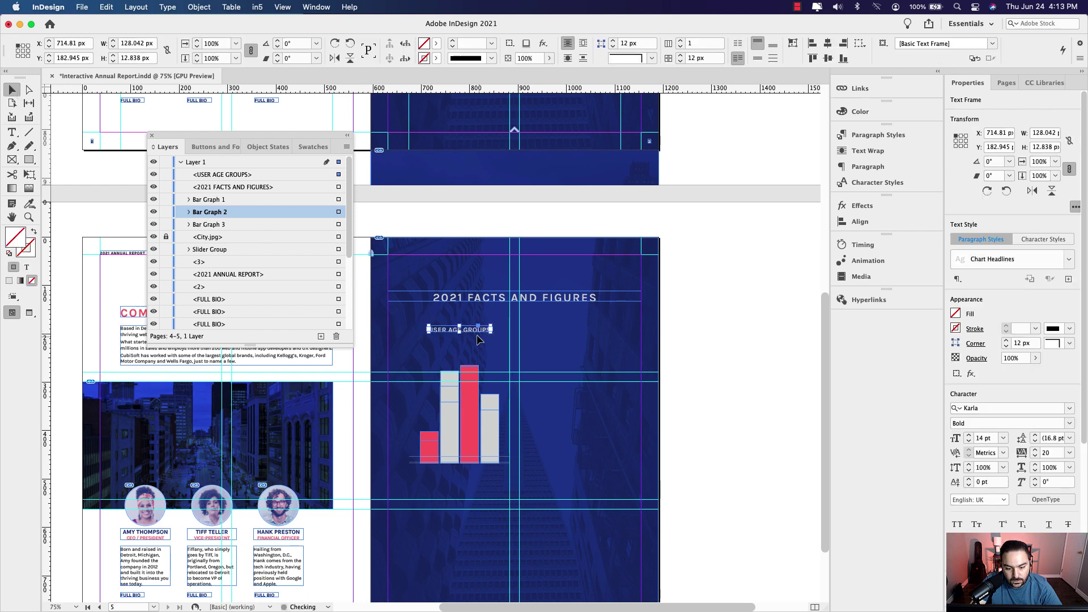
scroll(524, 369, down, 2)
drag(475, 277, 475, 277)
click(537, 257)
scroll(538, 257, up, 12)
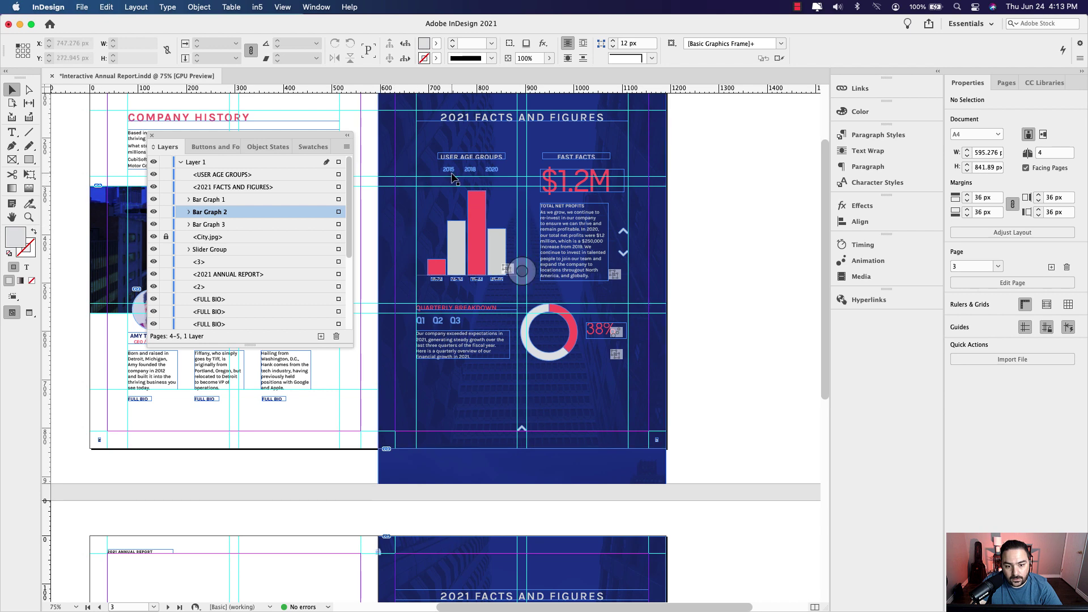
scroll(533, 368, down, 11)
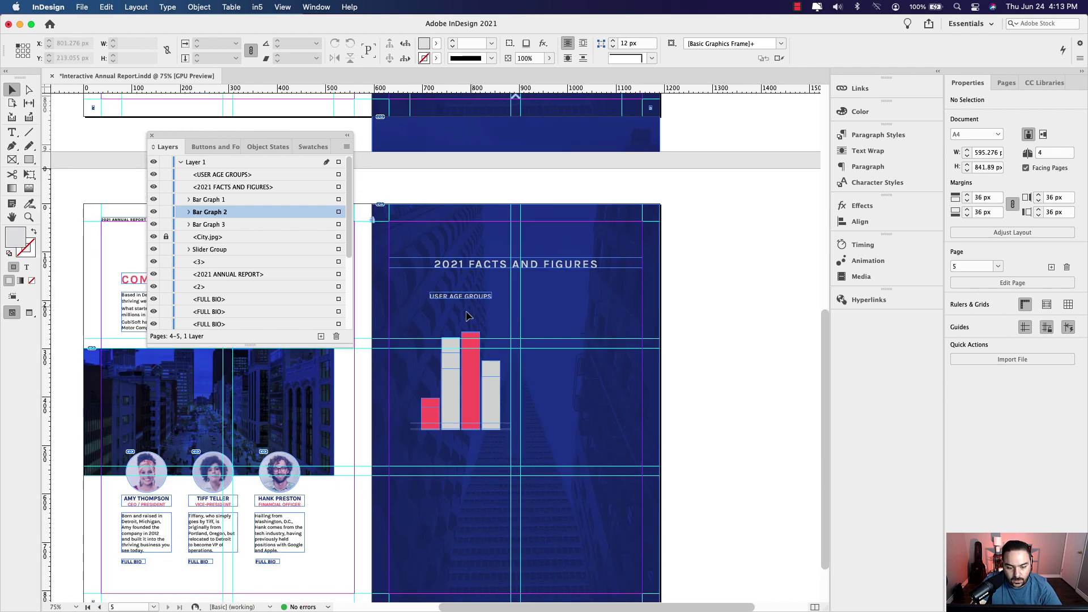
- Add a small text frame reading 2015 just below the USER AGE GROUPS headline
scroll(466, 316, up, 2)
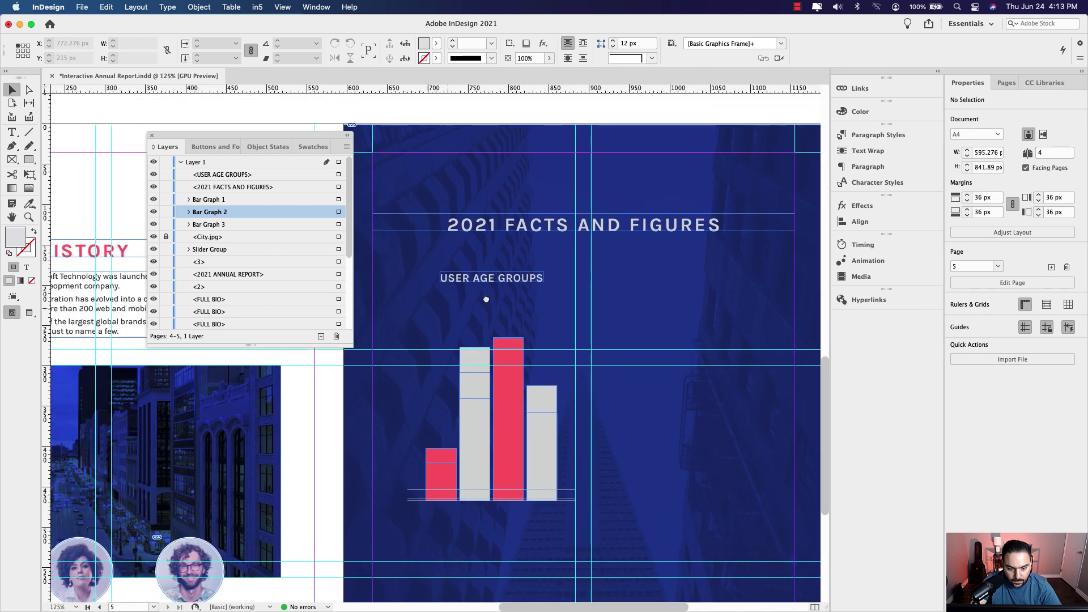
click(12, 132)
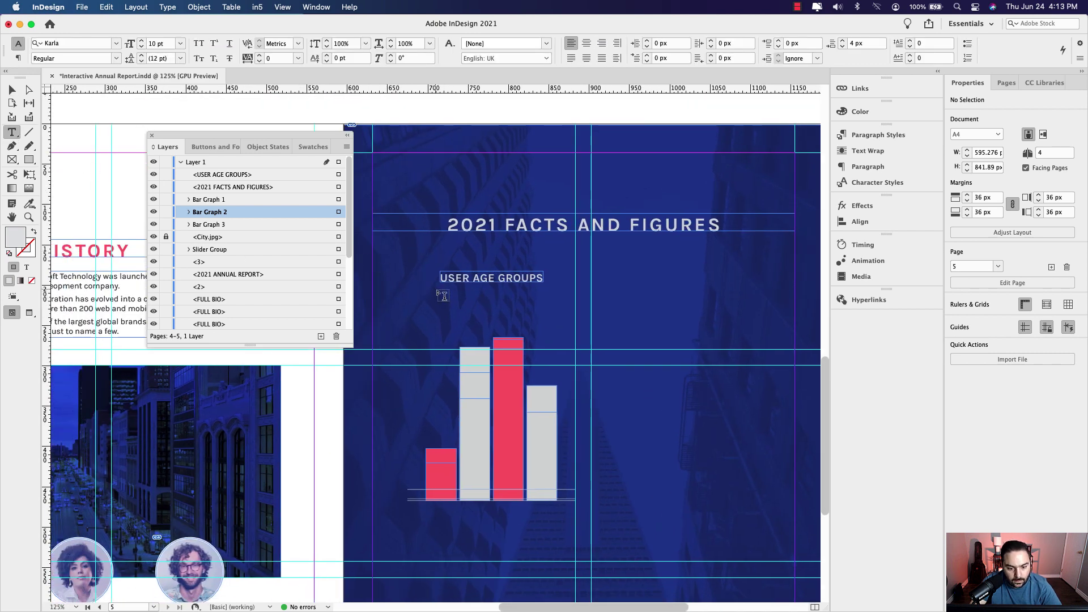
drag(441, 290, 464, 304)
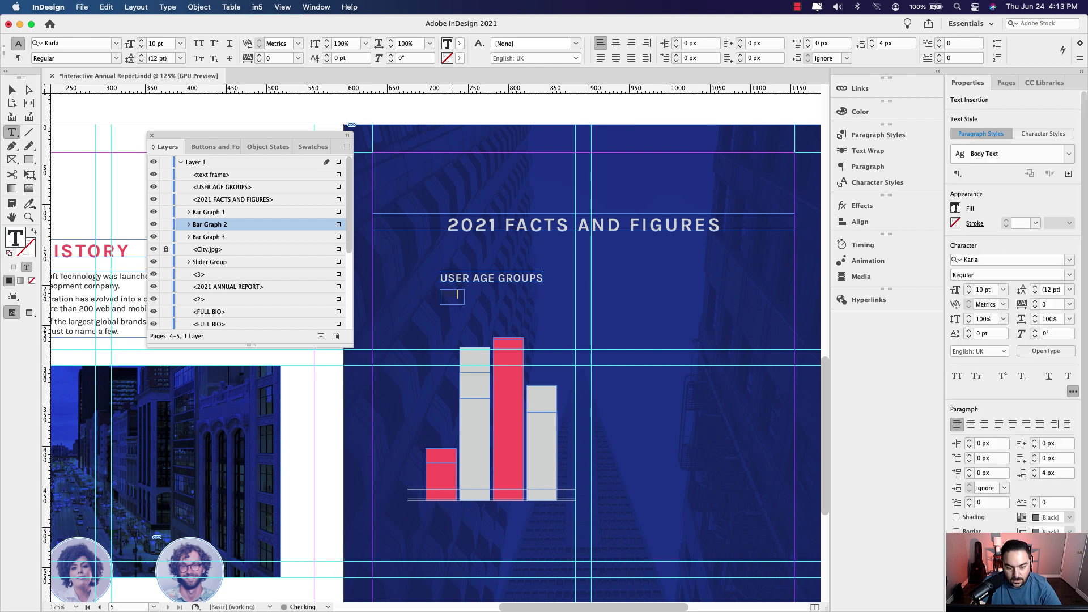
key(super+a)
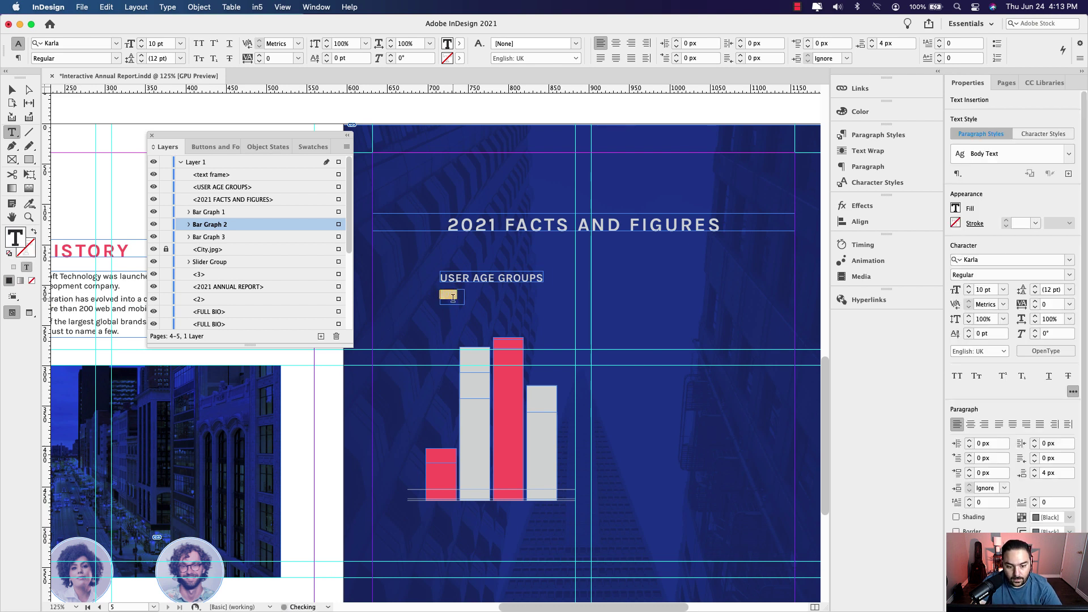
- Format the 2015 text as Karla Bold with a [Paper] fill and fit the frame to its text
click(1071, 280)
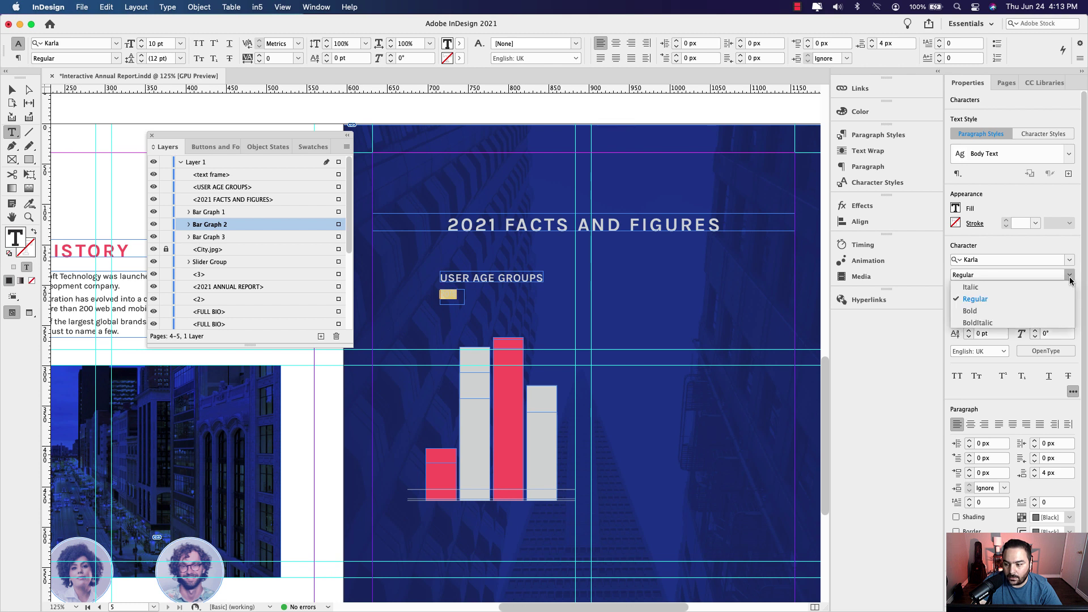
click(1010, 311)
click(956, 208)
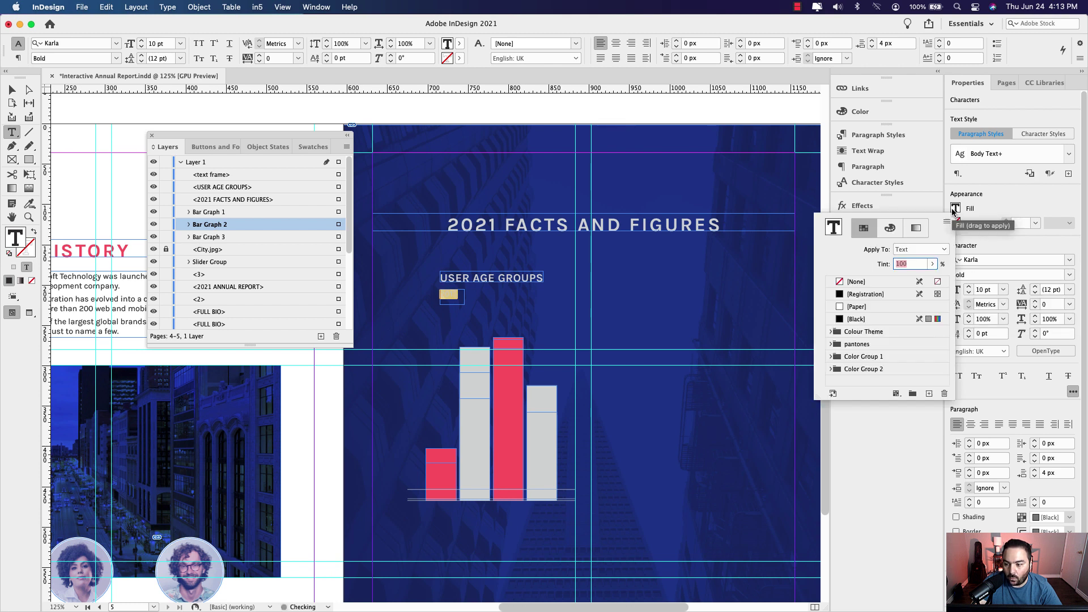
click(841, 306)
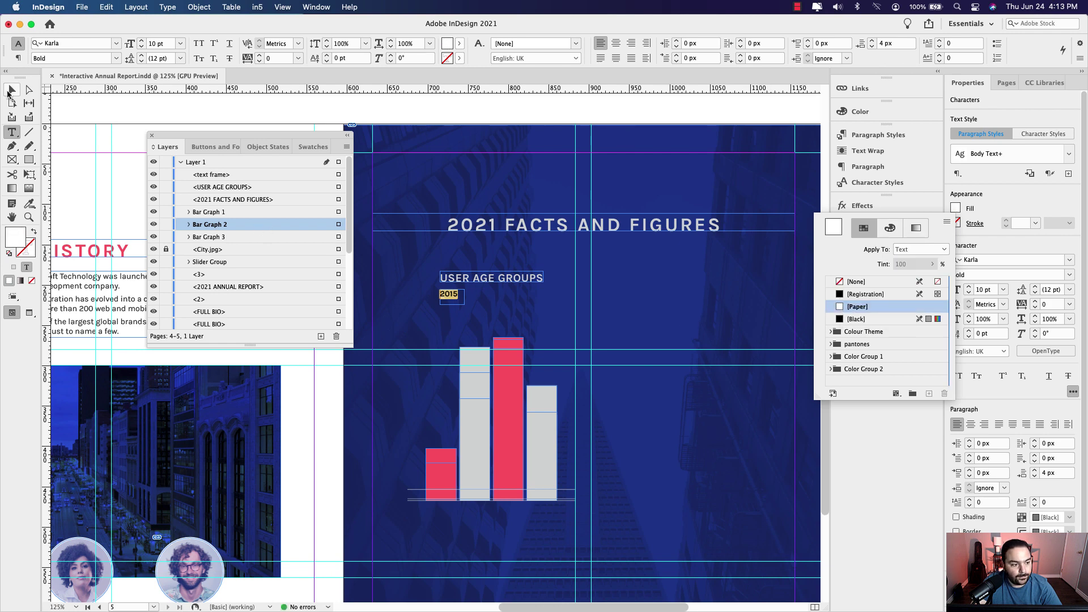
key(Escape)
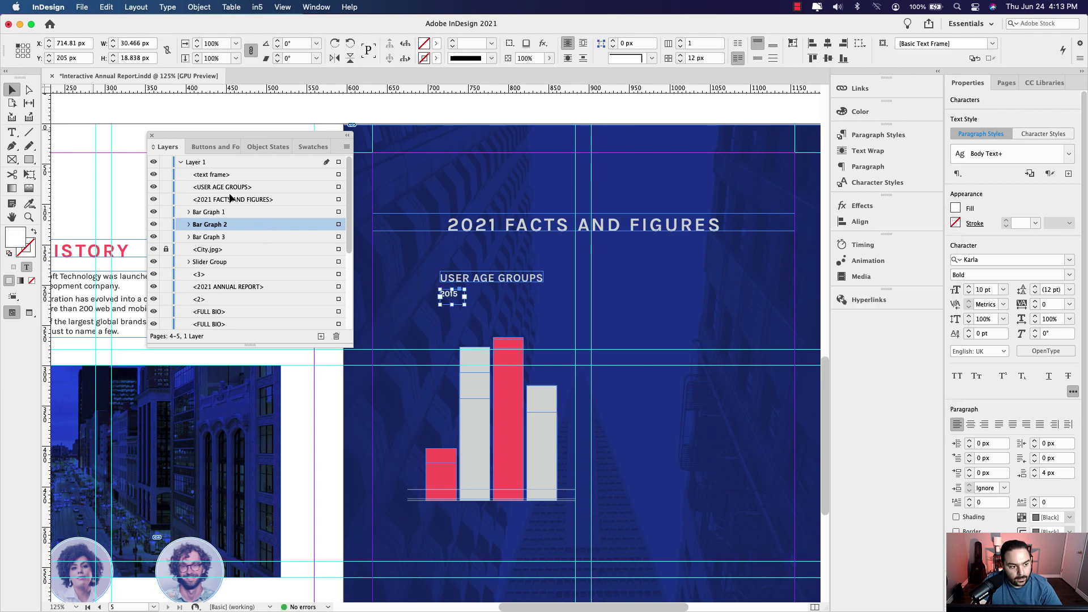
double_click(462, 302)
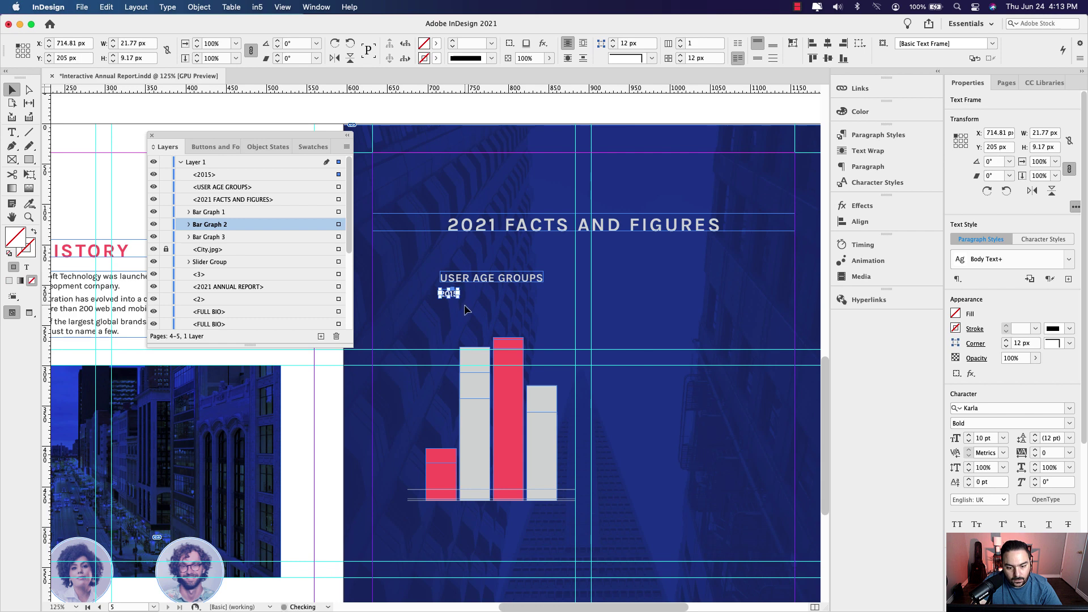
- Duplicate the 2015 label twice in a row, change the middle copy to 2018 and fit its frame to the text
scroll(470, 310, up, 5)
drag(421, 278, 592, 279)
double_click(496, 274)
drag(502, 271, 527, 270)
text(18-24)
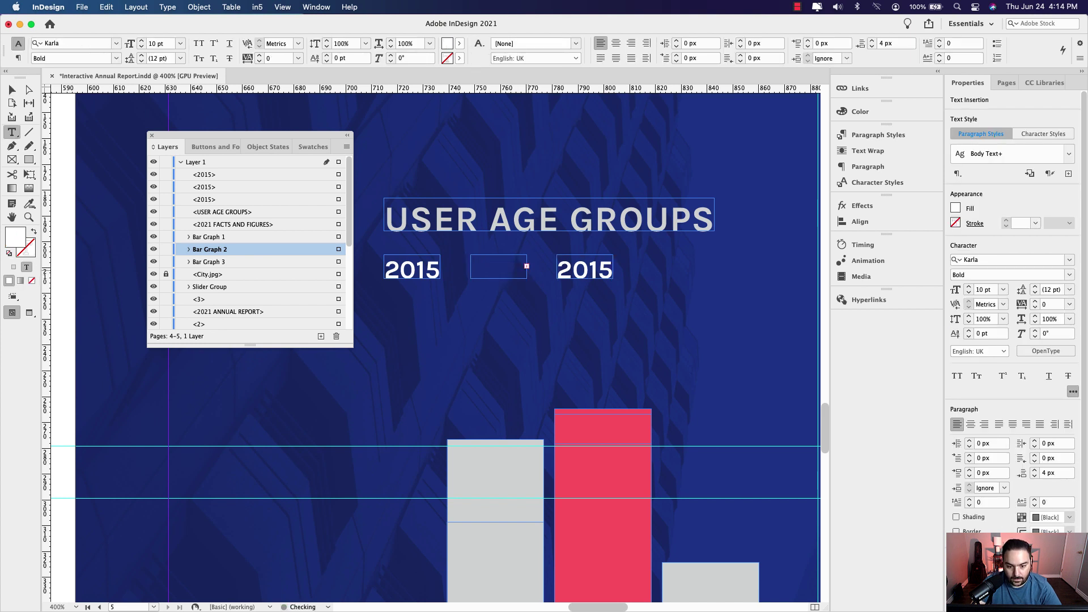
click(12, 90)
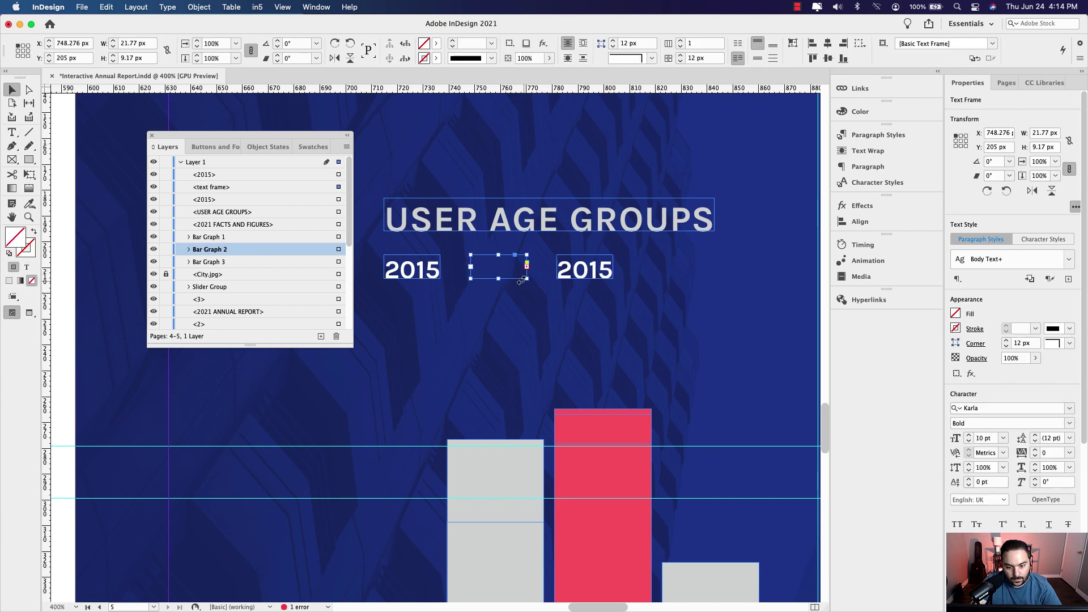
double_click(526, 278)
- Change the last 2015 copy to 2020 and fit its frame to the text
double_click(584, 275)
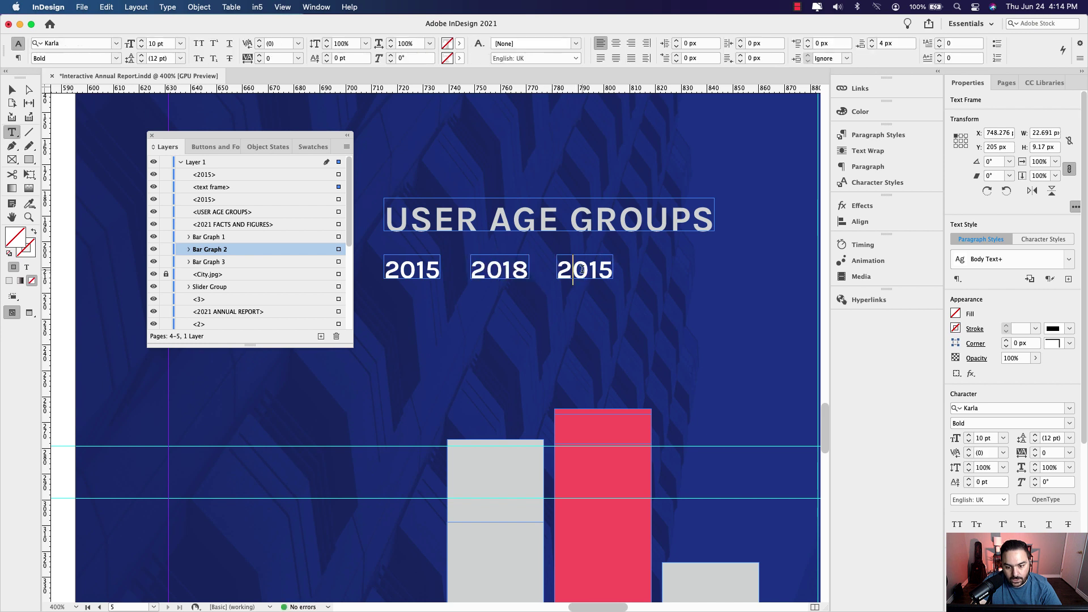
drag(590, 270, 622, 275)
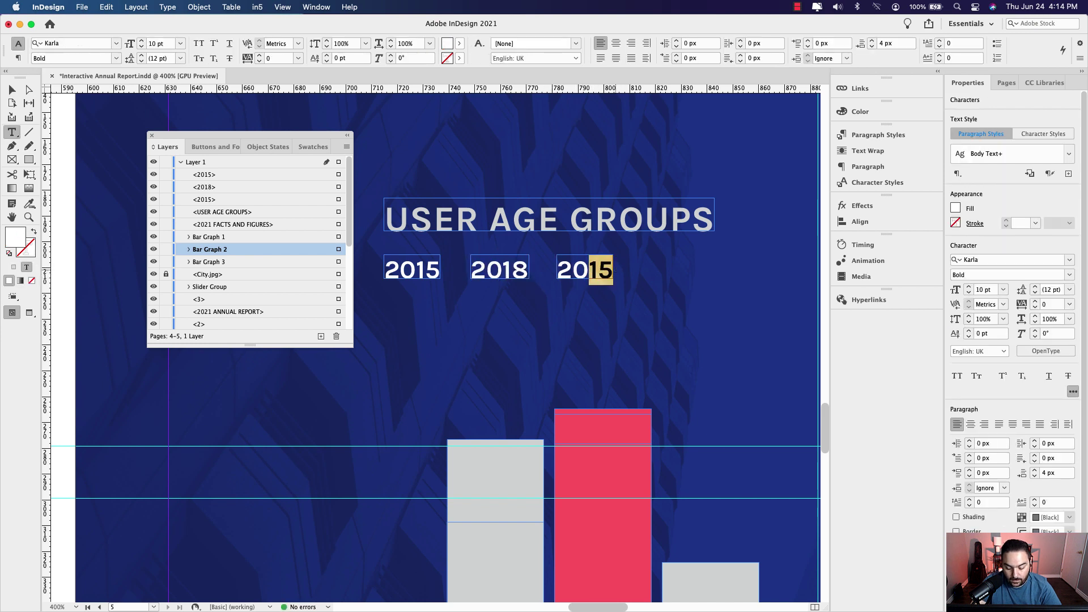
text(25-34)
key(Escape)
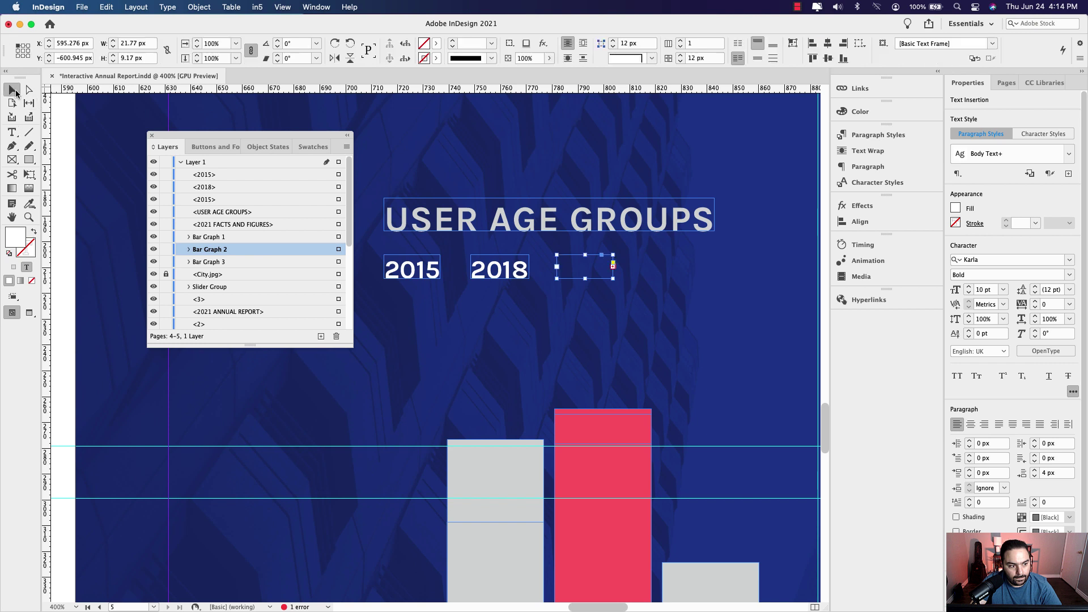
drag(613, 278, 637, 278)
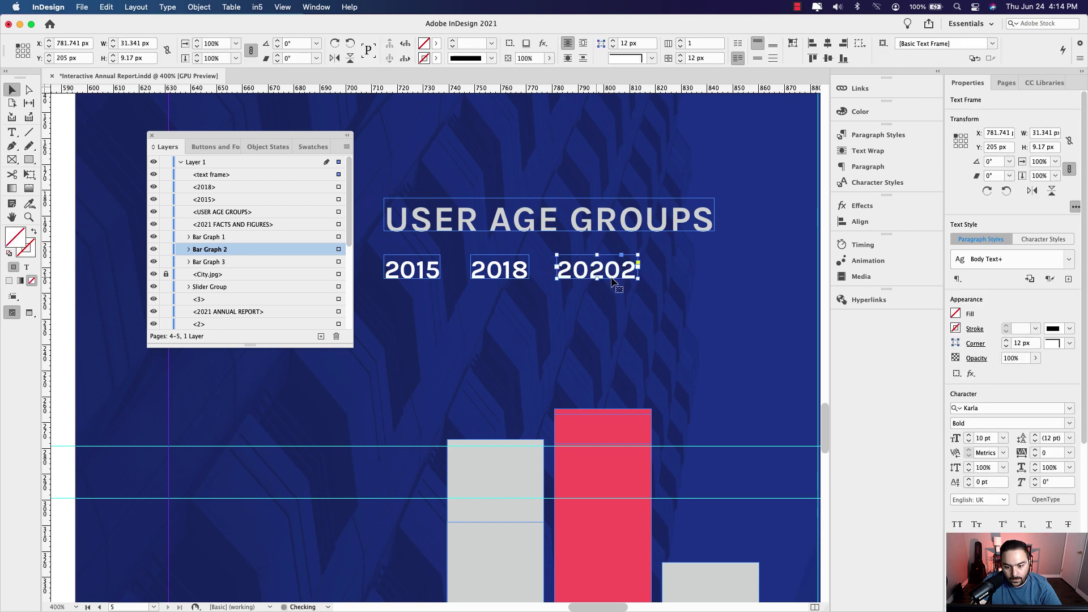
double_click(622, 270)
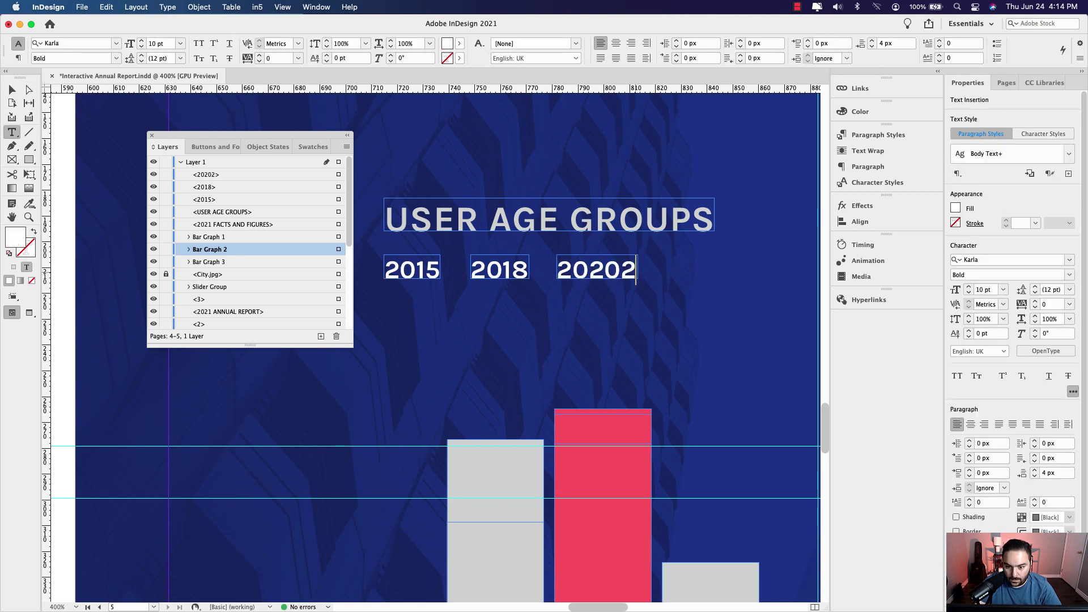
key(Delete)
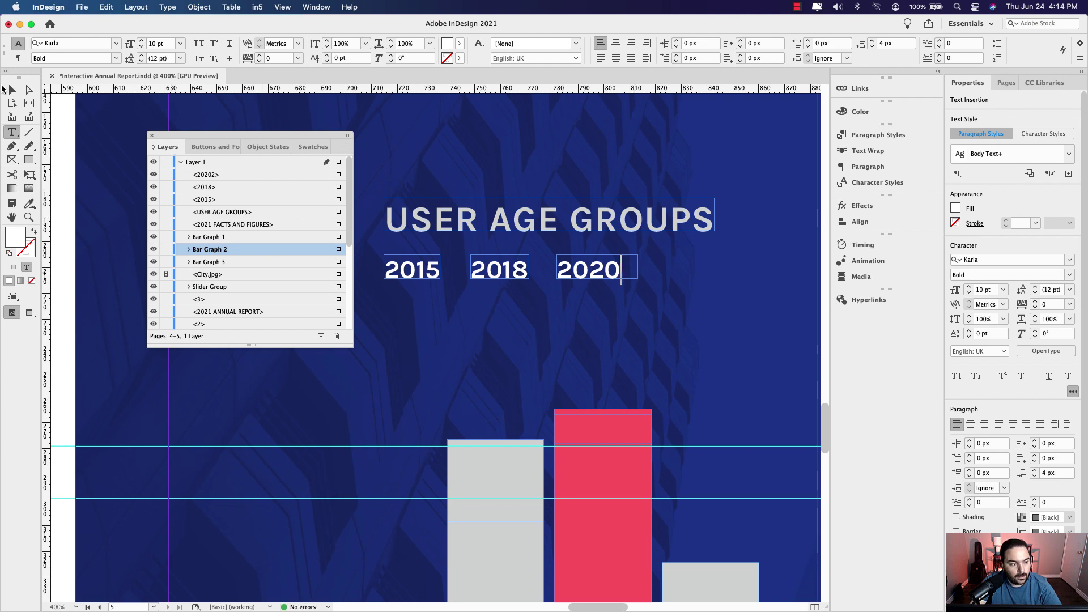
click(12, 90)
double_click(638, 278)
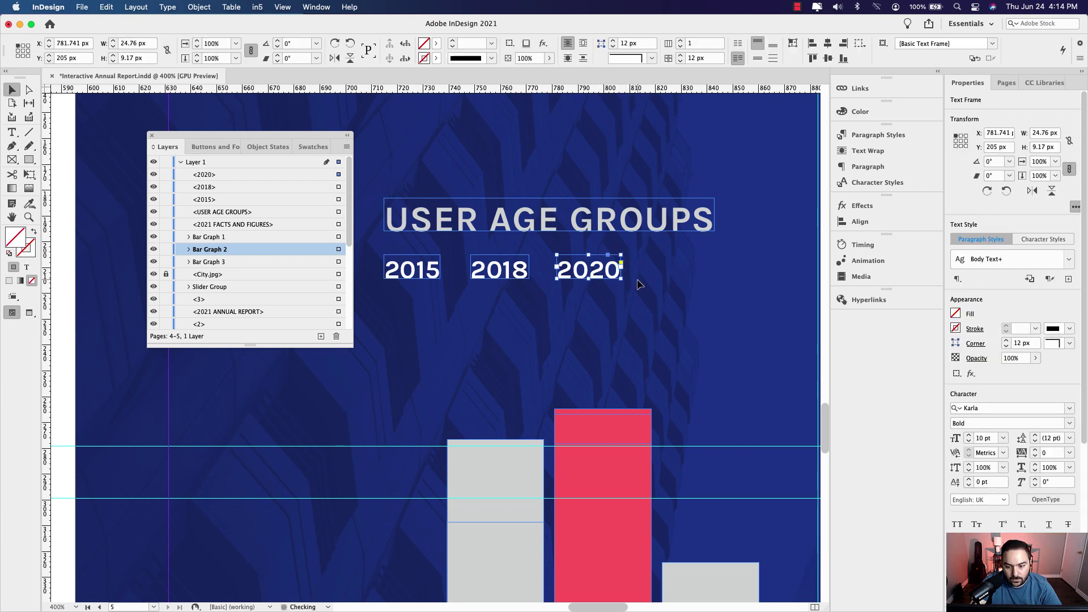
- Move the 2015, 2018 and 2020 labels together to about X 733 px, centered under the USER AGE GROUPS headline
scroll(621, 282, down, 3)
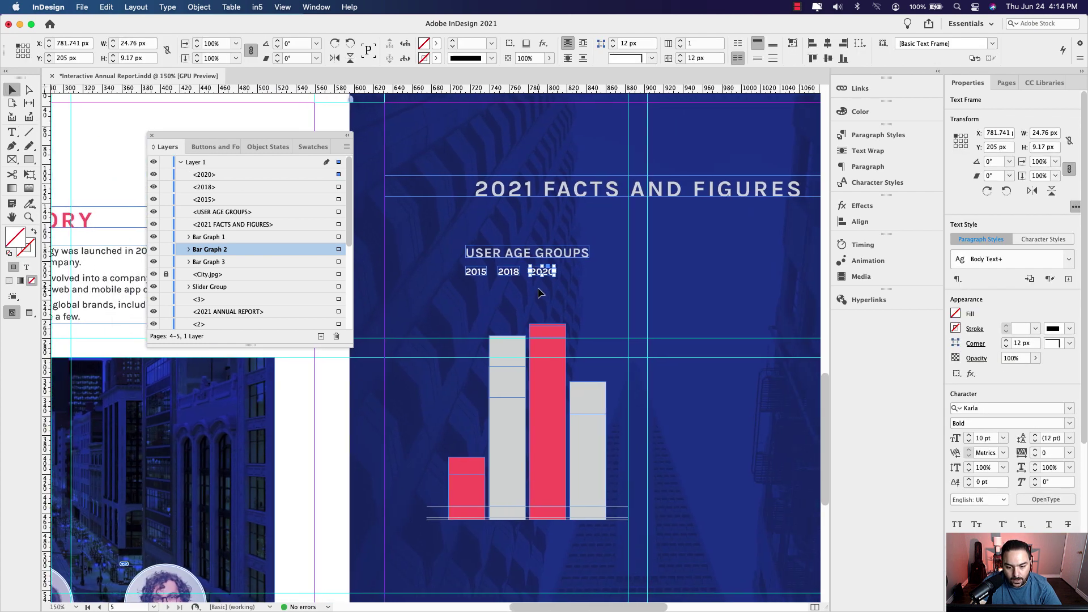
shift+click(496, 267)
shift+click(457, 267)
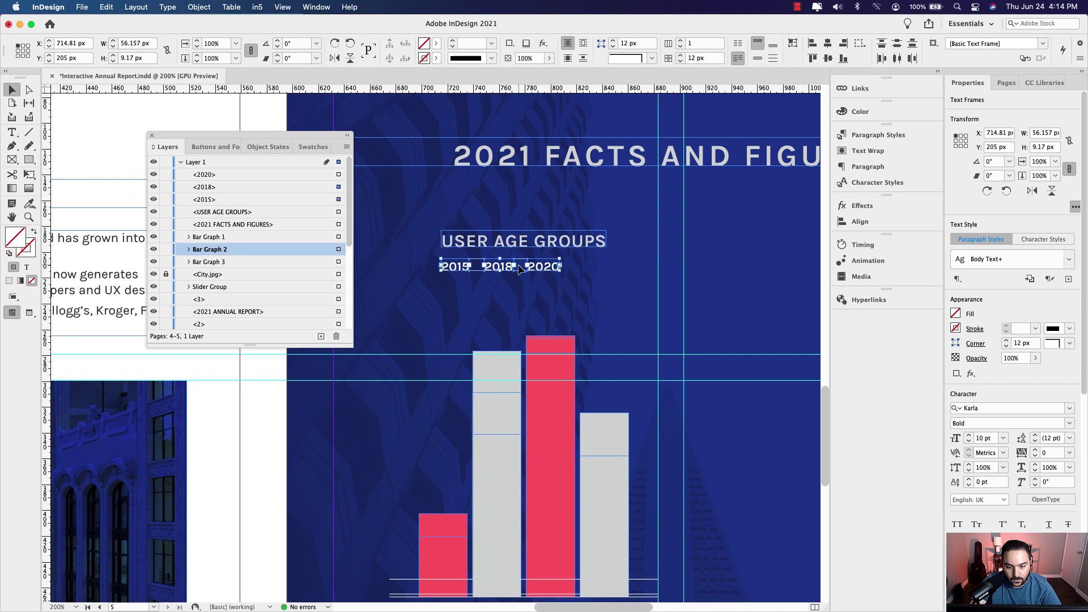
drag(501, 269, 525, 271)
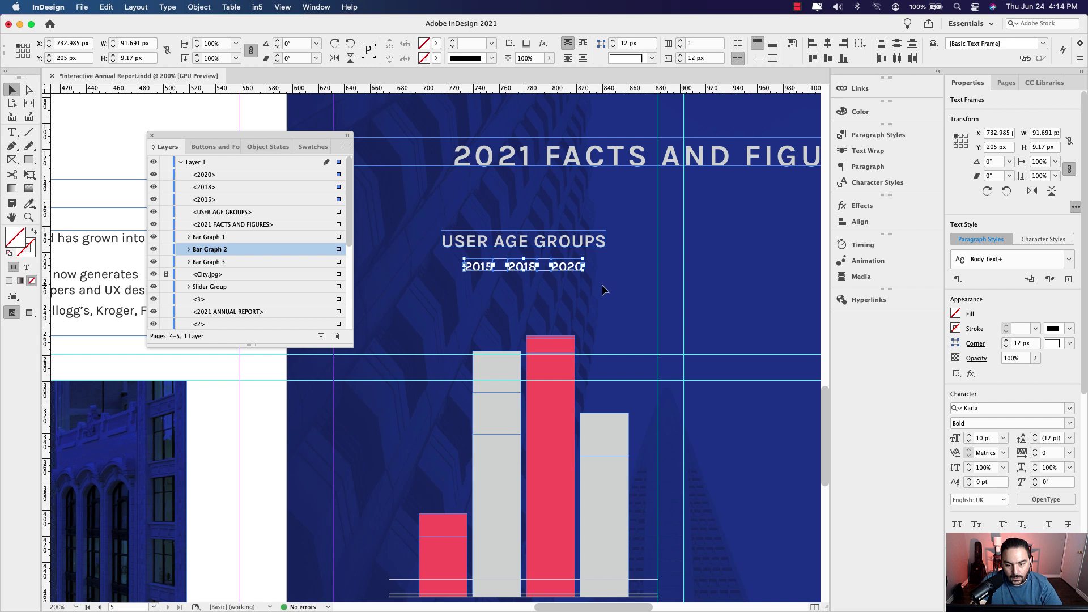
- Convert the 2015, 2018 and 2020 labels to outlines, then deselect them
scroll(524, 286, up, 3)
drag(440, 271, 607, 239)
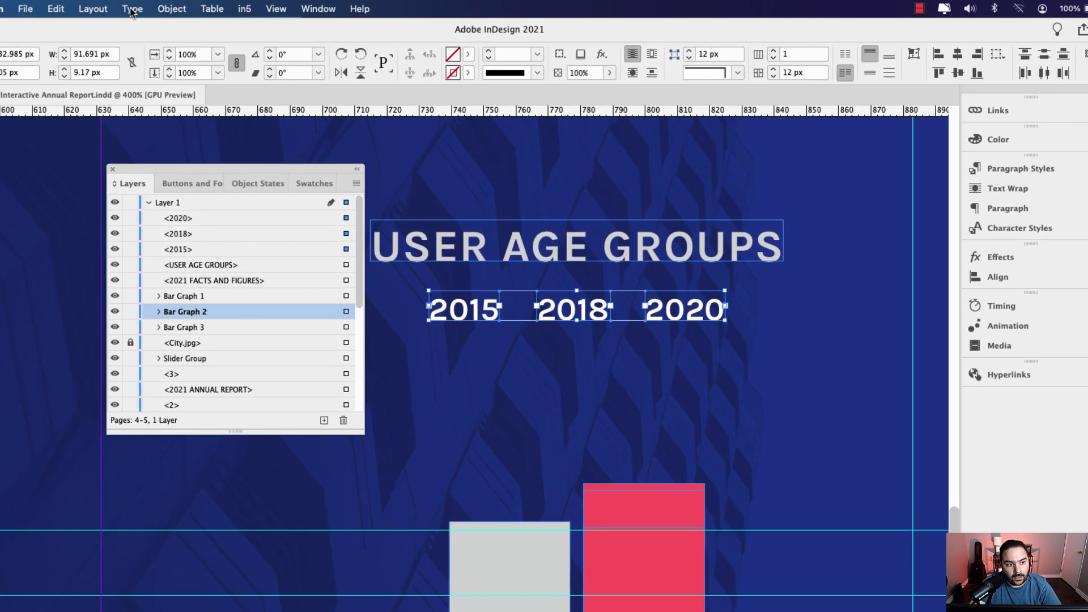
click(162, 8)
mouse_move(132, 8)
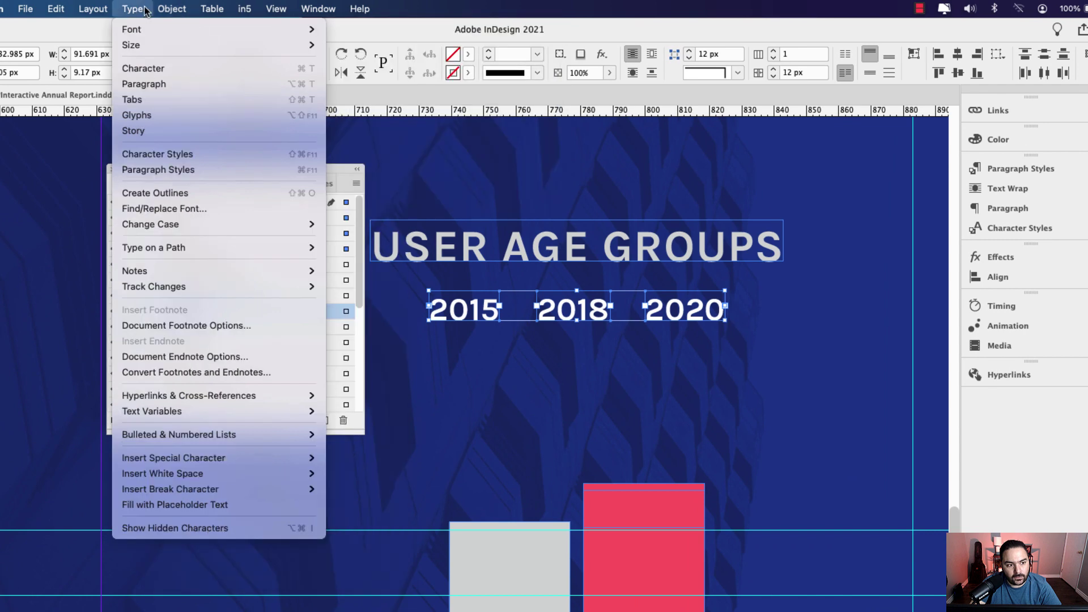
click(162, 194)
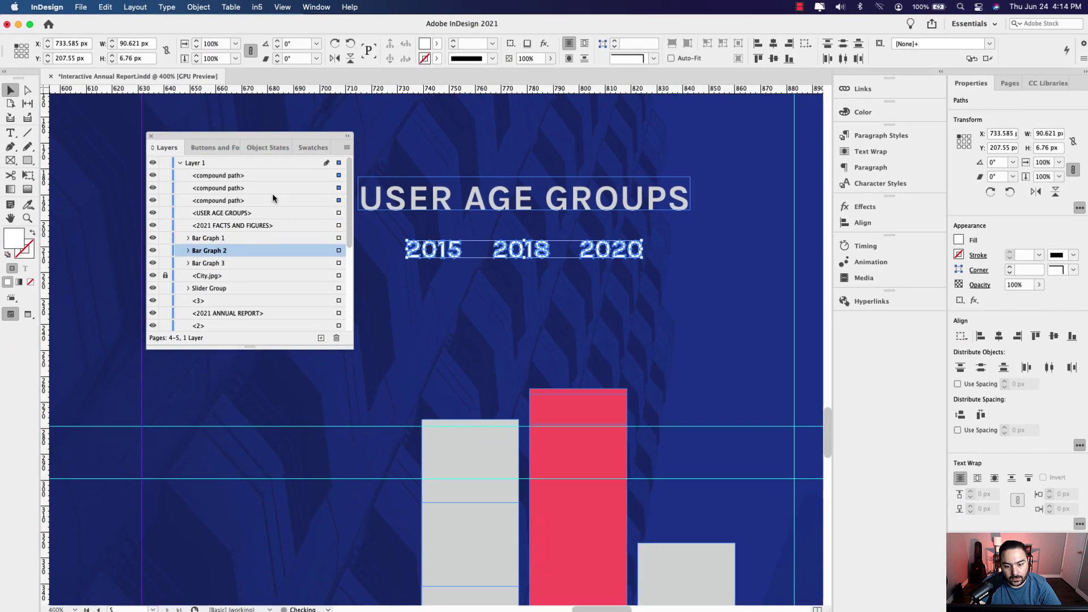
click(575, 389)
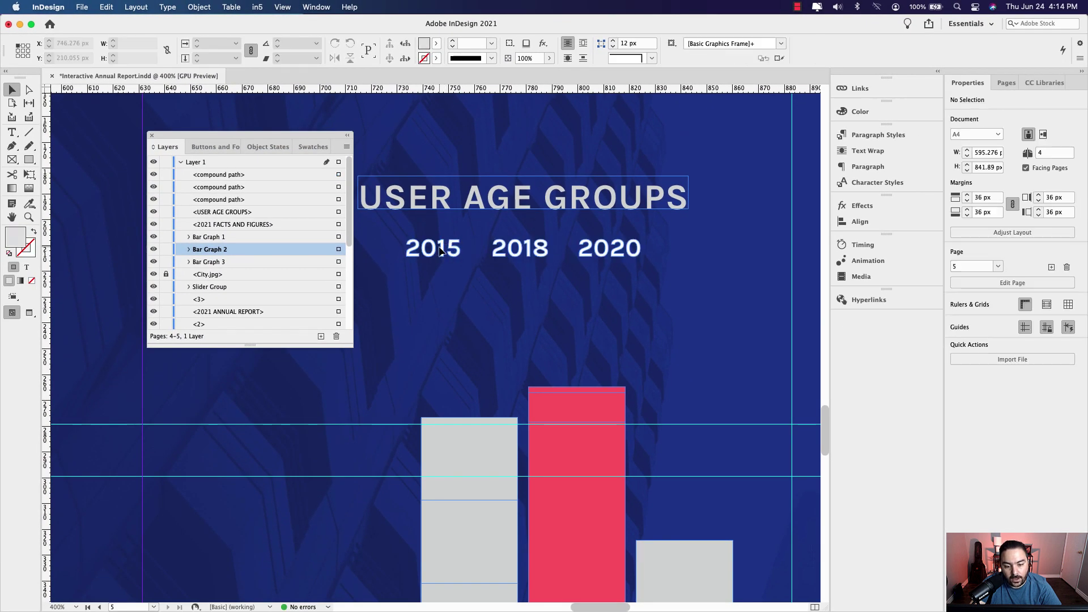
- Move 2015 left to about X 722 px and 2020 right, spacing the three year outlines evenly across about 114 px
key(super+minus)
scroll(453, 244, left, 2)
click(486, 237)
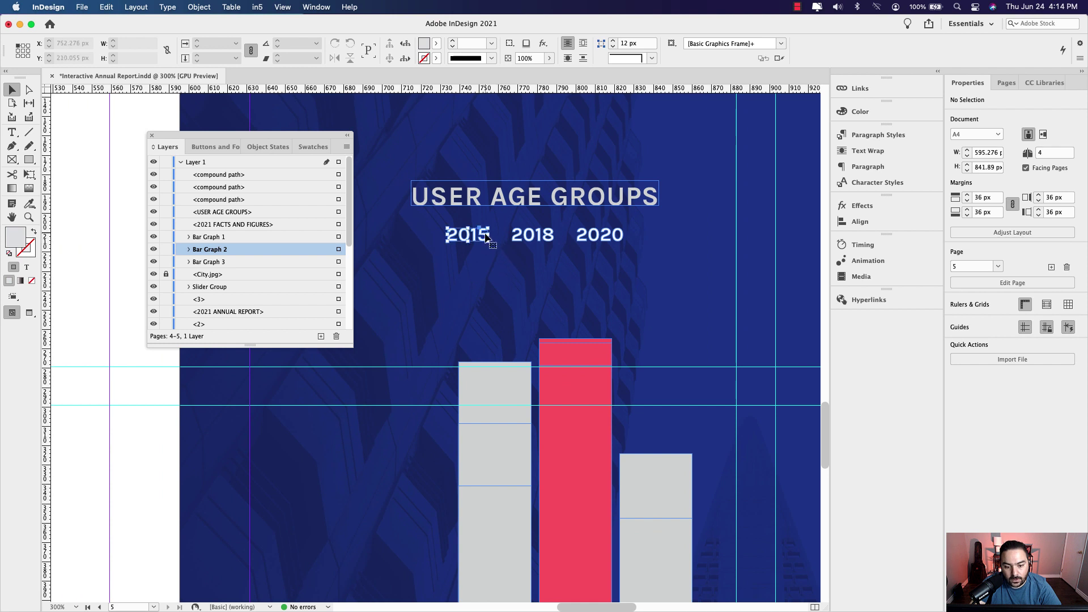
key(shift+Left)
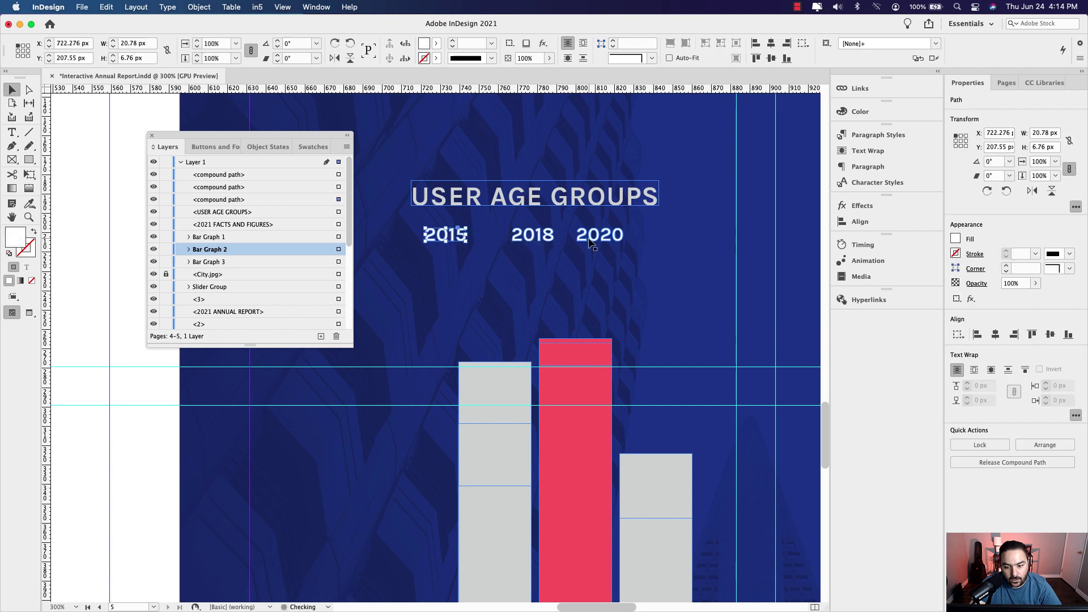
key(super+z)
drag(611, 242, 448, 234)
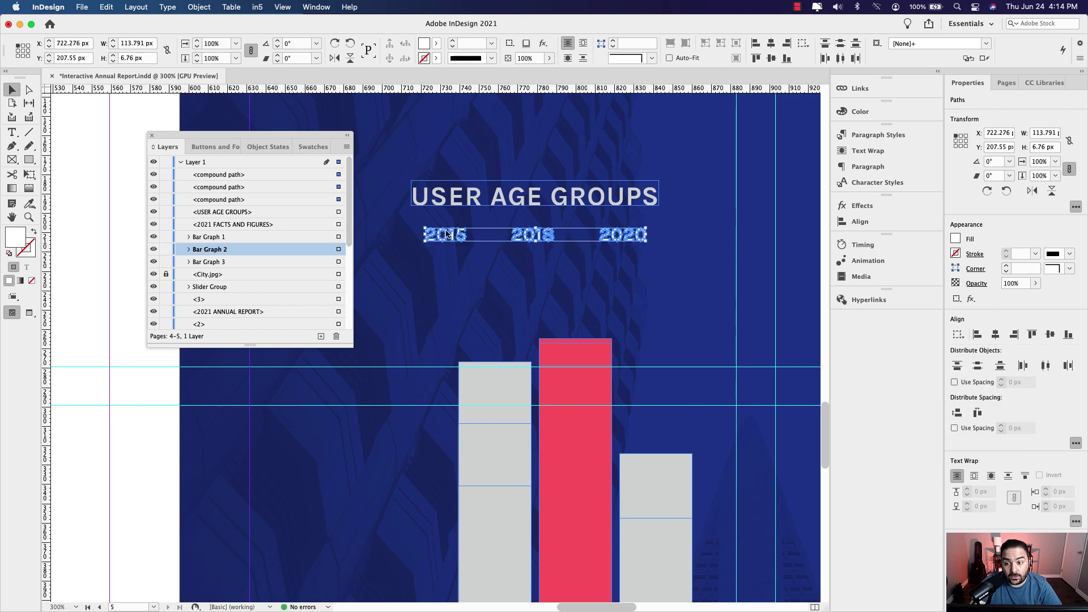
click(703, 272)
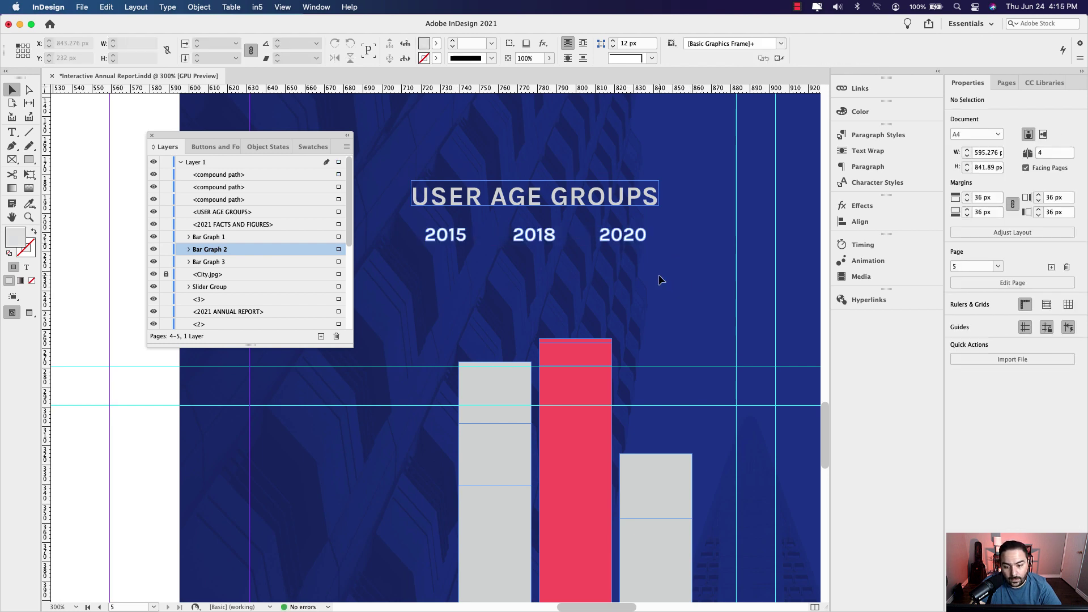
- Group the three outlined year labels under the USER AGE GROUPS headline
scroll(660, 279, down, 5)
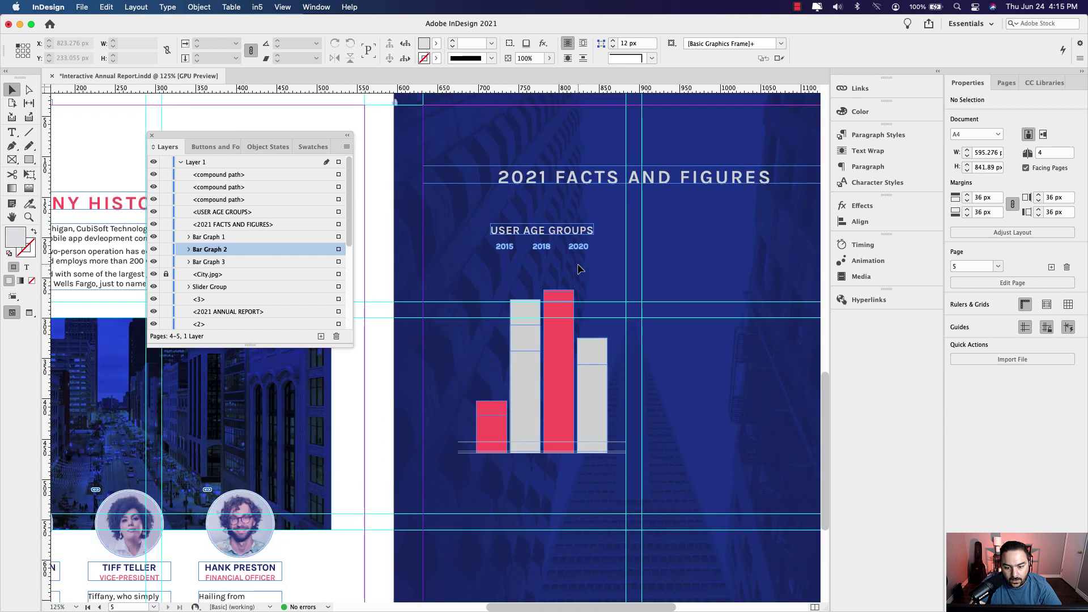
drag(503, 261, 593, 245)
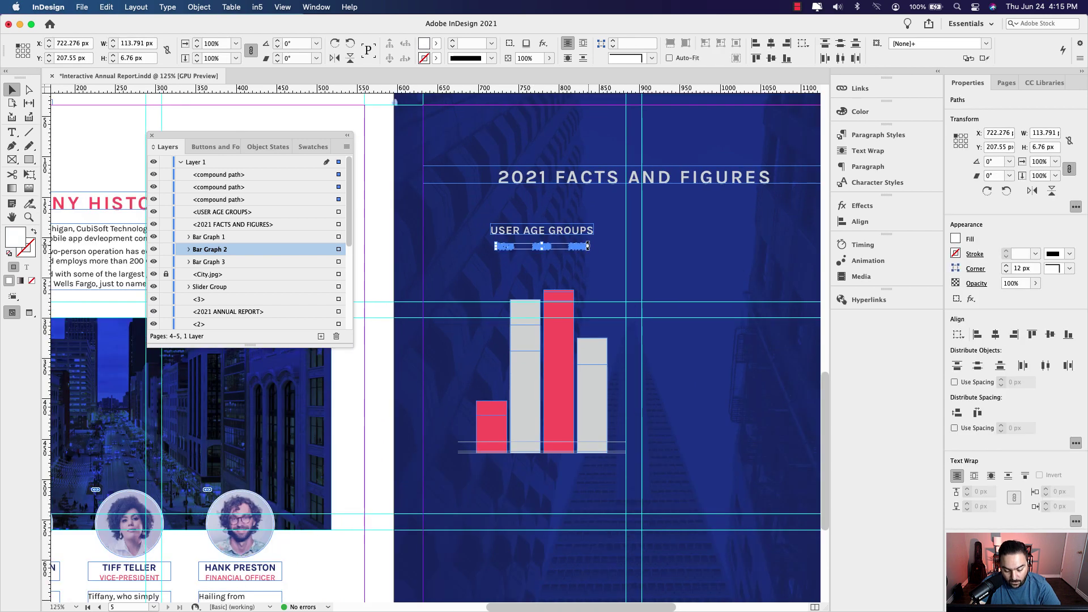
key(super+g)
- Align the year group, the USER AGE GROUPS headline and the three bar graphs on their horizontal centers, then deselect them
shift+click(555, 233)
shift+click(558, 317)
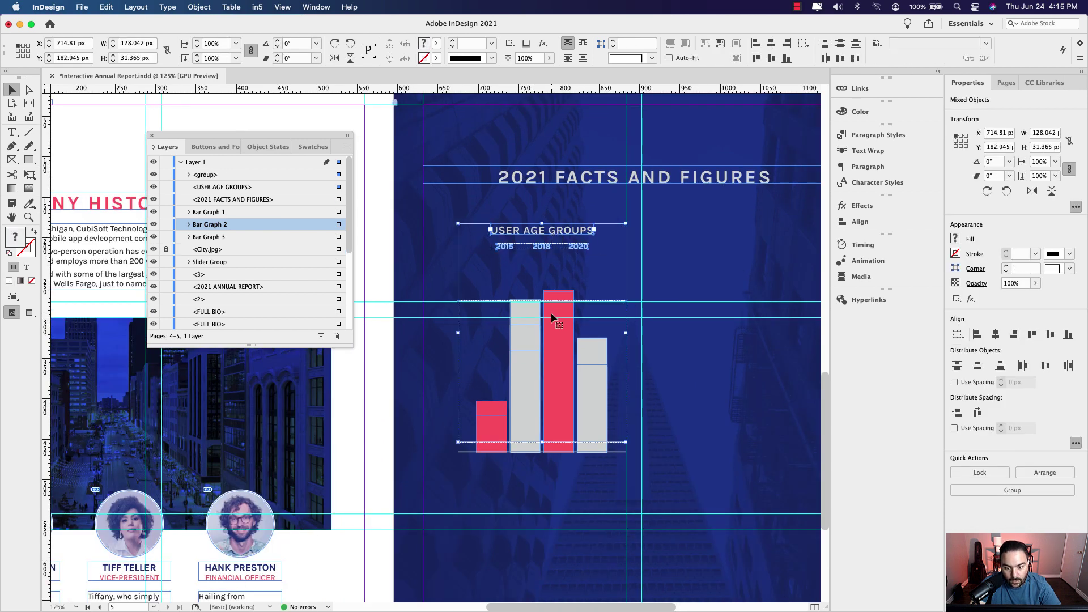
shift+click(522, 344)
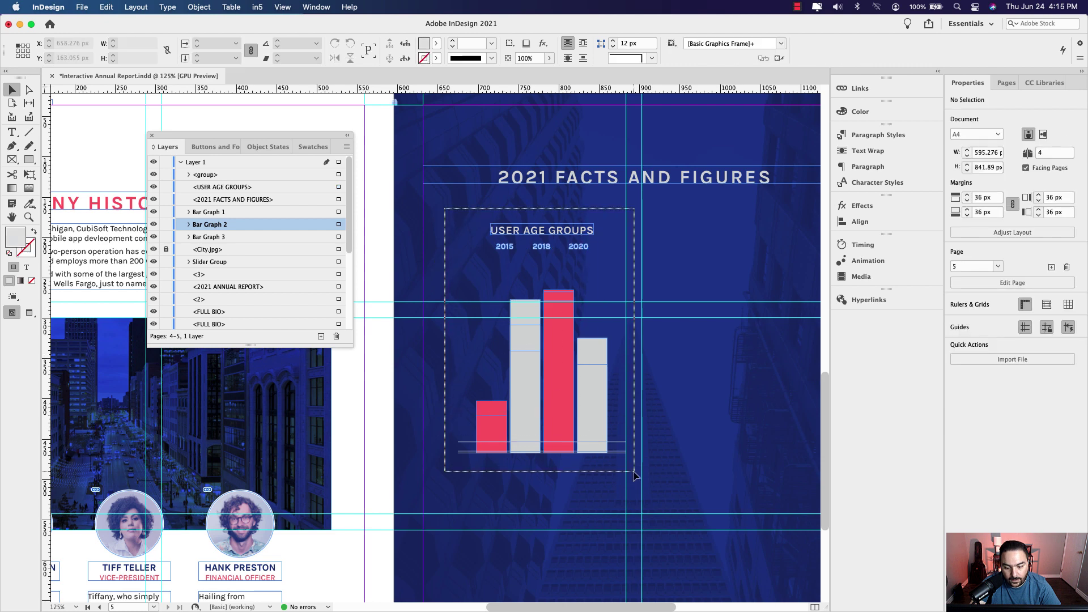
shift+click(592, 397)
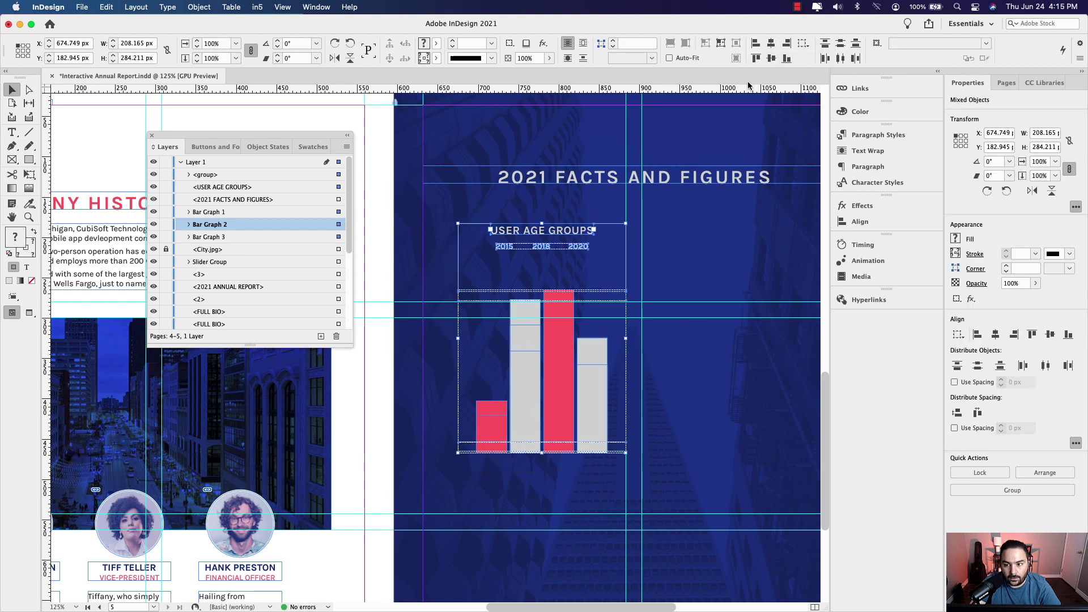
click(663, 269)
key(super+2)
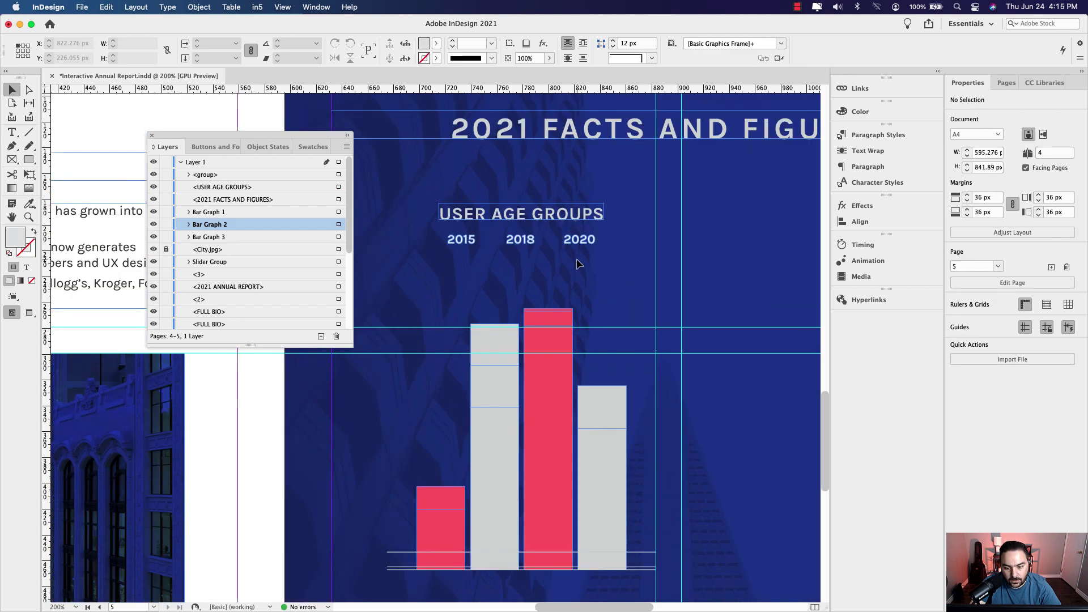
- Copy the age-range labels (18-24 to 45-65) from the page 3 chart and place them below the page 5 bar graphs at about X 705, Y 484 px
drag(555, 228, 587, 226)
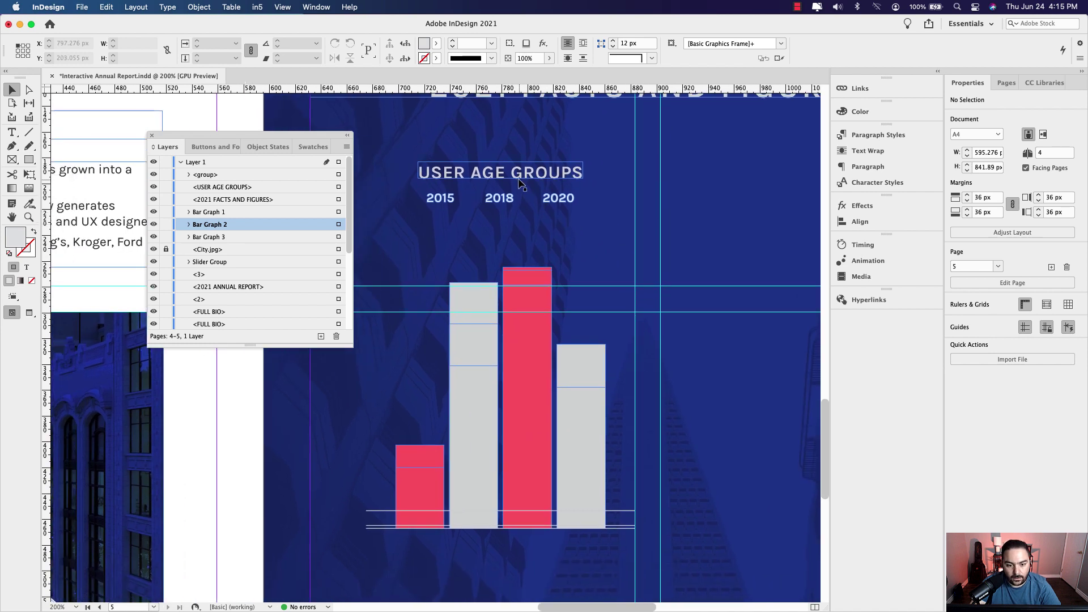
key(super+minus)
drag(511, 291, 522, 378)
scroll(523, 378, up, 15)
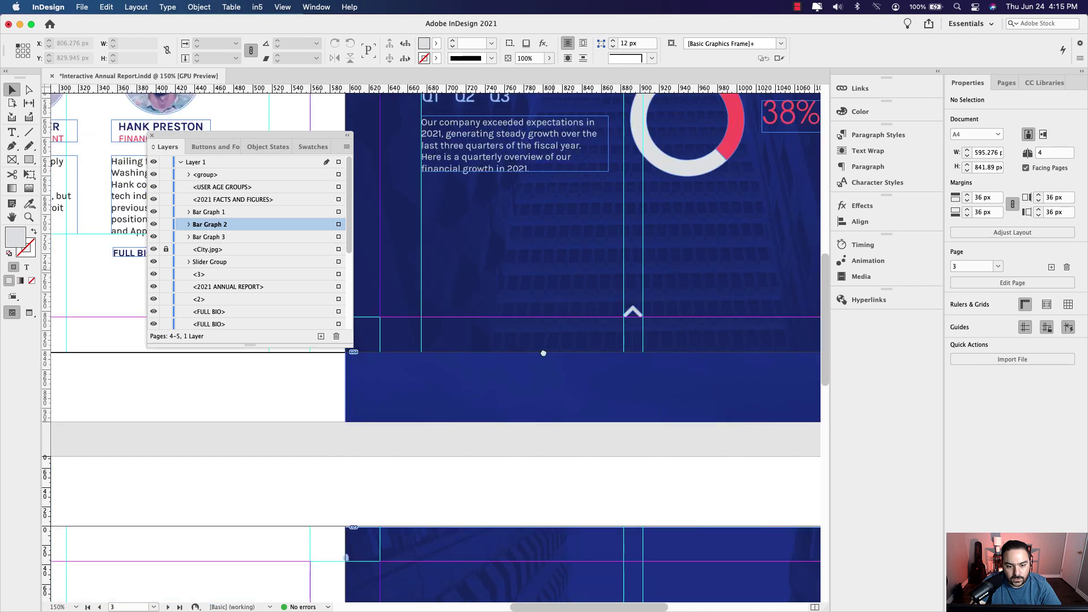
scroll(548, 258, up, 5)
click(496, 259)
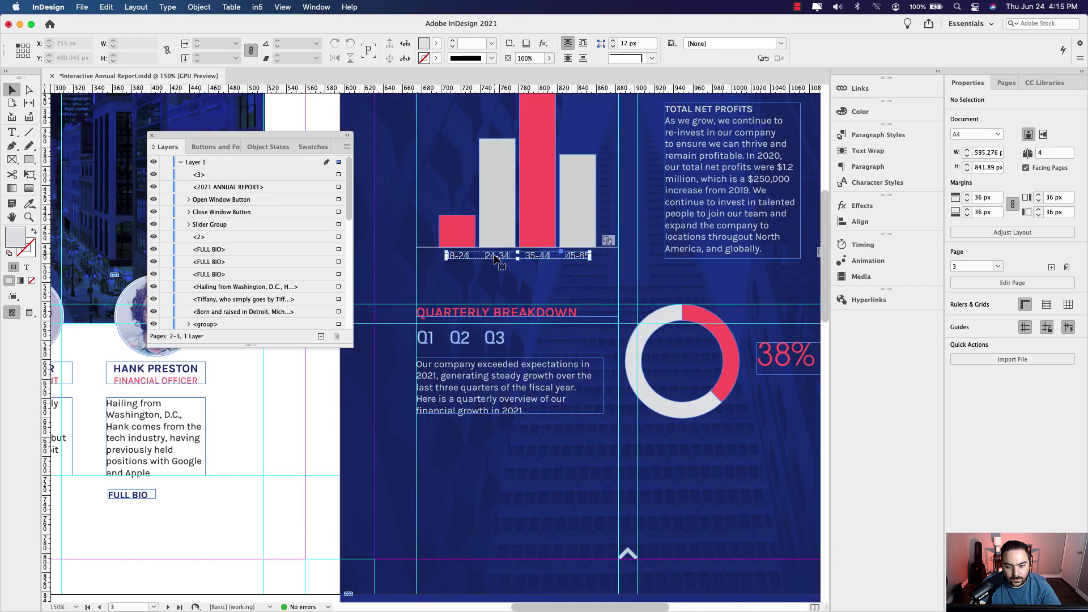
scroll(506, 276, down, 20)
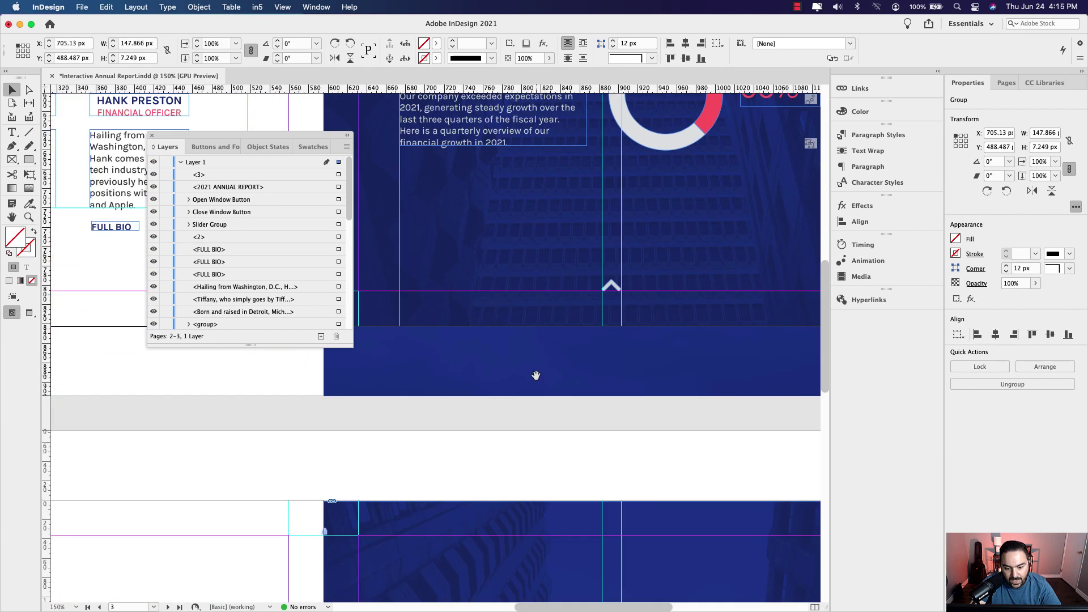
scroll(496, 279, down, 4)
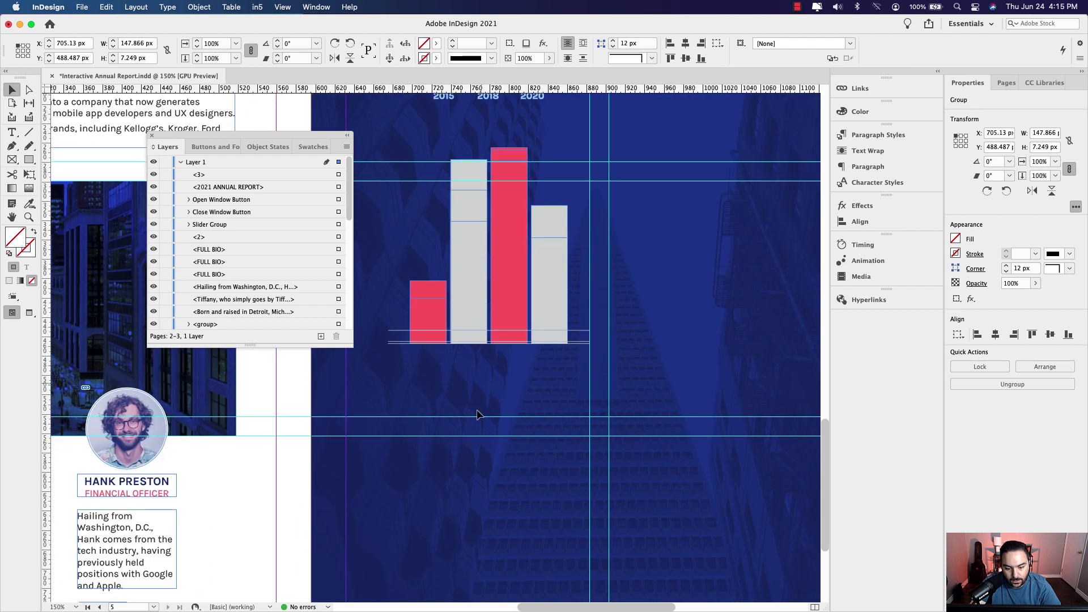
click(469, 349)
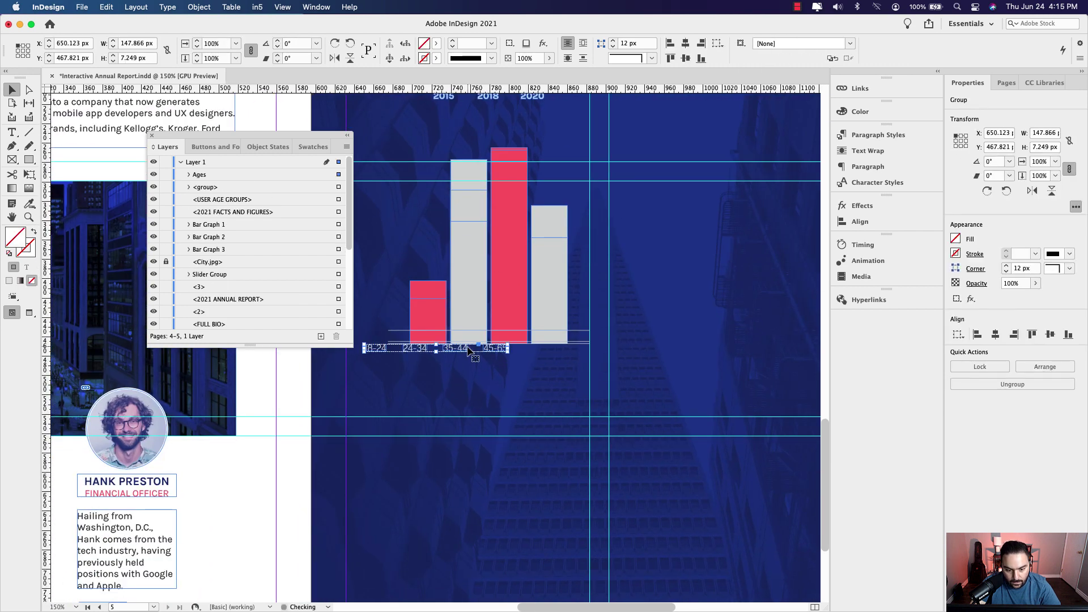
drag(469, 349, 523, 365)
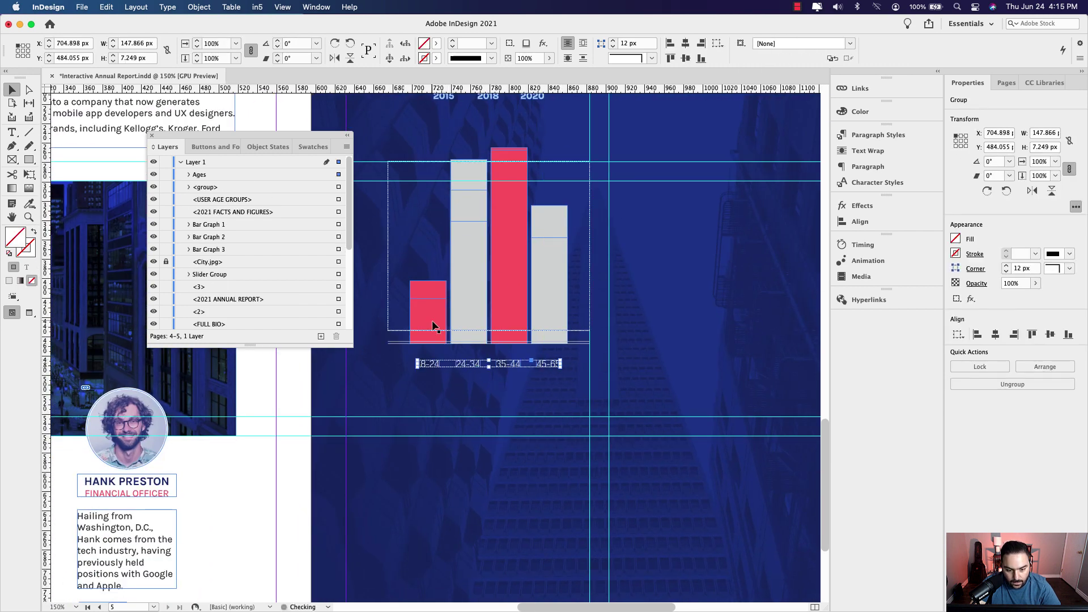
- Align the bottom edges of the three stacked bar graphs above the age-range labels
click(406, 297)
scroll(436, 300, left, 3)
drag(409, 268, 645, 359)
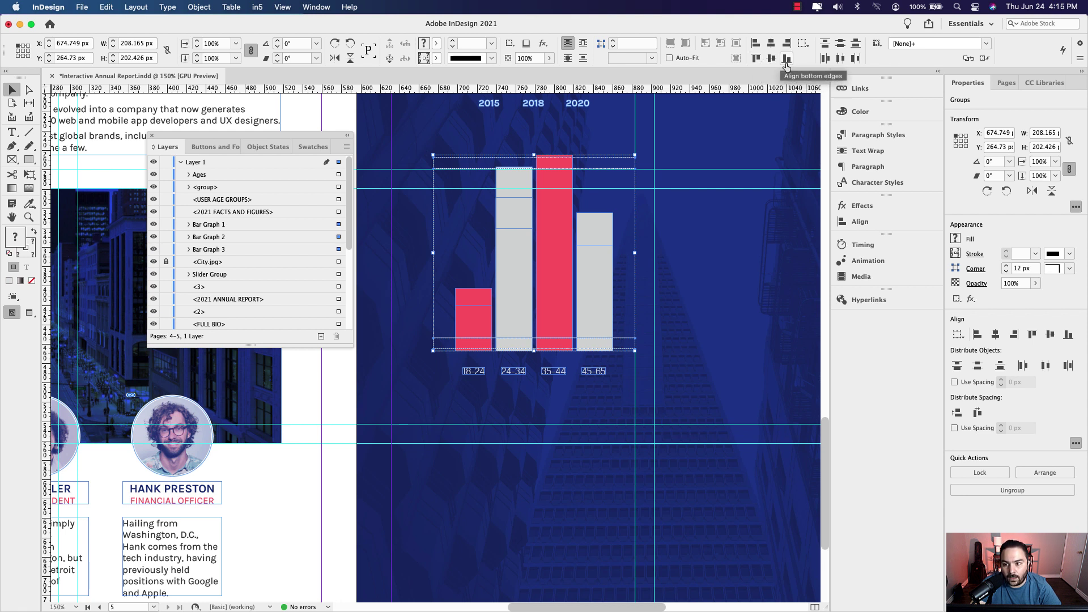
click(786, 58)
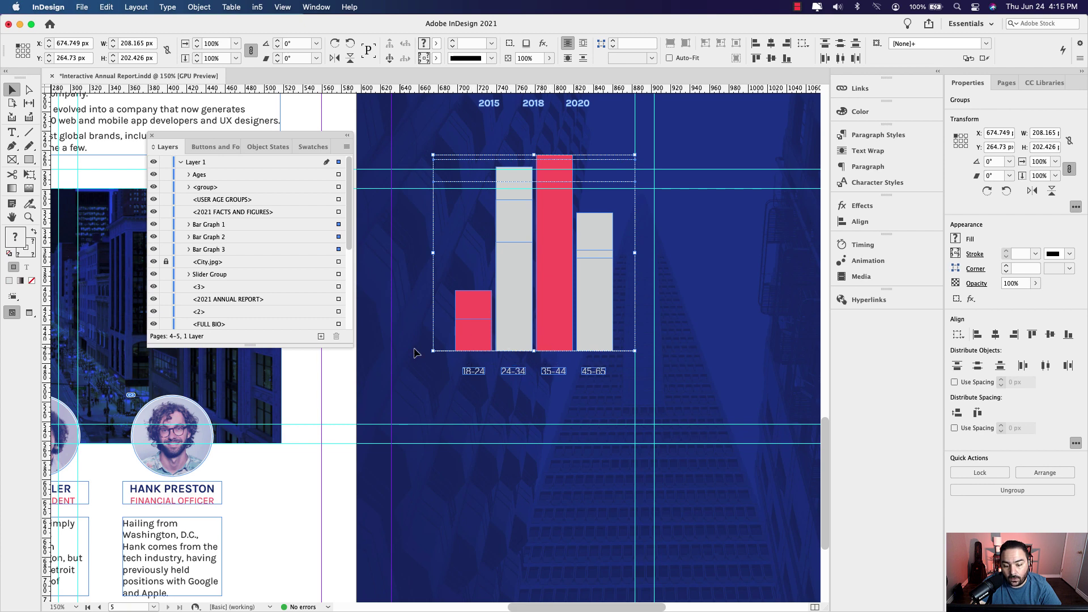
- Nudge the three bar graphs and age-range labels together to about Y 263 px below the year labels, then deselect them
scroll(644, 348, up, 3)
scroll(635, 337, right, 3)
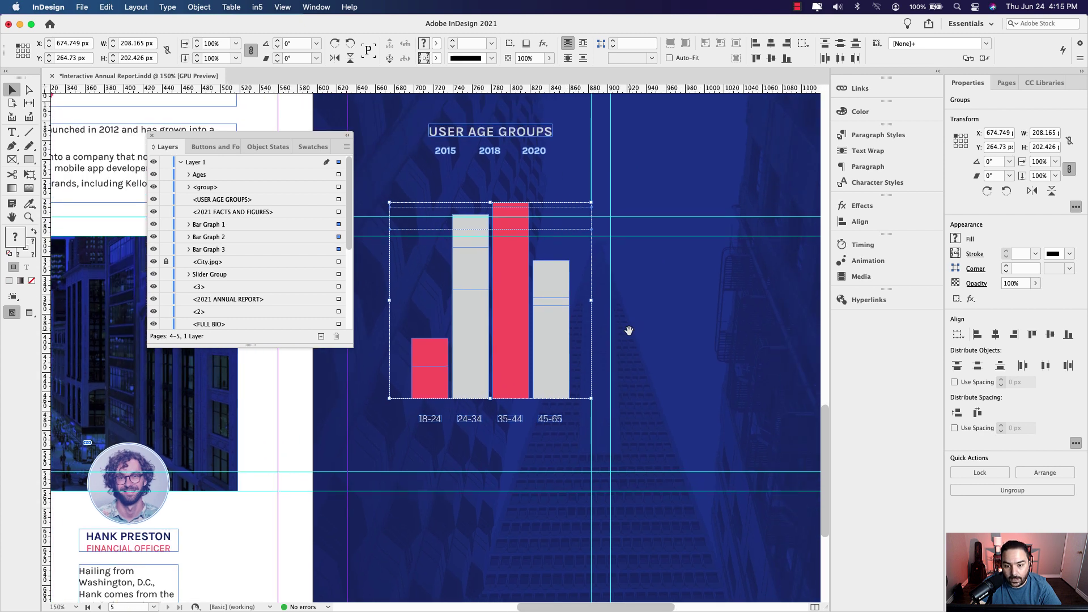
drag(368, 292, 586, 455)
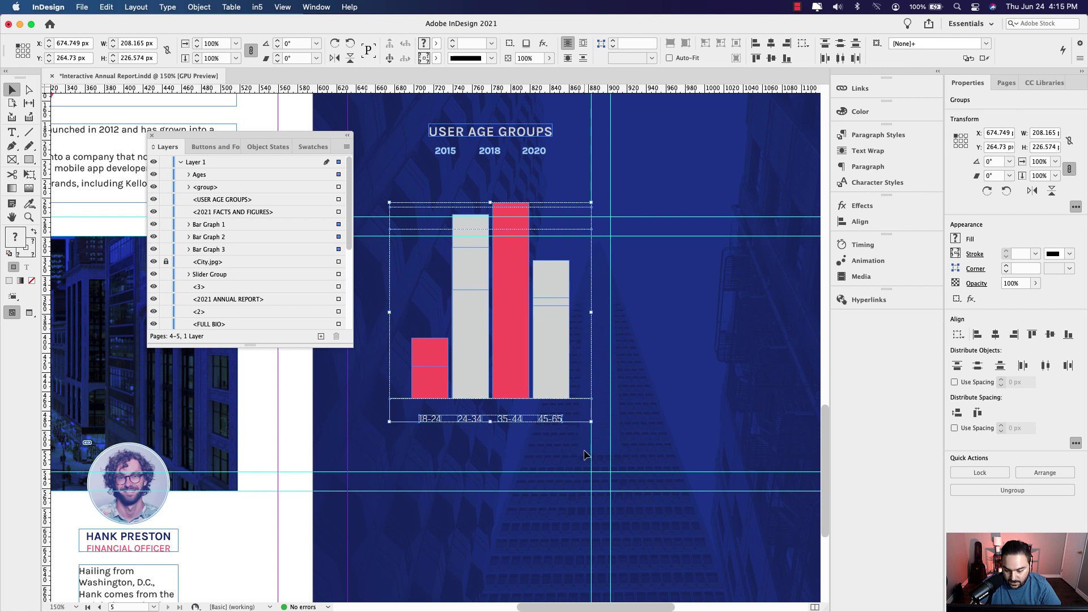
key(Up)
key(Up)
key(Up)
key(Up)
key(Up)
key(Up)
key(Up)
key(Up)
key(Up)
key(Up)
key(Up)
key(Up)
key(Up)
key(Up)
key(Up)
key(Up)
key(Up)
key(Up)
key(Up)
key(Up)
key(Down)
key(Down)
key(Down)
key(Down)
key(Down)
key(Down)
key(Down)
key(Down)
key(Down)
key(Down)
key(Down)
key(Down)
key(Down)
key(Down)
key(Down)
key(Down)
key(Down)
key(Down)
key(Down)
key(Down)
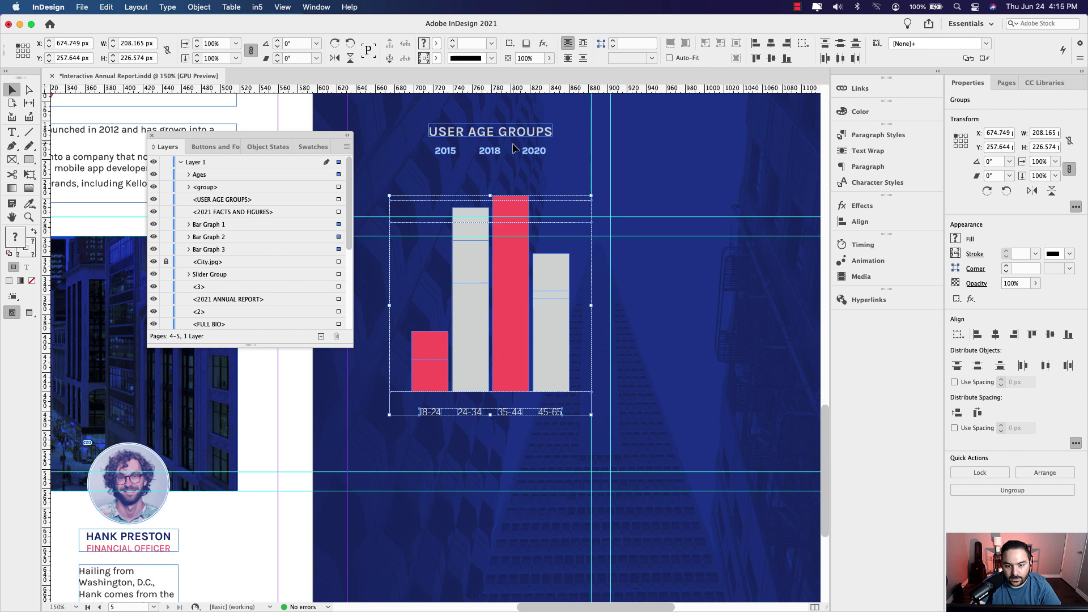
key(Down)
key(Down)
key(Down)
key(Down)
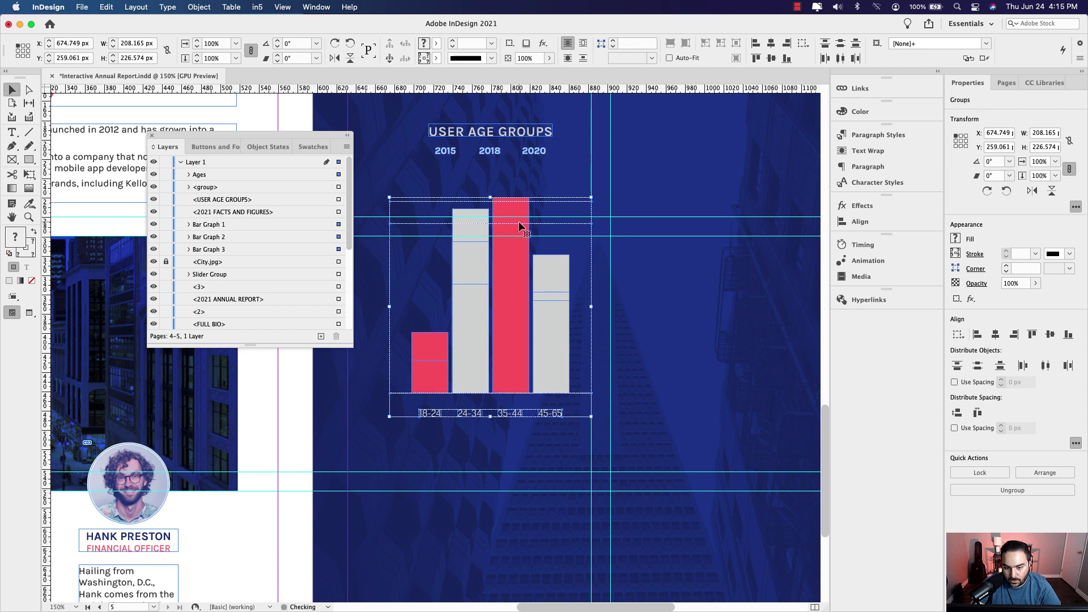
key(super+minus)
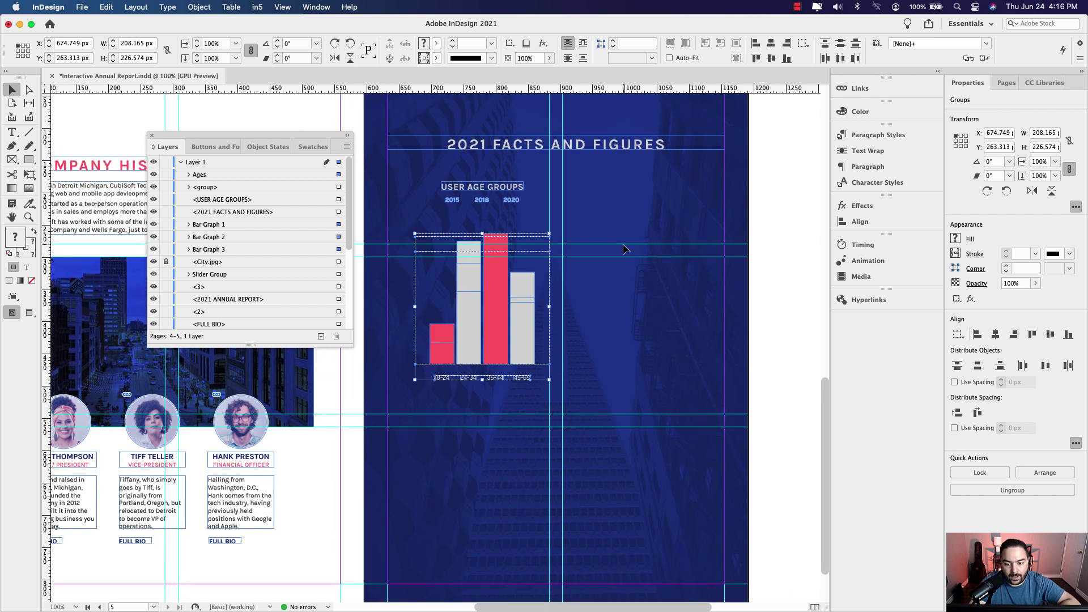
click(625, 247)
- Duplicate the USER AGE GROUPS headline horizontally to about X 954 px and change the copy's text to FAST FACTS
drag(591, 203, 596, 267)
scroll(597, 275, up, 2)
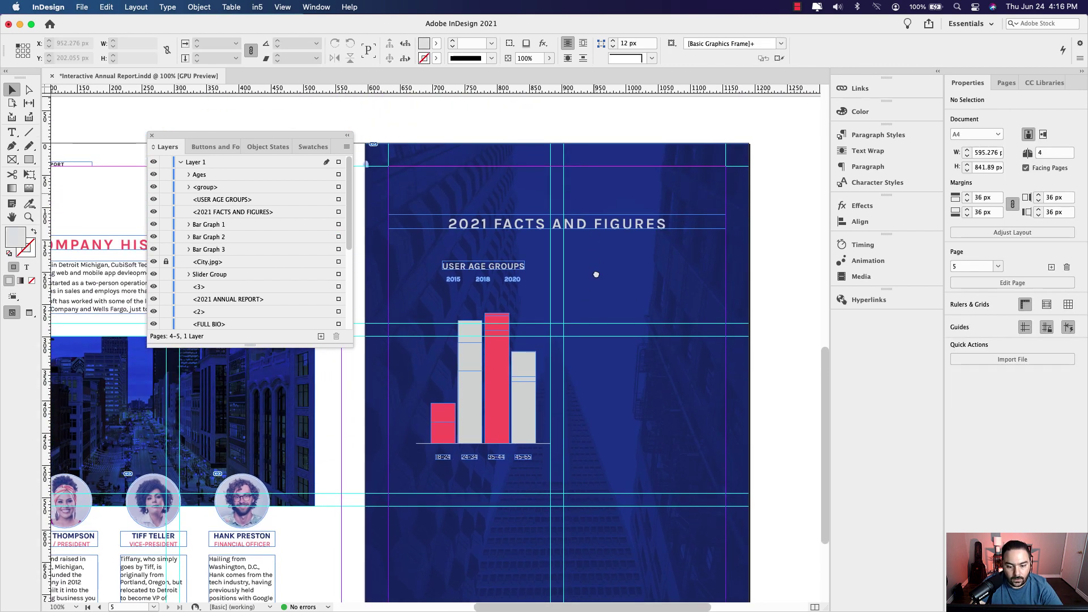
scroll(597, 240, up, 5)
scroll(599, 283, down, 13)
scroll(601, 369, up, 6)
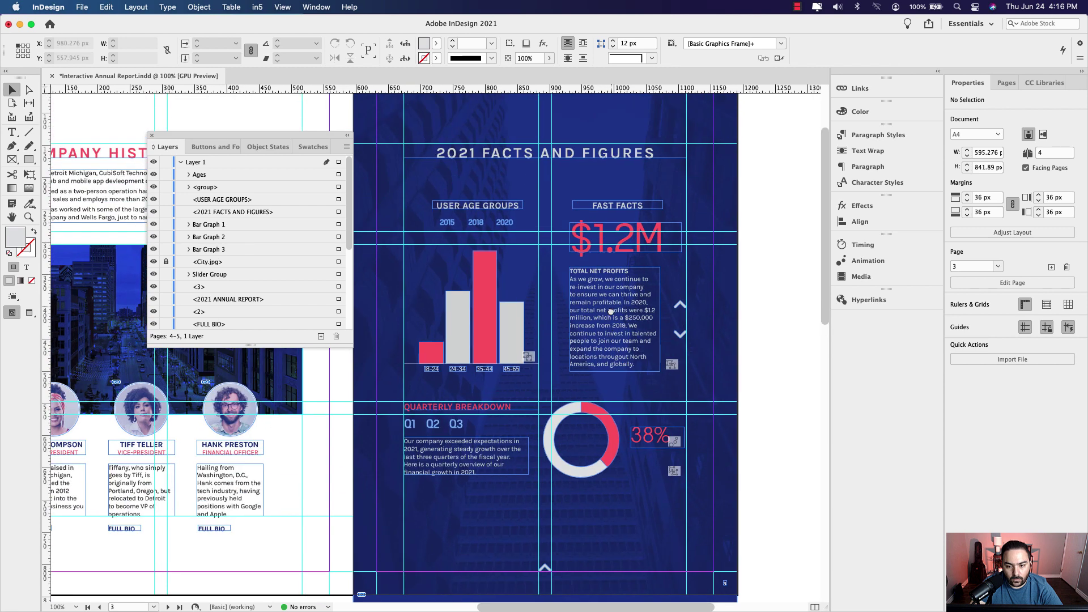
scroll(602, 412, down, 10)
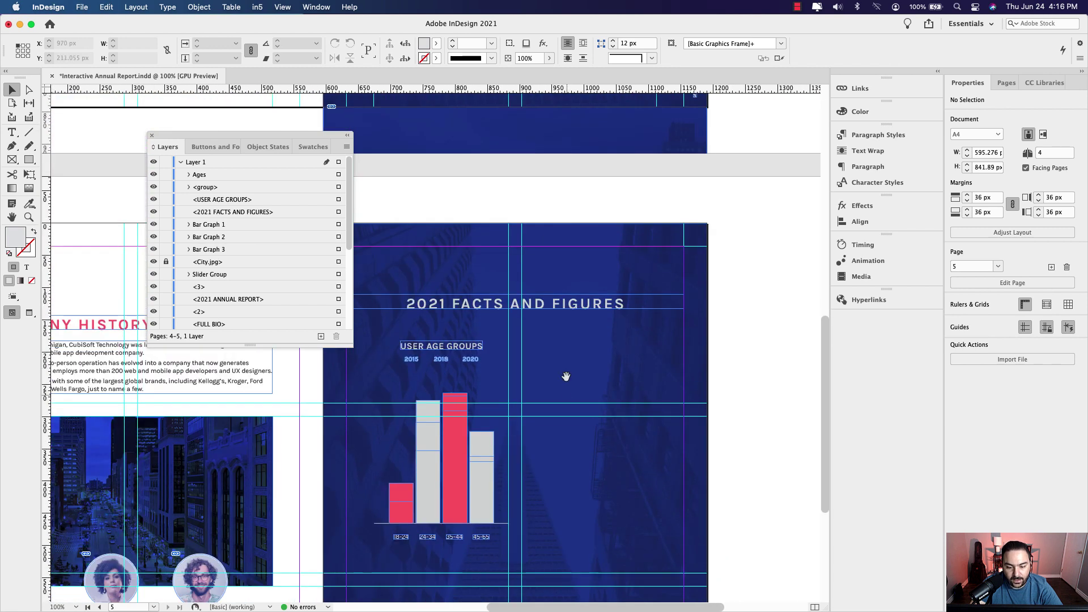
click(460, 262)
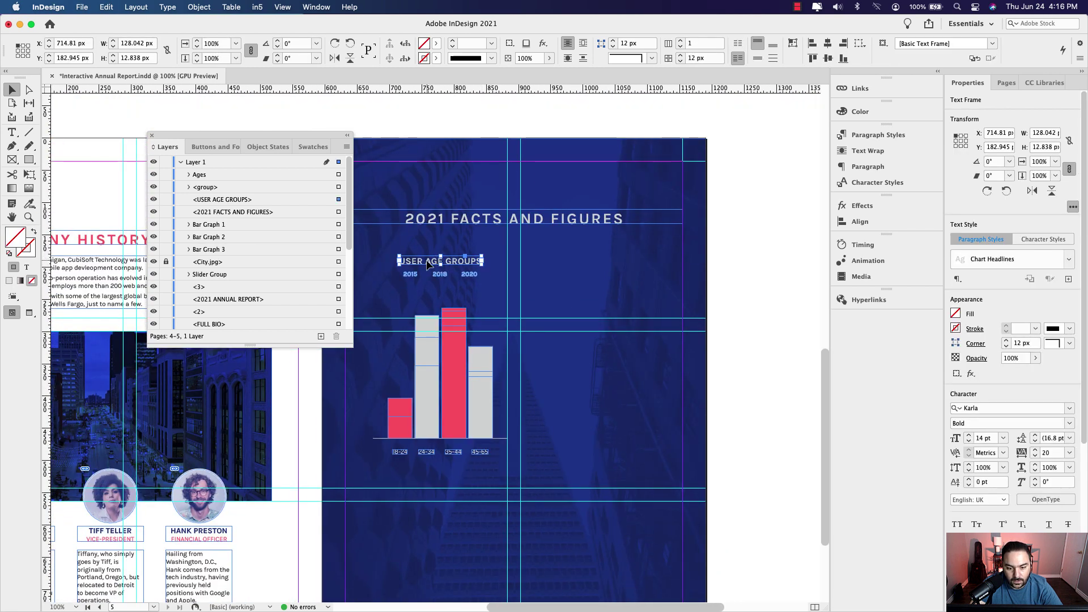
drag(428, 264, 584, 265)
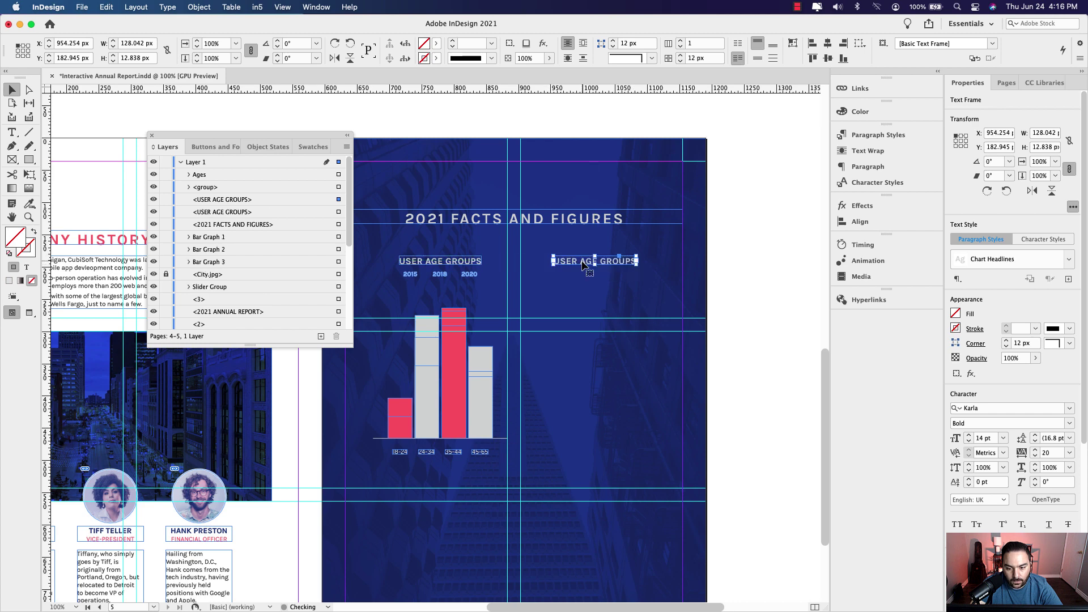
double_click(584, 265)
key(super+a)
text(FAST)
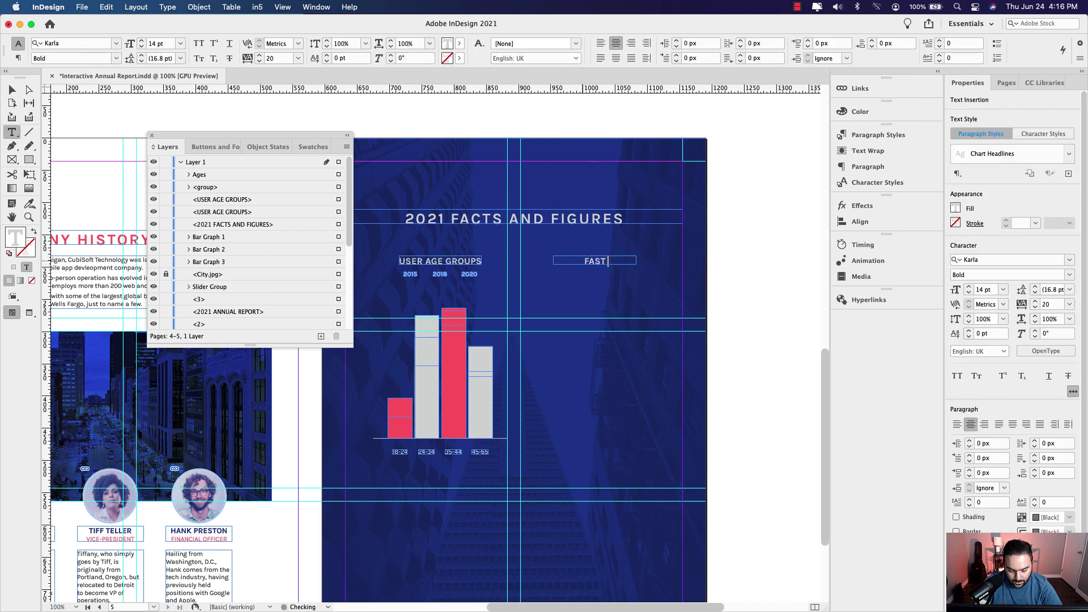
text( FACTS)
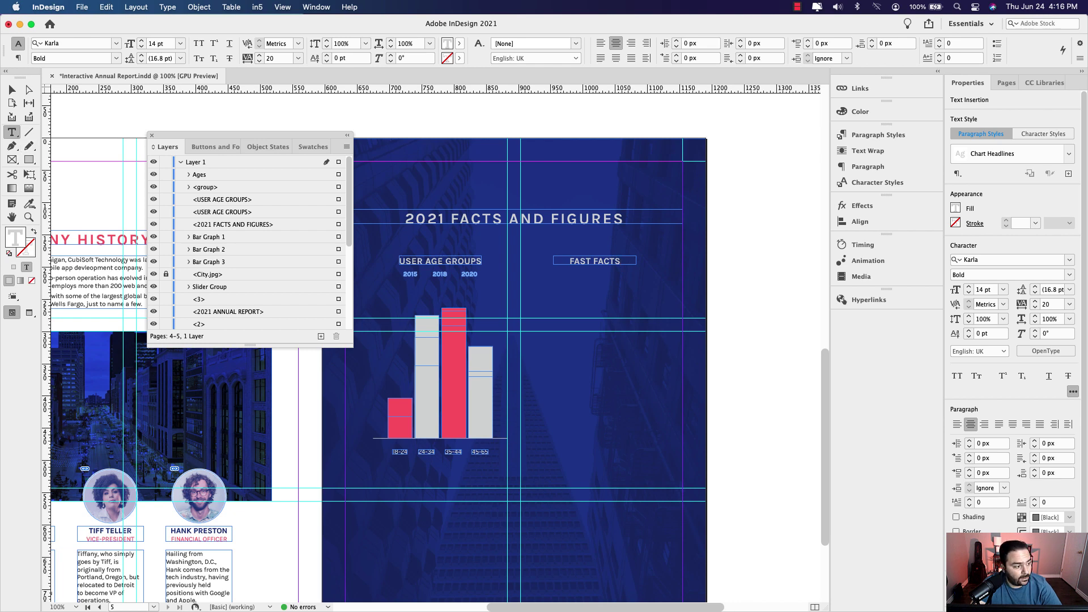
- Copy the fast facts text from its source and paste it into a new text frame of about 275 × 315 px on the pasteboard beside page 5
key(super+Tab)
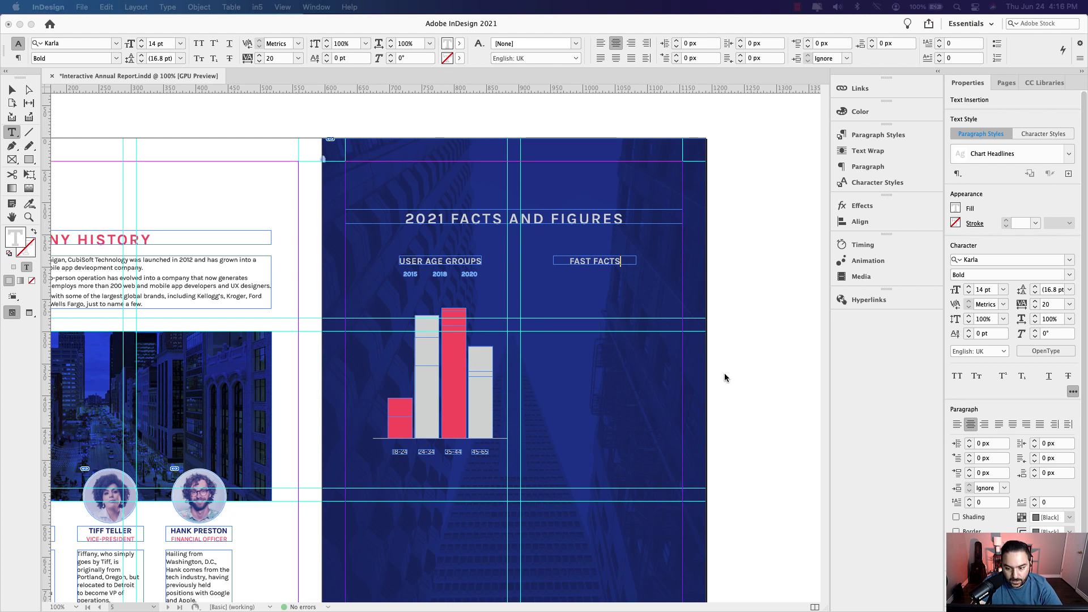
key(super+Tab)
drag(720, 283, 827, 486)
key(super+v)
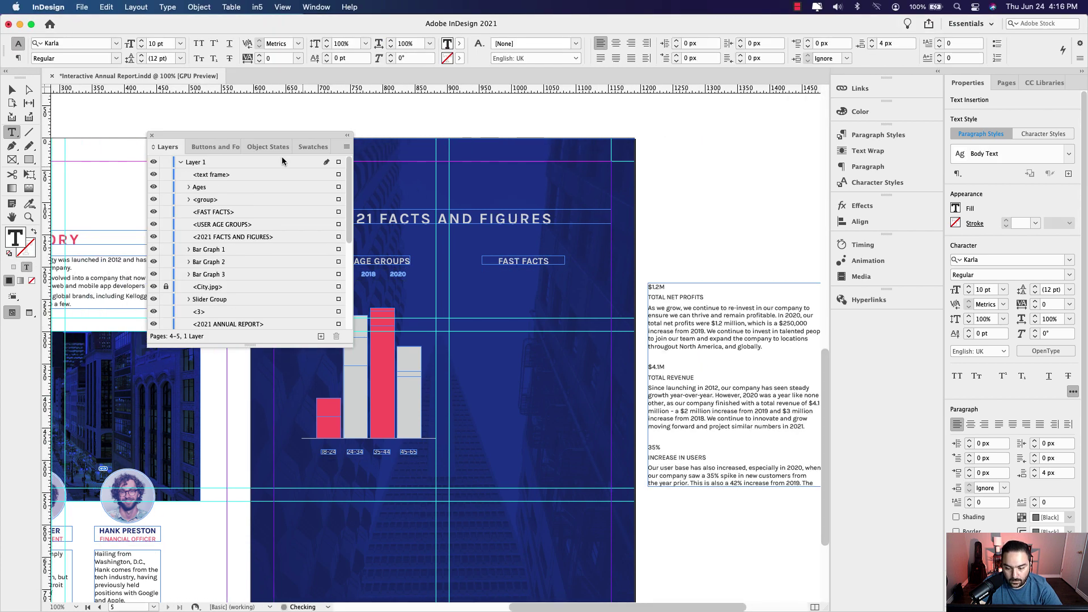
key(Escape)
- Apply the Infographic Text paragraph style to all of the pasted fast facts text
scroll(635, 344, right, 5)
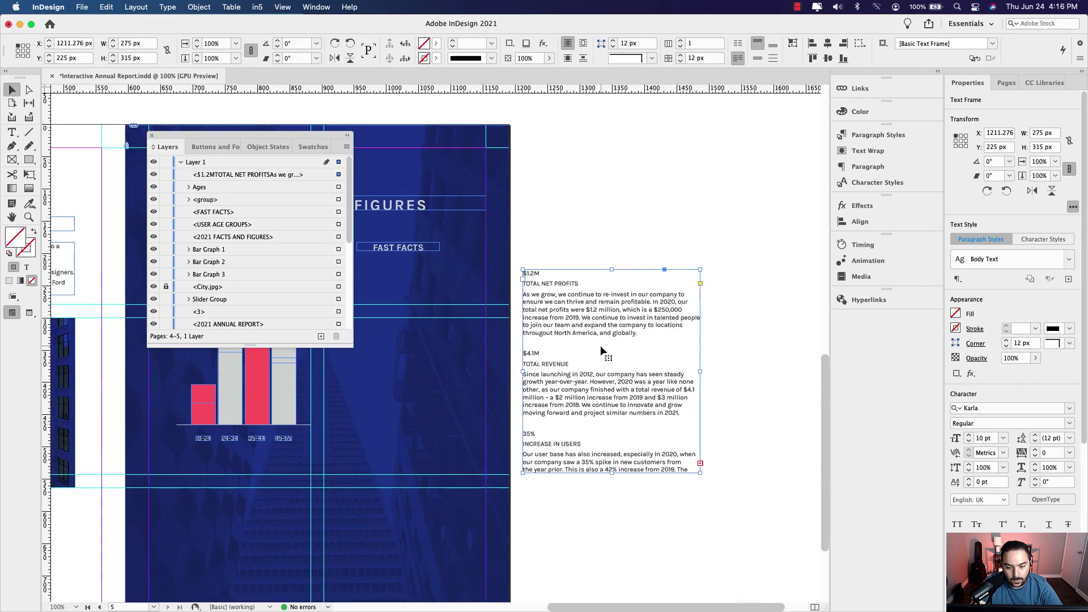
click(571, 311)
key(super+a)
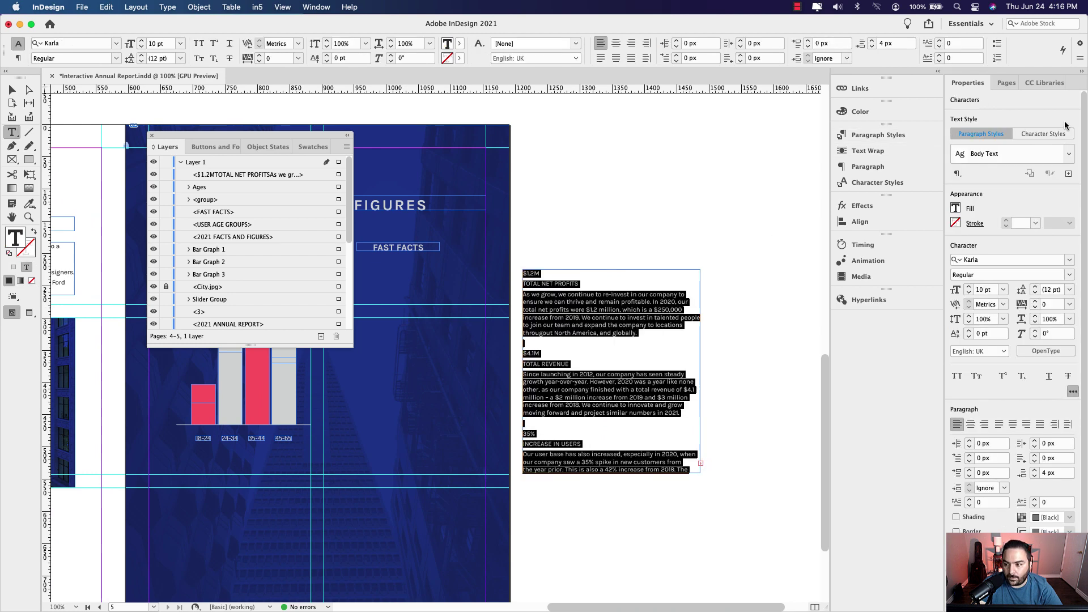
click(1067, 154)
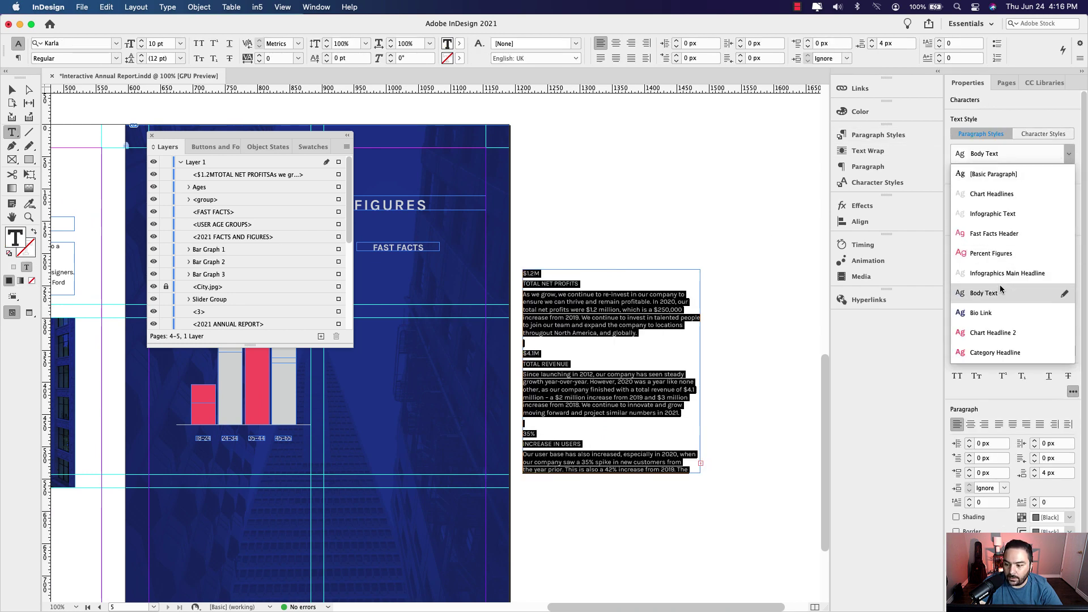
click(996, 218)
click(620, 306)
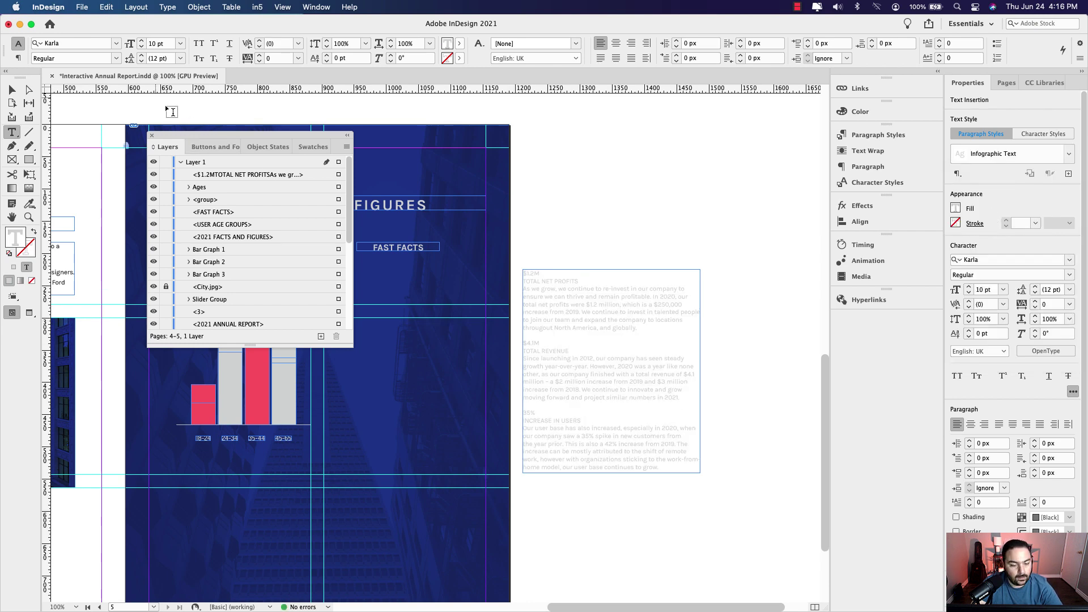
- Copy the $1.2M TOTAL NET PROFITS passage from the pasteboard text into a new text frame below the FAST FACTS headline
click(12, 90)
drag(170, 135, 112, 132)
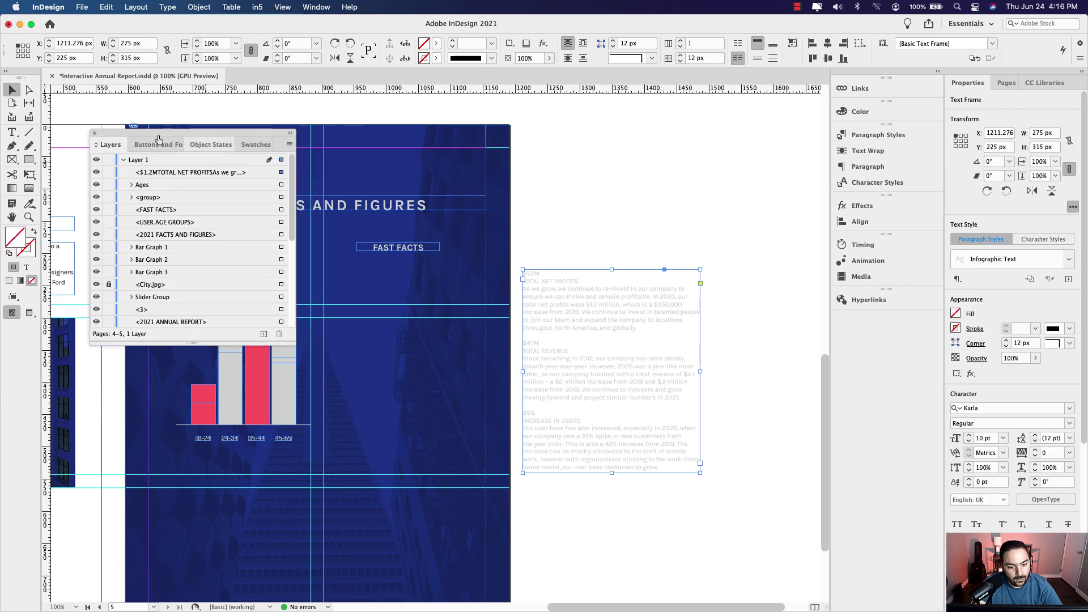
click(571, 250)
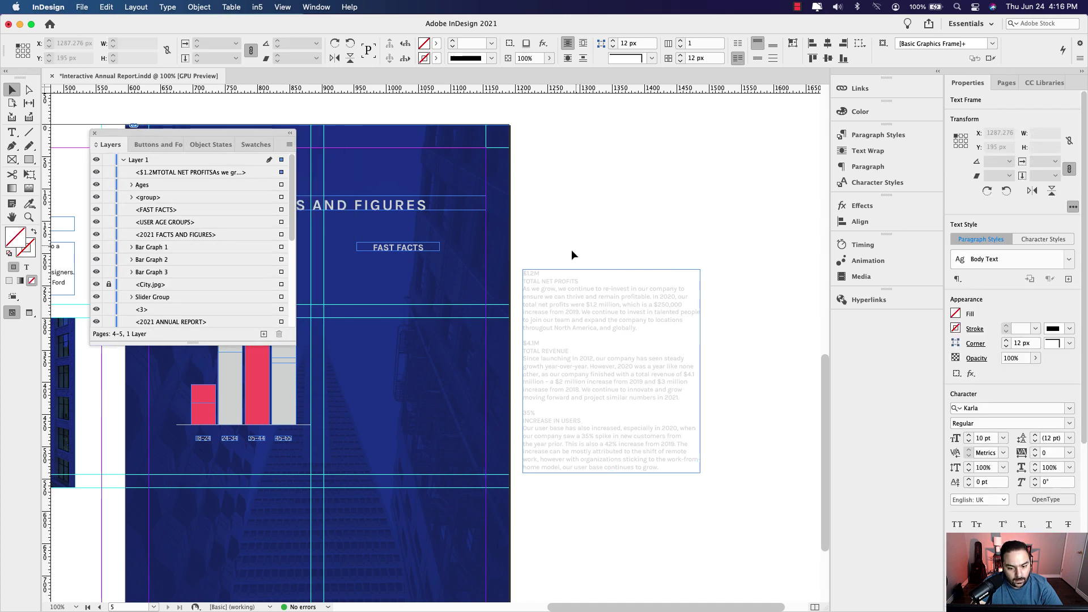
double_click(577, 292)
drag(637, 328, 517, 278)
key(super+c)
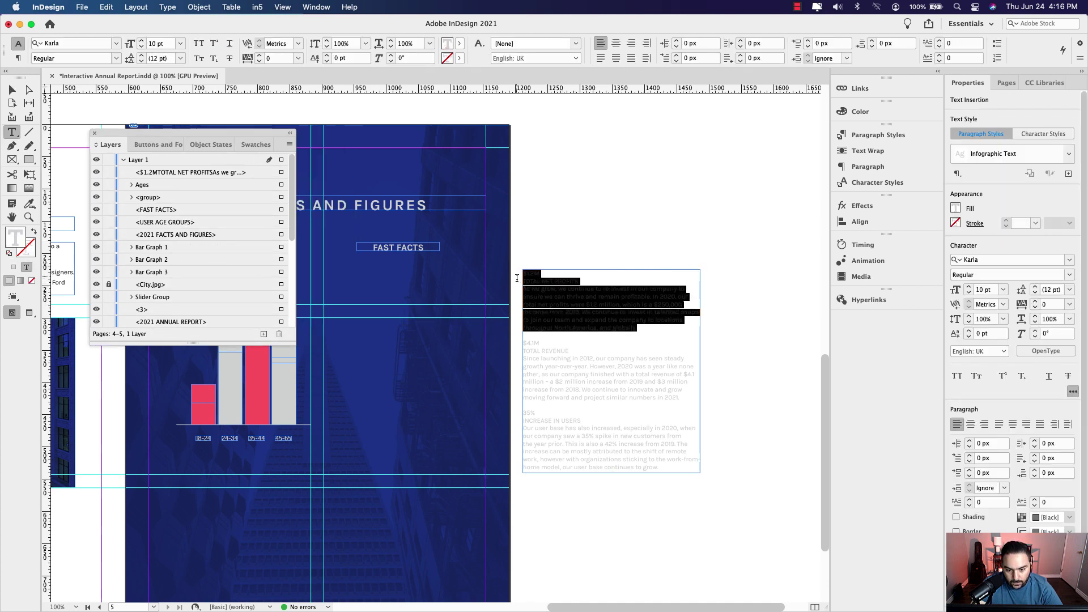
drag(357, 263, 449, 342)
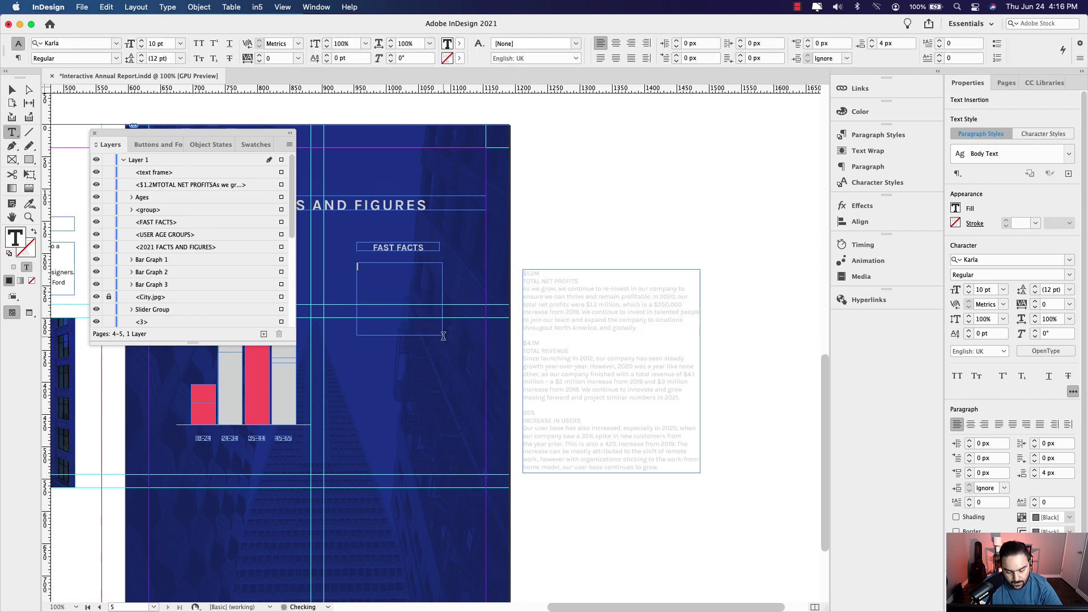
key(super+v)
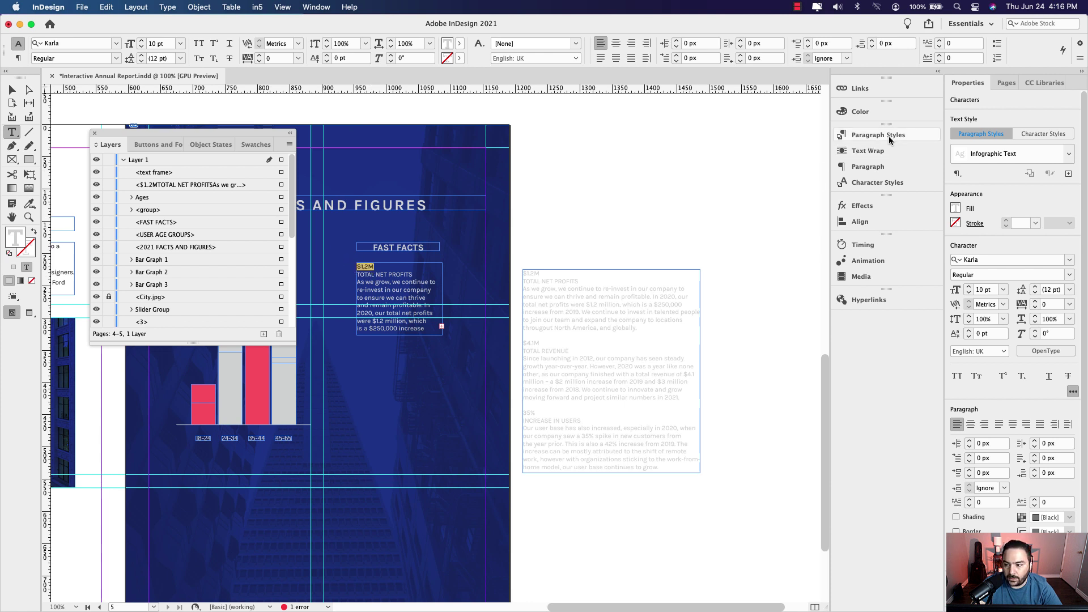
- Apply the Fast Facts Header paragraph style to the $1.2M figure and enlarge its text frame to about 147 × 190 px
click(1072, 162)
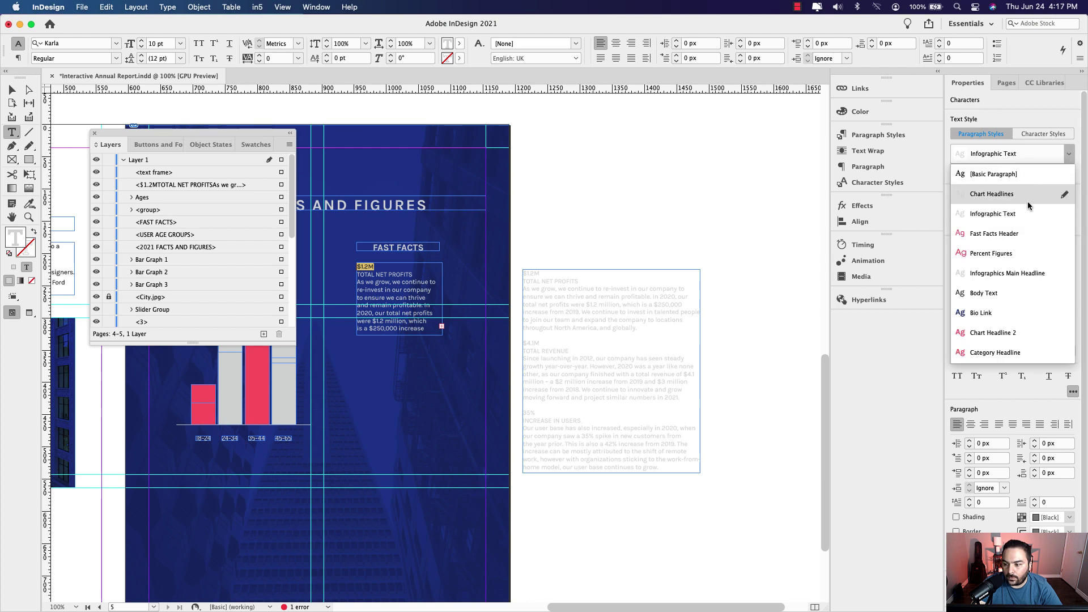
click(1014, 366)
key(Escape)
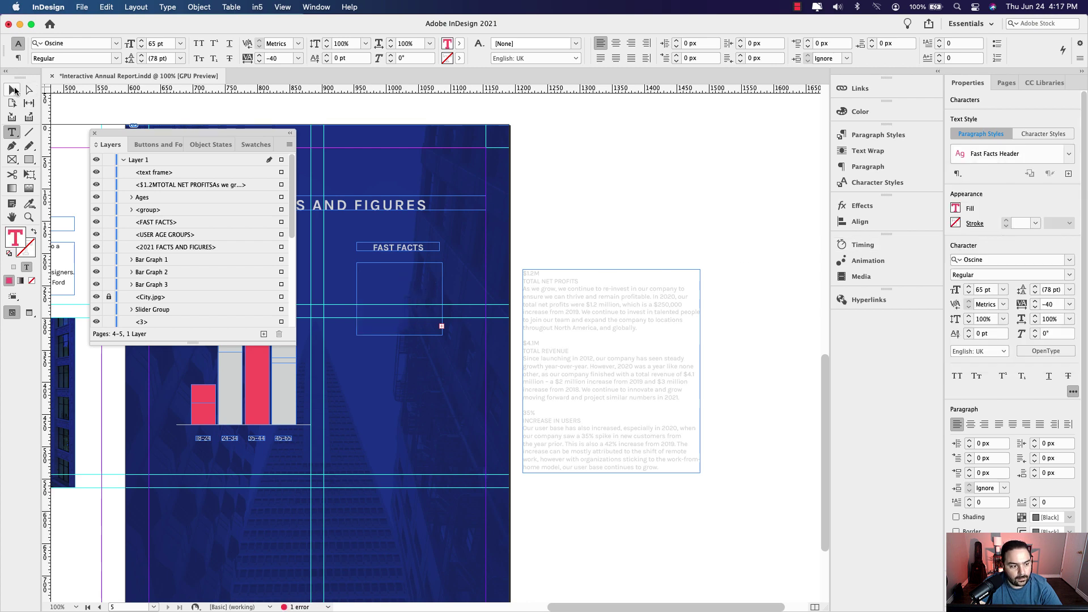
double_click(442, 334)
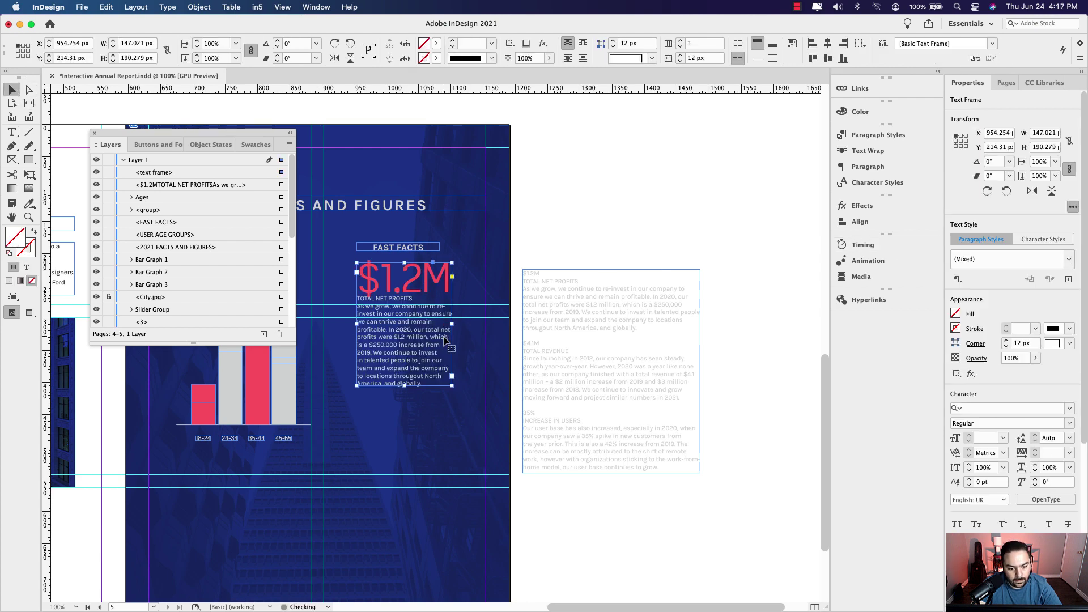
- Cut the $1.2M figure out of the TOTAL NET PROFITS frame and paste it into a separate text frame on the pasteboard
double_click(361, 304)
scroll(431, 296, up, 5)
scroll(432, 296, down, 8)
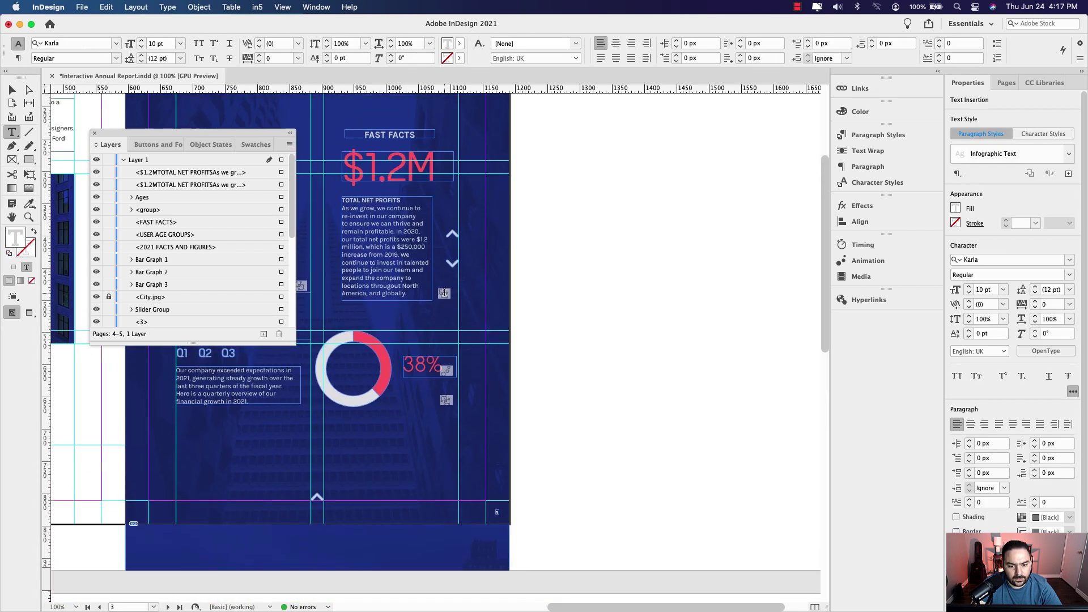
scroll(447, 299, up, 10)
scroll(451, 300, down, 1)
triple_click(432, 489)
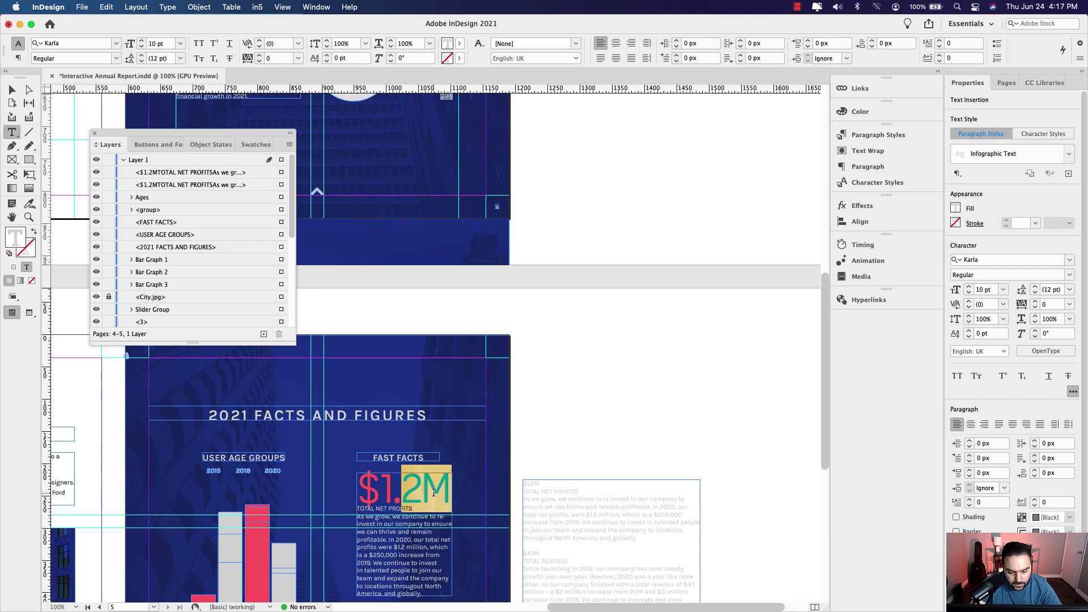
key(super+x)
drag(534, 417, 644, 458)
key(super+v)
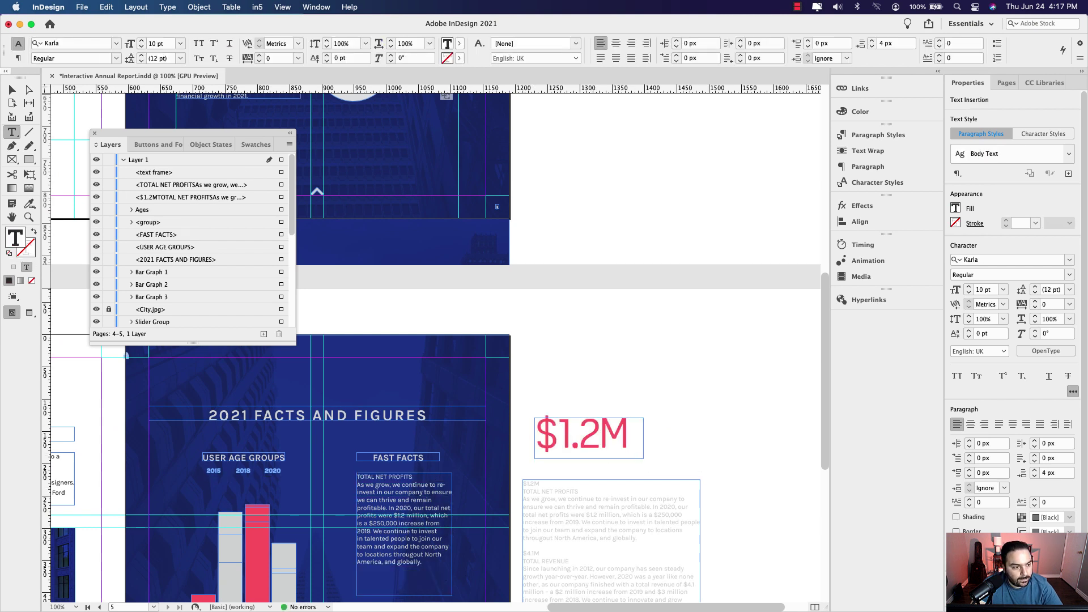
- Shorten the TOTAL NET PROFITS text frame to about 141 px high and move it down to about Y 341 px
click(12, 90)
drag(410, 549, 484, 296)
click(479, 309)
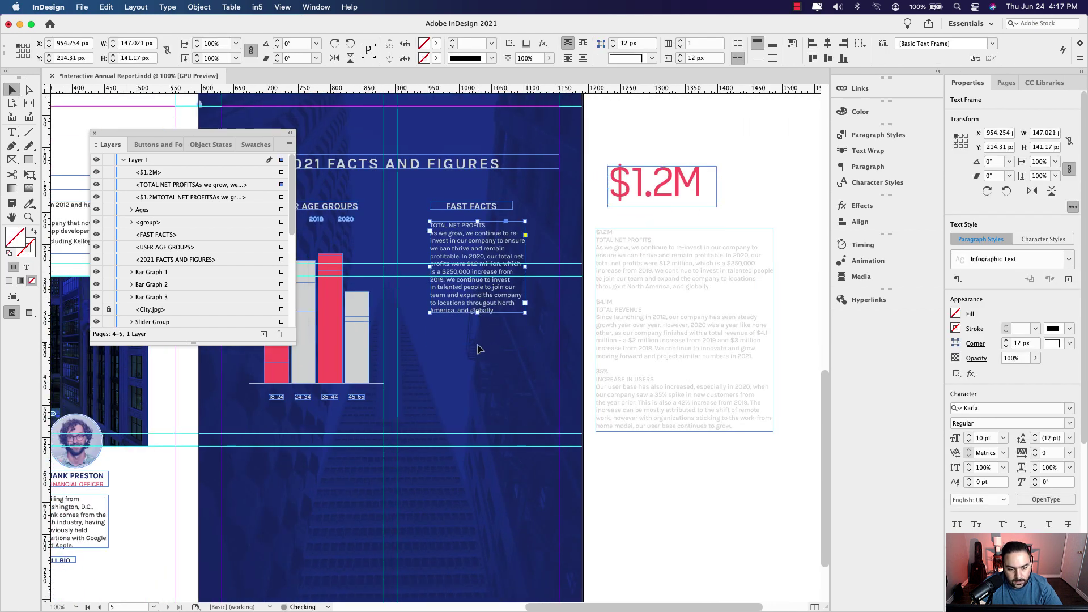
drag(489, 249, 488, 331)
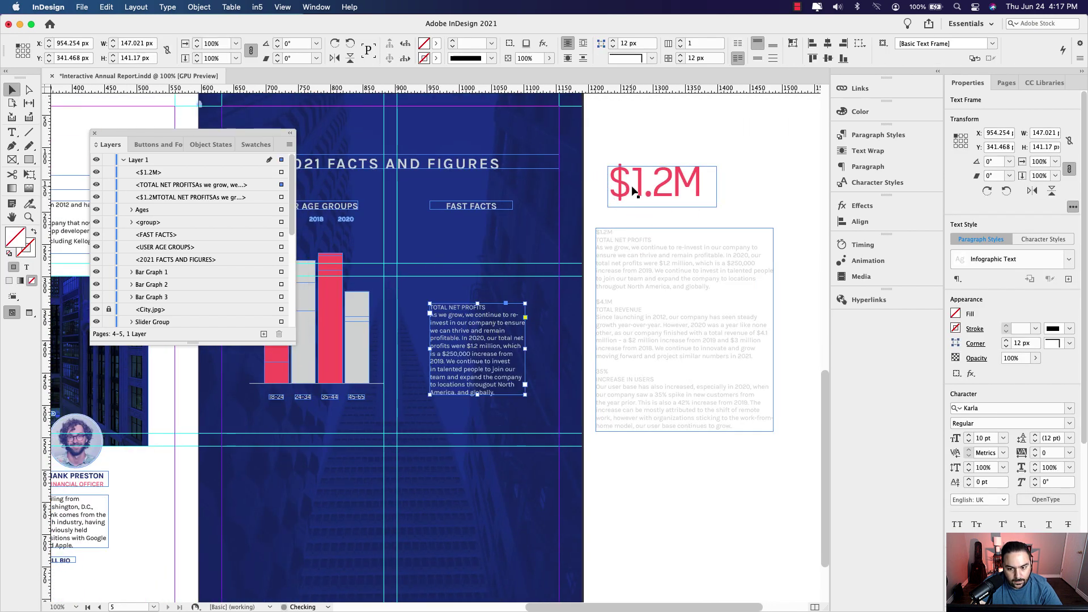
- Place the $1.2M figure under FAST FACTS, fit its frame to about 56 px high, and move the TOTAL NET PROFITS paragraph up beneath it
click(674, 195)
drag(674, 196, 525, 297)
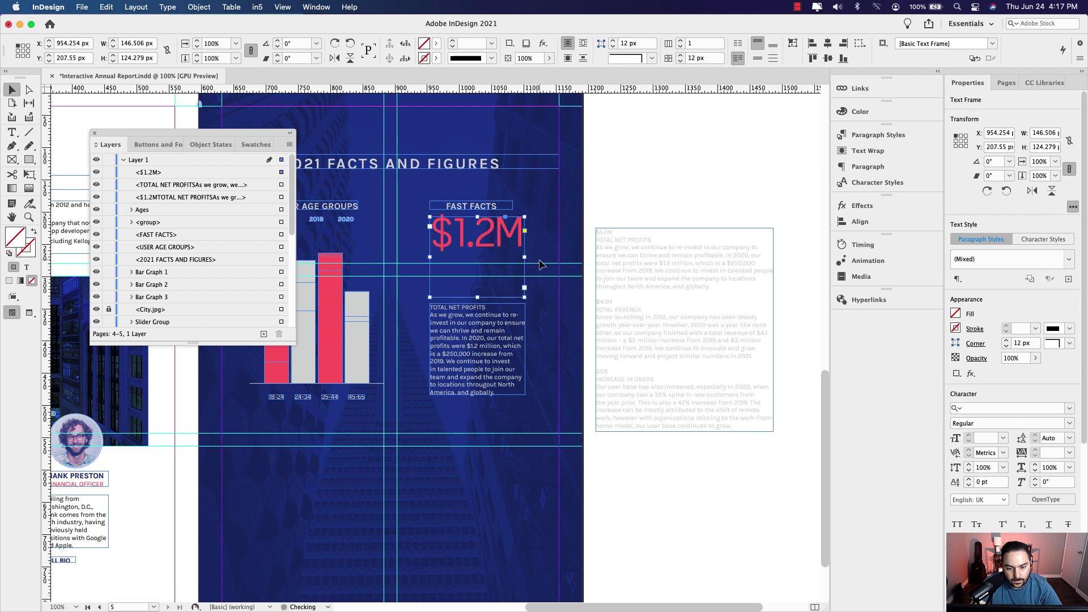
double_click(477, 297)
drag(479, 334, 479, 294)
- Duplicate the $1.2M figure and its paragraph twice, one copy directly below and another lower down, overlapping the page's outer edge
shift+click(493, 227)
key(super+equal)
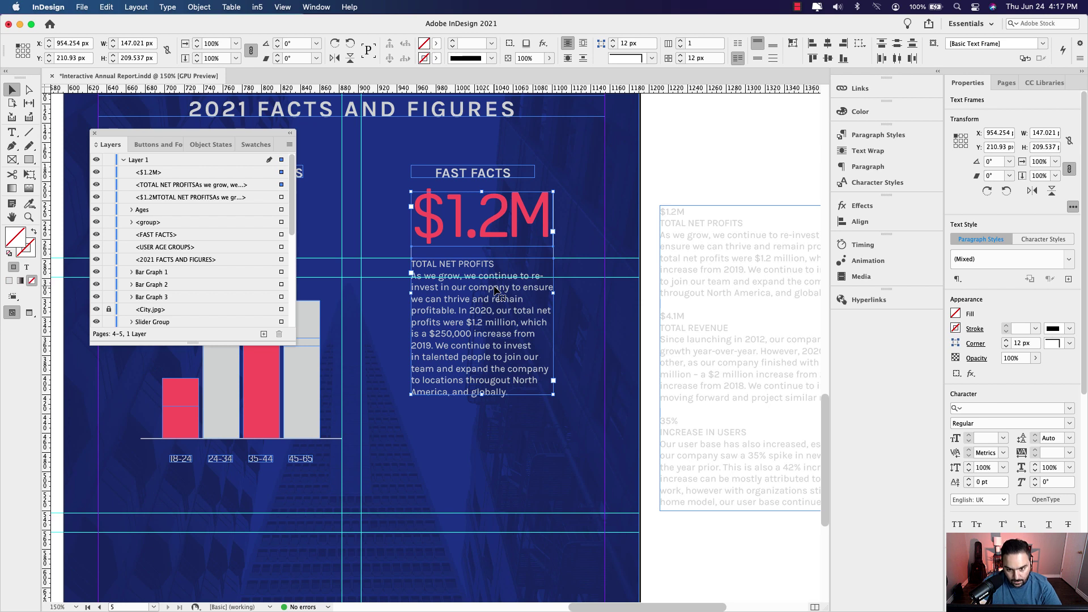
scroll(508, 363, down, 5)
drag(506, 358, 521, 462)
scroll(521, 462, down, 5)
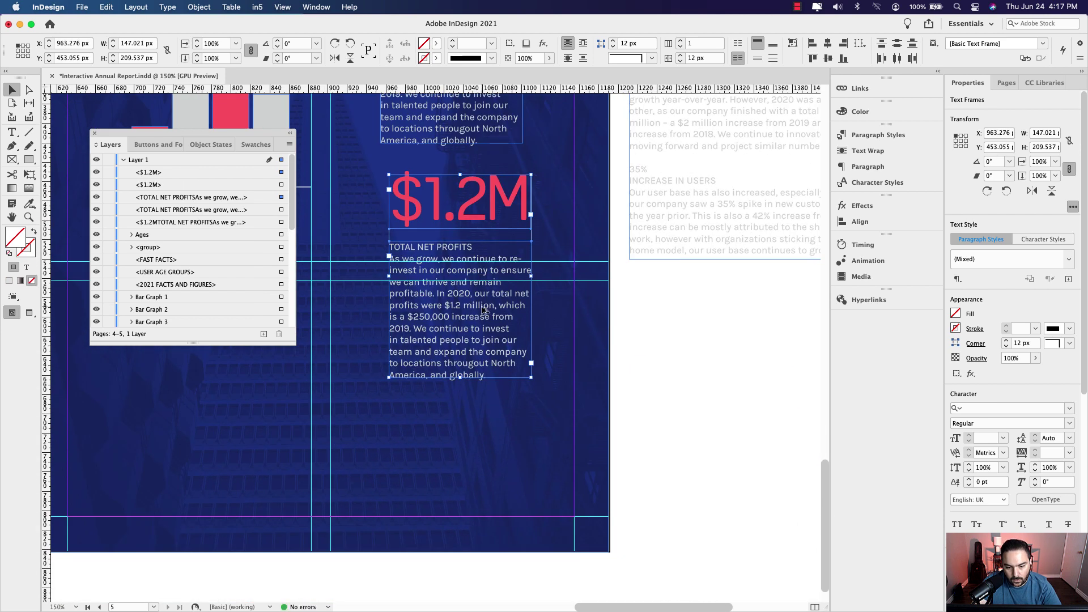
drag(482, 304, 652, 421)
scroll(511, 249, up, 7)
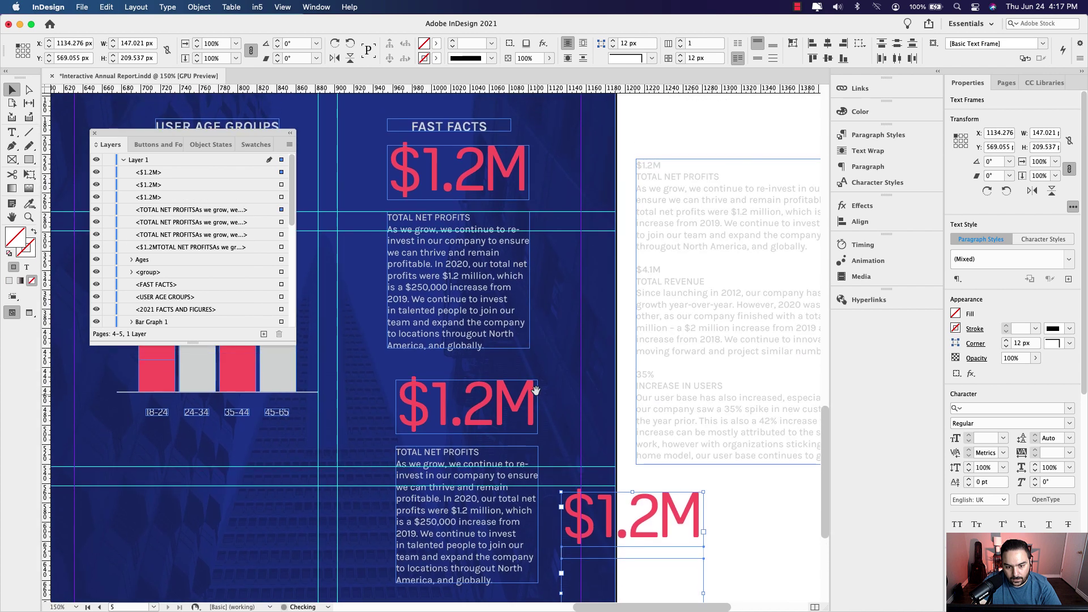
- Group the original $1.2M figure with its TOTAL NET PROFITS paragraph and nudge the group down slightly below FAST FACTS
click(463, 173)
shift+click(470, 223)
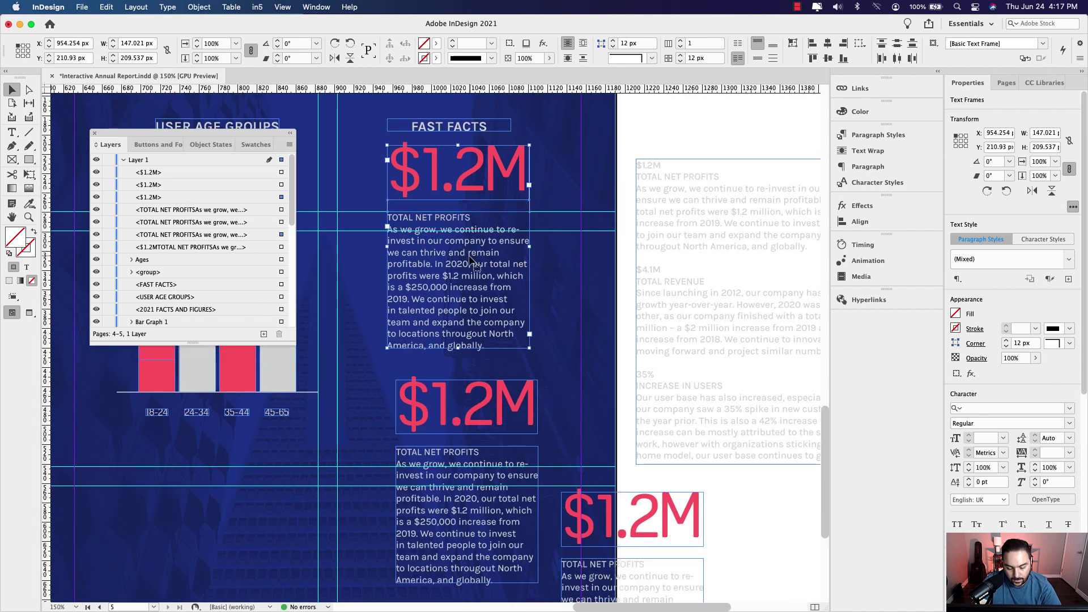
key(super+g)
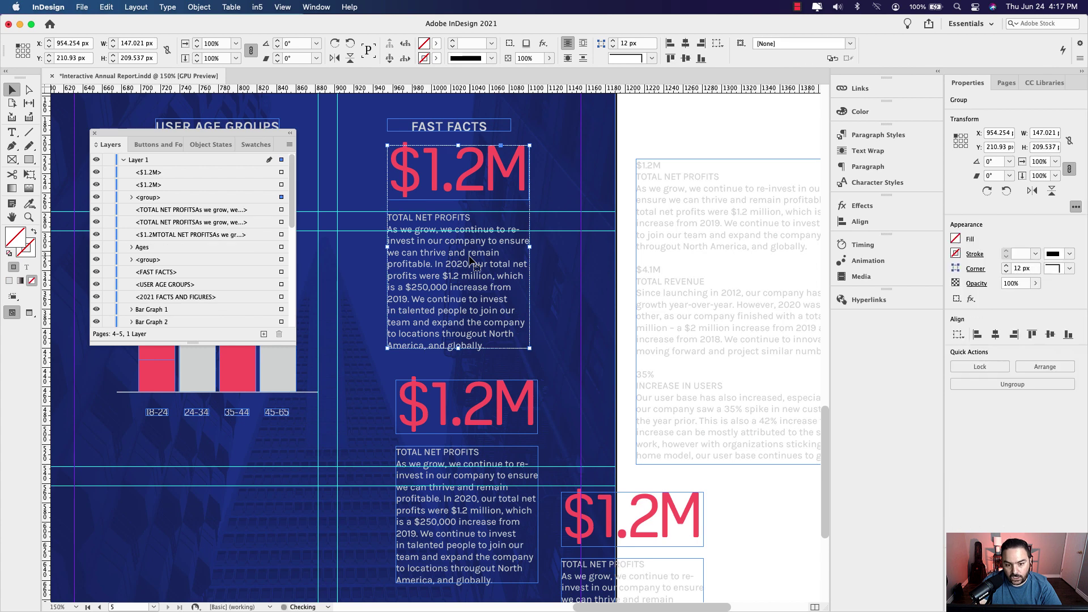
click(199, 8)
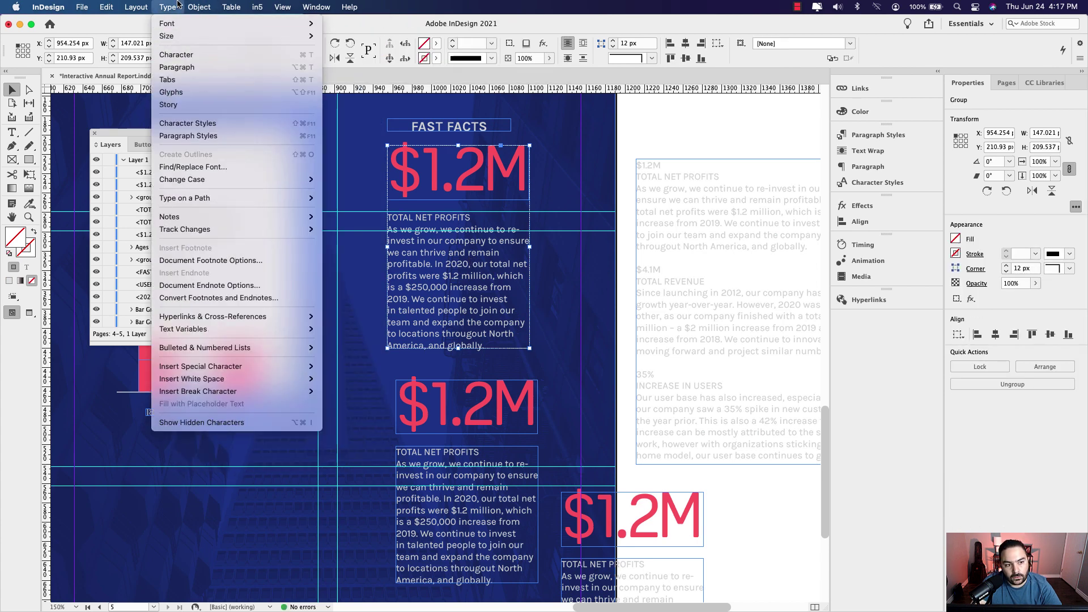
click(205, 6)
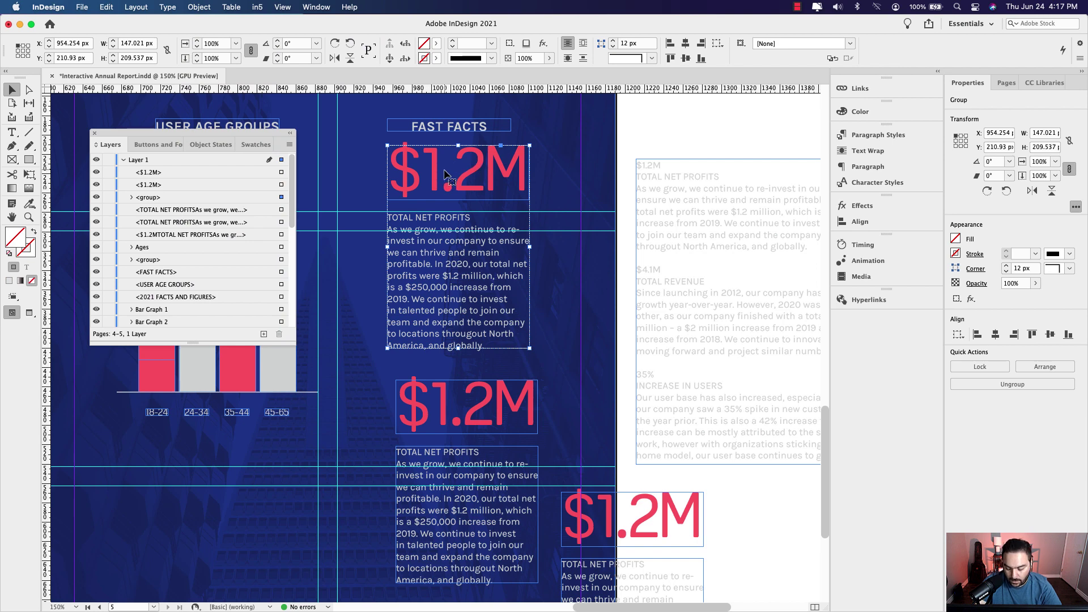
key(Down)
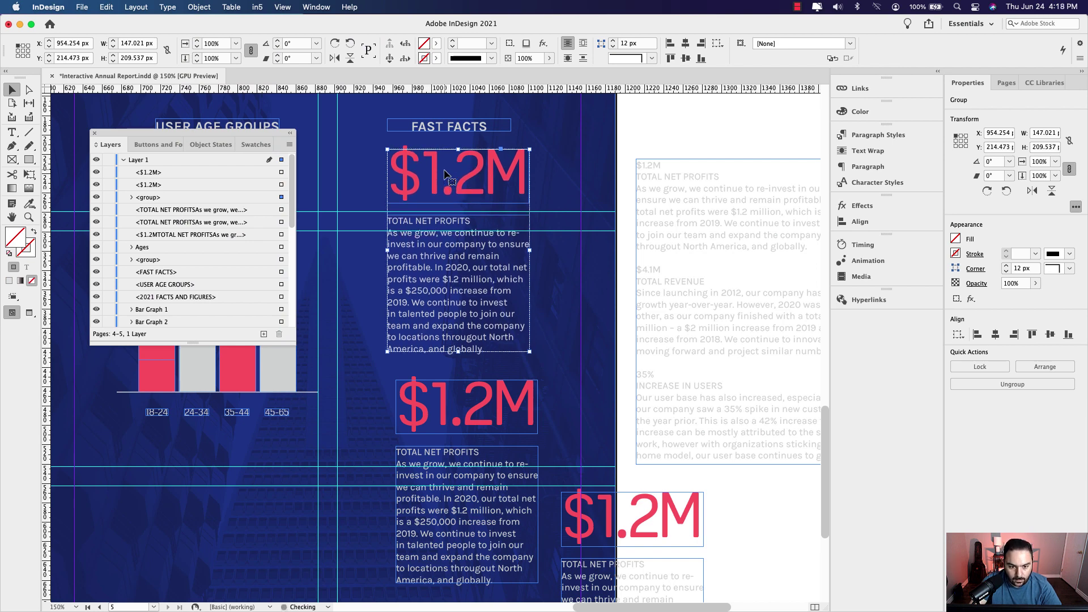
key(Up)
key(Down)
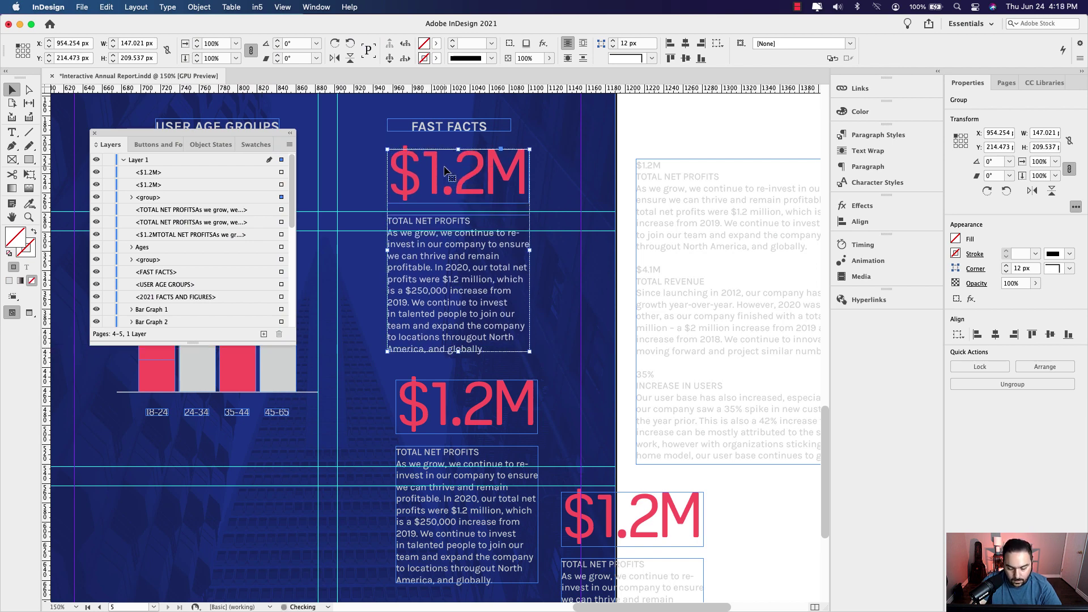
click(632, 143)
- Change the figure in the middle fast fact copy to $4.1M
scroll(494, 359, right, 2)
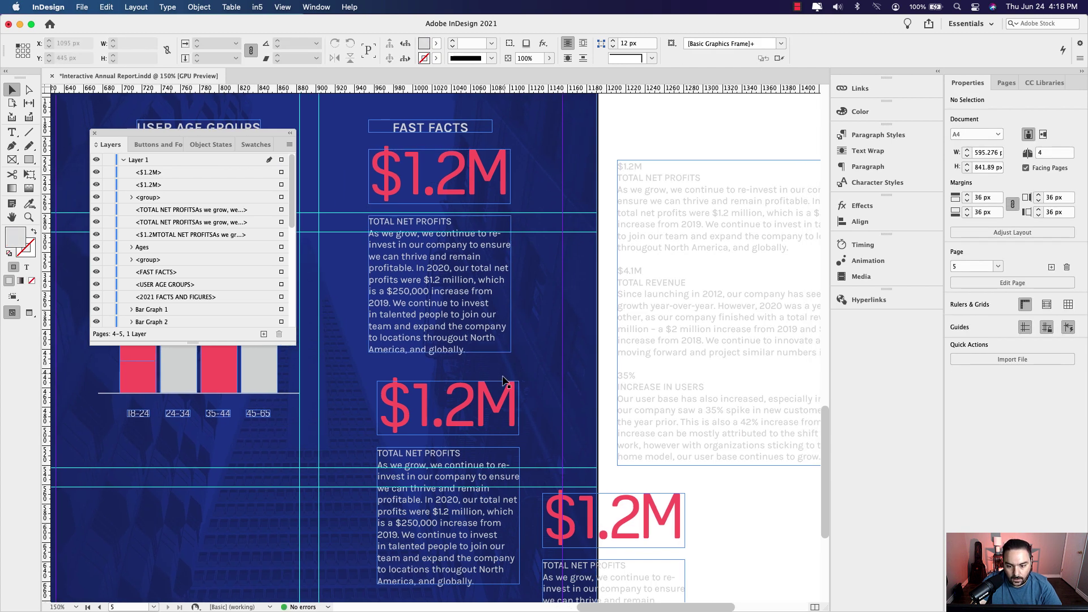
double_click(461, 405)
drag(453, 410, 419, 410)
text(4.1)
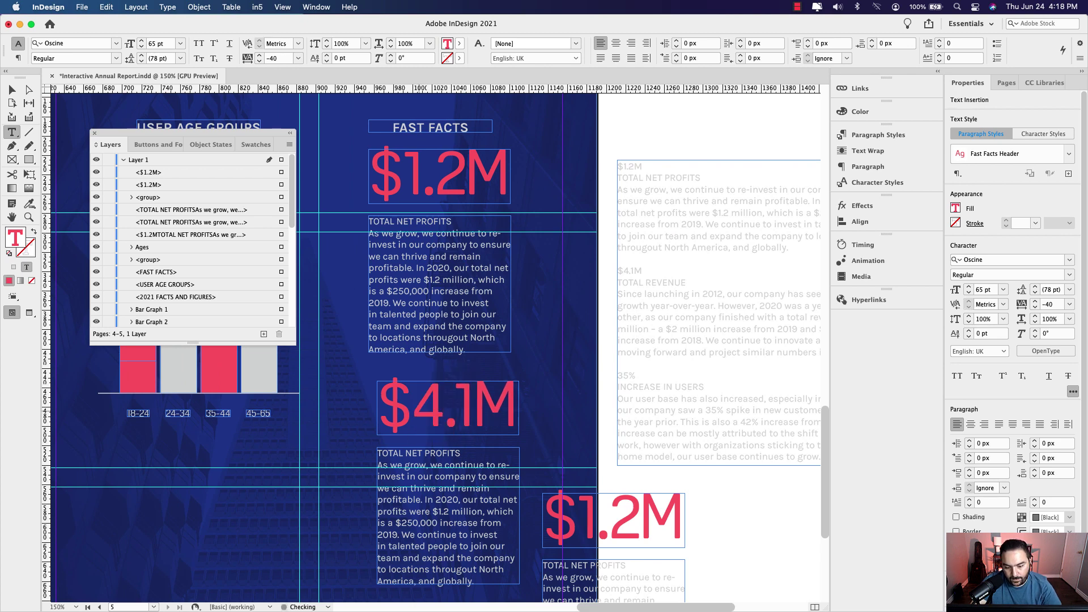
click(12, 89)
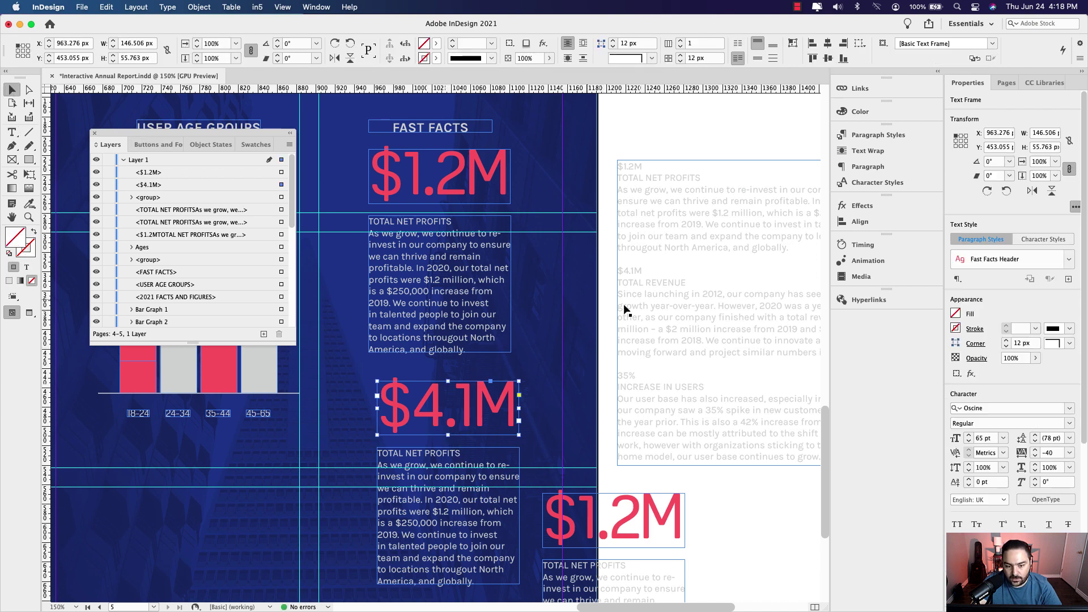
- Replace the paragraph under the $4.1M figure with the TOTAL REVENUE passage copied from the pasteboard text
double_click(674, 305)
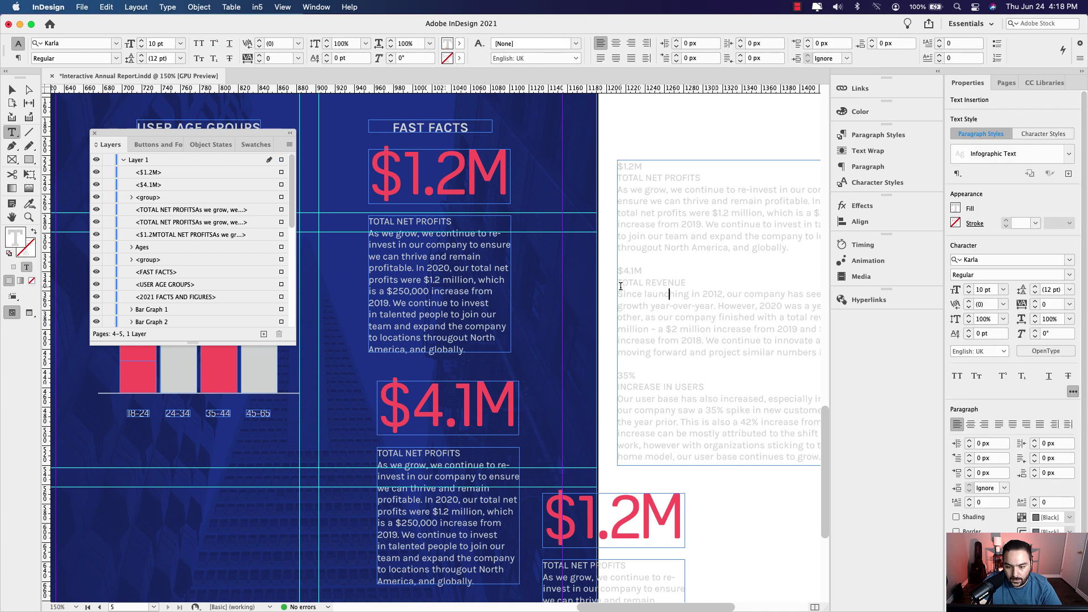
drag(619, 282, 512, 351)
key(super+c)
scroll(502, 354, left, 10)
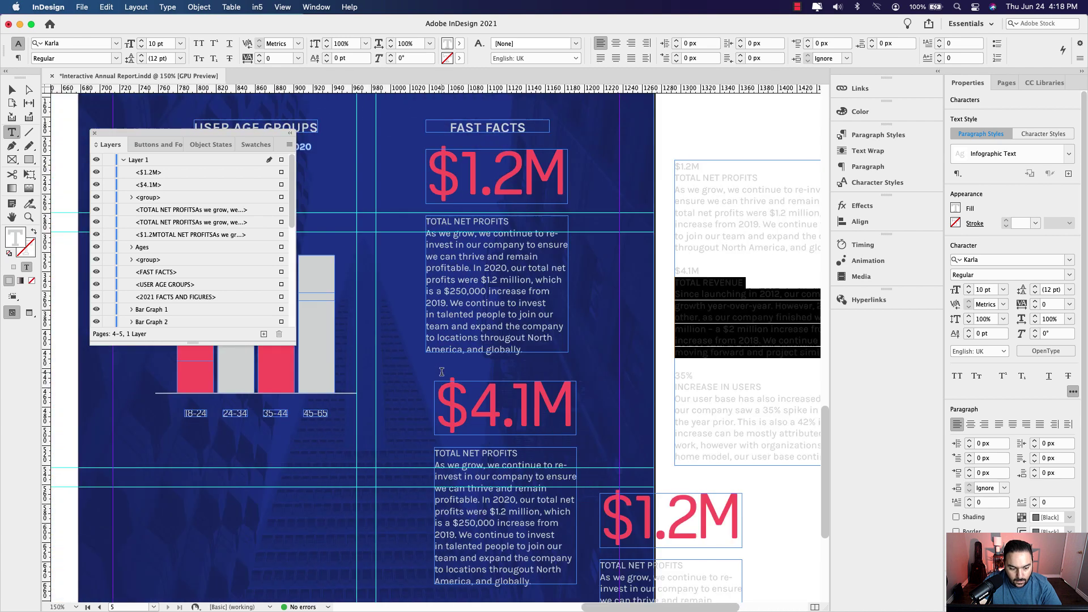
scroll(468, 384, down, 3)
scroll(468, 385, right, 4)
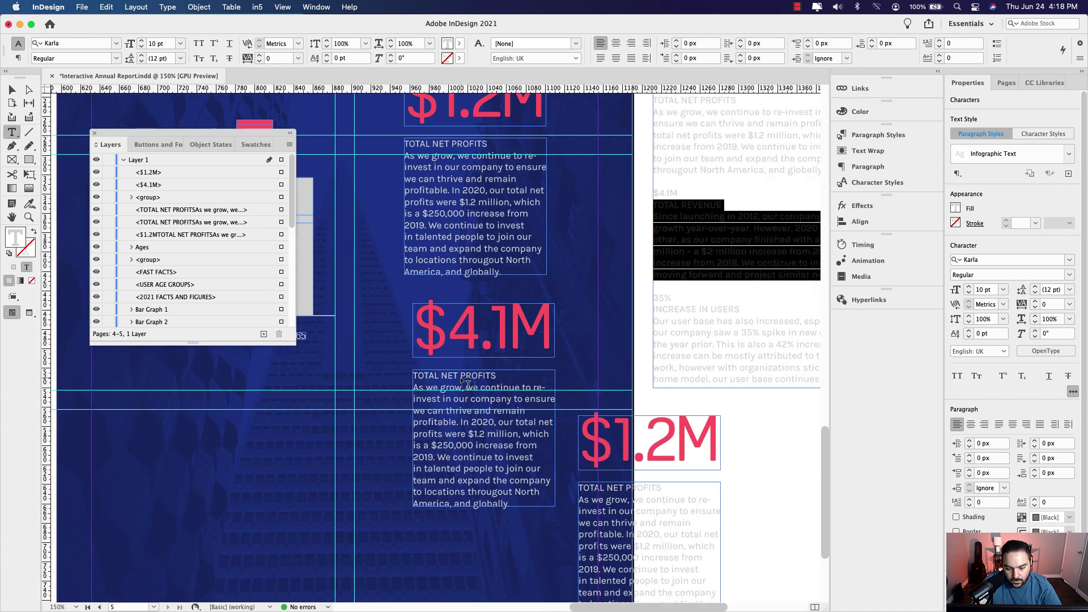
click(459, 377)
key(super+a)
key(super+v)
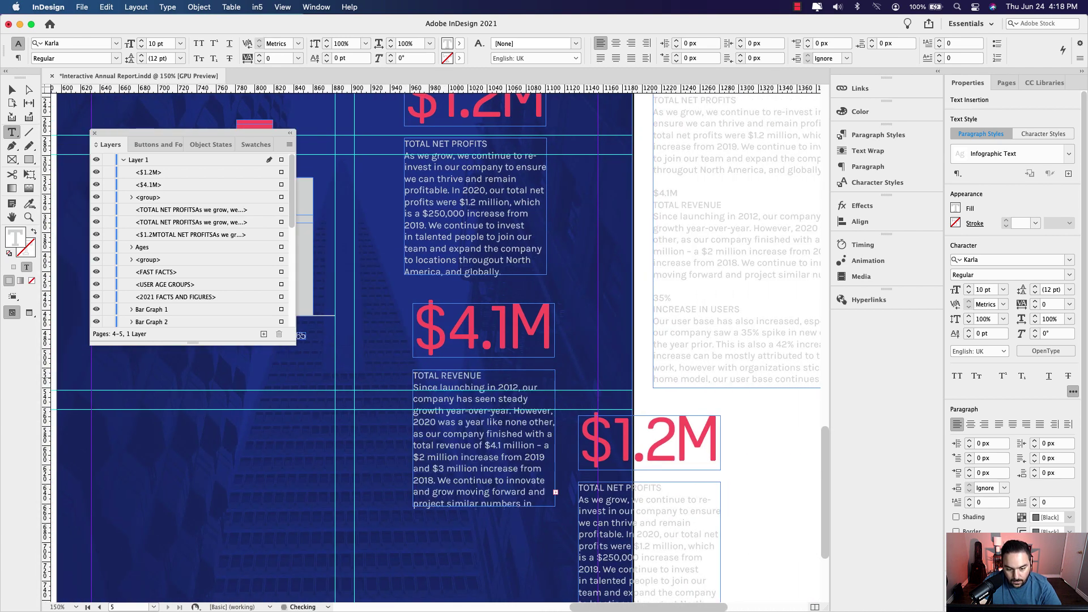
- Change the figure in the third fast fact copy to 35%
scroll(458, 377, up, 1)
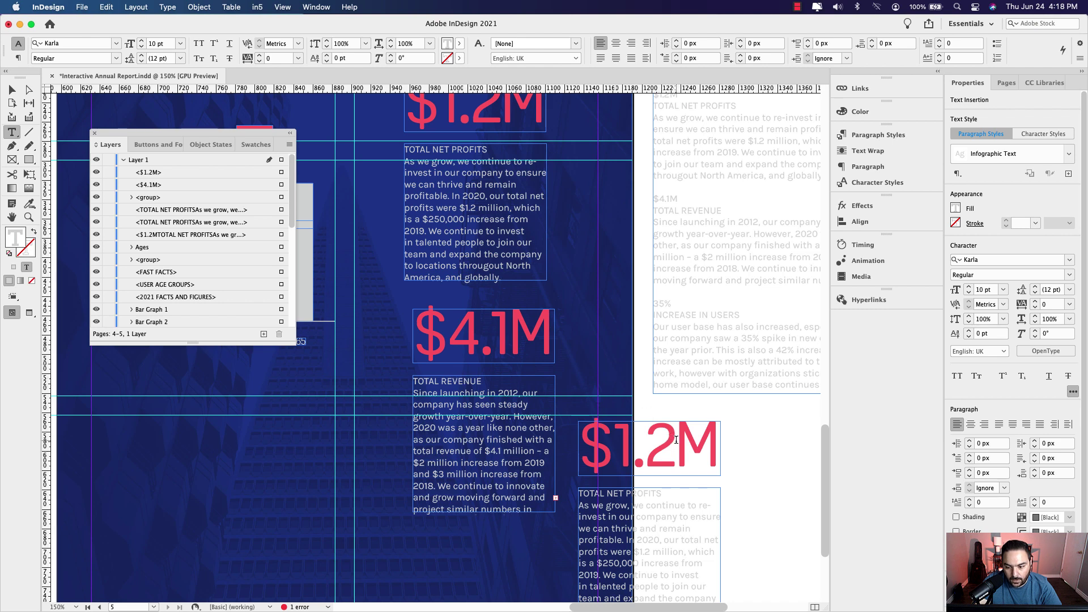
drag(718, 449, 577, 449)
text(35%)
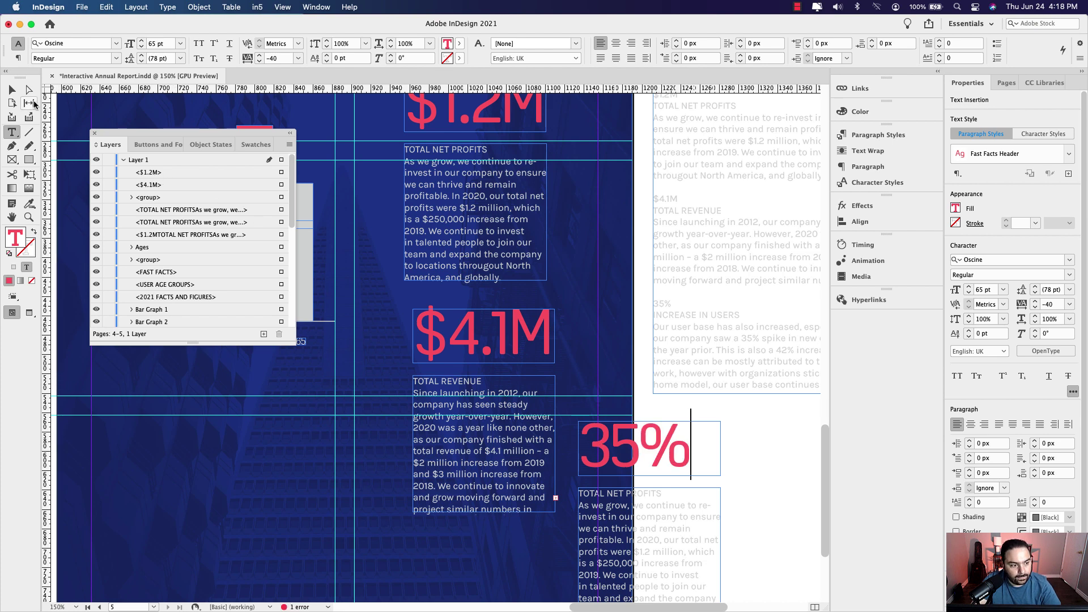
click(12, 90)
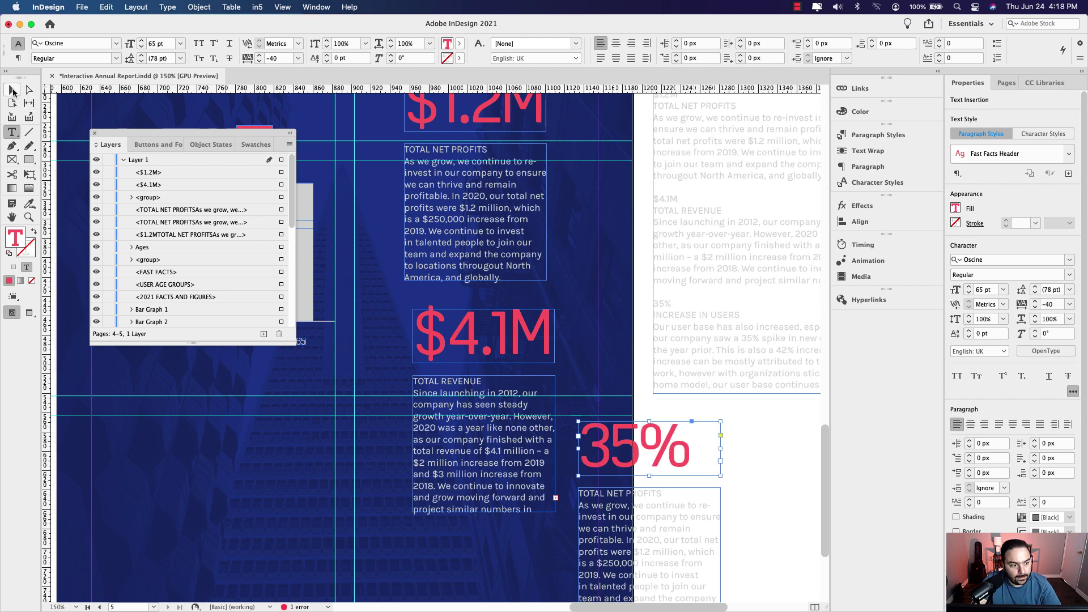
- Replace the paragraph under the 35% figure with the INCREASE IN USERS passage from the pasteboard text, and delete that source text frame
double_click(717, 368)
triple_click(717, 369)
scroll(679, 331, right, 2)
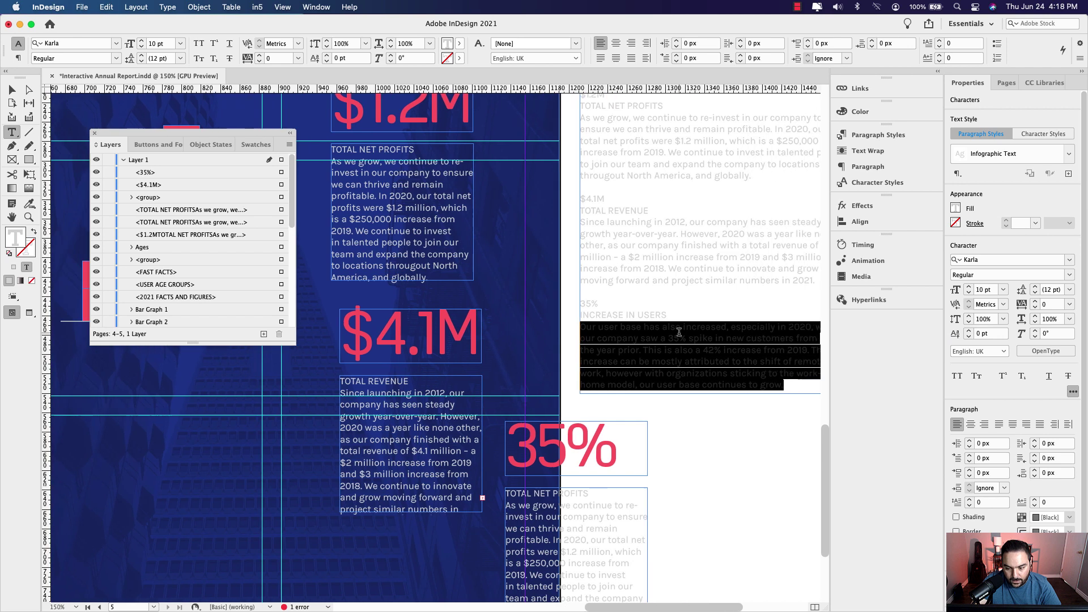
scroll(679, 332, right, 1)
drag(761, 385, 556, 312)
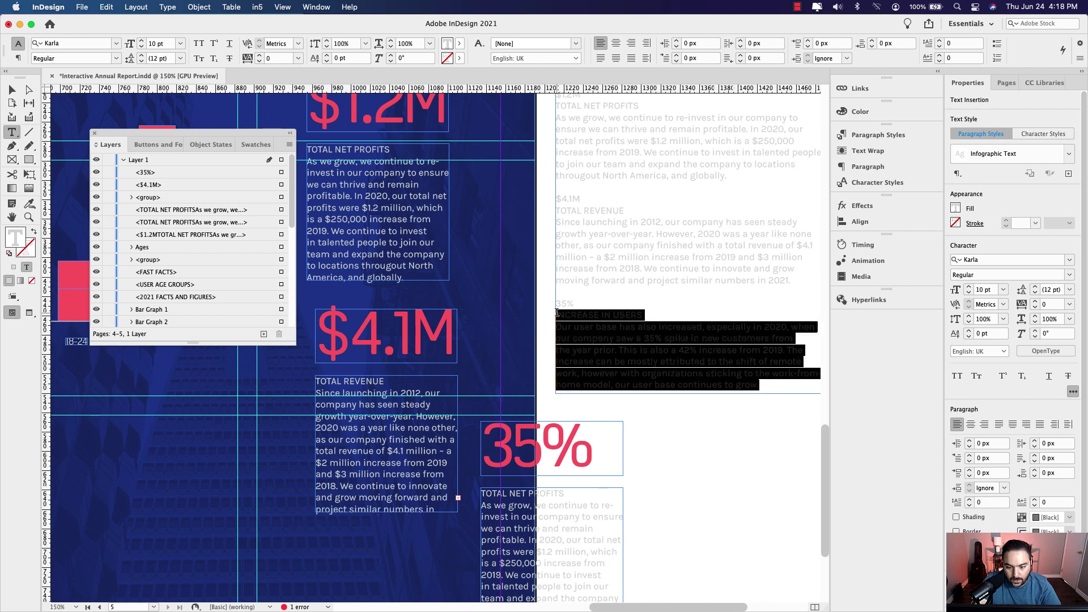
key(cmd+c)
click(535, 533)
key(cmd+a)
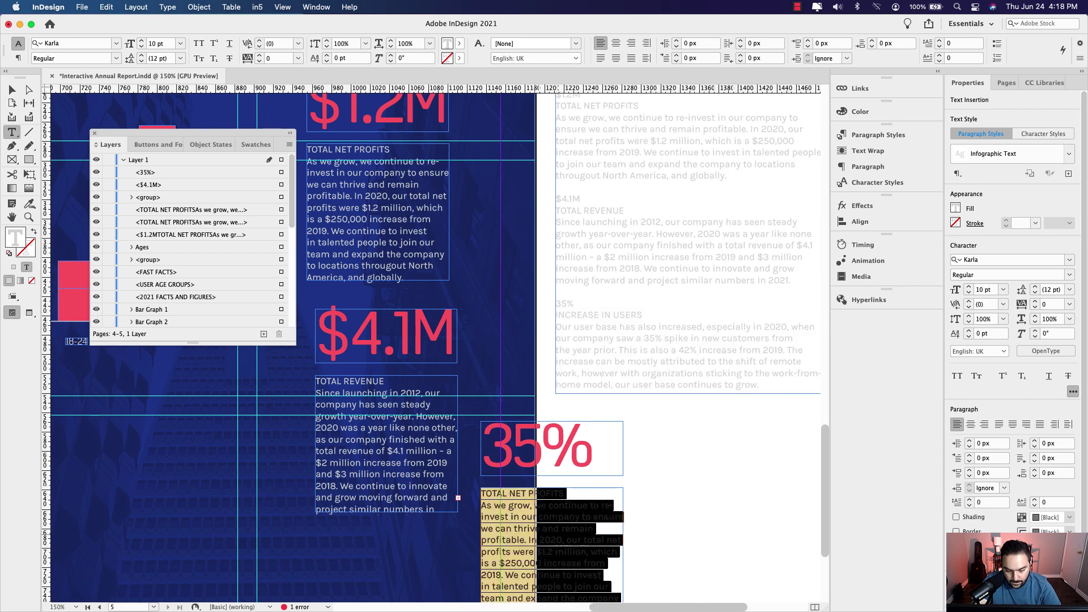
key(cmd+v)
click(12, 89)
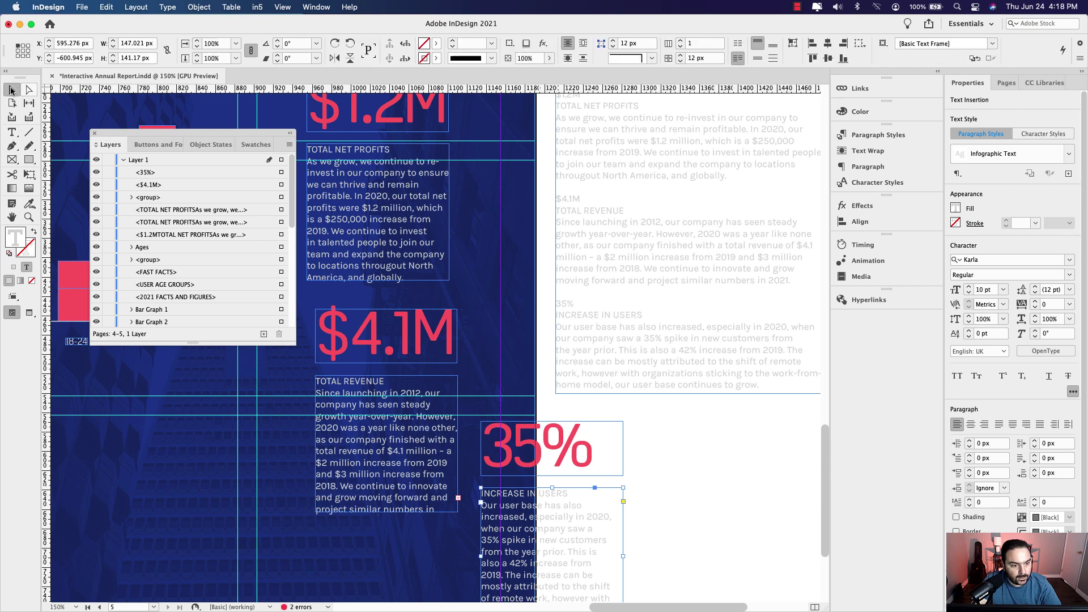
click(626, 236)
key(Delete)
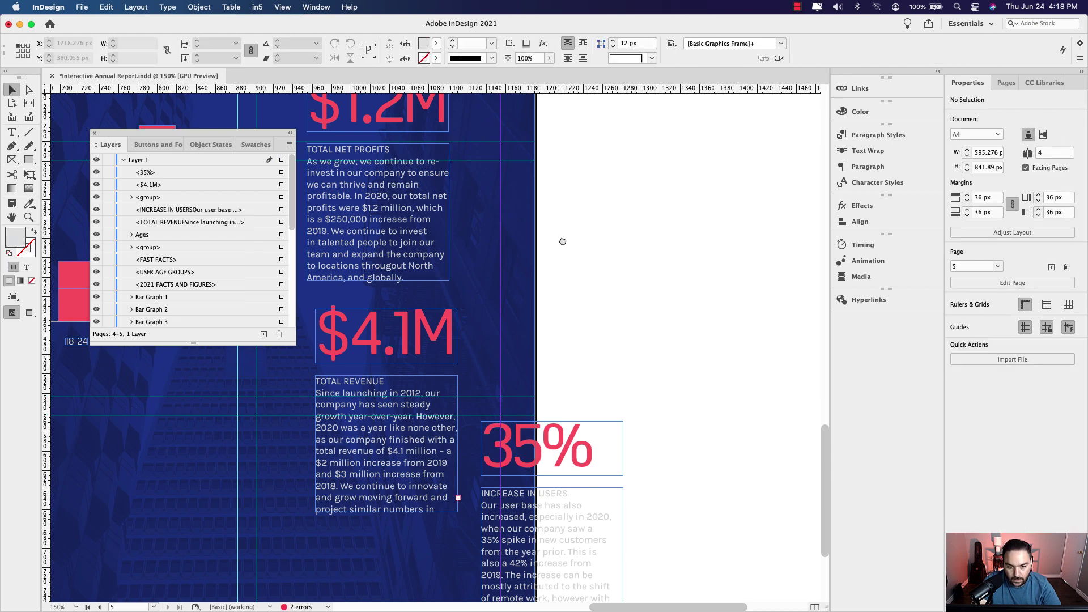
- Group the $4.1M figure with its TOTAL REVENUE paragraph, and the 35% figure with its INCREASE IN USERS paragraph
scroll(567, 284, up, 3)
scroll(567, 283, left, 3)
click(487, 341)
click(496, 400)
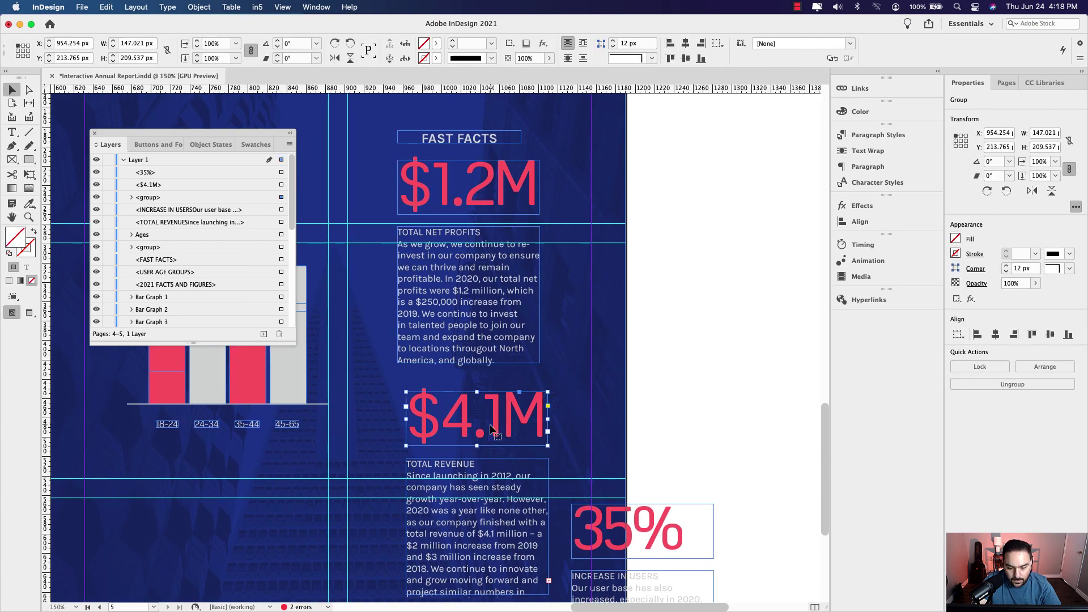
scroll(496, 368, down, 3)
shift+click(494, 371)
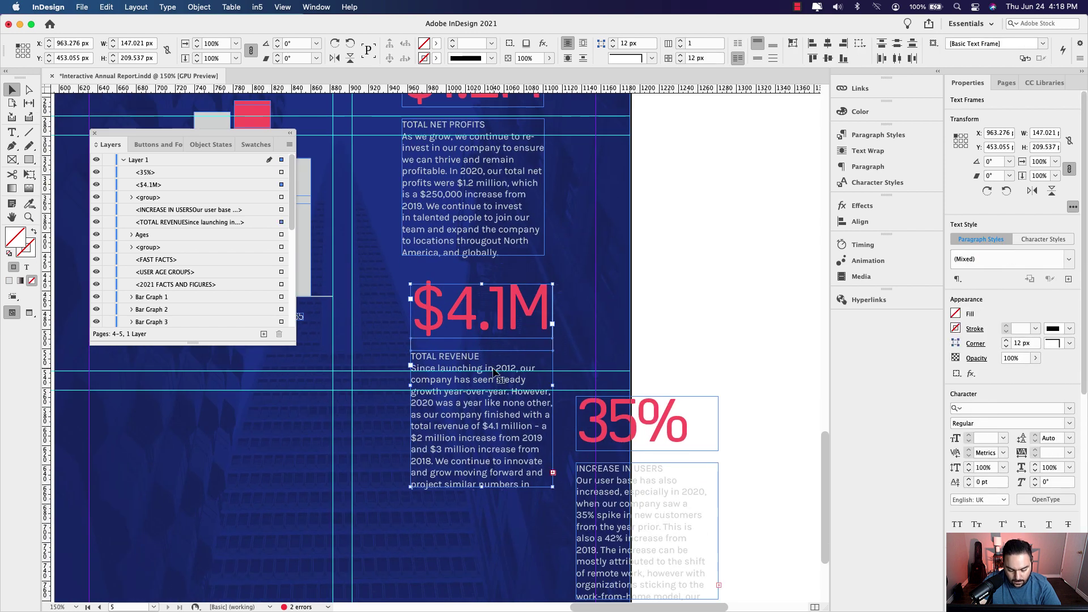
key(super+g)
click(613, 431)
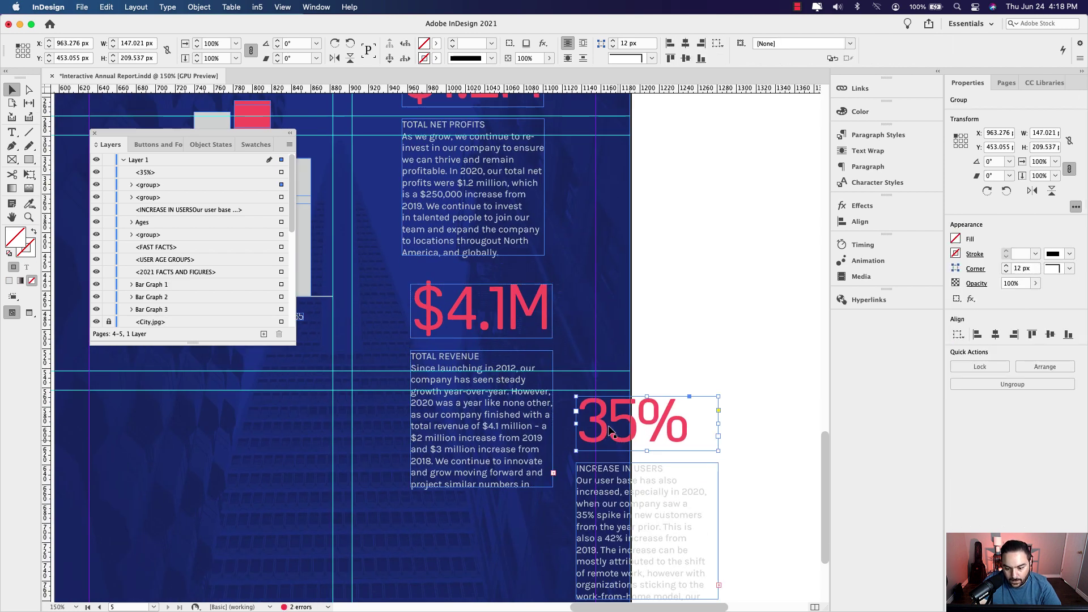
shift+click(643, 515)
key(super+g)
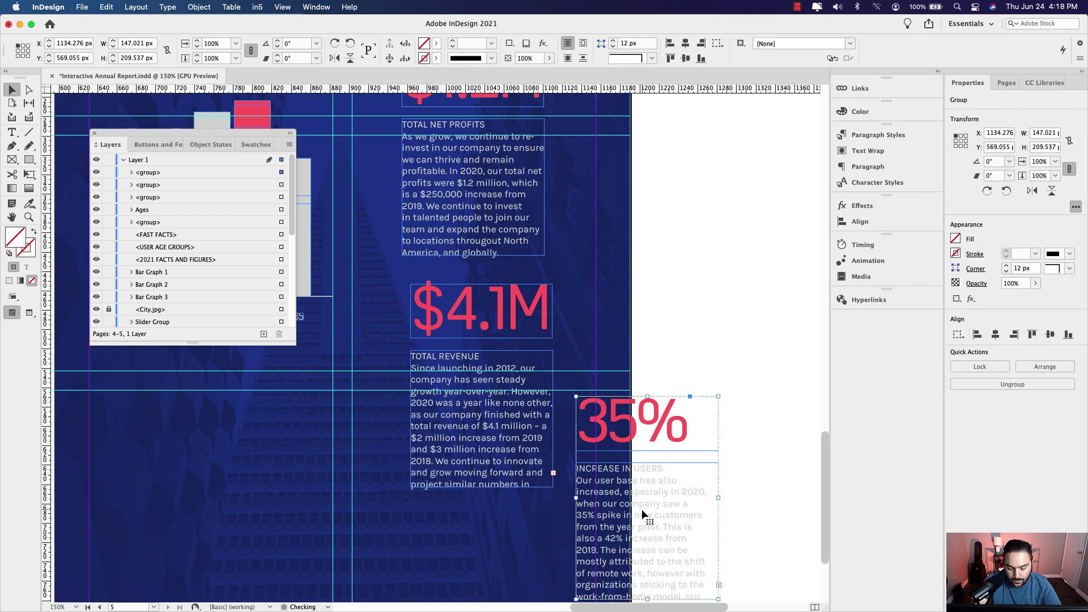
- Extend the INCREASE IN USERS text frame downward to a height of about 153 px so its overset text fits
scroll(610, 435, down, 3)
scroll(610, 436, right, 2)
scroll(610, 435, down, 2)
scroll(610, 435, right, 1)
double_click(594, 405)
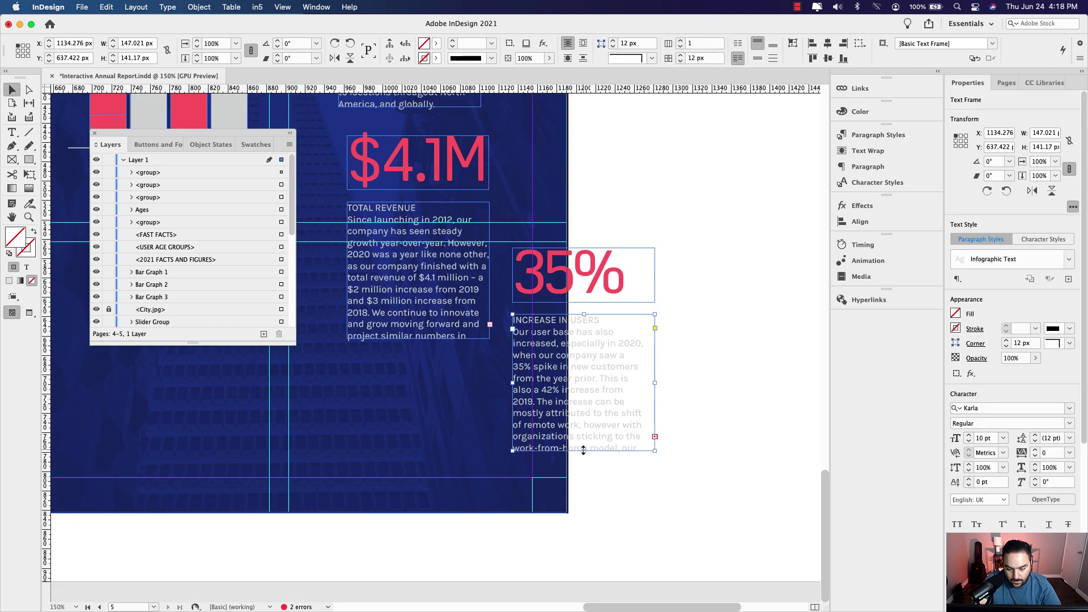
scroll(544, 335, left, 3)
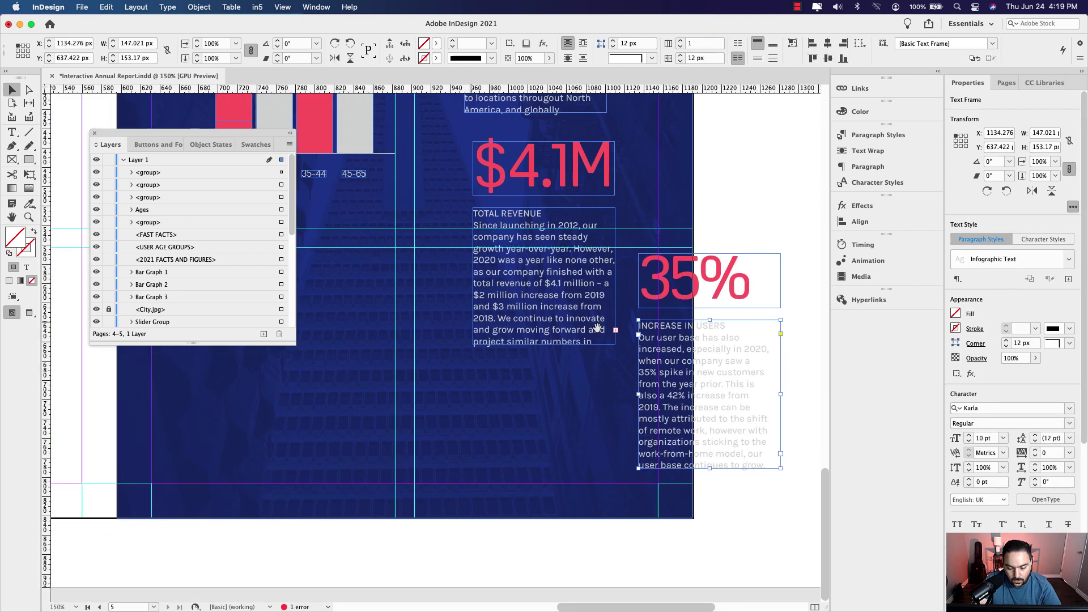
- Extend the TOTAL REVENUE text frame downward to a height of about 156 px so the whole paragraph fits
click(564, 336)
double_click(561, 339)
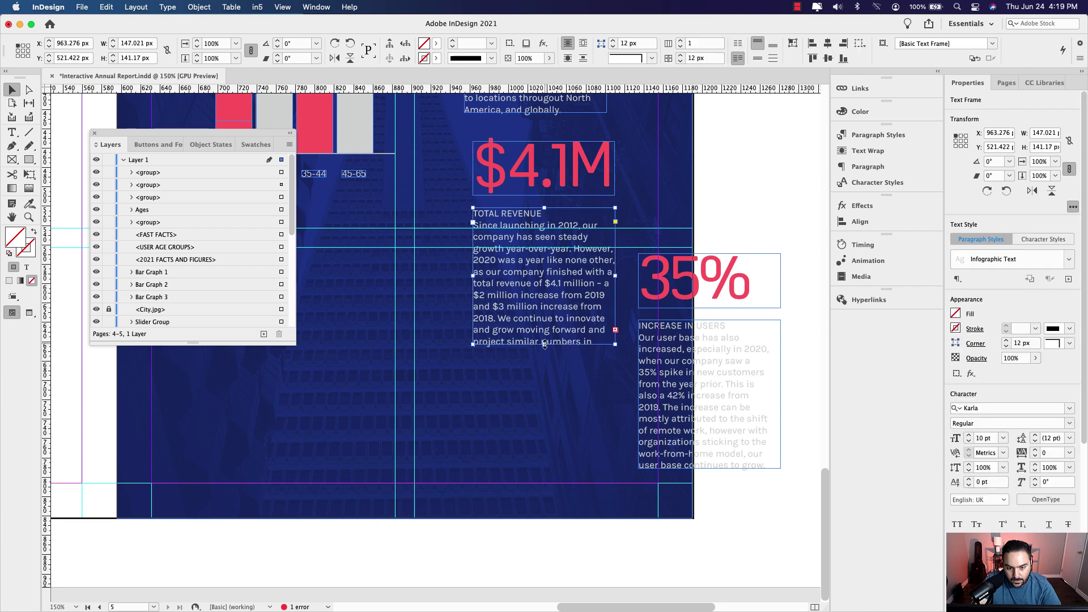
double_click(544, 344)
drag(548, 370, 547, 359)
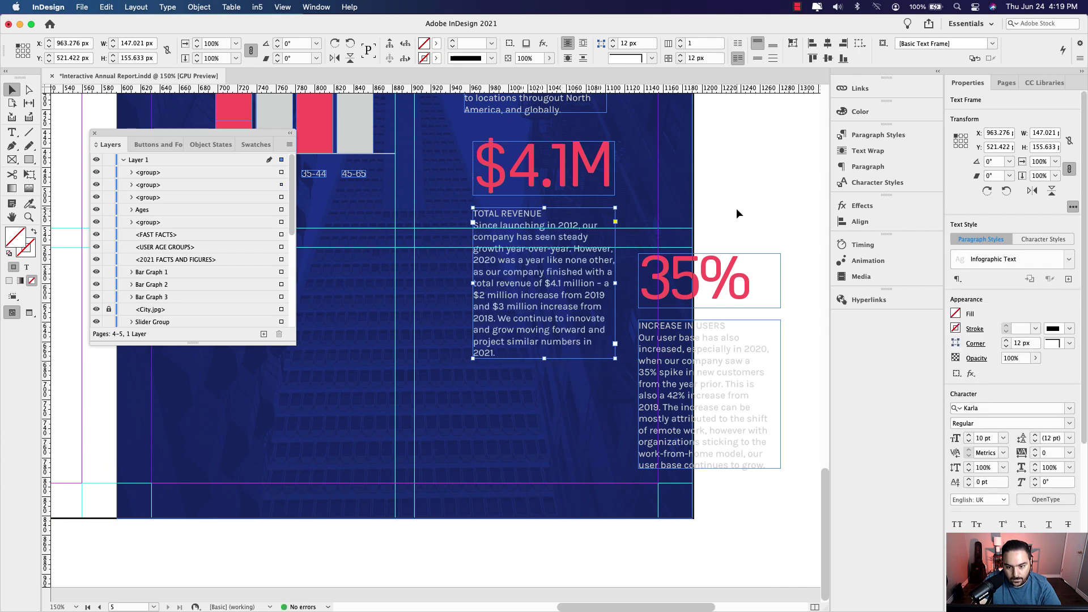
click(737, 213)
- Select the $1.2M, $4.1M and 35% groups and stack them on one another by aligning their horizontal and vertical centers
scroll(737, 214, up, 10)
scroll(680, 284, left, 3)
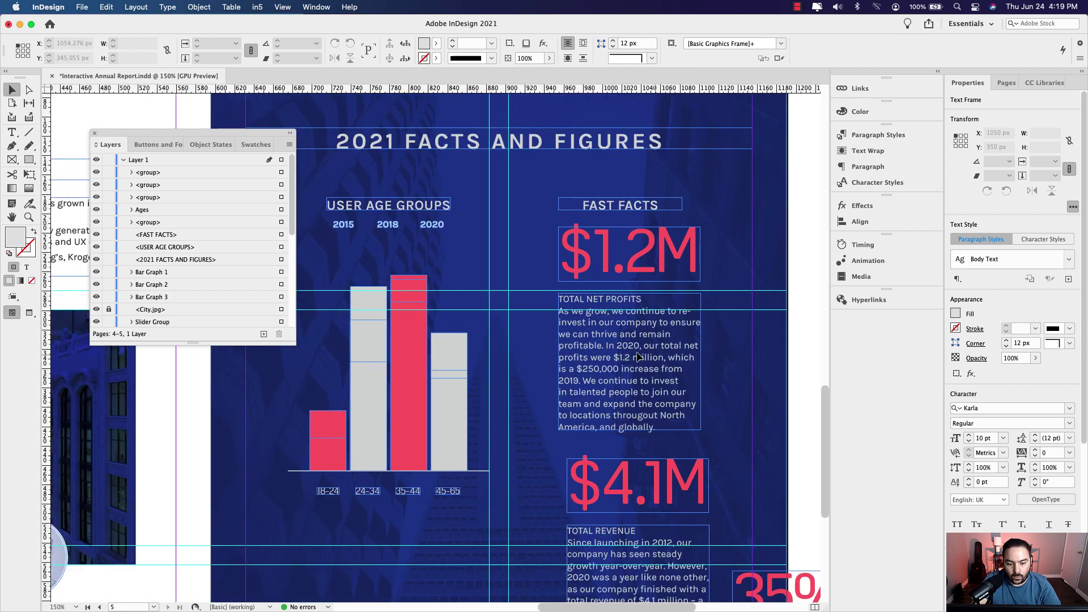
click(641, 261)
scroll(640, 261, down, 2)
scroll(641, 261, right, 5)
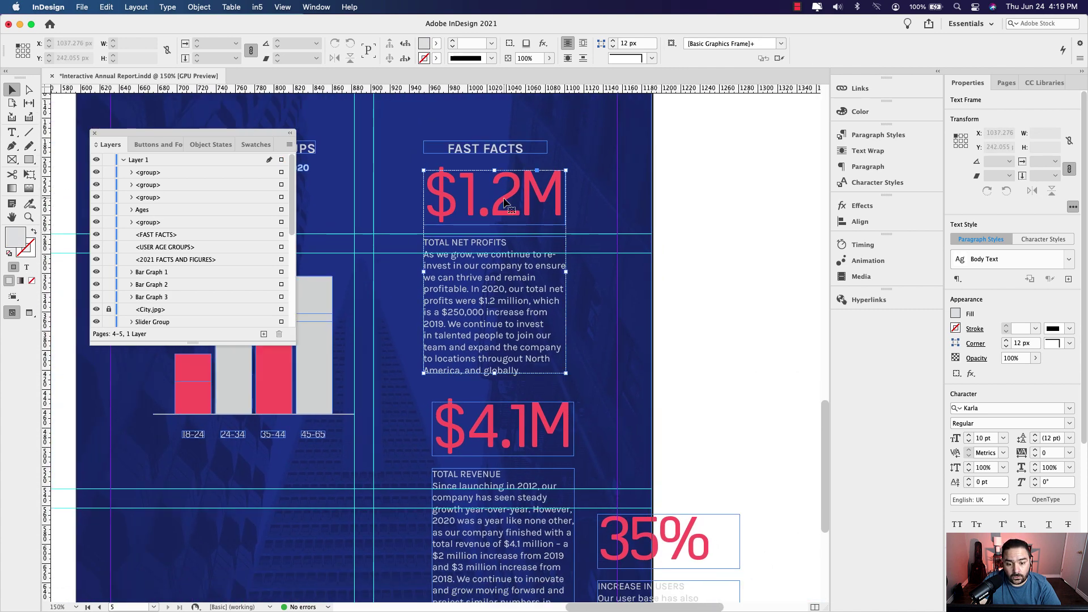
key(Escape)
shift+click(502, 448)
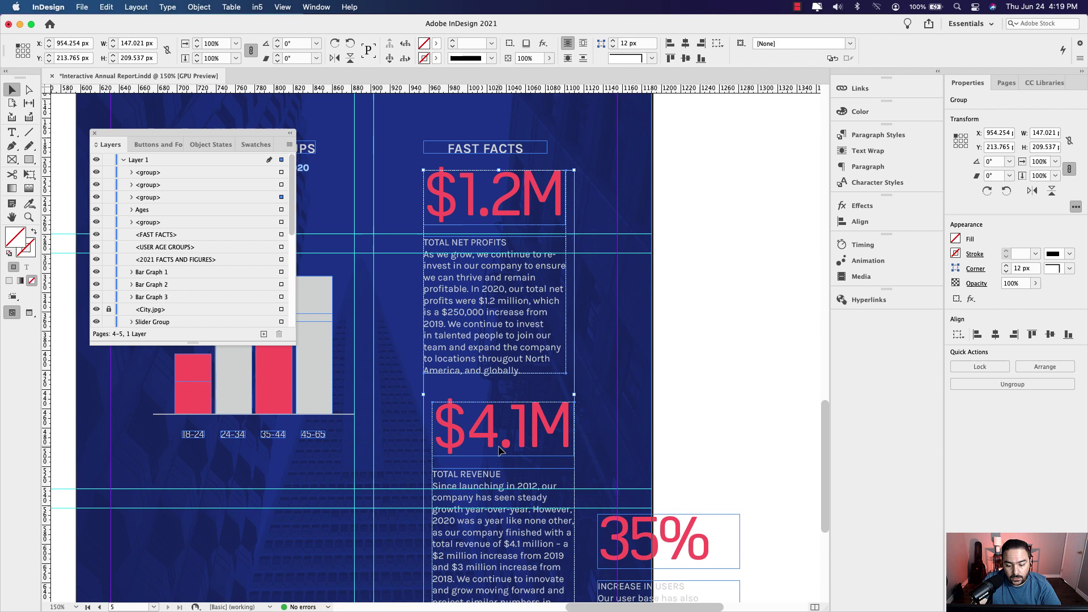
shift+click(643, 551)
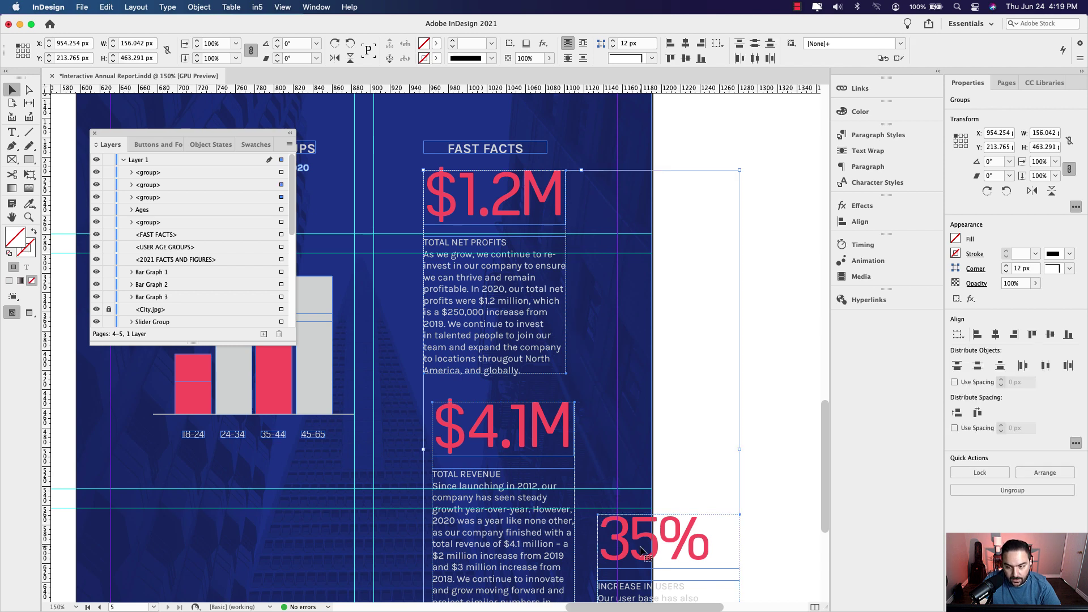
click(685, 45)
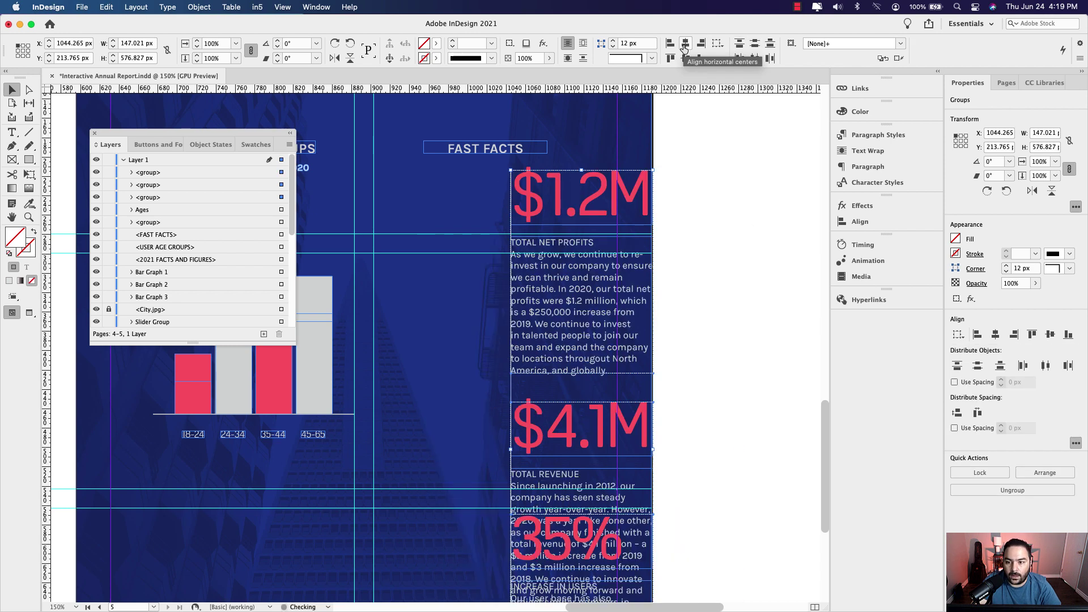
click(685, 58)
- Move the stacked fact groups below the FAST FACTS heading and align them with it on their horizontal centers
drag(668, 382, 746, 369)
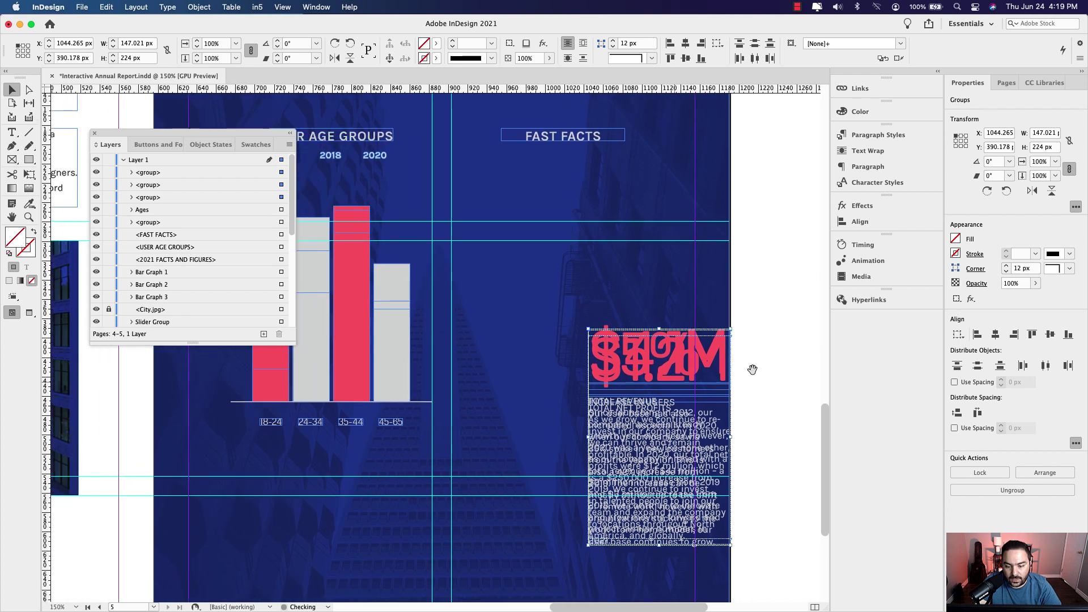
drag(670, 348, 595, 207)
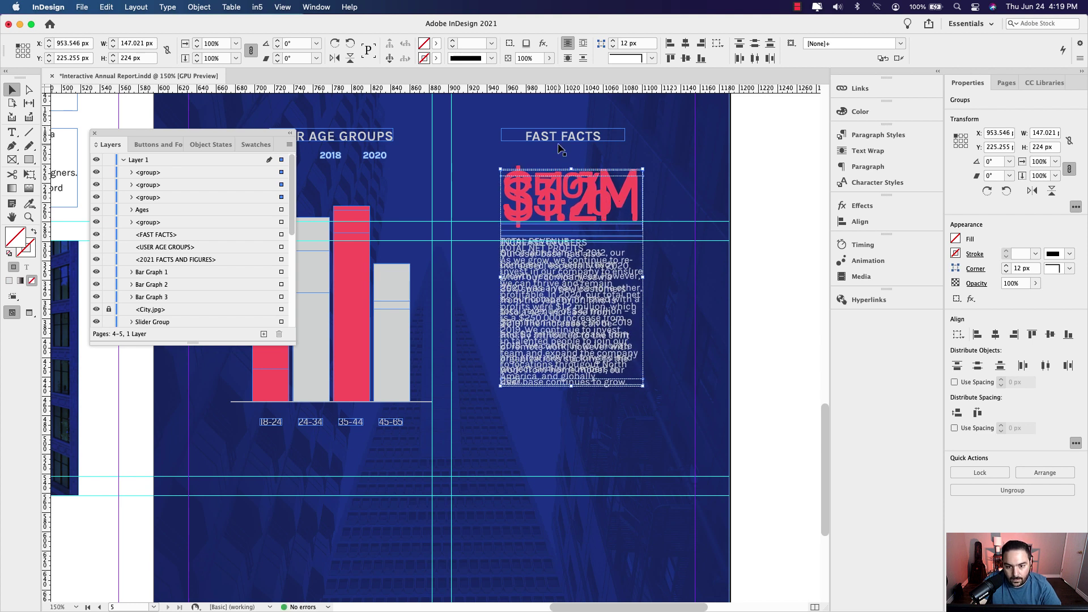
shift+click(561, 145)
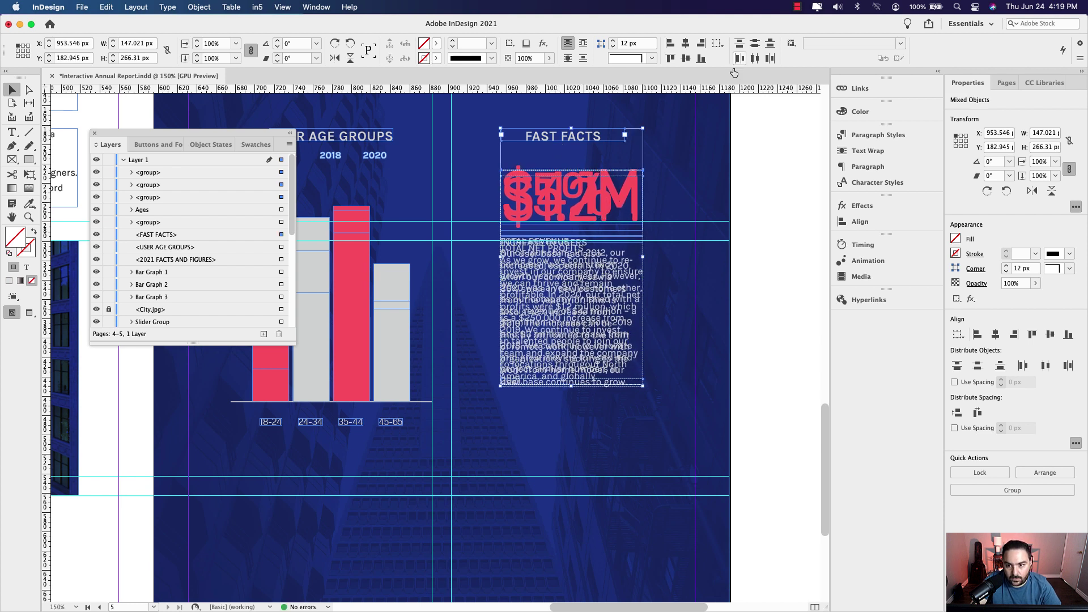
click(686, 43)
drag(577, 212, 573, 213)
click(748, 222)
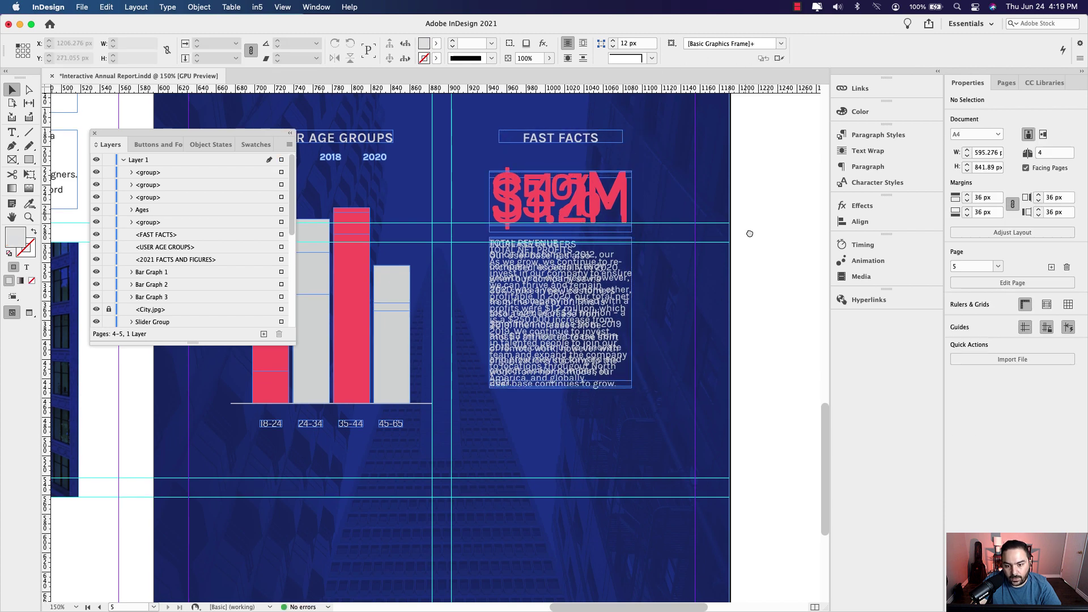
- Toggle the visibility of the three stacked fact groups to identify which layer entry holds which figure, and show them all again
key(super+1)
scroll(622, 261, left, 4)
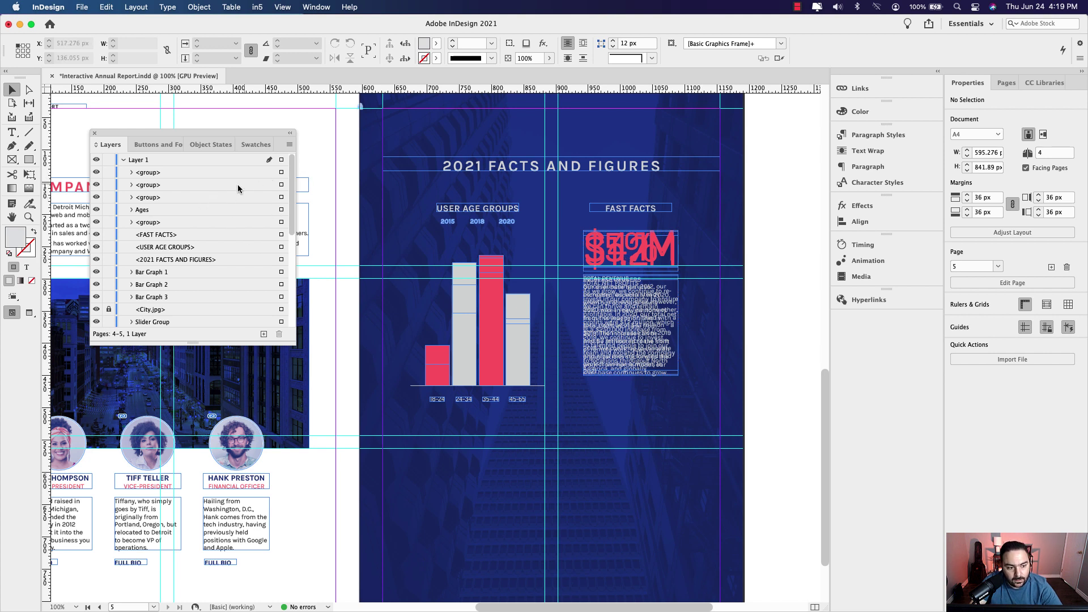
click(97, 172)
click(97, 185)
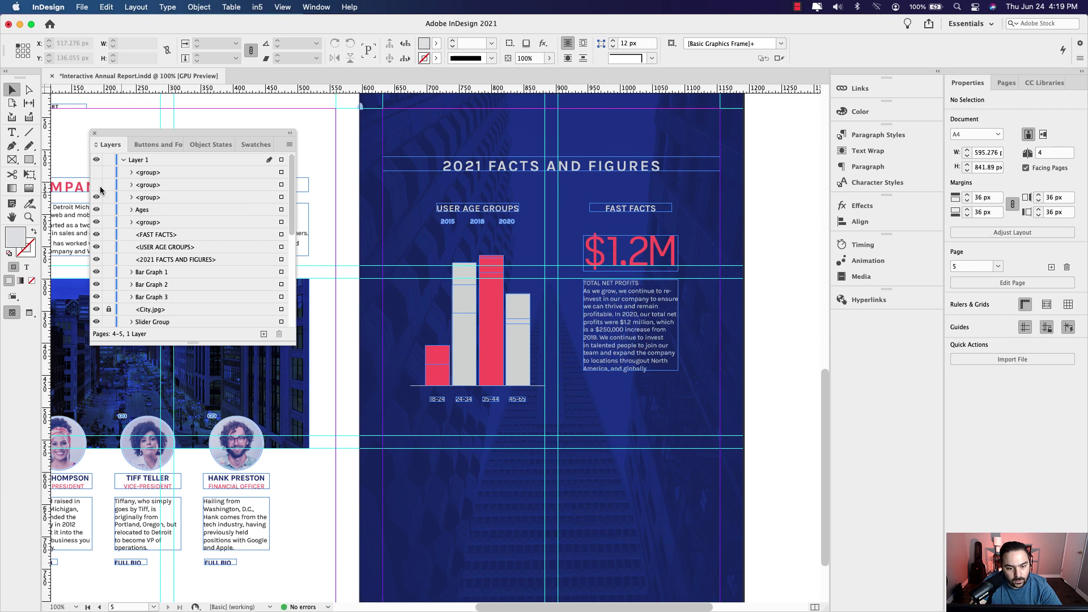
click(613, 261)
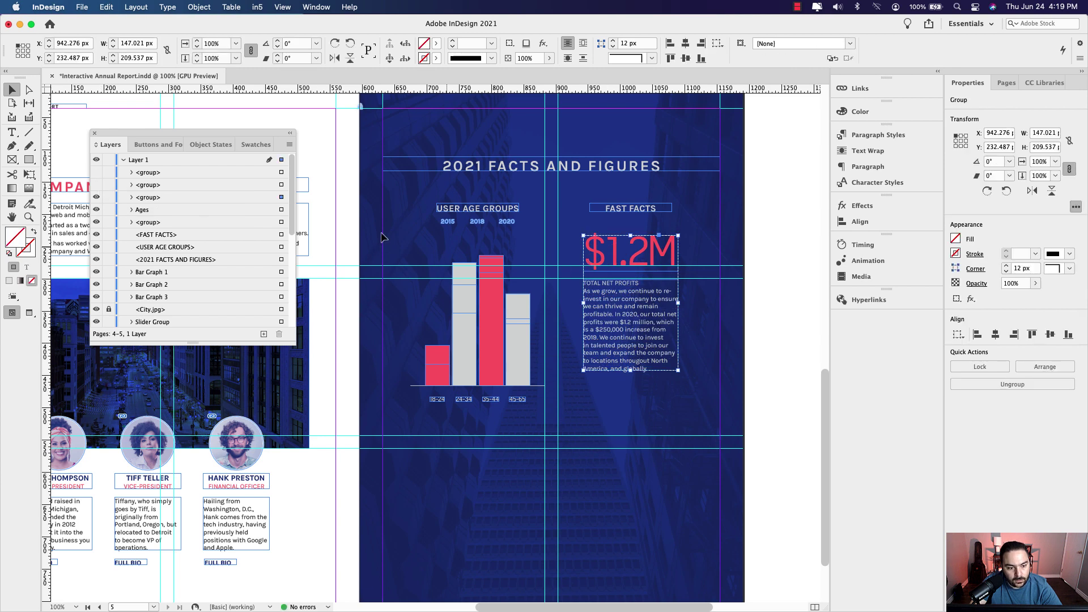
click(97, 199)
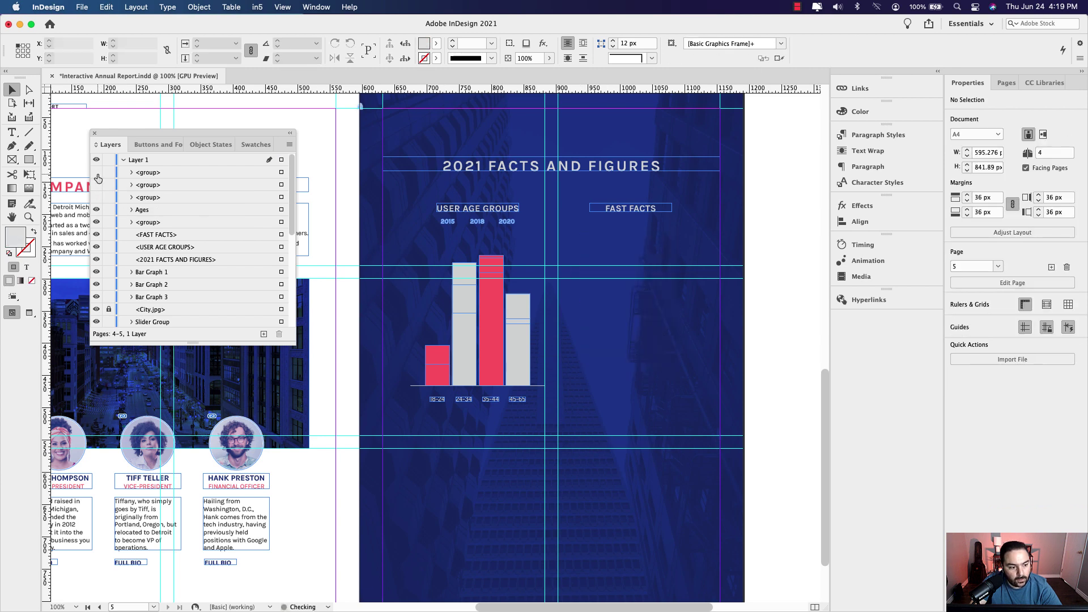
click(96, 172)
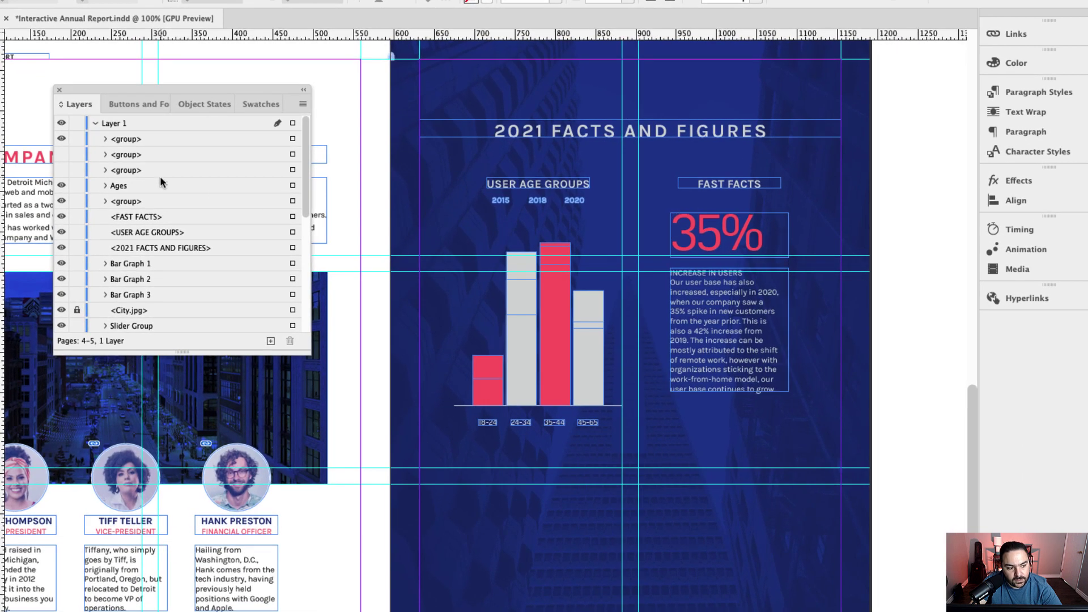
click(61, 154)
click(61, 170)
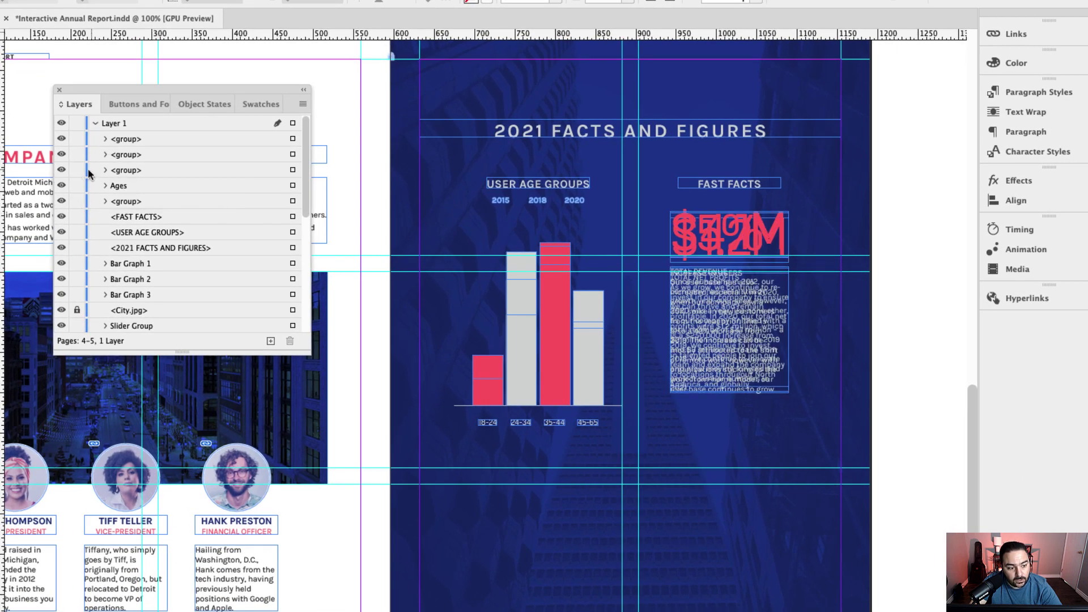
- Reorder the fact groups in the layer stack as $1.2M, $4.1M, 35%, and hide the lower two groups
drag(126, 178, 130, 136)
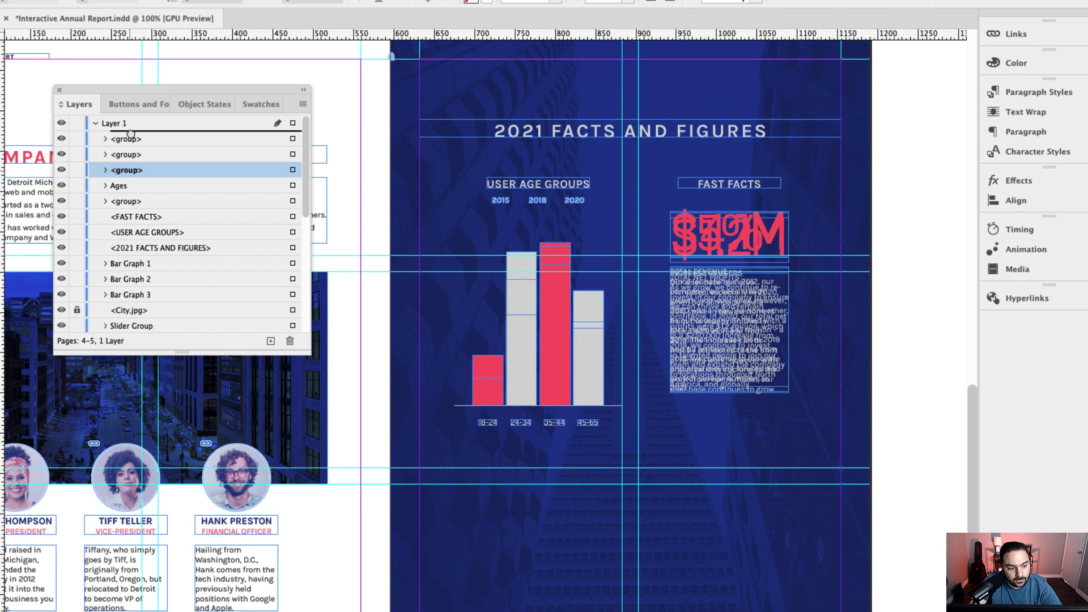
drag(126, 173, 126, 155)
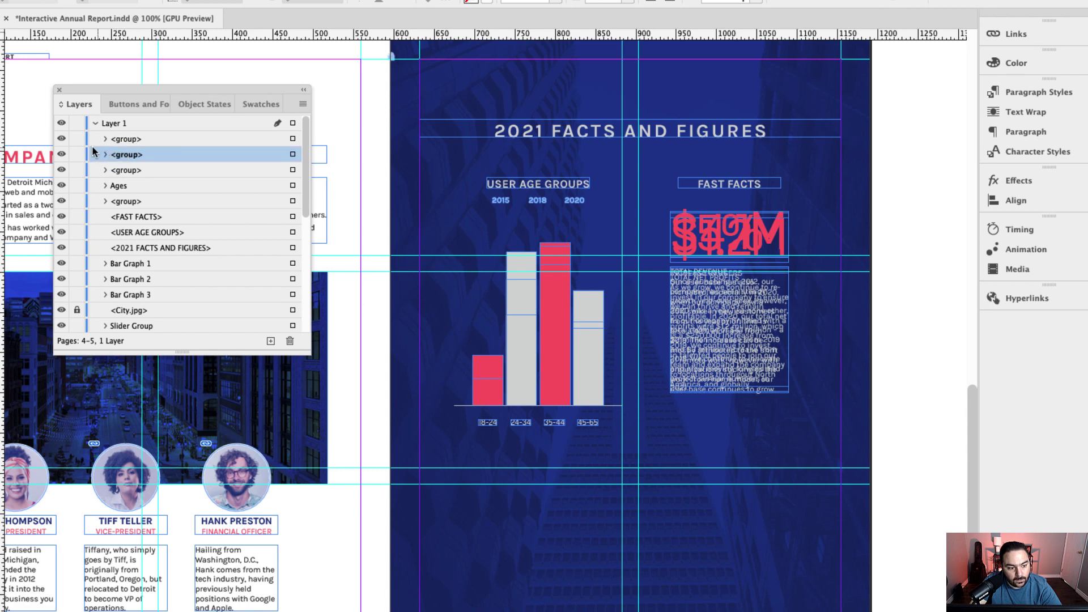
click(61, 154)
click(61, 170)
click(293, 138)
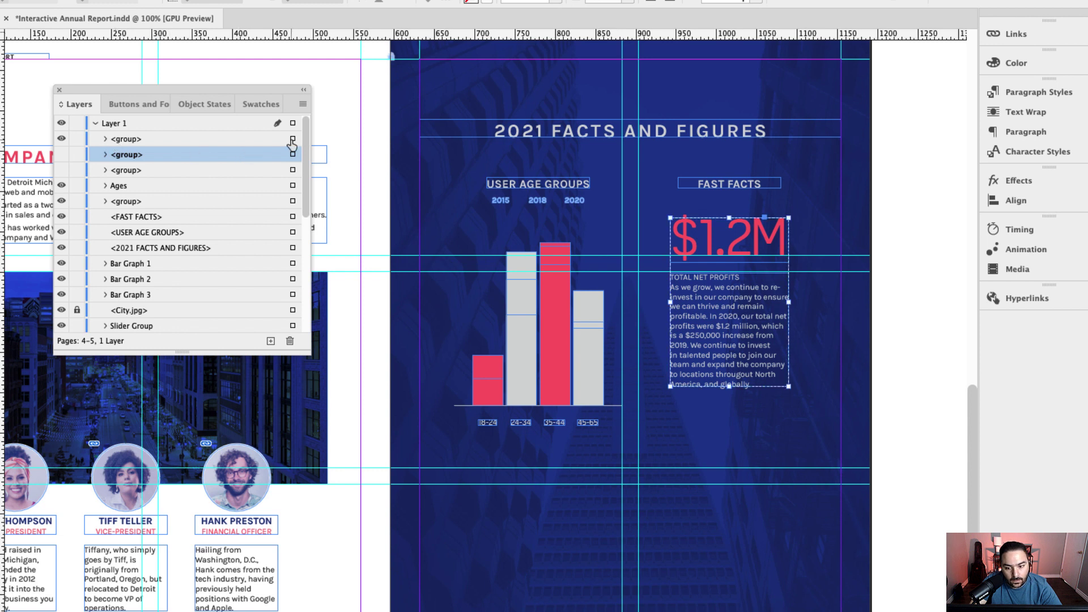
- Hide the $1.2M group and toggle the other two fact groups to check their order, leaving all three hidden
click(62, 138)
click(61, 154)
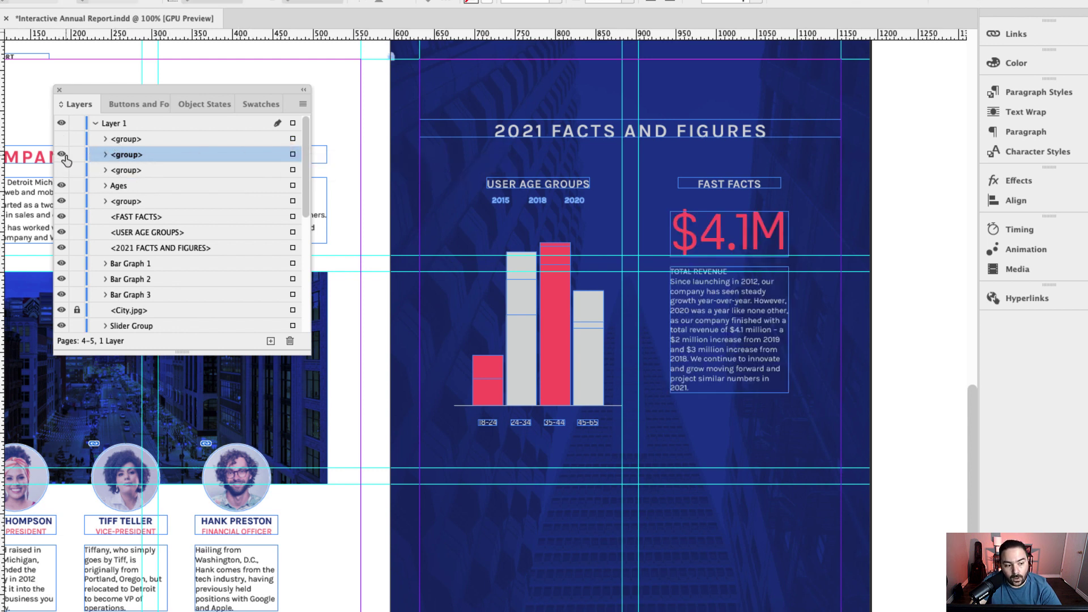
click(61, 154)
click(62, 170)
click(62, 171)
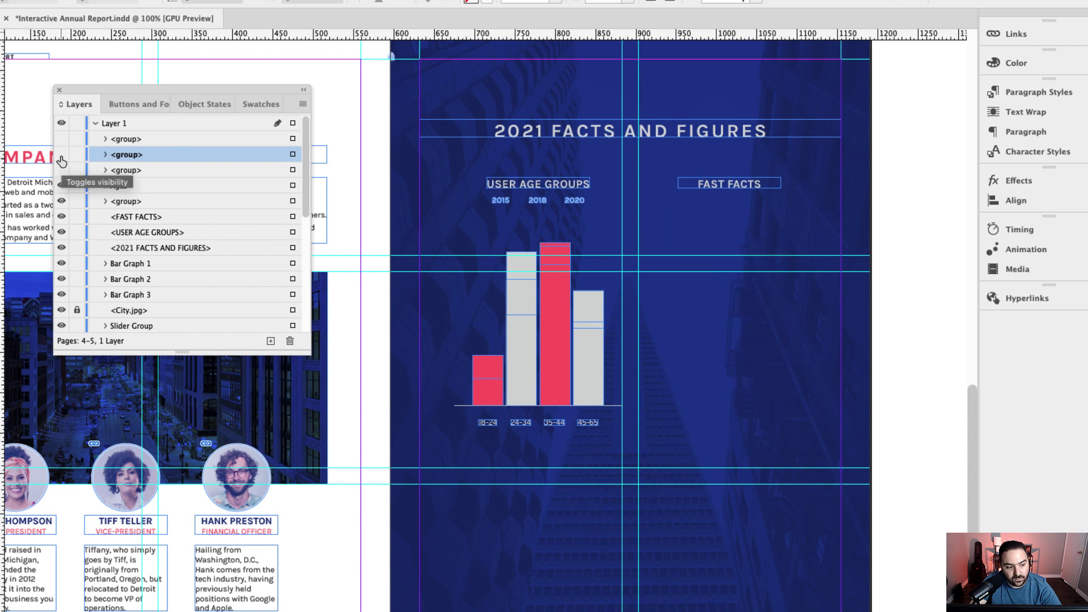
- Show the $1.2M group and rename it Fast Fact 1
click(62, 139)
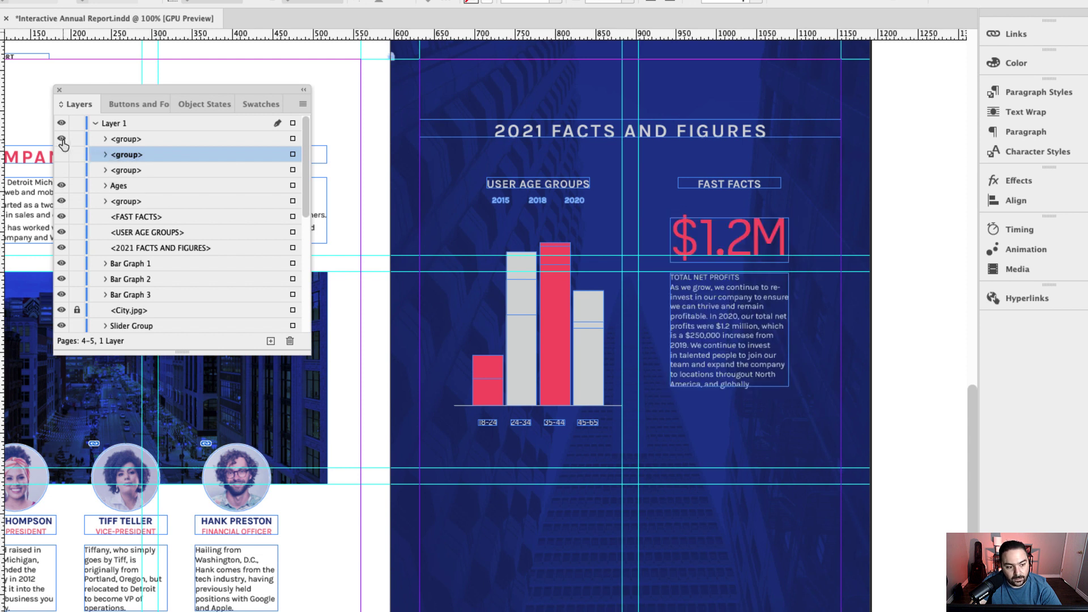
click(129, 141)
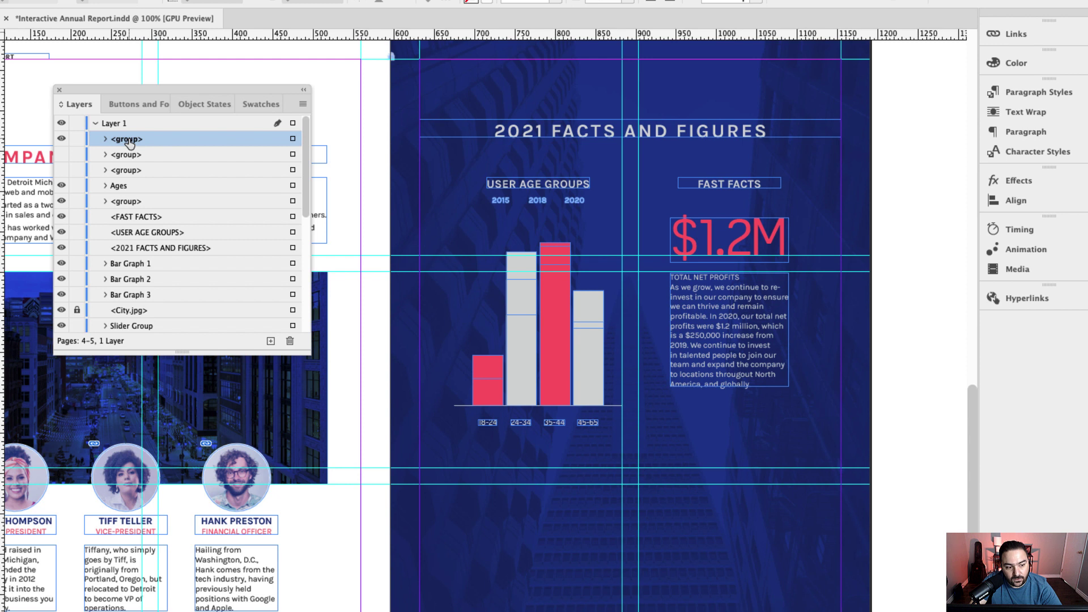
double_click(126, 139)
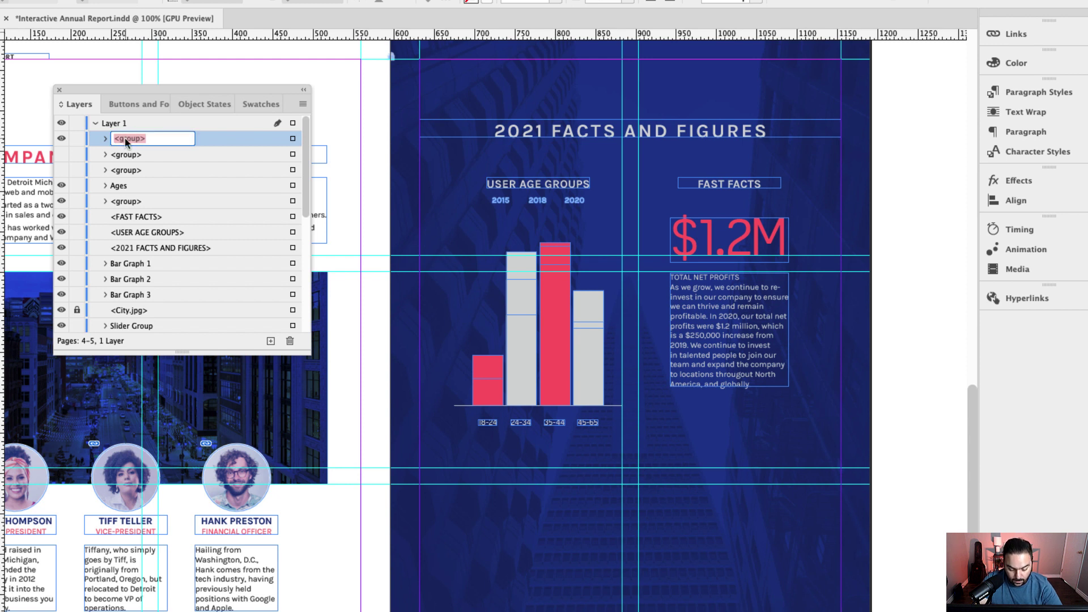
text(Fast Fact 1)
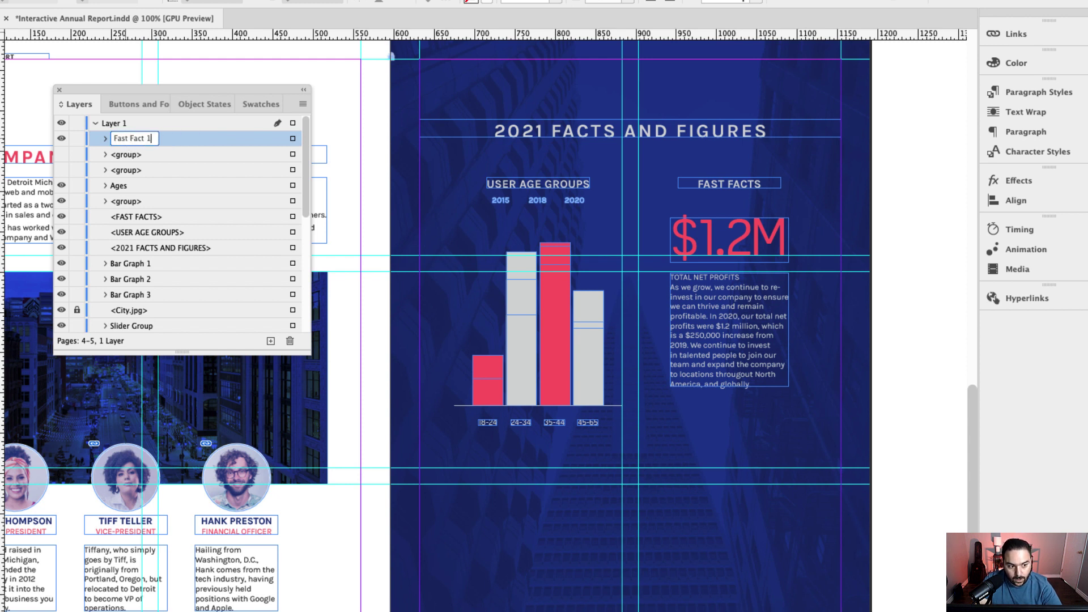
key(Return)
- Hide Fast Fact 1, show the $4.1M group and rename it Fast Fact 2
click(62, 139)
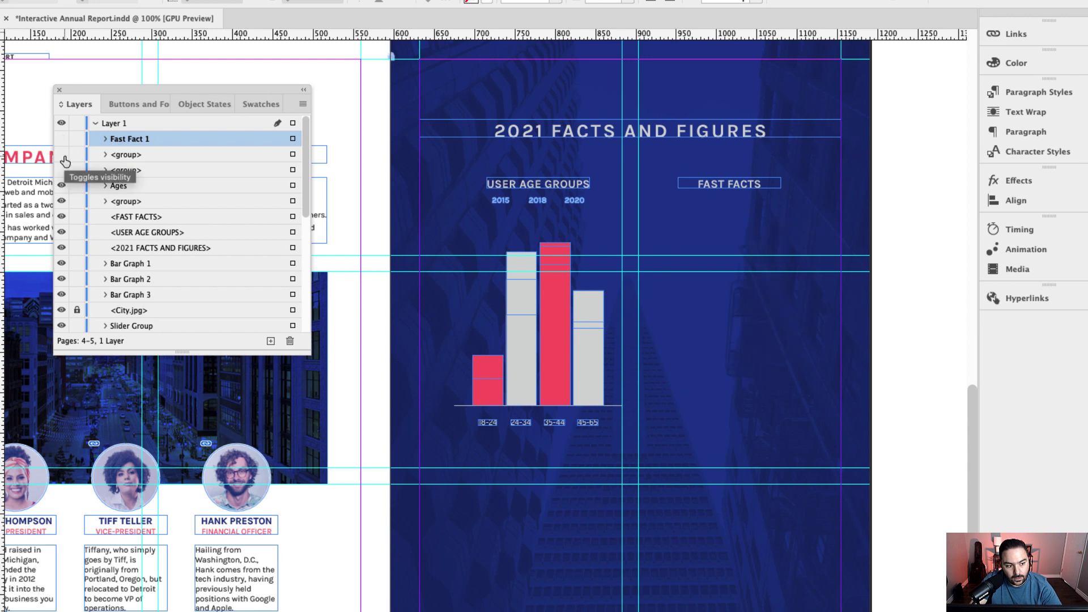
click(62, 155)
click(124, 159)
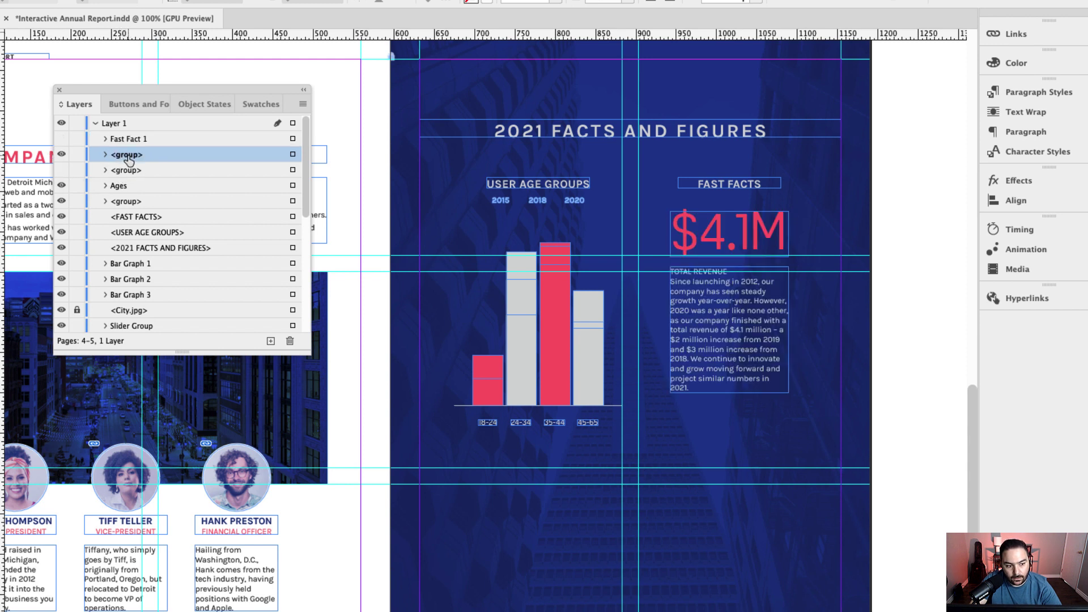
double_click(129, 160)
text(Fast Fact 2)
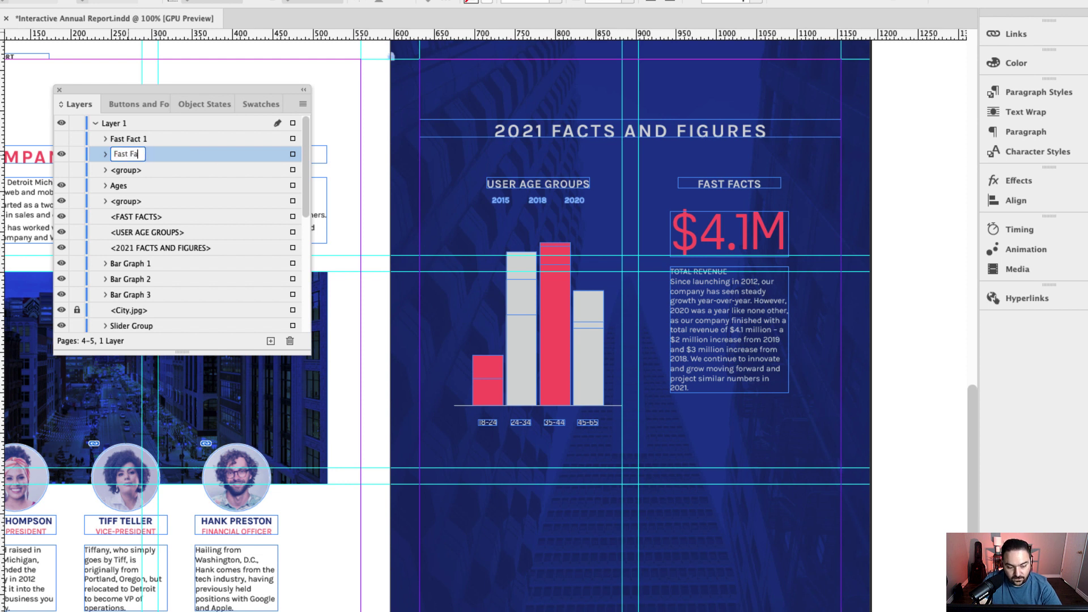
key(Return)
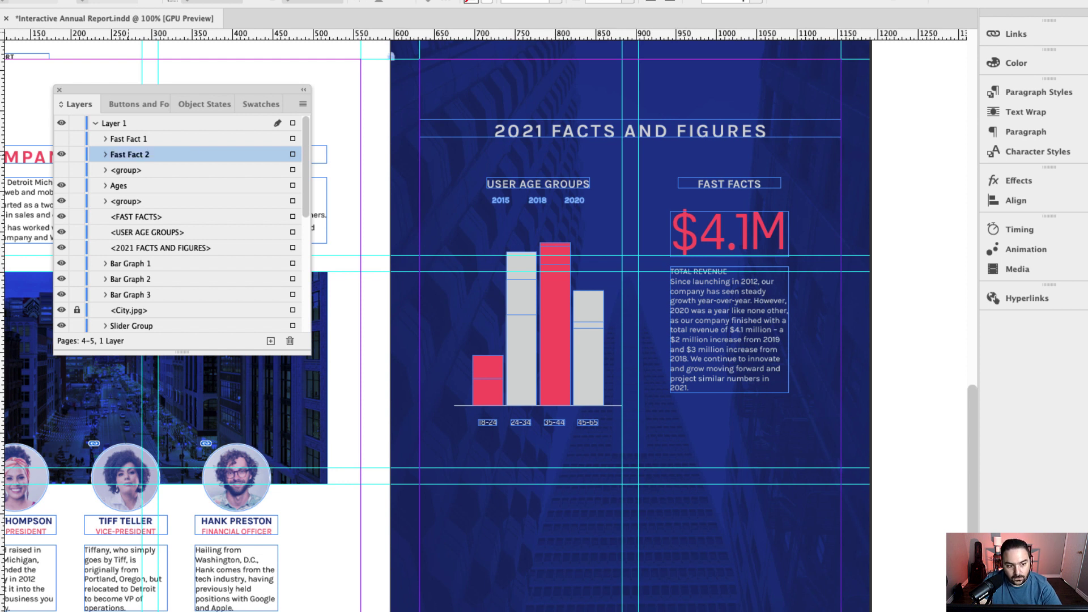
- Hide Fast Fact 2, rename the 35% group Fast Fact 3, and make all three fact groups visible
click(62, 154)
click(61, 170)
click(129, 171)
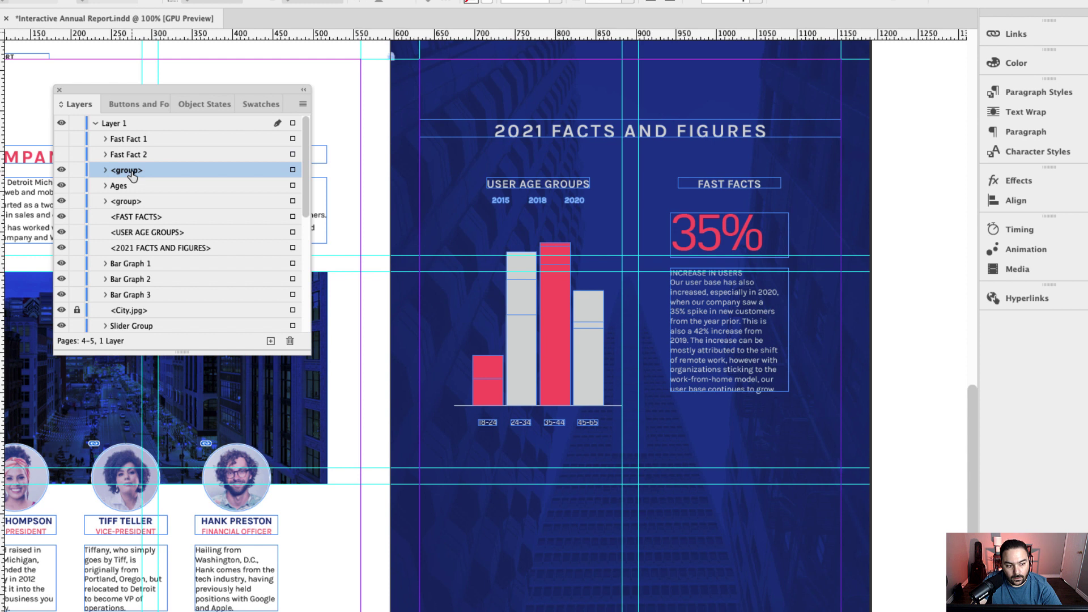
click(131, 170)
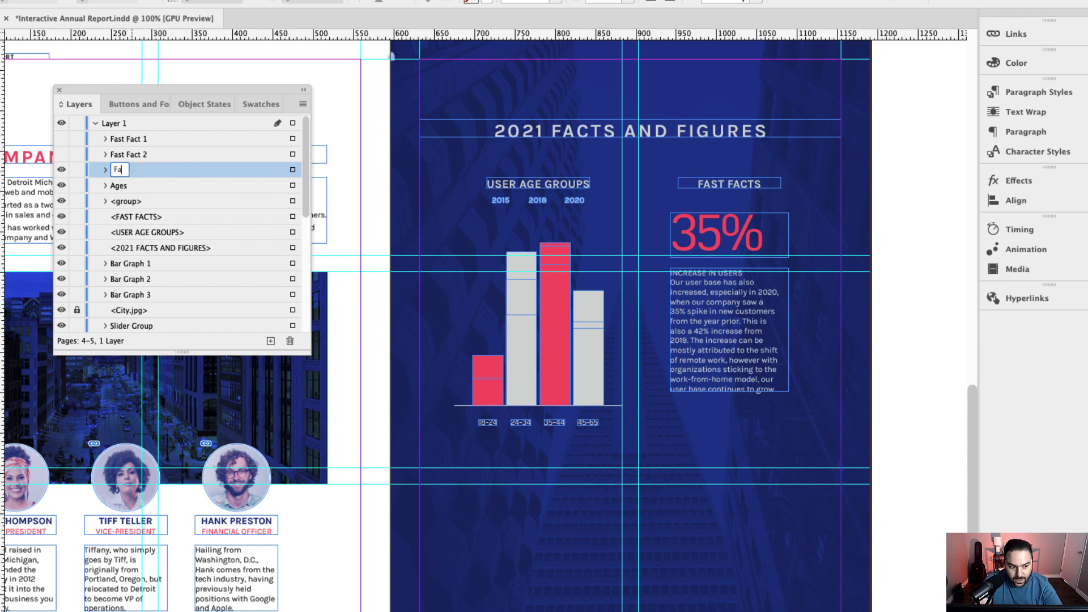
text(Fast Fa)
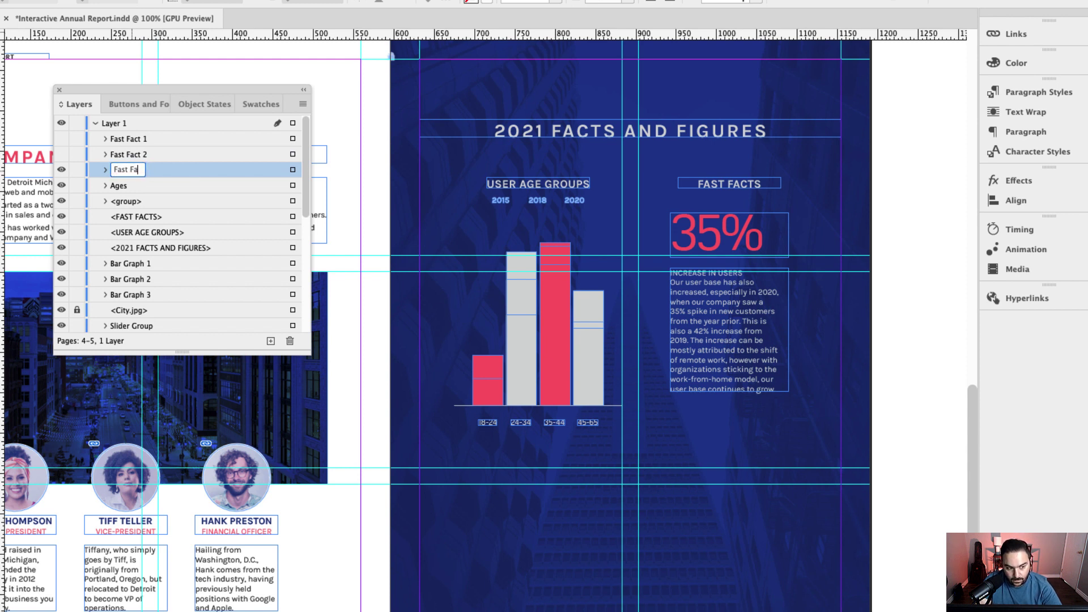
text(ct 3)
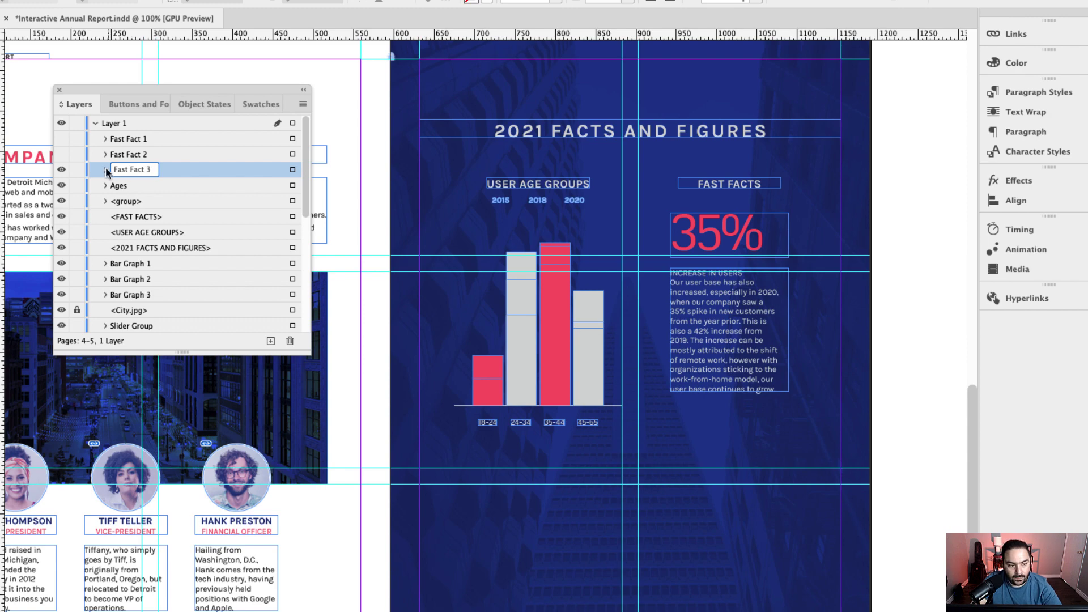
click(61, 154)
click(61, 139)
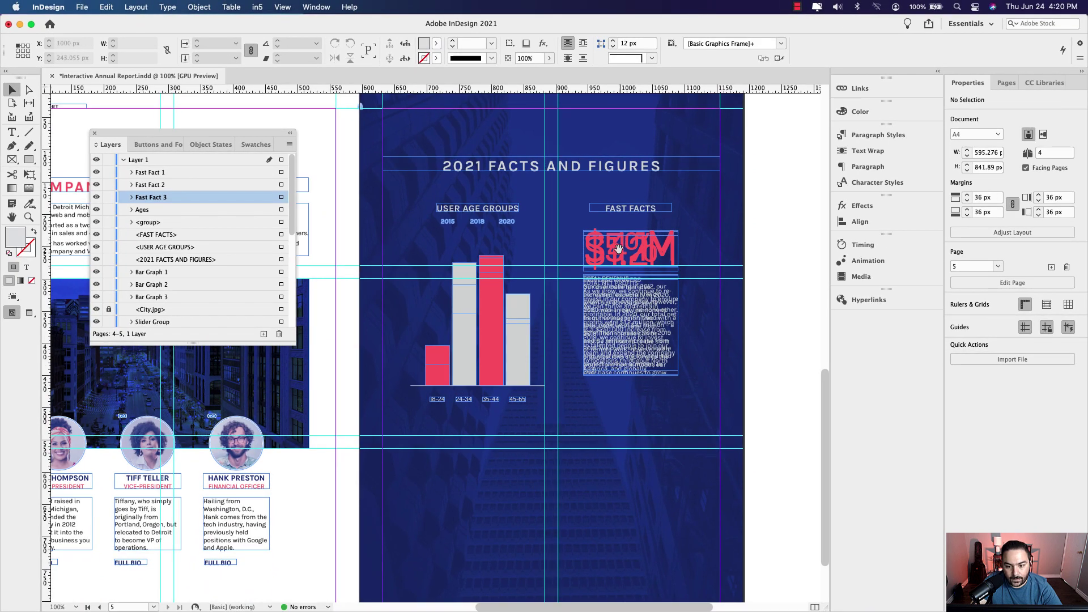
- Place the up-arrow graphic Artwork 1 from the Graphs + Charts library beside the large FAST FACTS figure
scroll(619, 248, up, 10)
scroll(619, 248, right, 3)
scroll(608, 340, down, 6)
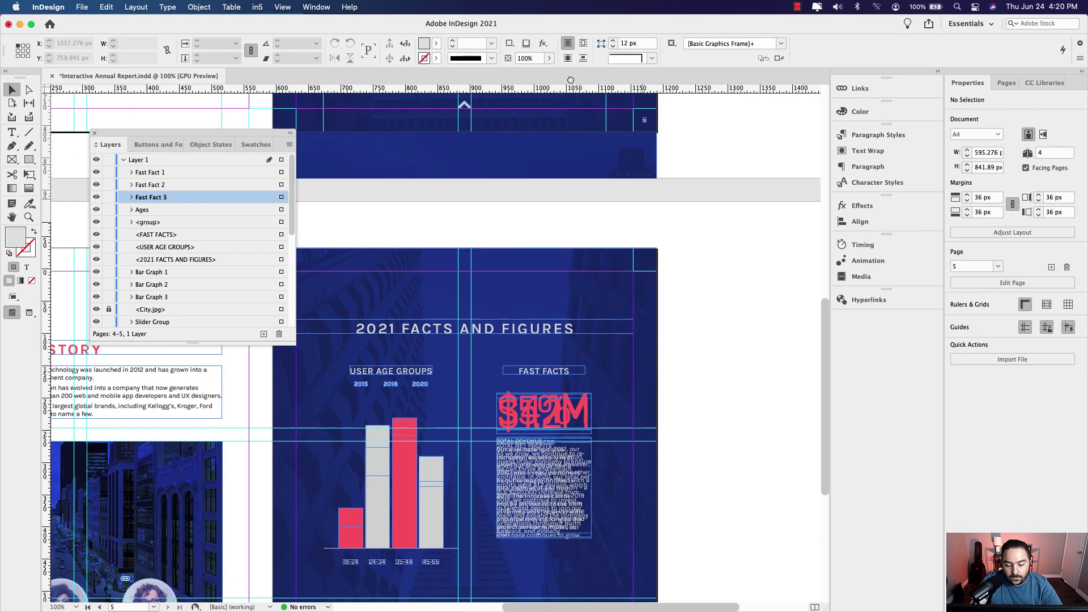
scroll(566, 221, down, 6)
scroll(566, 221, right, 1)
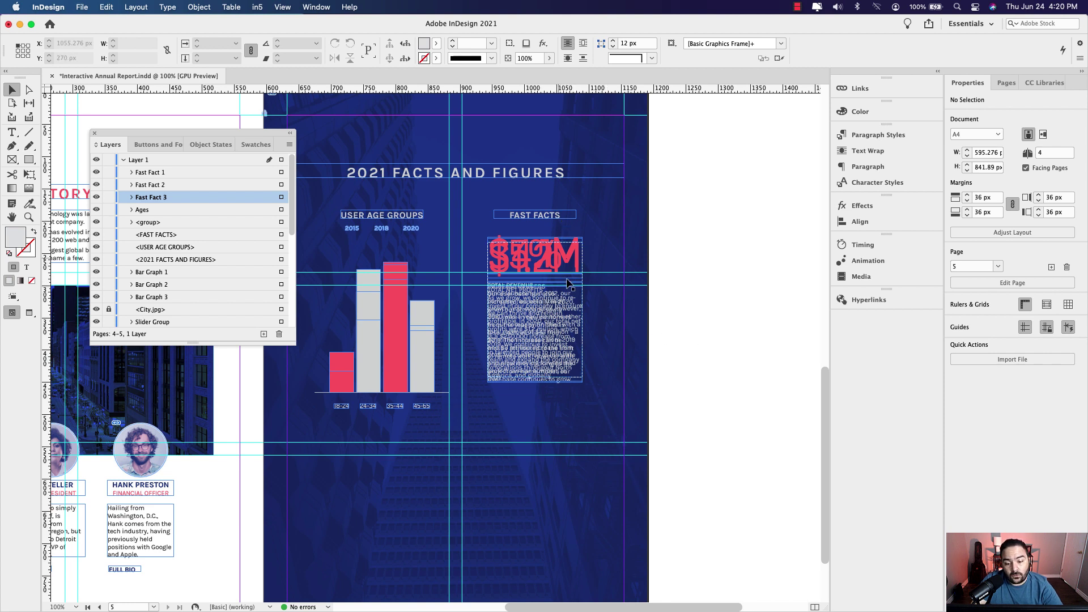
click(1039, 83)
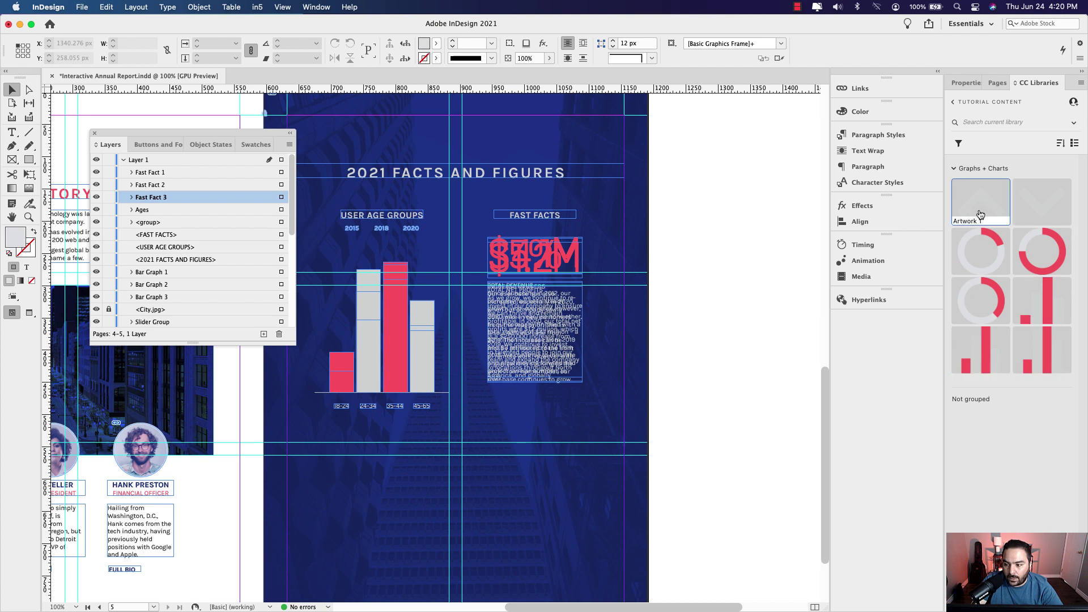
drag(985, 204, 619, 259)
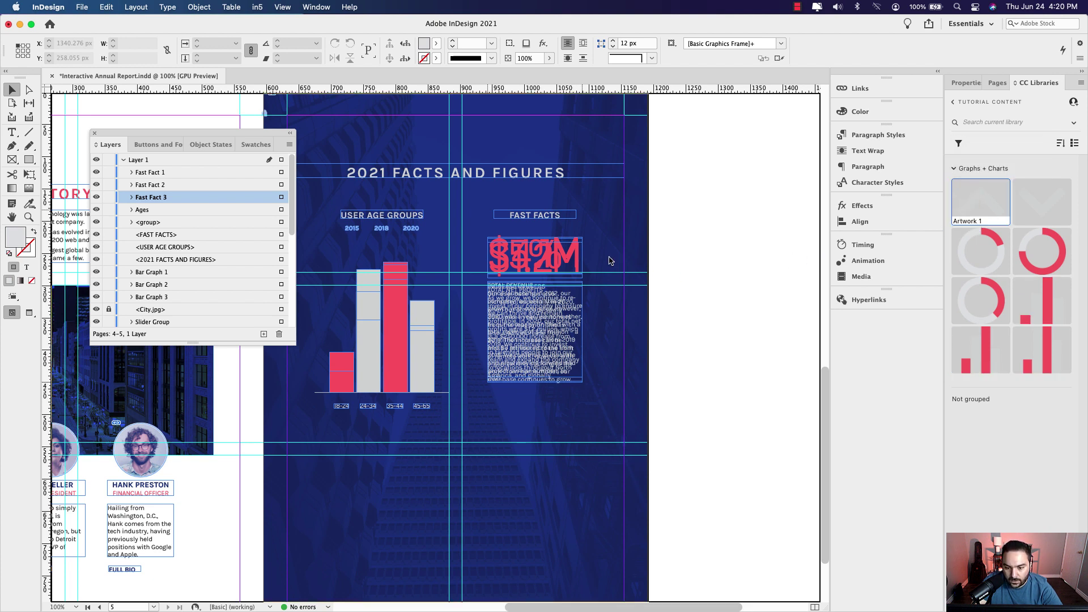
drag(617, 273, 612, 266)
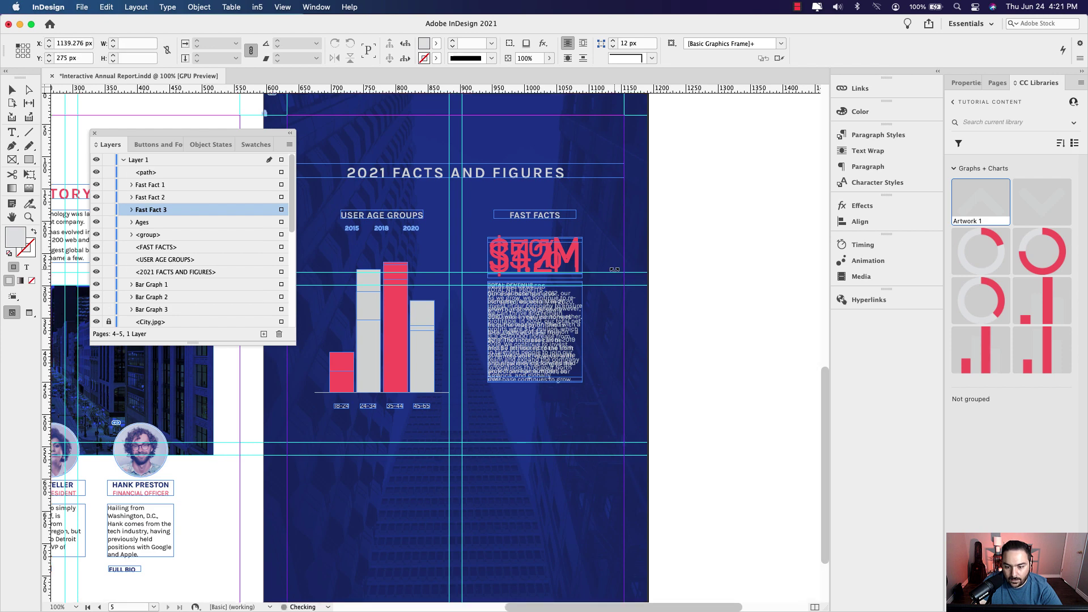
- Duplicate the up arrow about 28 px straight below and flip the copy to point down
key(super+equal)
key(super+equal)
key(super+equal)
key(super+equal)
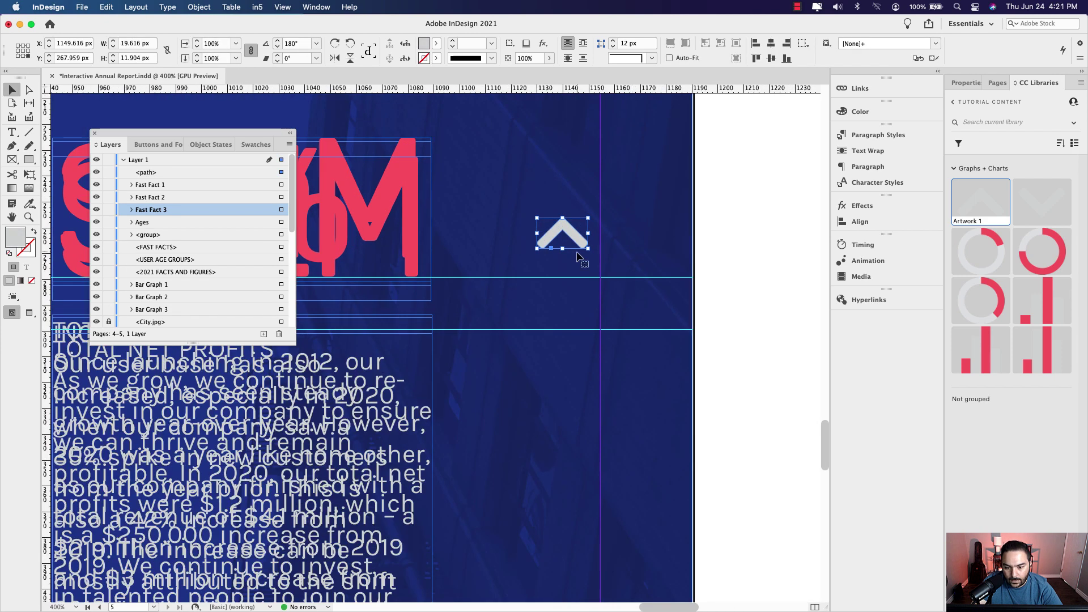
drag(575, 248, 501, 347)
key(super+z)
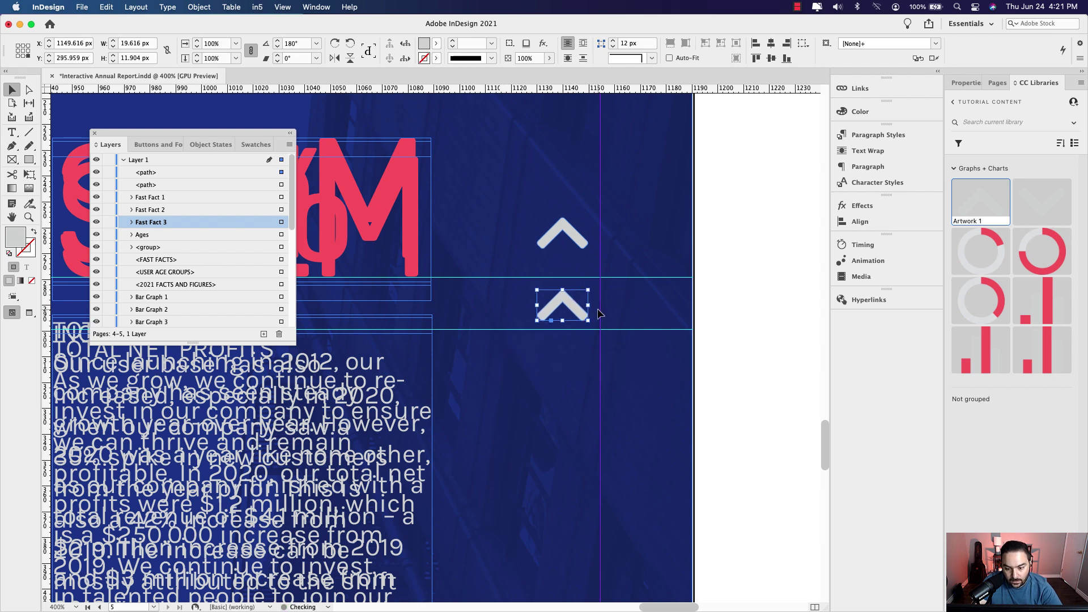
drag(594, 285, 545, 327)
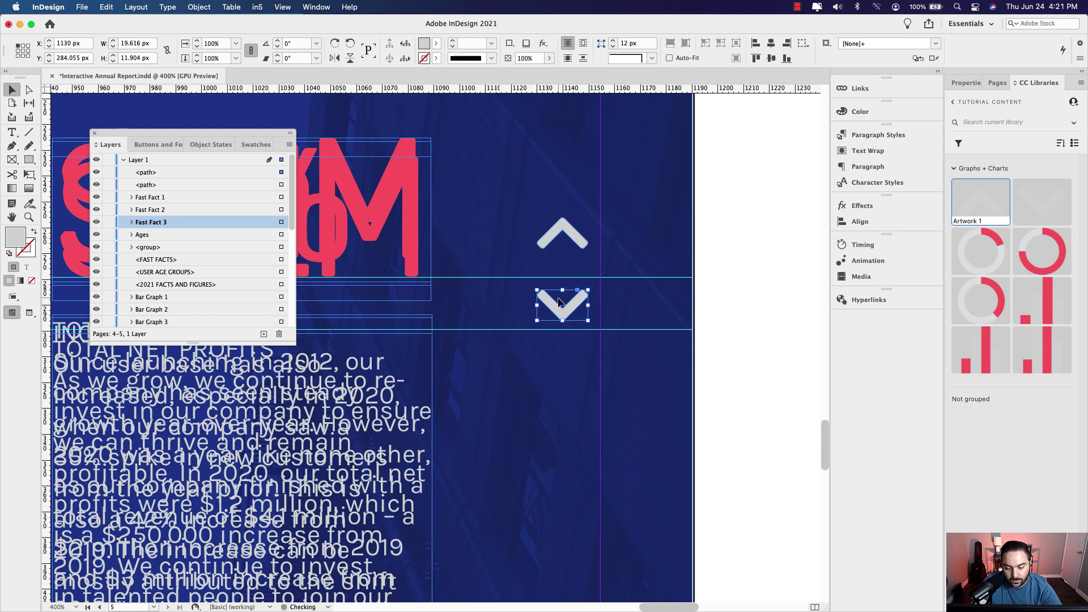
- Select both arrows and move them down beside the upper part of the FAST FACTS paragraph
key(super+minus)
shift+click(610, 182)
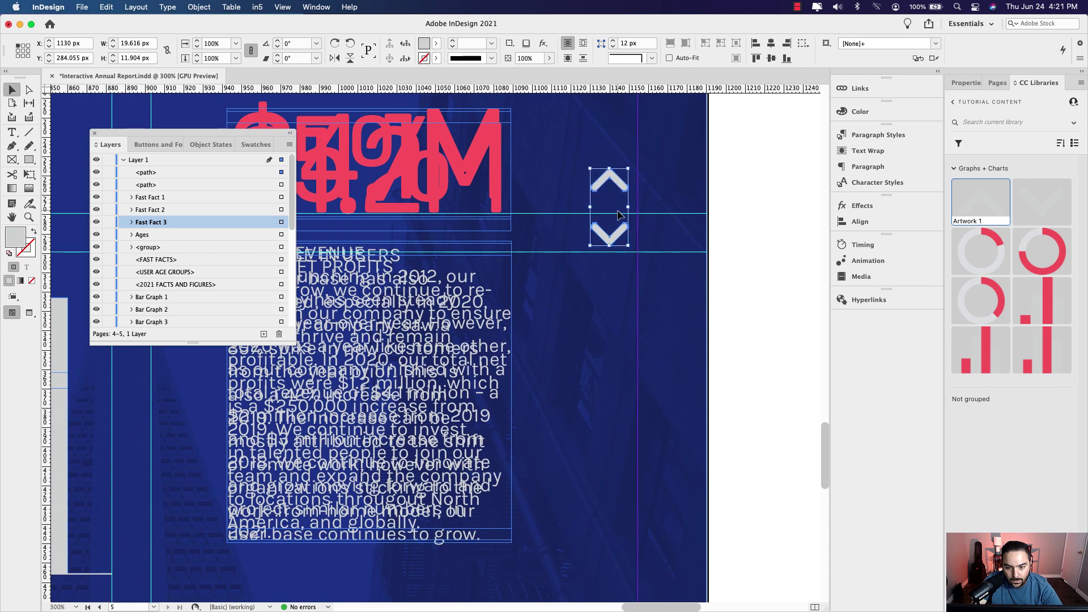
drag(616, 242, 594, 360)
key(super+minus)
key(super+minus)
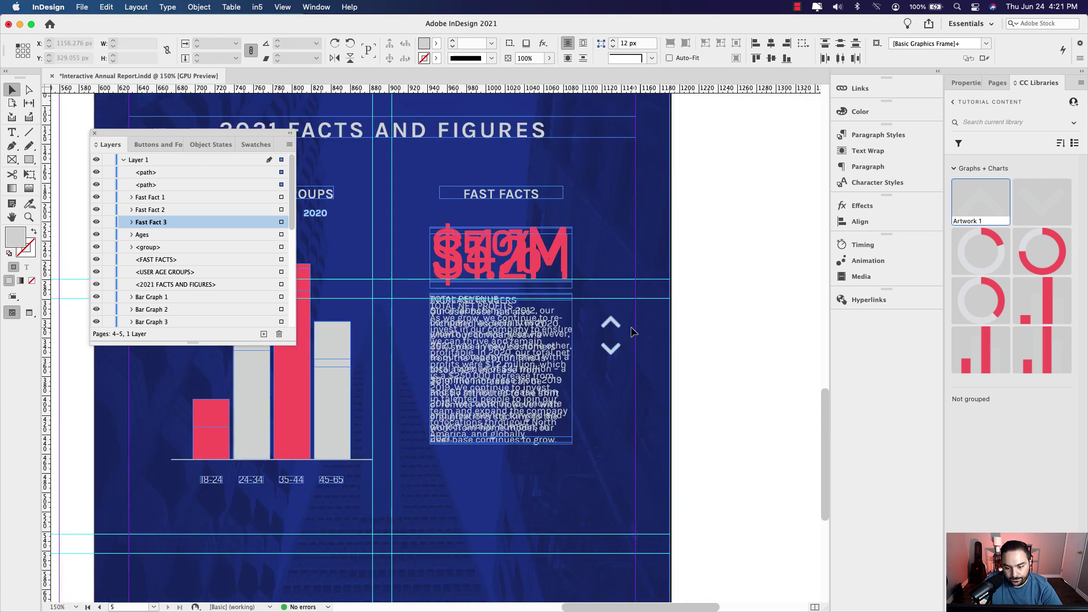
- Nudge the up arrow higher to widen the gap, and shift both arrows slightly down beside the fact text
click(616, 328)
key(shift+Up)
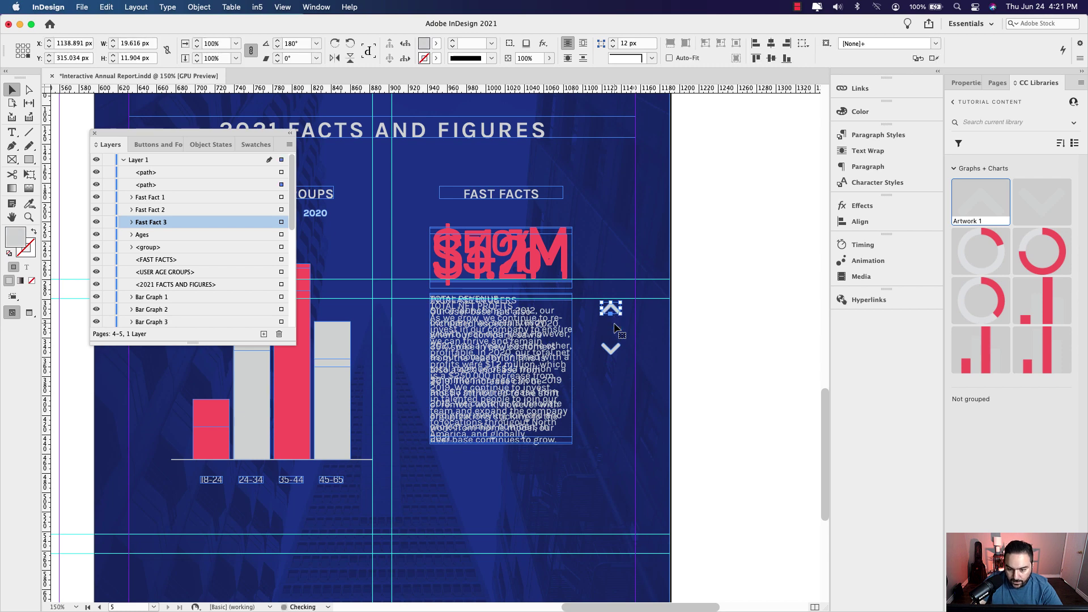
key(Down)
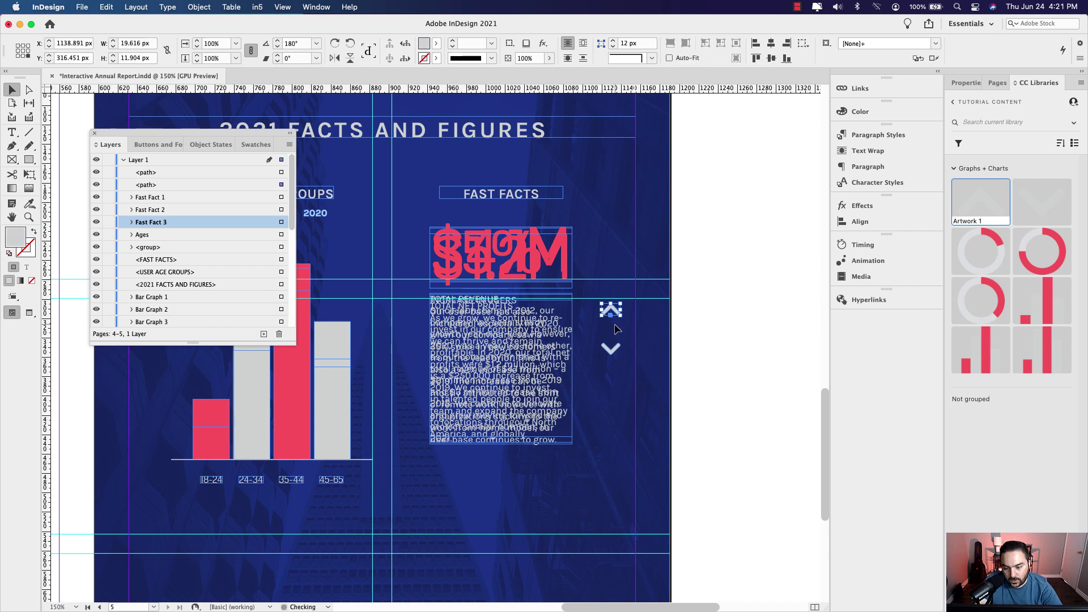
key(super+equal)
key(super+equal)
key(super+equal)
shift+click(517, 332)
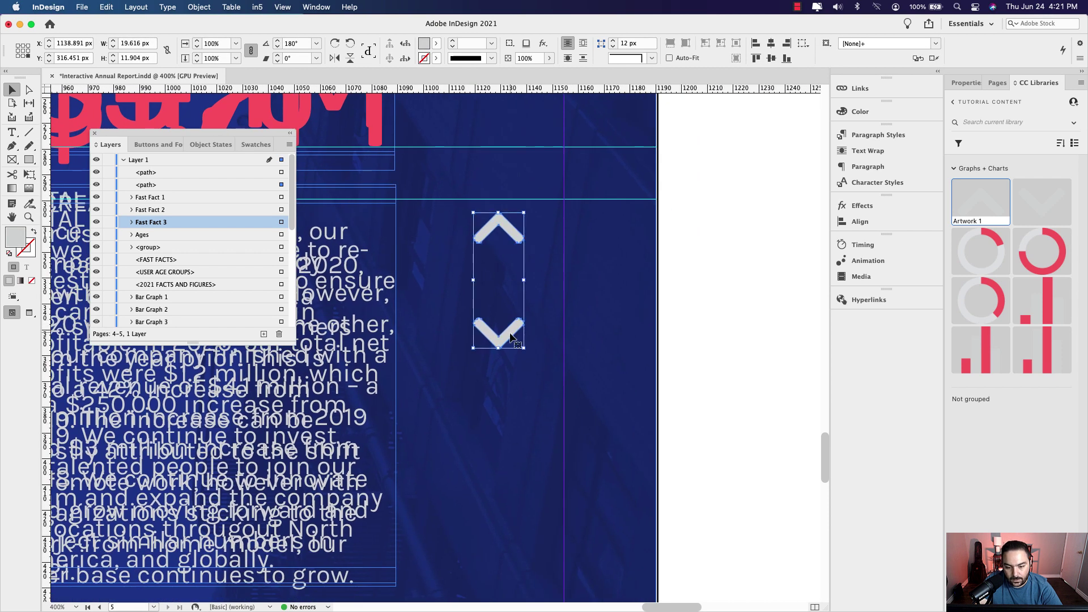
drag(517, 332, 592, 323)
key(super+minus)
key(super+minus)
key(super+minus)
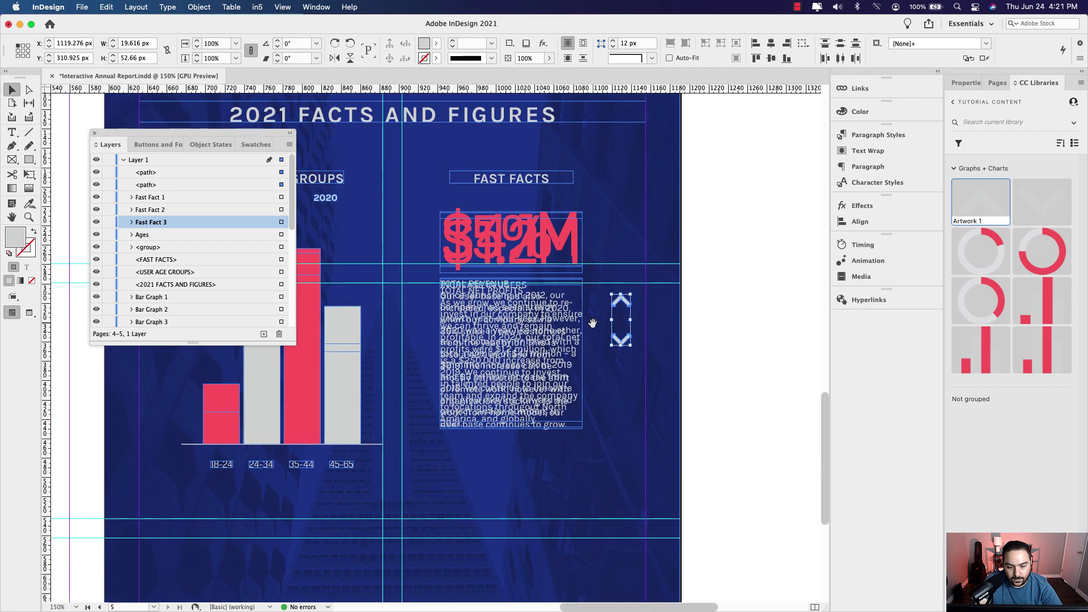
click(650, 320)
scroll(651, 317, left, 3)
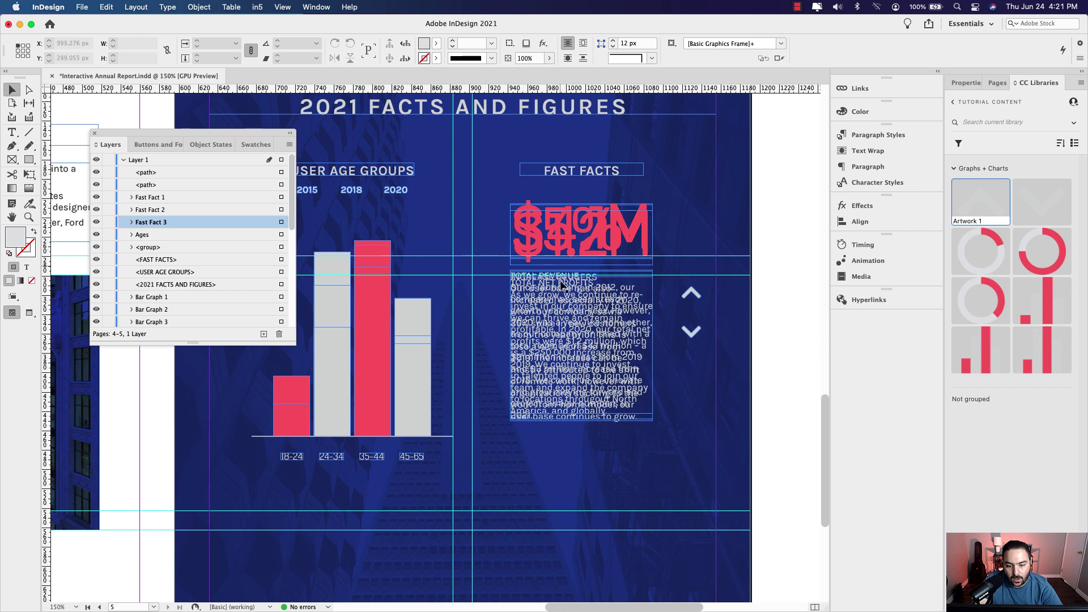
- Examine the QUARTERLY BREAKDOWN section and its donut chart on the page above as a layout reference
key(super+minus)
scroll(583, 323, down, 5)
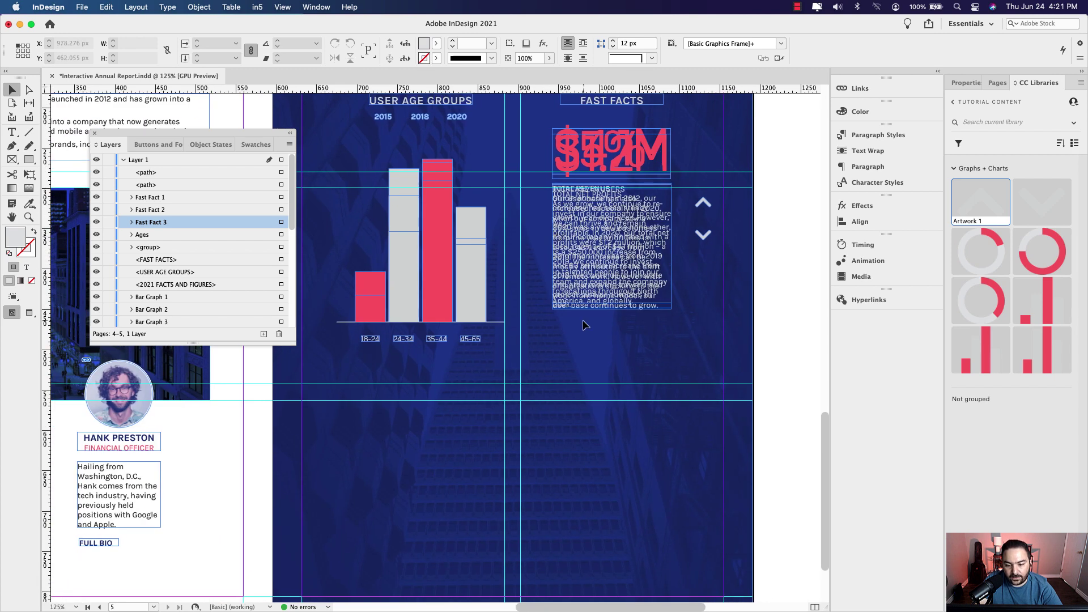
key(super+minus)
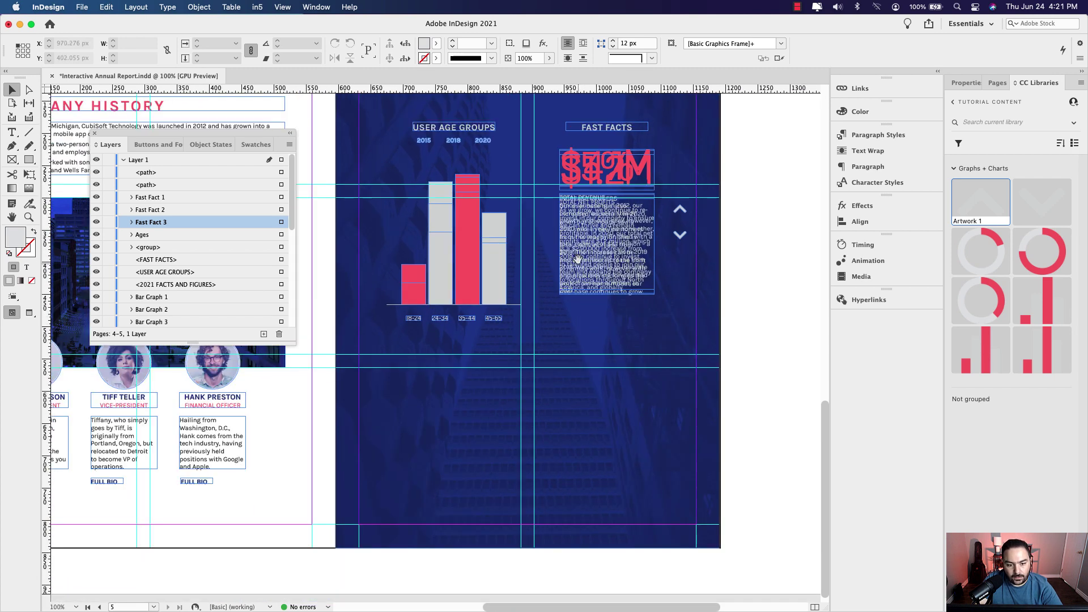
drag(579, 259, 579, 454)
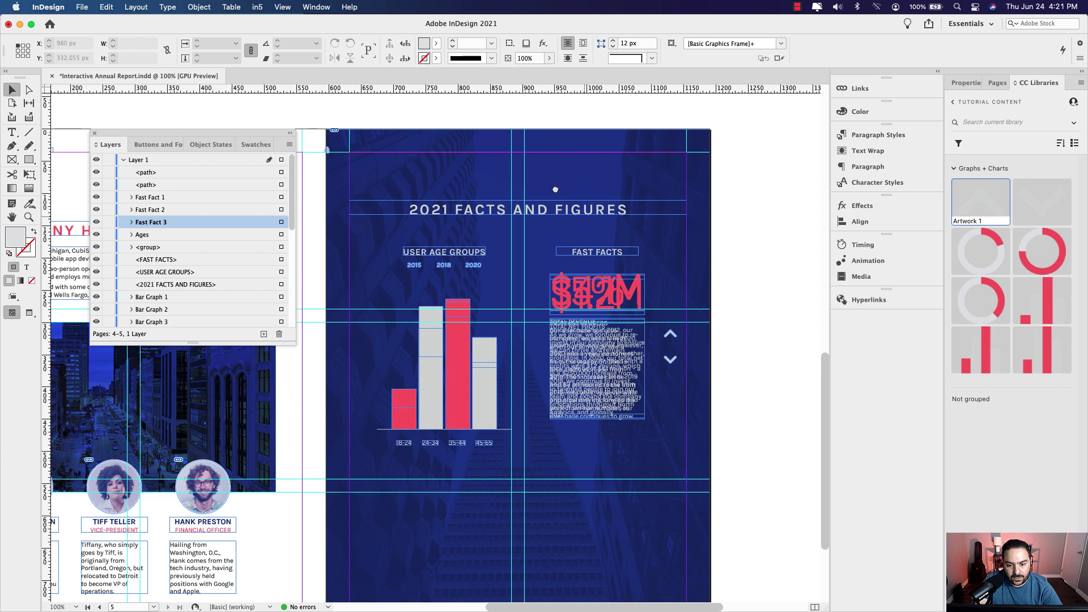
scroll(557, 356, up, 4)
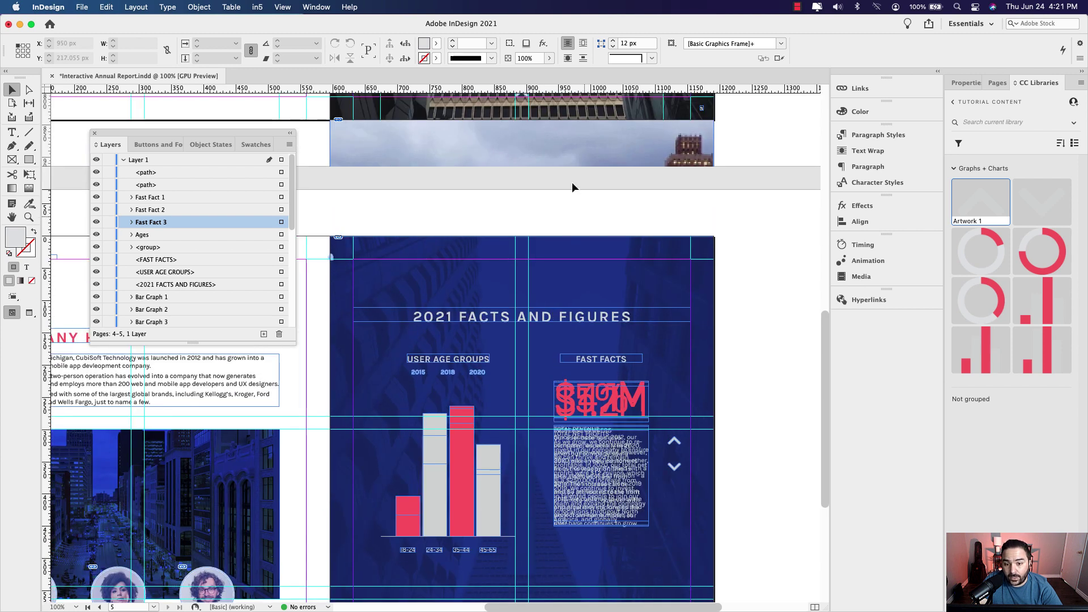
scroll(572, 183, up, 5)
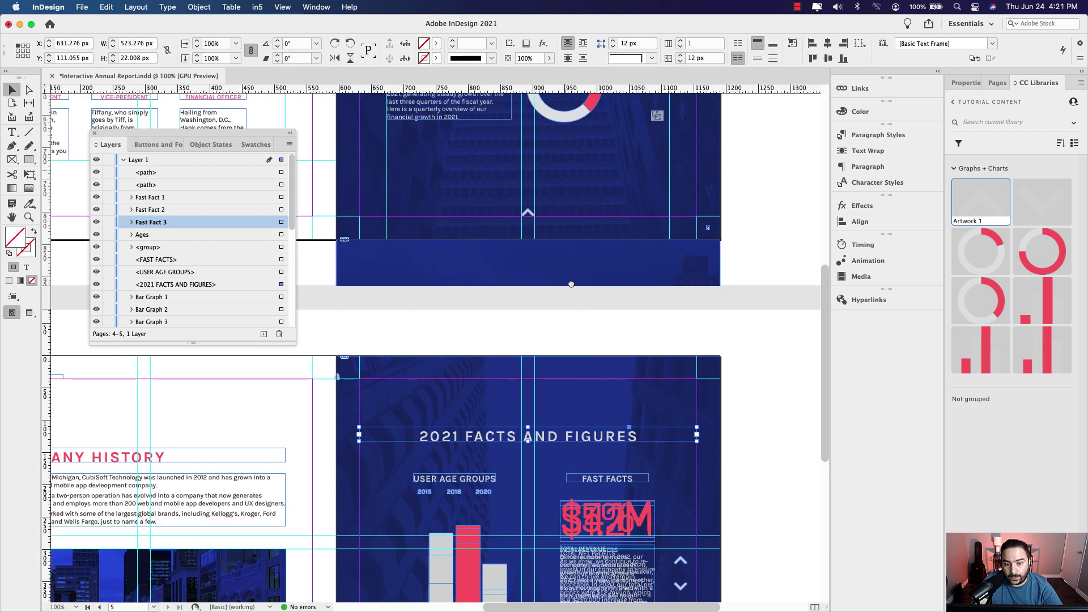
scroll(549, 293, up, 3)
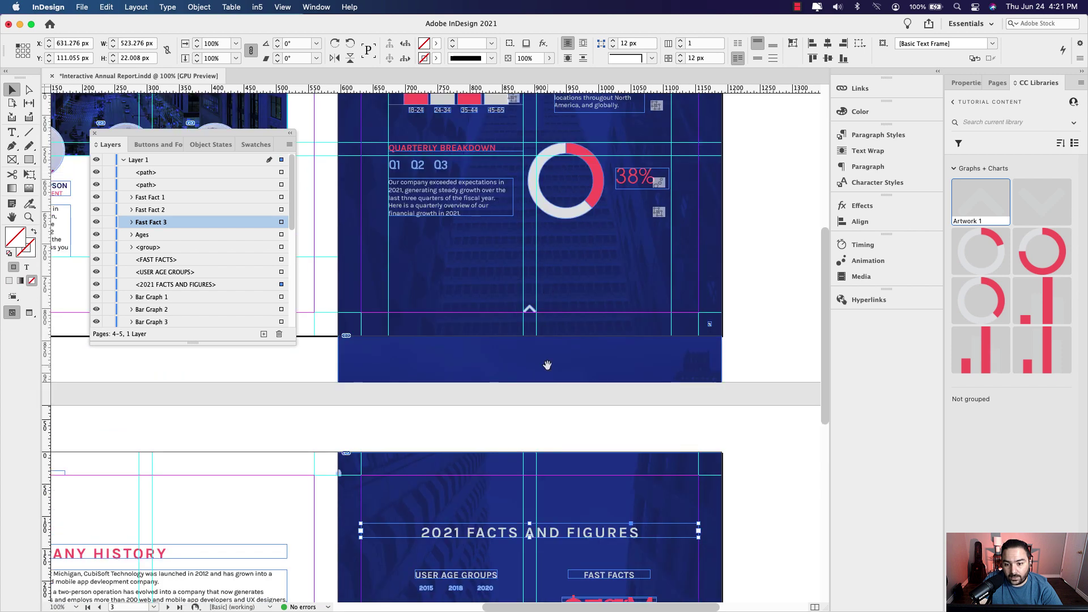
scroll(553, 393, down, 15)
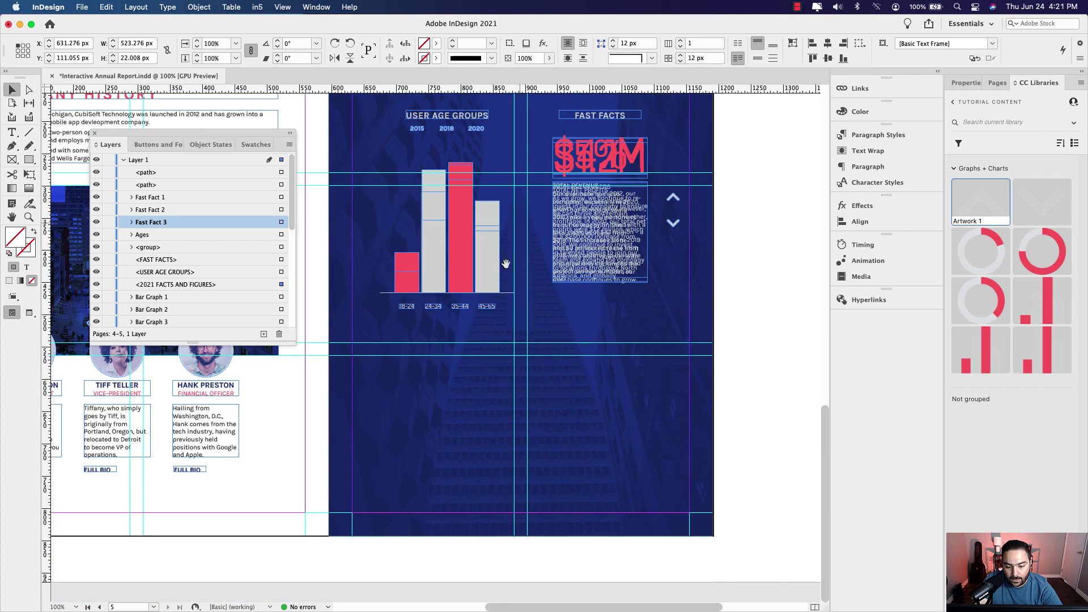
- Place the donut charts Artwork 4, Artwork 5 and Artwork 6 from the library in the page's empty lower area
click(995, 258)
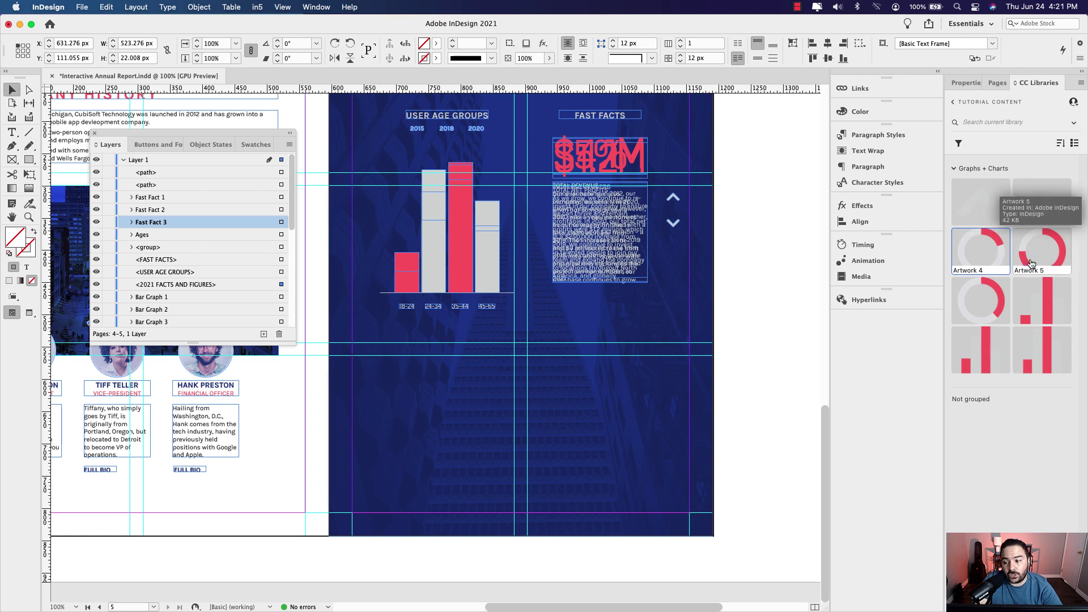
shift+click(993, 294)
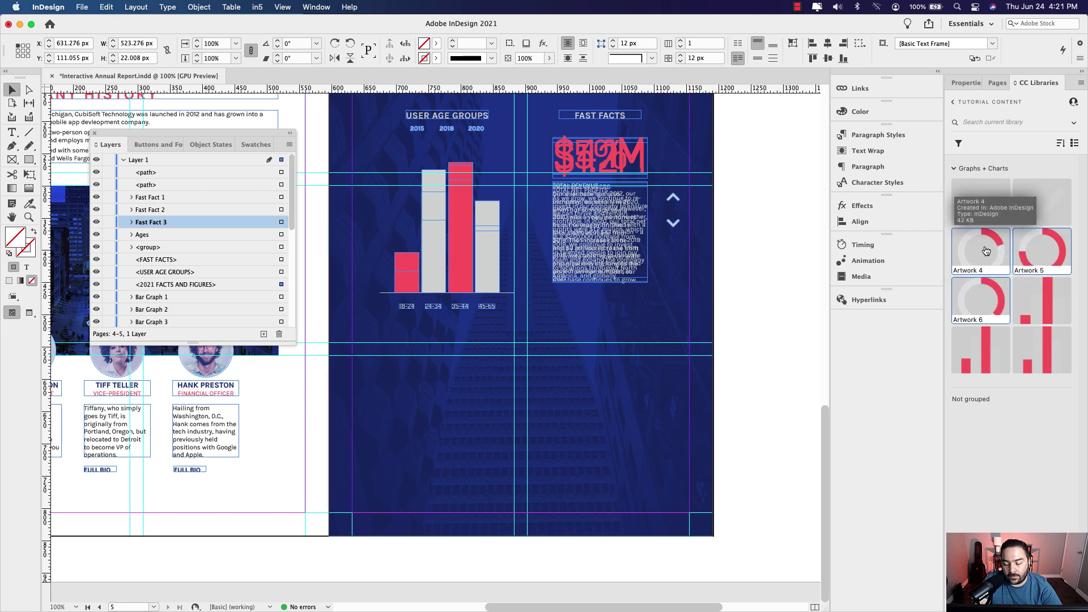
drag(987, 251, 552, 391)
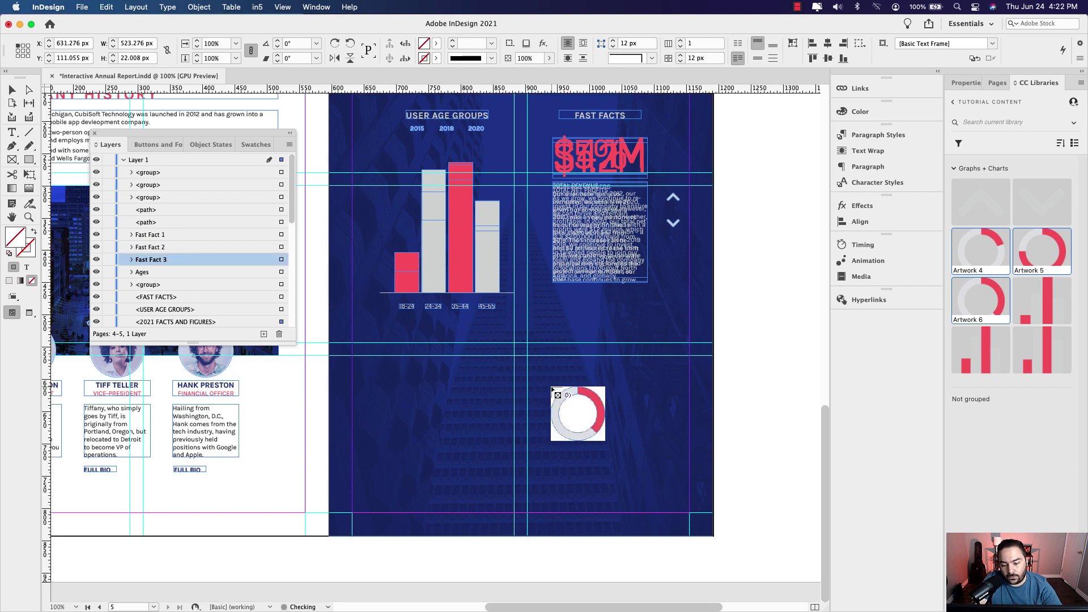
drag(553, 390, 507, 371)
click(507, 372)
click(587, 375)
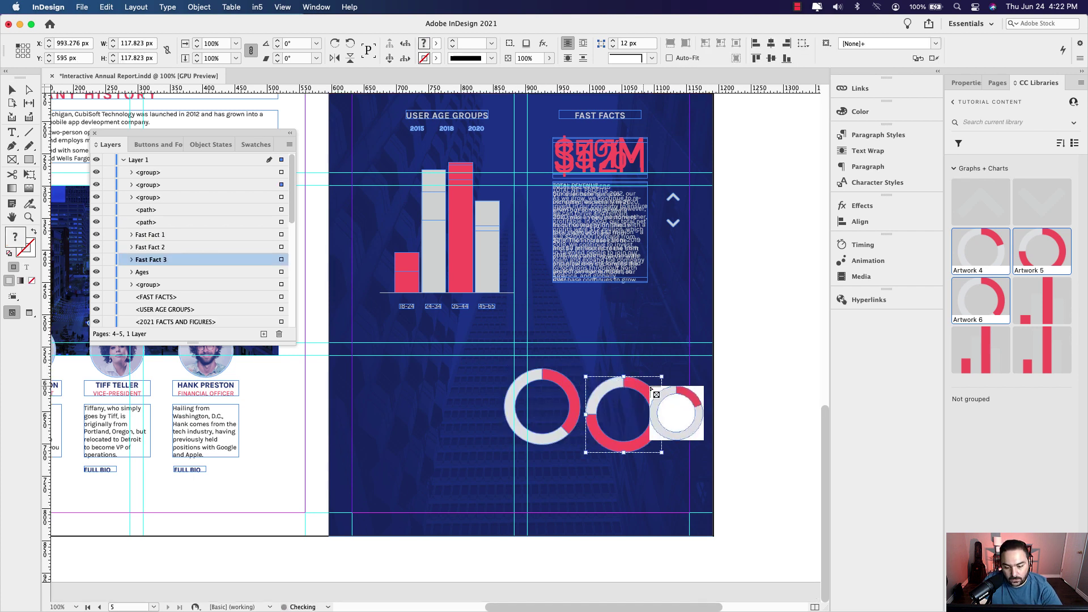
click(683, 387)
- Swap the two rightmost donut charts so the row's red portions run medium, smallest, largest
click(568, 397)
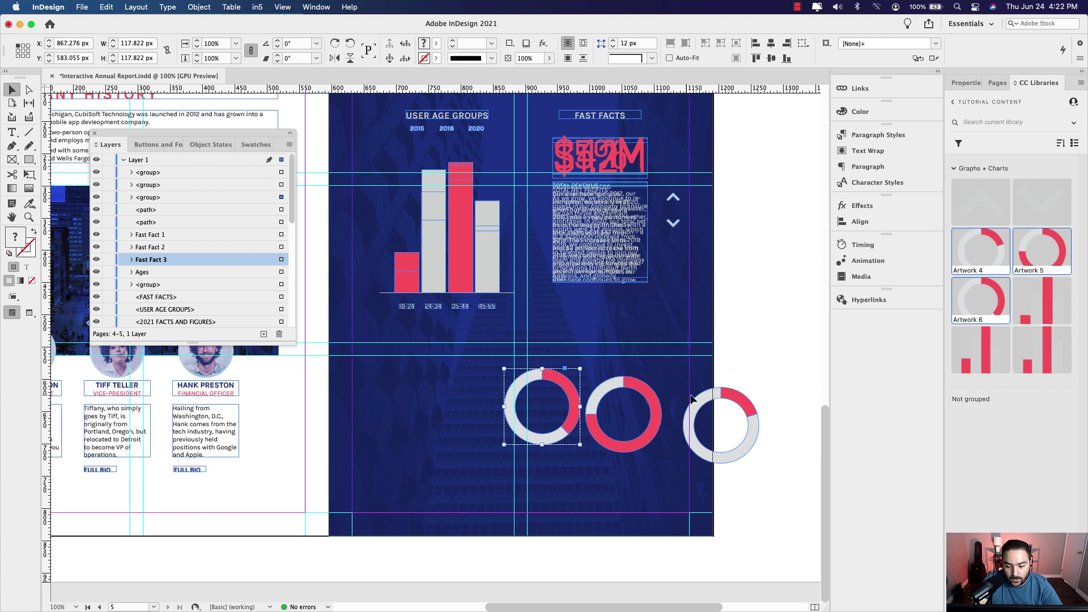
mouse_move(723, 402)
mouse_down()
mouse_move(635, 395)
mouse_move(592, 410)
mouse_move(674, 390)
mouse_move(731, 398)
mouse_up()
drag(614, 410, 641, 378)
drag(697, 388, 696, 381)
- Rename the leftmost donut chart's group as 38% Graph
click(507, 379)
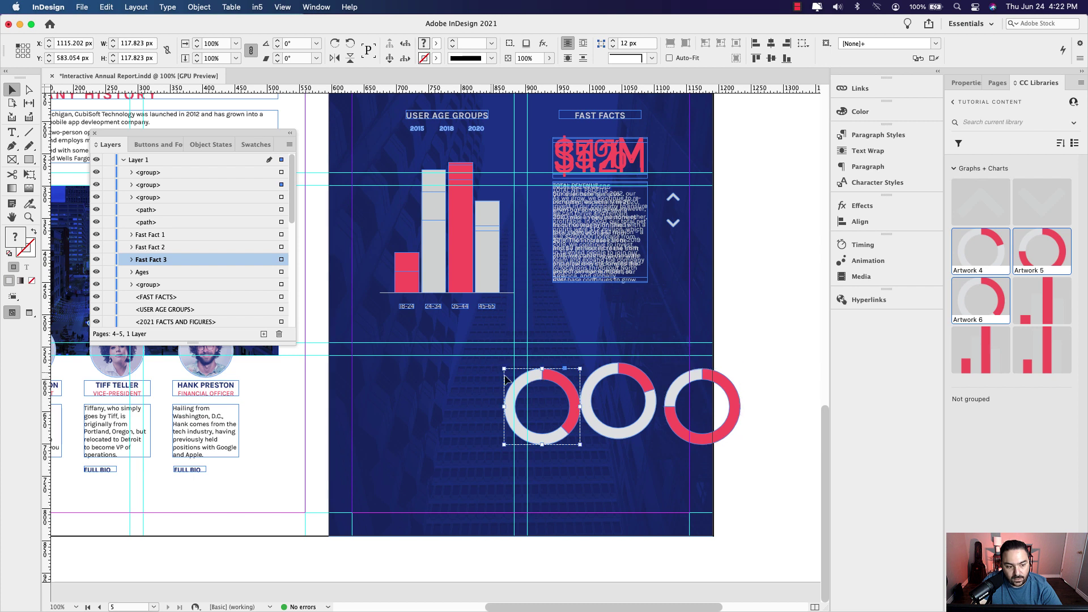
click(149, 173)
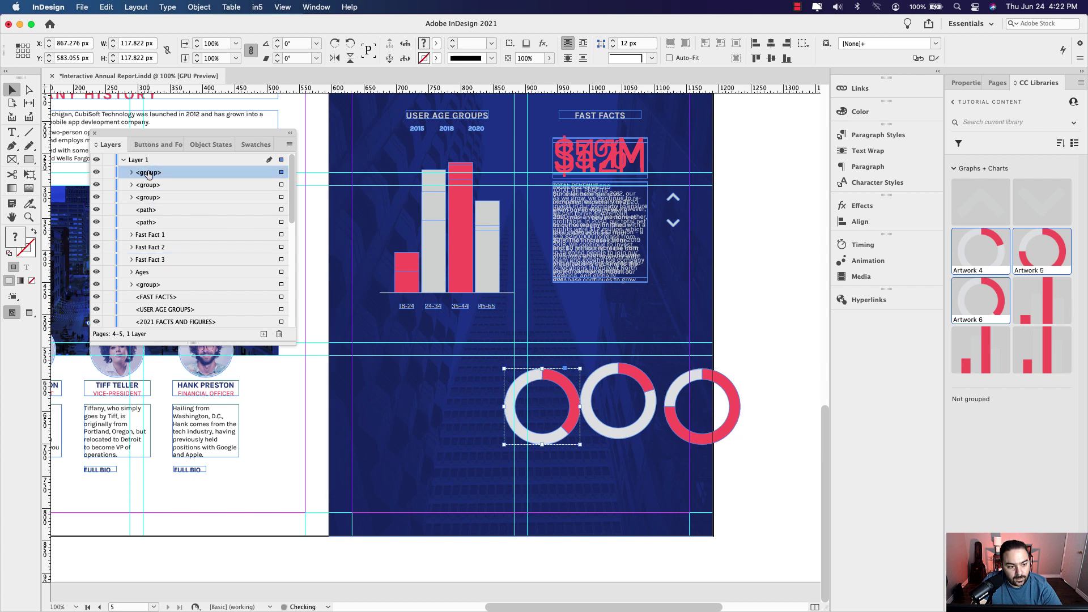
click(148, 173)
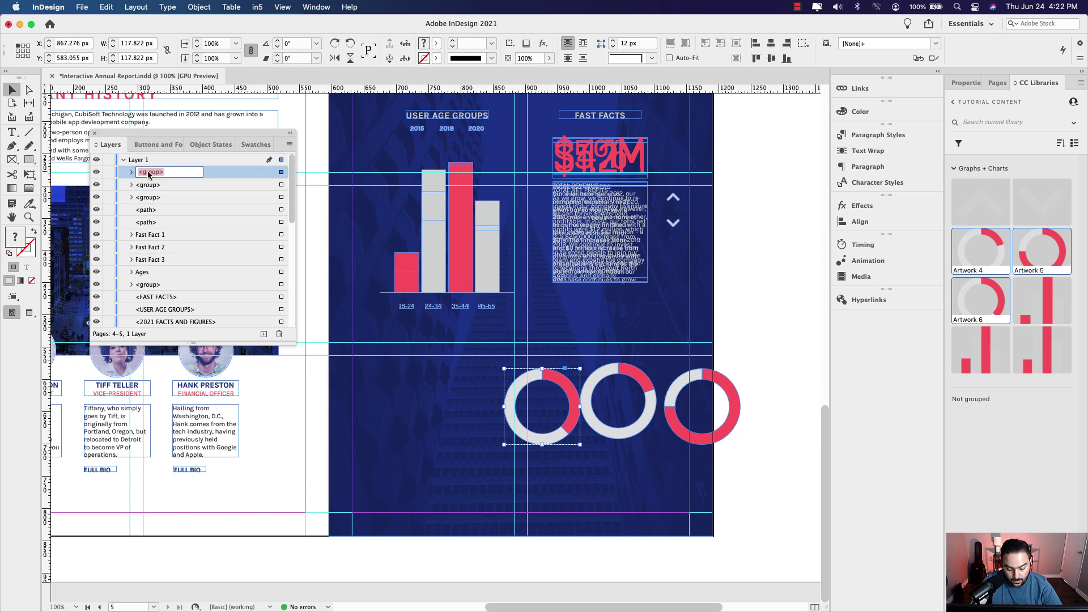
text(38% Graph)
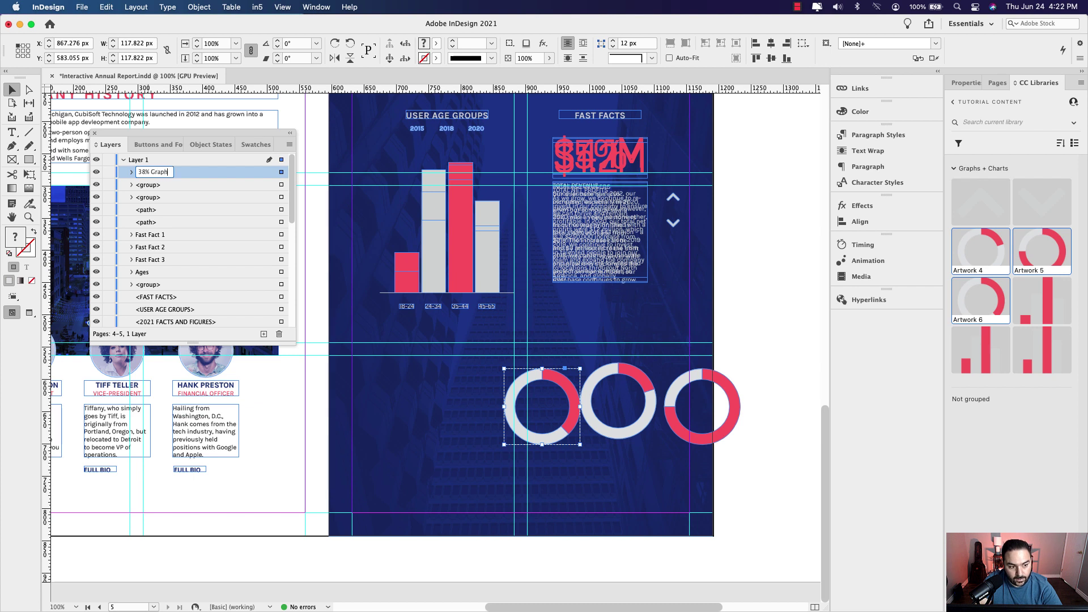
key(Return)
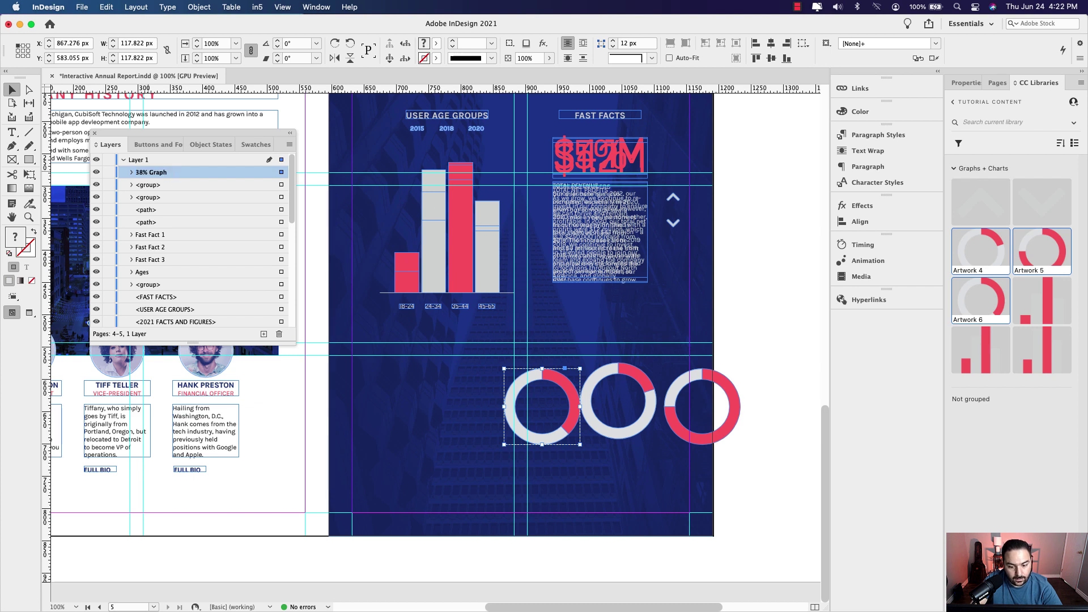
- Rename the middle donut chart's group as 20% Graph
click(642, 384)
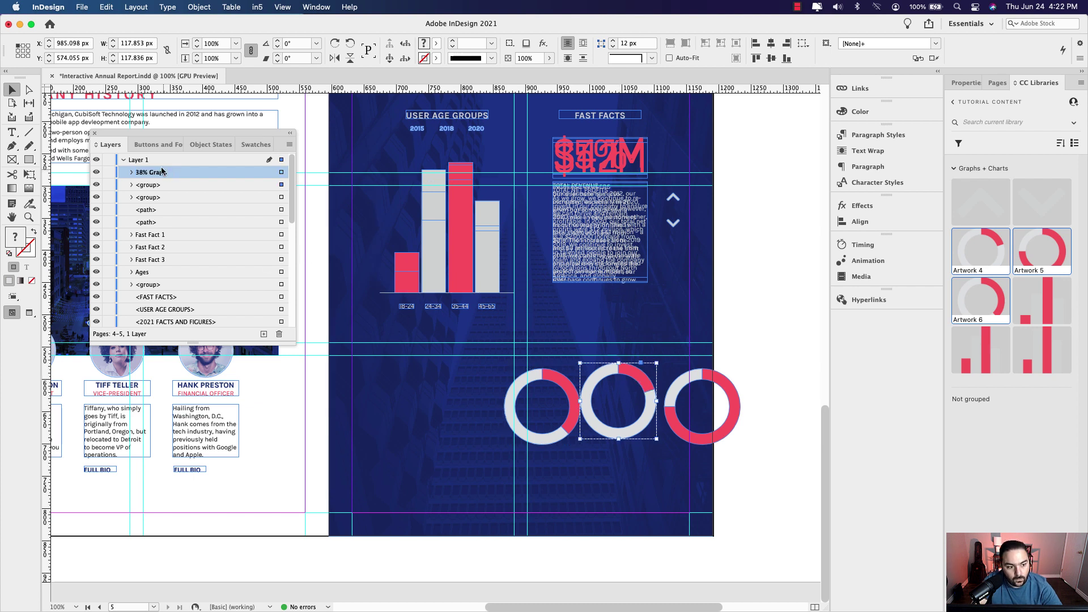
click(152, 188)
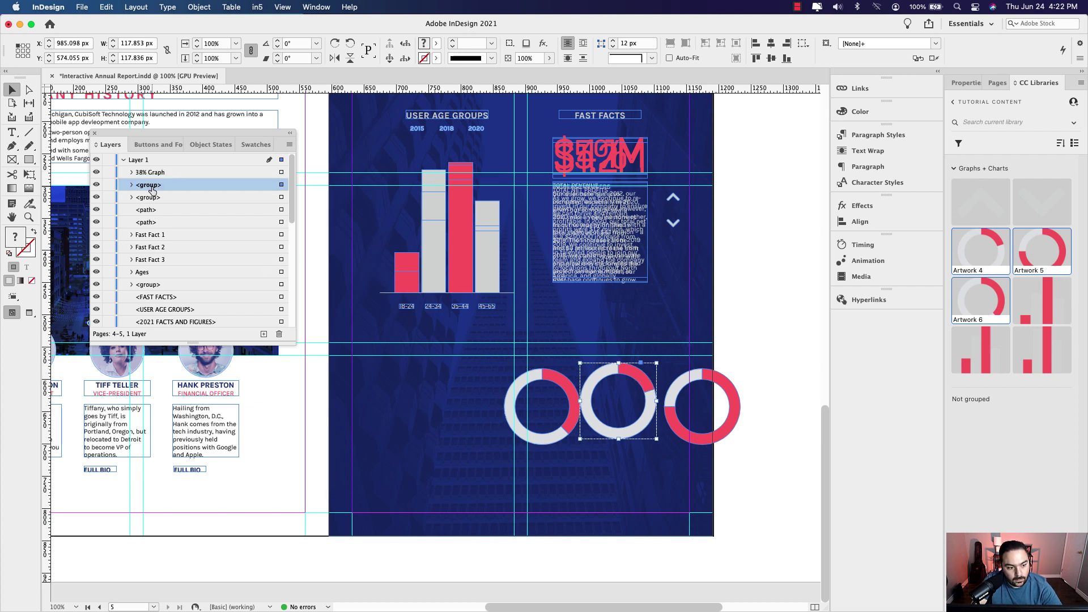
click(152, 186)
text(20)
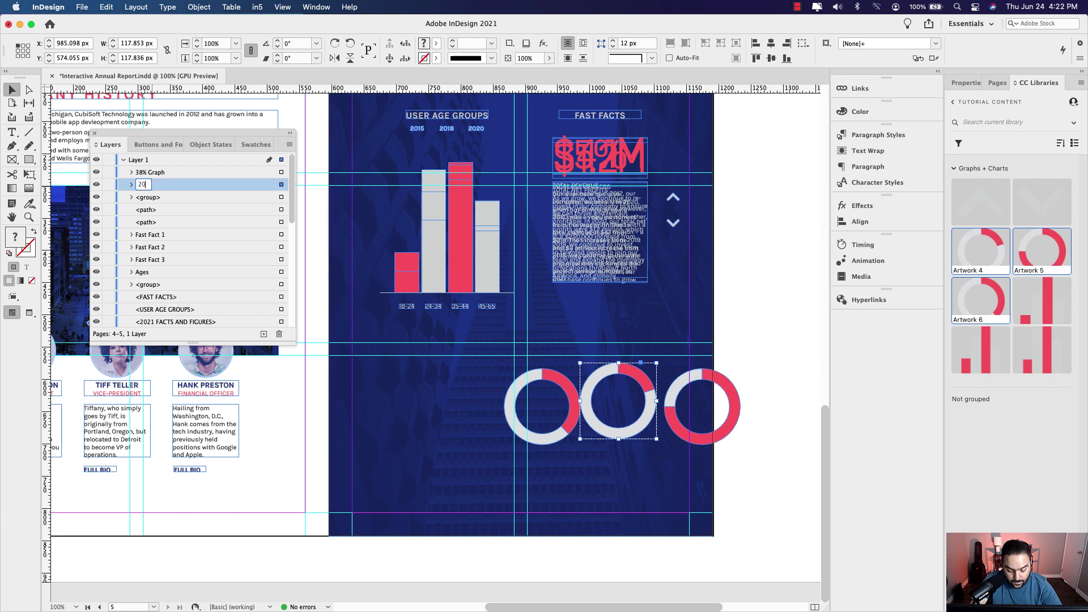
text(%)
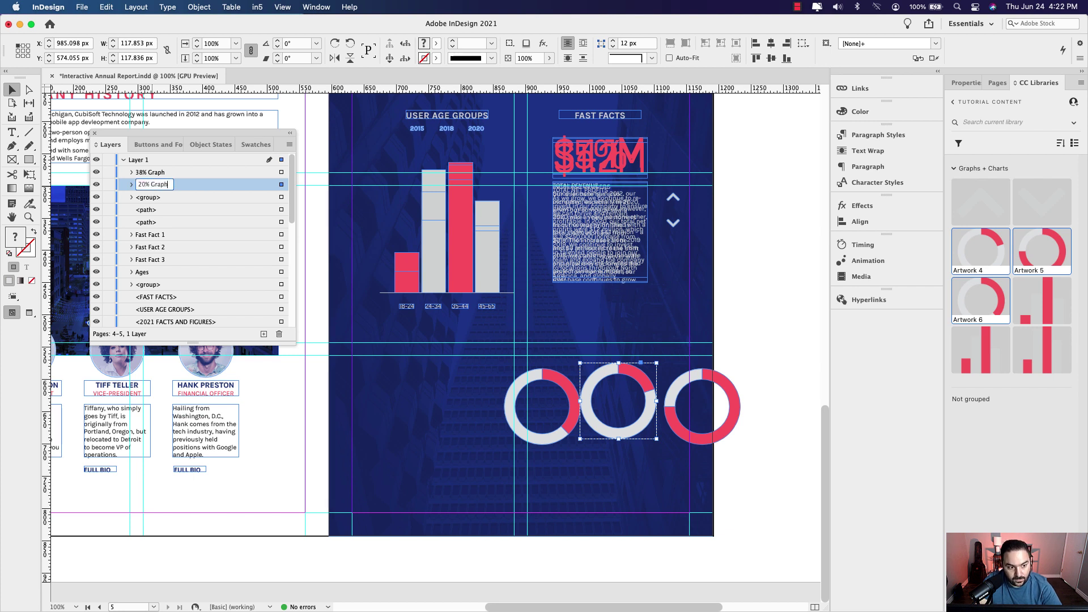
text( Graph)
- Rename the rightmost donut chart's group as 75% Graph
click(154, 198)
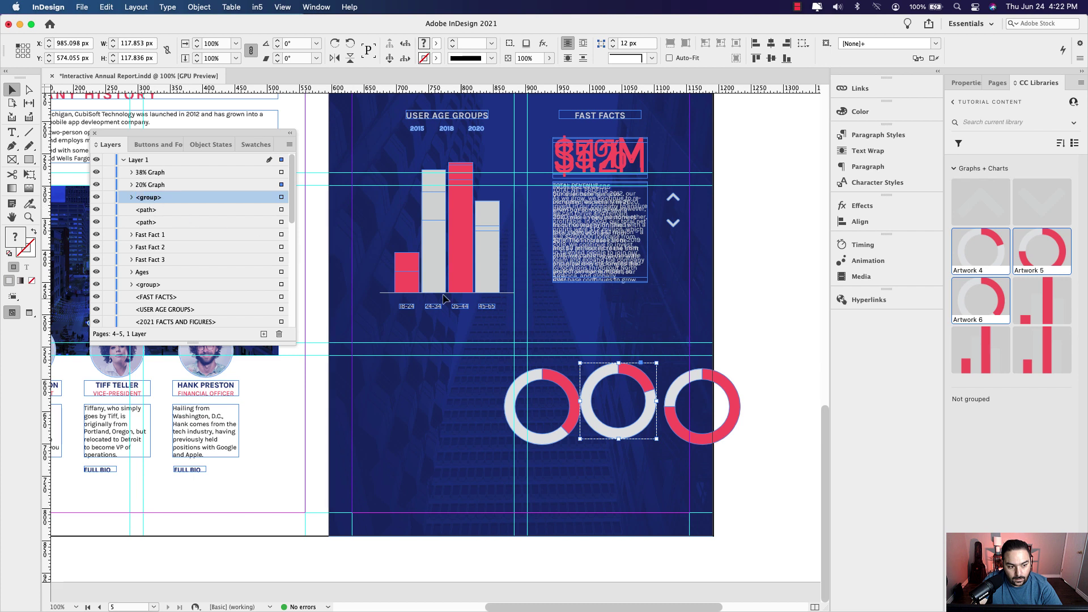
click(703, 384)
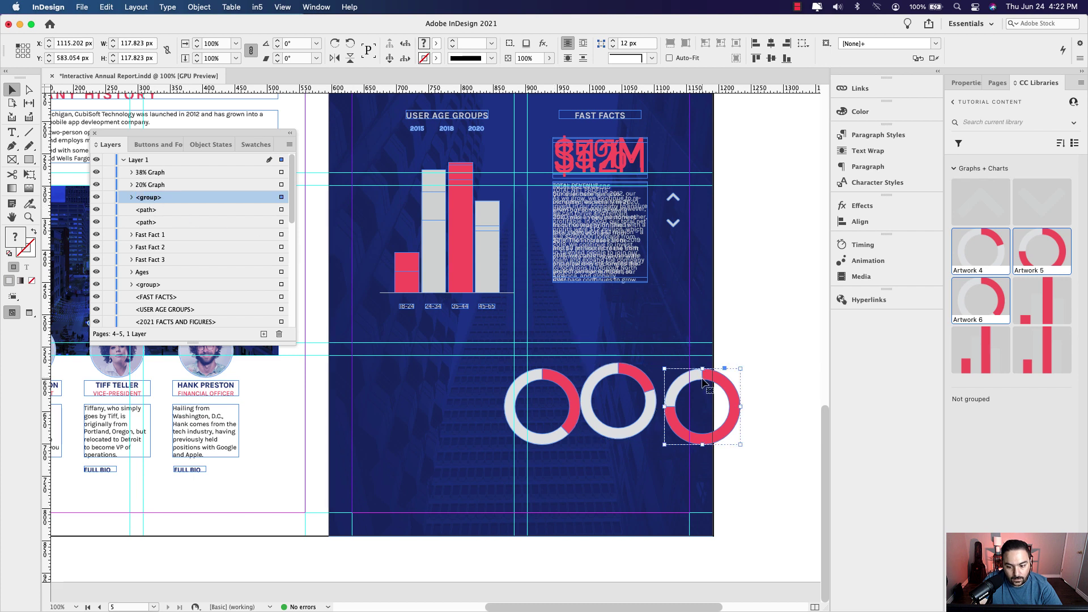
click(148, 201)
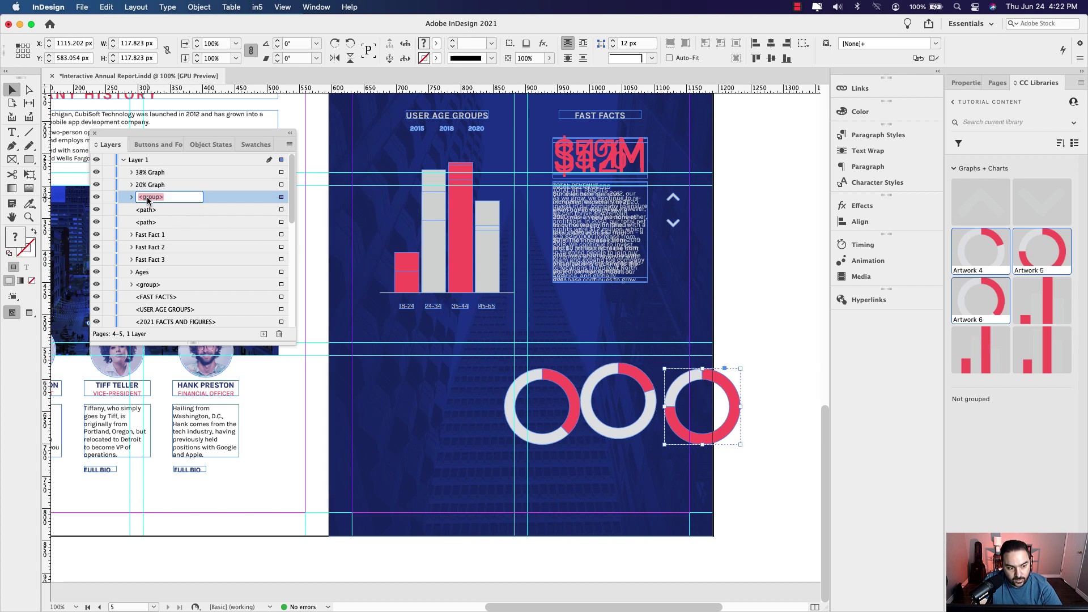
text(75% Graph)
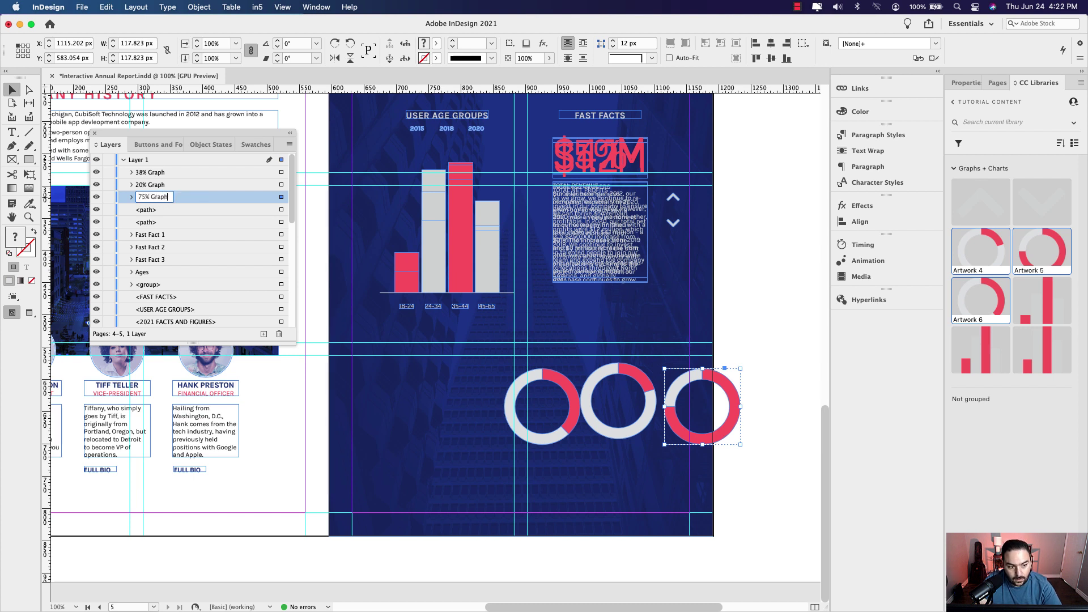
key(Return)
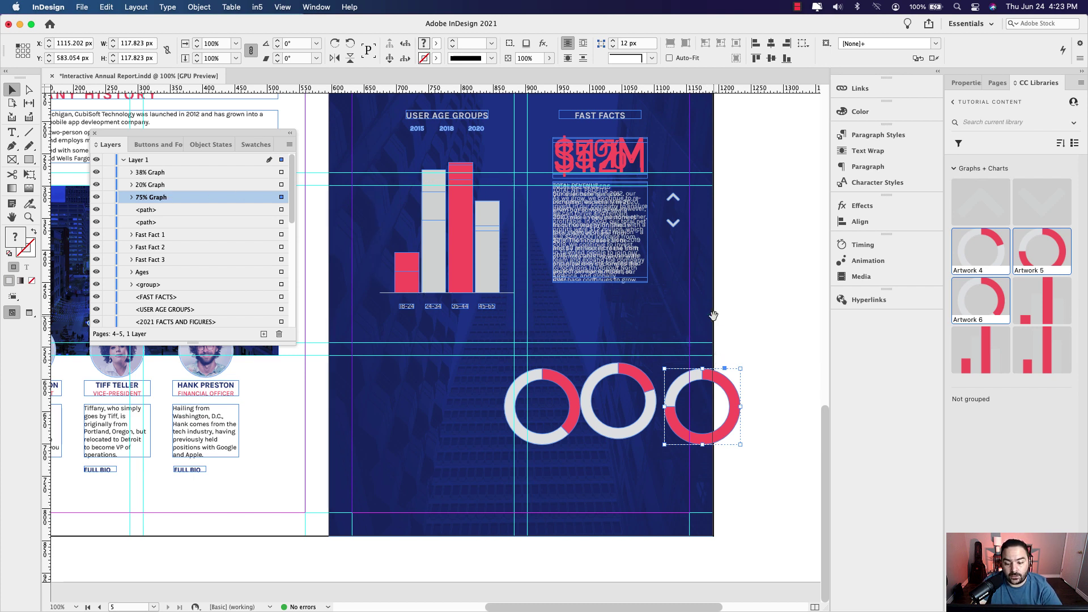
- Stack the three donut charts by aligning their horizontal and vertical centers, and move the stack to about X 903, Y 602 px
drag(715, 316, 660, 284)
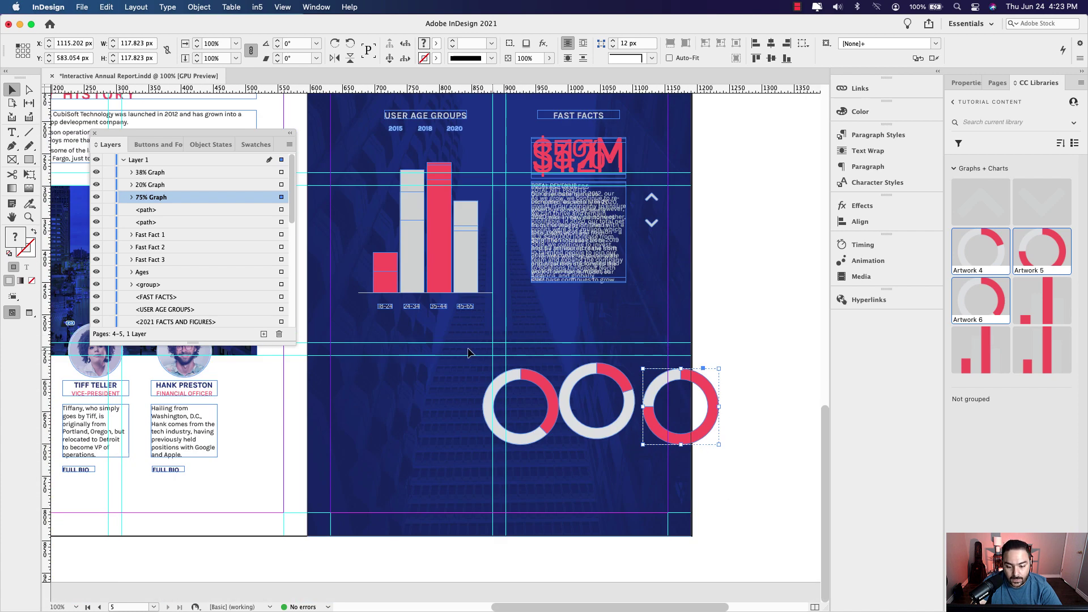
drag(468, 352, 726, 472)
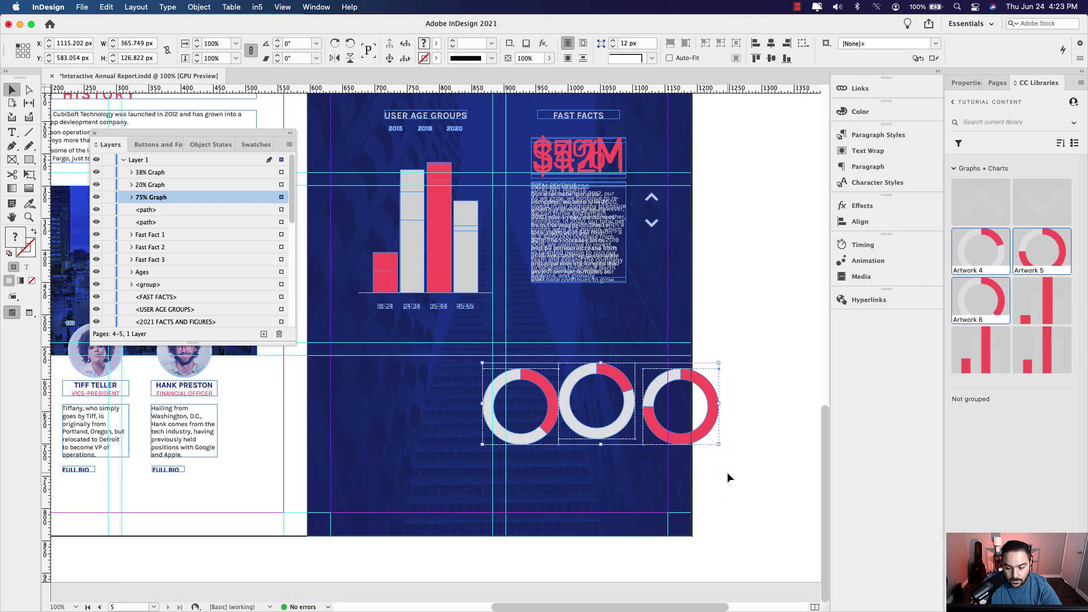
click(771, 43)
click(771, 58)
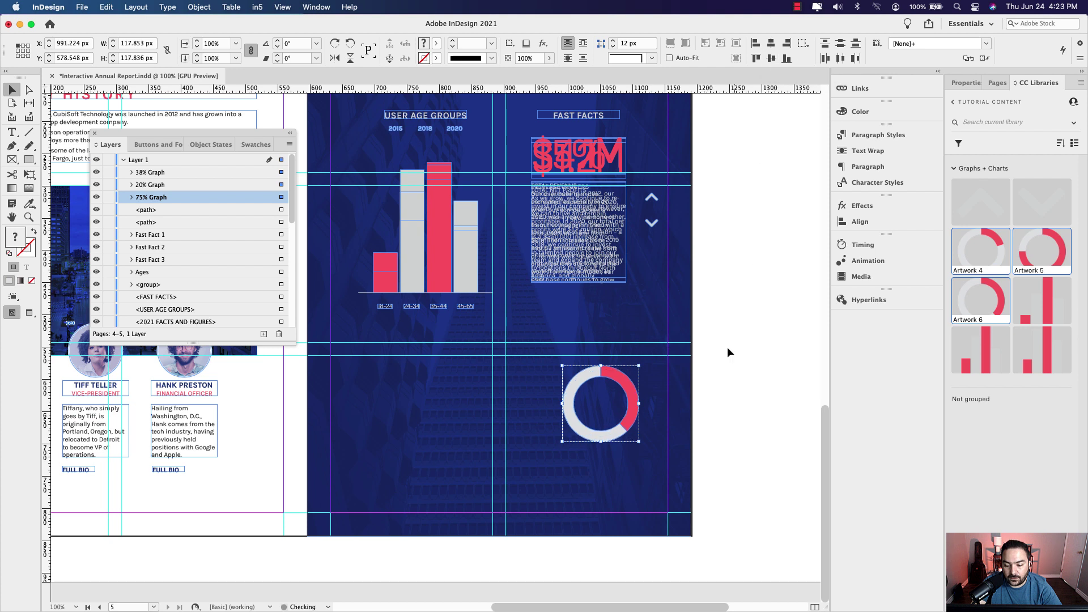
drag(628, 390, 574, 405)
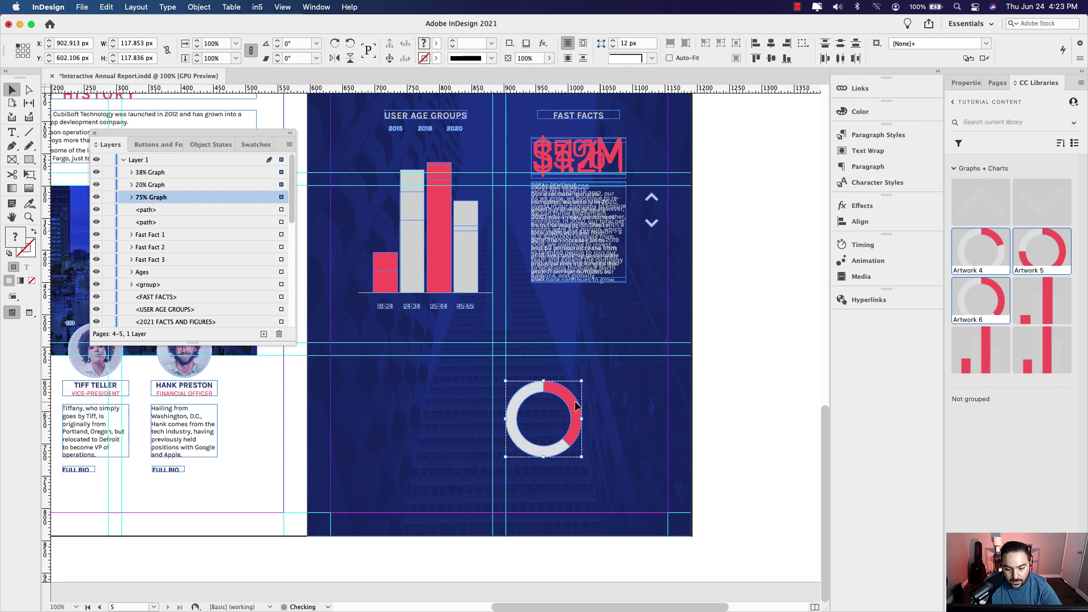
- Hide and reshow the 38% and 20% graphs to check that each donut chart sits in the stack
scroll(588, 393, left, 5)
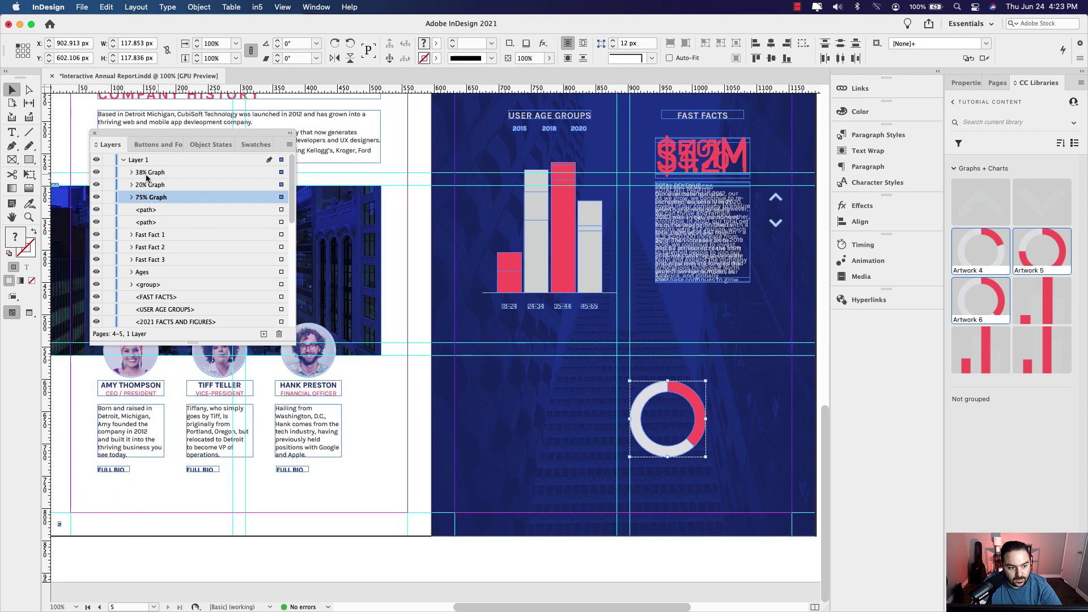
click(97, 172)
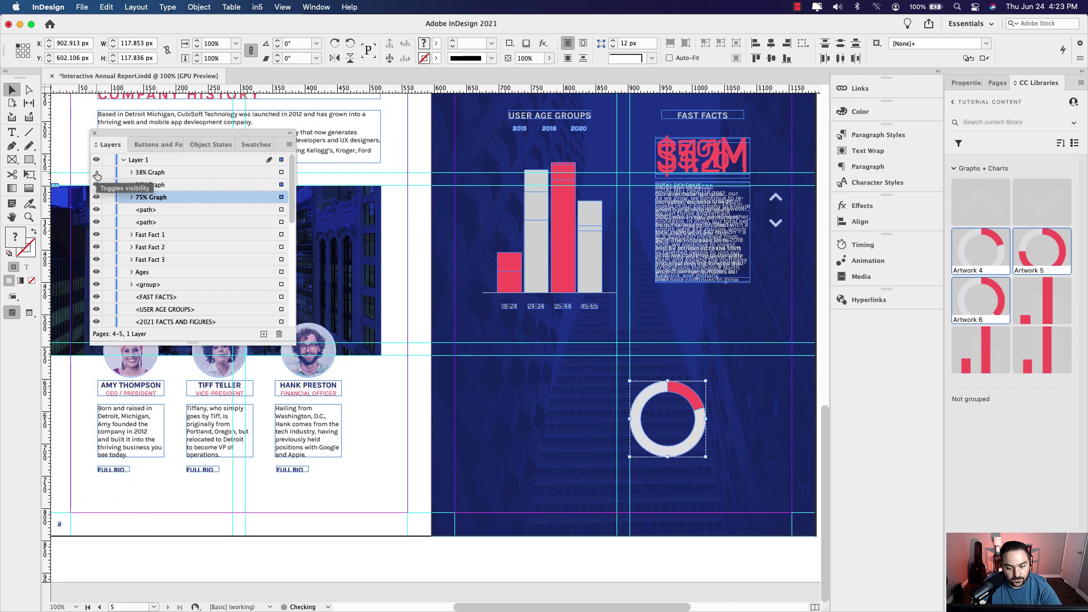
click(97, 185)
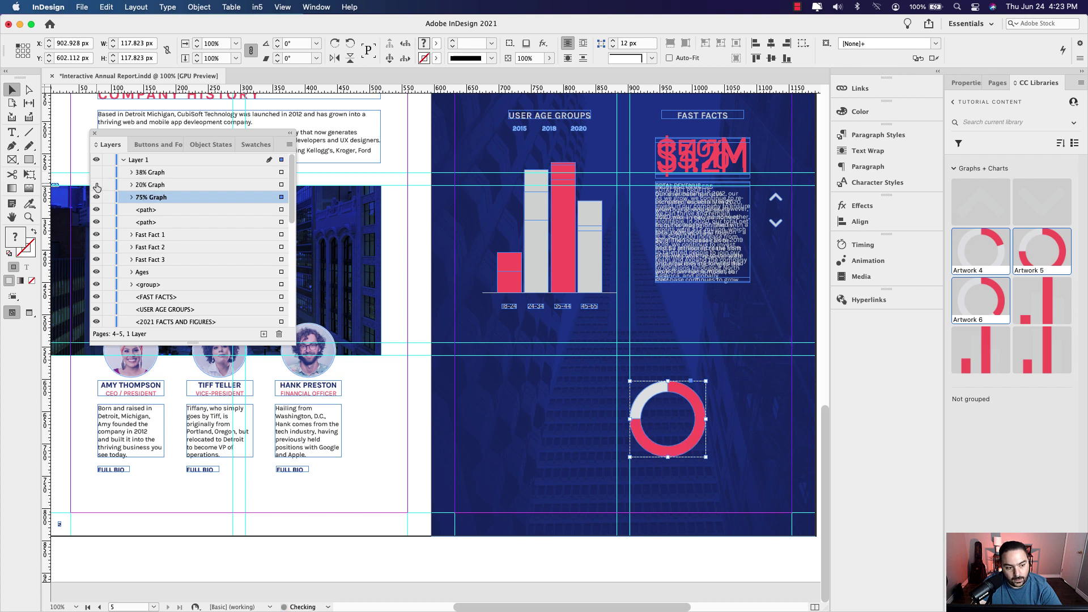
click(96, 185)
click(97, 172)
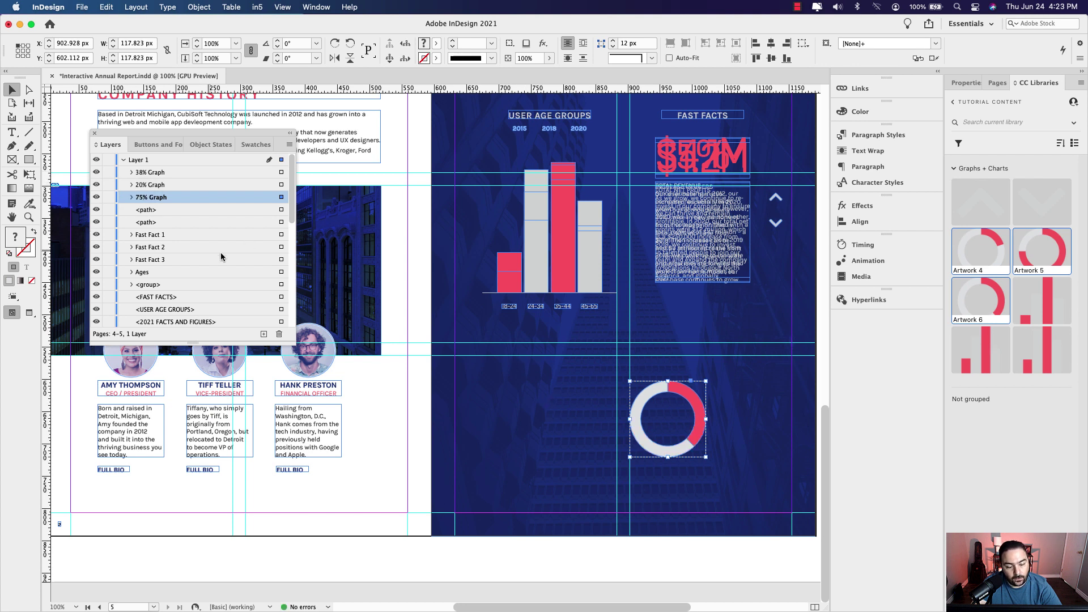
- Go to the QUARTERLY BREAKDOWN section on the page above and select its heading
scroll(503, 275, up, 5)
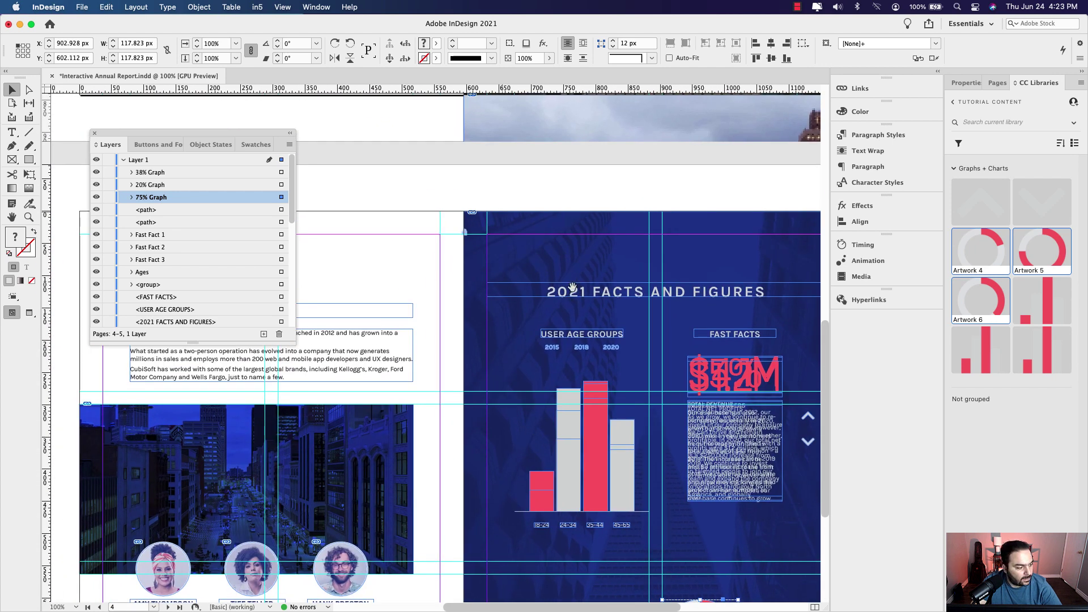
click(564, 276)
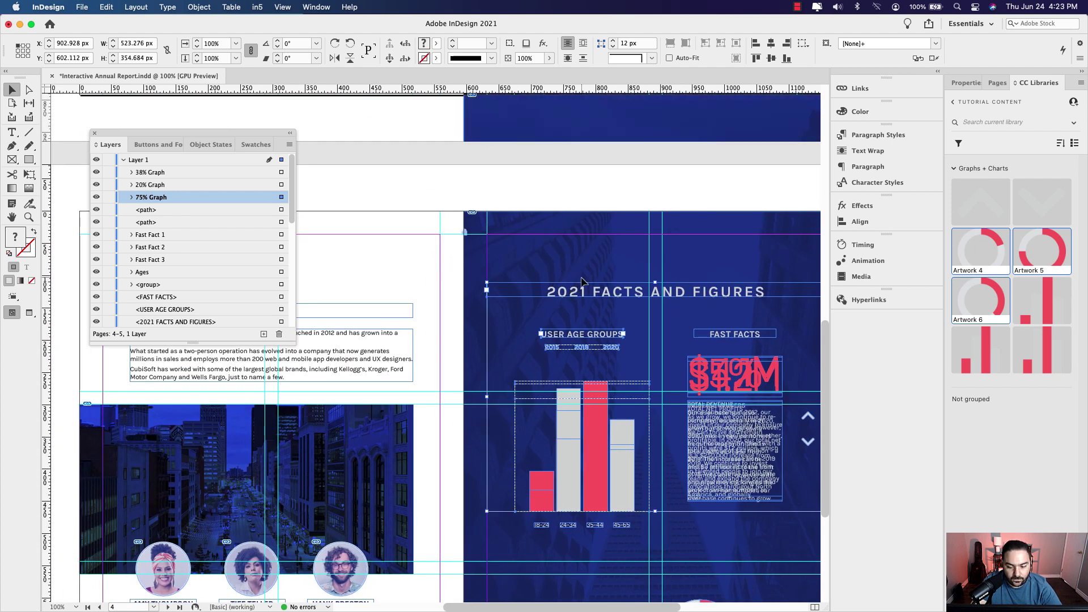
scroll(561, 272, up, 5)
scroll(556, 267, up, 5)
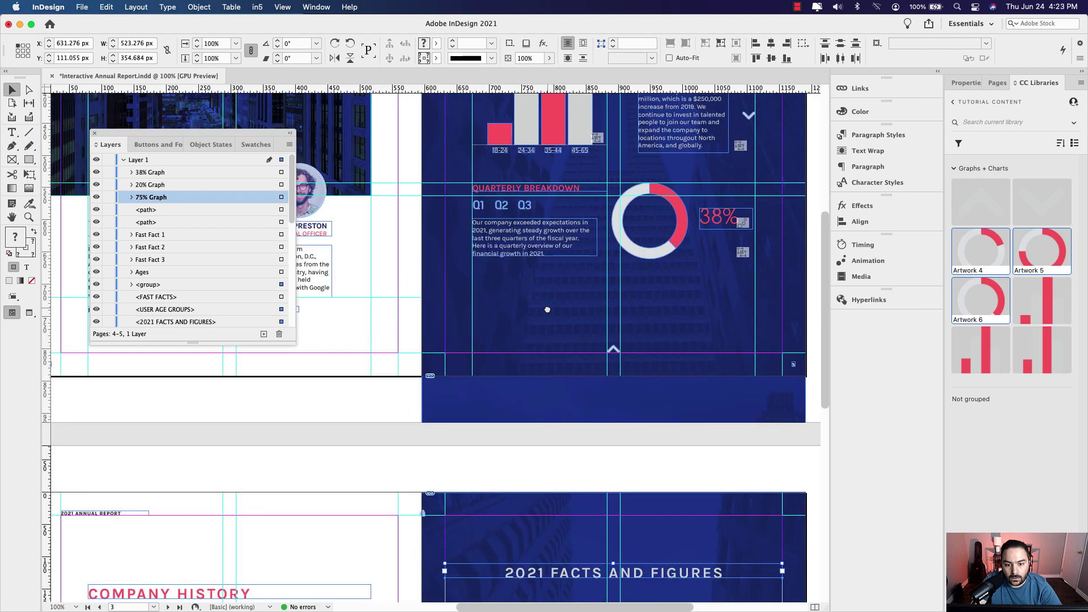
drag(548, 309, 523, 300)
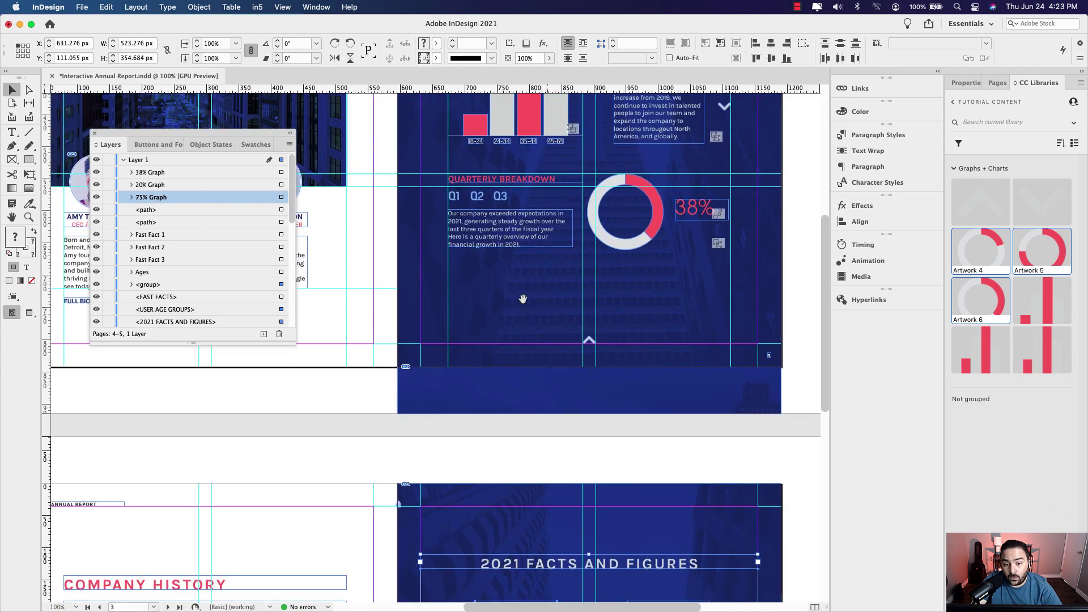
click(486, 179)
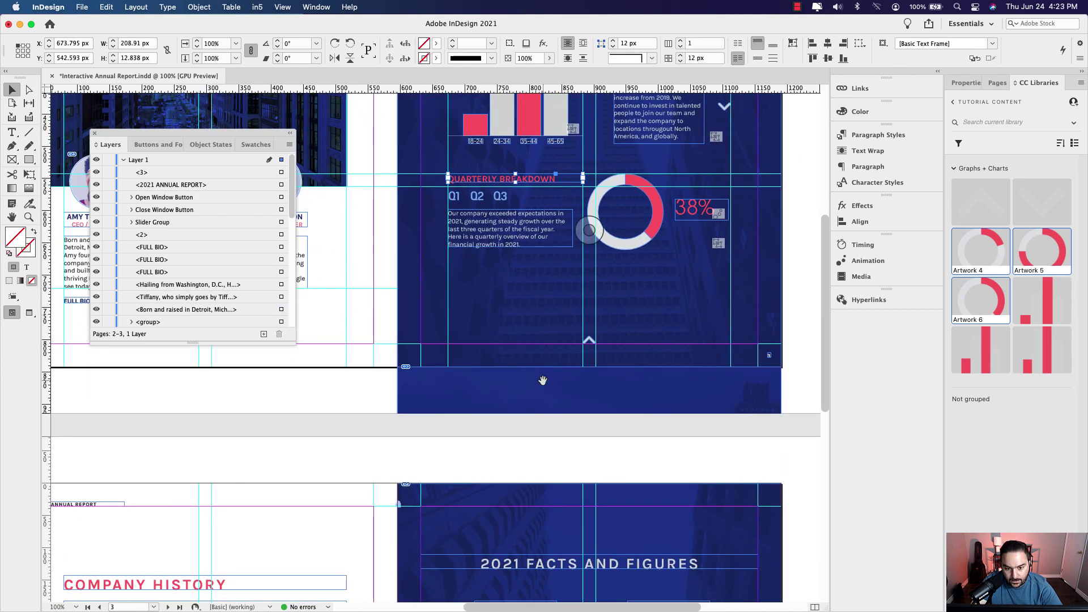
scroll(543, 381, down, 10)
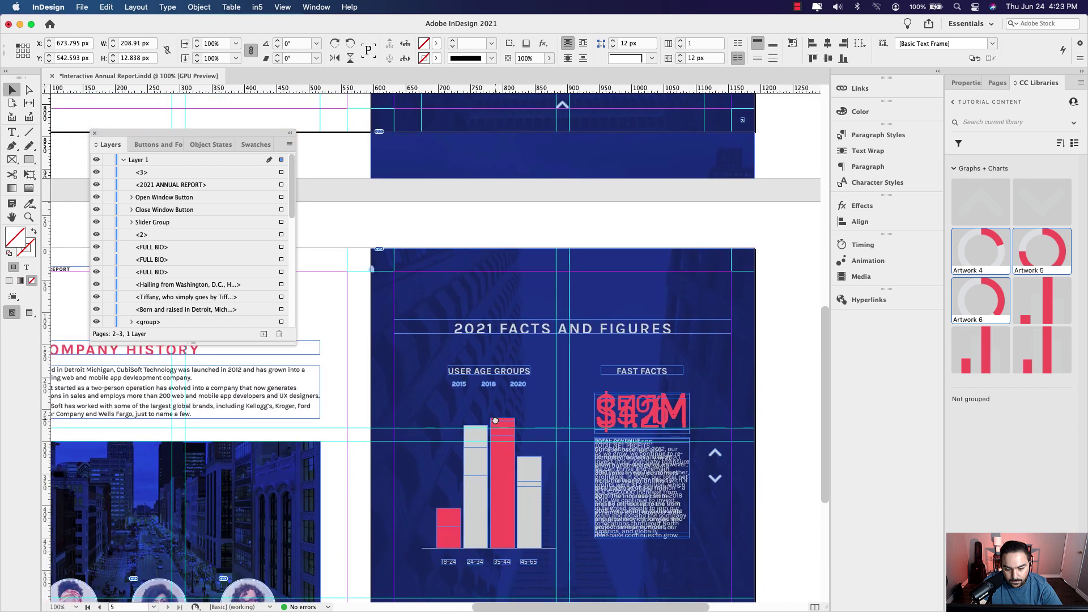
scroll(495, 421, down, 8)
scroll(465, 262, up, 18)
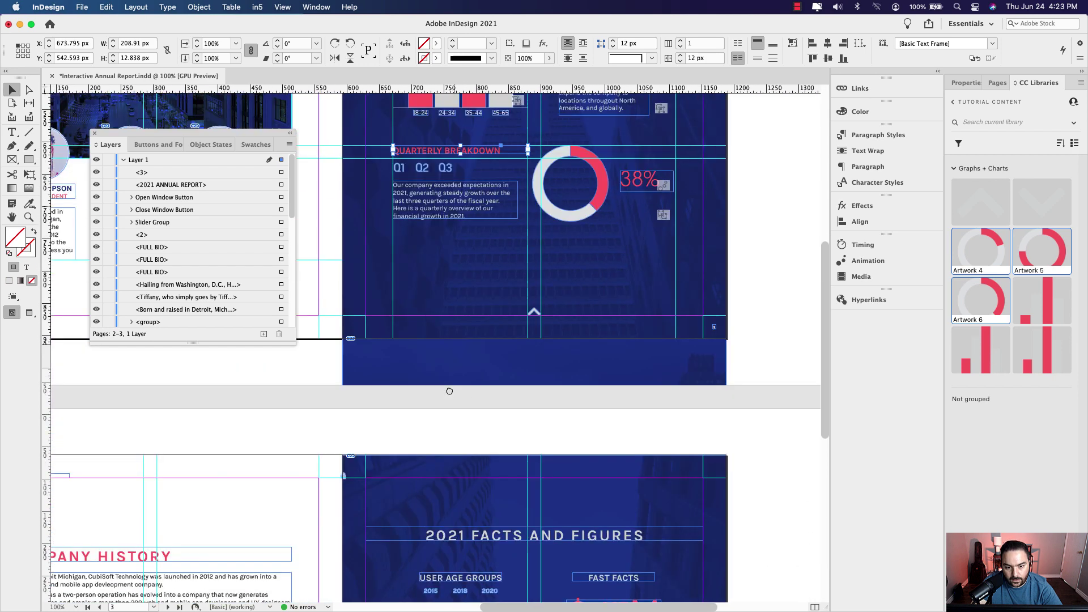
drag(360, 168, 445, 170)
key(super+z)
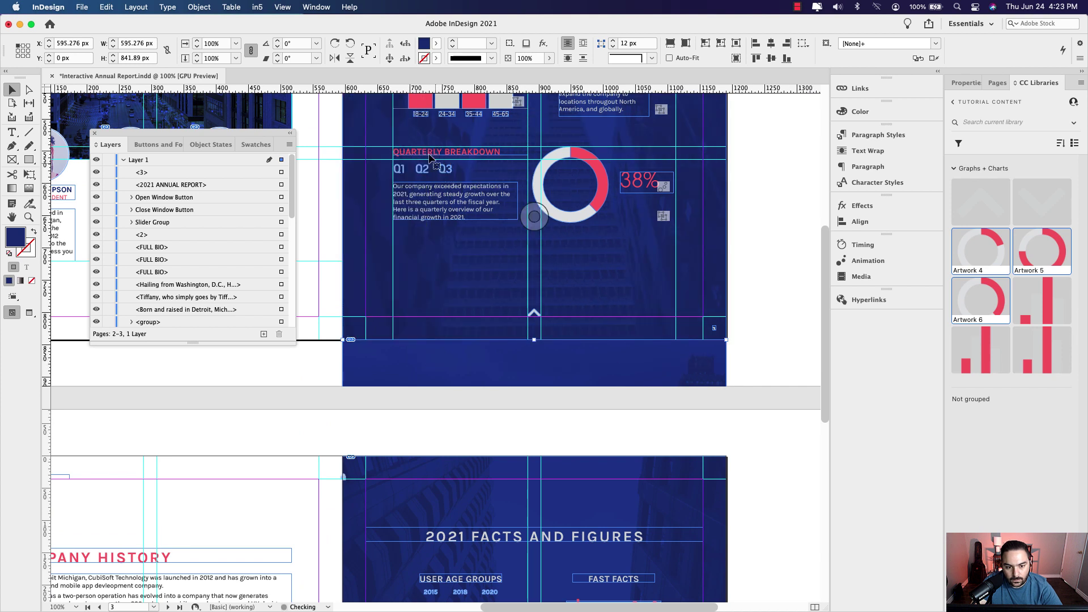
- Copy the QUARTERLY BREAKDOWN heading, the Q1, Q2 and Q3 buttons and the paragraph, and paste them in place on page 5
click(422, 173)
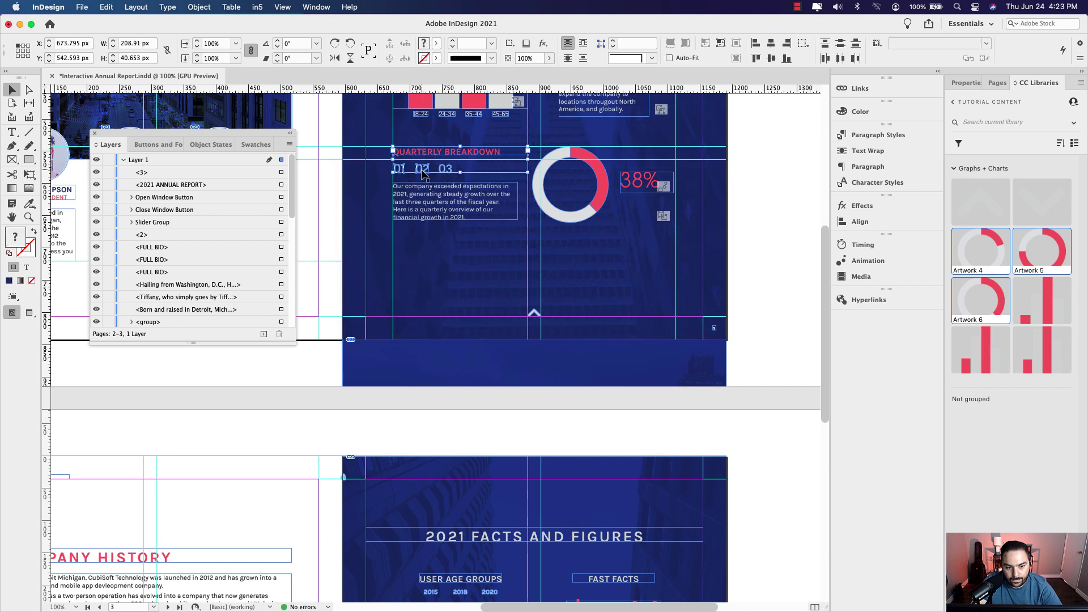
scroll(522, 421, down, 2)
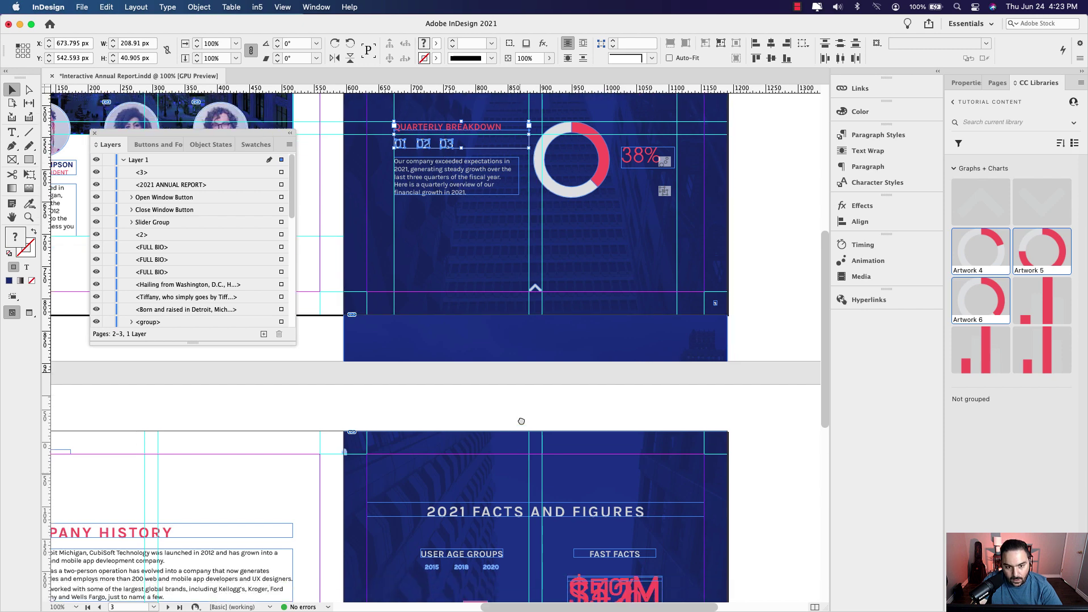
scroll(522, 421, down, 2)
shift+click(471, 153)
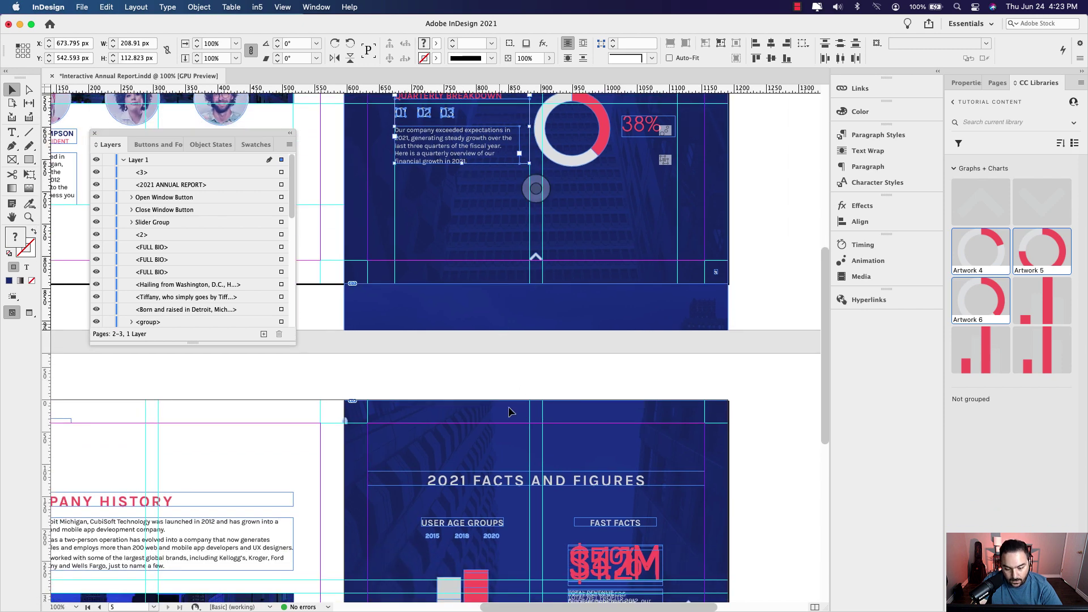
scroll(509, 413, down, 15)
key(super+shift+a)
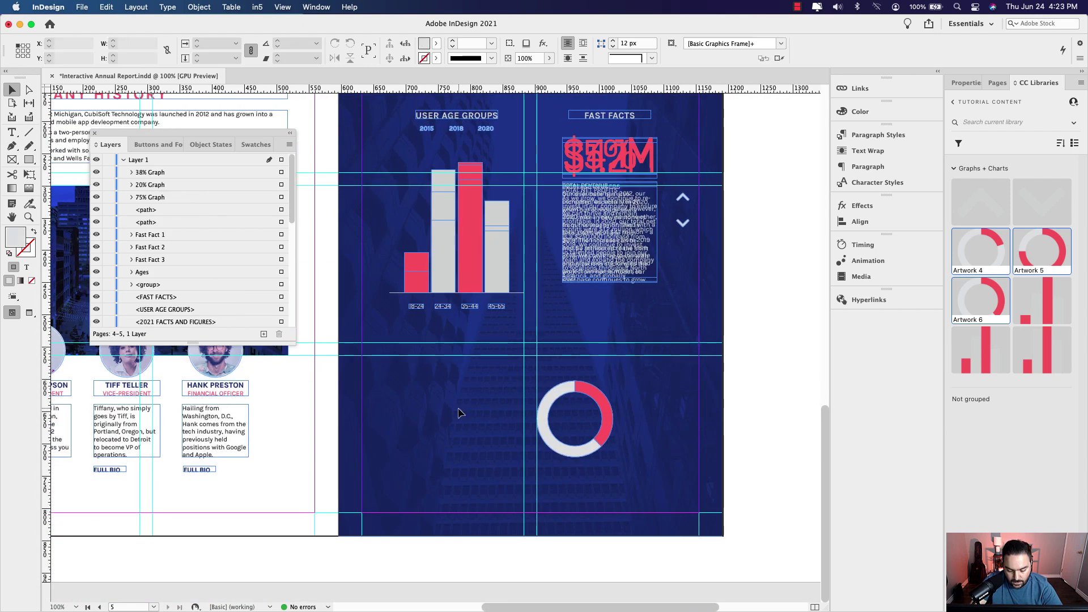
key(super+alt+shift+v)
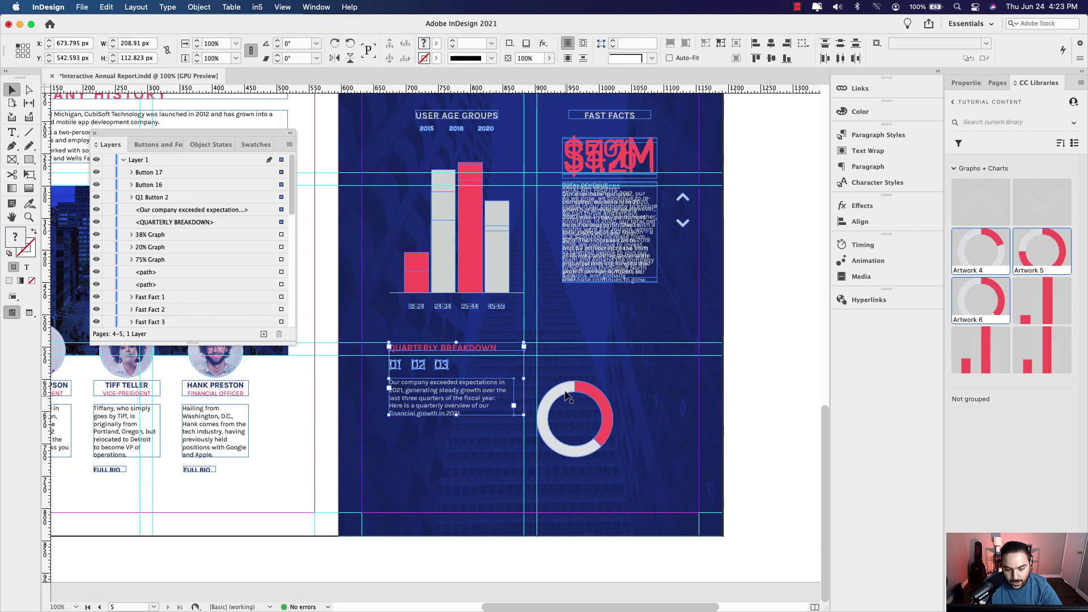
- Move the stacked donut charts up level with the QUARTERLY BREAKDOWN heading, at about X 903, Y 543 px
click(566, 395)
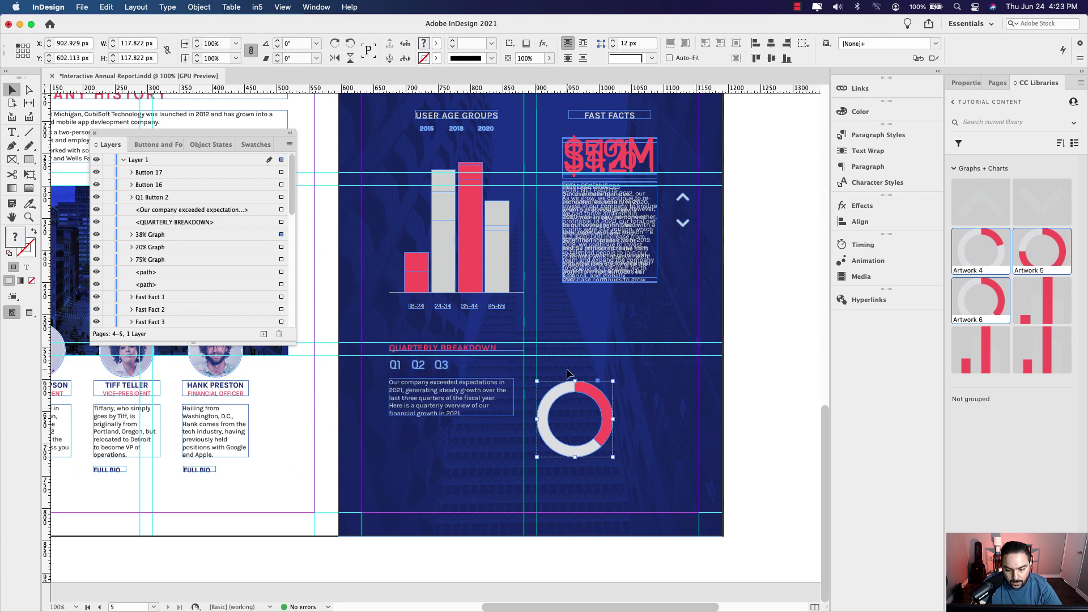
mouse_move(568, 374)
mouse_down()
mouse_move(573, 408)
mouse_move(564, 369)
mouse_up()
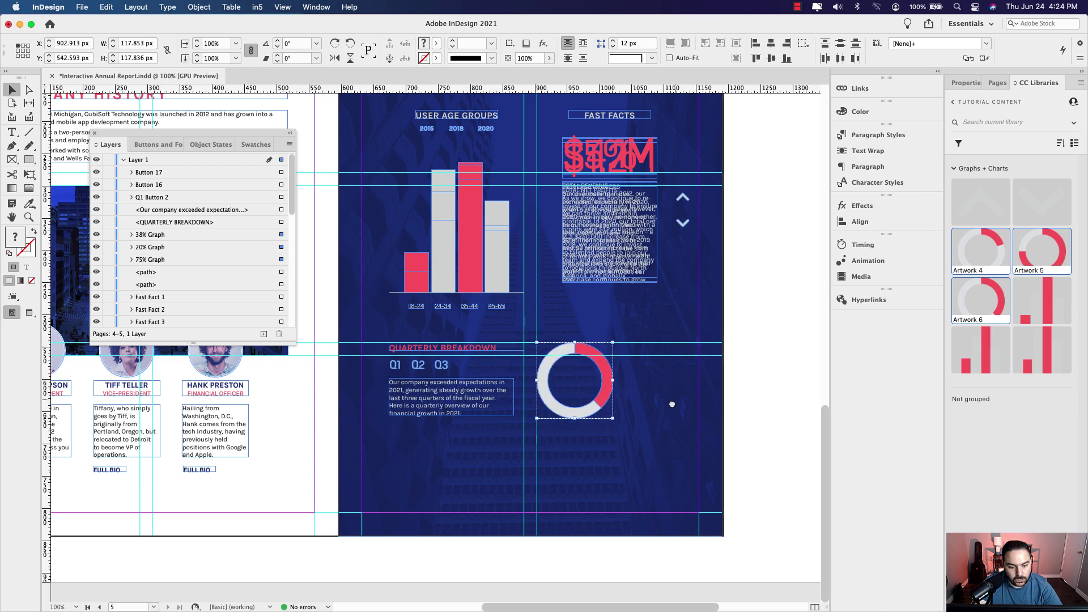
drag(673, 404, 629, 432)
click(696, 403)
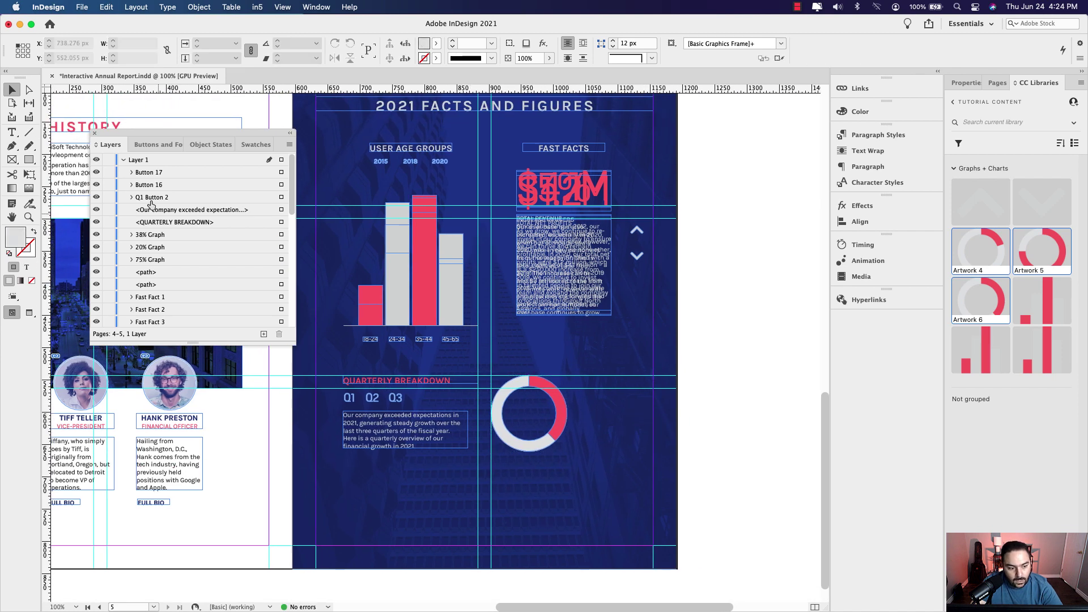
- Add a 20% figure below the donut charts in the Percent Figures style and fit its text frame to the content
click(13, 132)
drag(526, 471, 586, 494)
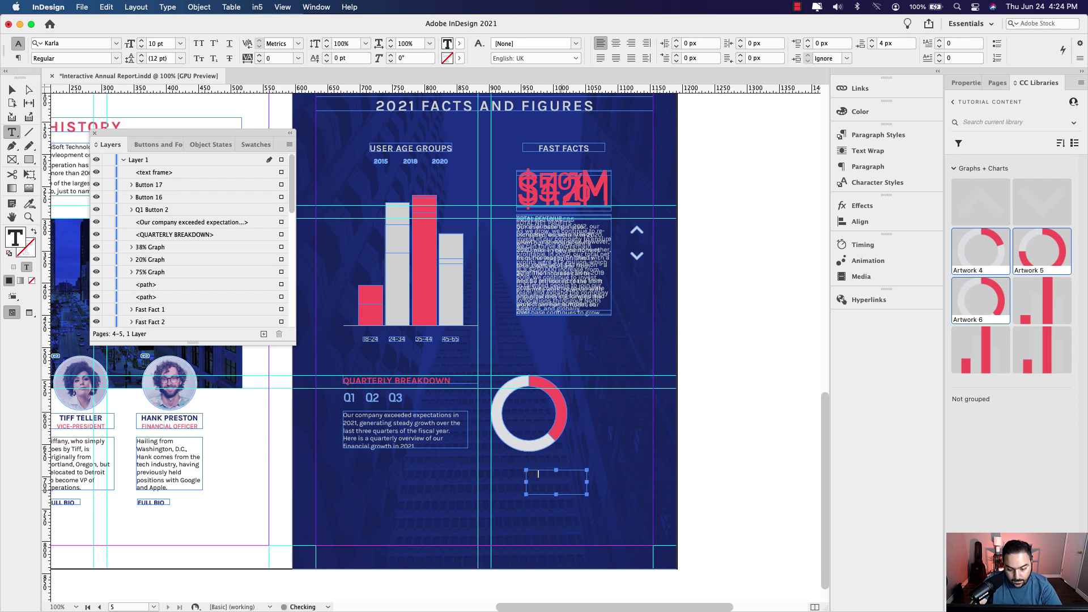
key(super+a)
click(967, 83)
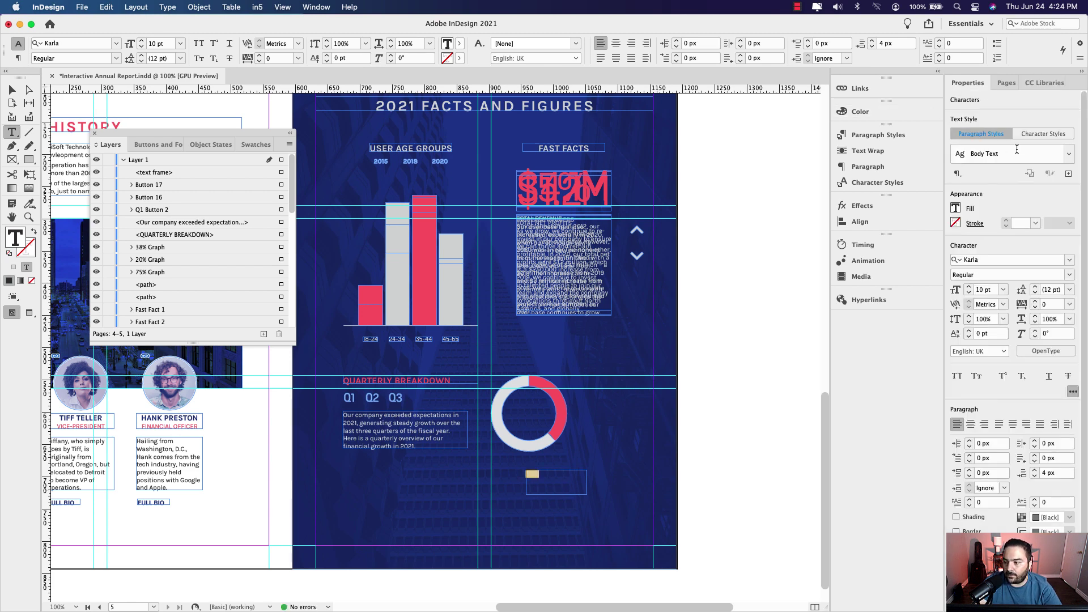
click(1069, 154)
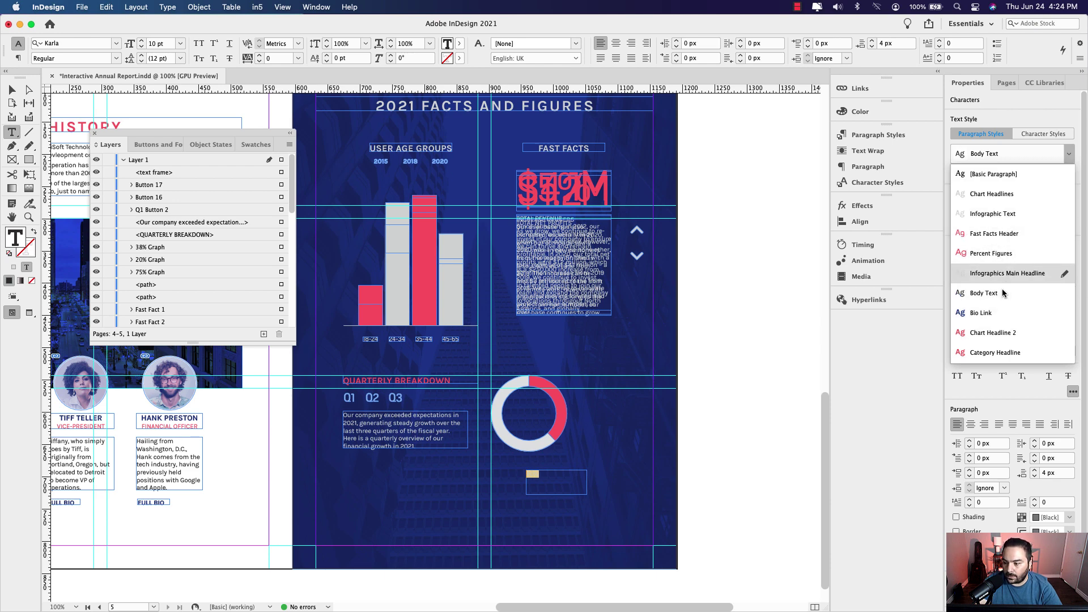
click(1000, 254)
key(Escape)
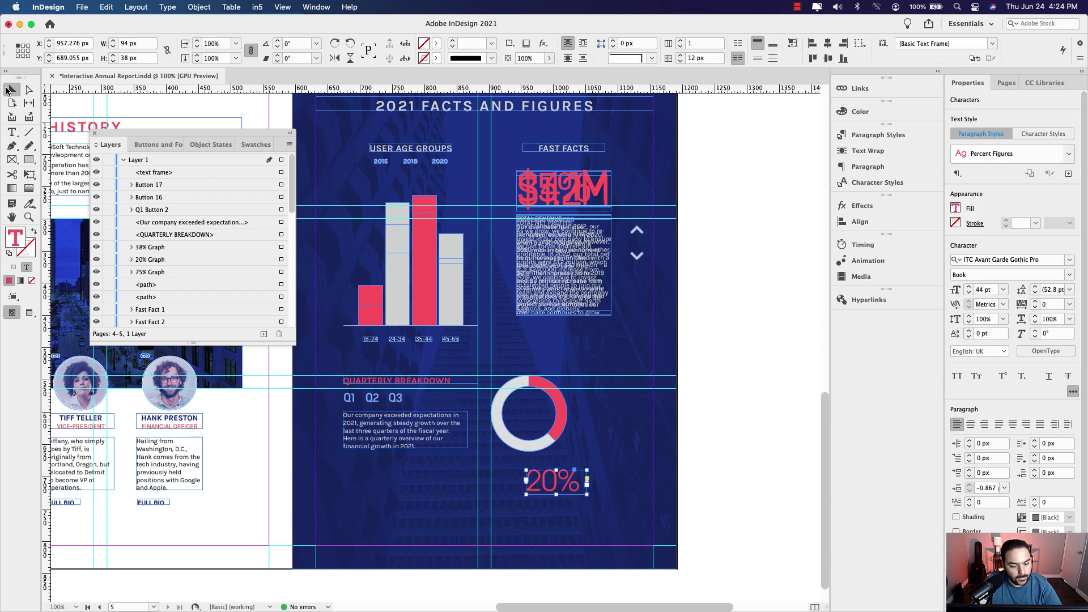
double_click(587, 495)
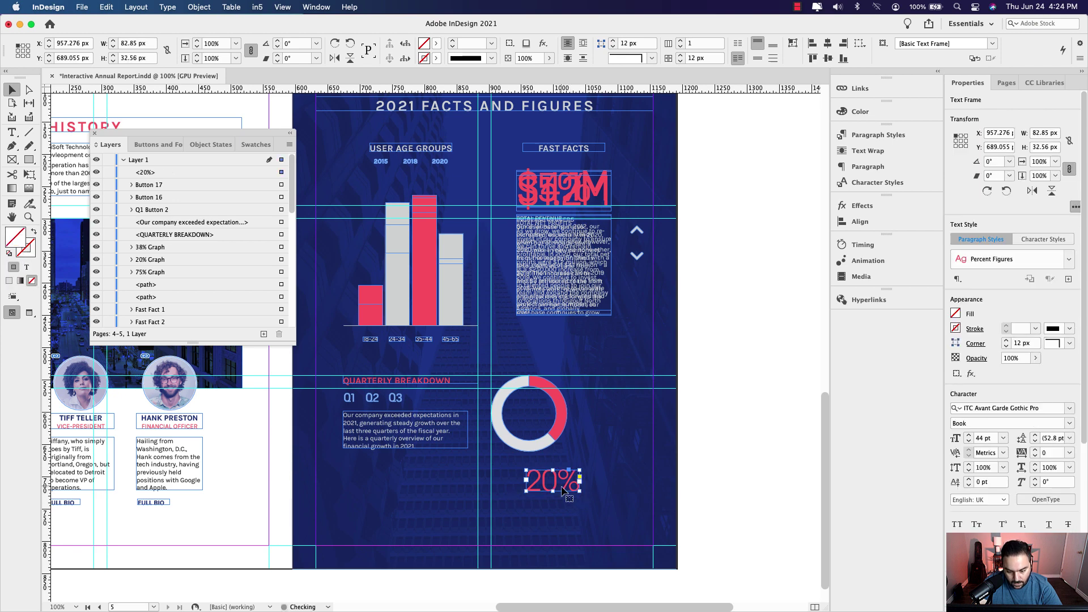
- Duplicate the 20% figure twice and change two of the three figures to 38% and 75%
drag(563, 489, 536, 514)
double_click(562, 516)
double_click(535, 472)
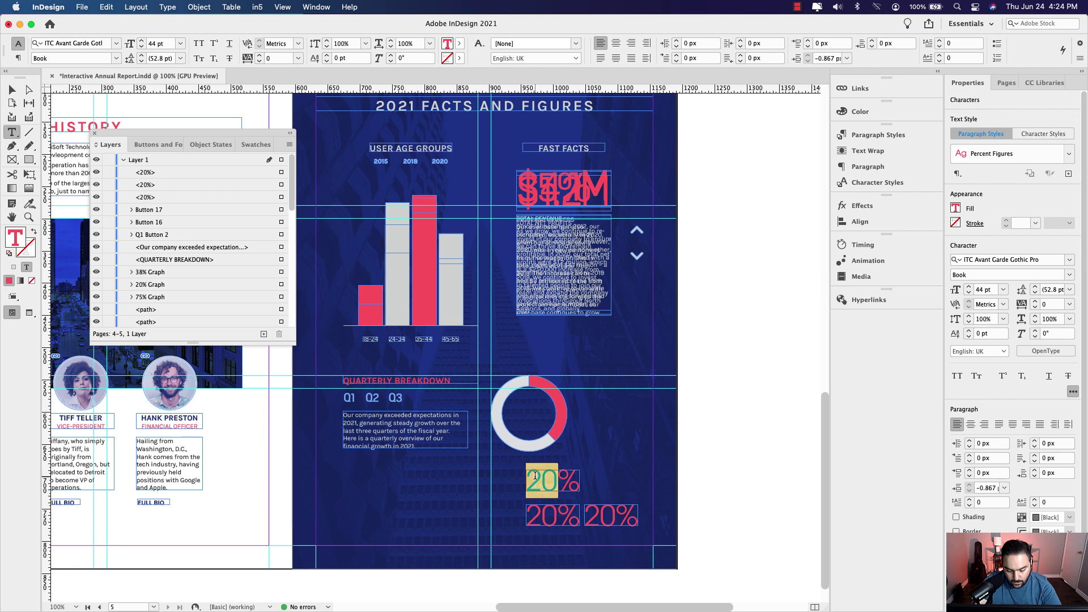
text(38)
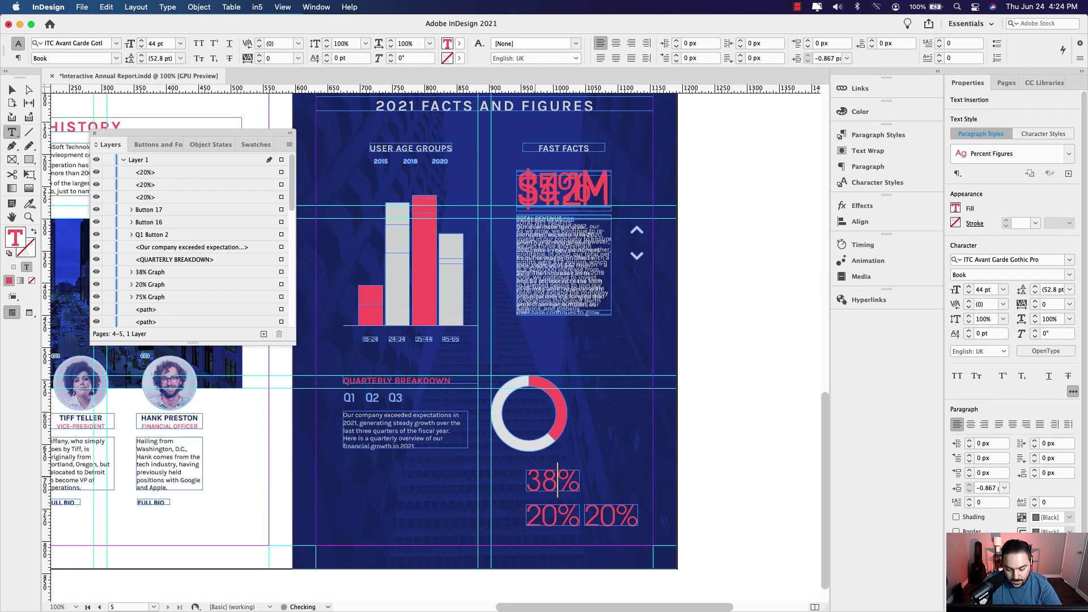
double_click(596, 517)
text(75)
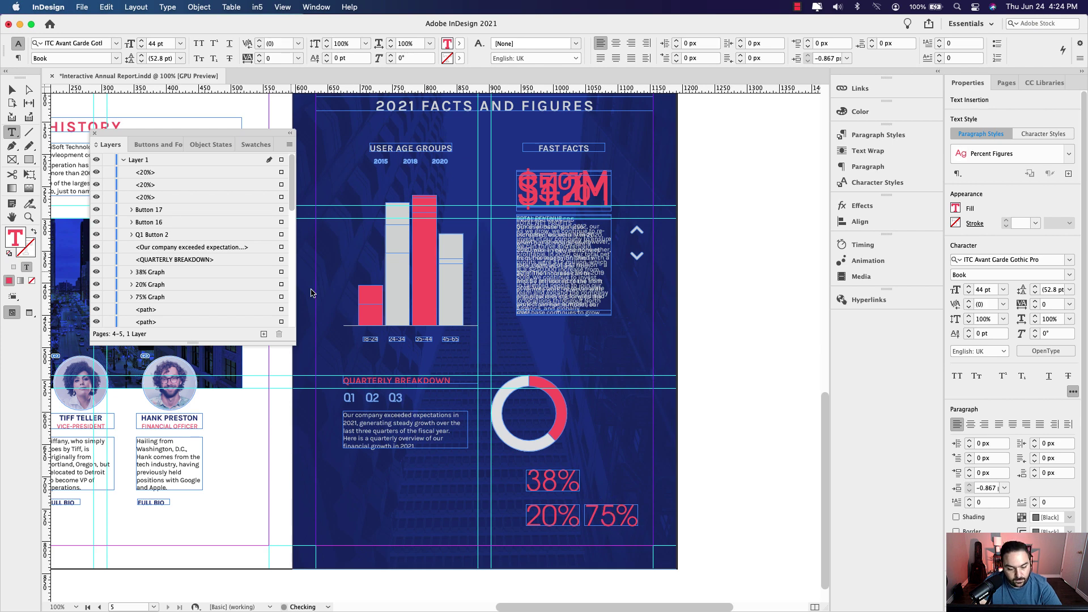
key(Escape)
- Nest the 38%, 20% and 75% figures in their matching graph groups and stack them beside the donut charts
click(553, 480)
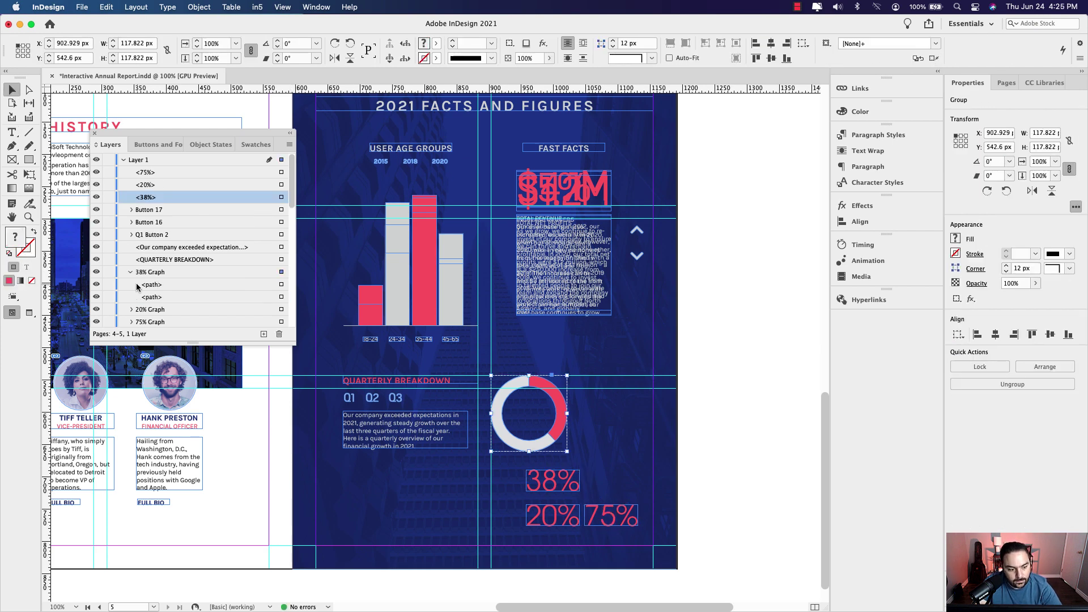
key(super+equal)
drag(521, 412, 572, 423)
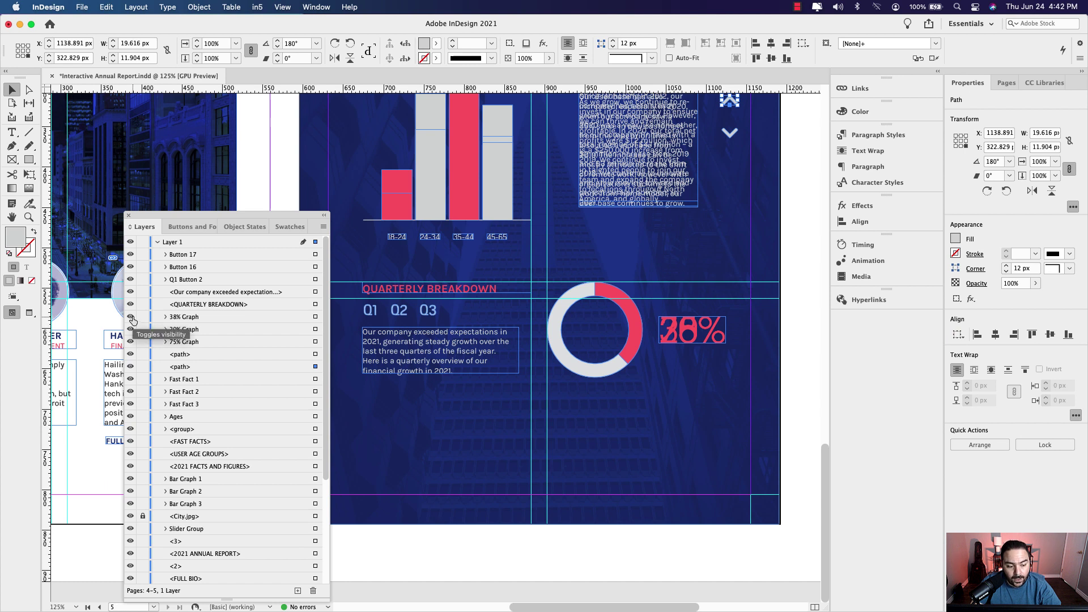
- Hide and reshow the 38%, 20% and 75% graph groups to check that each donut carries its own percentage
click(131, 317)
click(130, 330)
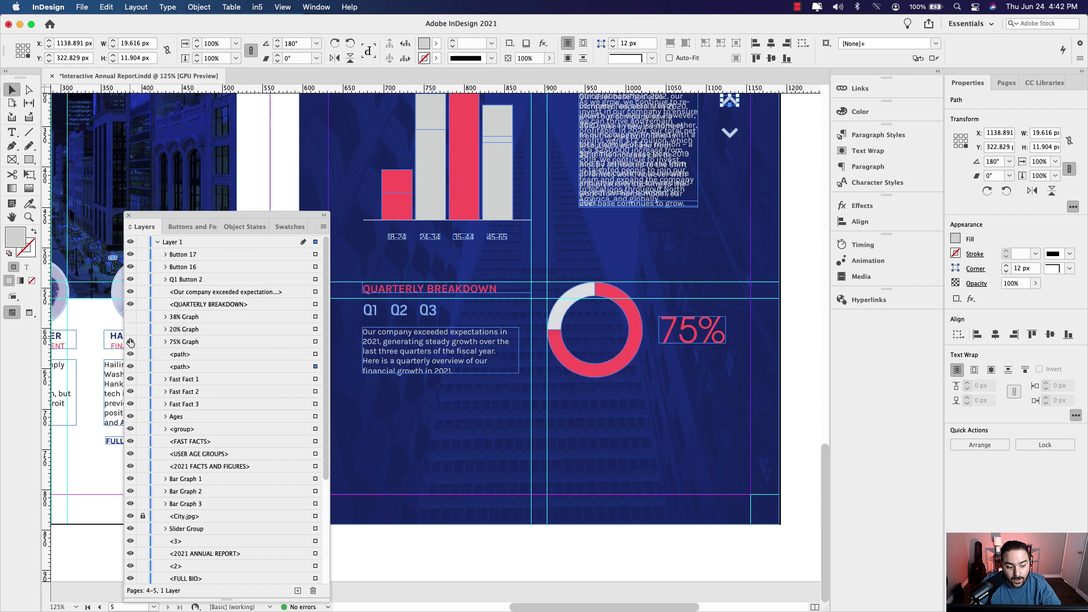
click(131, 343)
click(131, 343)
click(130, 330)
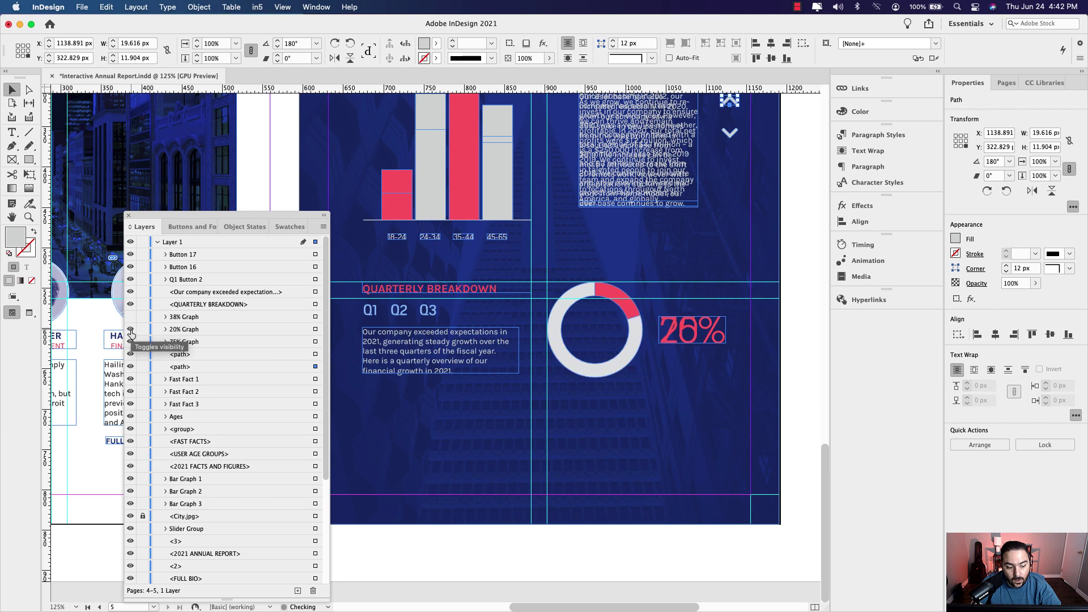
click(130, 318)
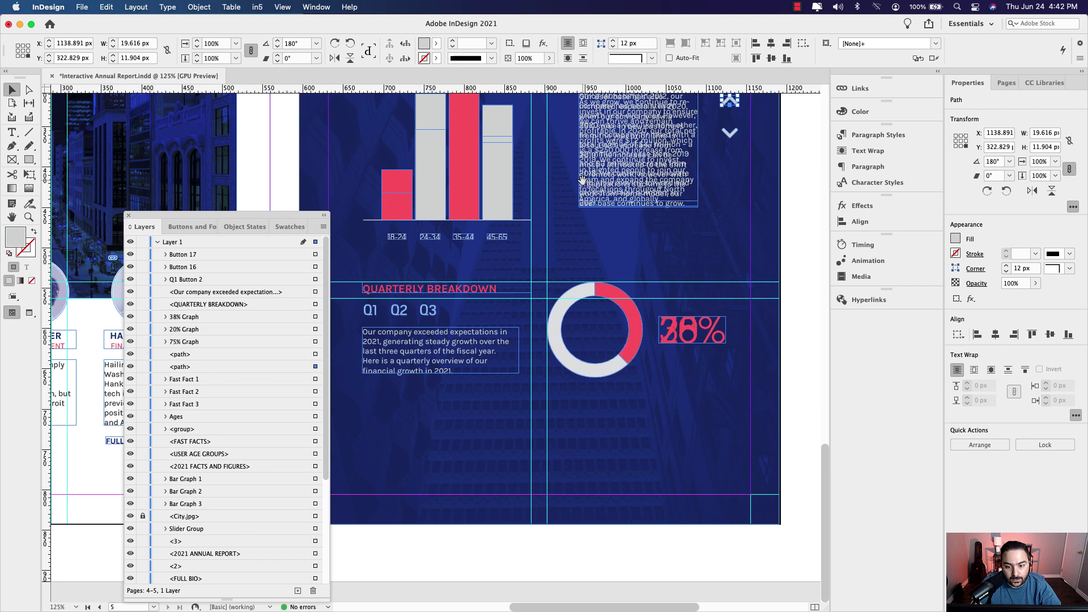
- Copy a FAST FACTS arrow, enlarged to about 29 px wide, to the page's top center pointing down and its bottom center pointing up
scroll(598, 329, up, 10)
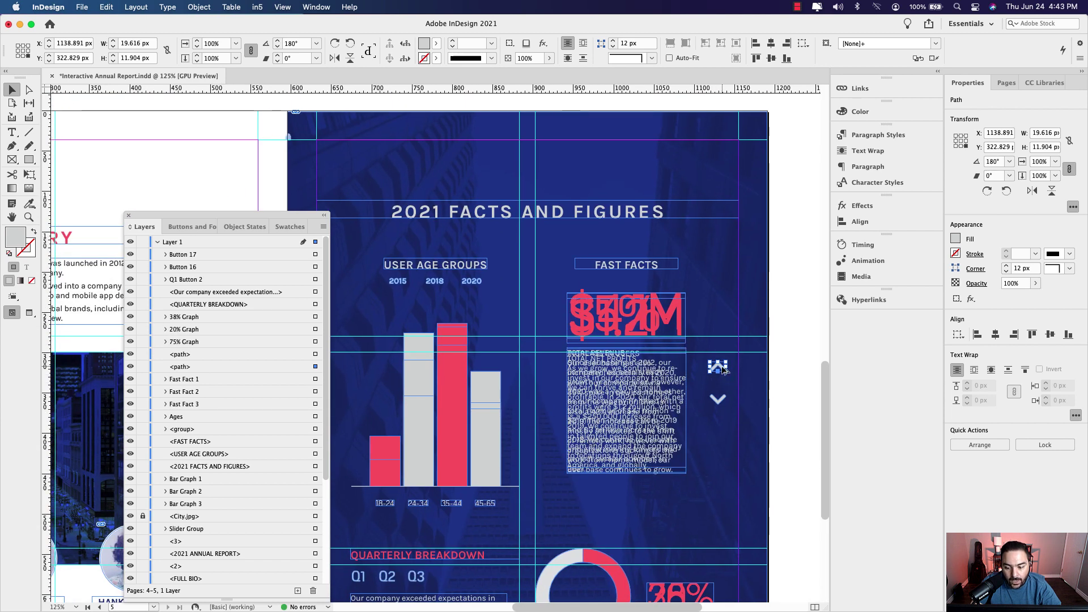
drag(723, 370, 530, 152)
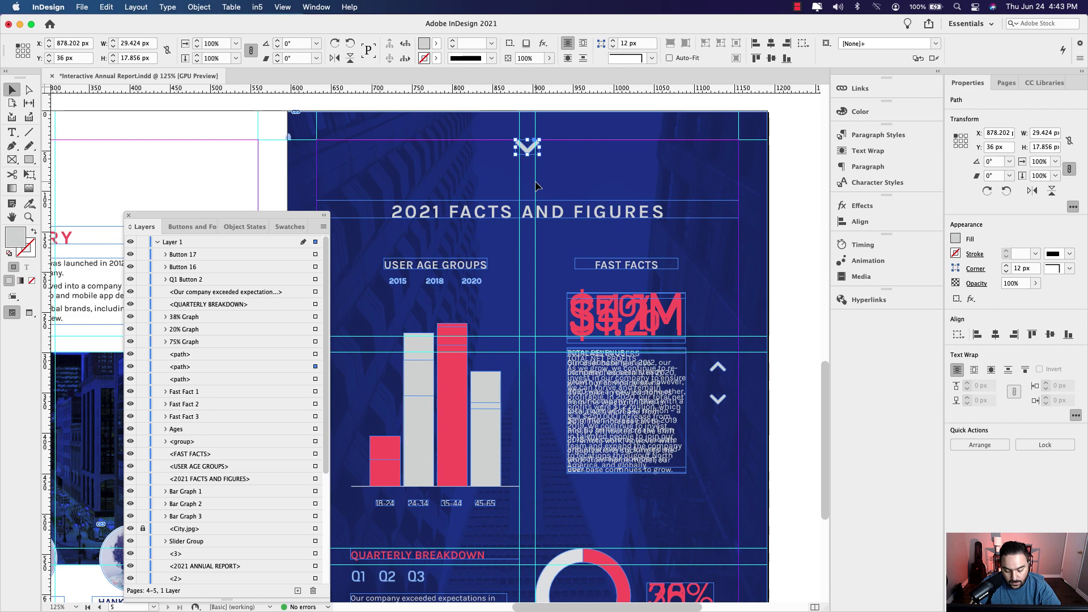
drag(443, 347, 543, 499)
scroll(543, 499, down, 5)
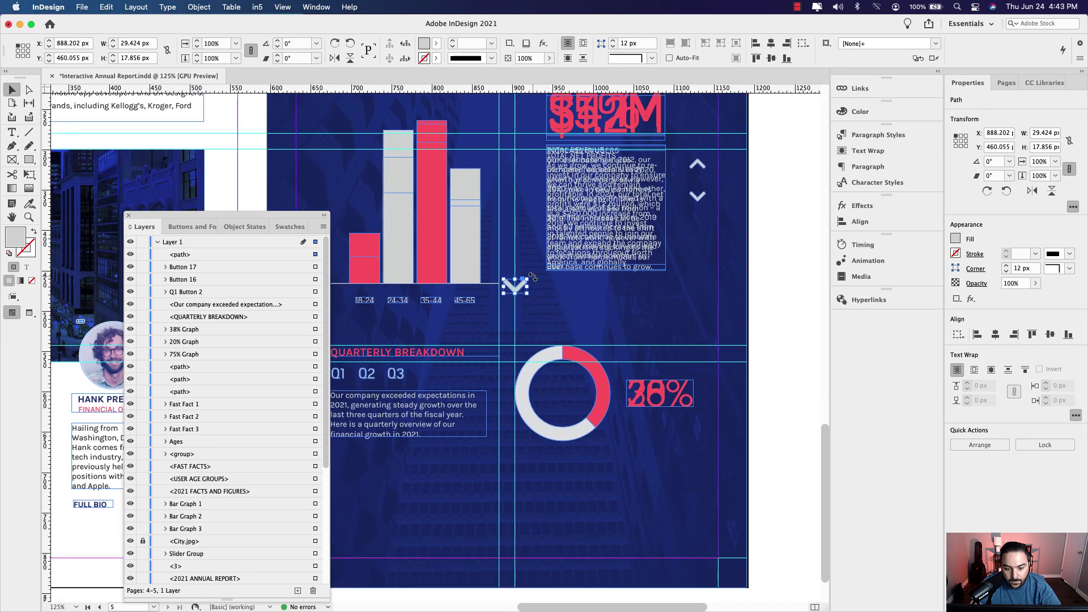
drag(533, 277, 519, 489)
scroll(519, 489, down, 2)
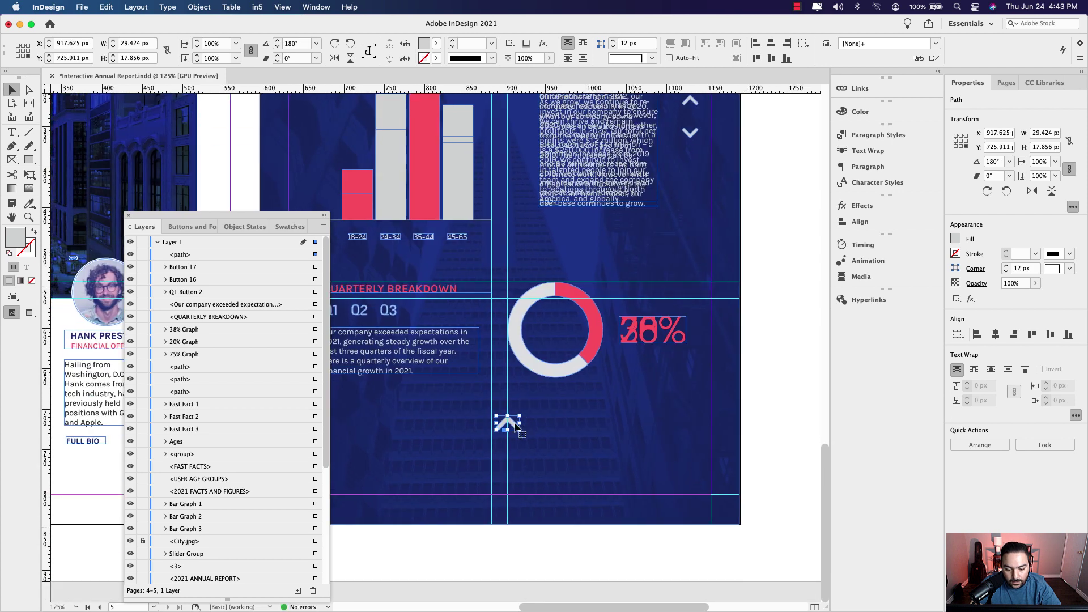
drag(509, 427, 508, 493)
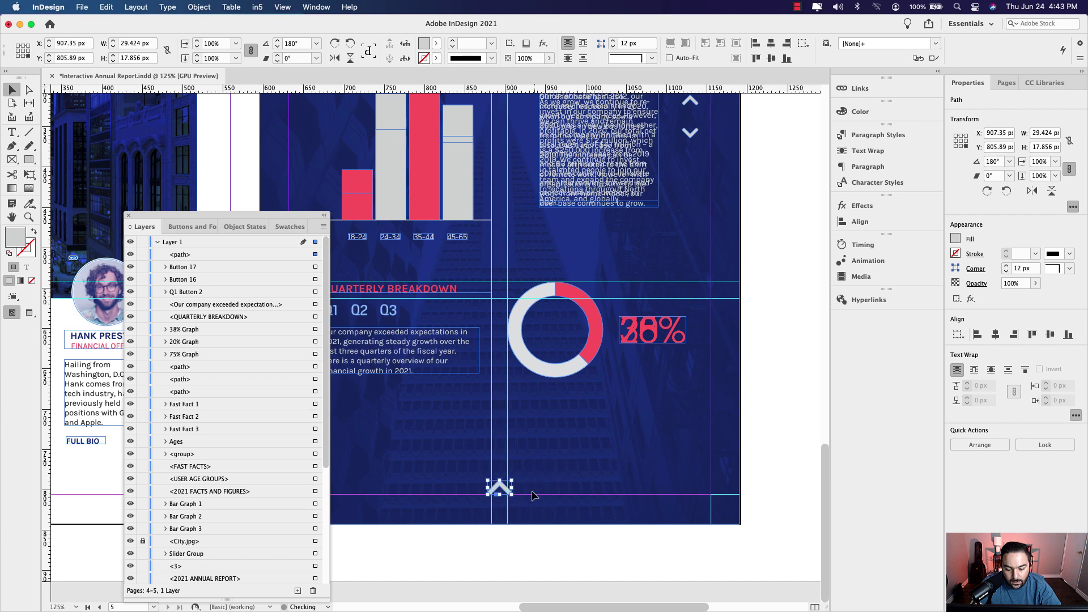
drag(597, 266, 615, 436)
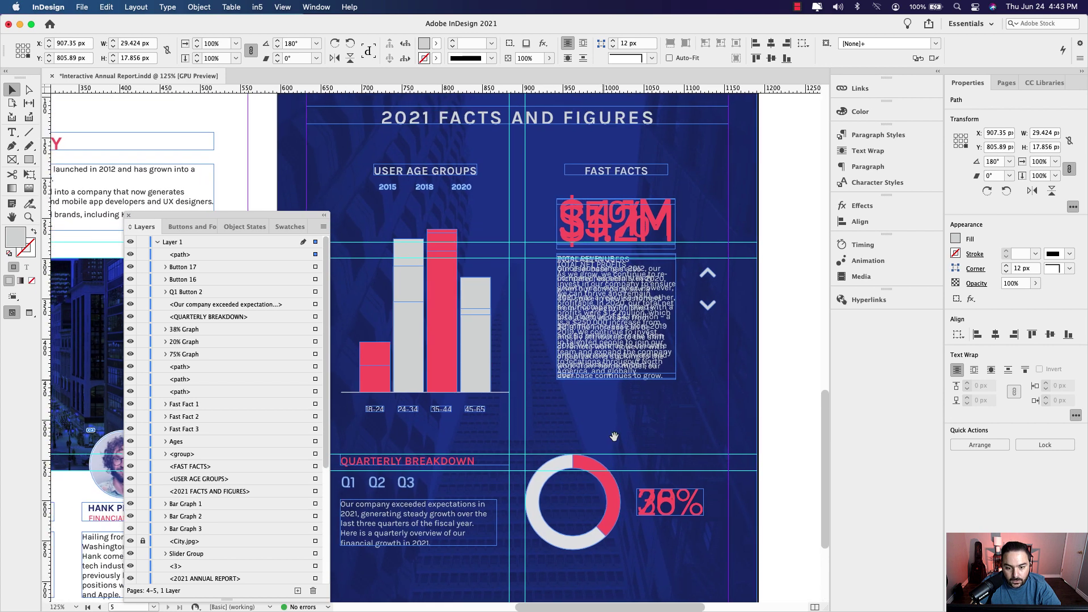
scroll(567, 510, down, 3)
scroll(550, 317, up, 3)
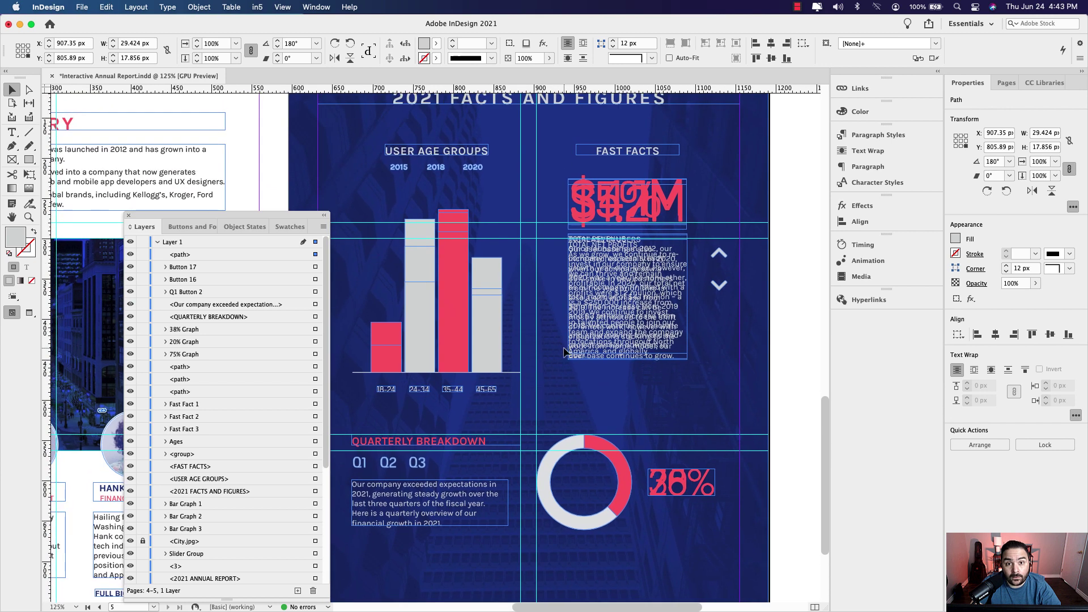
scroll(547, 227, up, 6)
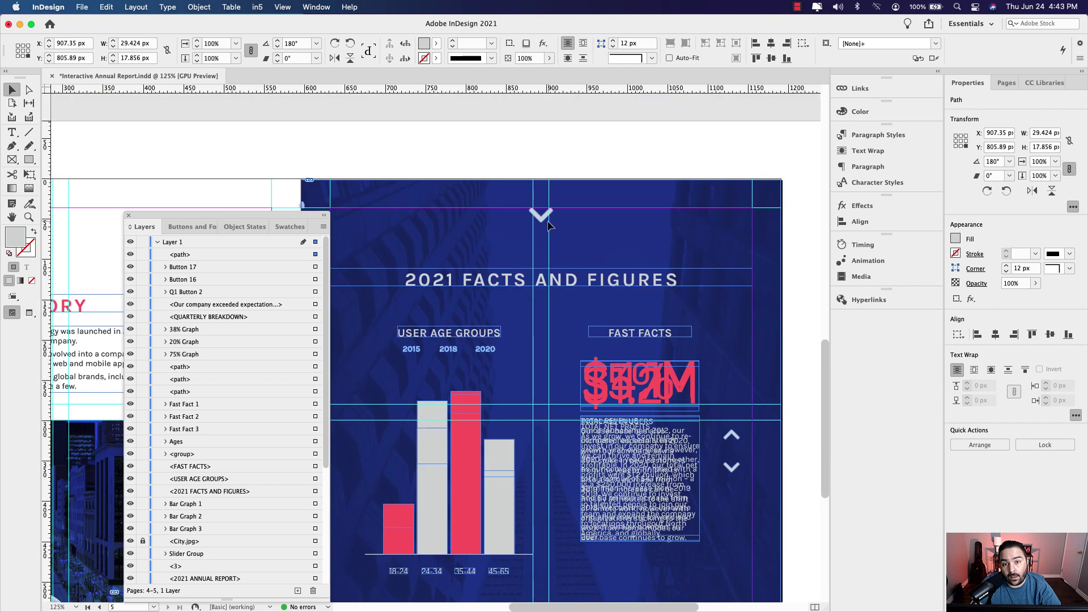
drag(612, 362, 629, 248)
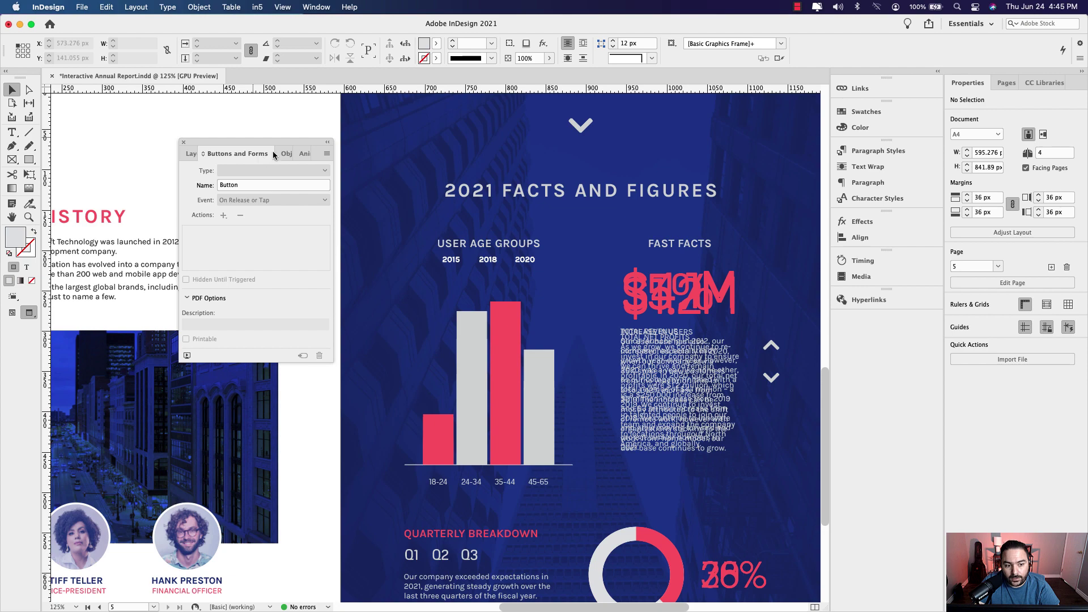
- Display the animation settings and look up where the interactive features are listed
click(284, 153)
click(340, 154)
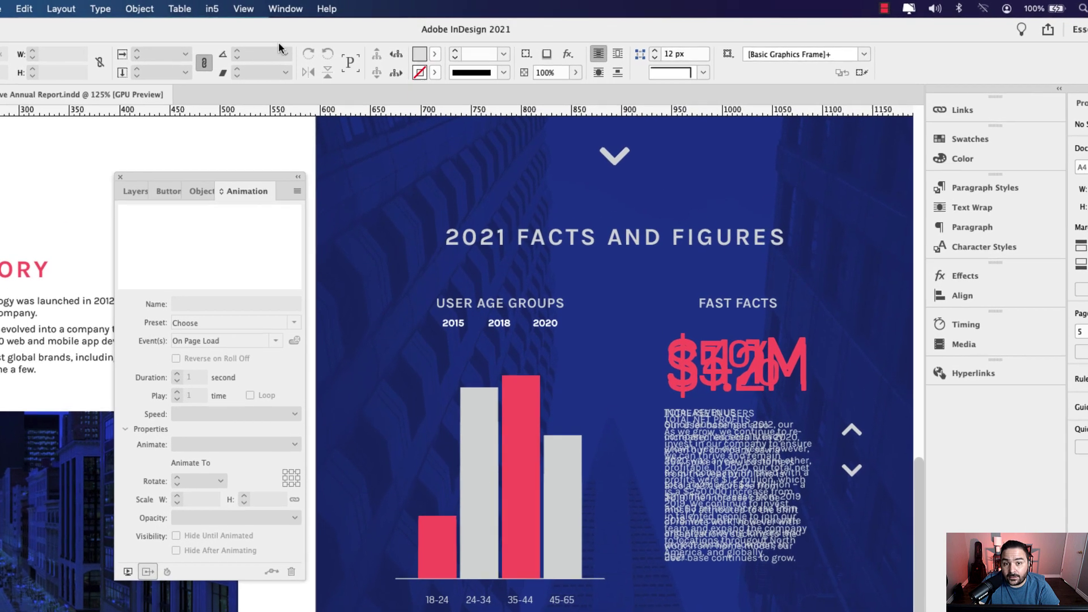
click(315, 7)
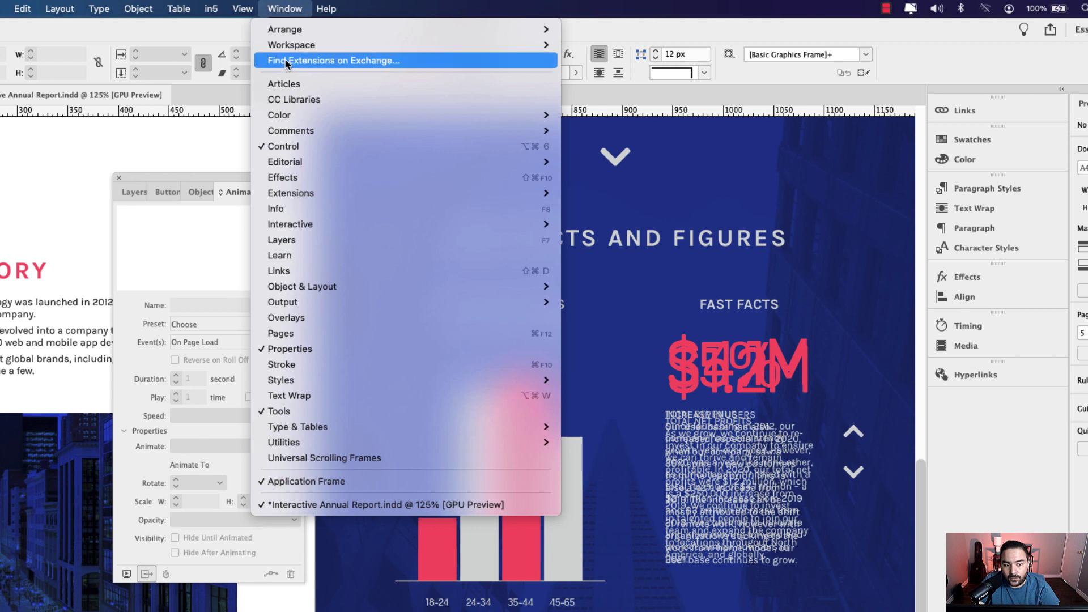
mouse_move(553, 225)
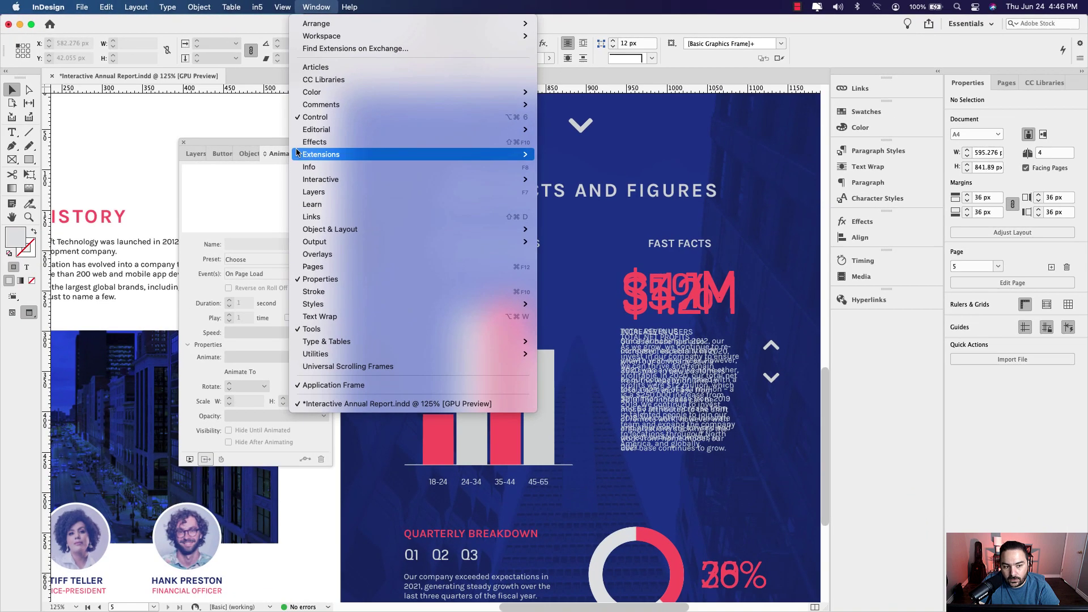
click(264, 202)
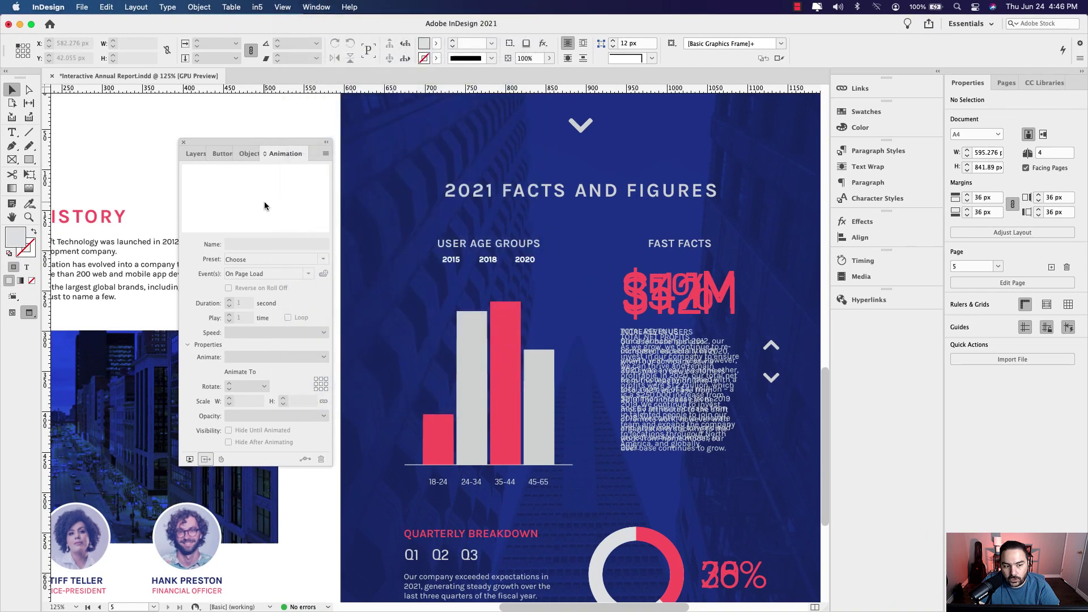
drag(281, 142, 266, 124)
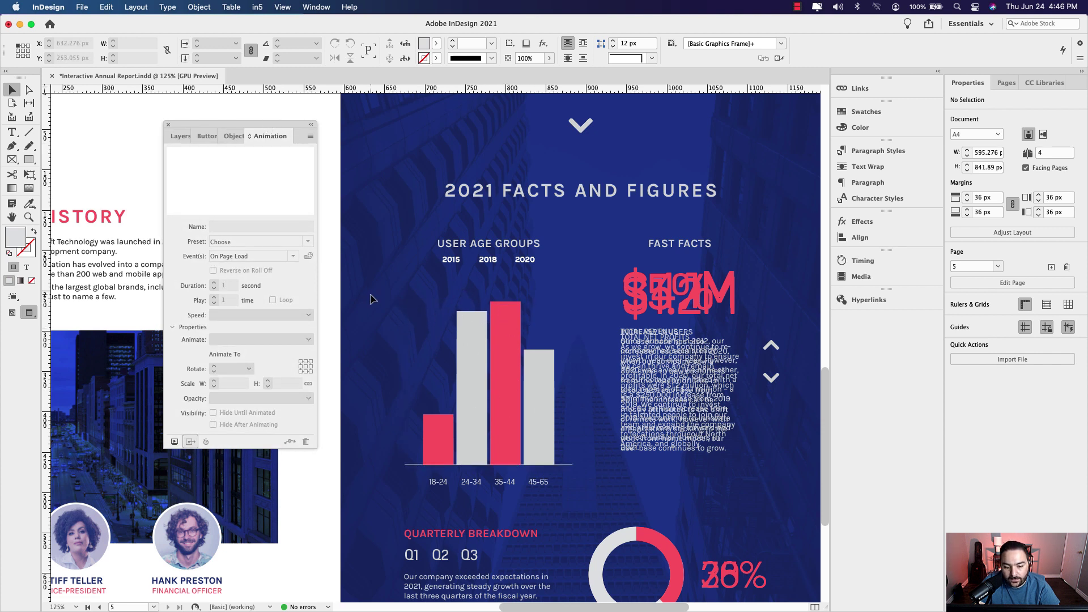
- Convert the three stacked age bar graphs into one multi-state object with each graph as its own state
drag(373, 298, 591, 473)
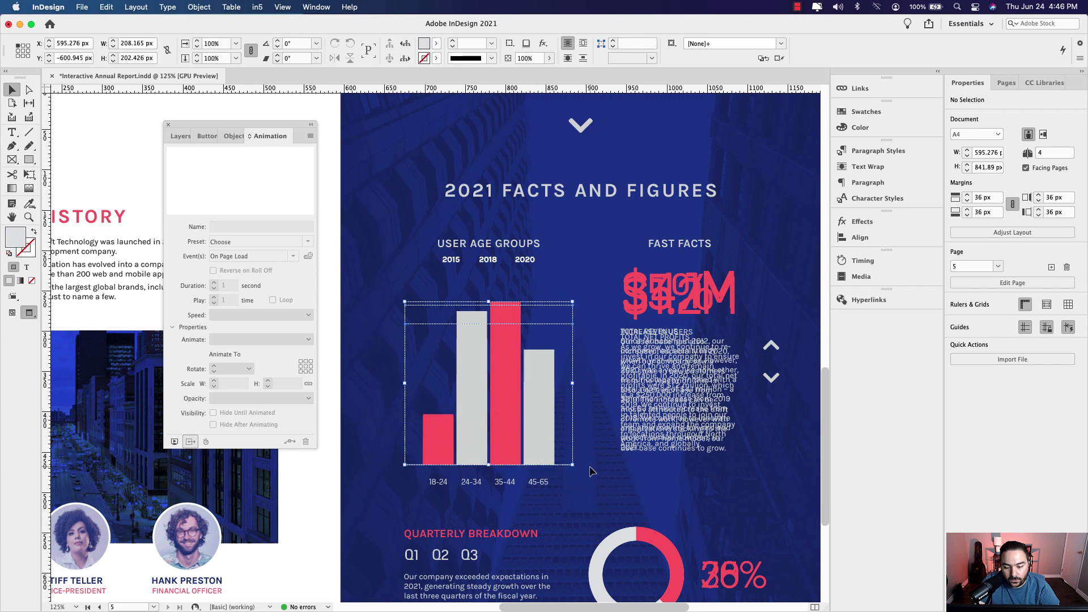
click(236, 139)
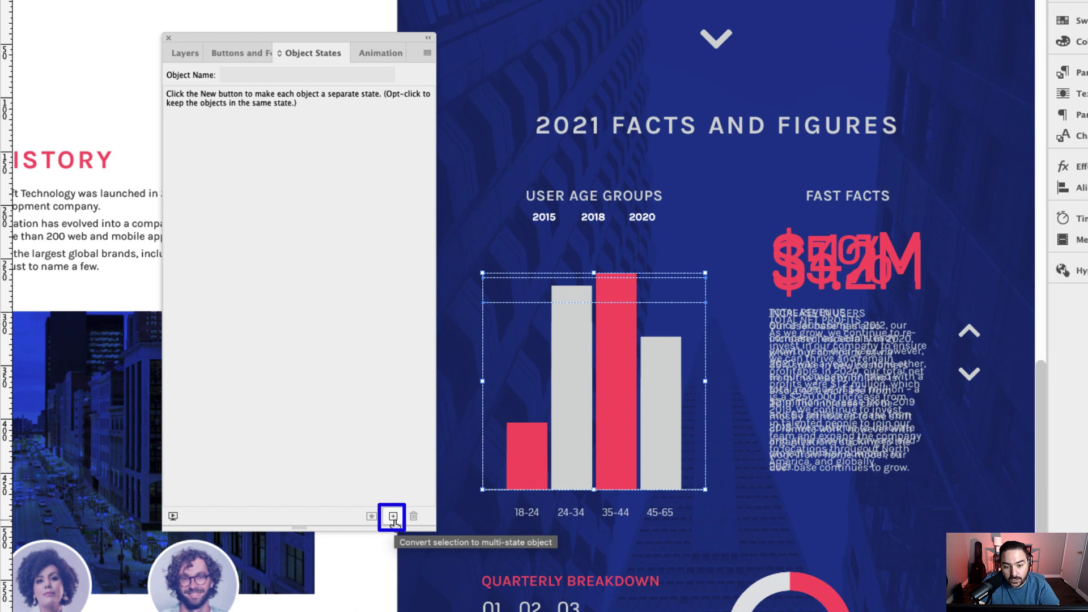
click(393, 517)
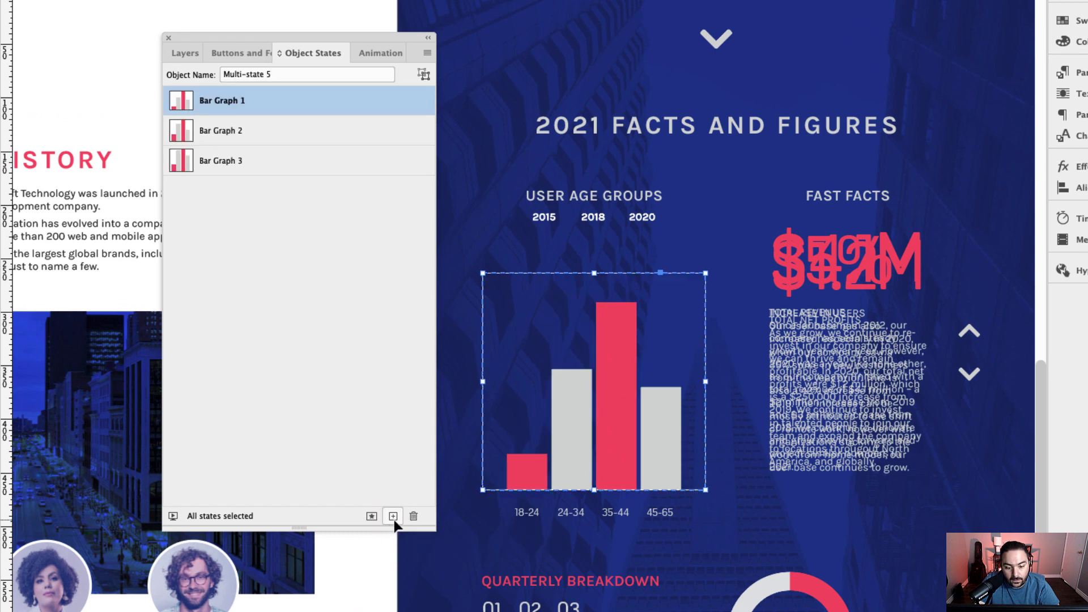
- Preview the Bar Graph 1, Bar Graph 2 and Bar Graph 3 states of the chart's multi-state object, ending on Bar Graph 1
click(221, 136)
click(218, 160)
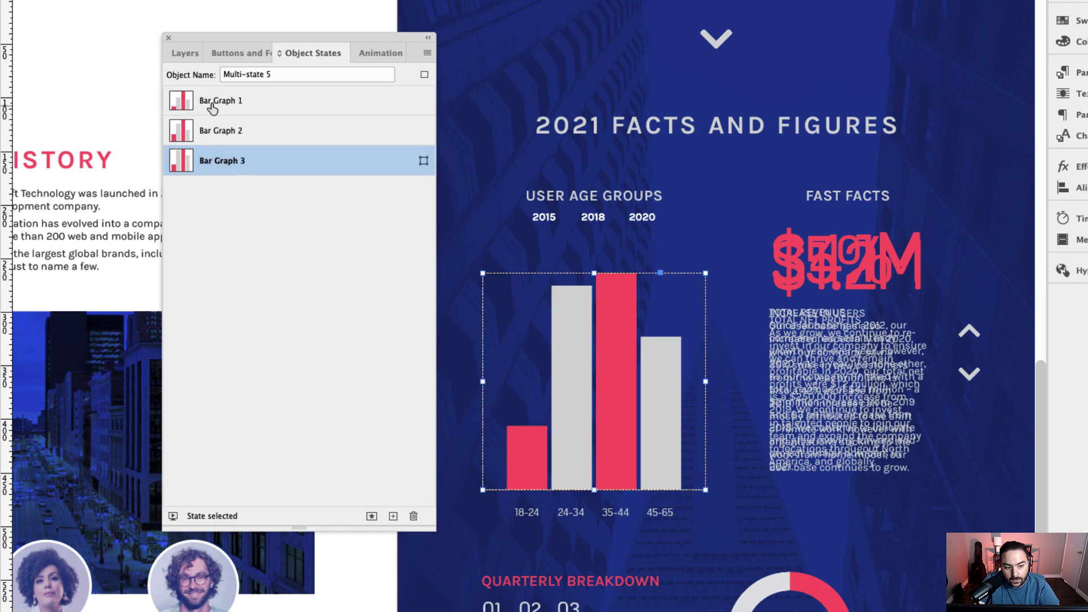
click(212, 100)
click(210, 132)
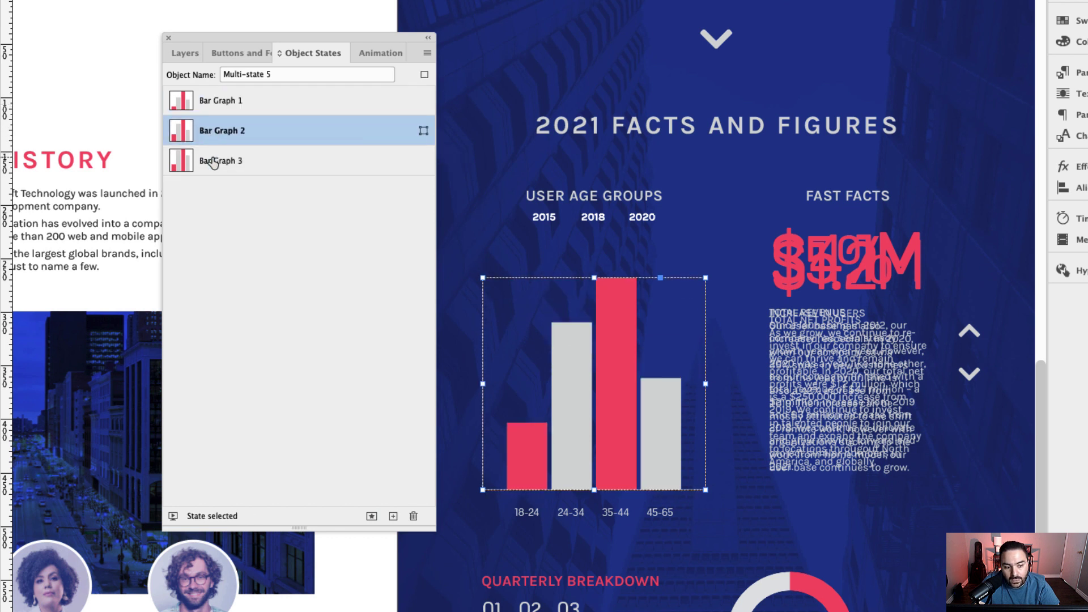
click(213, 161)
click(219, 138)
click(218, 107)
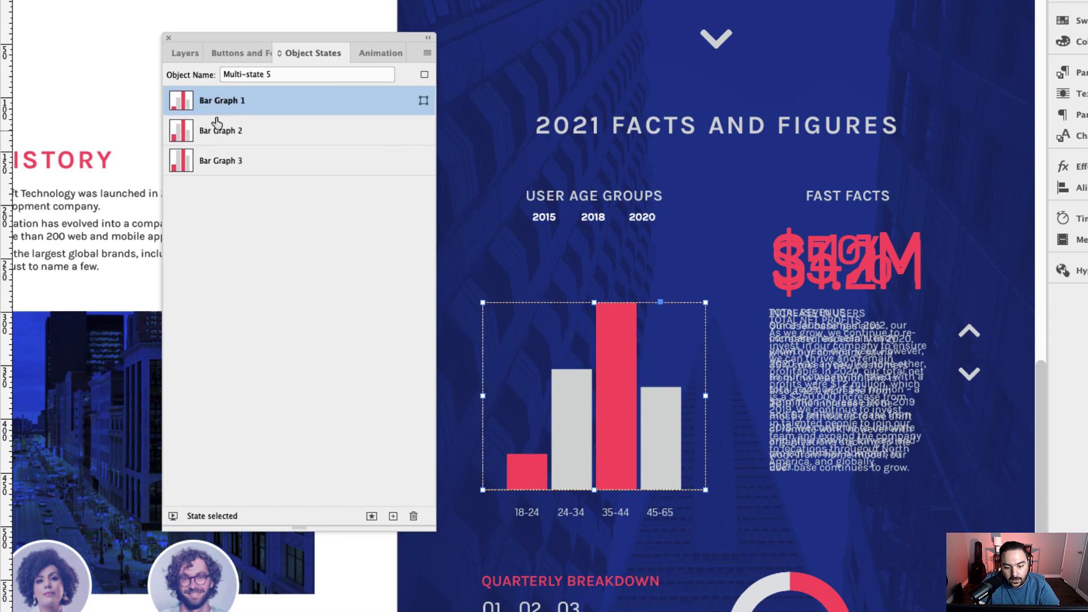
click(217, 141)
click(214, 160)
click(220, 138)
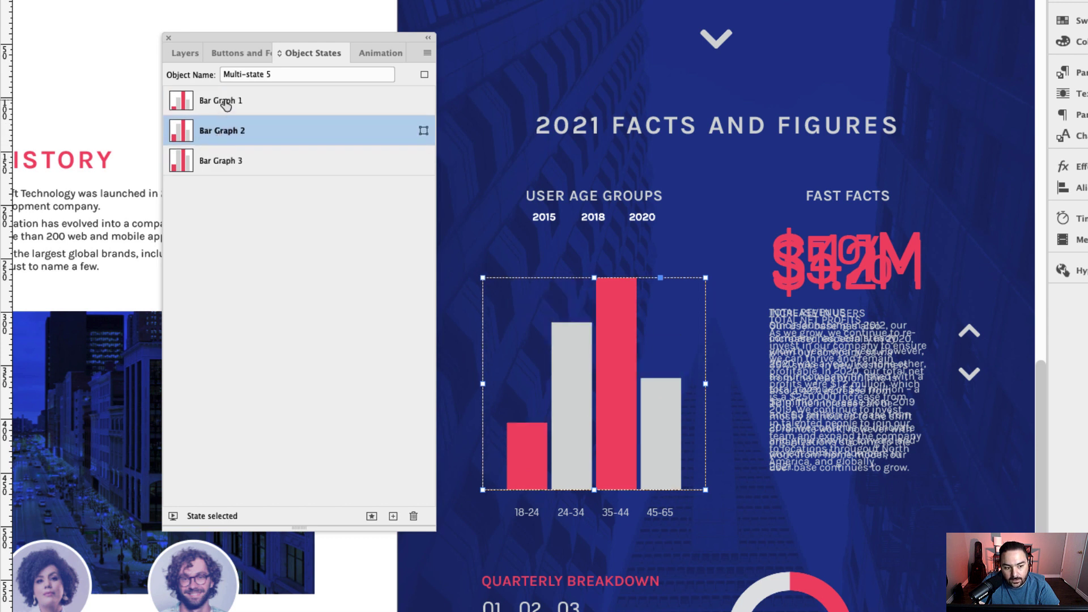
click(225, 103)
- Rename the bar chart's multi-state object as Bar Graph Set
click(281, 74)
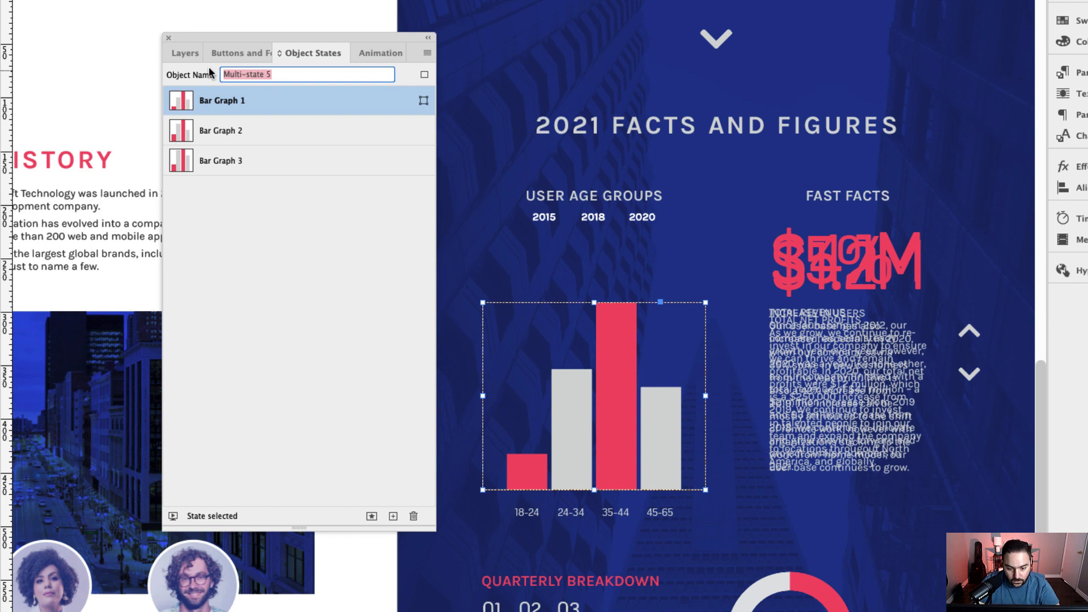
text(Bar Graph )
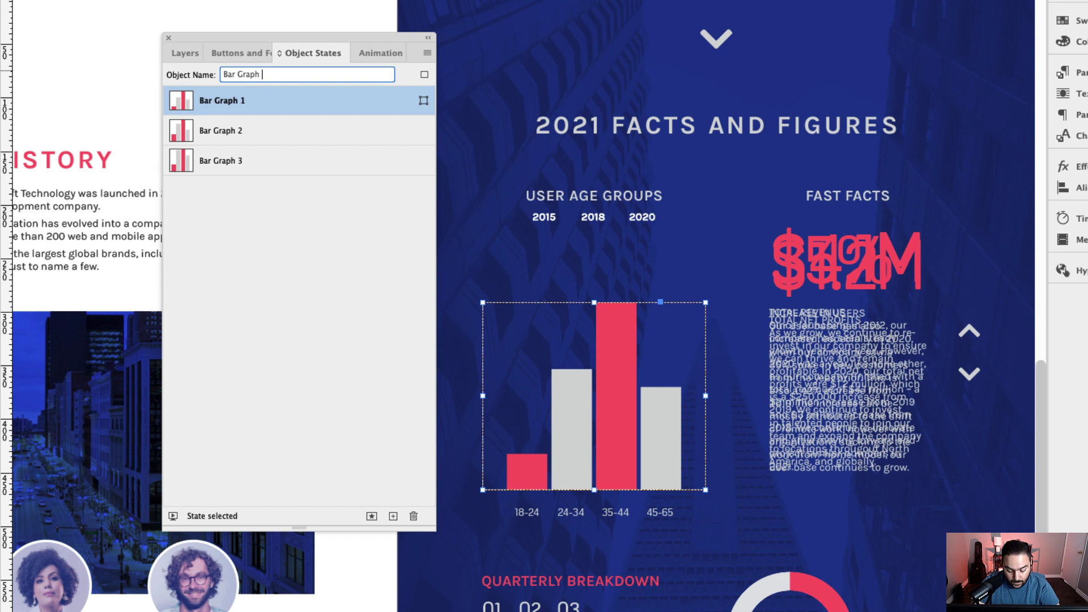
text(Set)
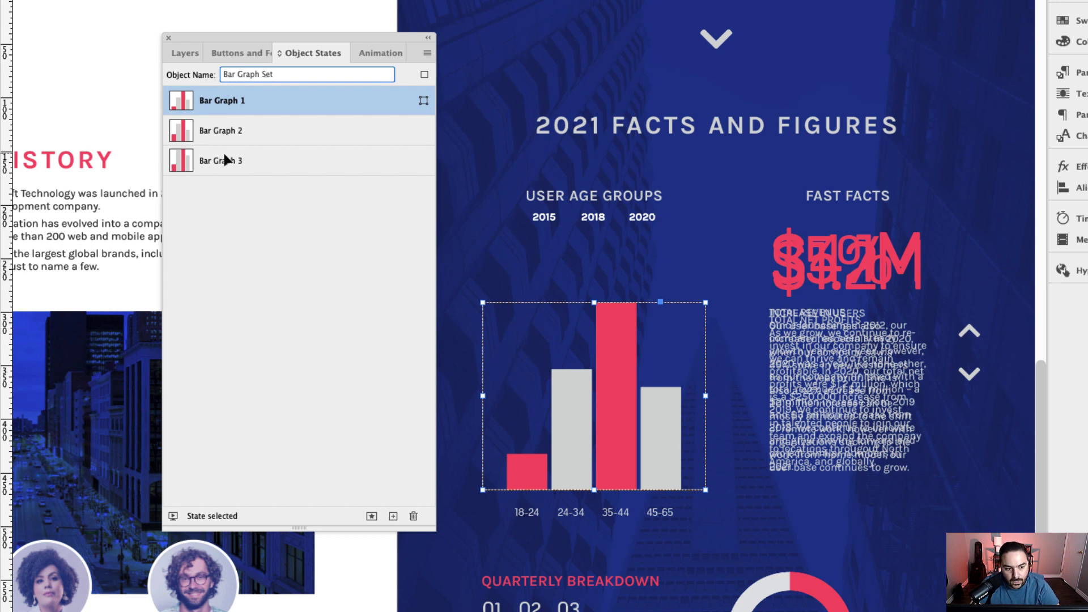
- Ungroup the 2015, 2018 and 2020 labels beneath the User Age Groups heading so each year is a separate object
click(549, 223)
scroll(574, 224, up, 3)
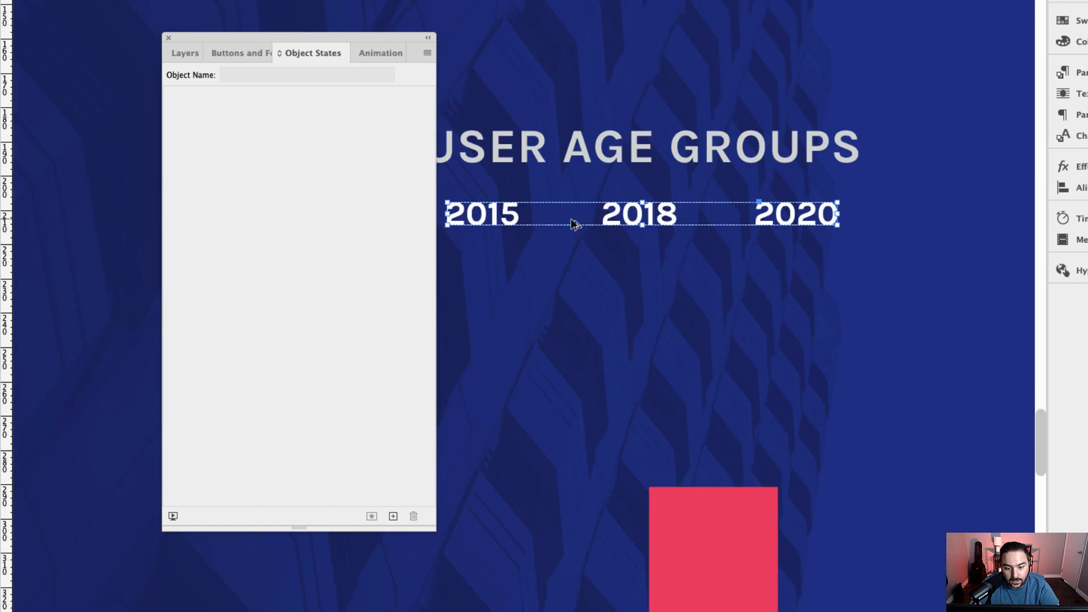
scroll(651, 256, left, 2)
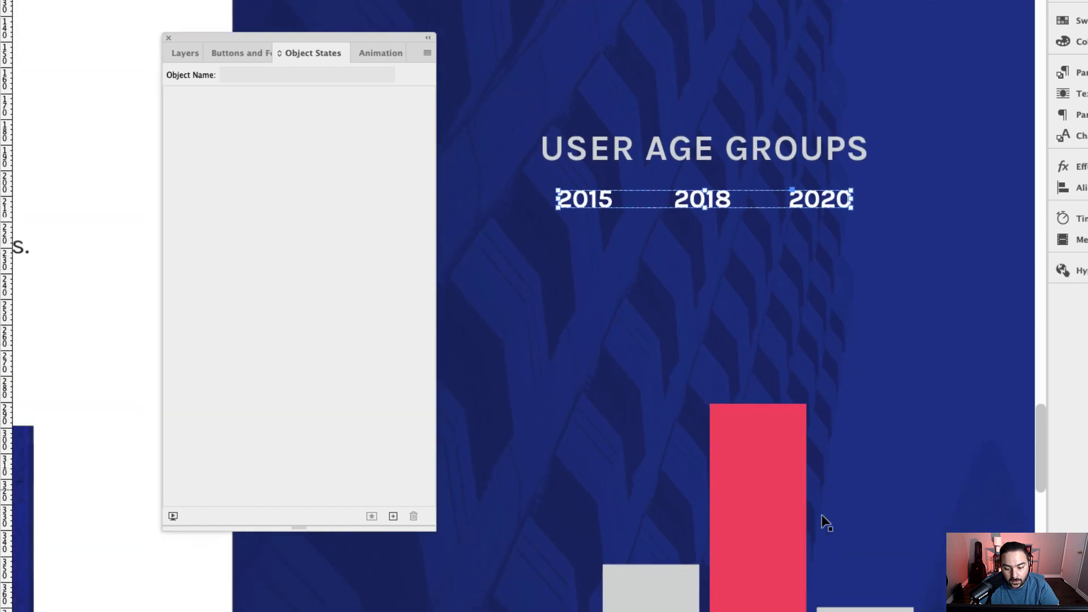
key(super+shift+o)
- Convert the 2015 label into a button named 2015 Button 2
click(587, 229)
click(586, 208)
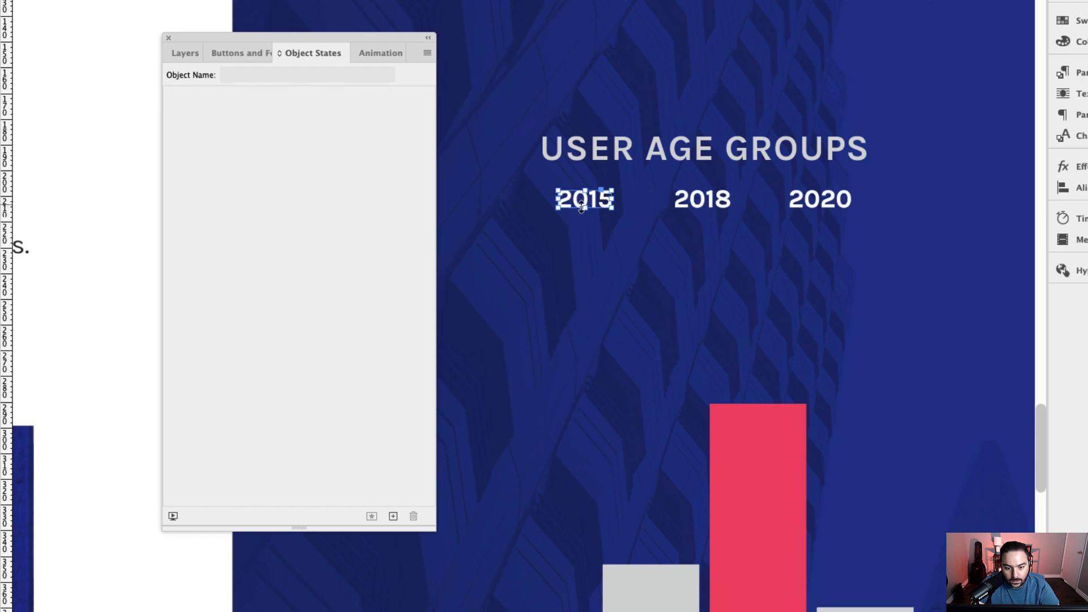
click(222, 53)
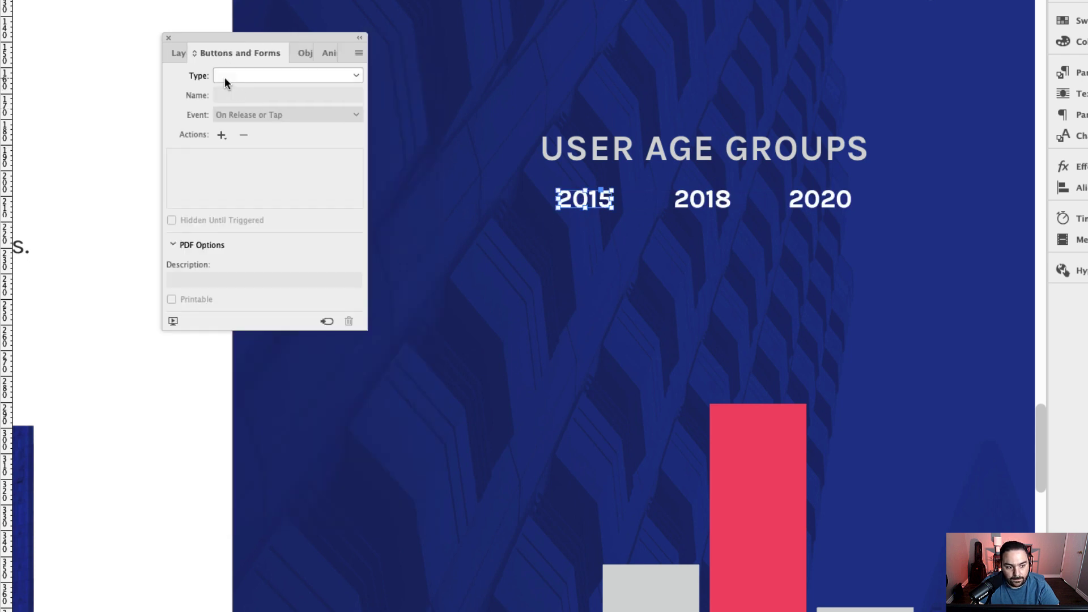
click(349, 76)
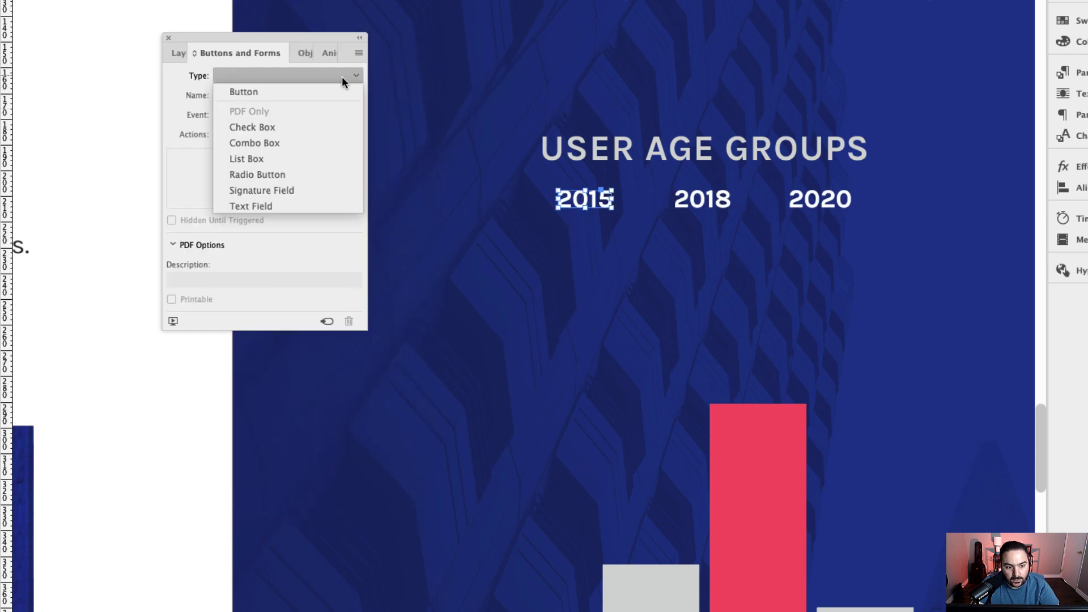
click(263, 92)
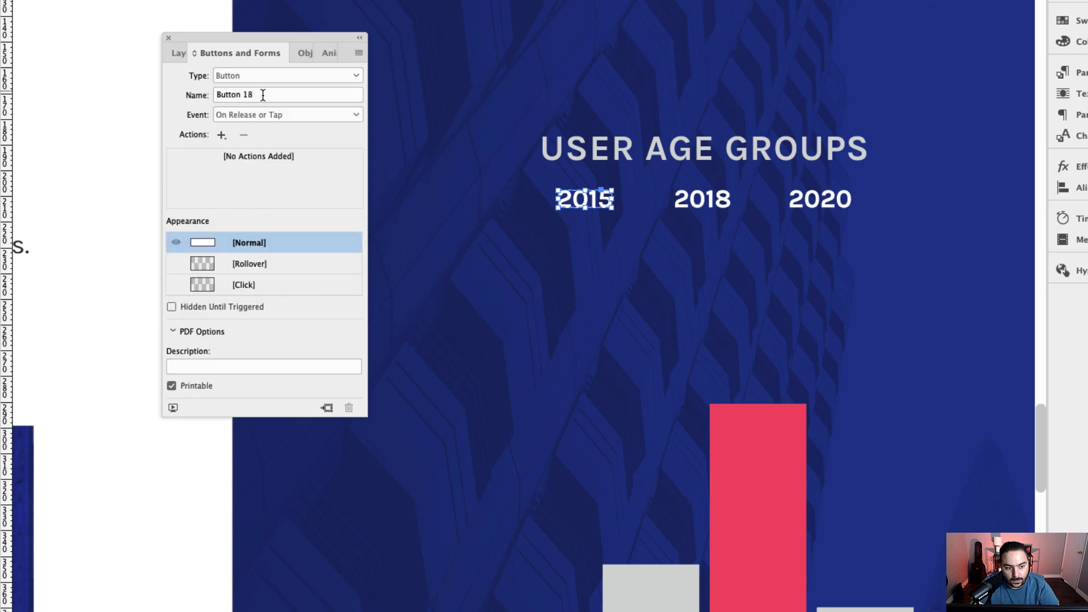
triple_click(264, 94)
text(2015)
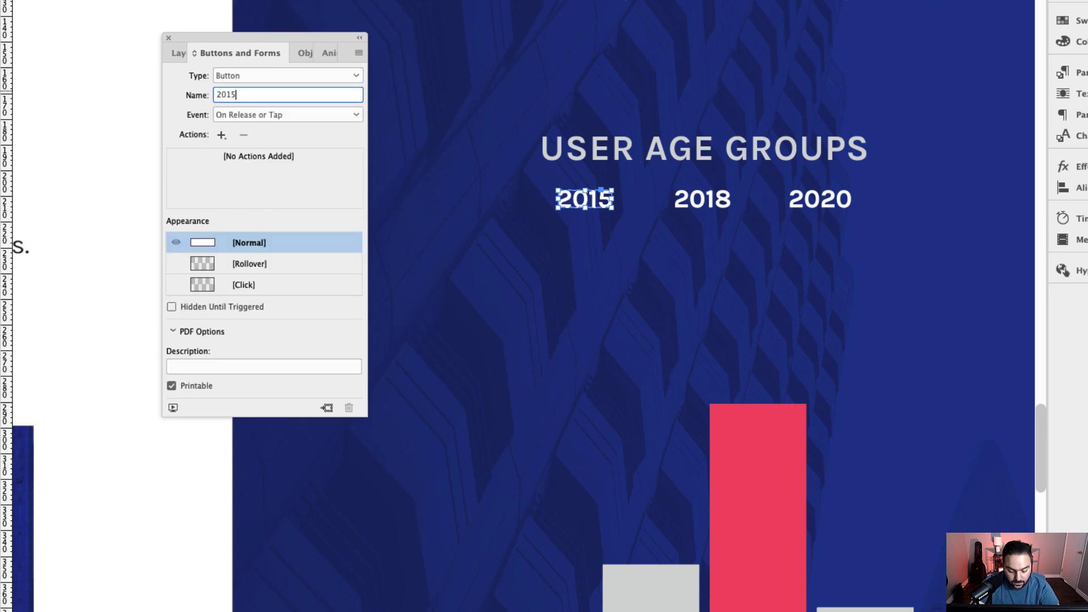
text( Button 2)
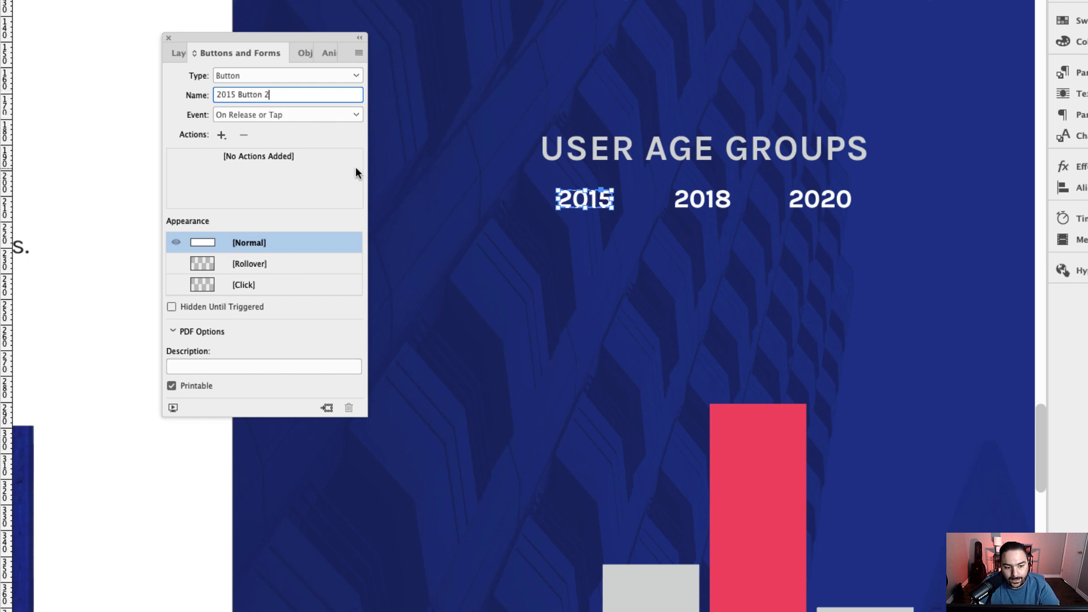
- Add a Go To State action to the 2015 button, targeting state Bar Graph 1 of the Bar Graph Set object
click(221, 135)
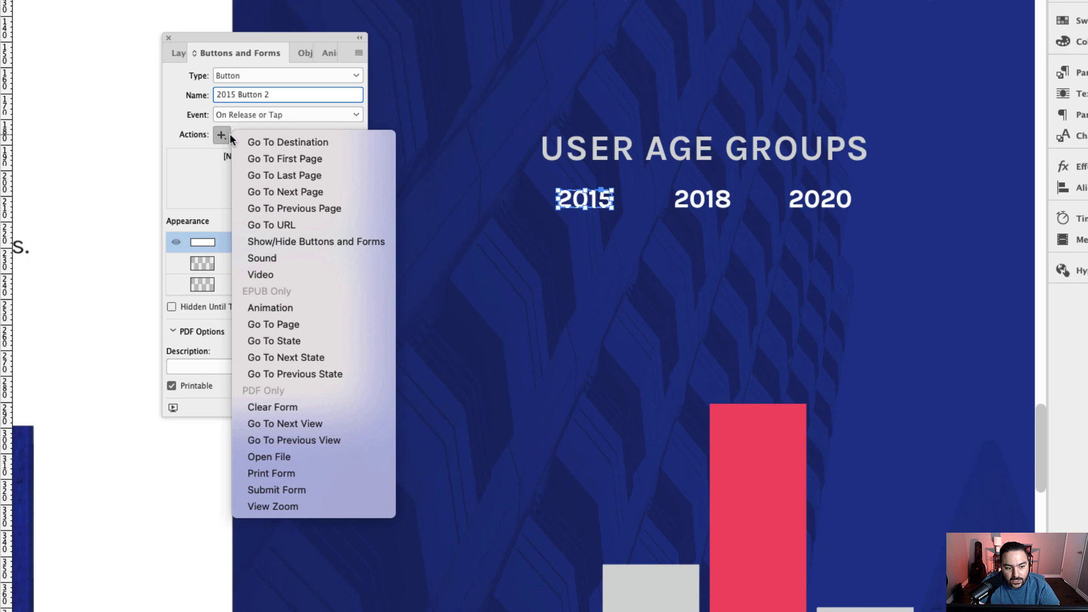
click(299, 340)
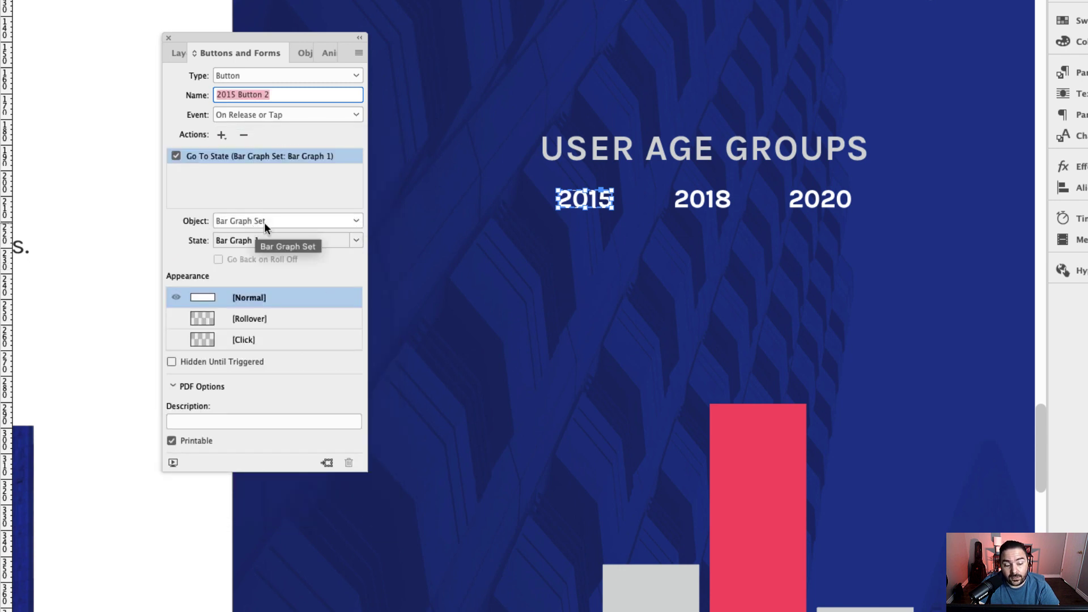
click(354, 218)
click(354, 219)
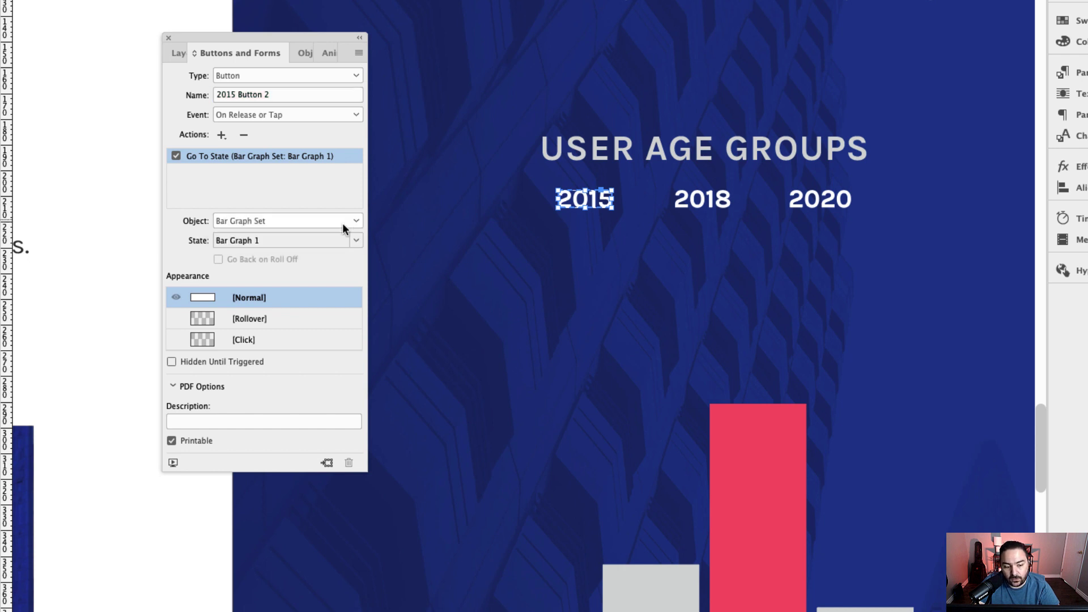
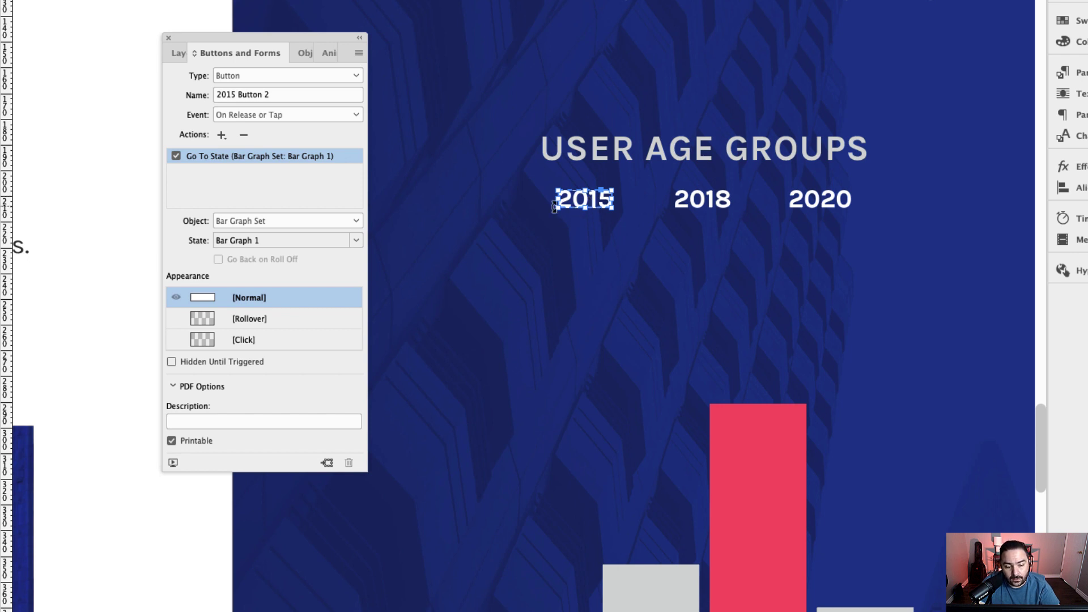
- Give the 2015 button a Rollover appearance filled with the red R=245 G=90 B=100 swatch
click(249, 319)
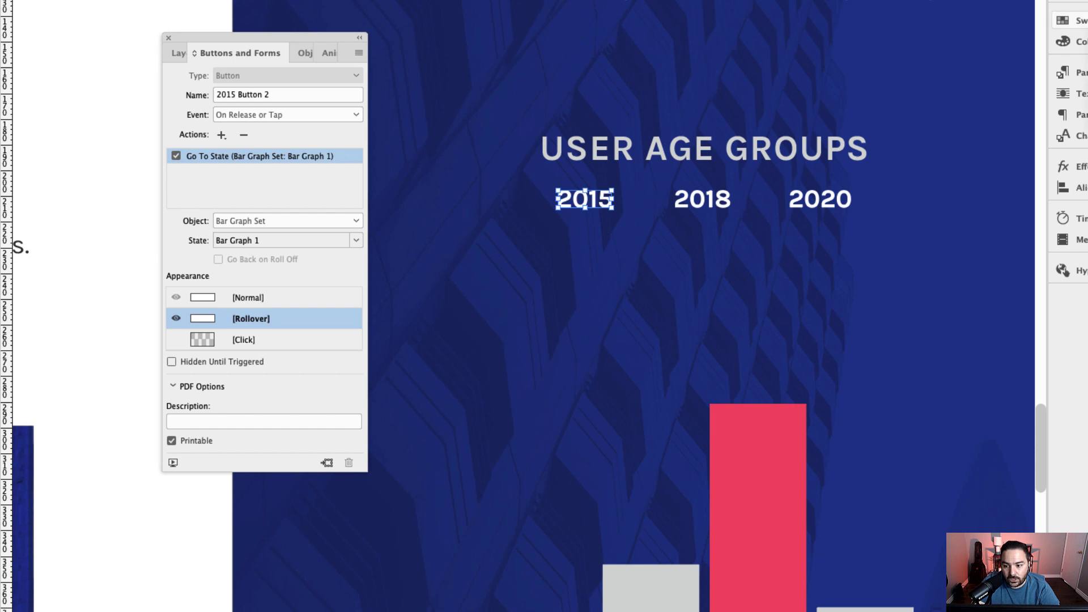
click(1064, 23)
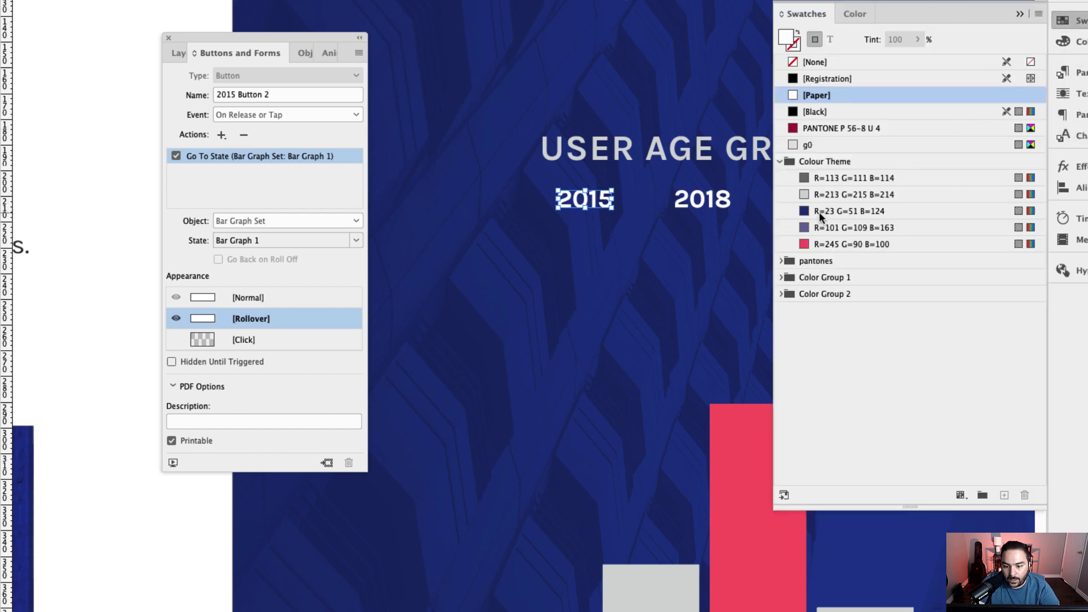
click(814, 243)
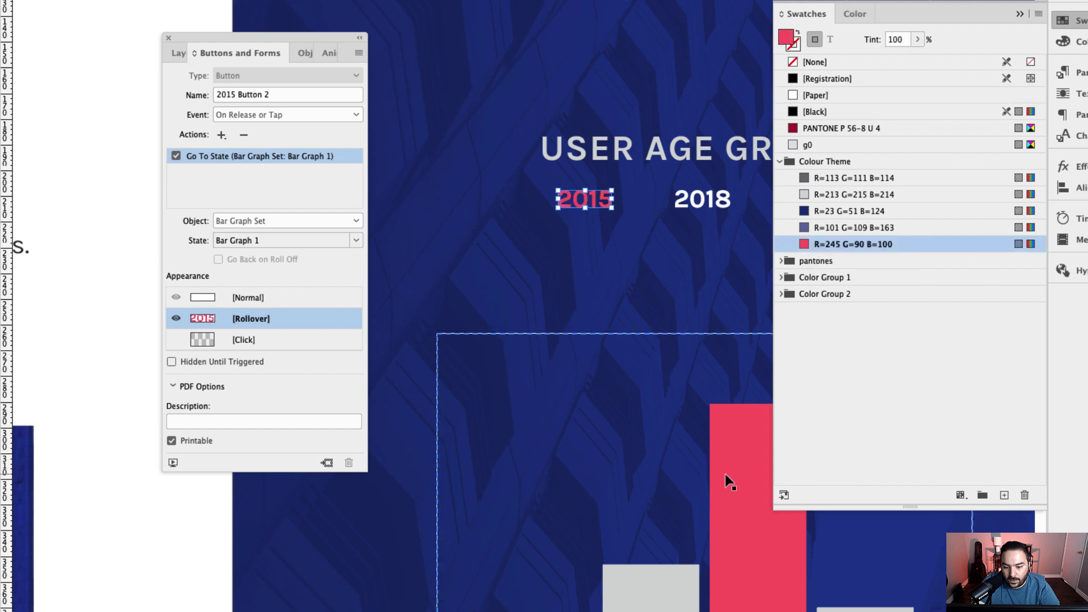
- Compare the 2015 button's Normal and Rollover appearances, ending on Normal
click(250, 301)
click(246, 316)
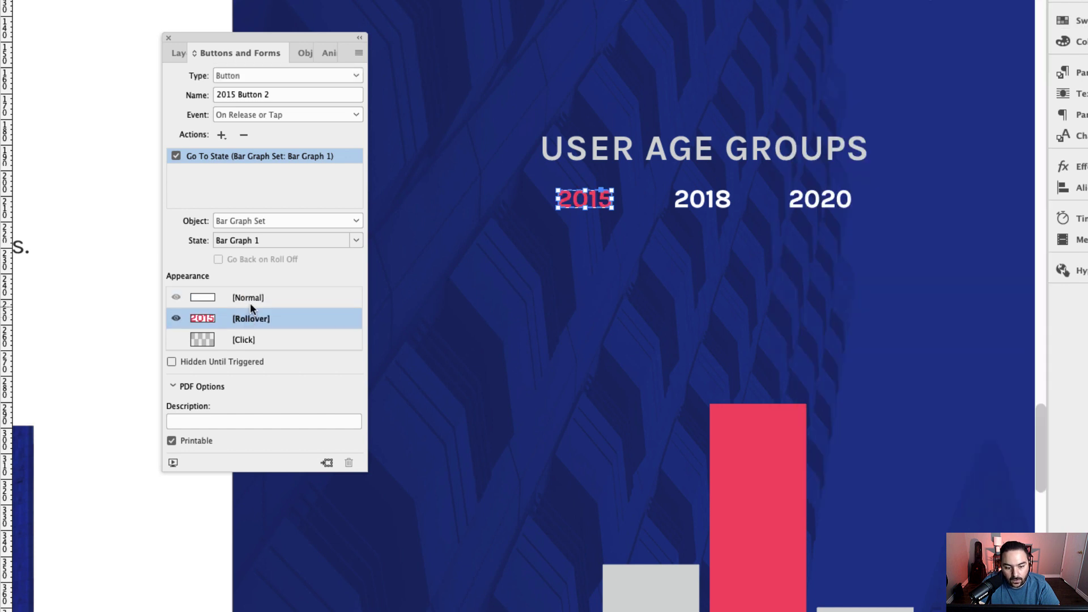
click(250, 299)
click(247, 318)
click(250, 301)
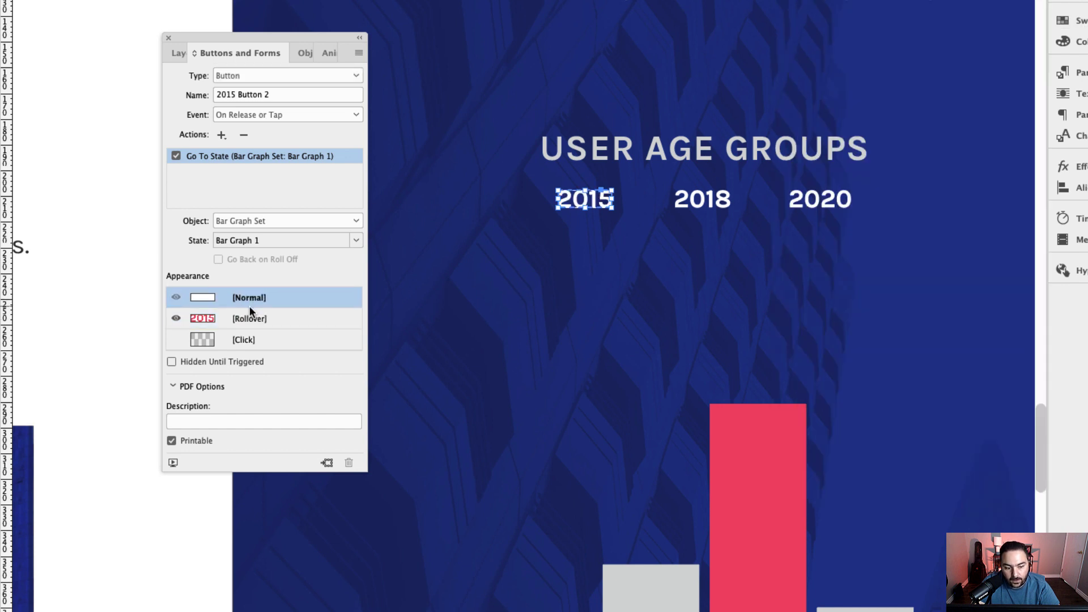
click(248, 316)
click(250, 301)
- Convert the 2018 label into a button named 2018 Button 2
click(703, 207)
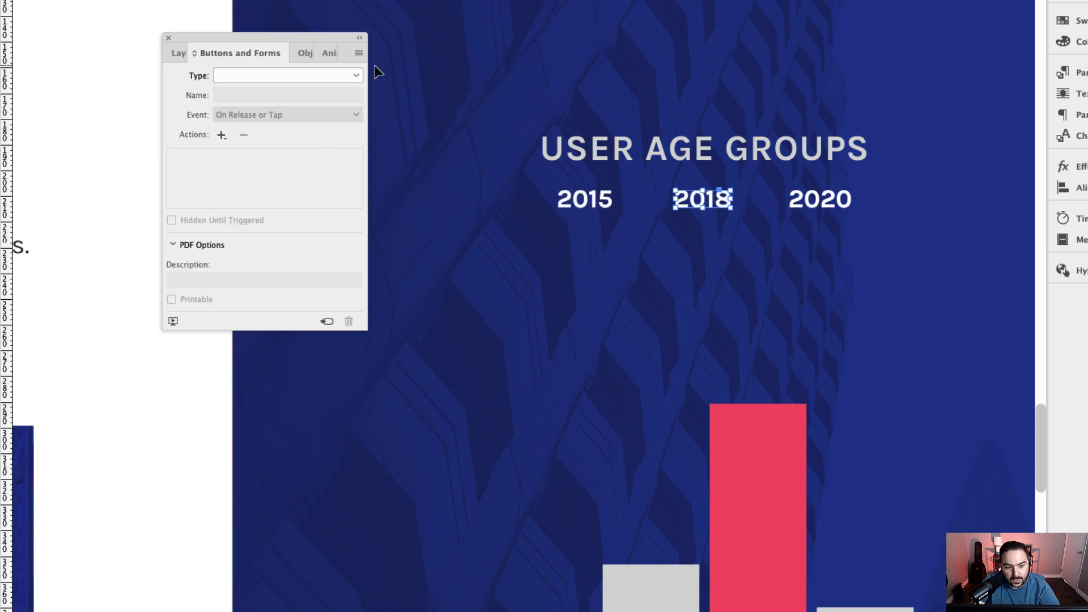
click(356, 75)
click(287, 93)
click(221, 95)
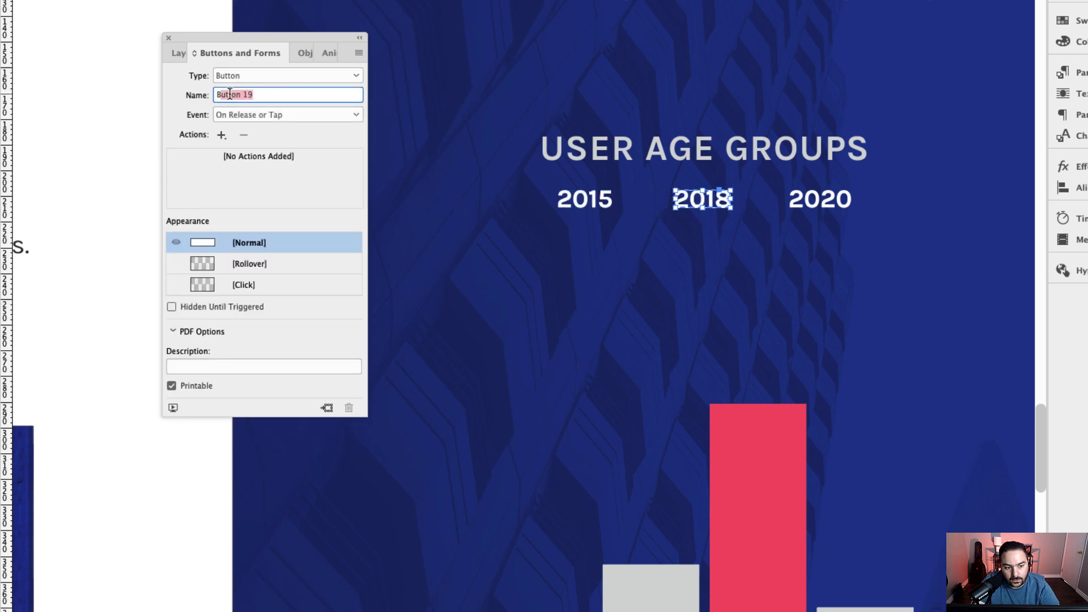
text(2)
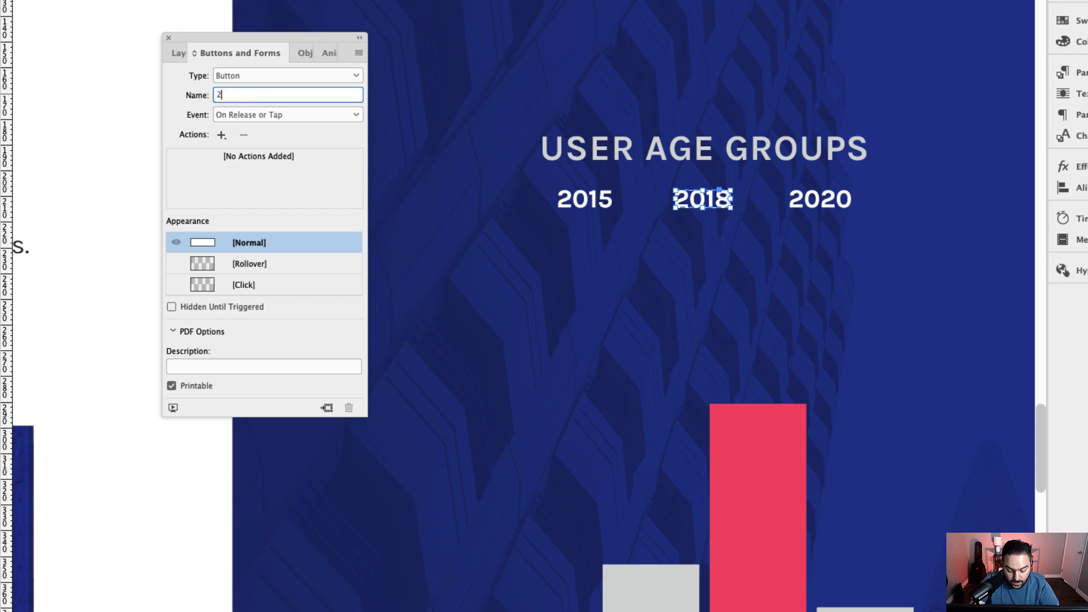
text(018 Button 2)
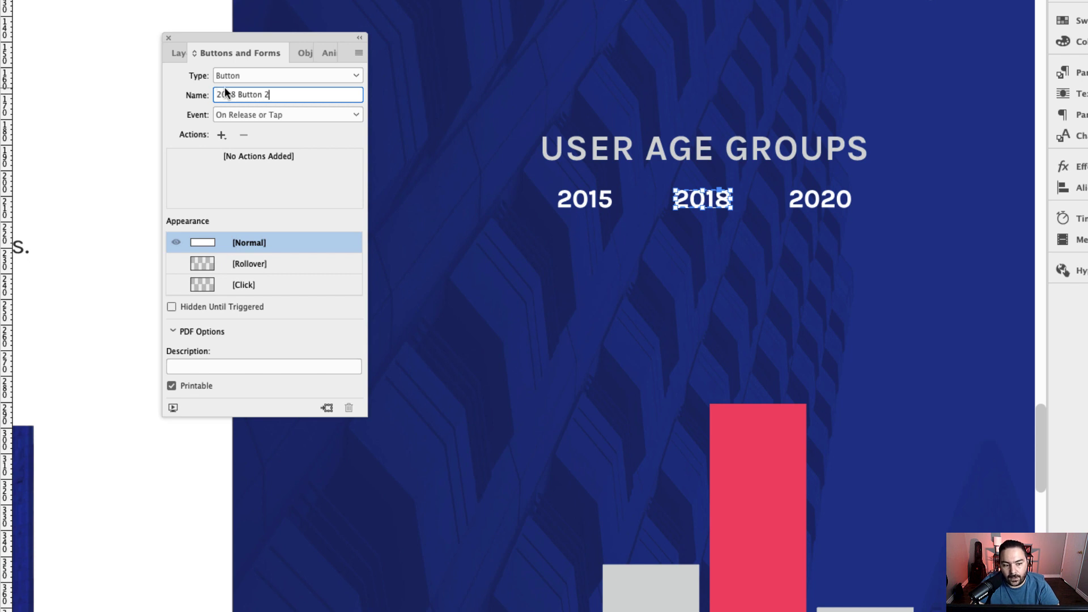
- Add a Go To State action to the 2018 button on release or tap, targeting state Bar Graph 2 of Bar Graph Set
click(308, 117)
click(294, 116)
click(221, 134)
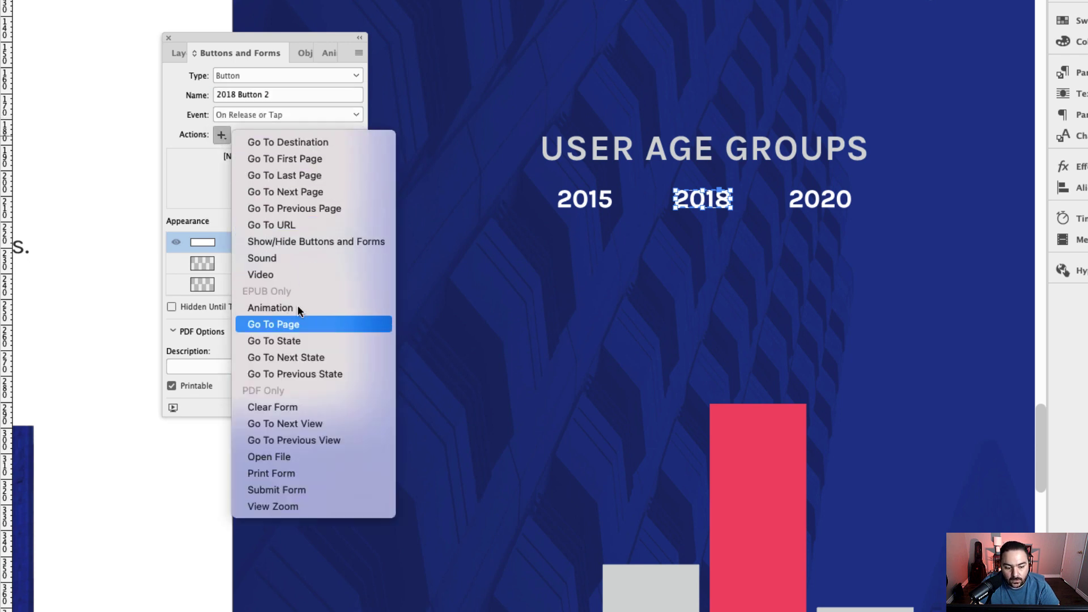
click(301, 340)
click(271, 239)
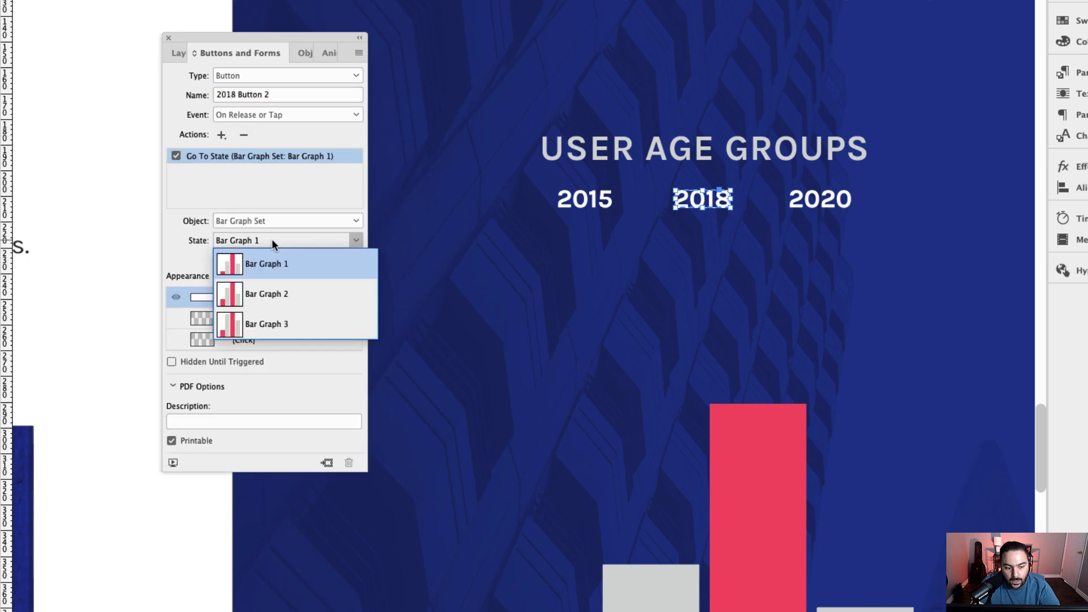
click(281, 296)
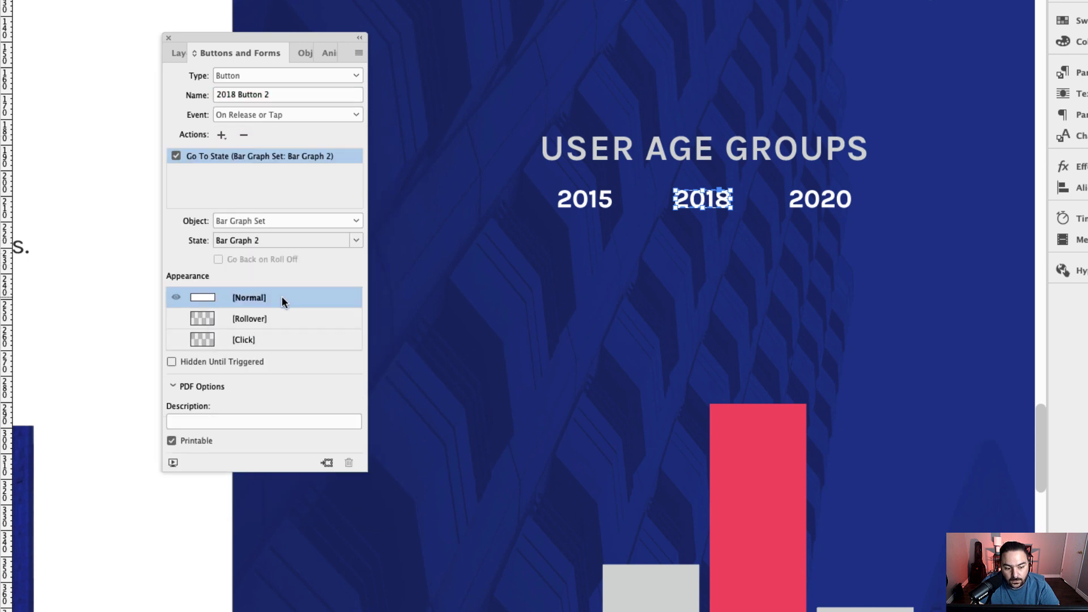
- Give the 2018 button a Rollover appearance filled with the red R=245 G=90 B=100 swatch
click(254, 316)
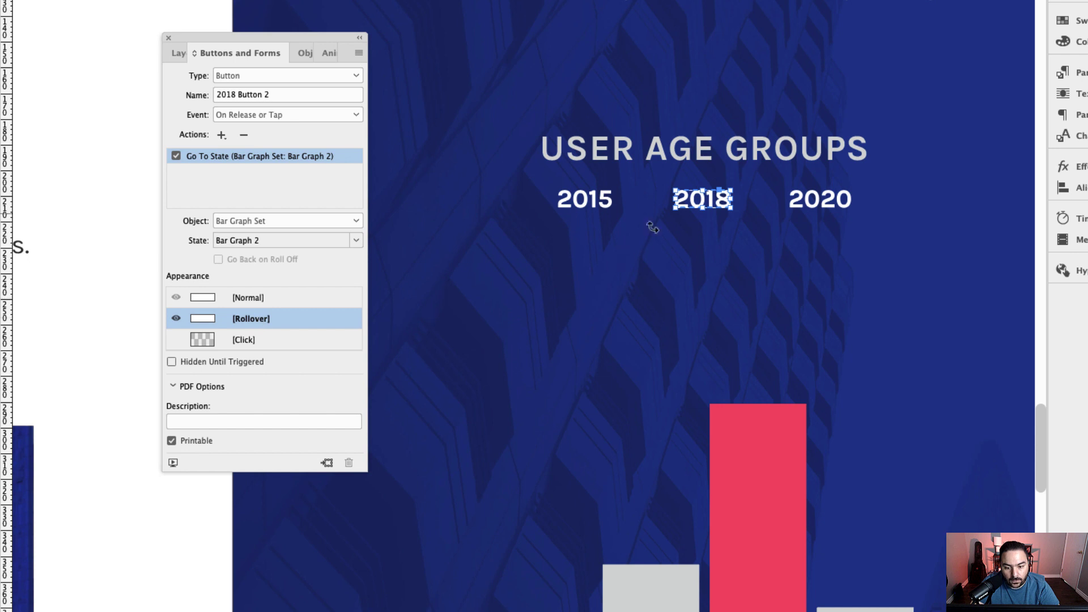
click(696, 207)
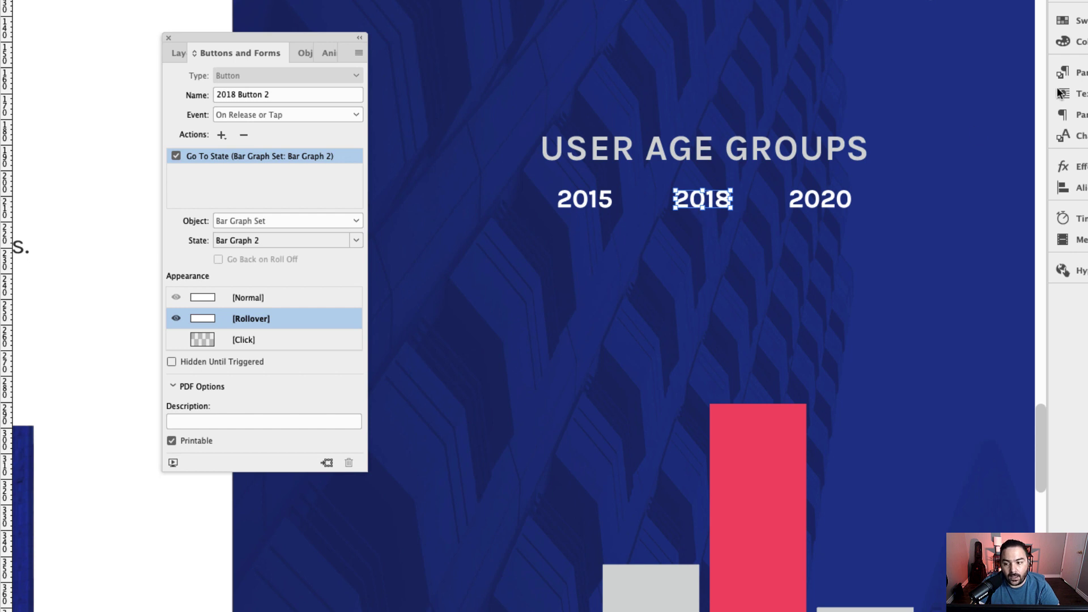
click(1066, 20)
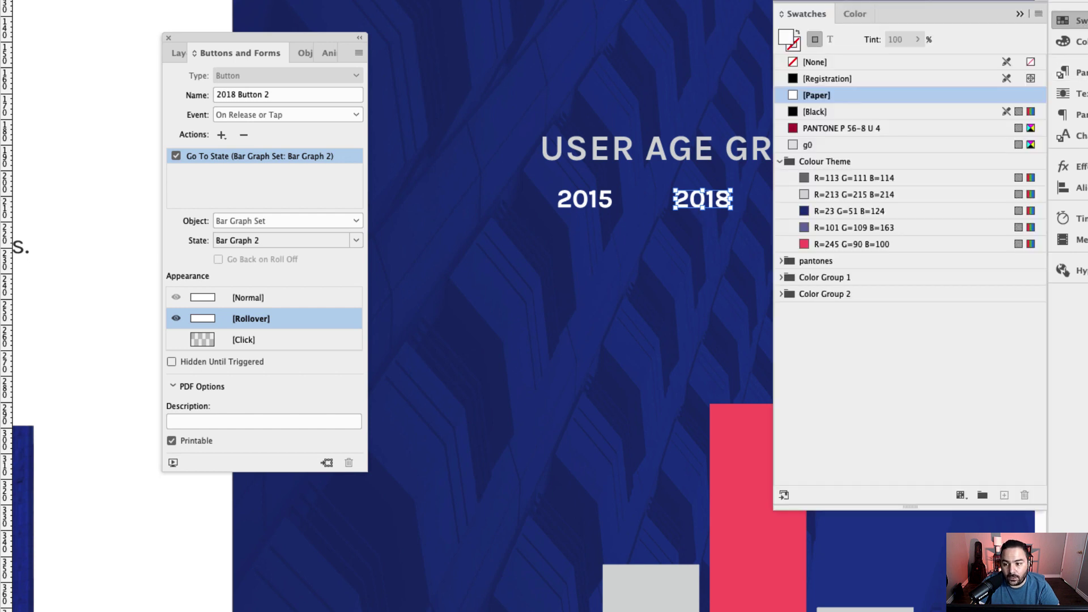
click(818, 244)
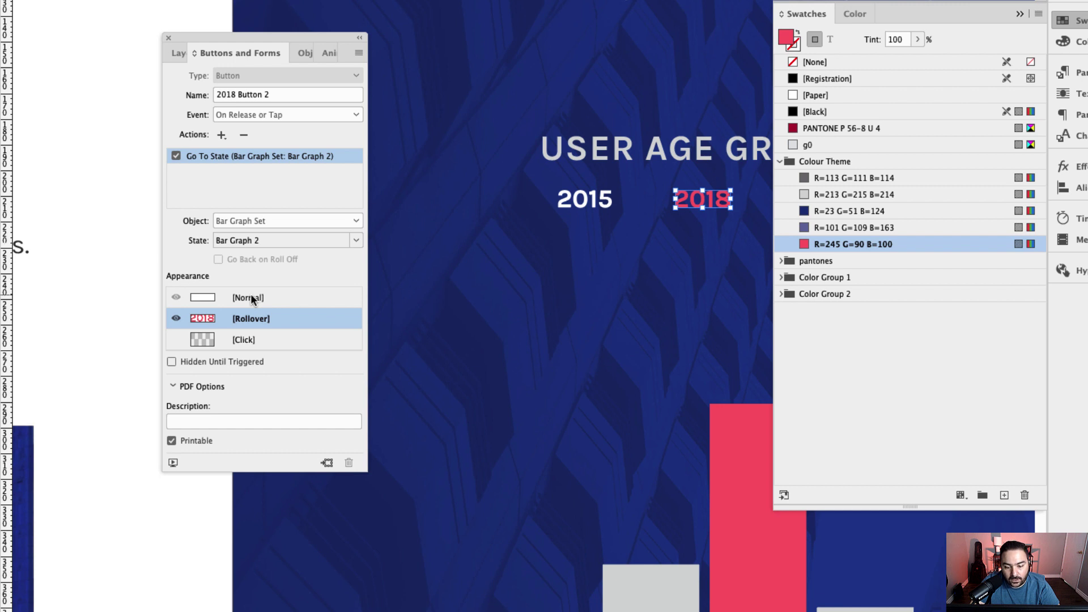
- Compare the 2018 button's Normal and Rollover appearances, ending on Normal
click(252, 298)
click(247, 319)
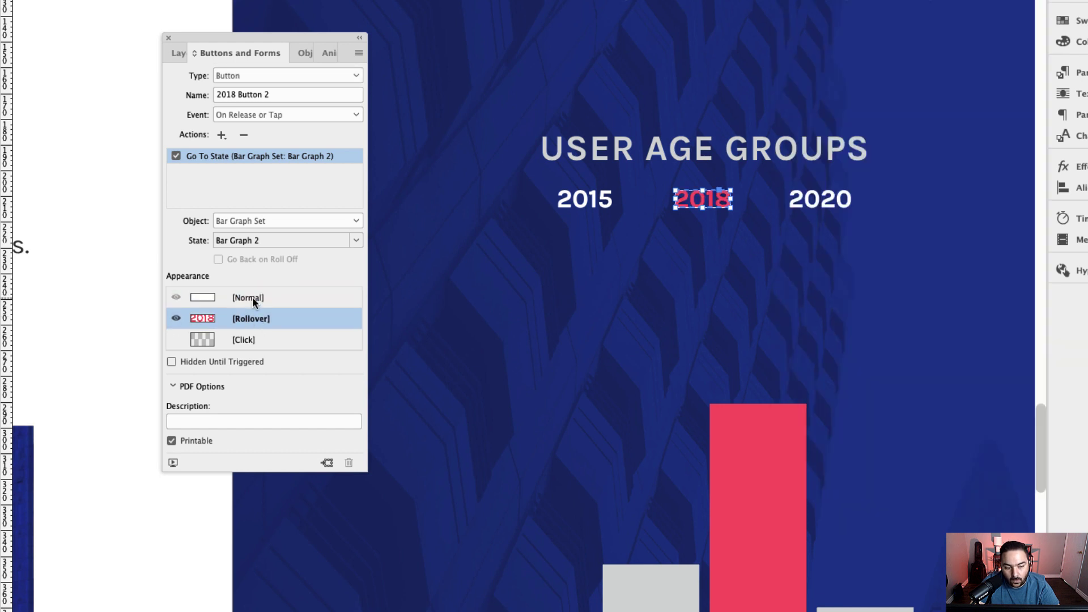
click(248, 298)
click(246, 315)
click(249, 299)
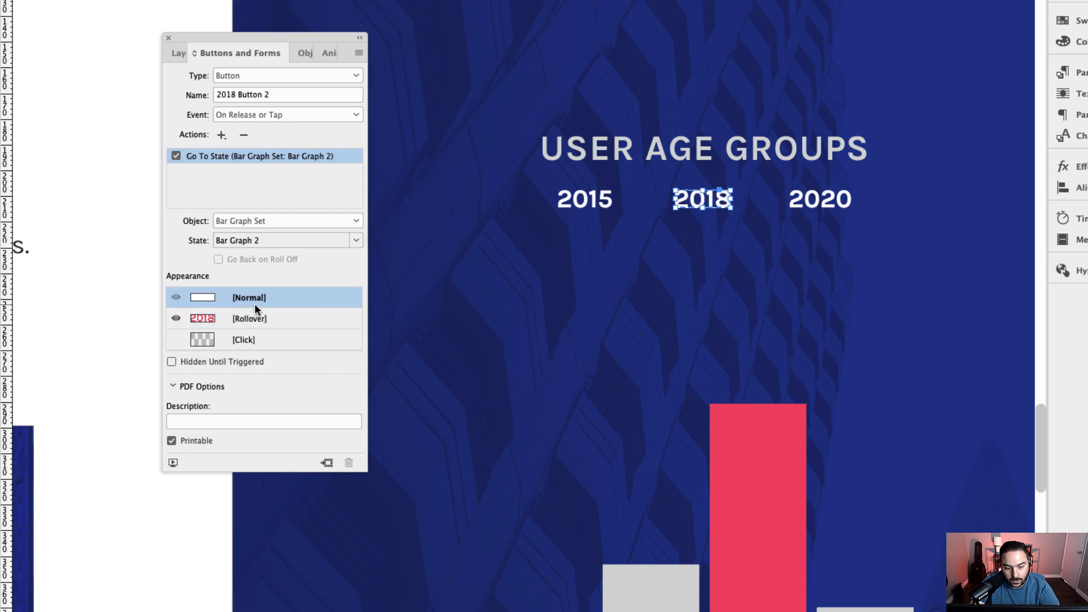
- Convert the 2020 label into a button named 2020 Button 2
click(808, 205)
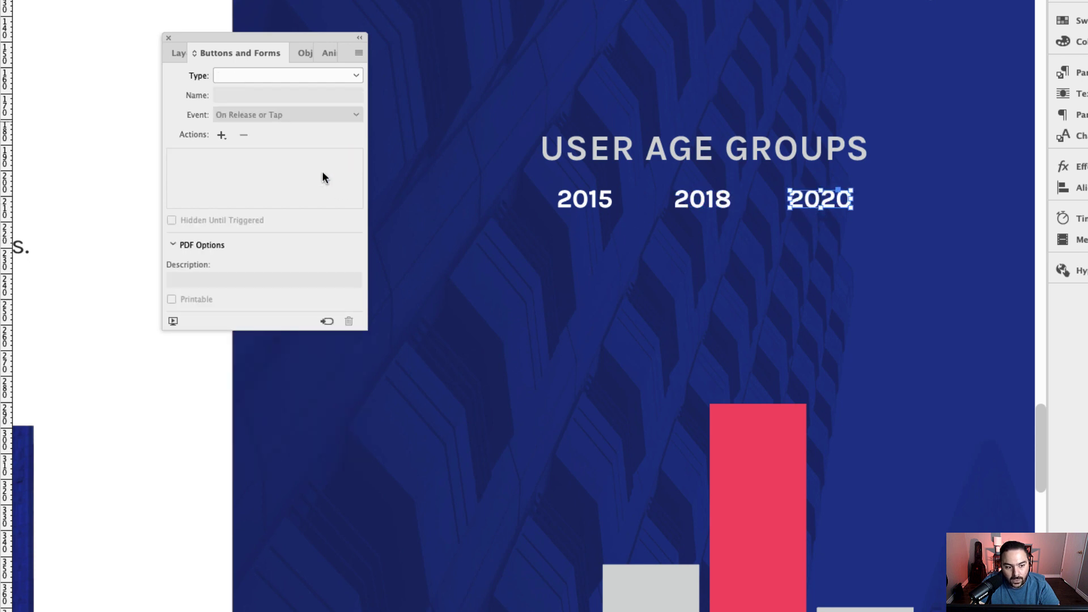
click(354, 75)
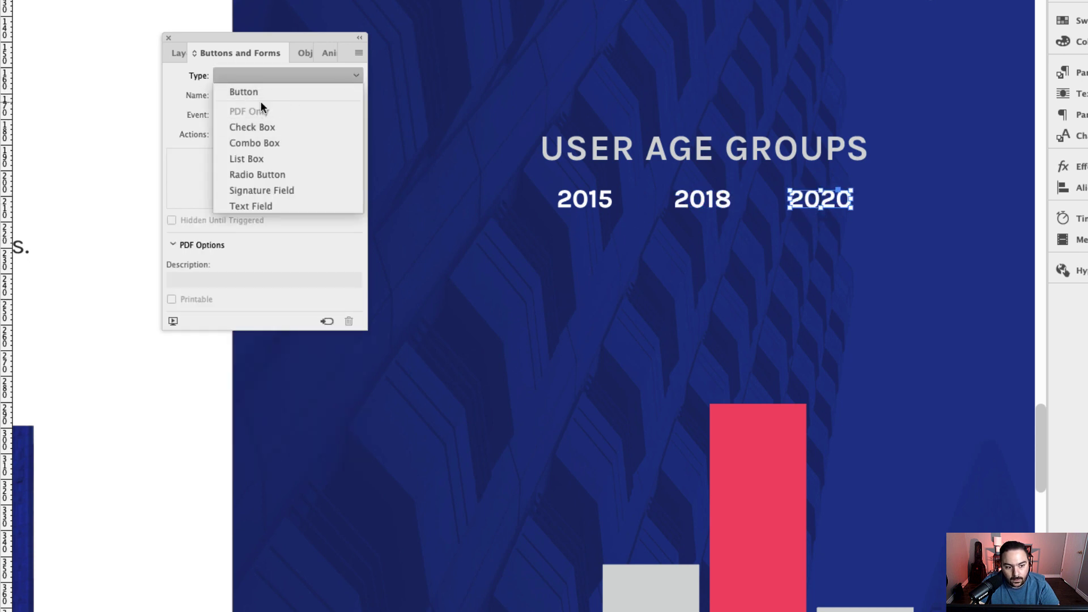
click(261, 94)
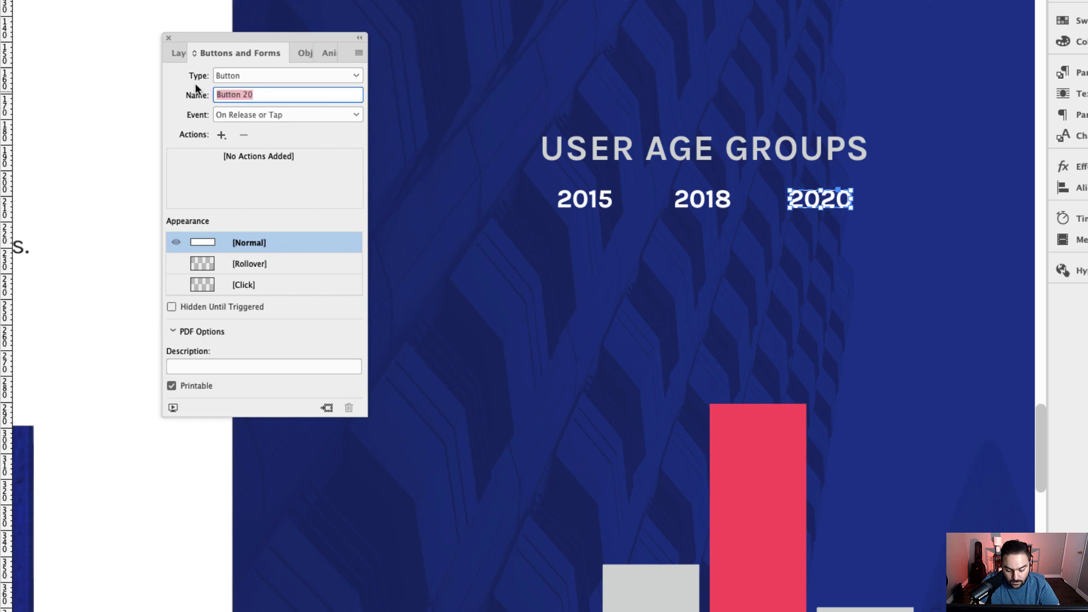
text(2020 Button 2)
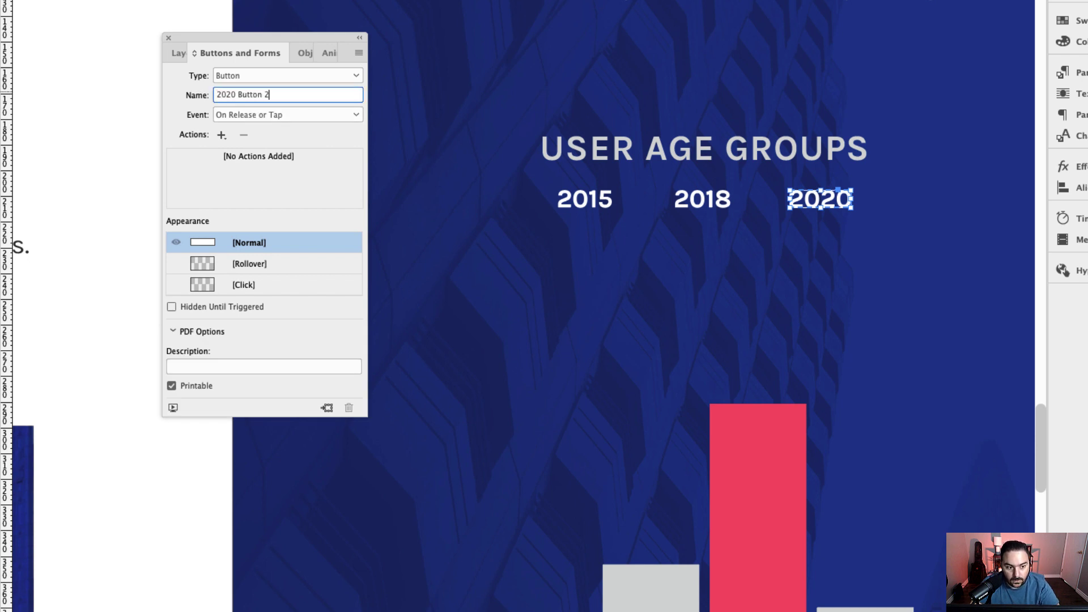
- Add a Go To State action to the 2020 button on release or tap, targeting state Bar Graph 3 of Bar Graph Set
click(221, 135)
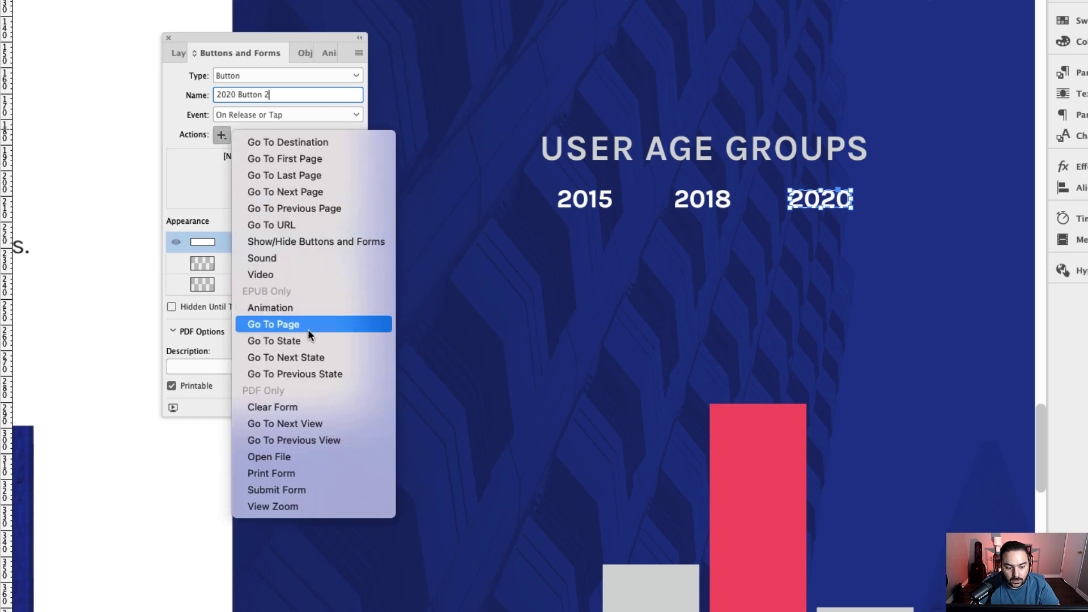
click(311, 340)
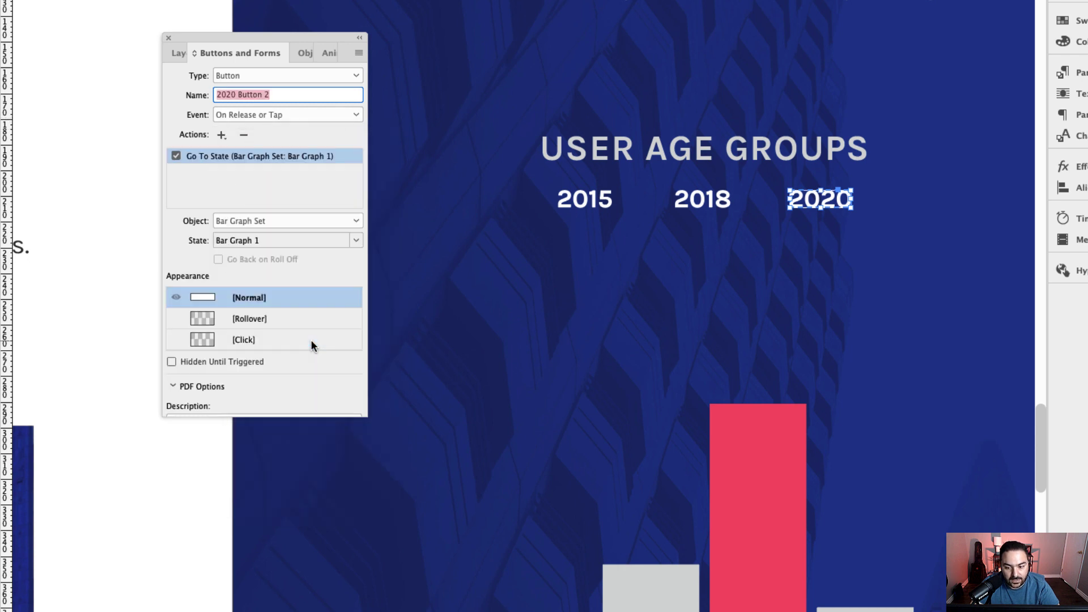
click(313, 240)
click(309, 261)
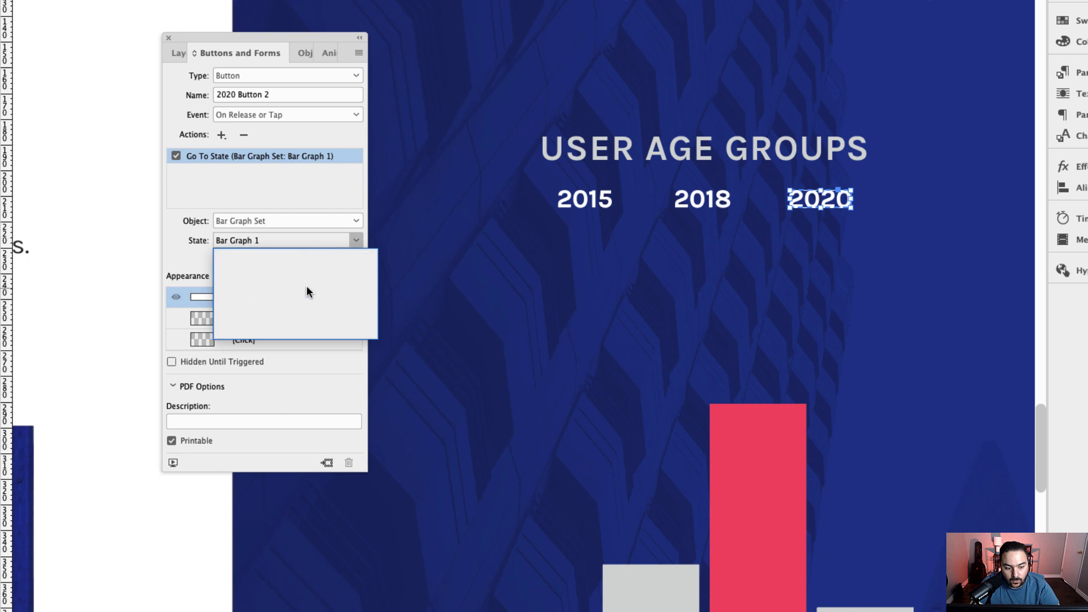
click(330, 242)
click(277, 322)
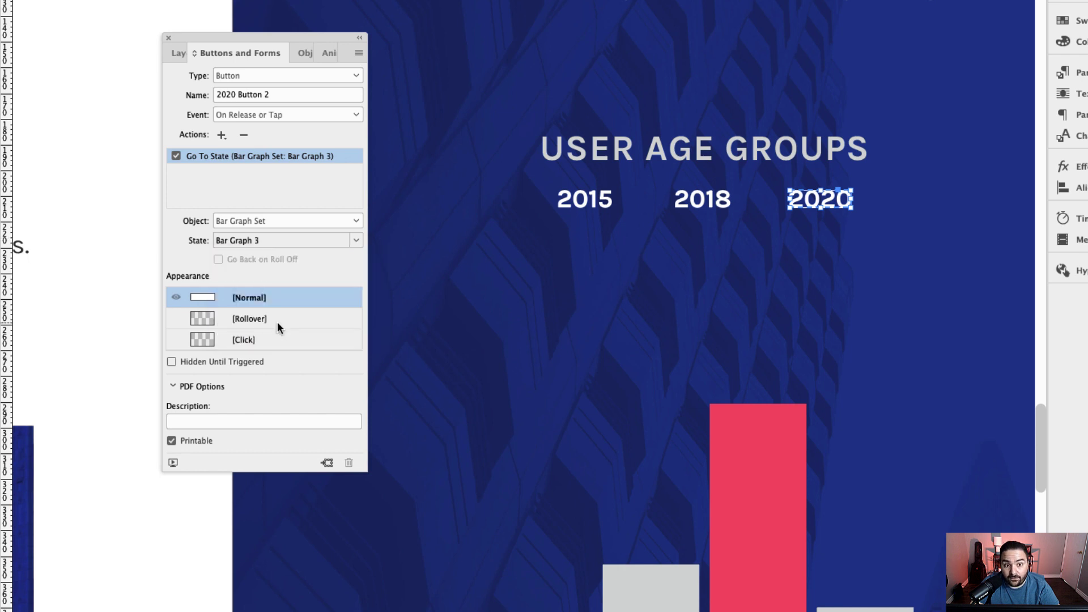
- Give the 2020 button a Rollover appearance filled with the red R=245 G=90 B=100 swatch
click(253, 319)
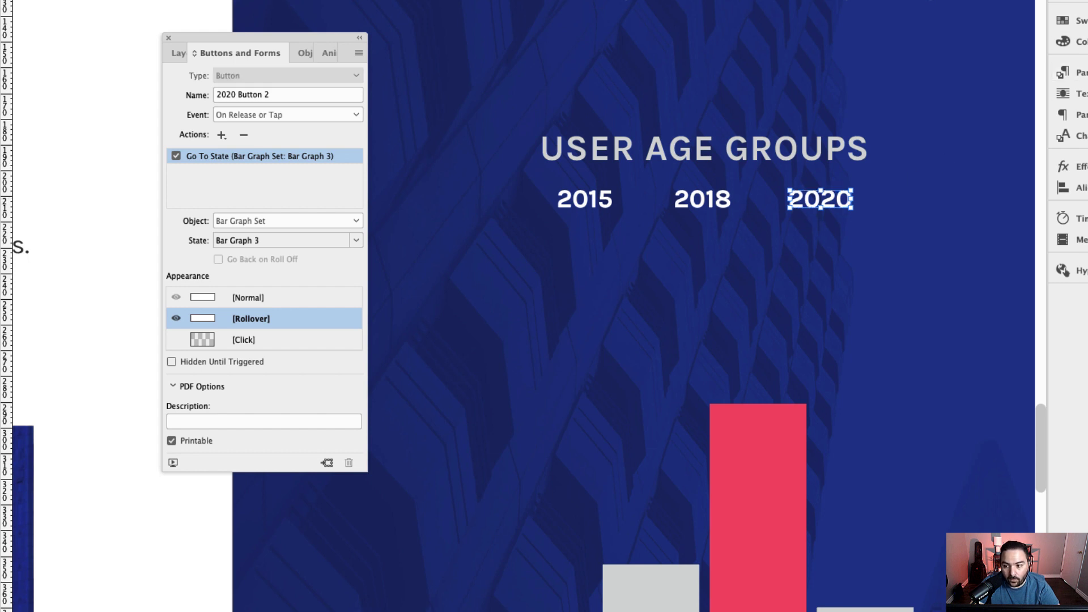
click(1064, 21)
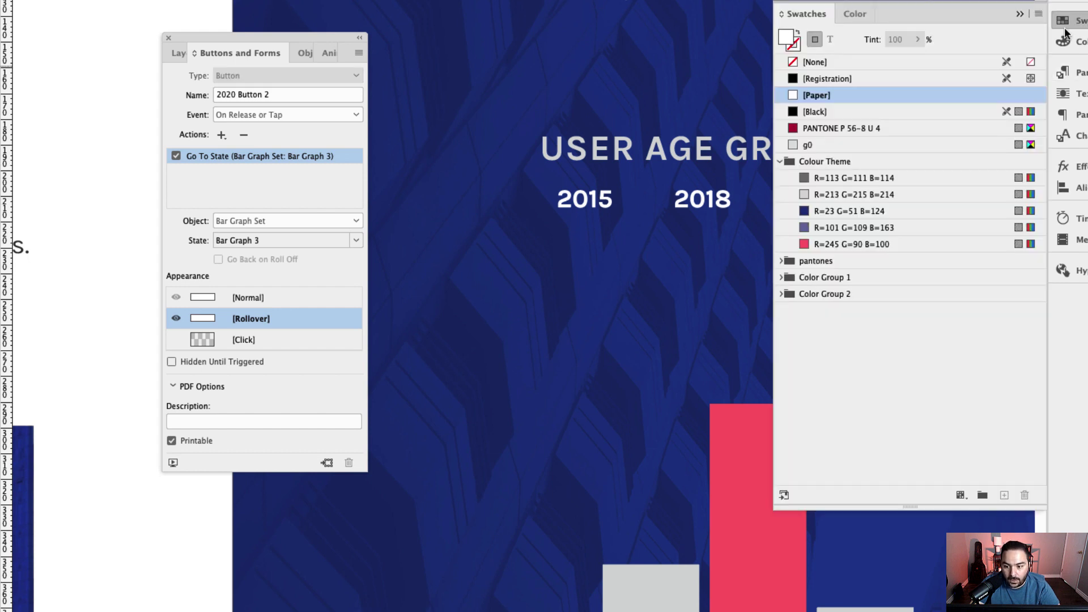
click(816, 242)
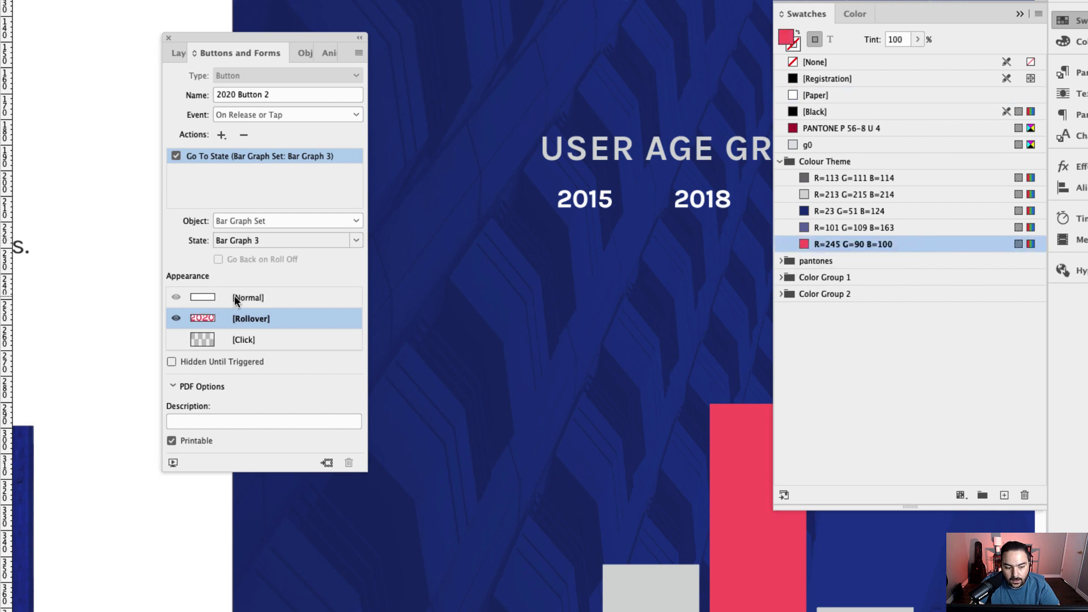
- Compare the 2020 button's Normal and Rollover appearances, ending on Normal
click(233, 296)
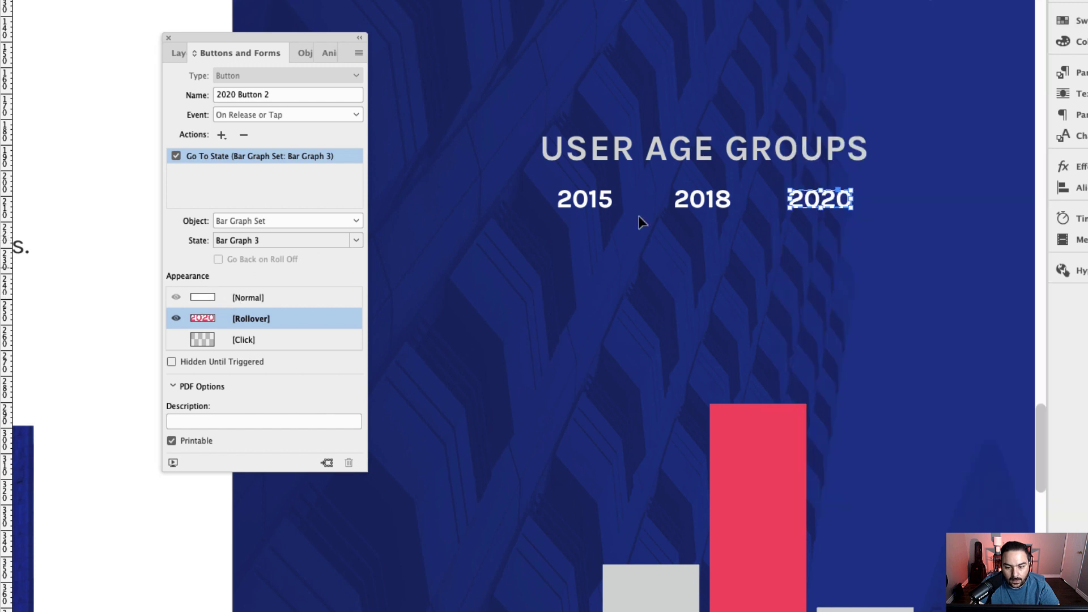
click(249, 325)
click(254, 300)
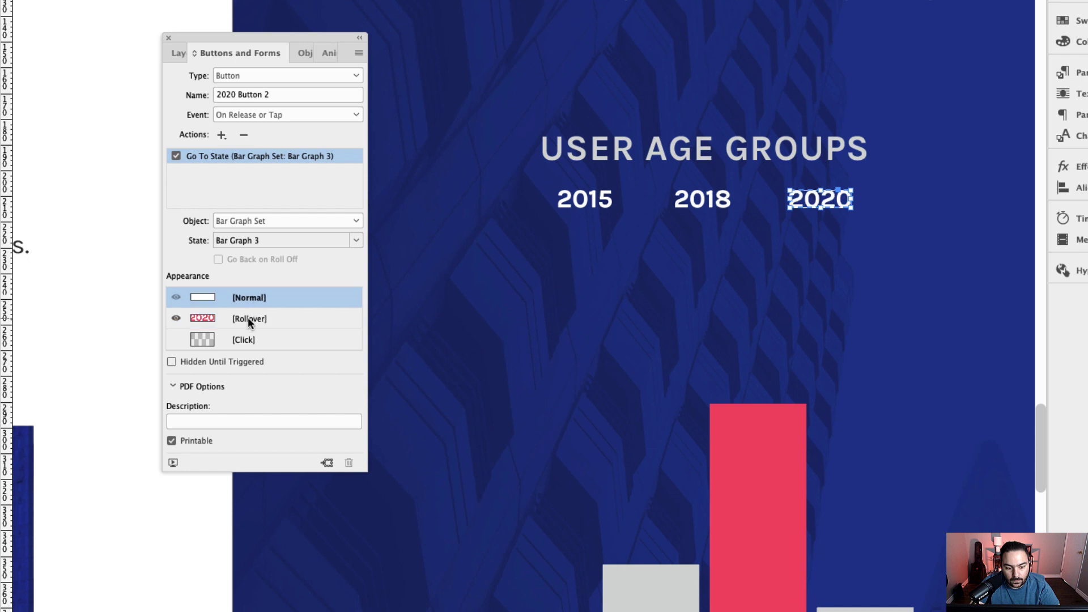
click(247, 317)
click(253, 299)
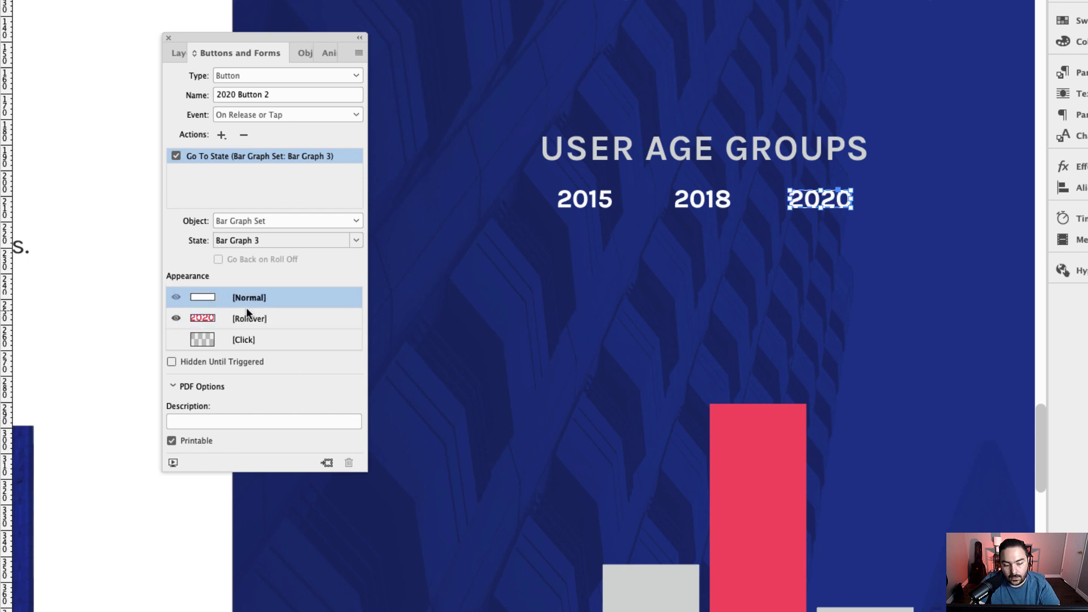
click(246, 315)
click(252, 300)
click(251, 318)
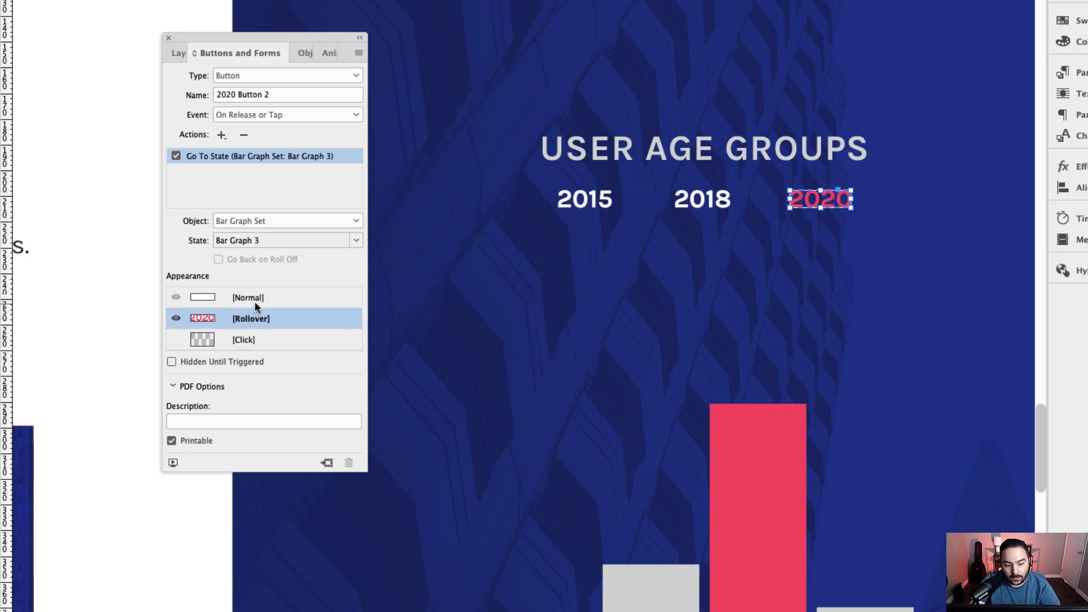
click(254, 300)
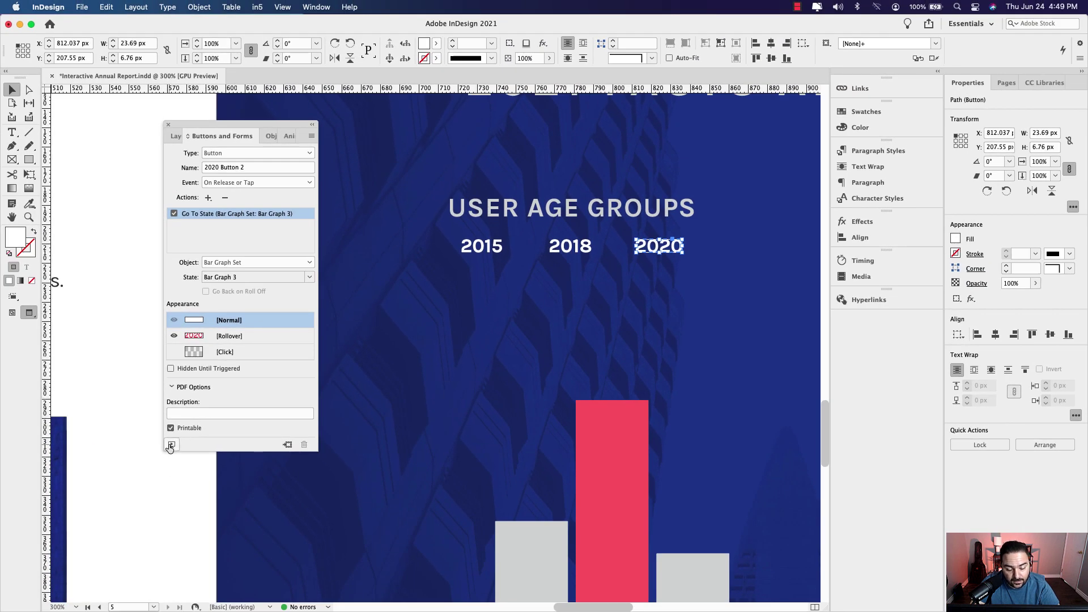
- Test the 2015, 2018 and 2020 buttons of the bar graph in the EPUB Interactivity Preview, closing the preview when done
click(171, 446)
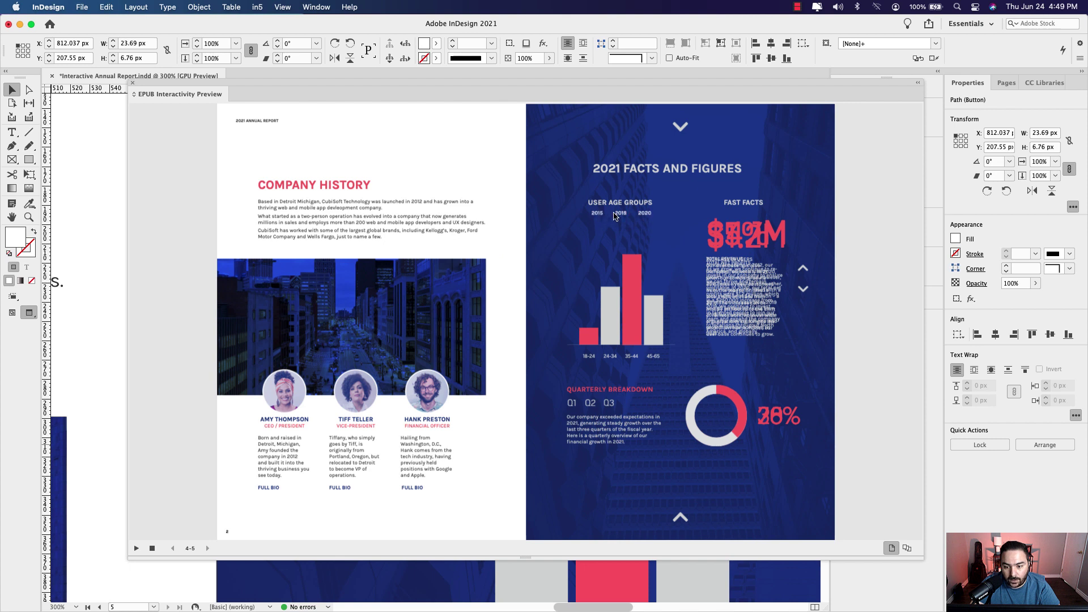
click(646, 217)
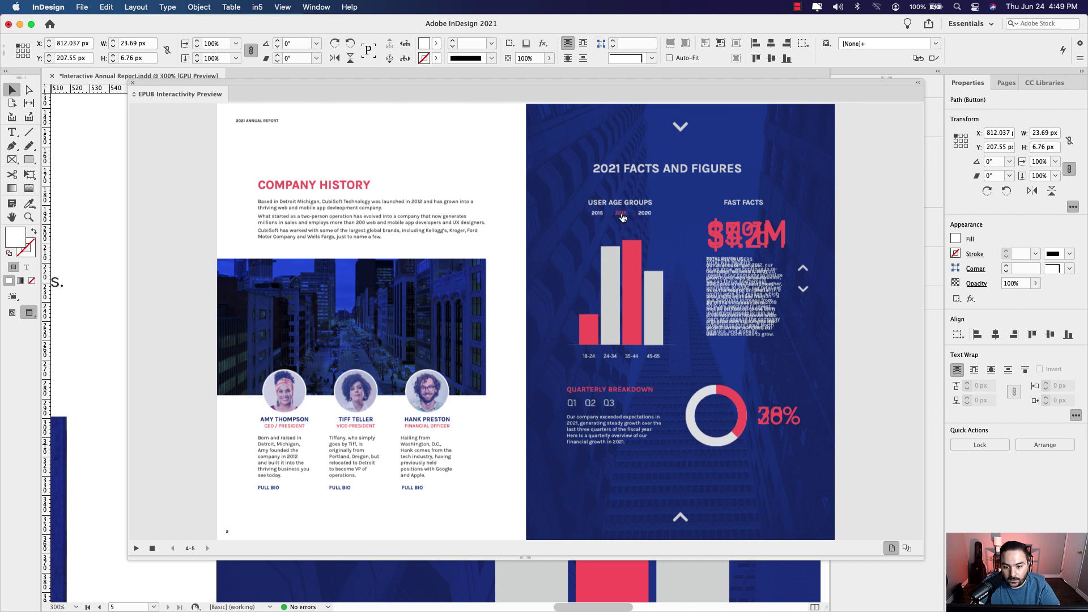
click(622, 217)
click(599, 217)
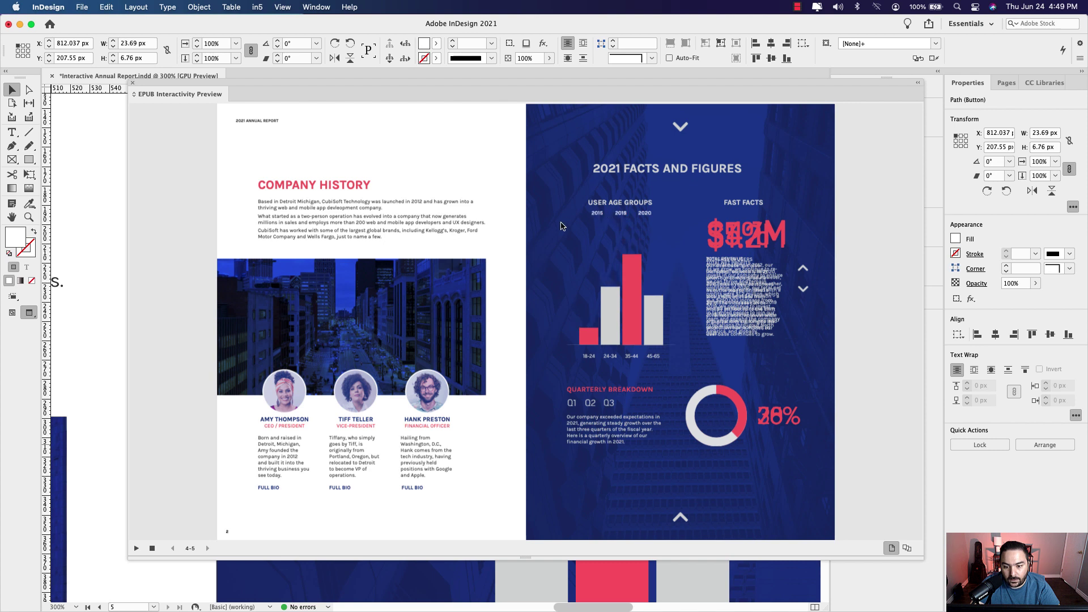
click(643, 215)
click(626, 217)
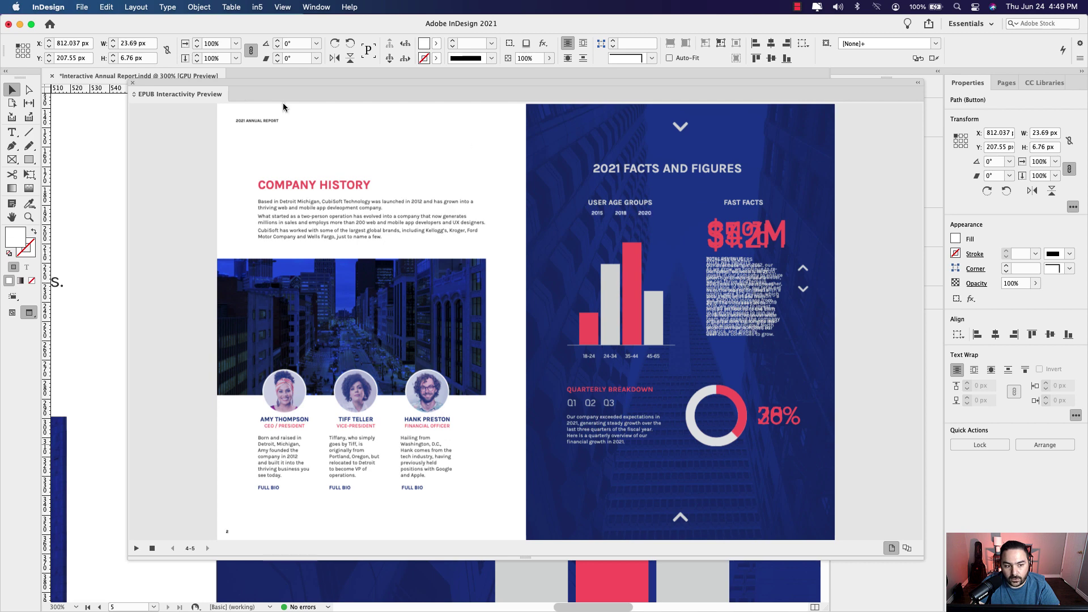
click(132, 83)
- Combine the overlapping text groups under the Fast Facts heading into one multi-state object
click(569, 295)
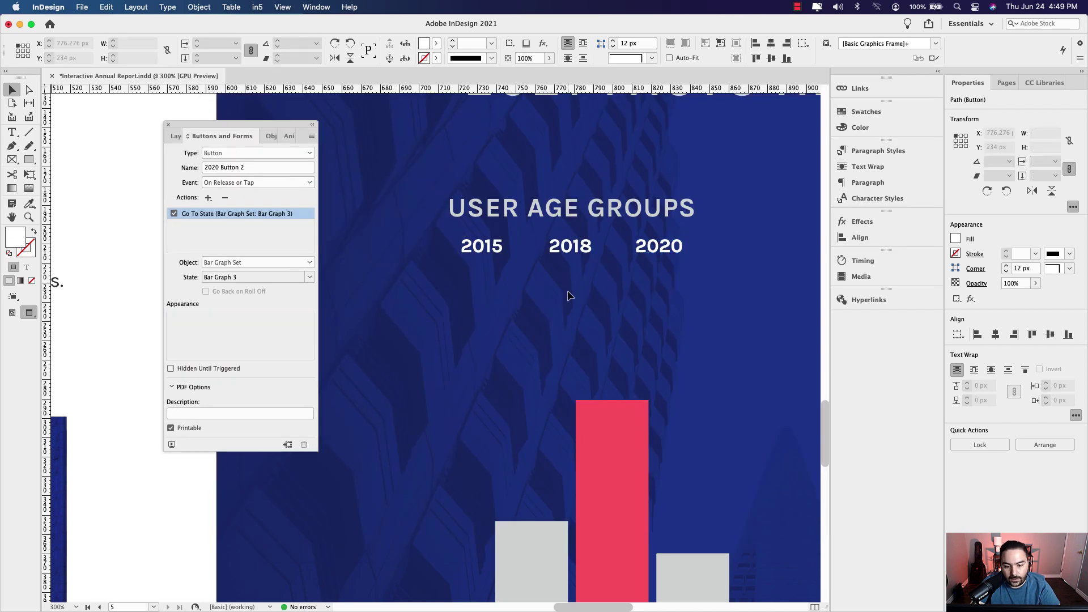
key(super+minus)
scroll(623, 346, right, 5)
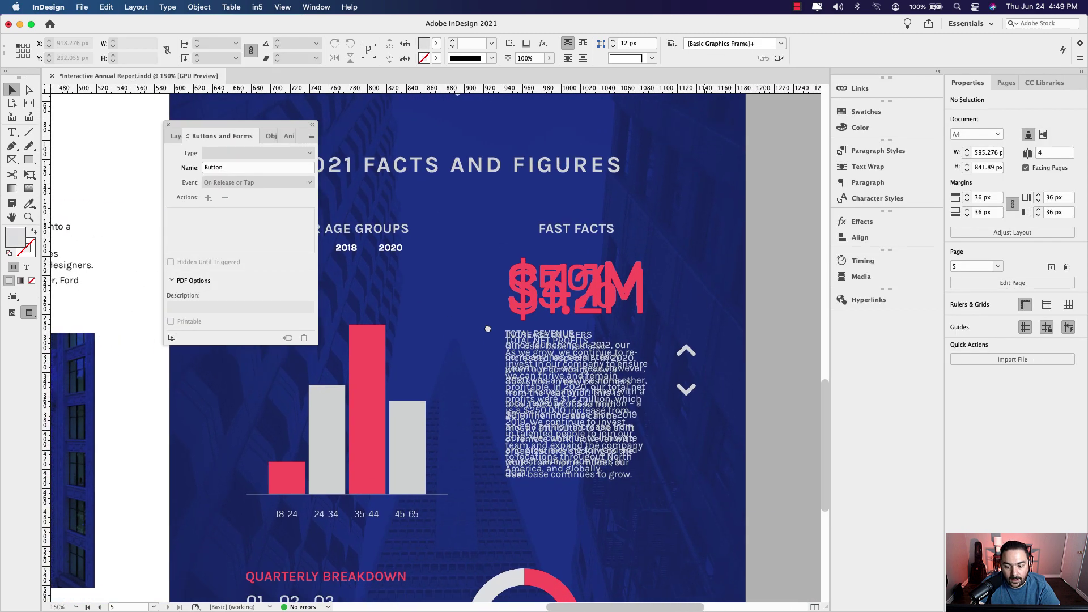
click(480, 269)
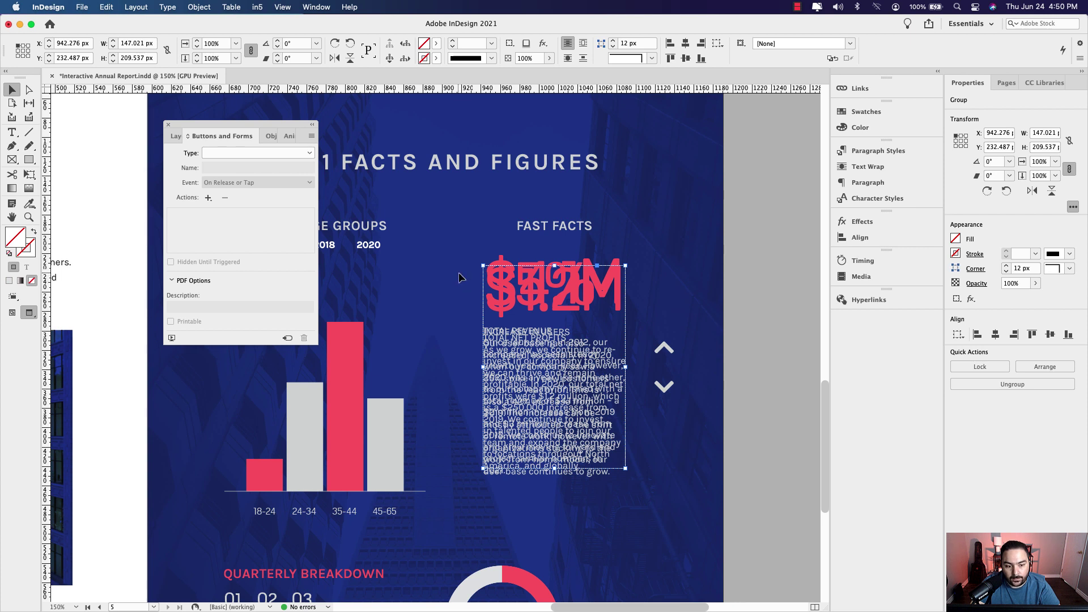
drag(462, 271, 598, 434)
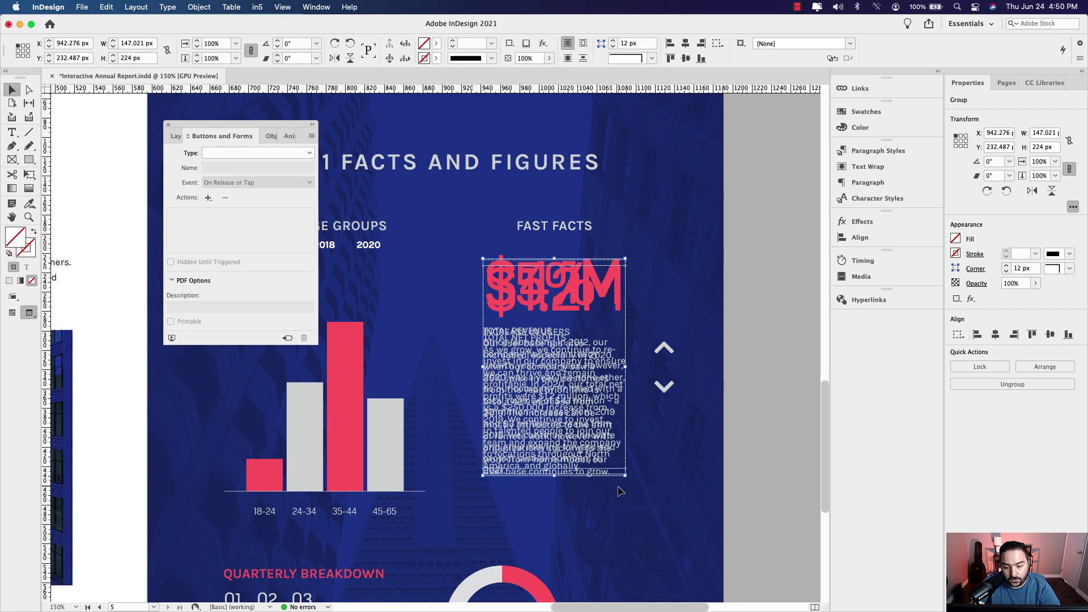
click(274, 139)
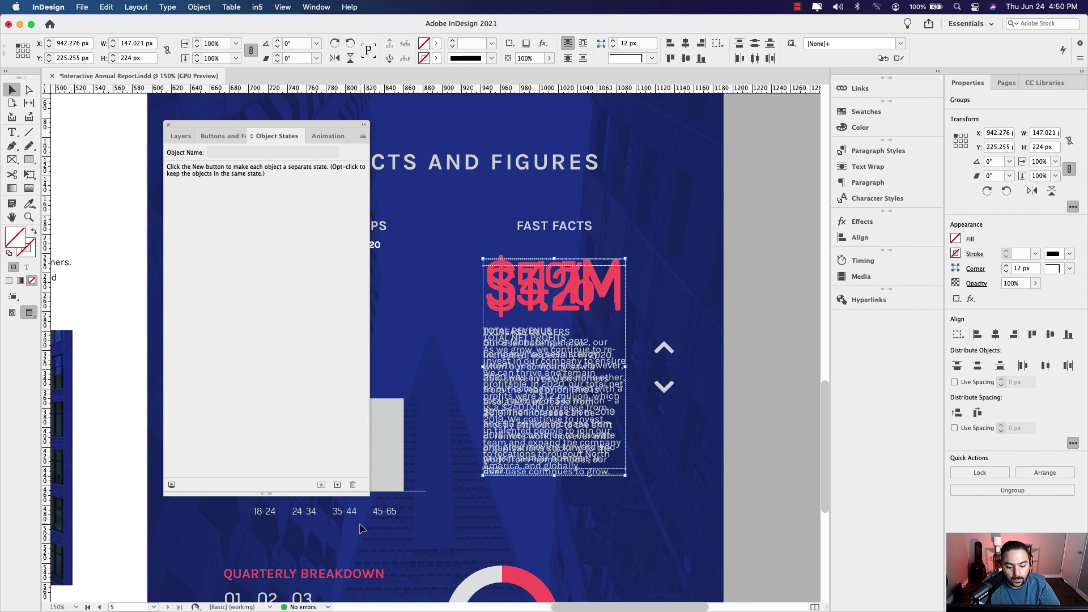
click(338, 486)
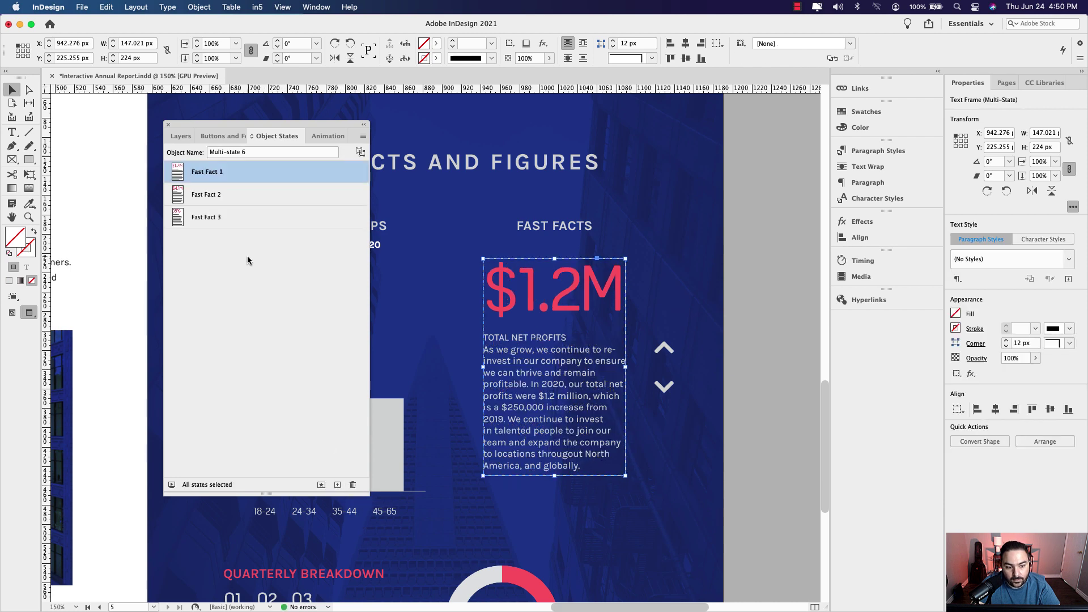
- Review the Fast Fact 1, Fast Fact 2 and Fast Fact 3 states of the new multi-state object
click(204, 195)
click(203, 218)
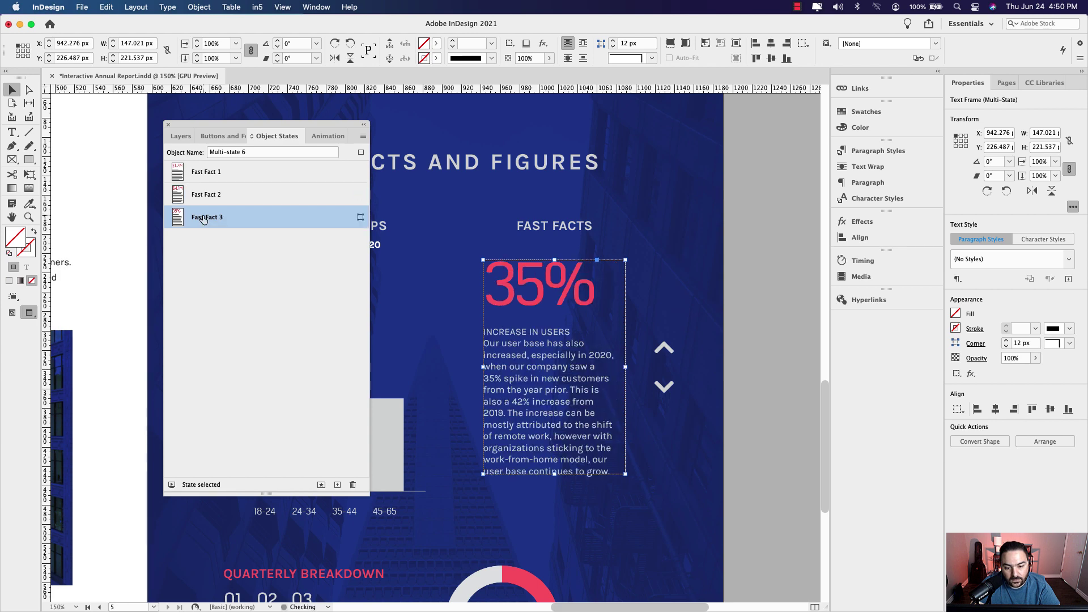
click(205, 173)
click(206, 196)
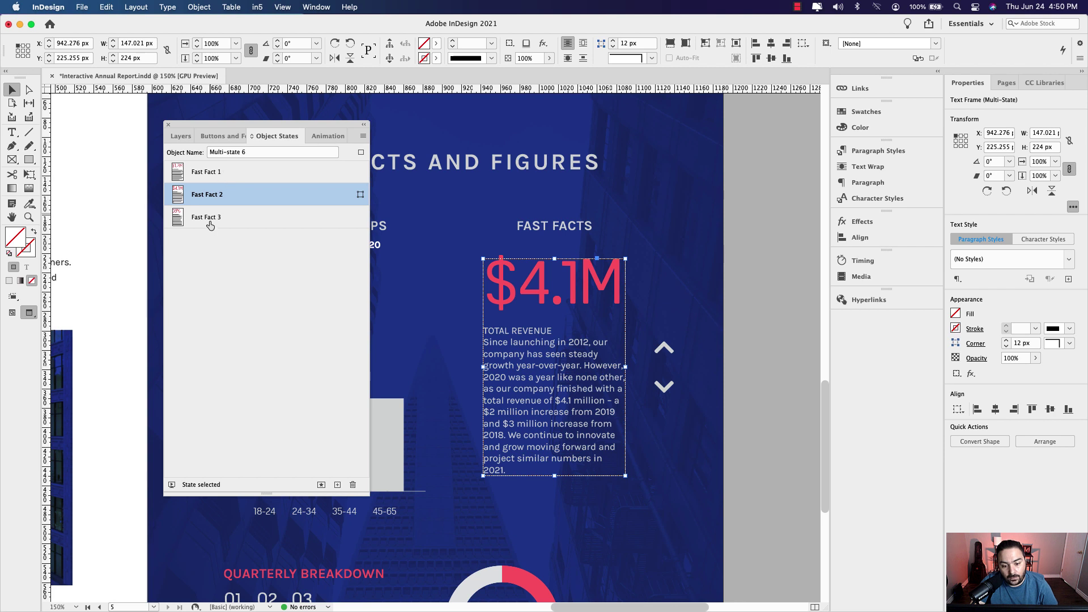
- Name the multi-state object Fast Facts Set 2 and make Fast Fact 1 its active state
click(246, 155)
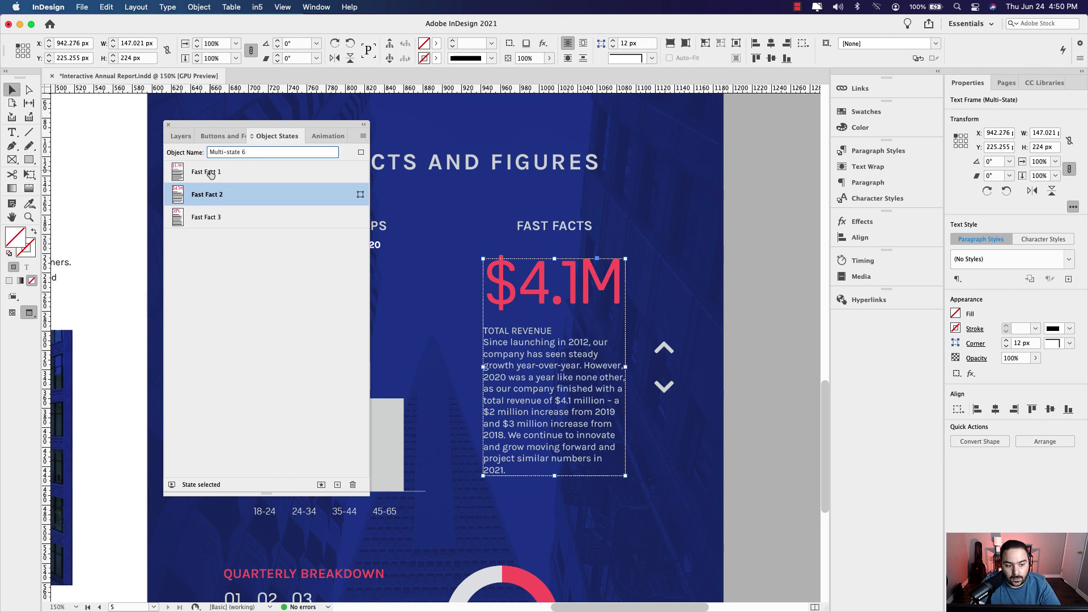
key(super+a)
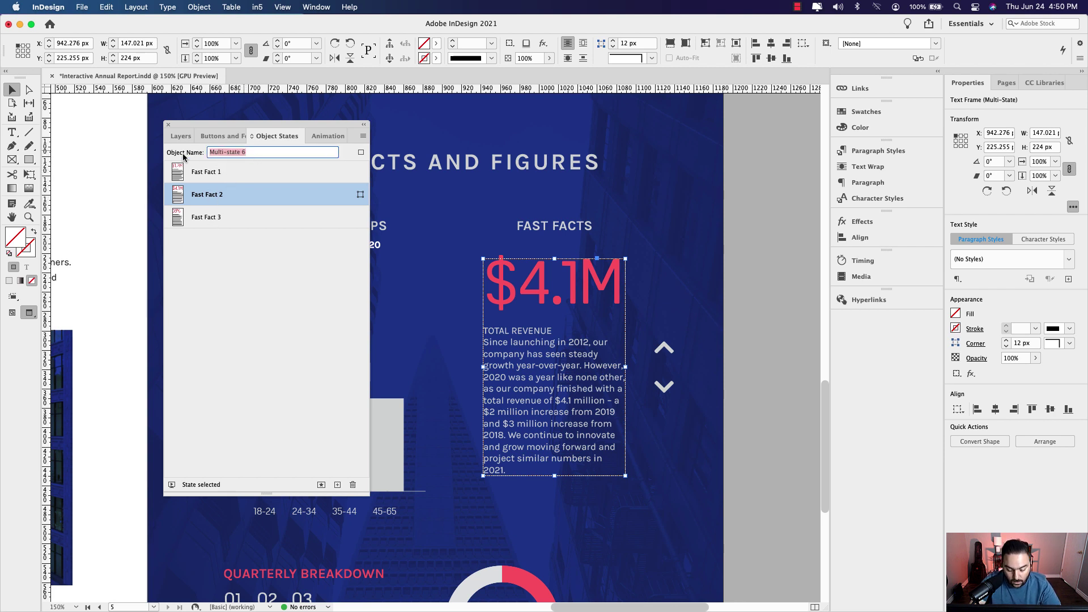
text(Fast Facts)
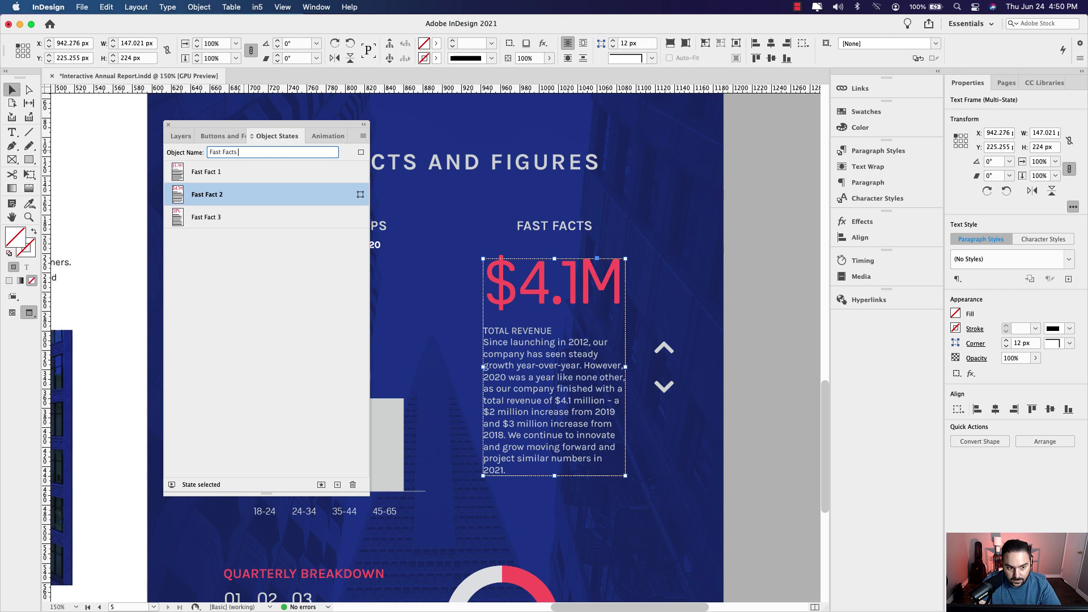
text( Set 2)
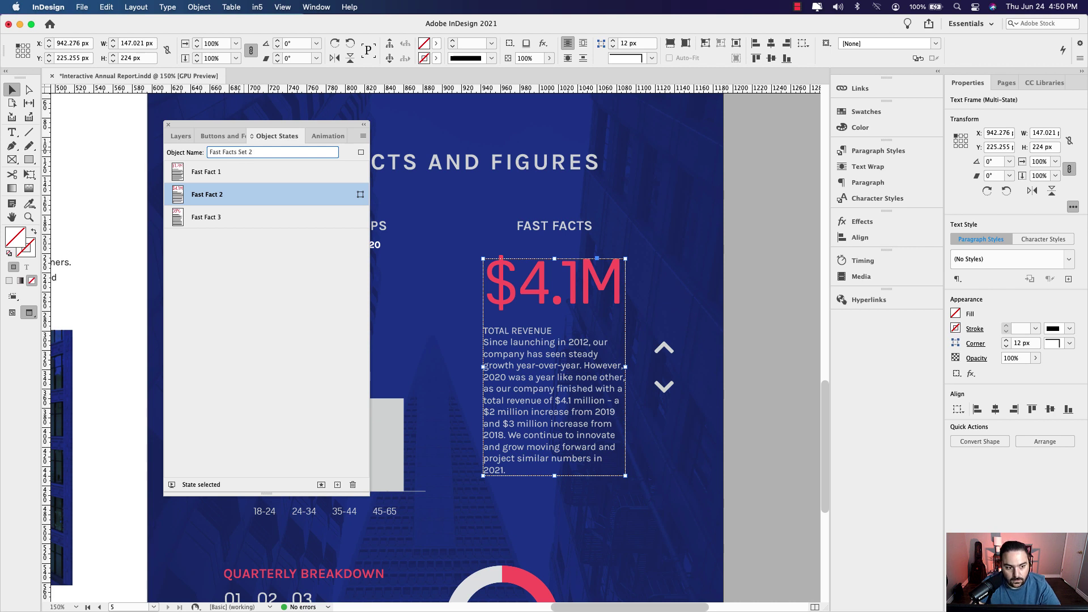
click(205, 177)
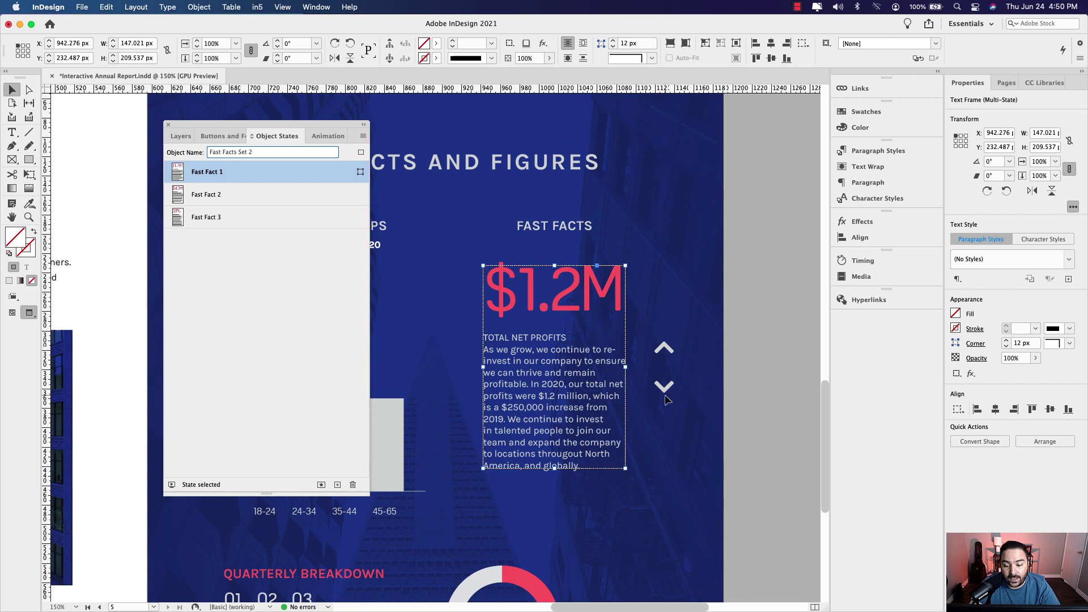
- Convert the down arrow beside the Fast Facts text into a button
click(670, 354)
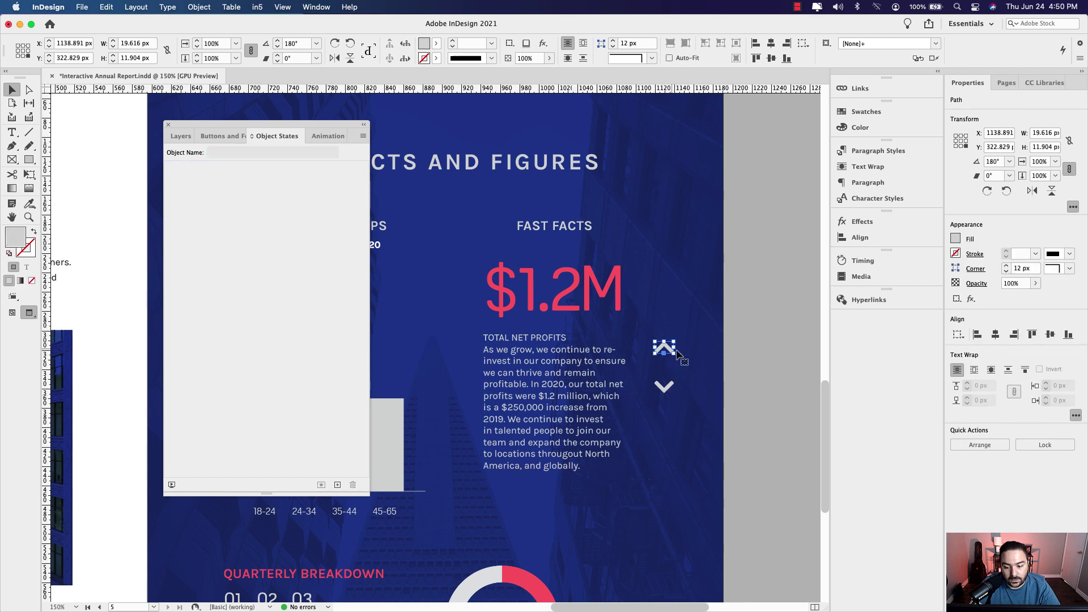
drag(672, 354, 656, 398)
click(656, 398)
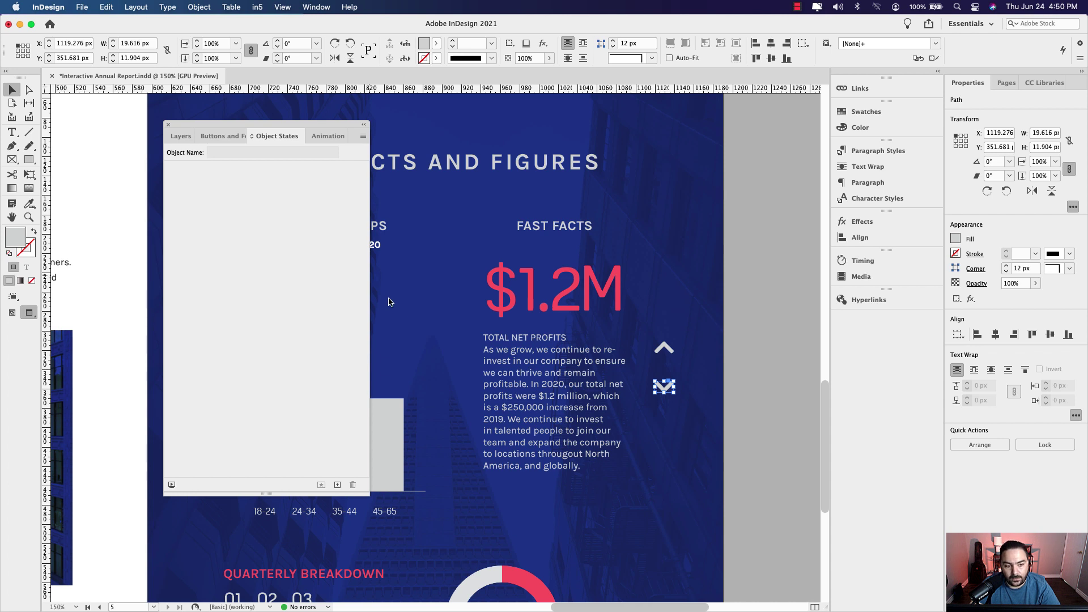
click(228, 136)
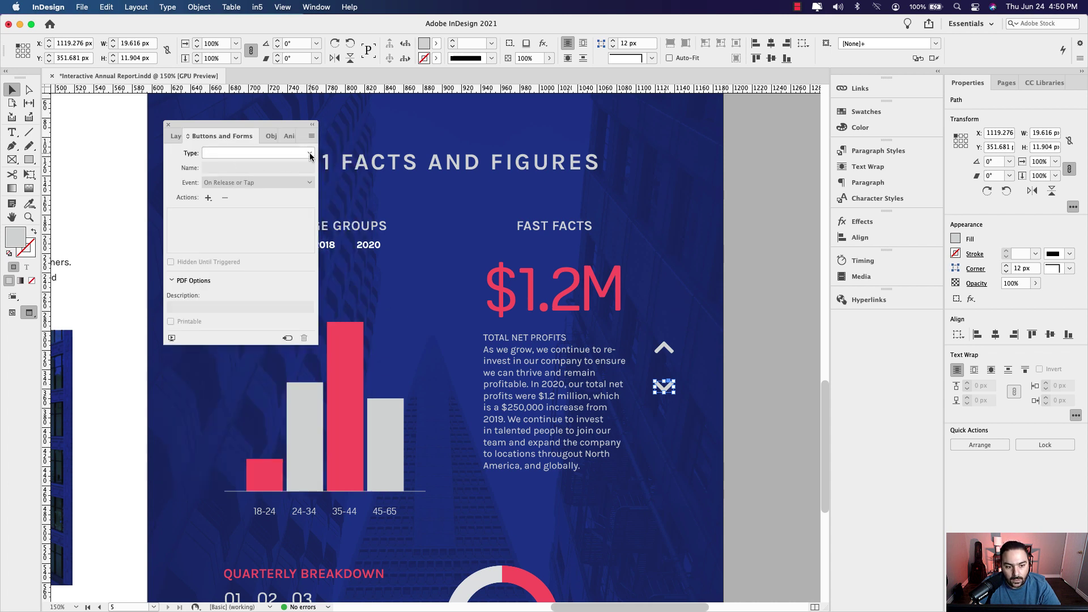
click(306, 153)
click(233, 165)
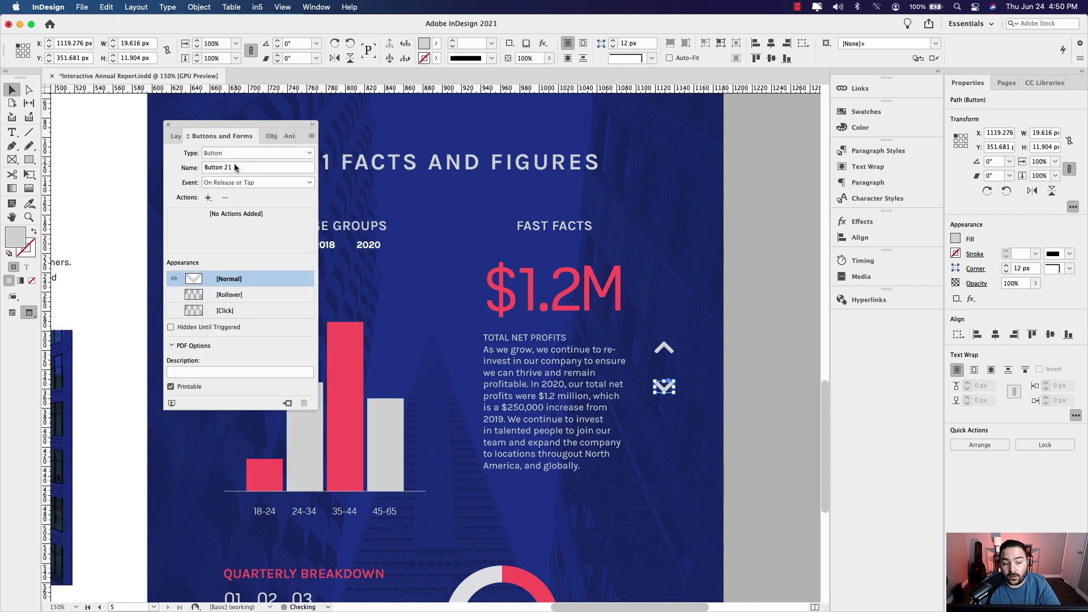
- Name the down arrow button Fast Facts Down Arrow and give it a Go To Next State action
click(234, 167)
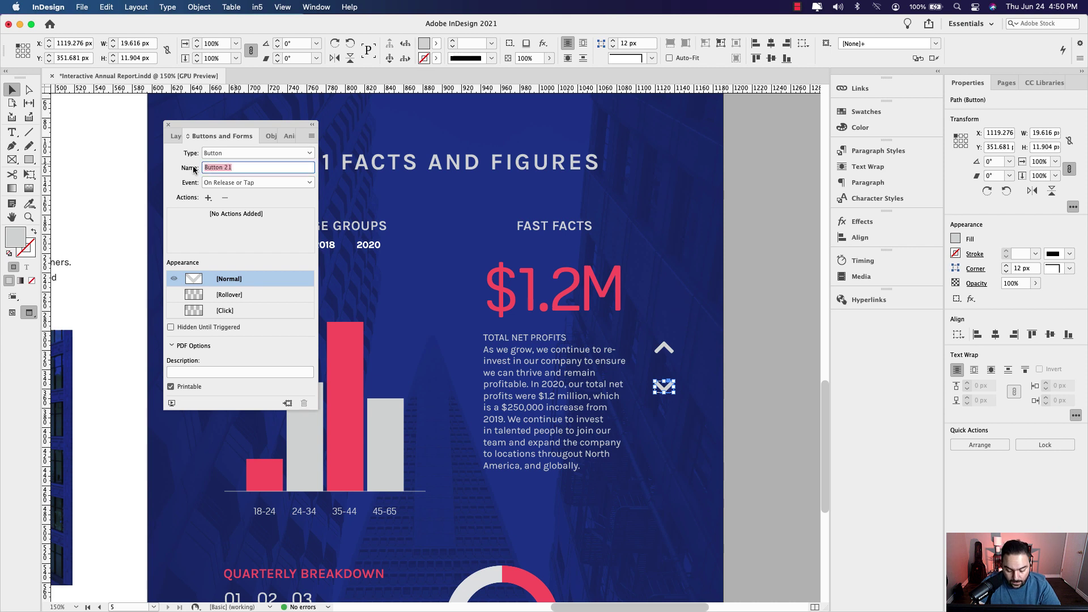
text(Down)
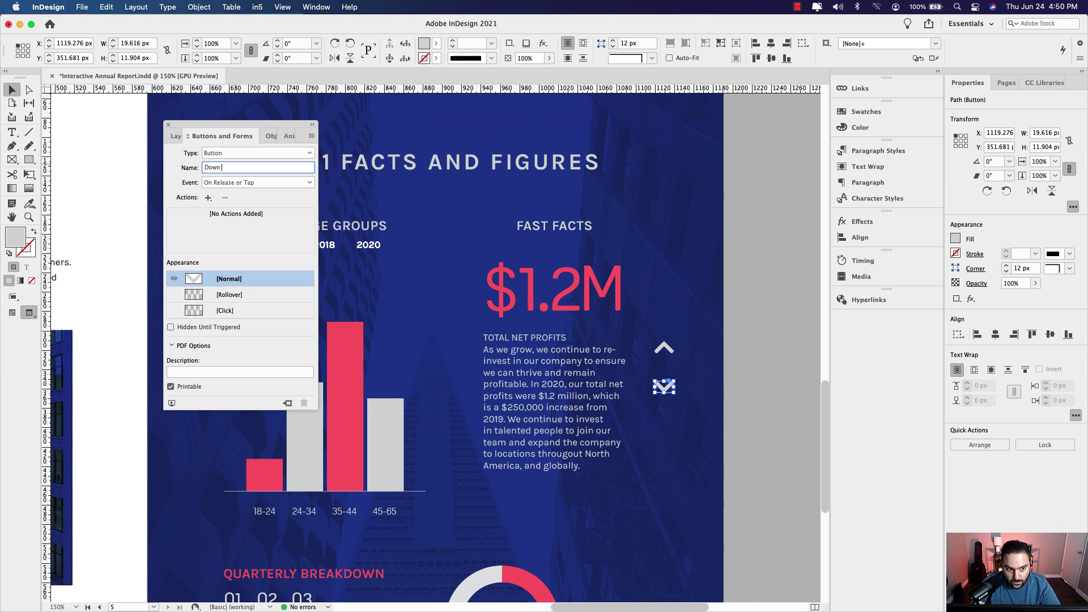
text( Arrow Button)
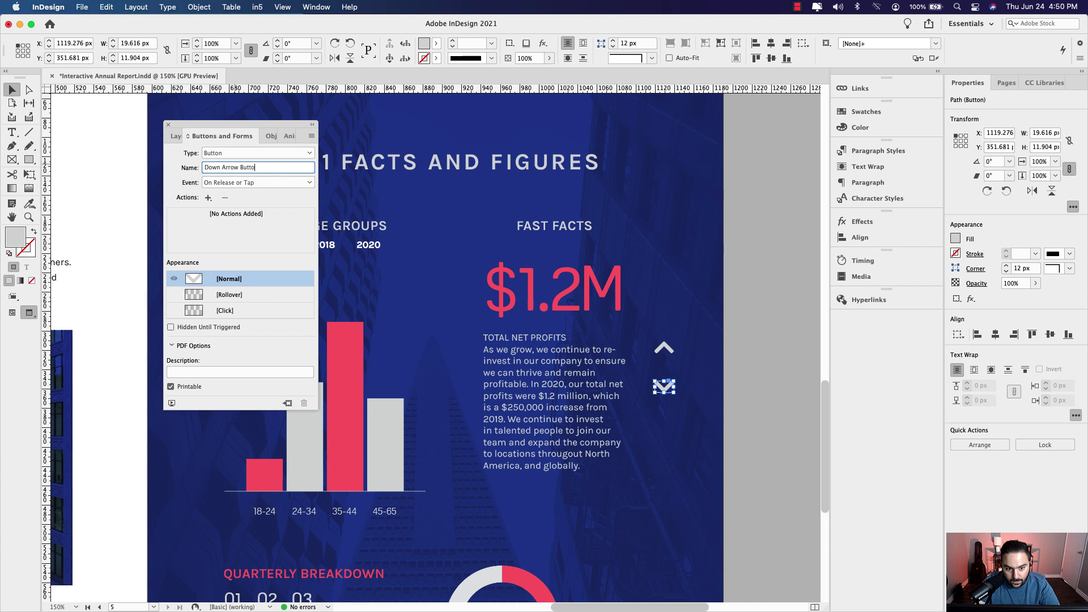
double_click(207, 167)
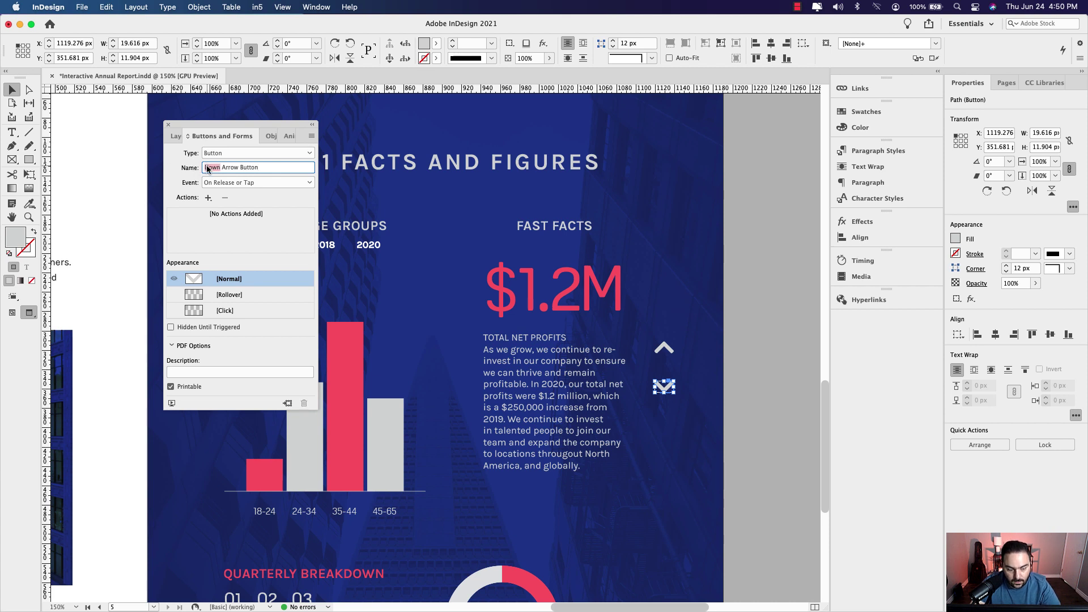
text(Fast)
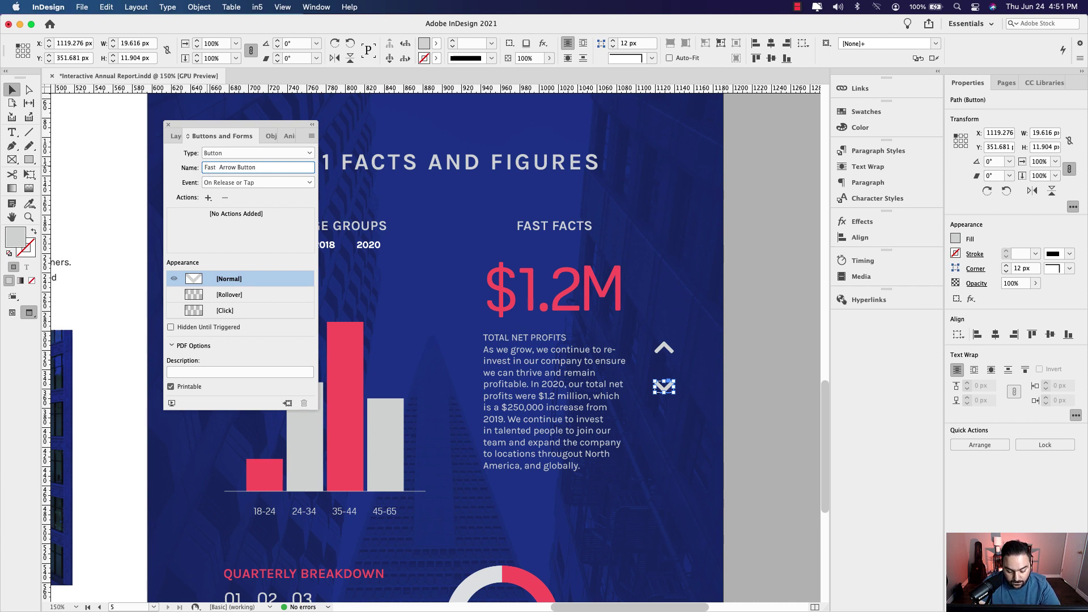
text( Facts D)
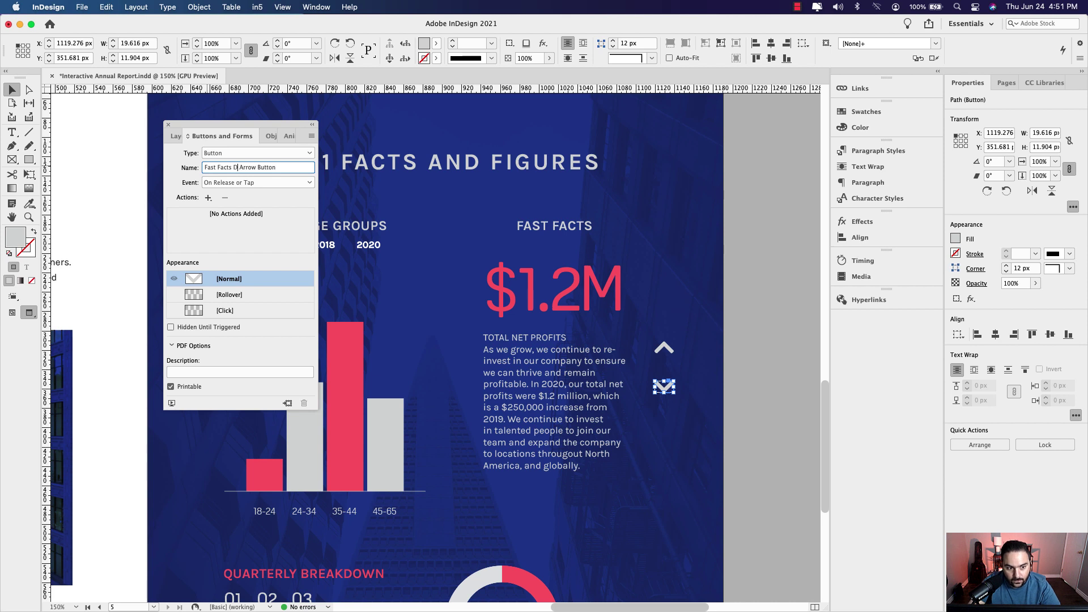
text(own)
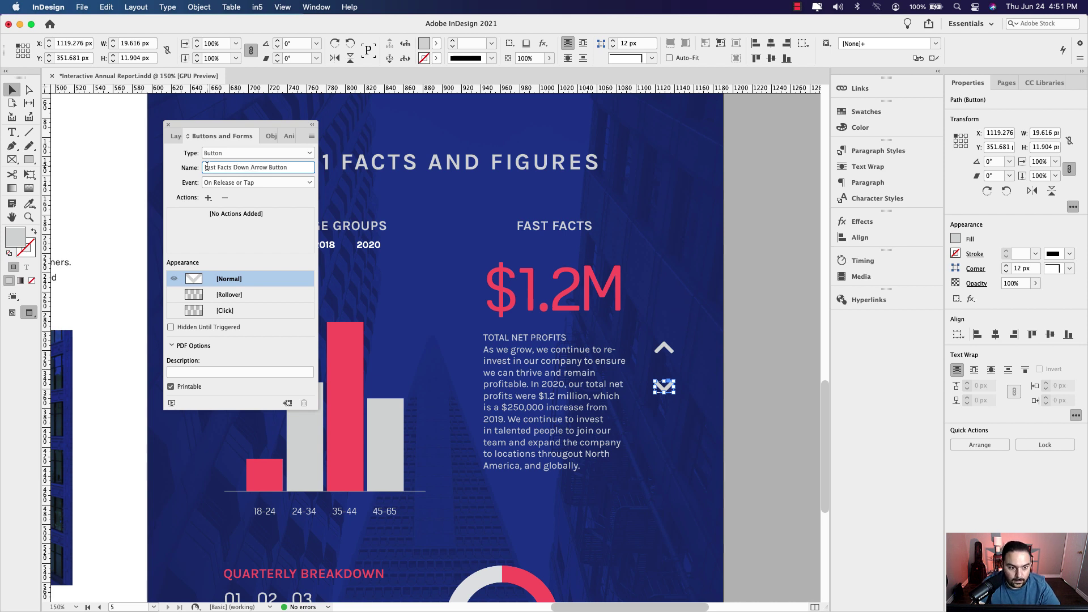
double_click(284, 170)
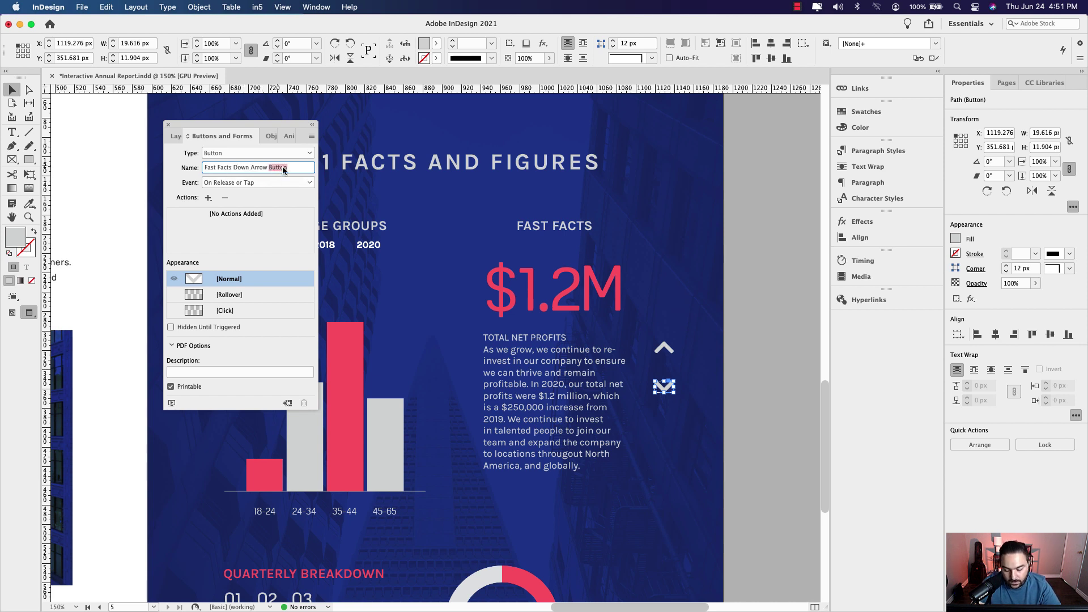
key(BackSpace)
key(BackSpace)
click(208, 197)
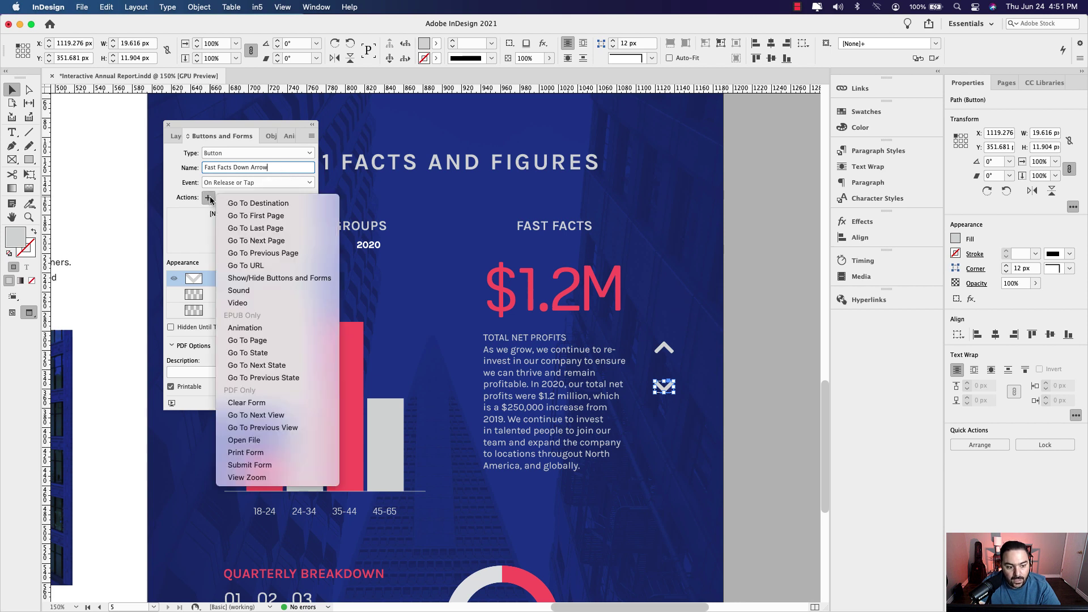
click(288, 365)
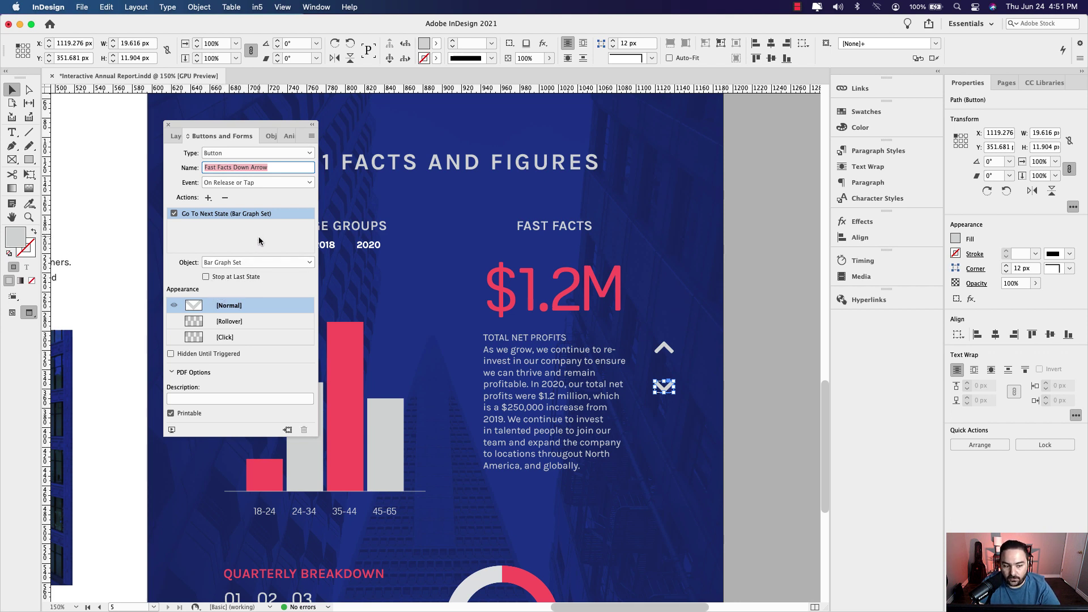
- Make the up arrow beside the Fast Facts text a button named Fast Facts Up Arrow with a Go To Previous State action
click(664, 350)
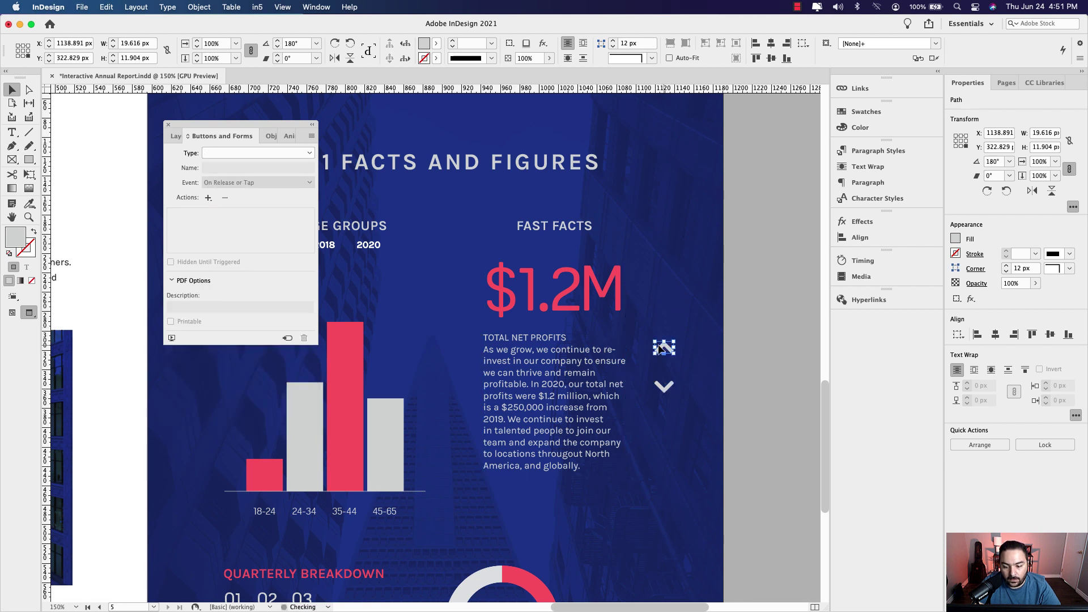
click(306, 155)
click(267, 163)
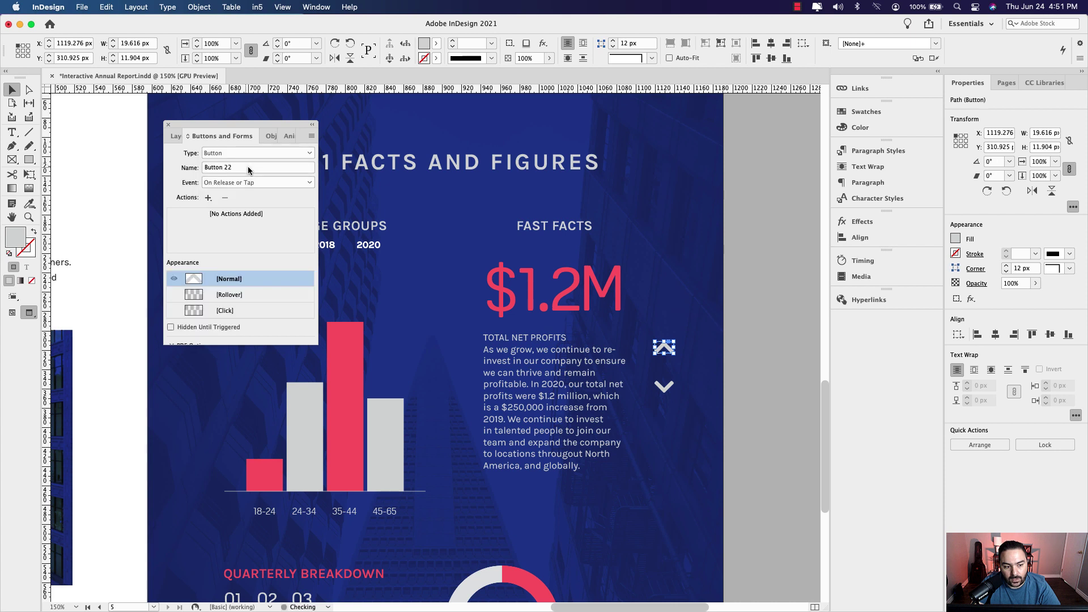
text(Fast Facts)
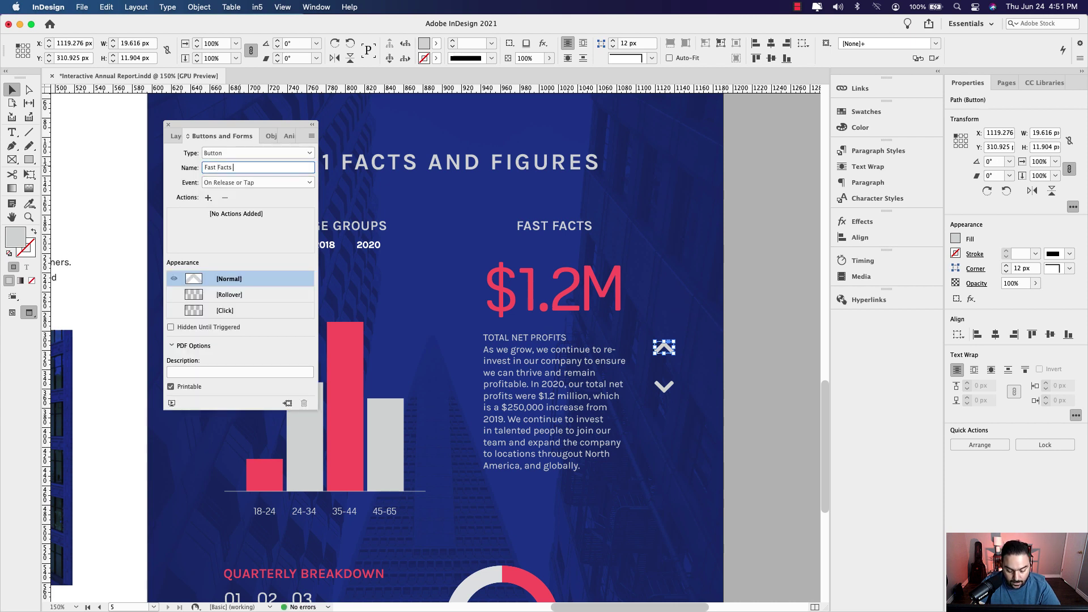
text( Up Arrow)
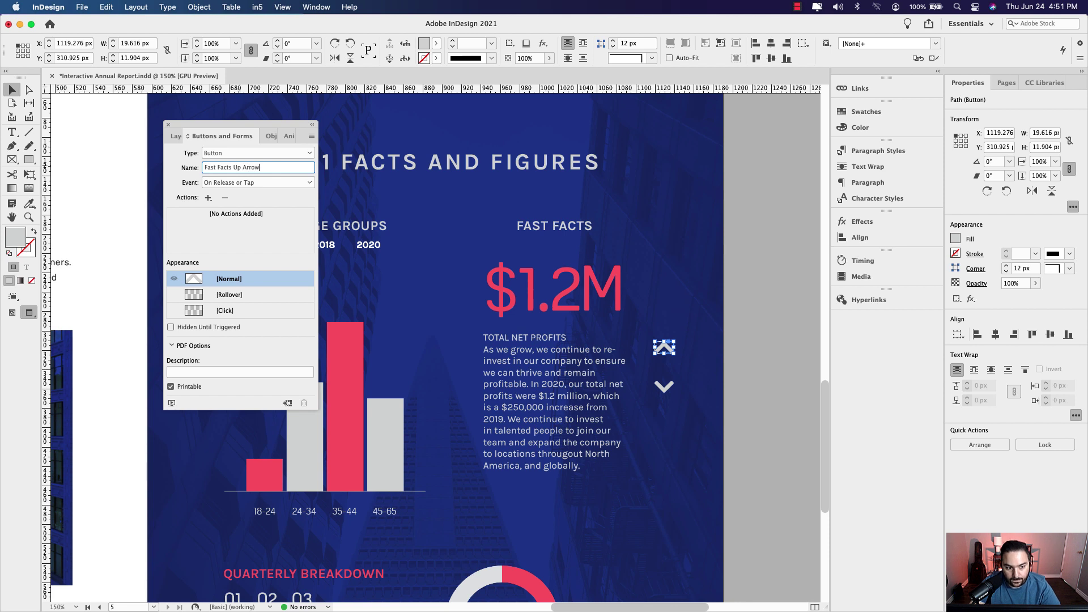
click(208, 198)
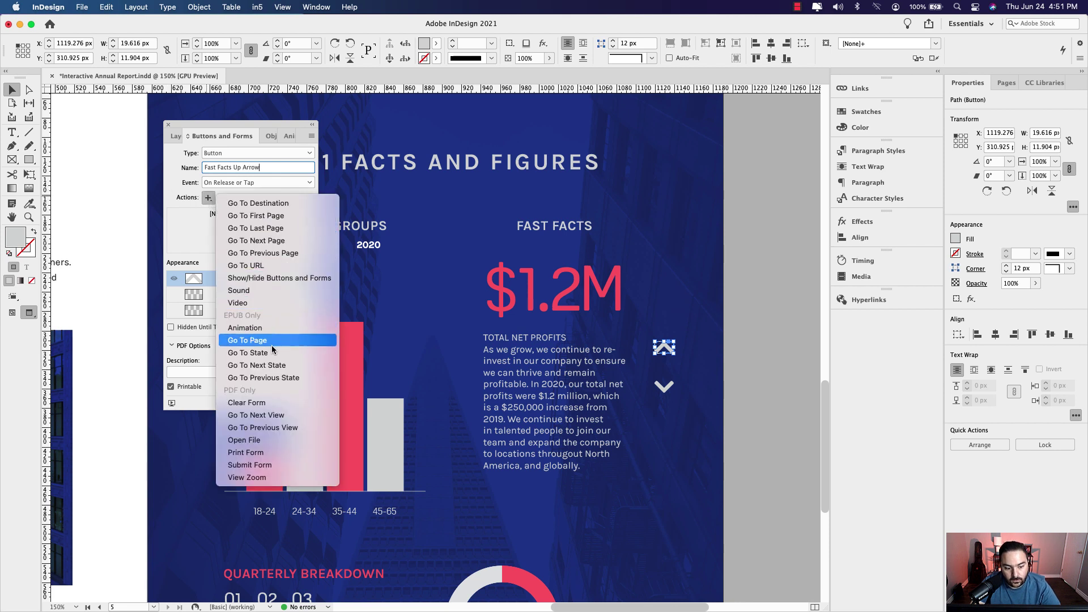
click(275, 379)
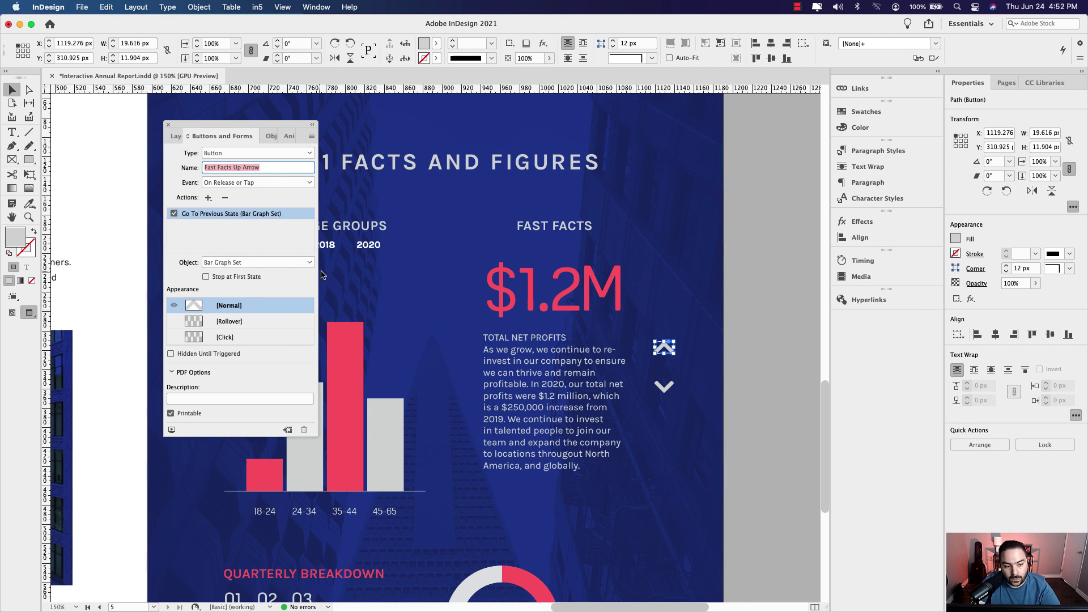
- Test the Fast Facts up and down arrows in the EPUB Interactivity Preview, closing the preview when done
click(171, 430)
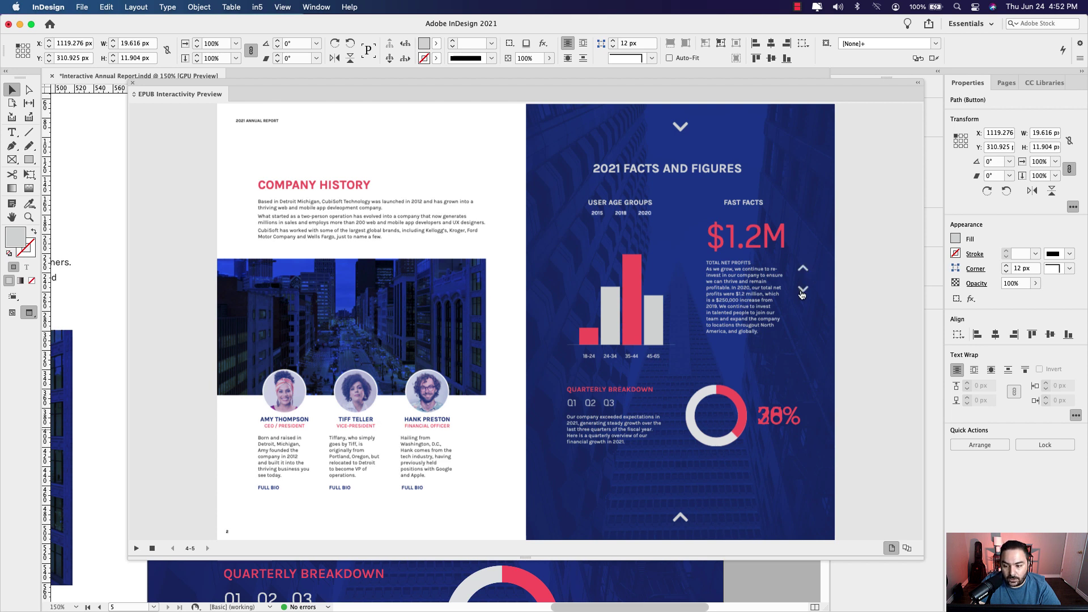
click(802, 271)
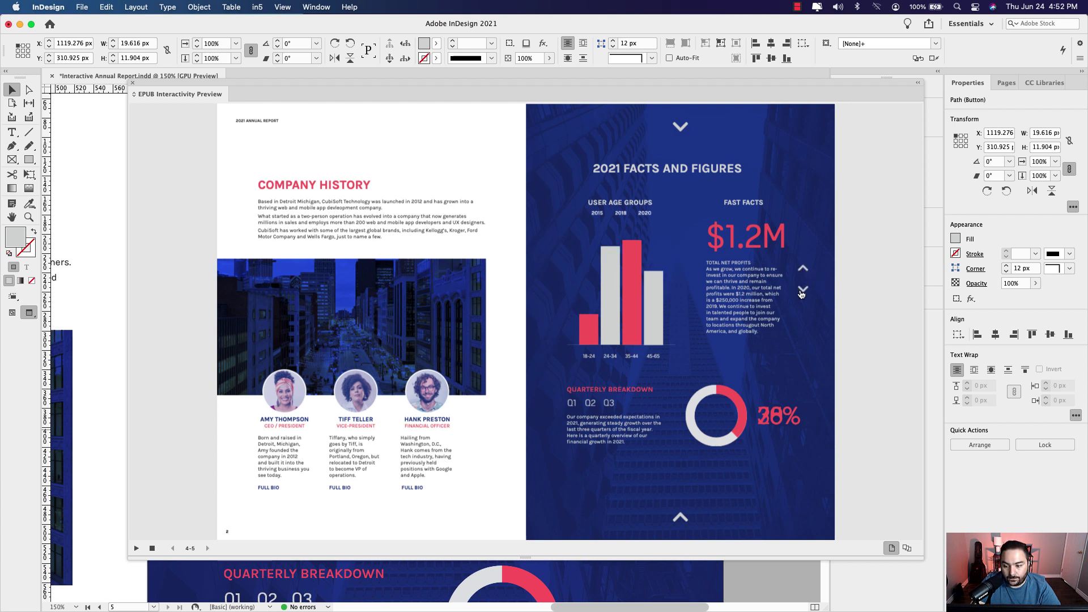
click(802, 292)
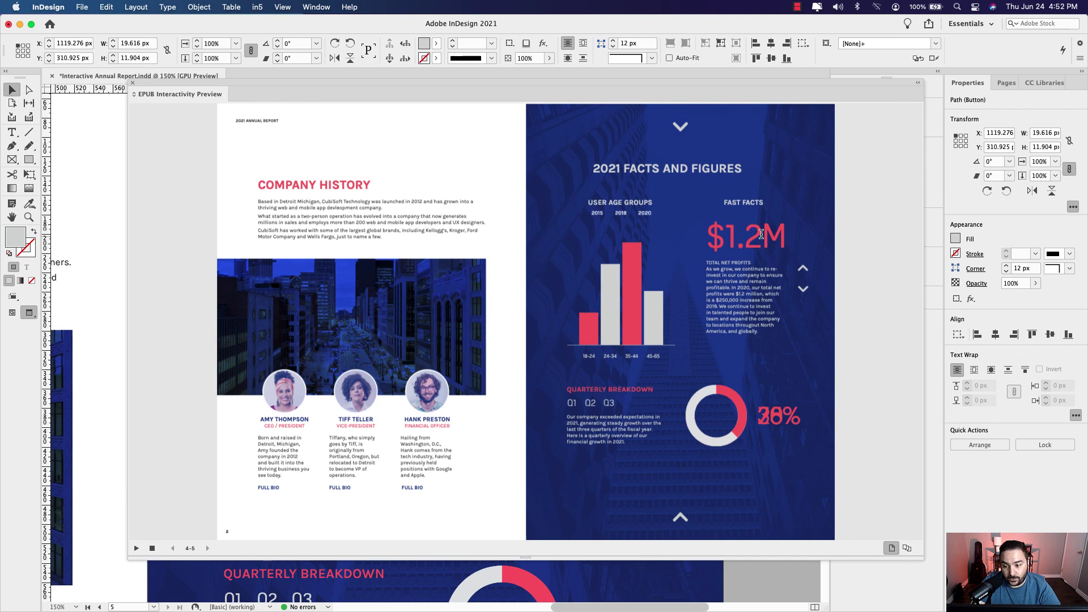
click(803, 270)
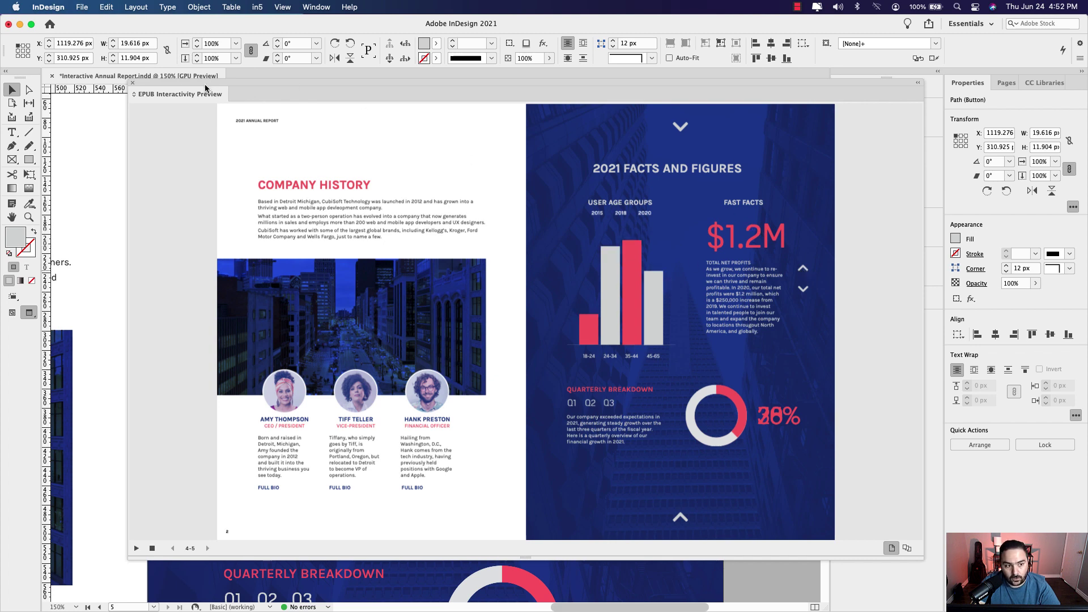
click(132, 83)
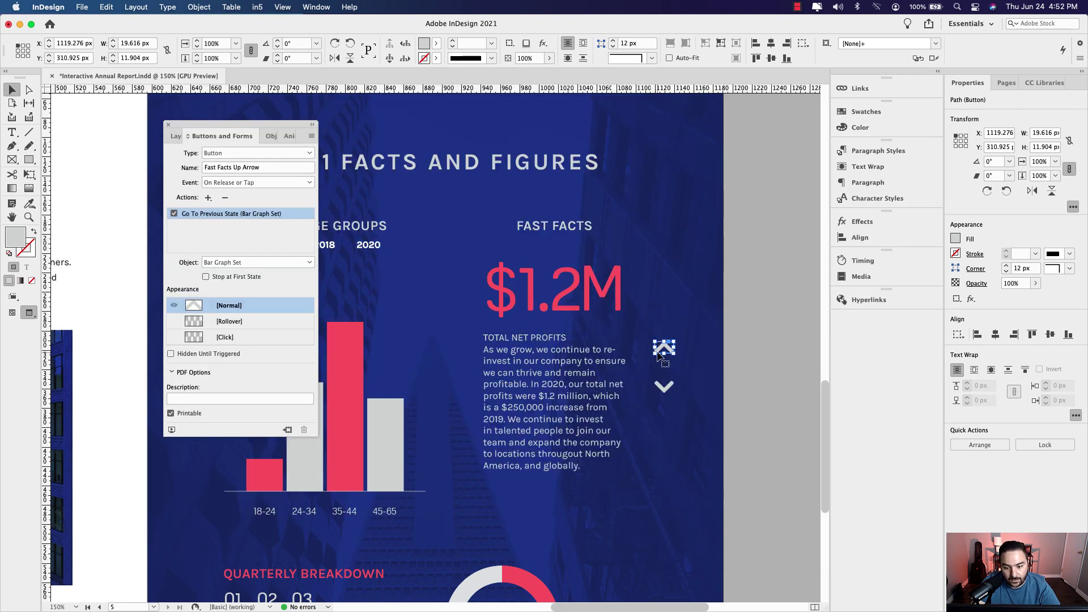
- Set Fast Facts Set 2 as the target object of the up arrow's Go To Previous State action
click(292, 263)
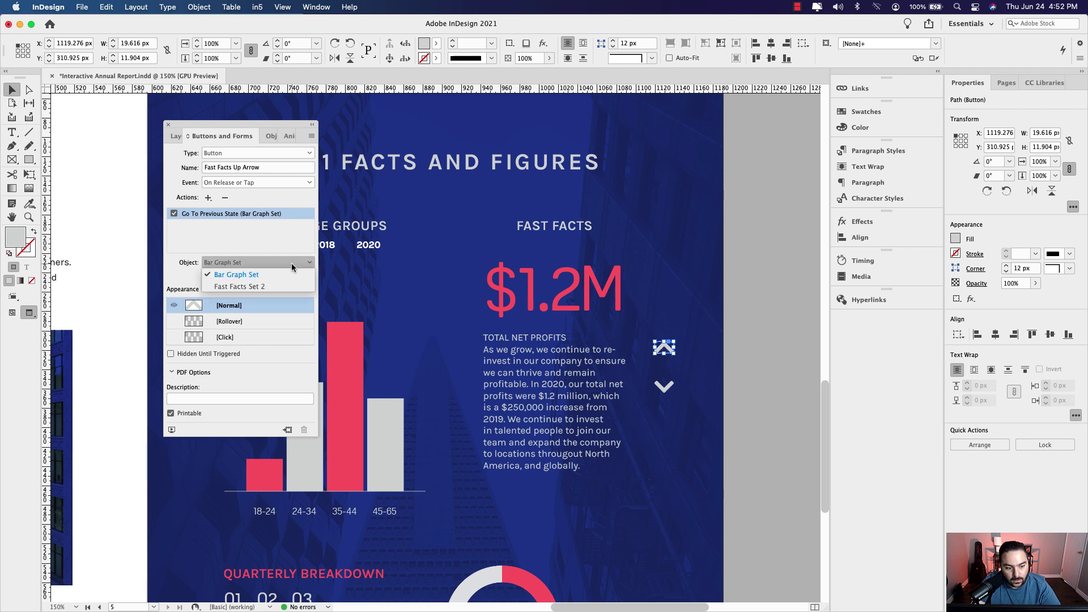
click(271, 288)
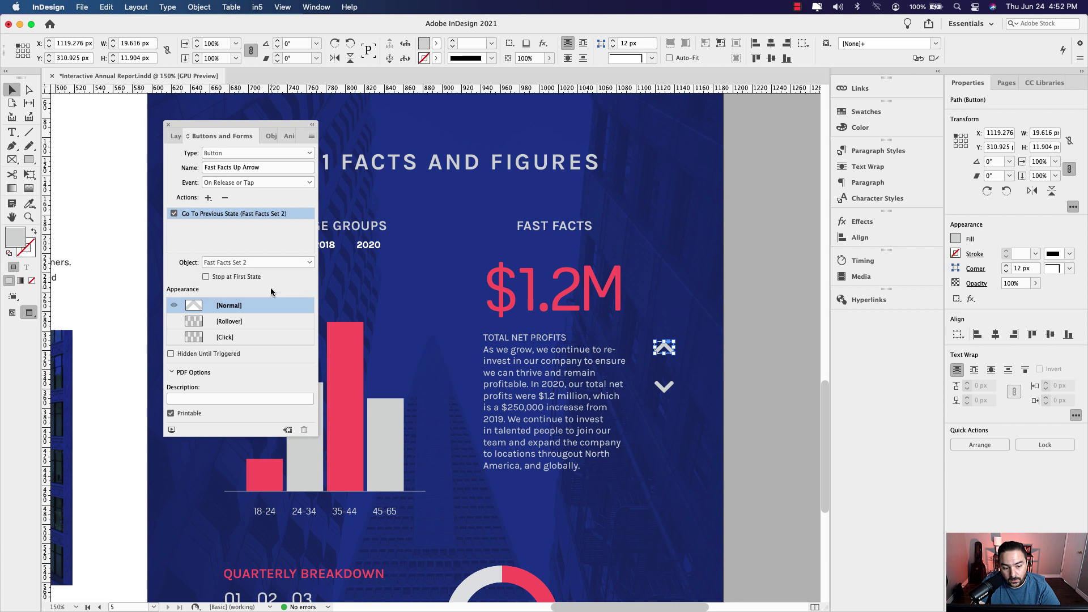
click(278, 263)
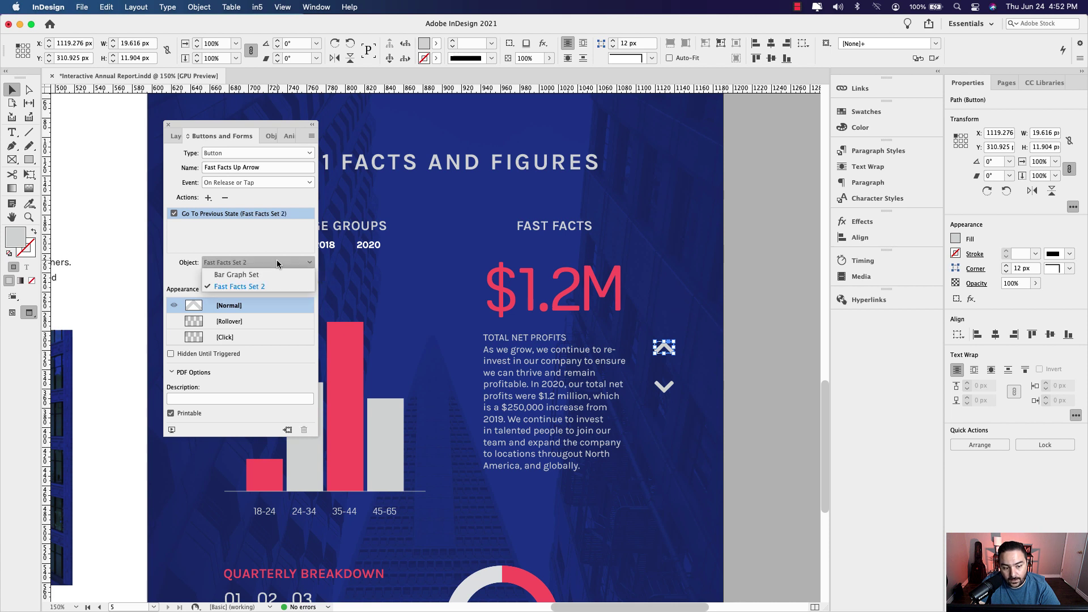
click(247, 285)
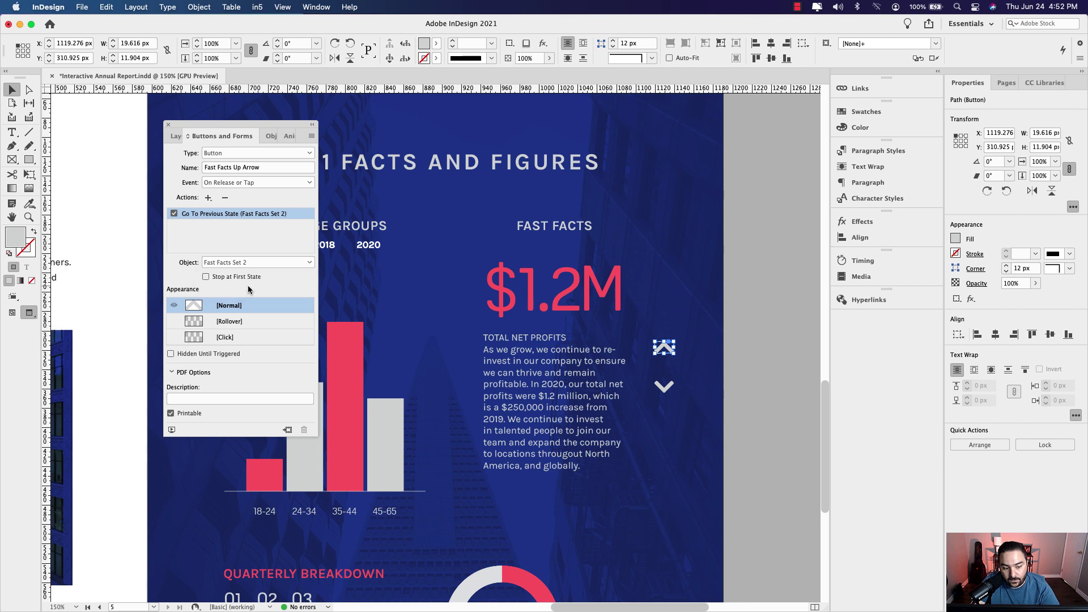
- Set Fast Facts Set 2 as the target object of the down arrow's Go To Next State action
click(666, 391)
click(295, 264)
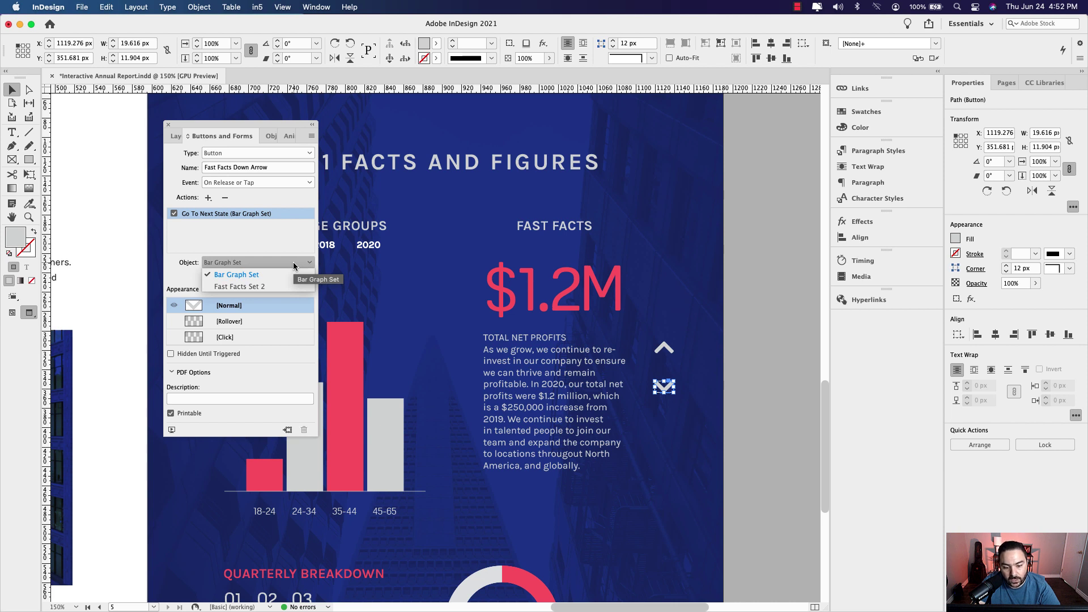
click(261, 287)
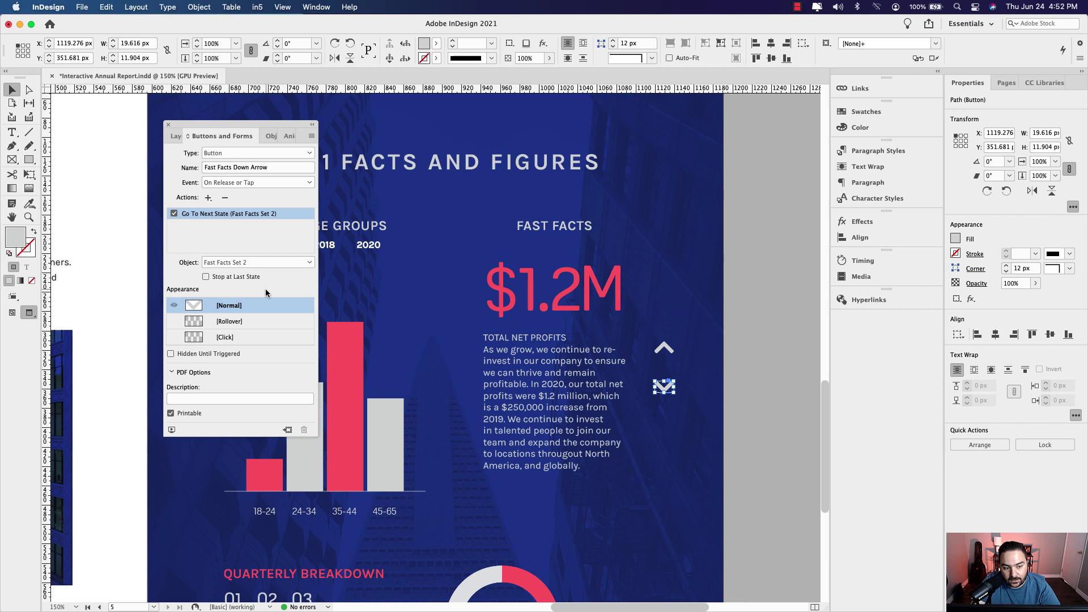
- Preview the spread again and cycle through the Fast Facts states with the down and up arrows
click(171, 431)
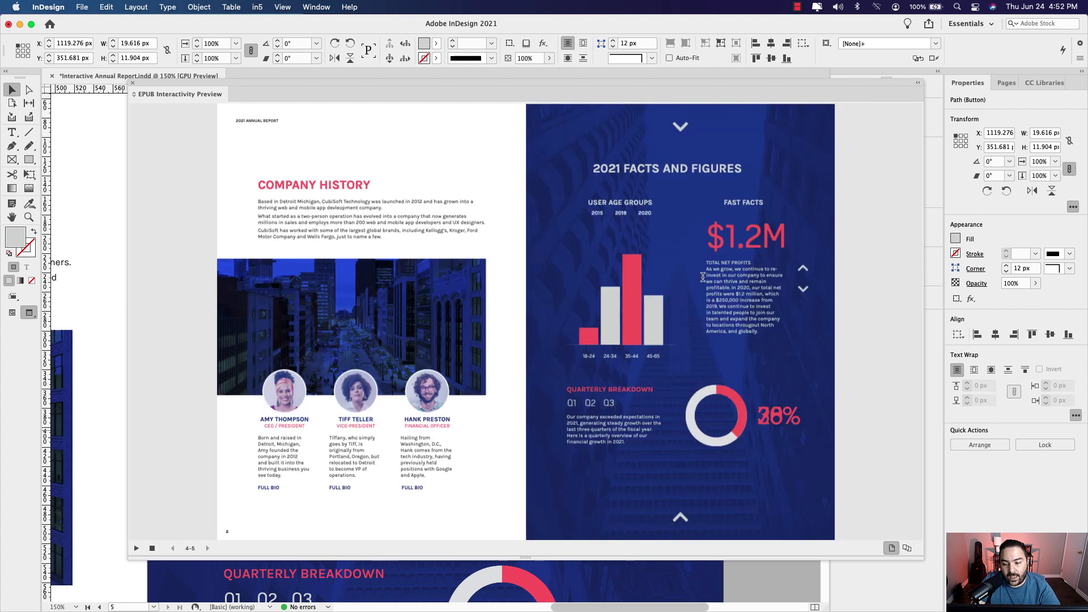
click(804, 289)
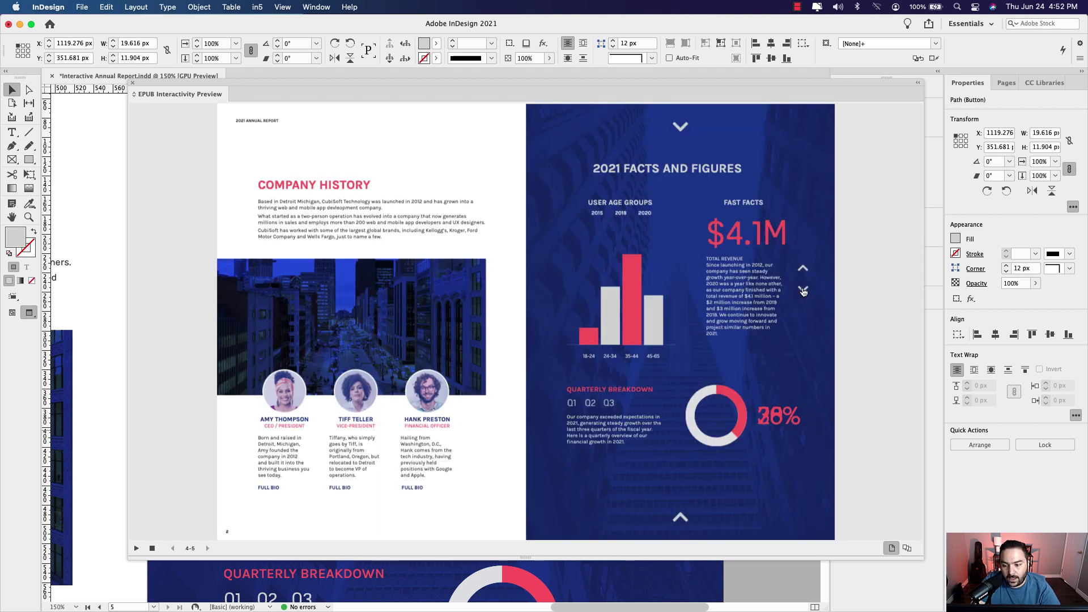
click(804, 291)
click(804, 271)
click(804, 271)
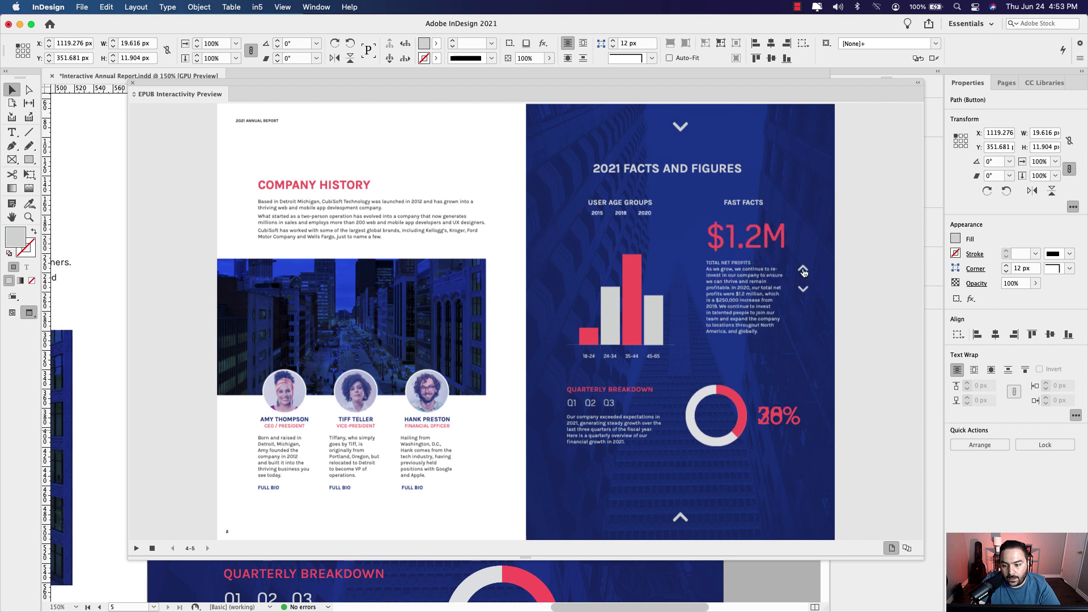
click(803, 290)
click(803, 290)
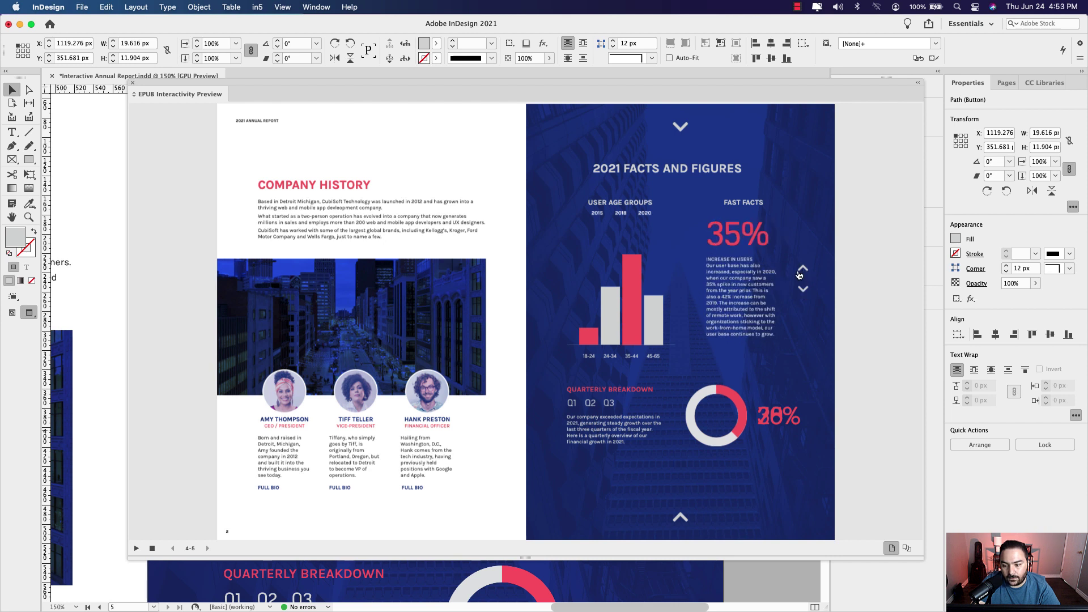
- Cycle through the Fast Facts states with the up and down arrows in the interactivity preview and close the preview
click(801, 272)
click(802, 272)
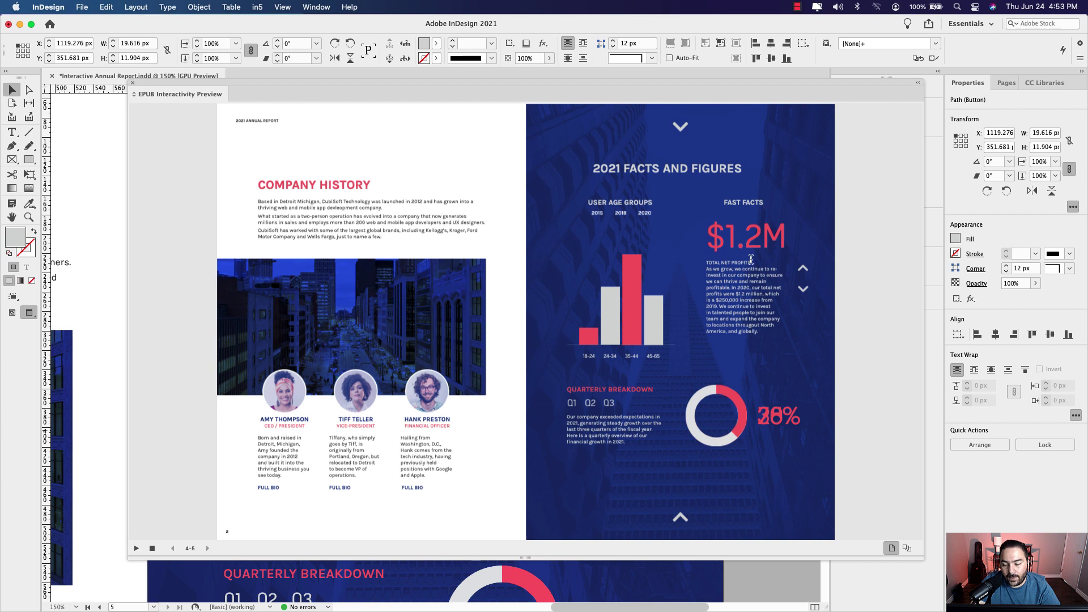
click(803, 290)
click(803, 291)
click(803, 271)
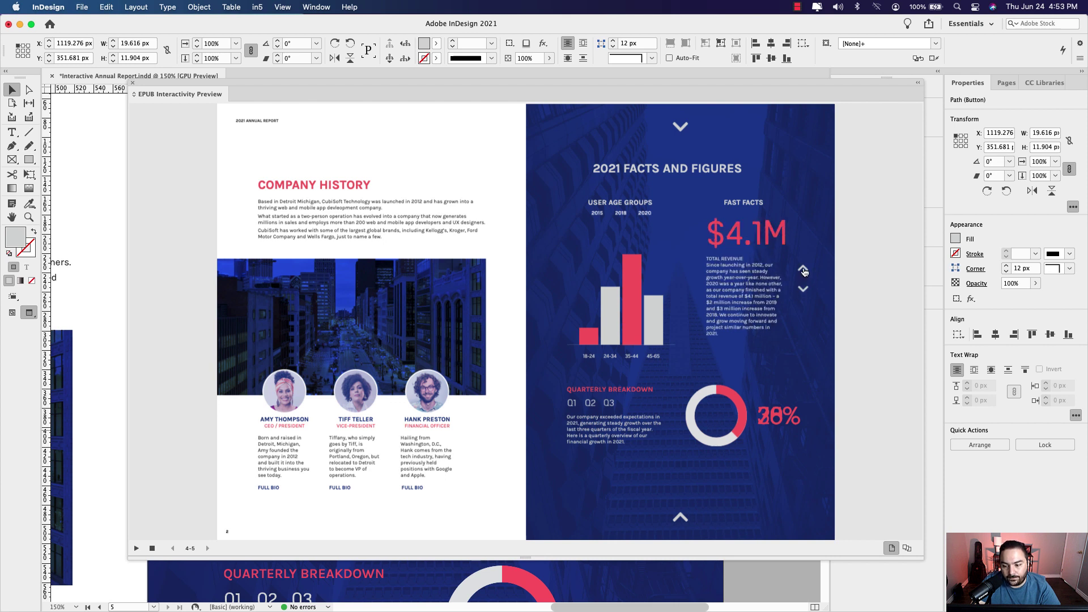
click(805, 271)
click(804, 289)
click(804, 292)
click(803, 269)
click(804, 269)
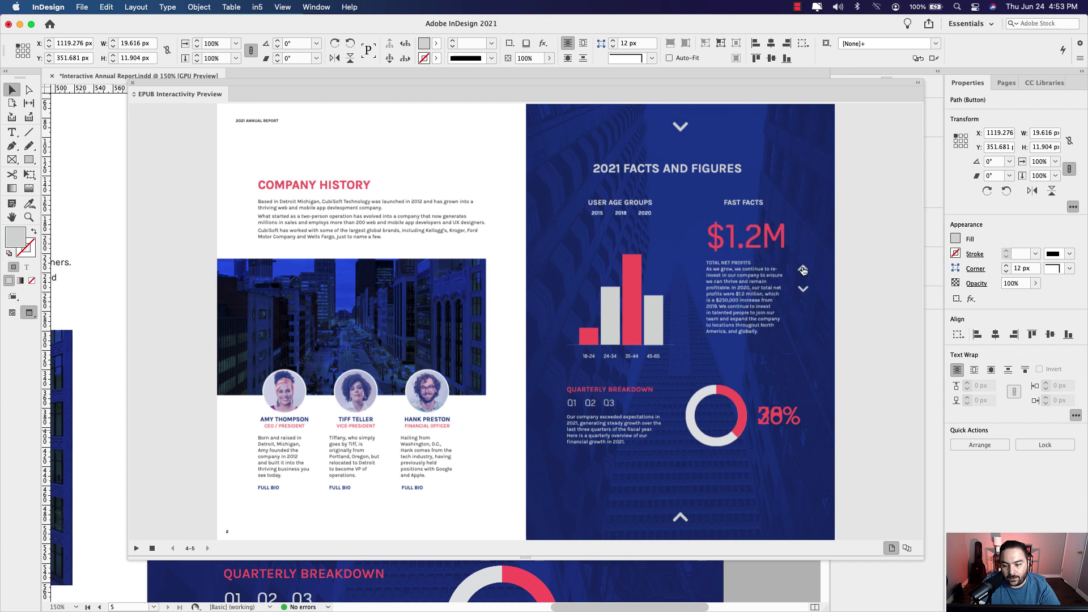
click(804, 271)
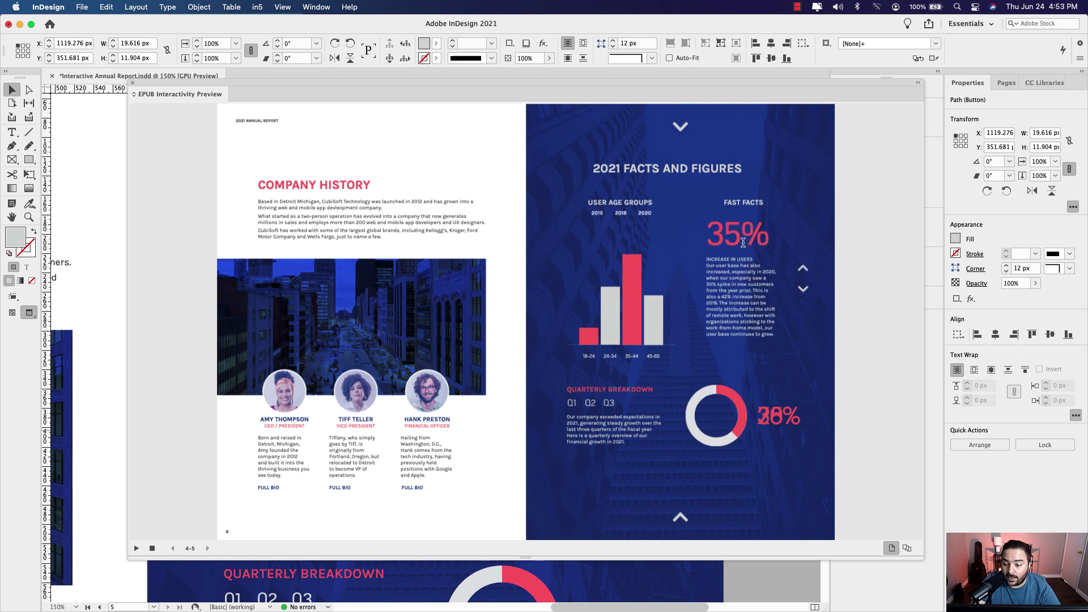
click(133, 83)
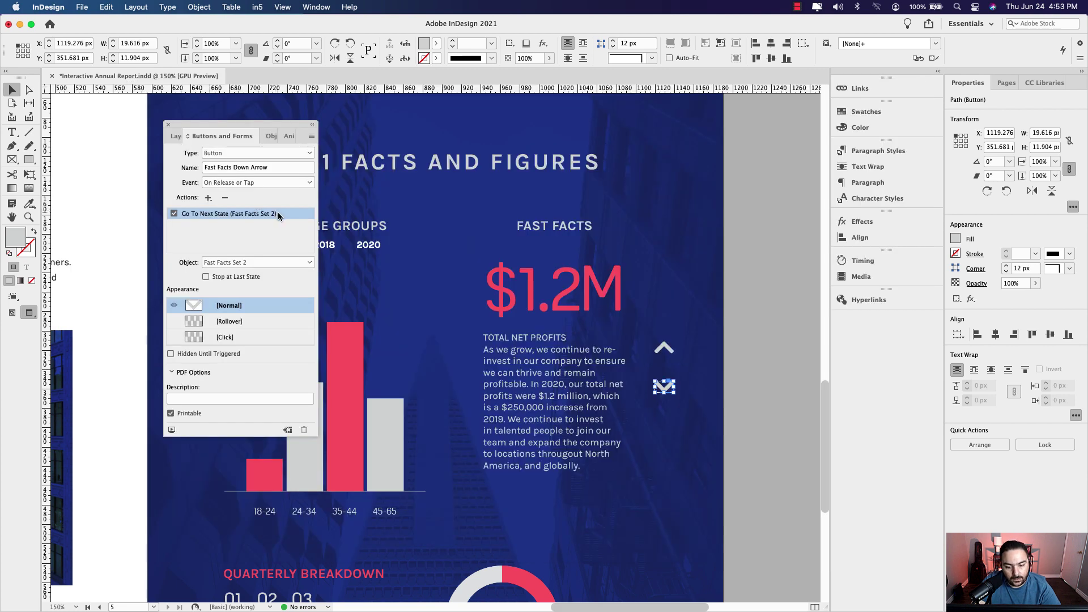
- Convert the overlapping donut graph groups beside the Quarterly Breakdown text into a multi-state object
click(764, 401)
scroll(510, 368, down, 10)
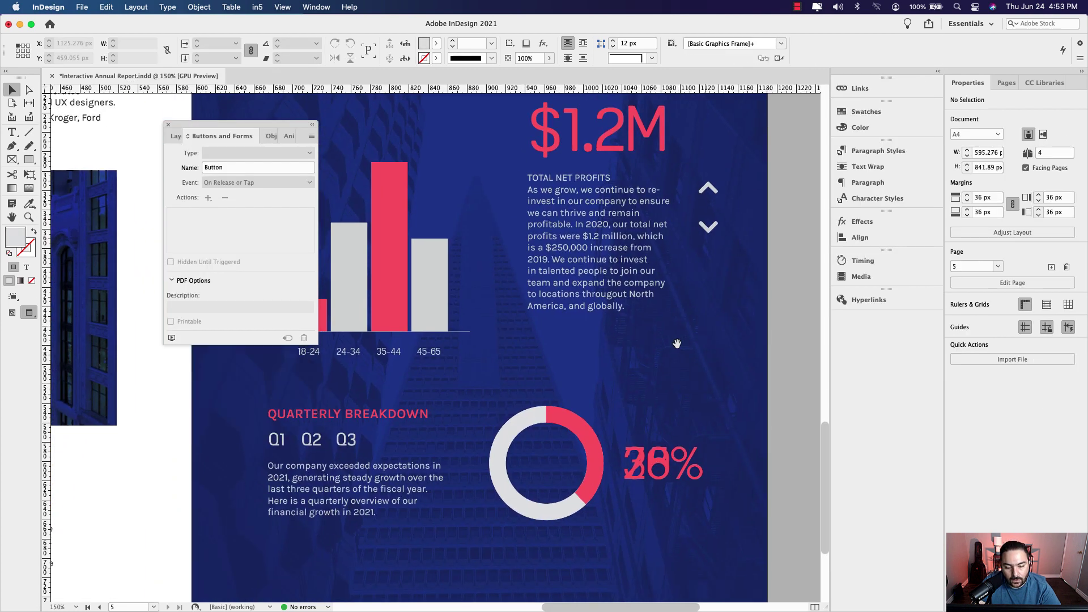
scroll(396, 380, left, 5)
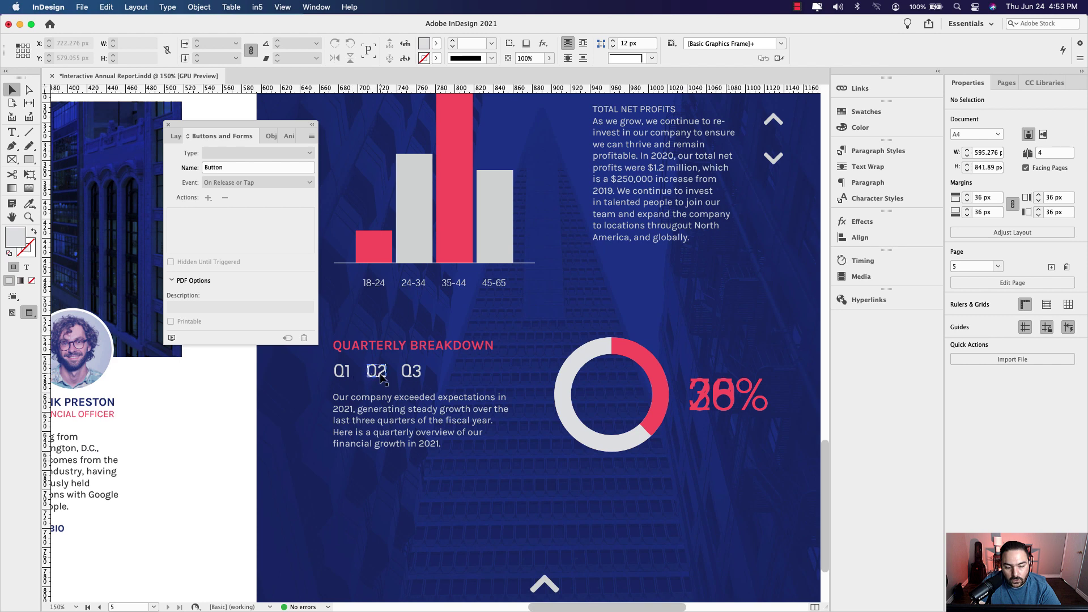
scroll(436, 279, up, 1)
scroll(435, 279, up, 8)
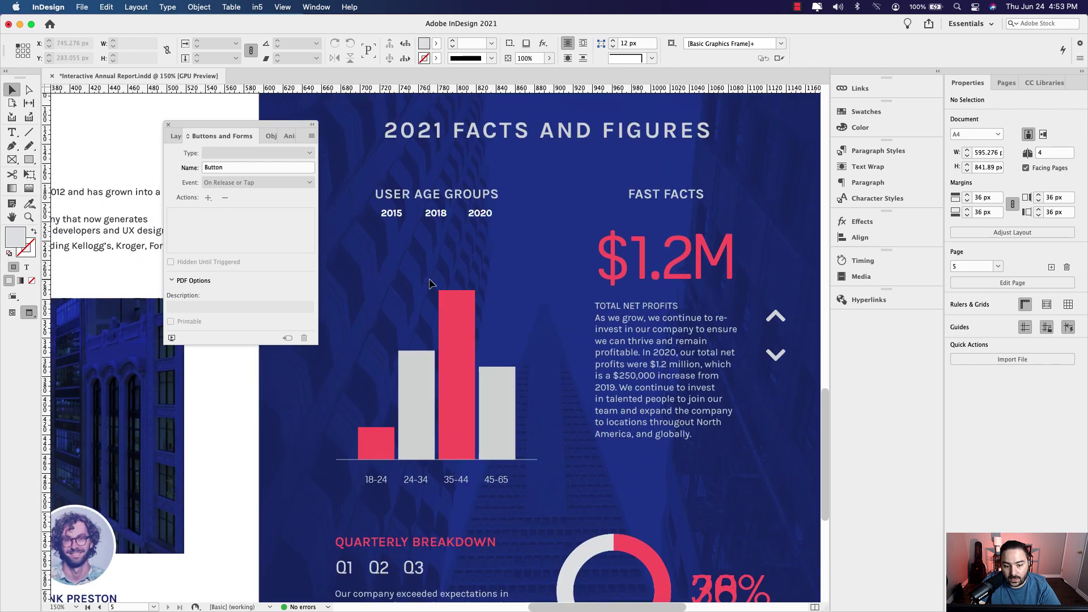
scroll(439, 369, down, 7)
scroll(448, 230, down, 2)
scroll(431, 272, left, 2)
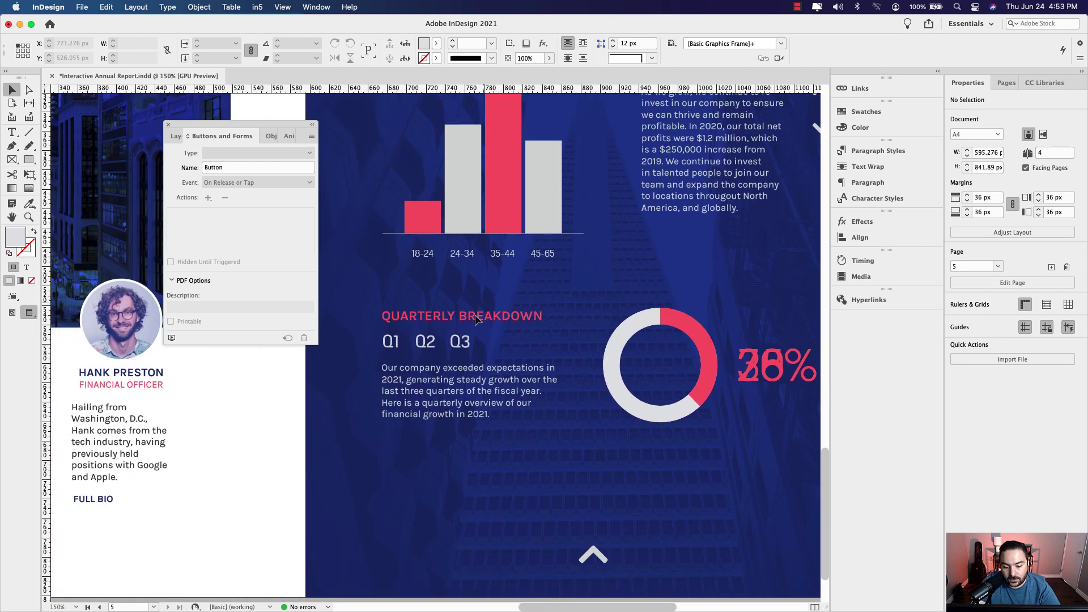
click(399, 350)
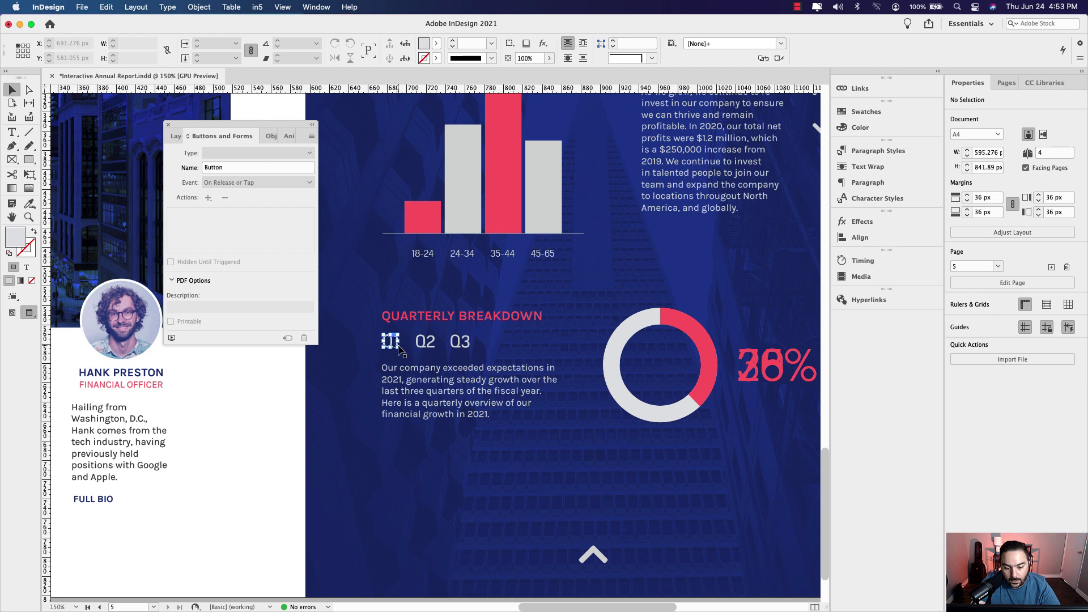
scroll(472, 427, right, 6)
click(463, 458)
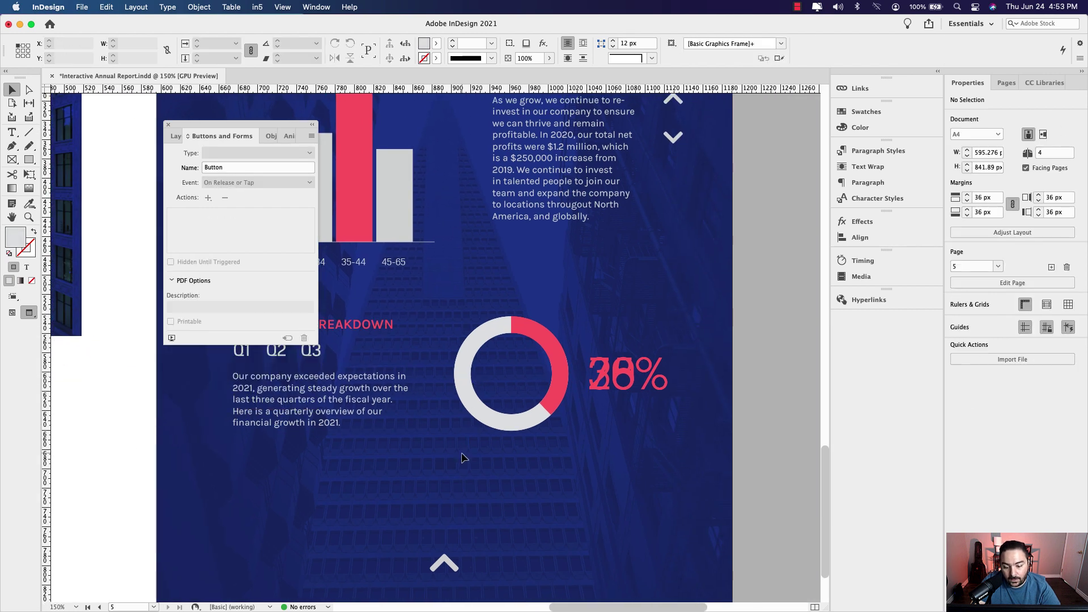
drag(462, 453, 675, 316)
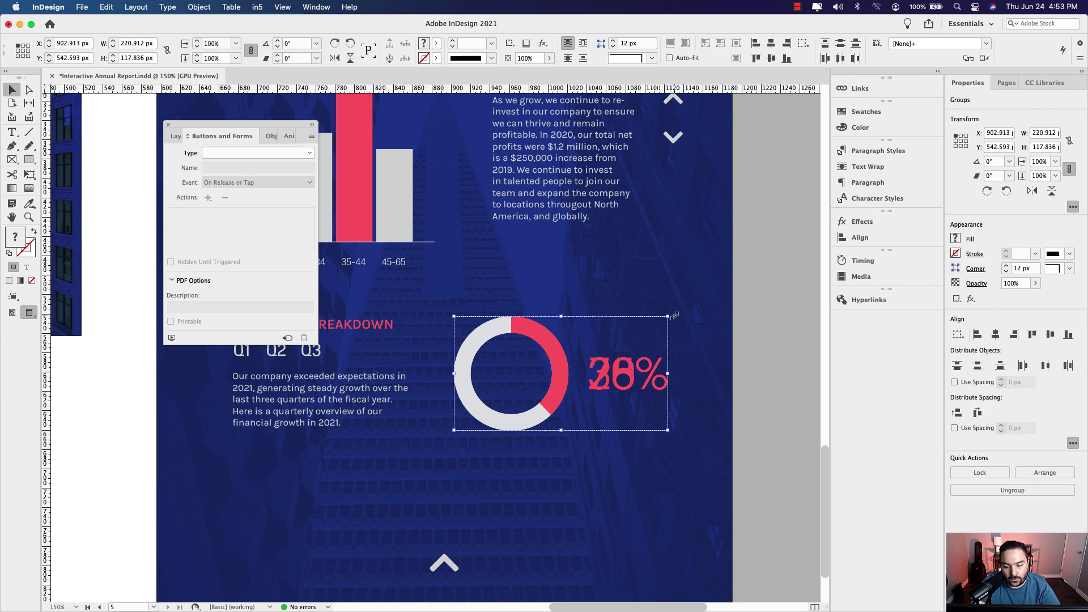
click(270, 137)
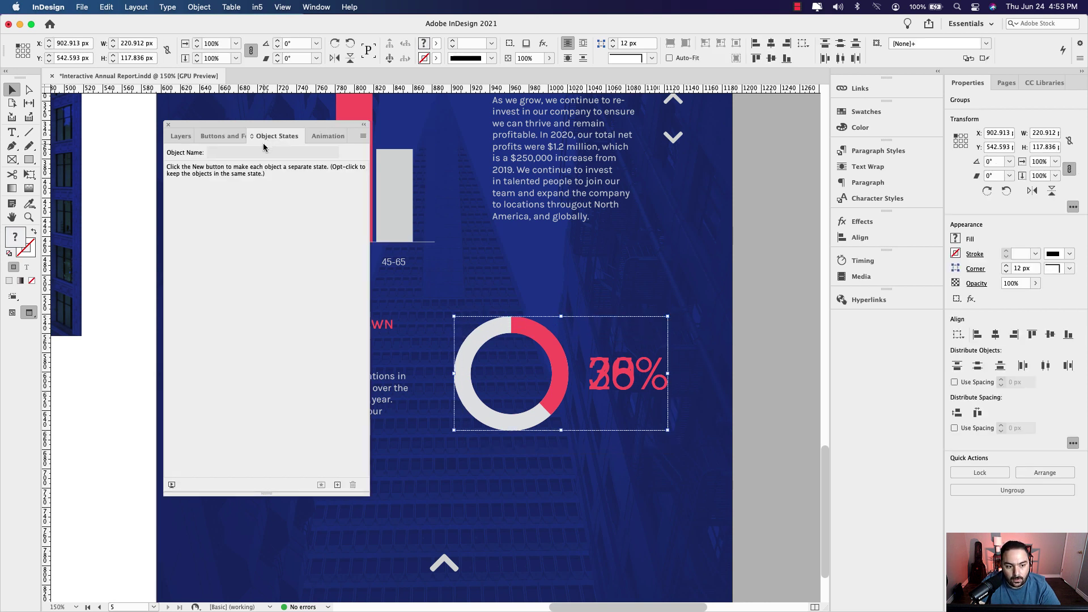
click(336, 486)
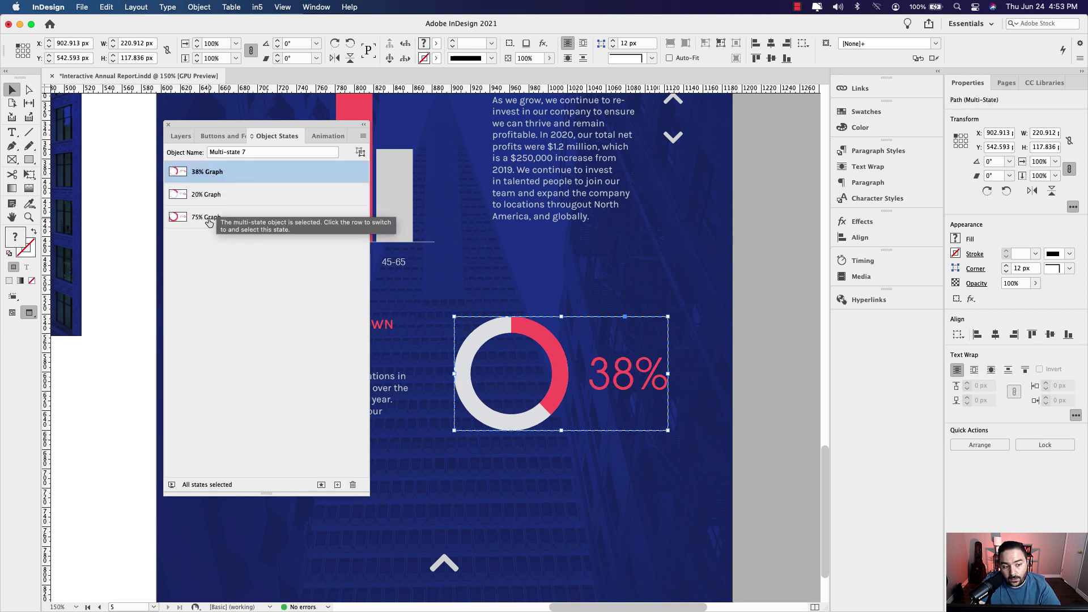
- Check the donut object's 20%, 75% and 38% Graph states and name the multi-state object "Quarterly Breakdown"
click(214, 193)
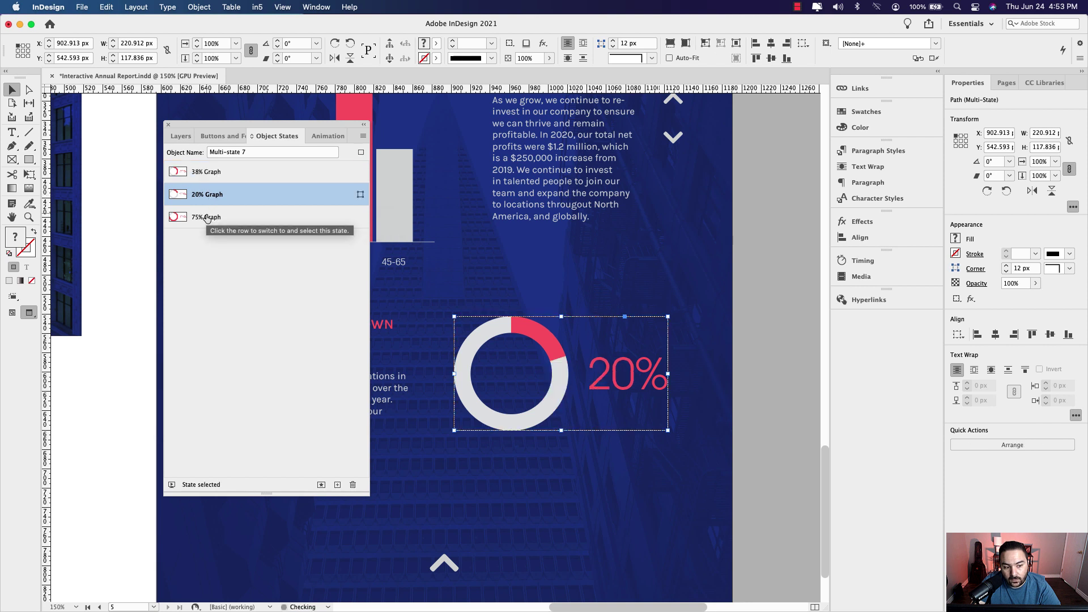
click(208, 217)
click(208, 173)
click(235, 153)
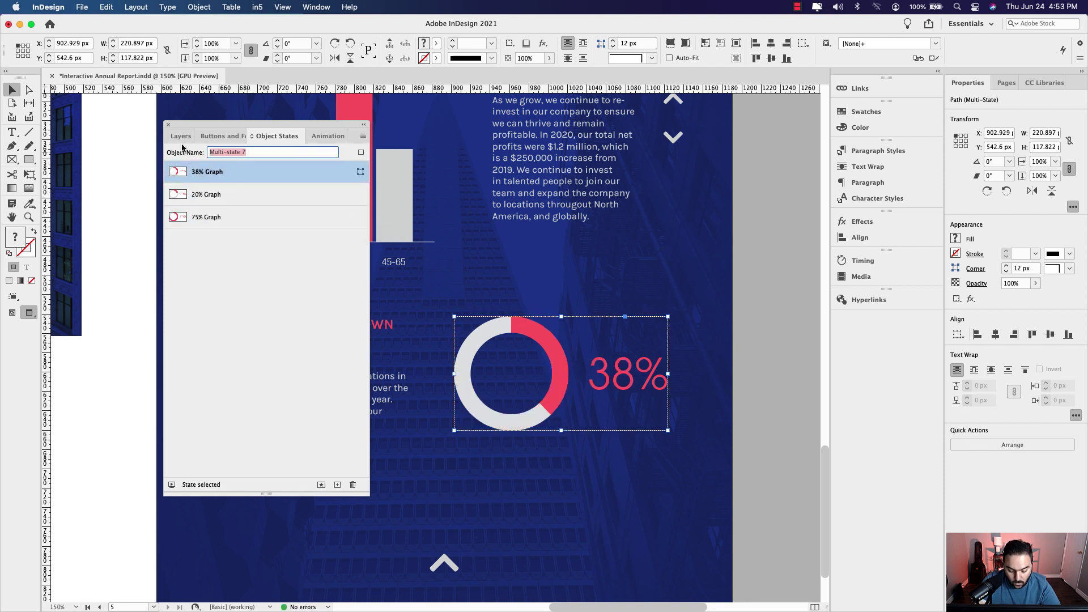
text(Quarterly Breakdown)
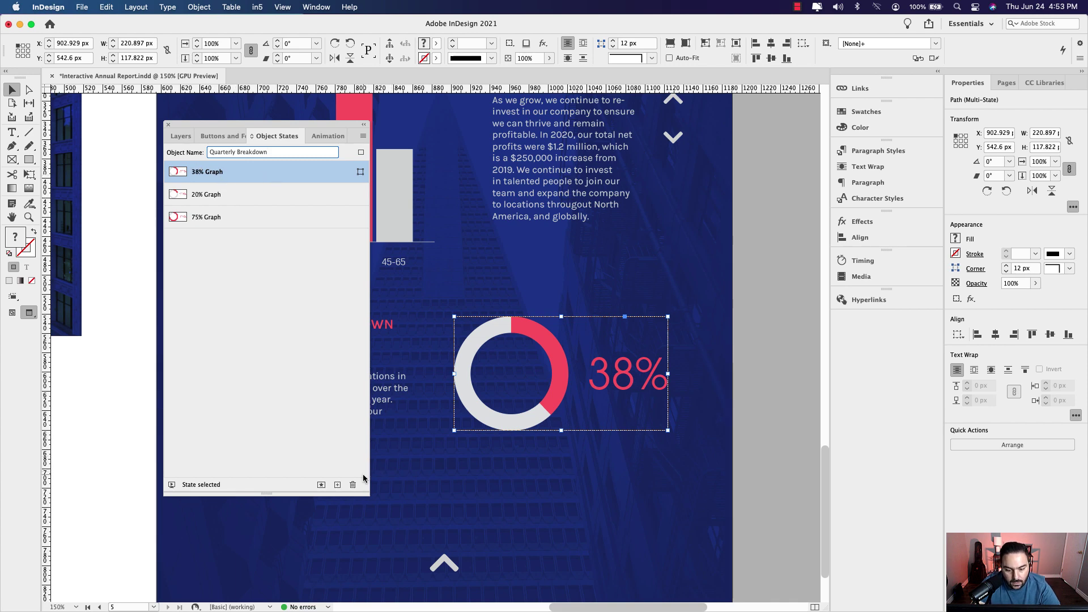
click(517, 301)
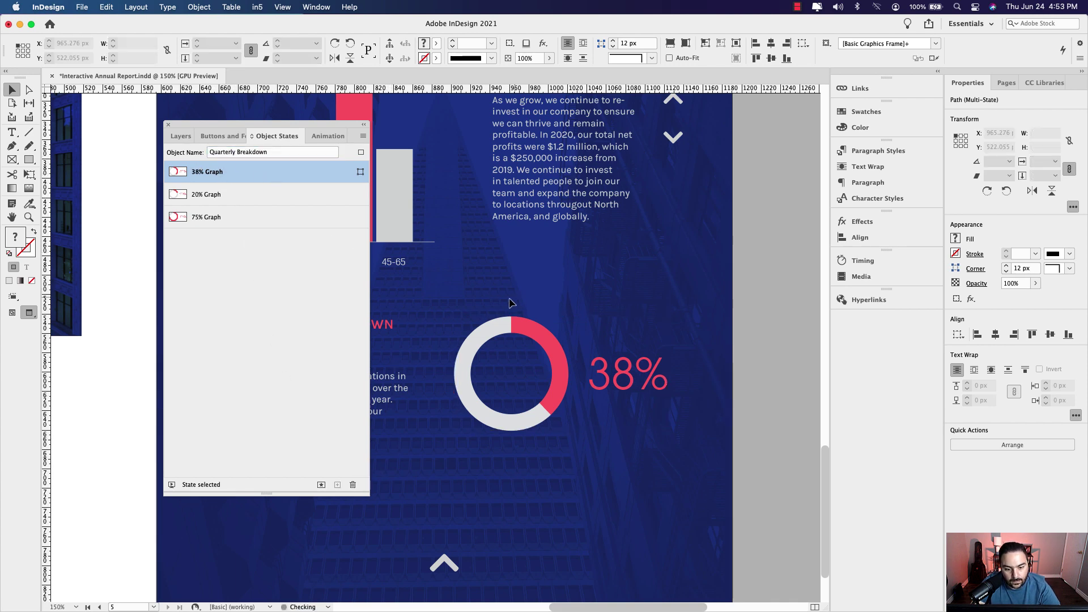
- Convert the existing Q1, Q2 and Q3 buttons under the Quarterly Breakdown heading back to plain objects
scroll(434, 309, left, 5)
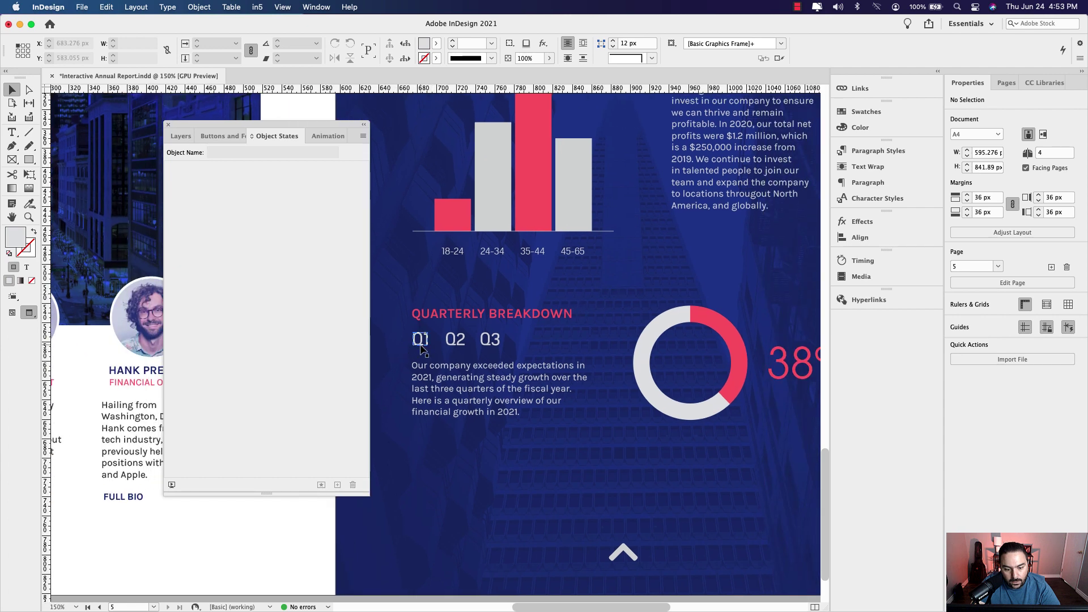
click(422, 340)
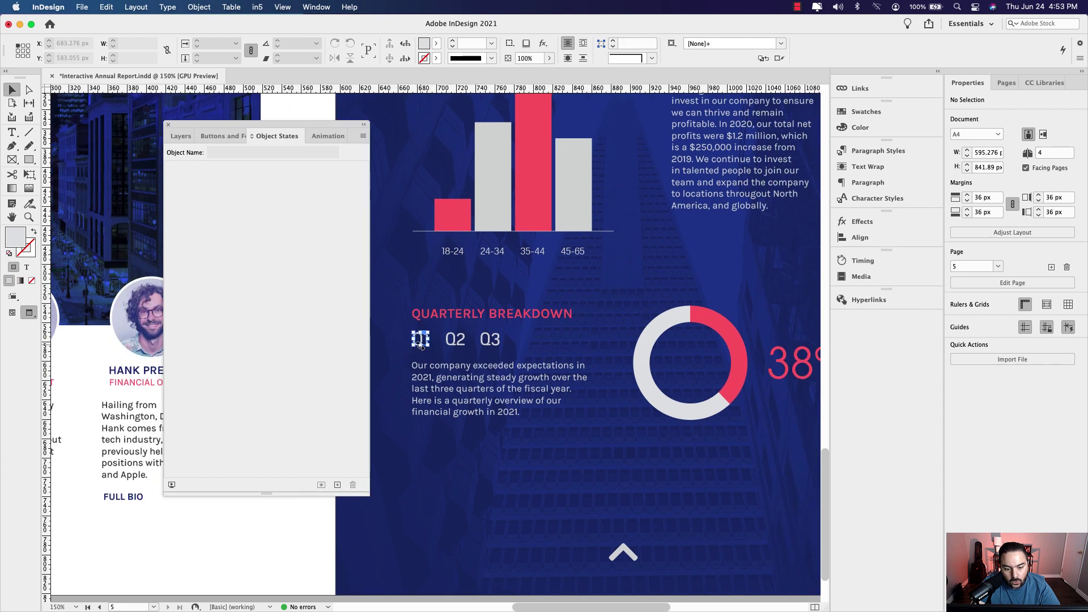
click(216, 138)
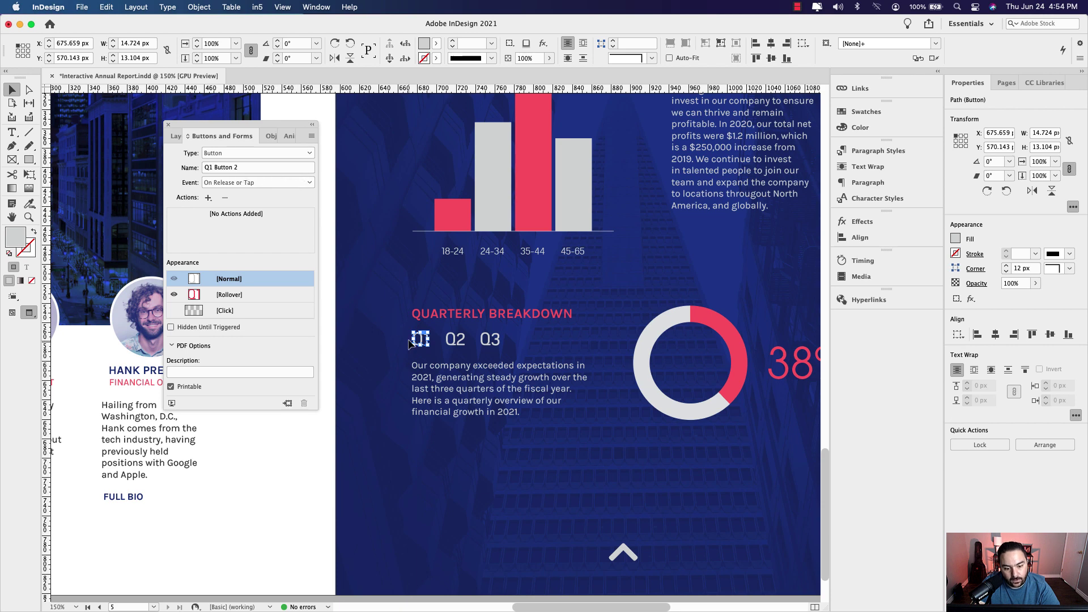
drag(409, 344, 504, 334)
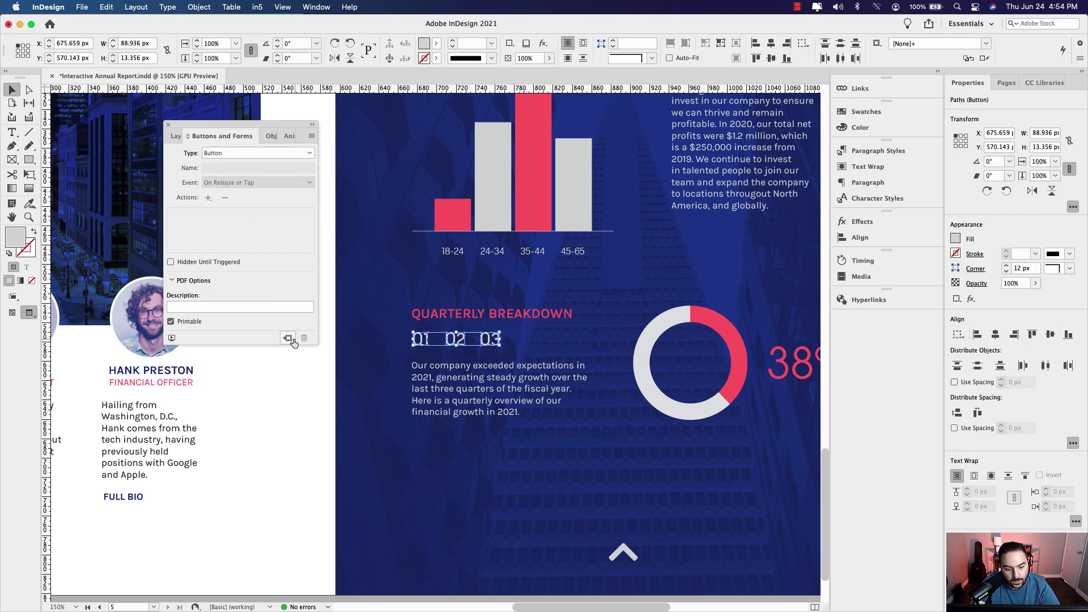
click(292, 342)
click(647, 338)
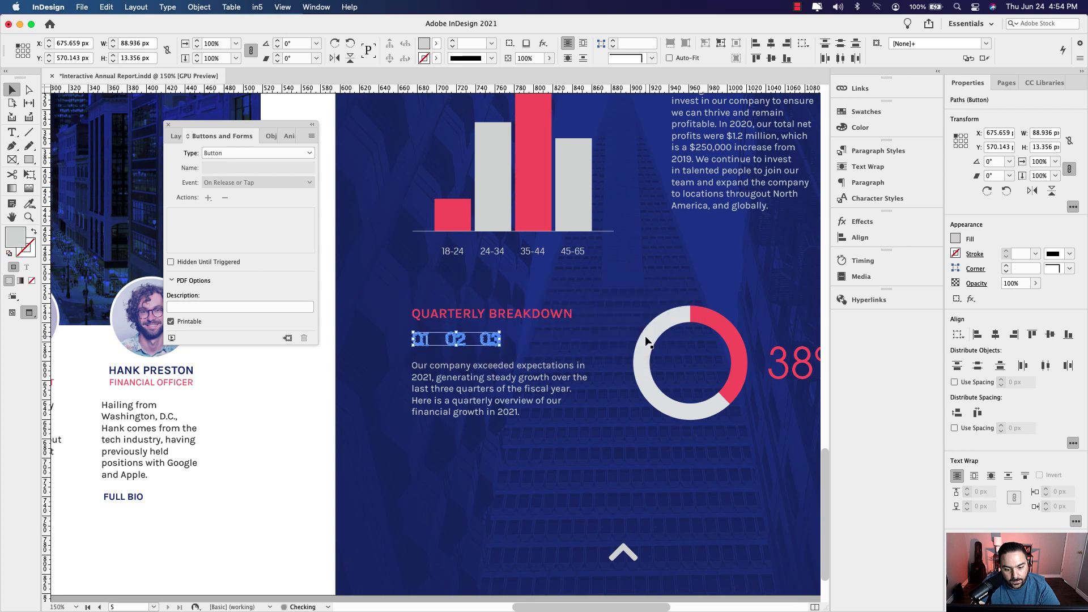
click(367, 320)
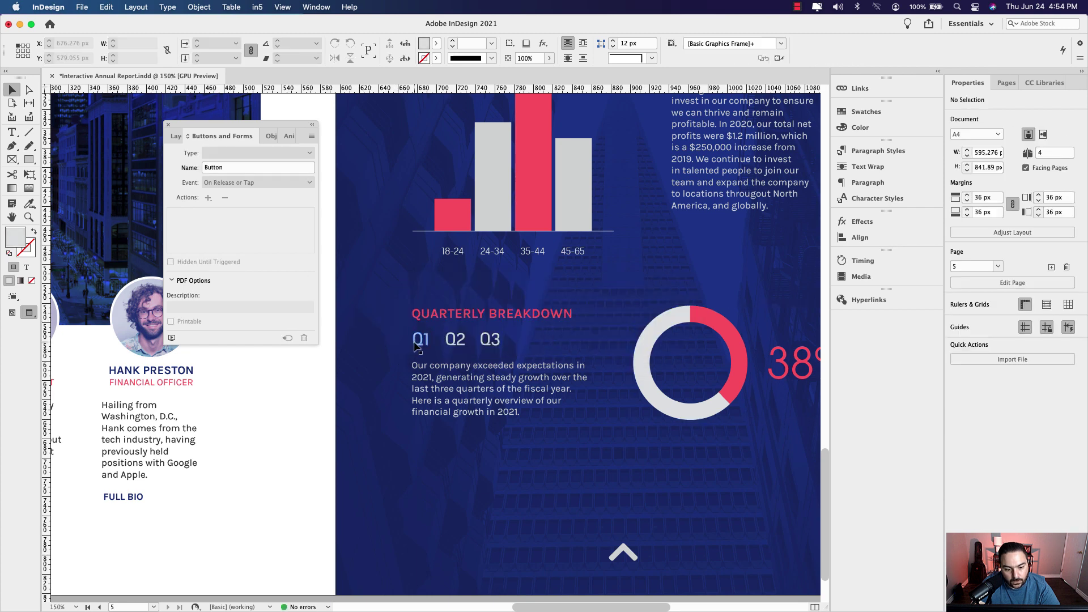
- Convert the Q1 label under Quarterly Breakdown into a button and name it "Q1 Button"
click(418, 343)
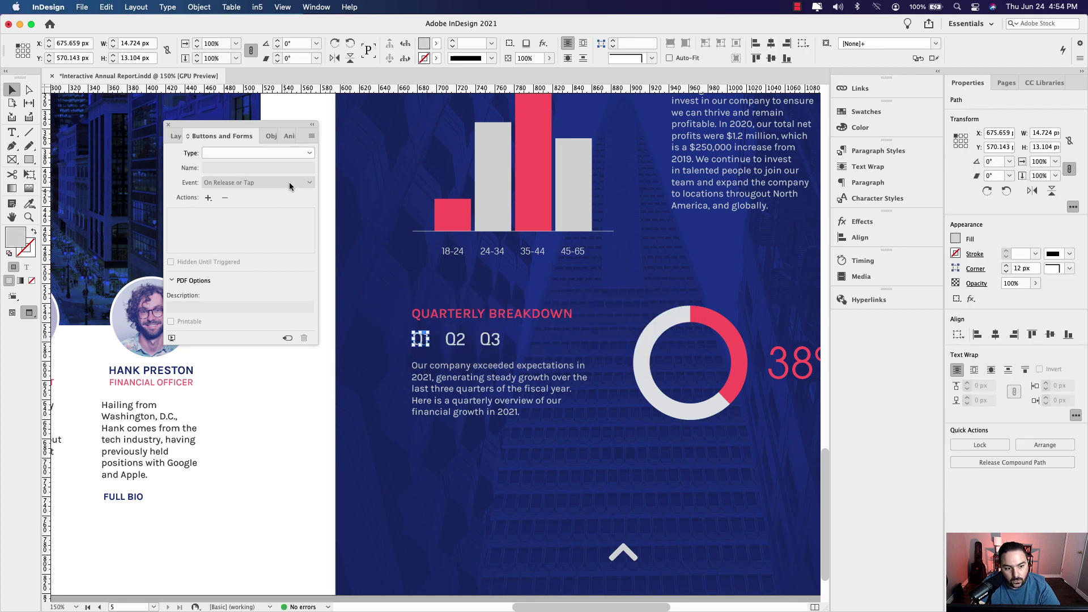
click(308, 154)
click(256, 166)
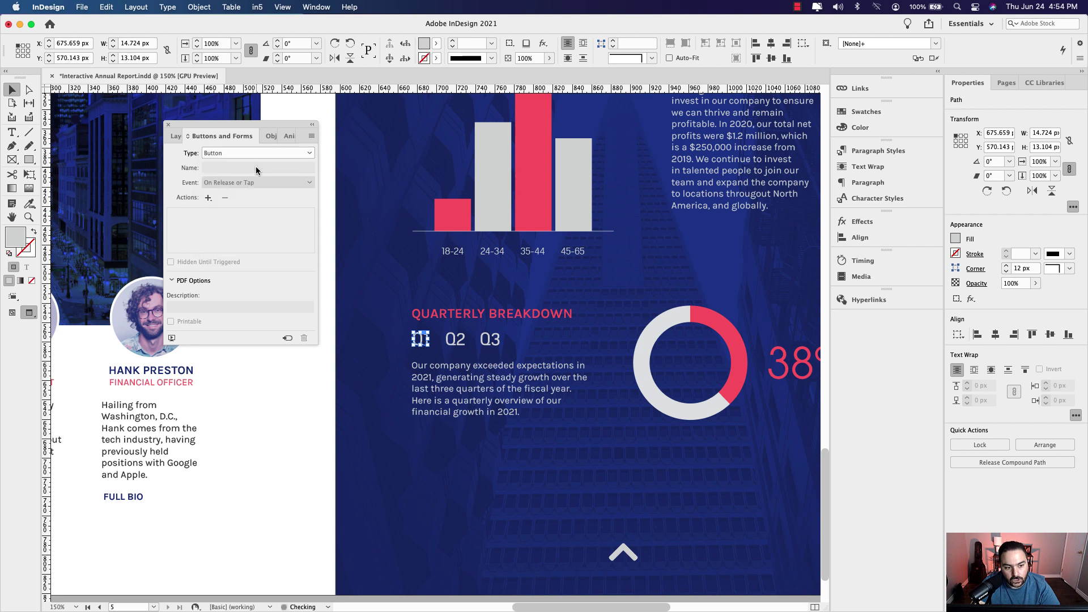
click(239, 169)
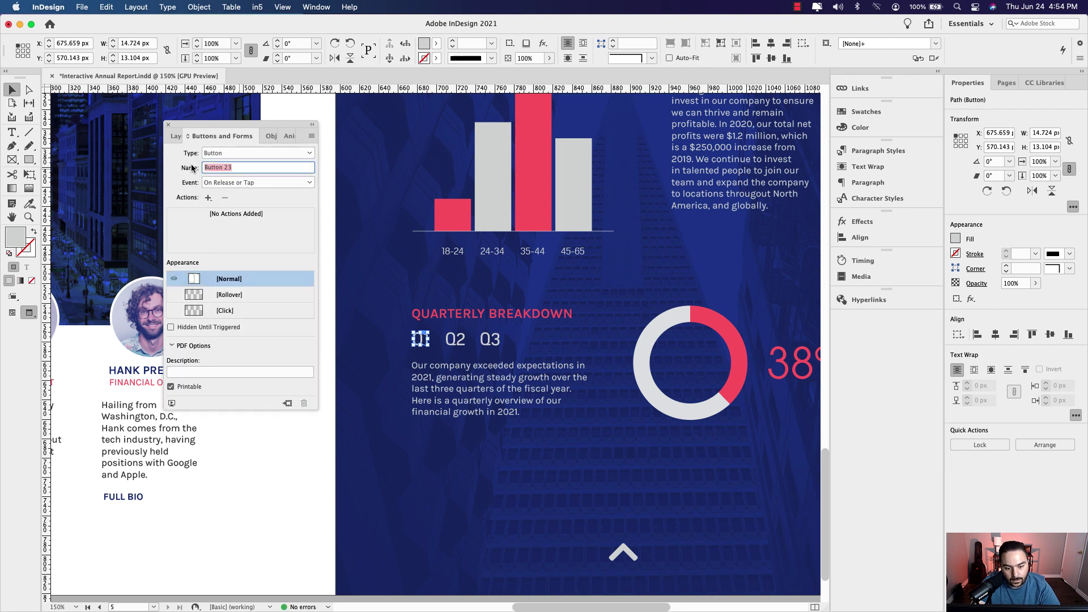
text(Q1)
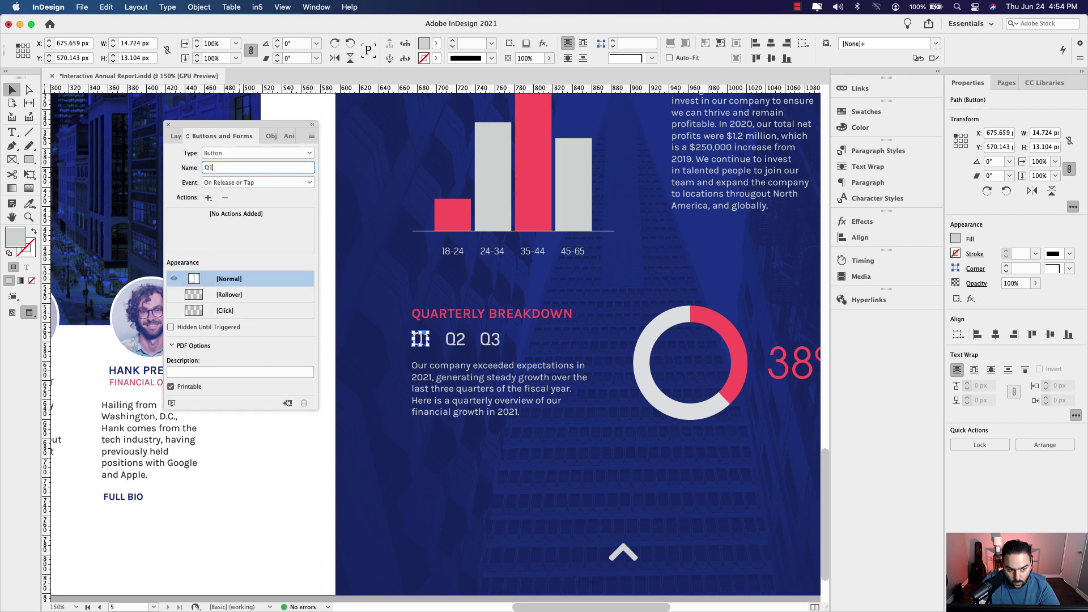
text( Button)
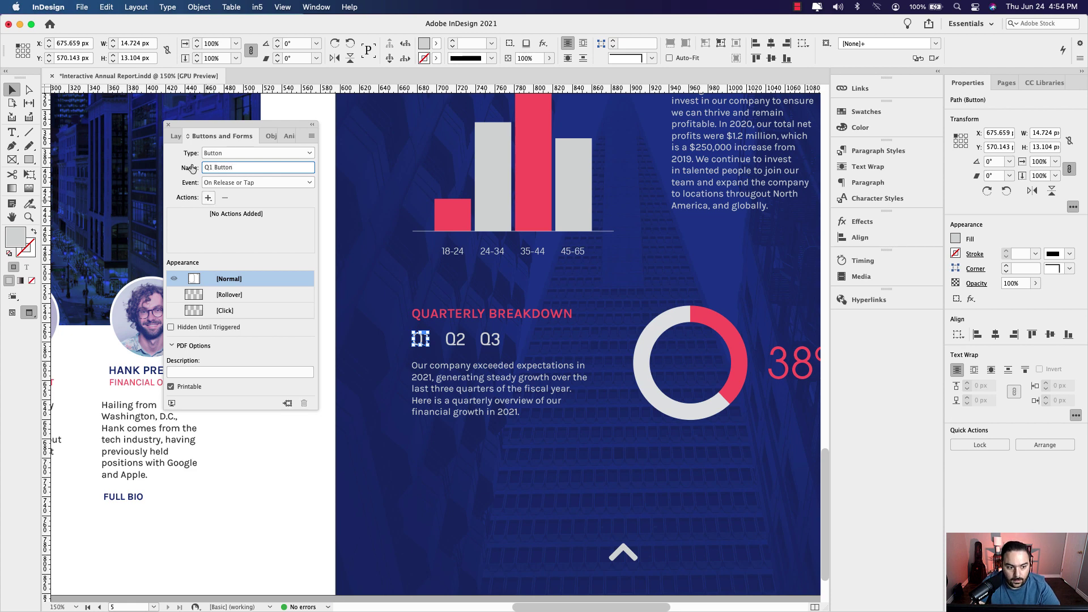
- Add a Go To State action to the Q1 button targeting the Quarterly Breakdown object's 38% Graph state
click(208, 198)
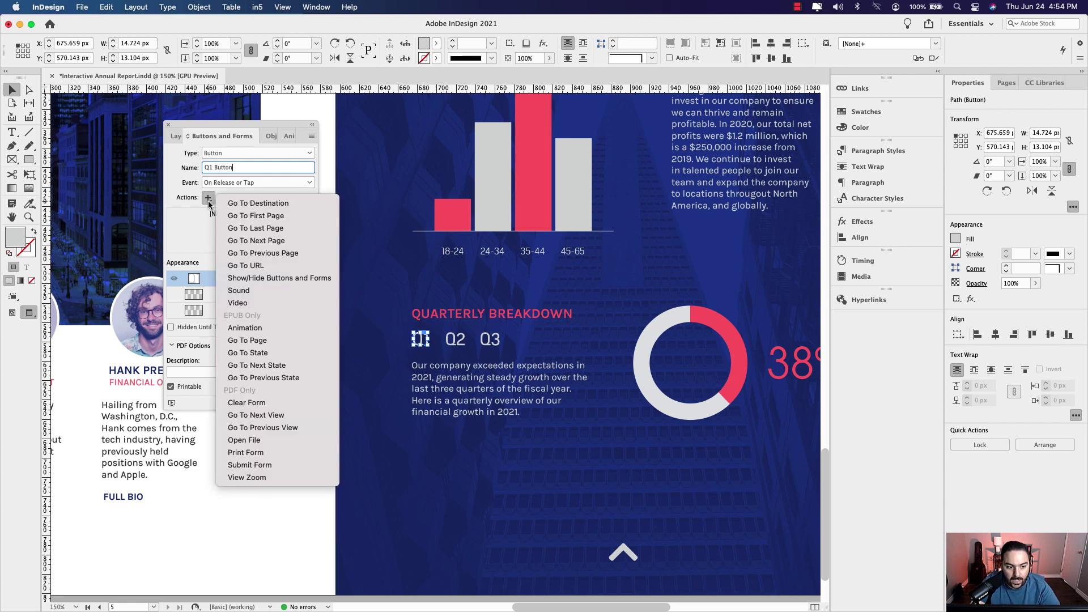
click(271, 353)
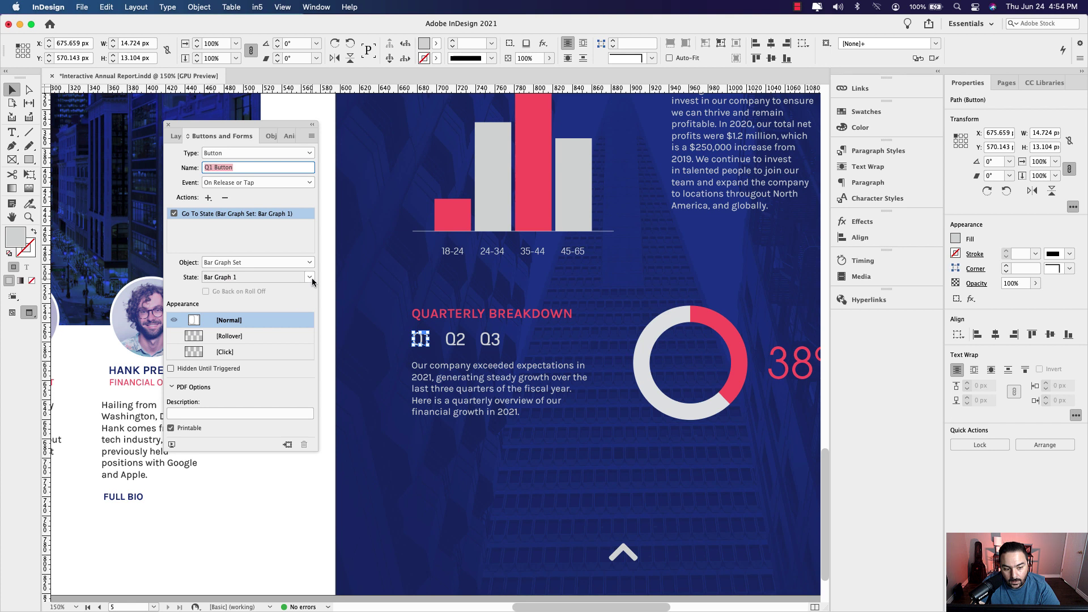
click(312, 277)
click(312, 278)
click(311, 277)
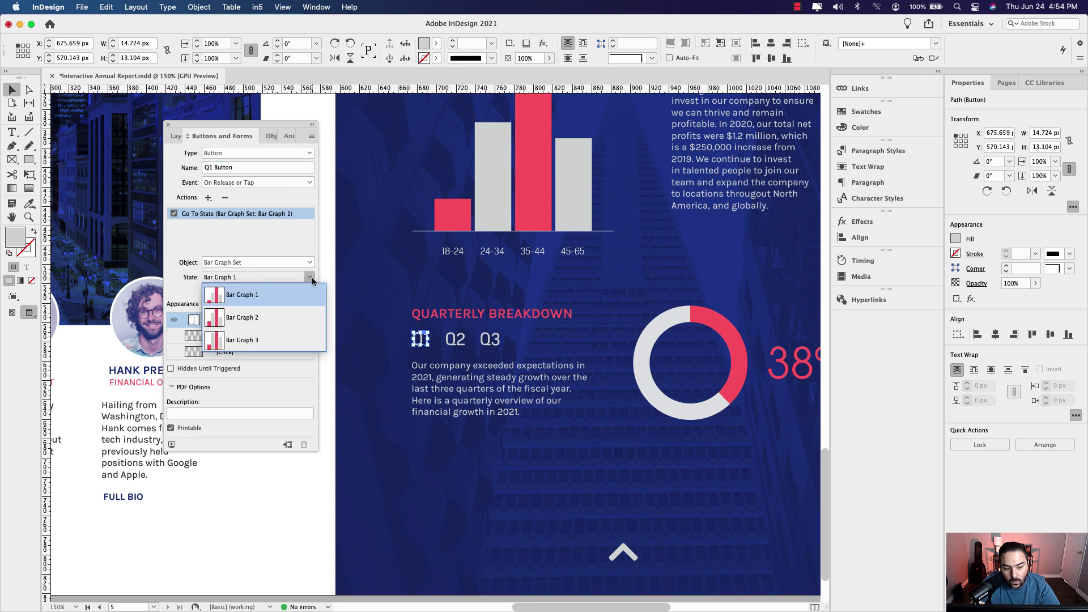
click(312, 277)
click(311, 262)
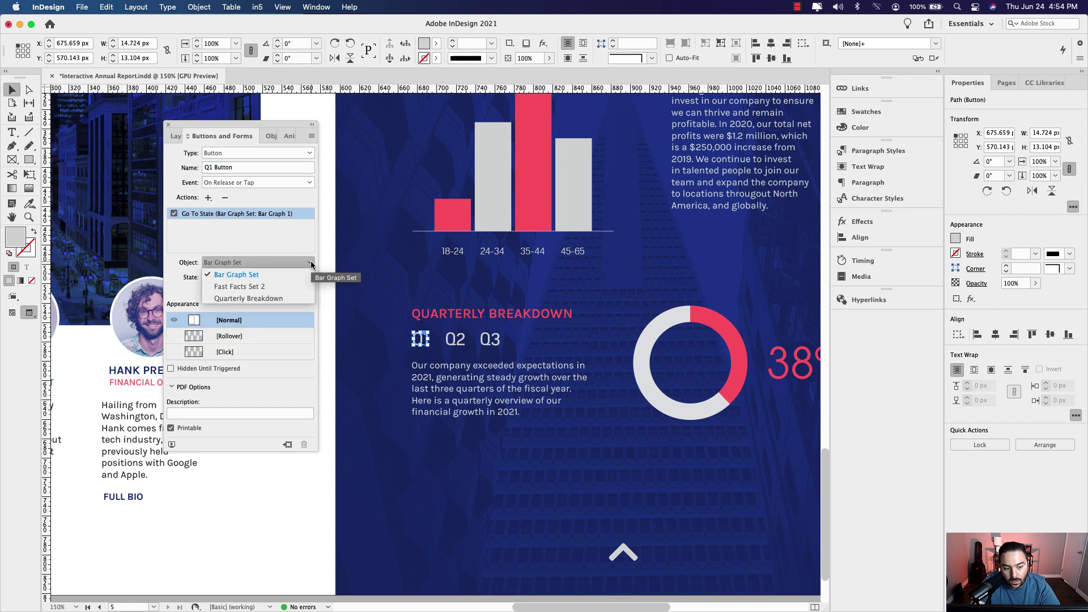
click(252, 299)
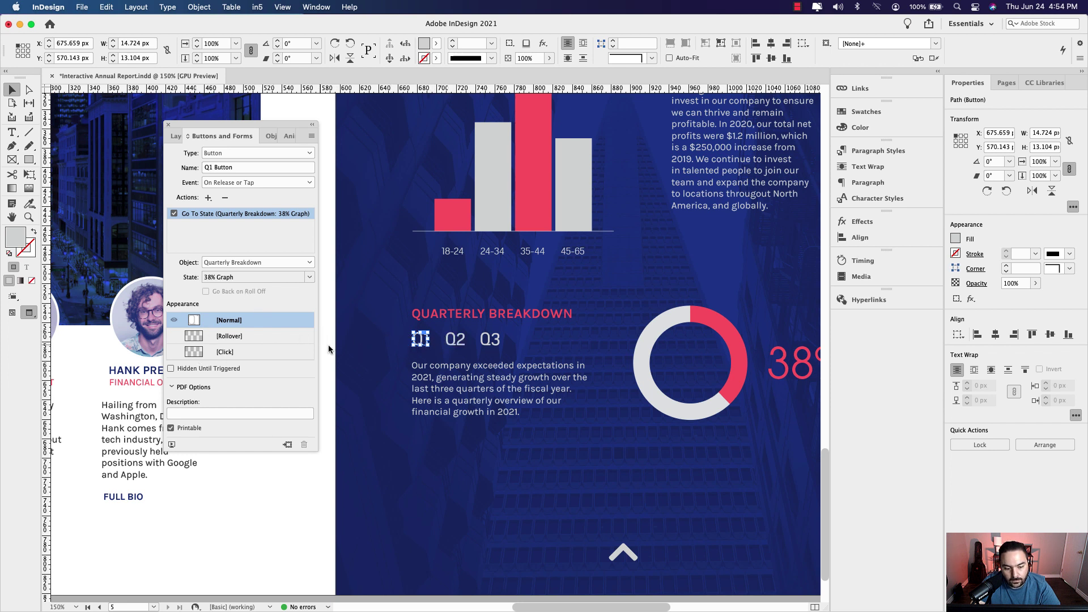
- Give the Q1 button a Rollover appearance filled with the red R=245 G=90 B=100 swatch and return to its Normal appearance
click(235, 339)
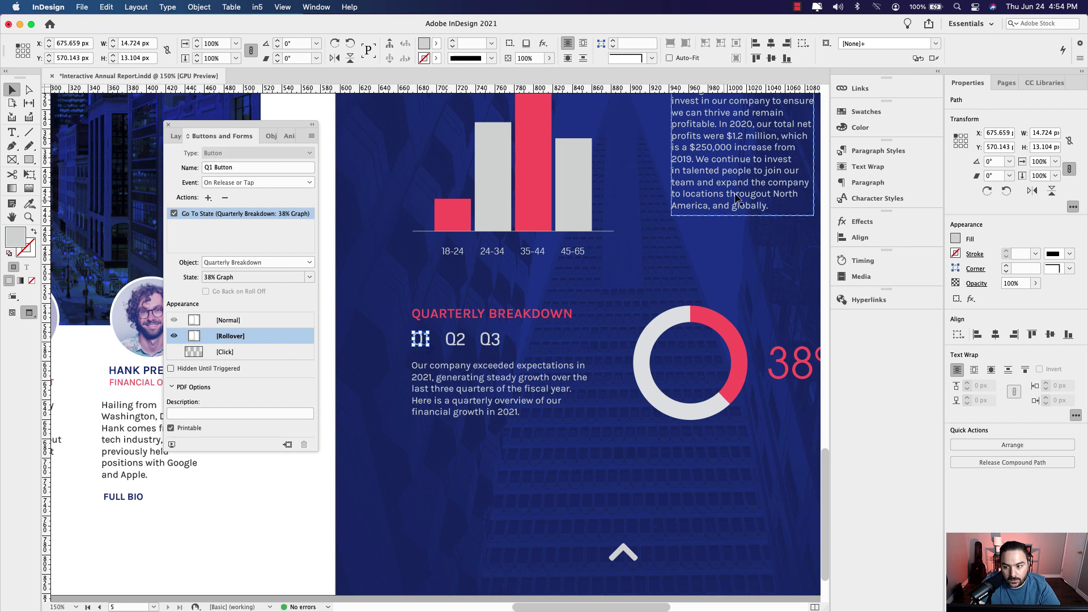
click(866, 112)
click(683, 279)
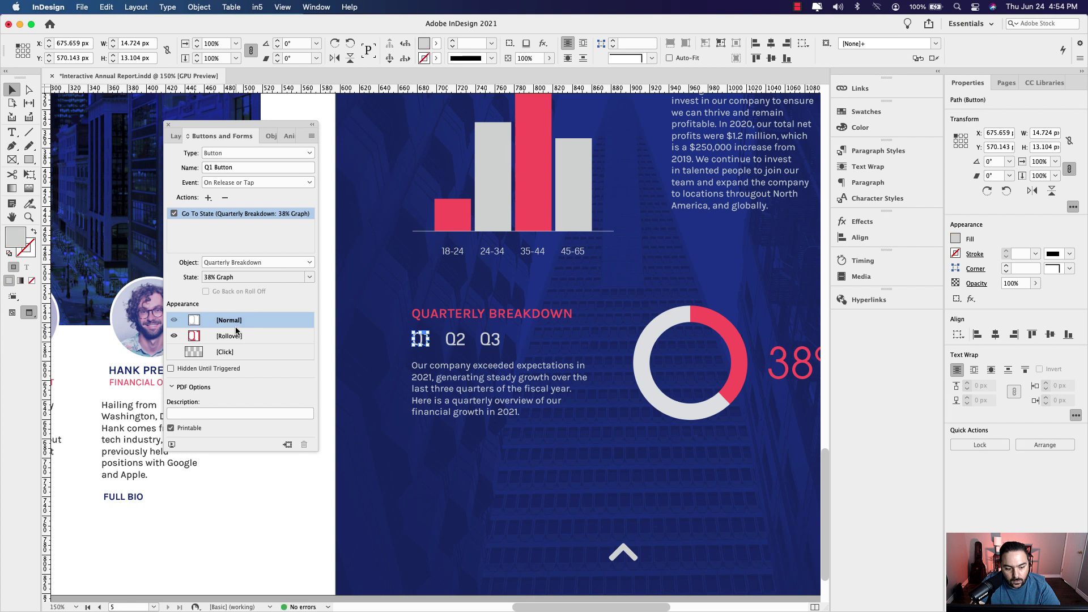
- Convert the Q2 label under Quarterly Breakdown into a button and name it "Q2 Button"
click(453, 343)
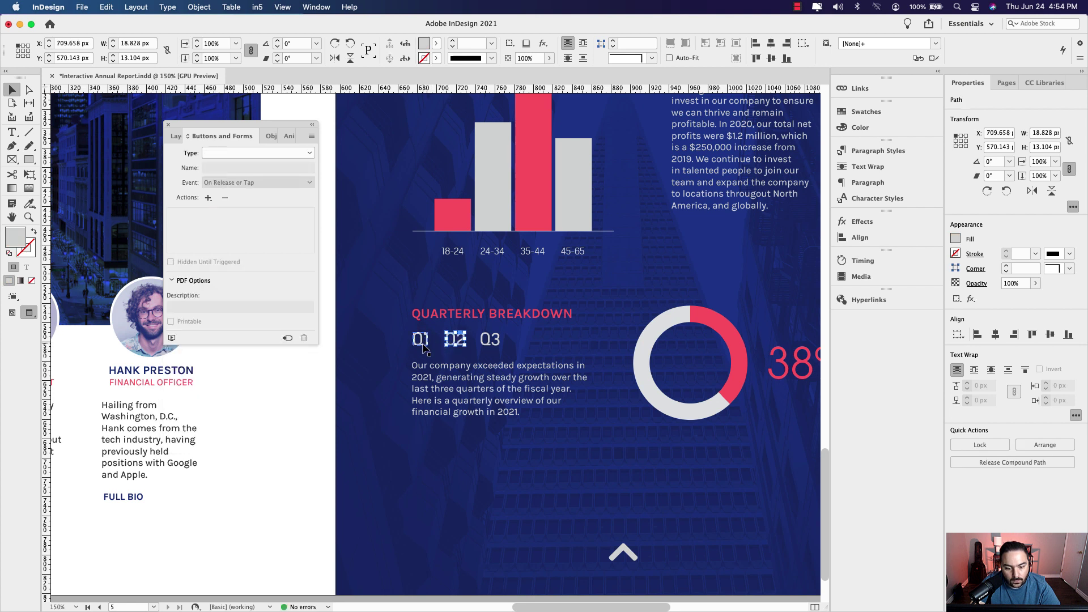
click(422, 342)
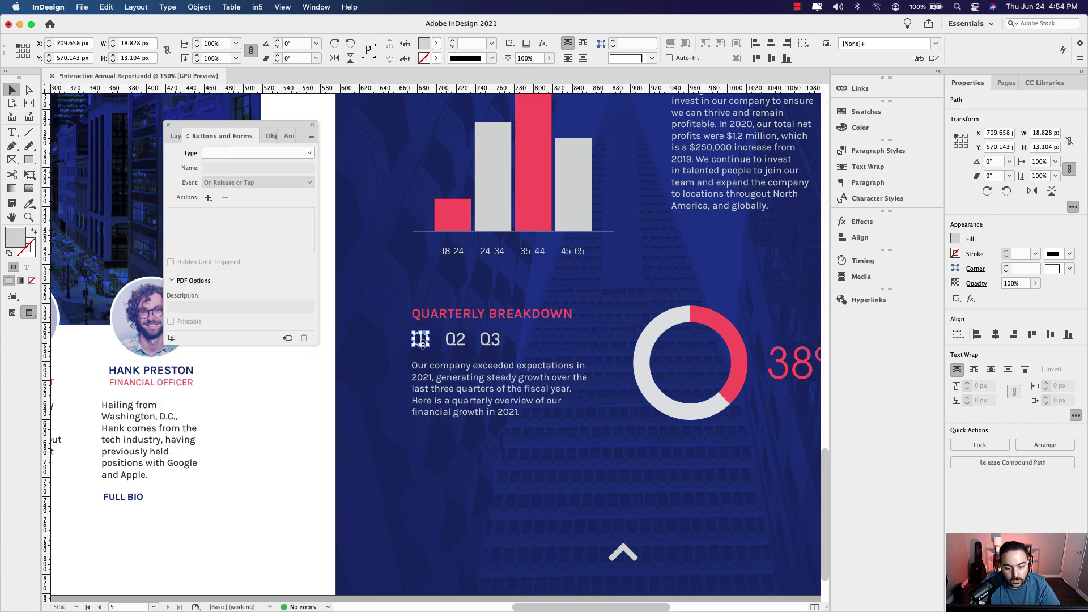
click(455, 341)
click(309, 154)
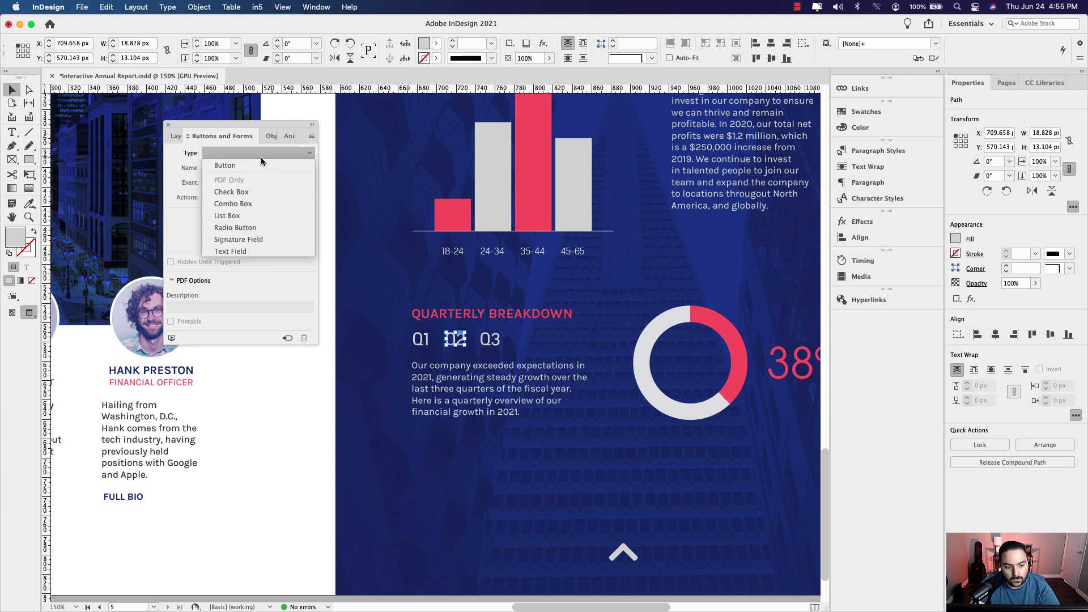
click(234, 165)
click(236, 168)
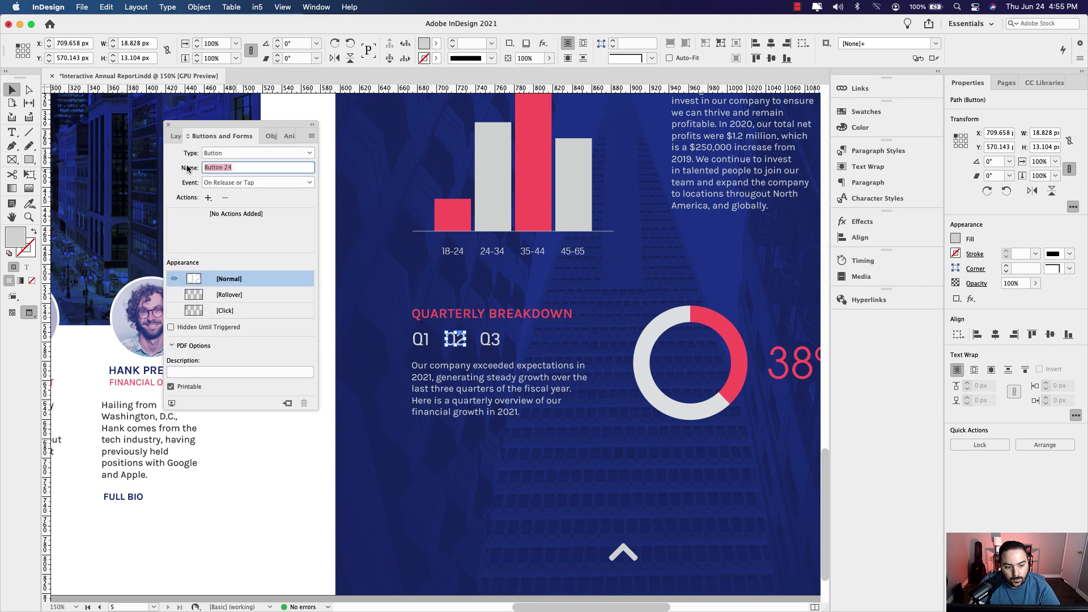
text(Q2)
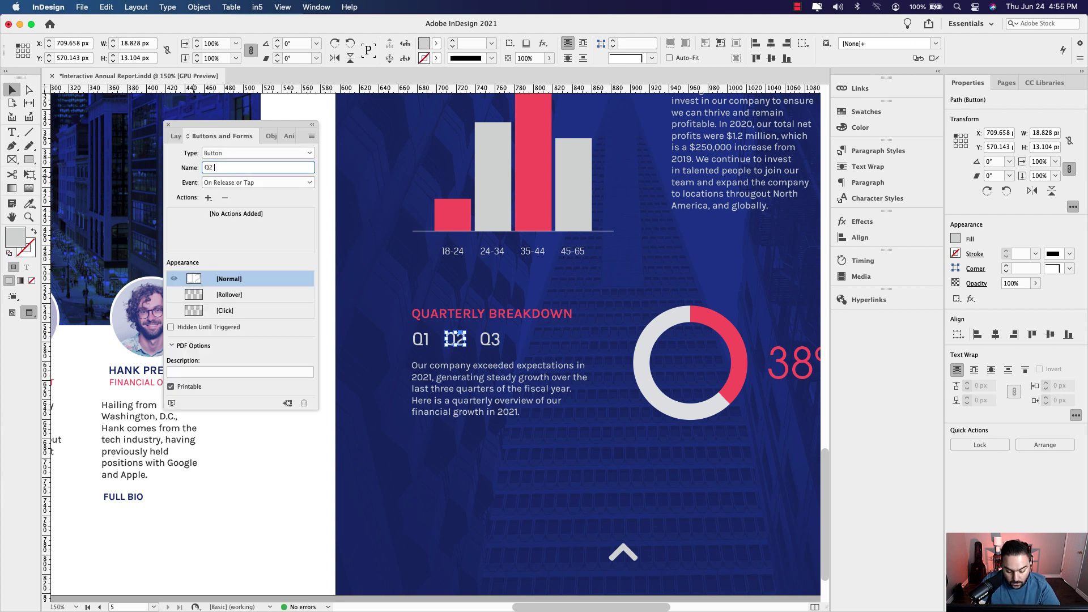
- Add a Go To State action to the Q2 button targeting the Quarterly Breakdown object's 20% Graph state
click(207, 197)
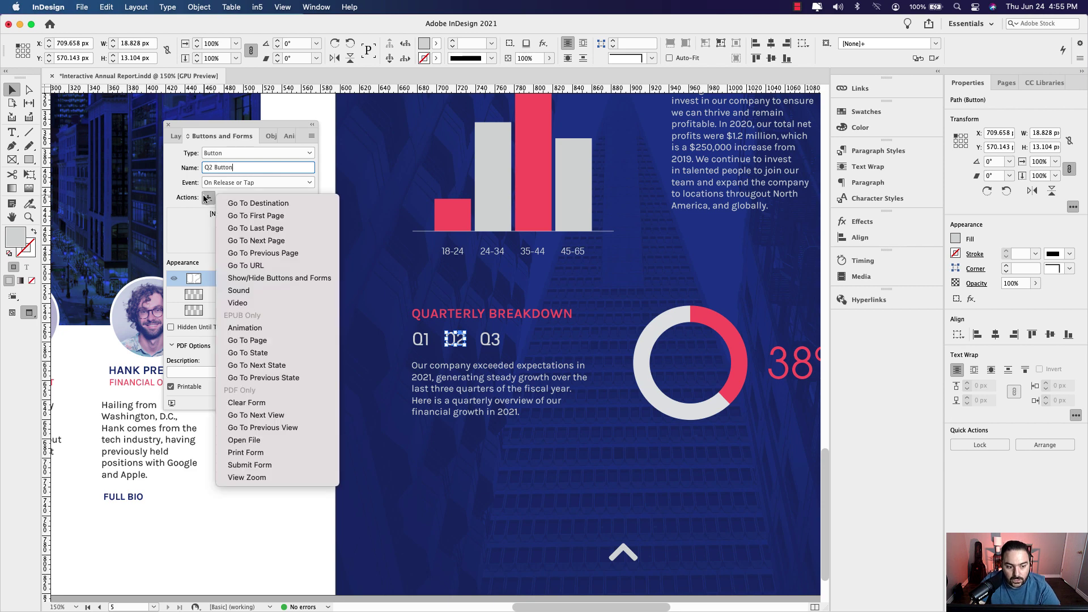
click(286, 354)
click(309, 264)
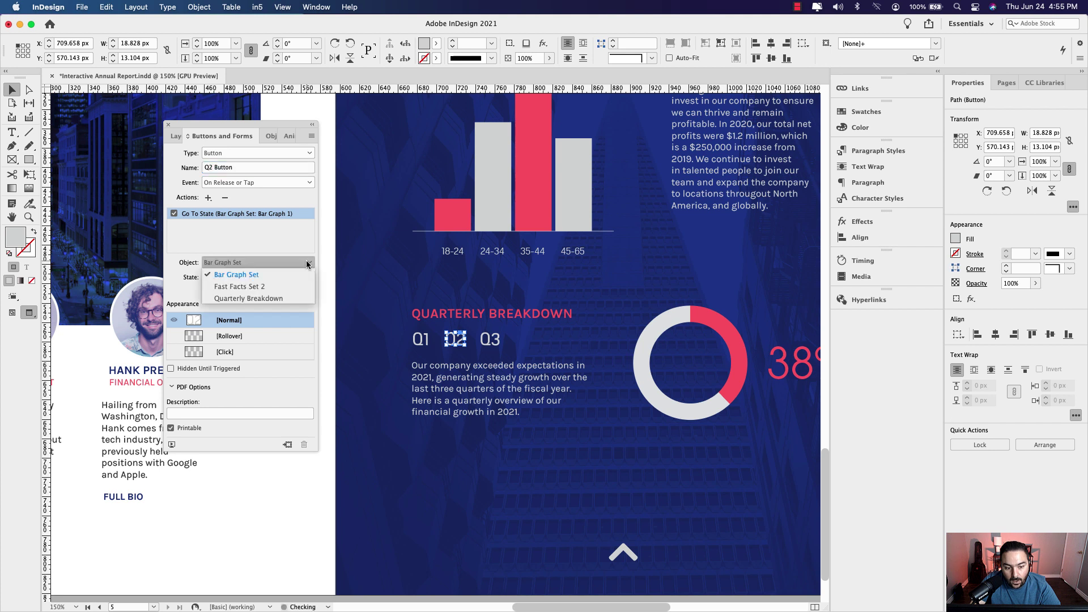
click(274, 298)
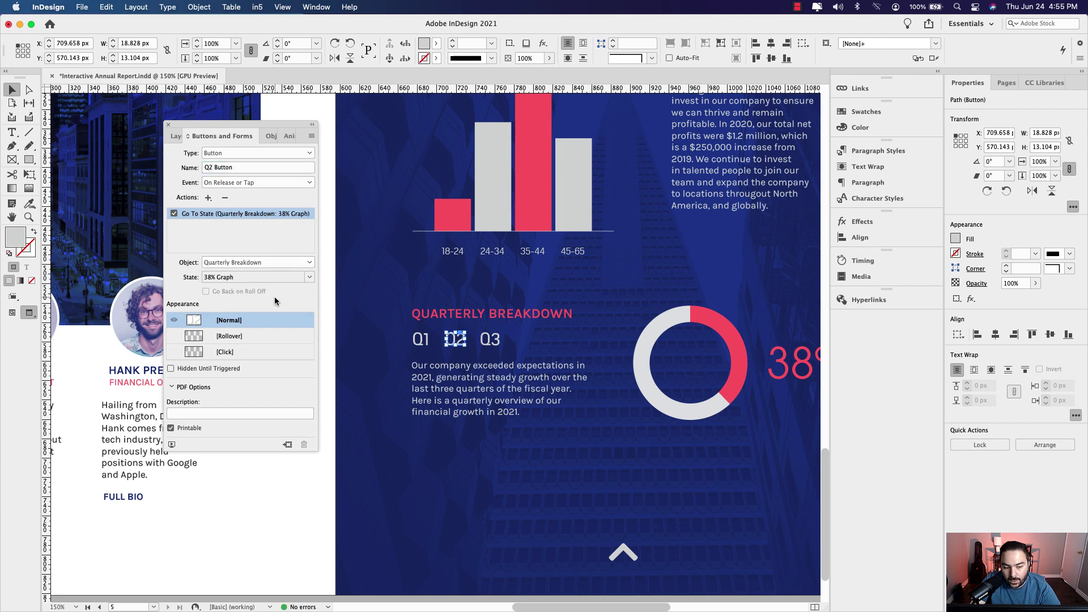
click(300, 277)
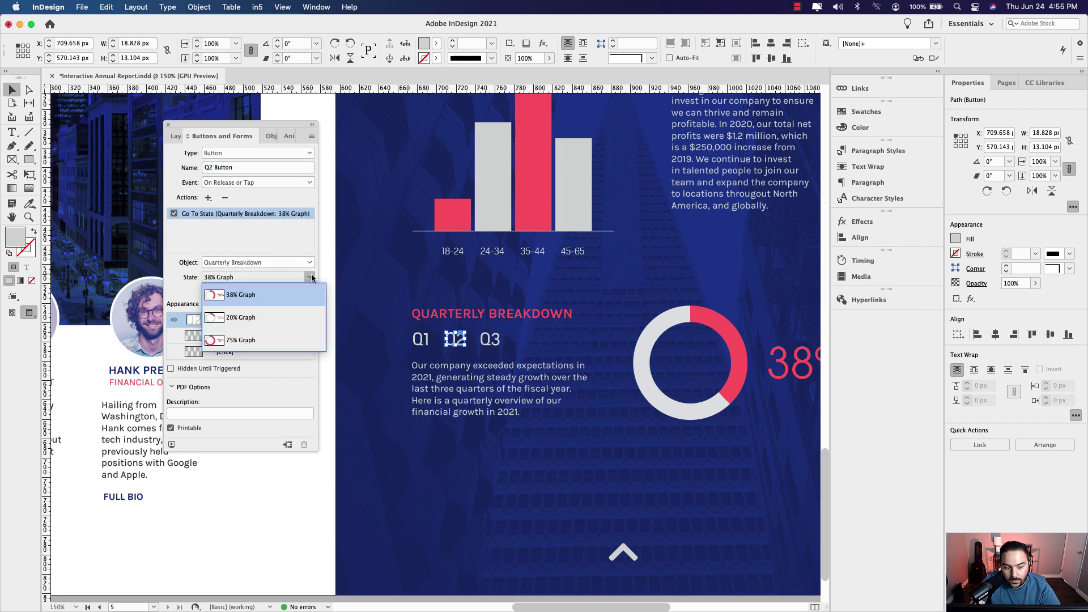
click(257, 321)
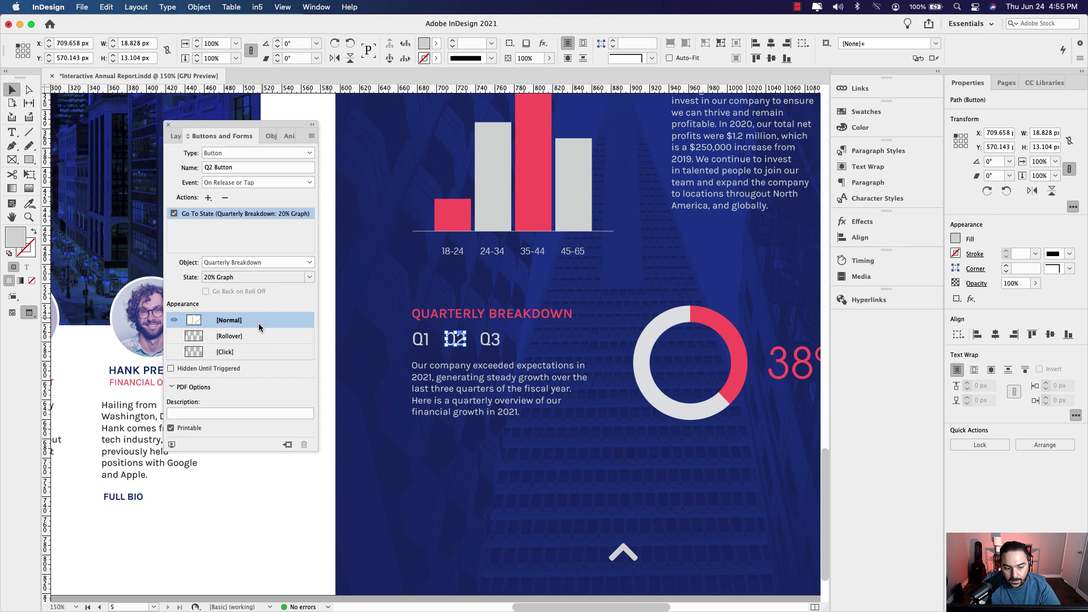
- Give the Q2 button a Rollover appearance filled with the red R=245 G=90 B=100 swatch and return to its Normal appearance
click(238, 338)
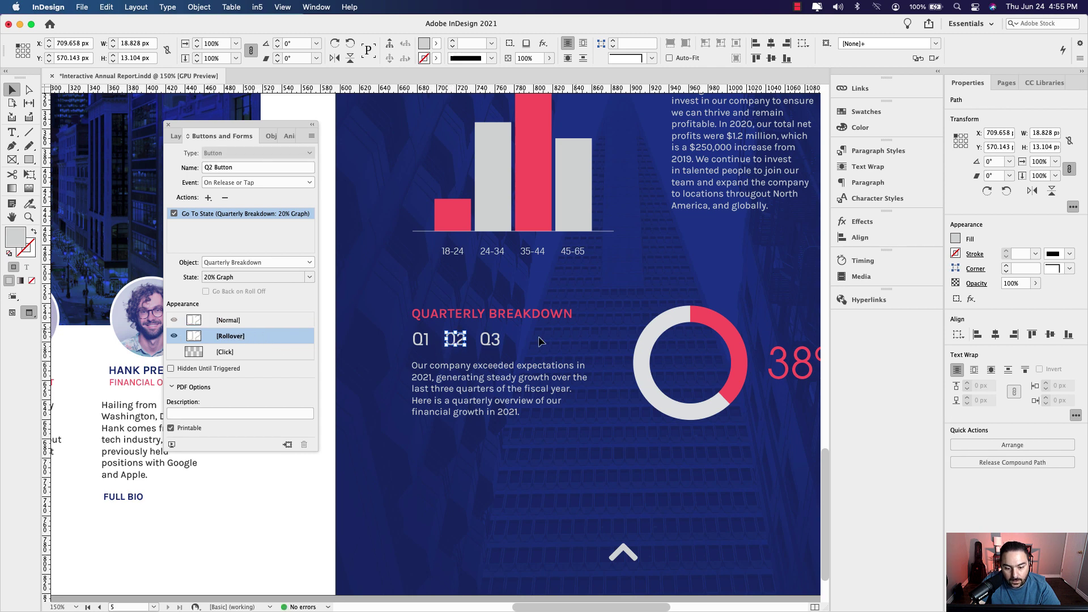
click(862, 112)
click(667, 279)
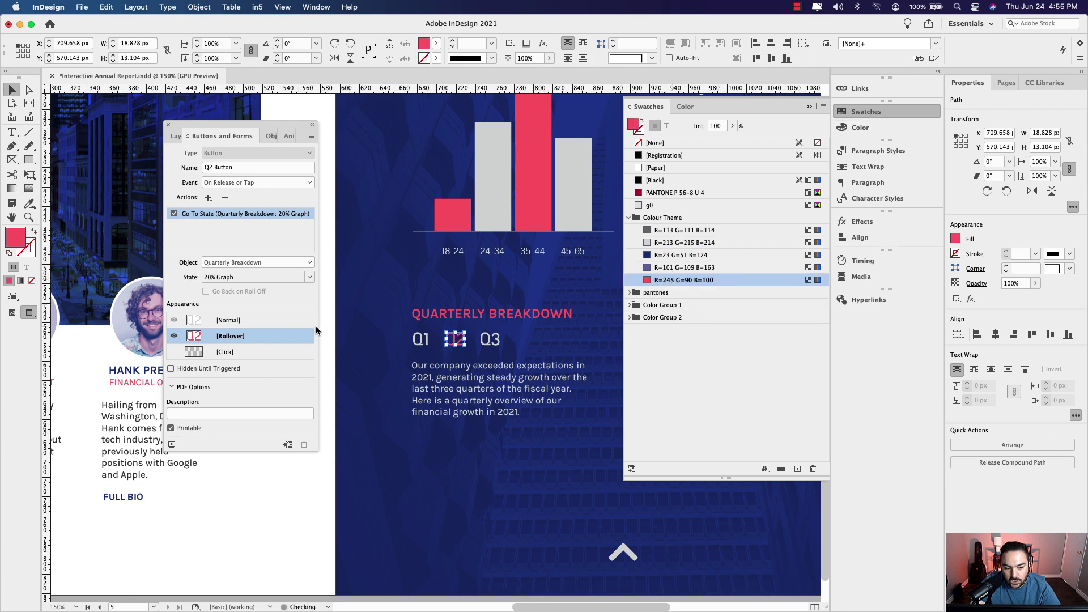
click(276, 333)
click(238, 320)
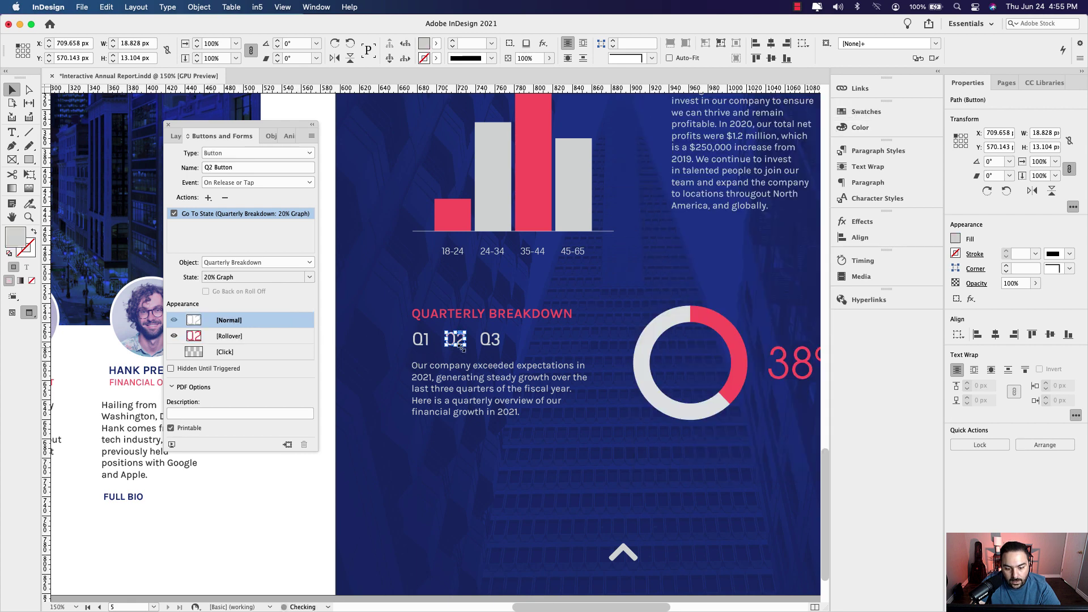
- Convert the Q3 label under Quarterly Breakdown into a button and name it "Q3 Button"
click(491, 339)
click(301, 154)
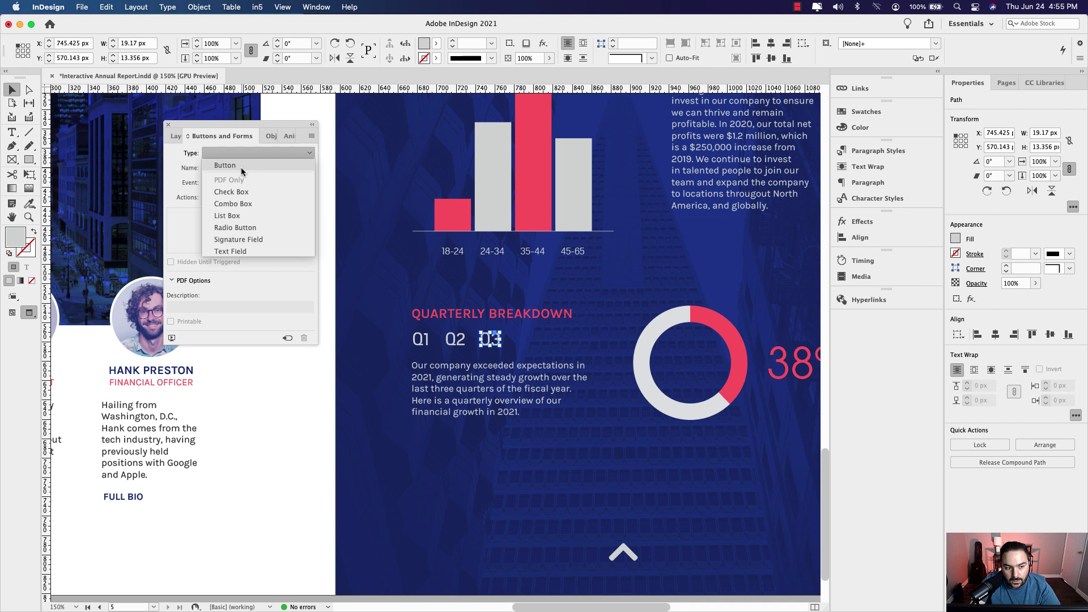
click(241, 165)
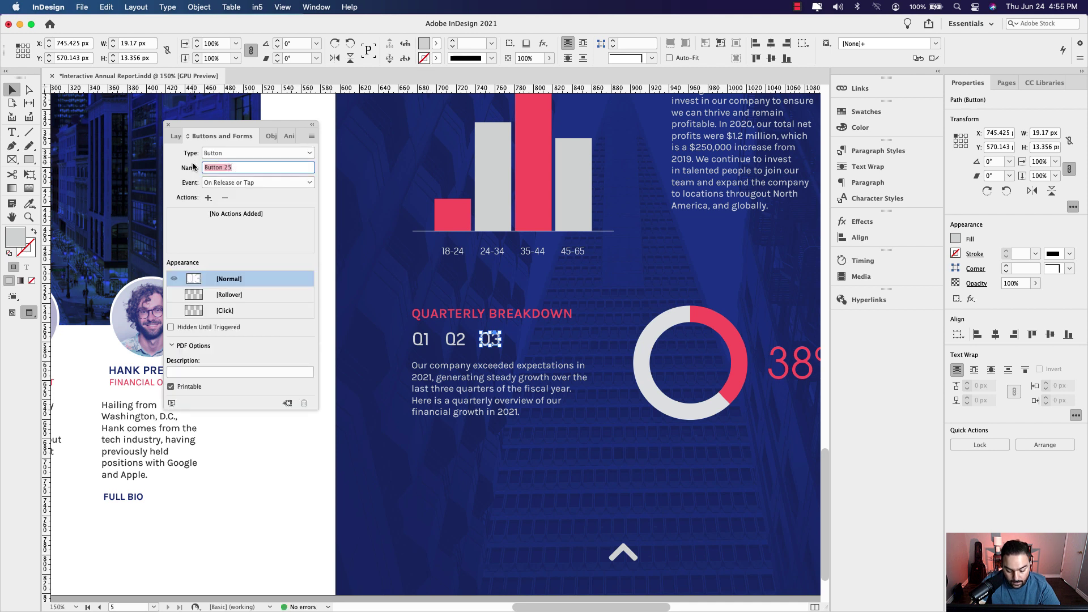
text(Q3 Button)
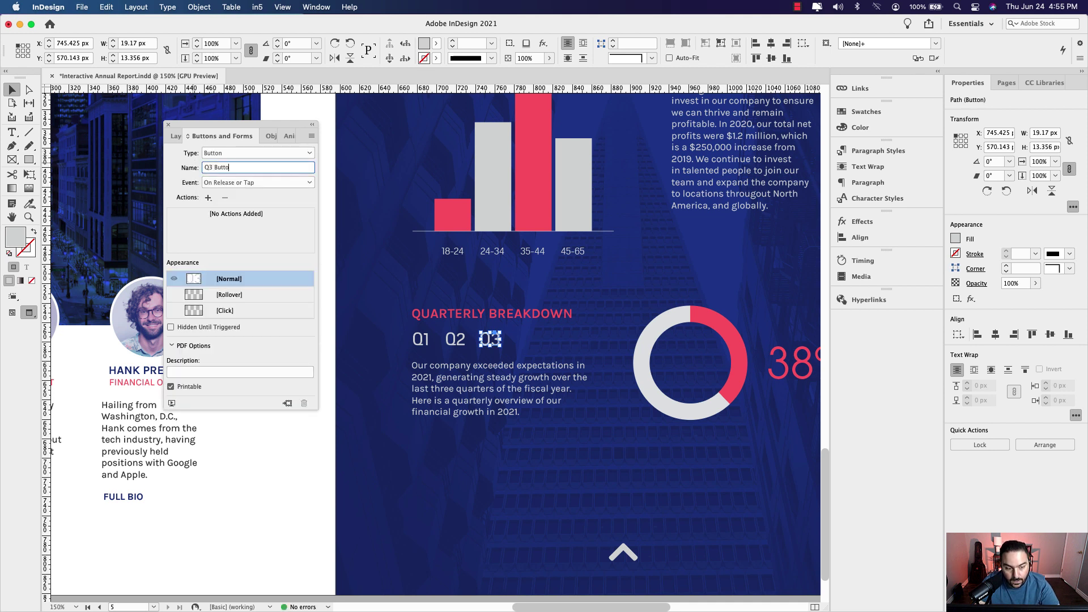
- Add a Go To State action to the Q3 button targeting the Quarterly Breakdown object's 75% Graph state
click(208, 197)
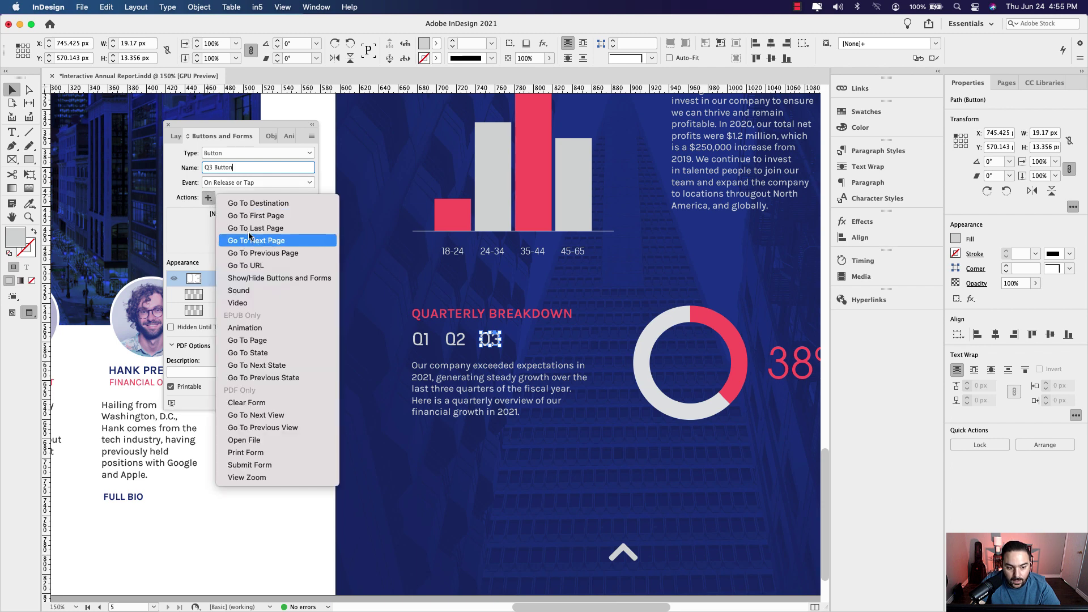
click(270, 356)
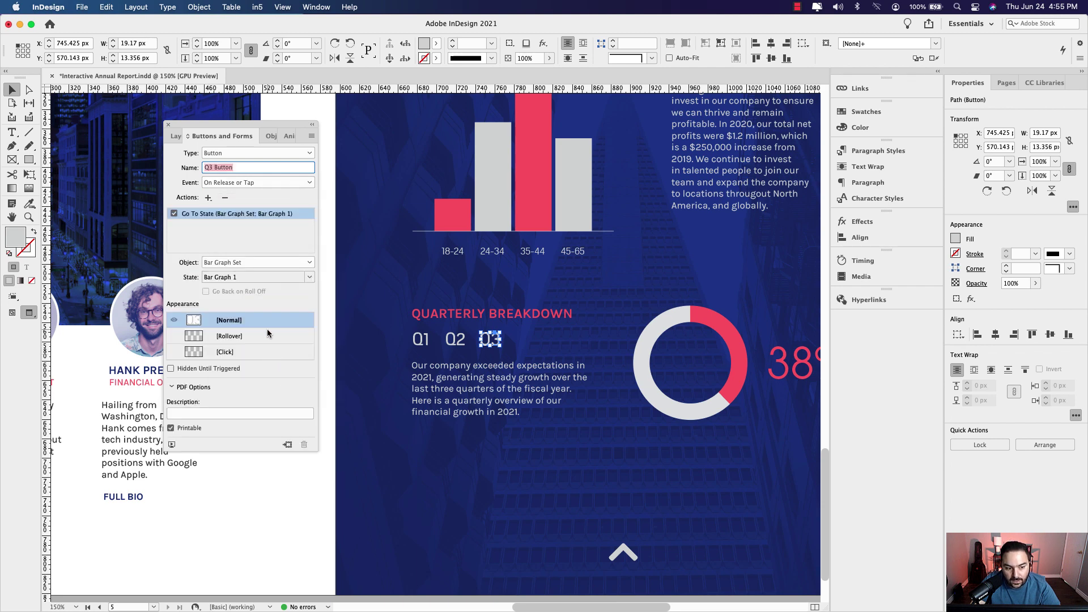
click(229, 278)
click(244, 263)
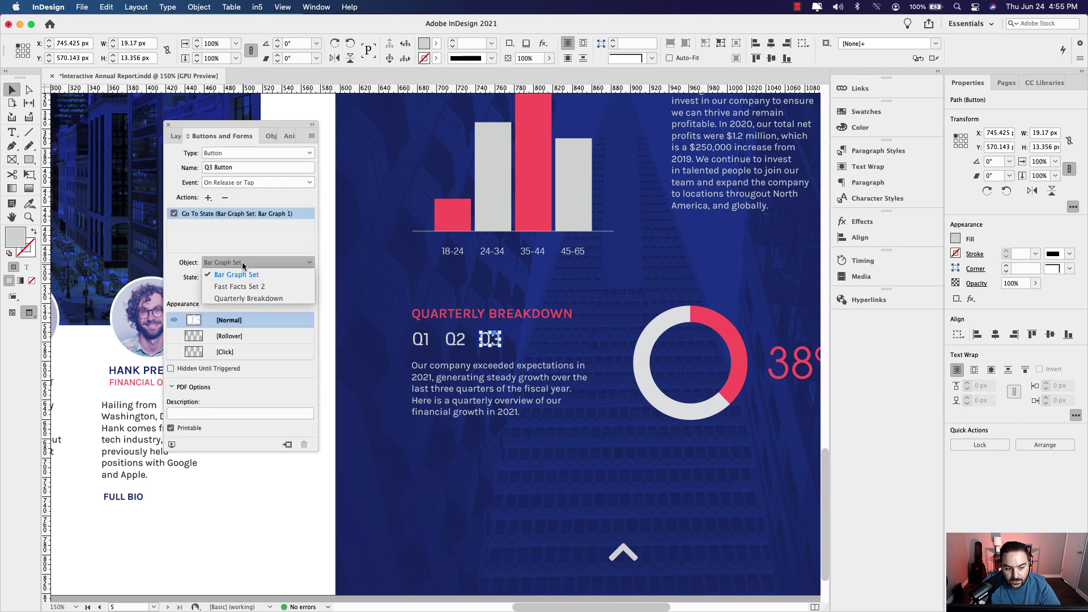
click(241, 298)
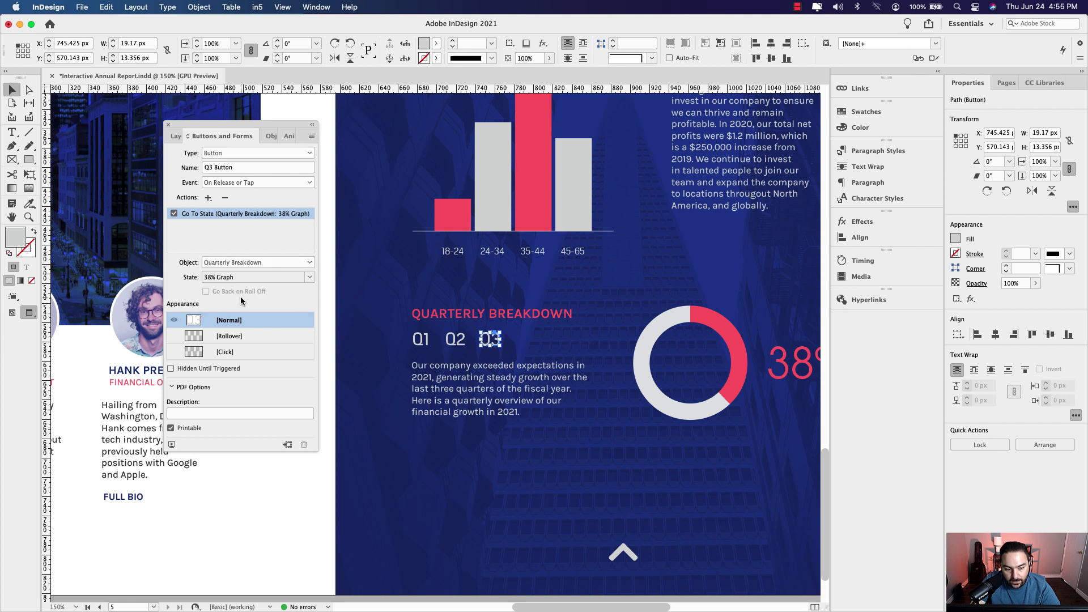
click(309, 277)
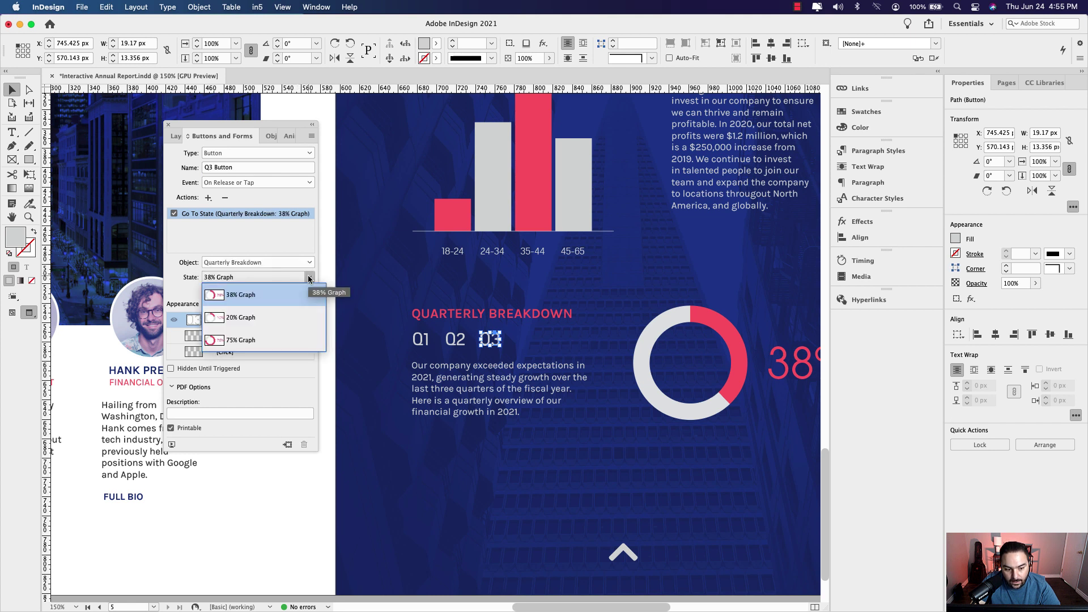
click(257, 340)
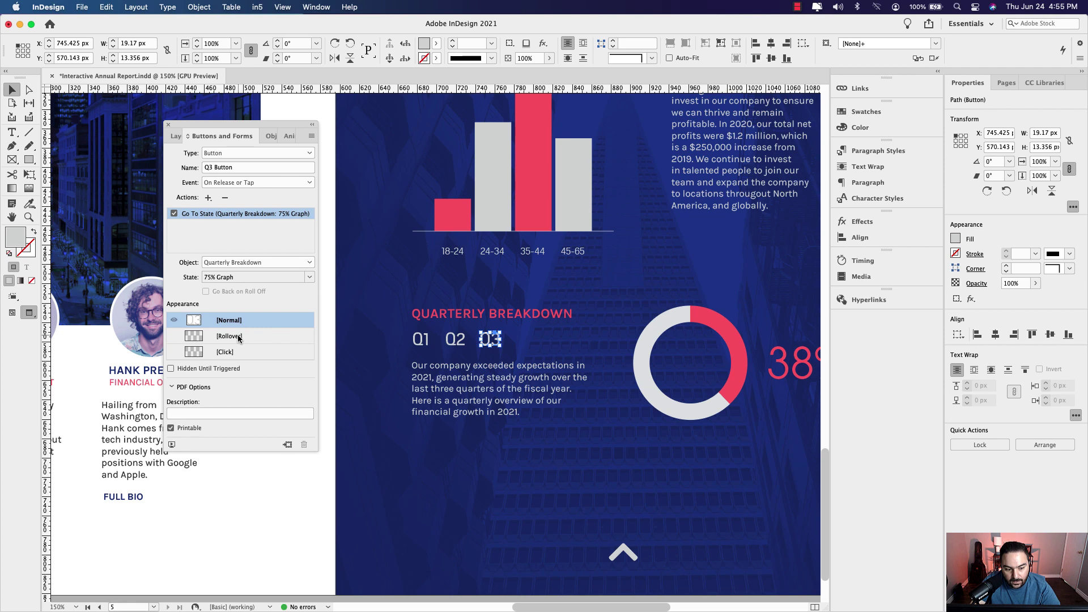
- Give the Q3 button a Rollover appearance filled with the red R=245 G=90 B=100 swatch and return to its Normal appearance
click(239, 339)
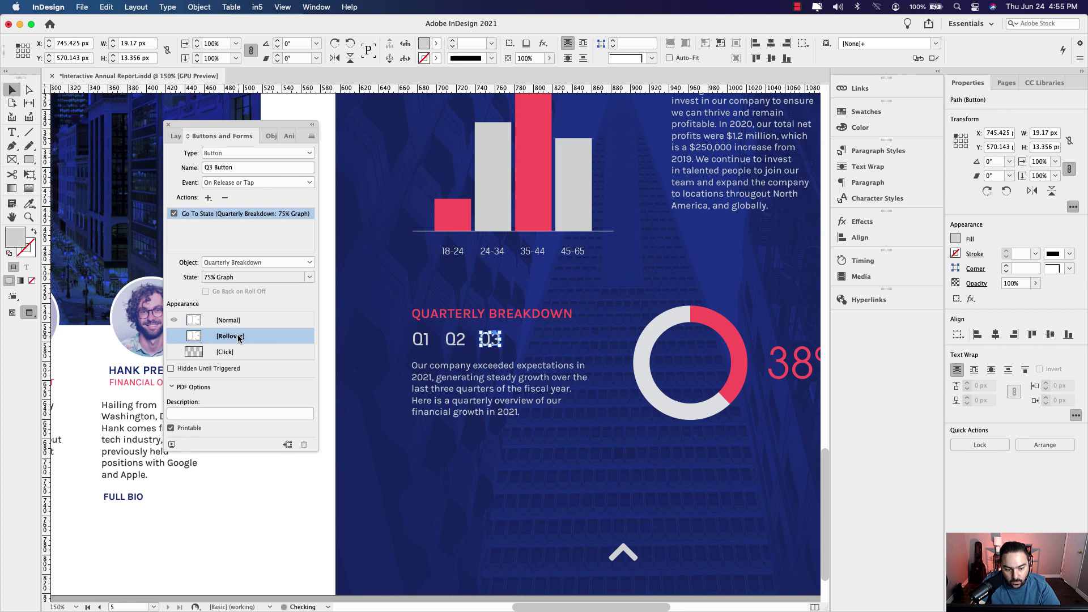
double_click(491, 340)
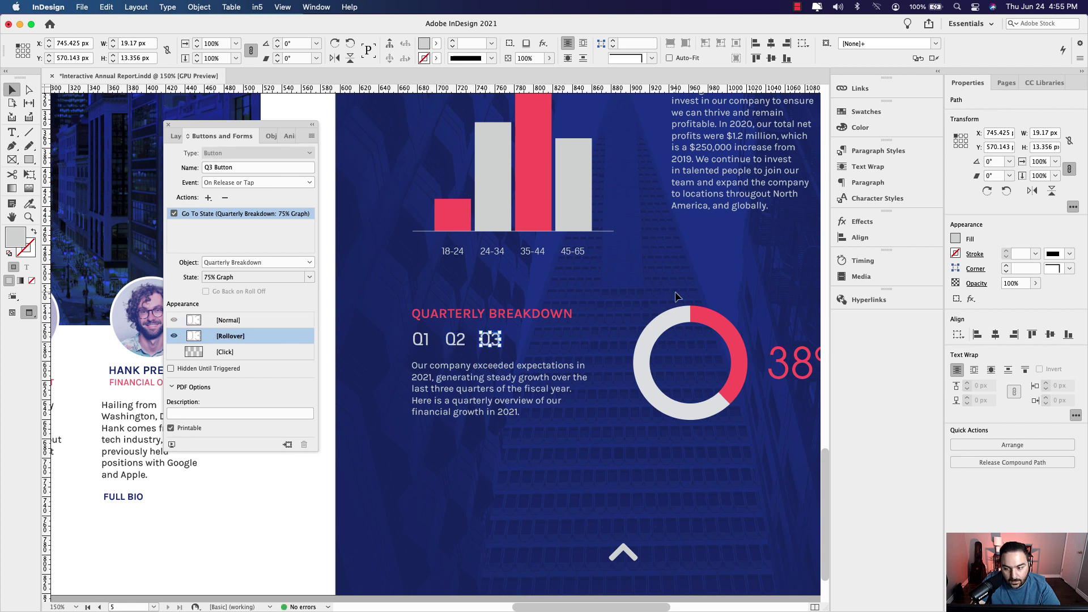
click(862, 112)
click(669, 281)
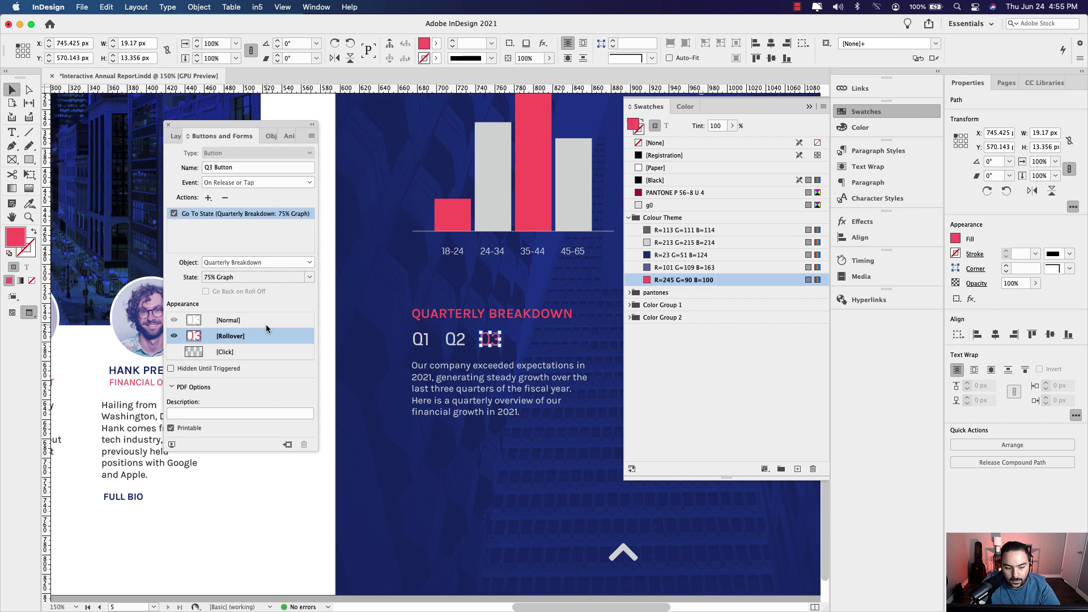
click(229, 320)
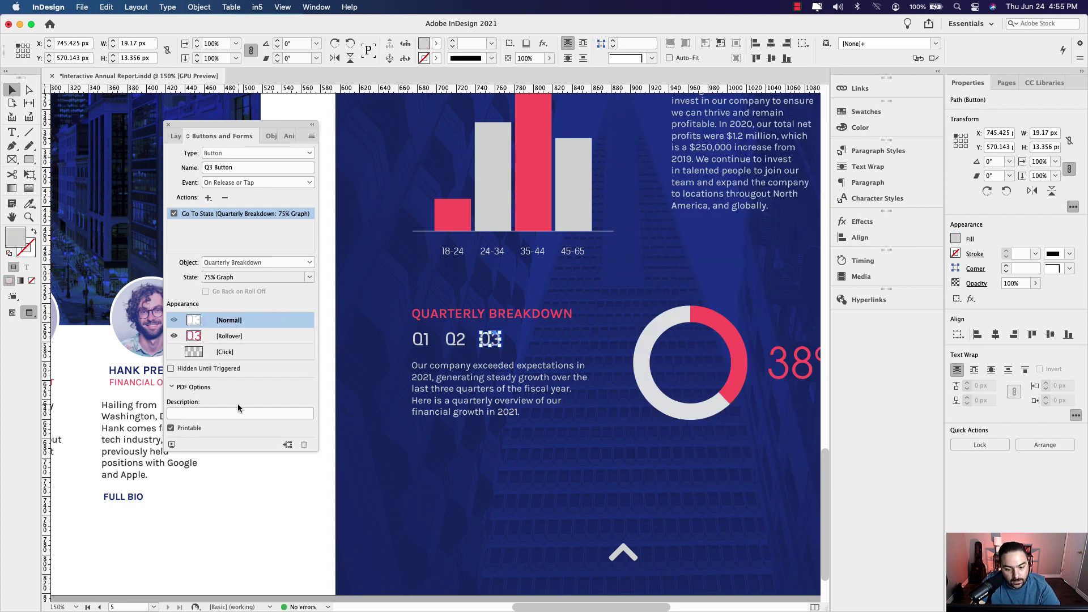
- Preview the spread's interactivity, test switching the donut graph with the Q1, Q2 and Q3 buttons, and close the preview
click(172, 446)
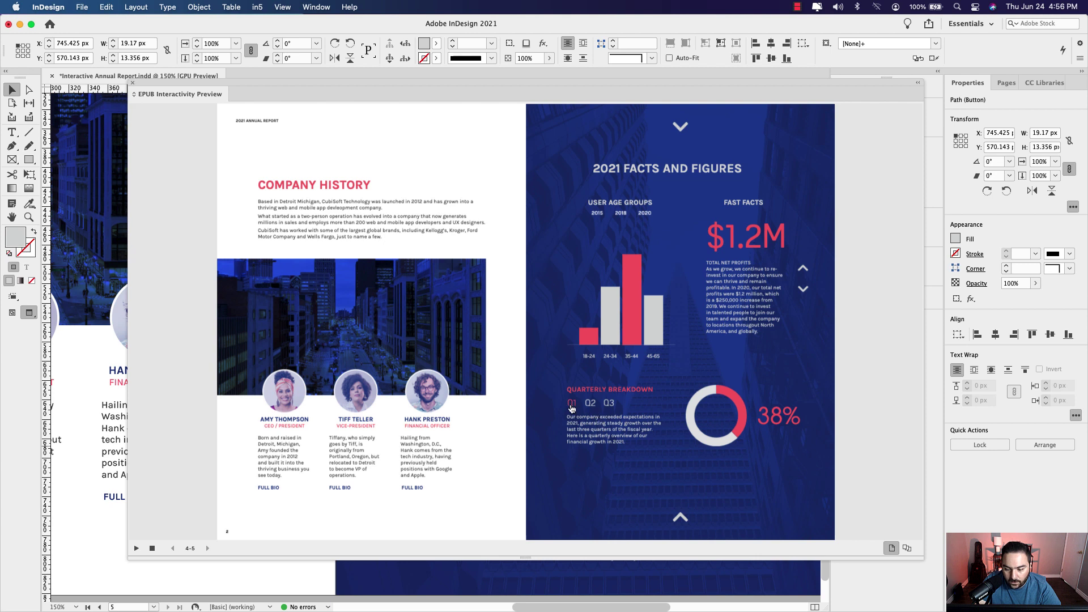
click(591, 407)
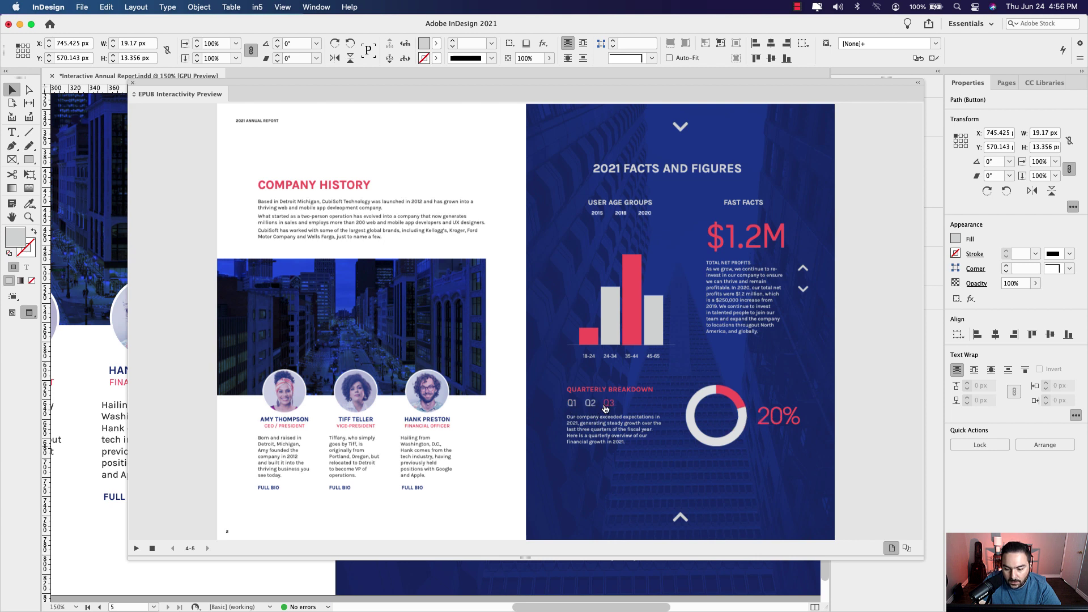
click(605, 407)
click(591, 408)
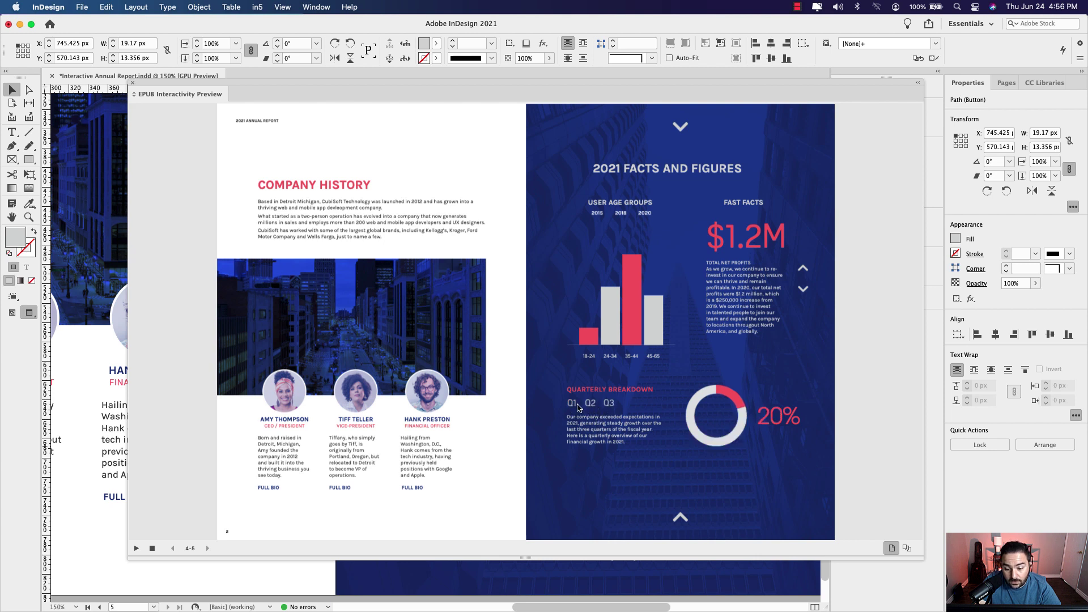
click(576, 407)
click(591, 407)
click(604, 407)
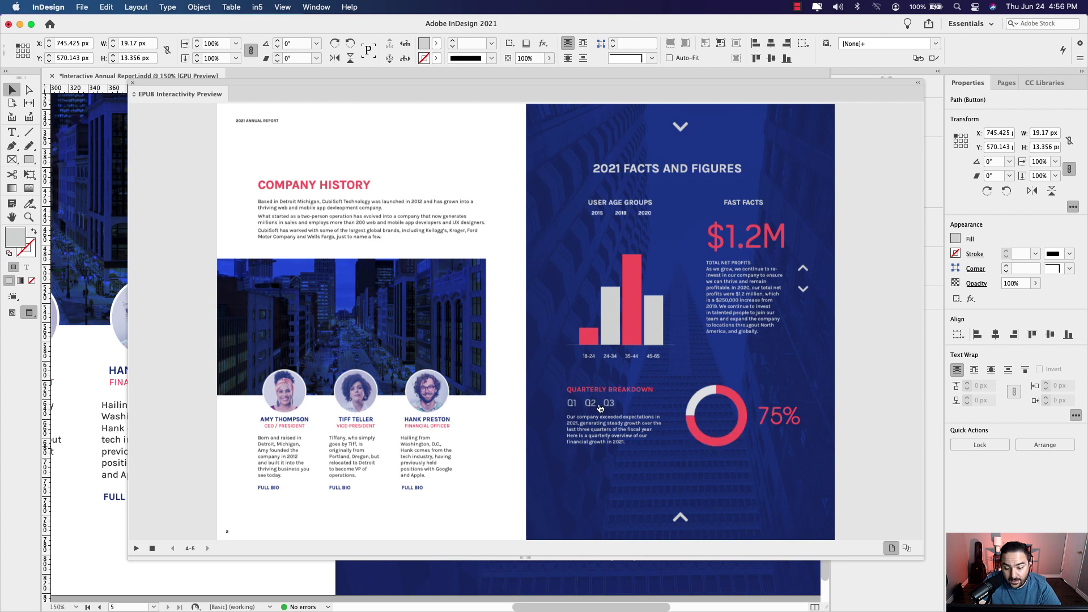
click(591, 404)
click(572, 405)
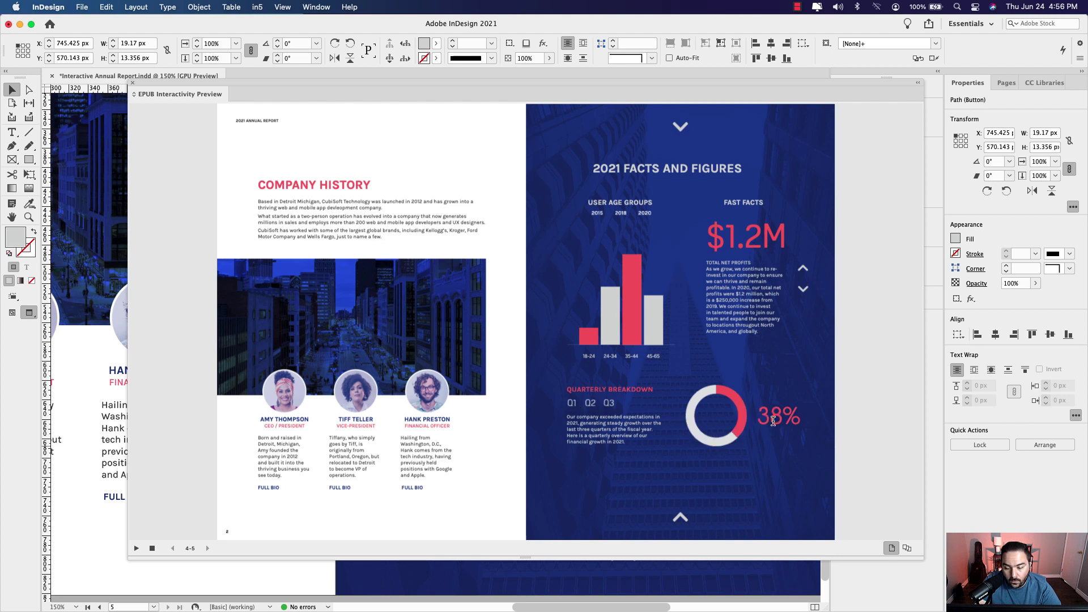
click(132, 82)
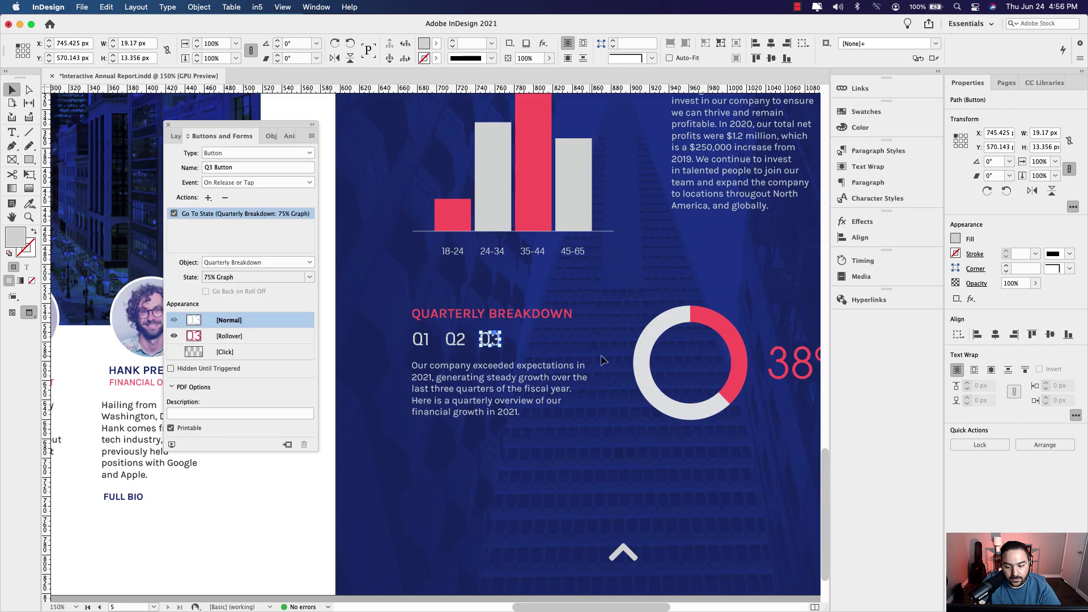
- Apply the Fly in from Right animation preset to the 38% text inside the Quarterly Breakdown object's 38% Graph state
click(717, 441)
scroll(624, 440, right, 5)
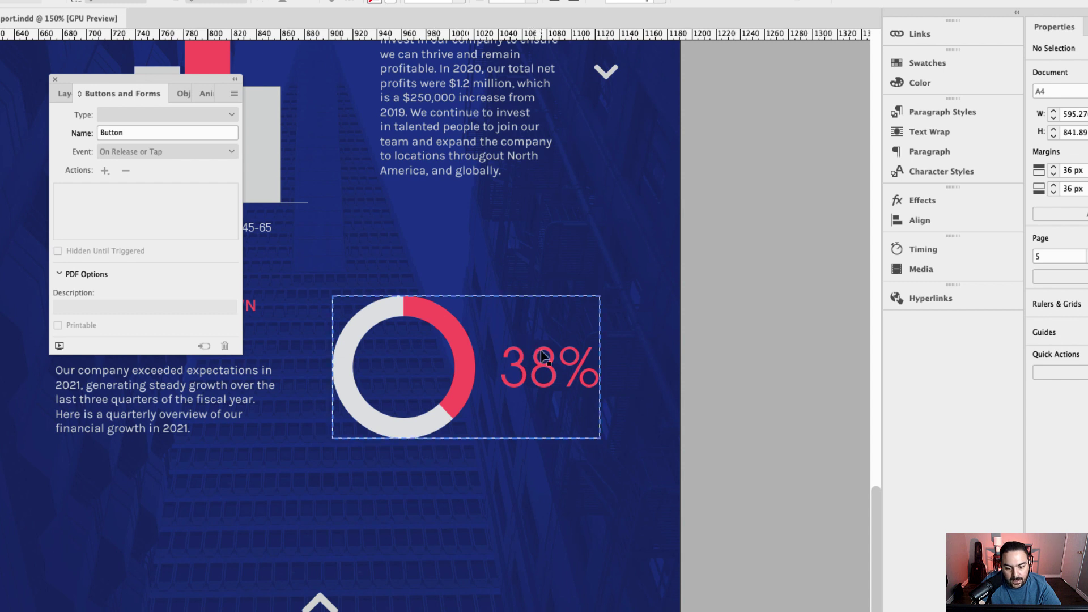
double_click(541, 355)
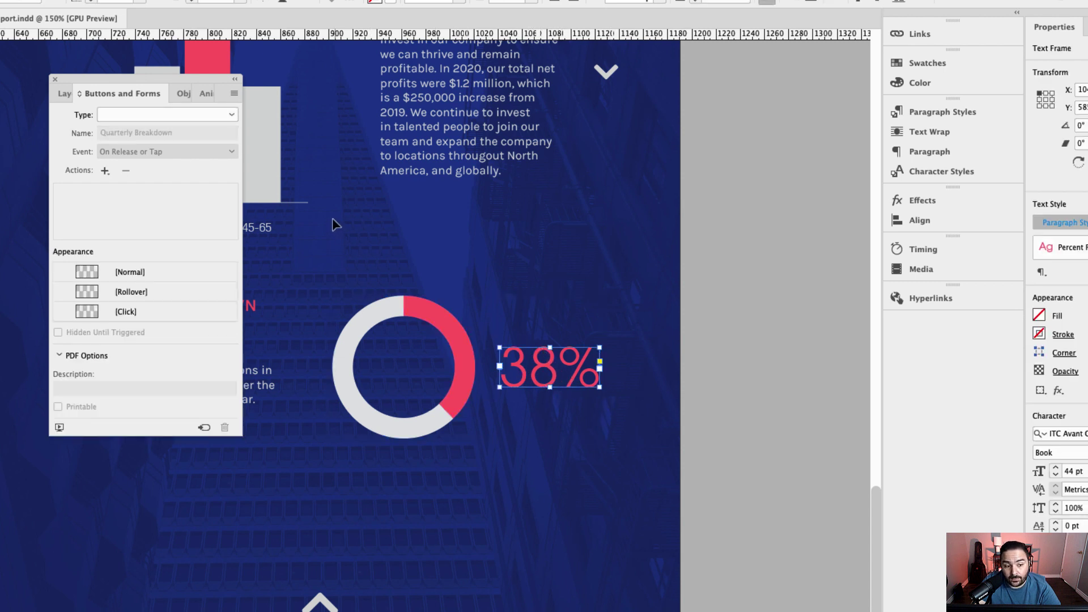
click(205, 94)
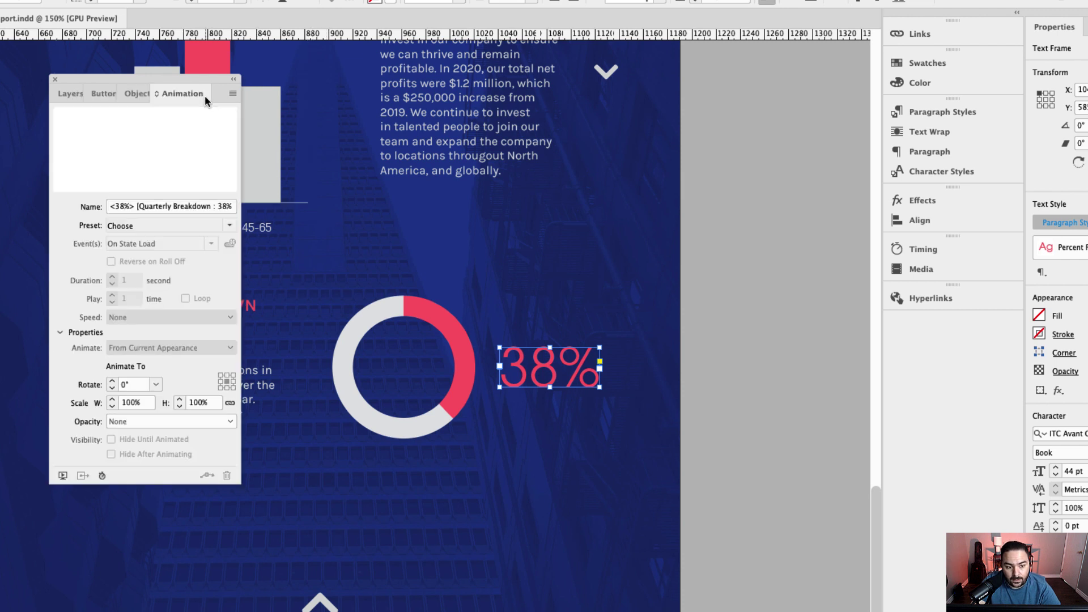
click(230, 225)
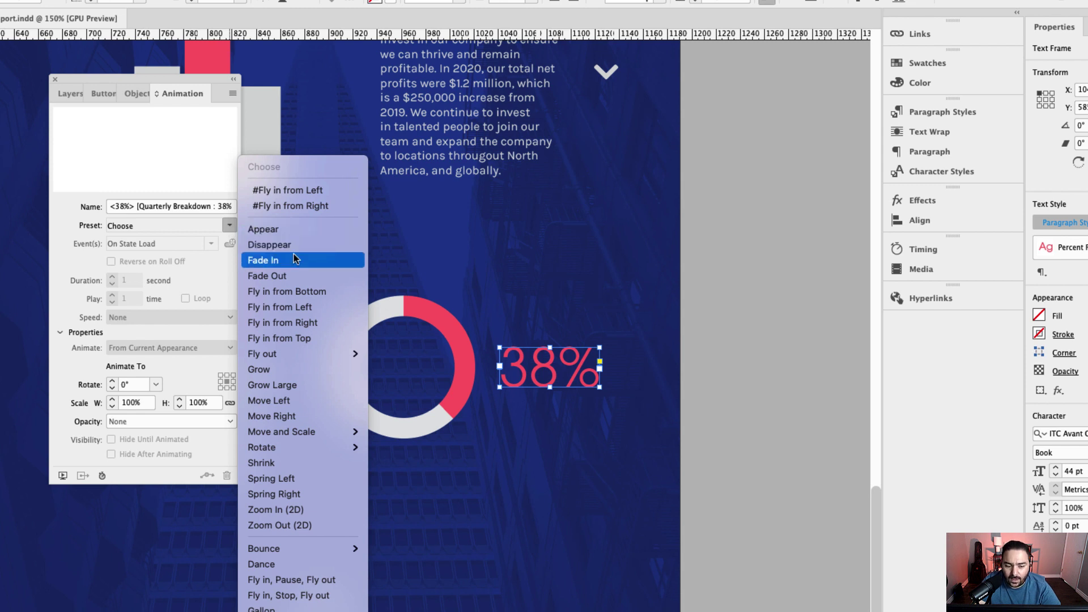
click(305, 323)
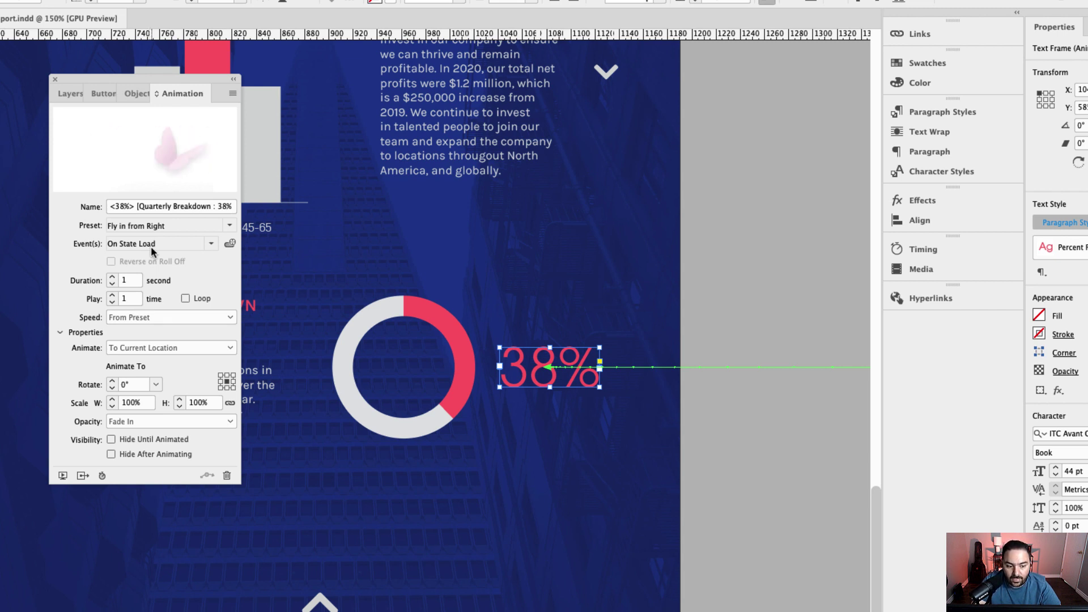
- Set the 38% text animation's duration to 0.5 second and its opacity to None, and deselect the text
double_click(128, 279)
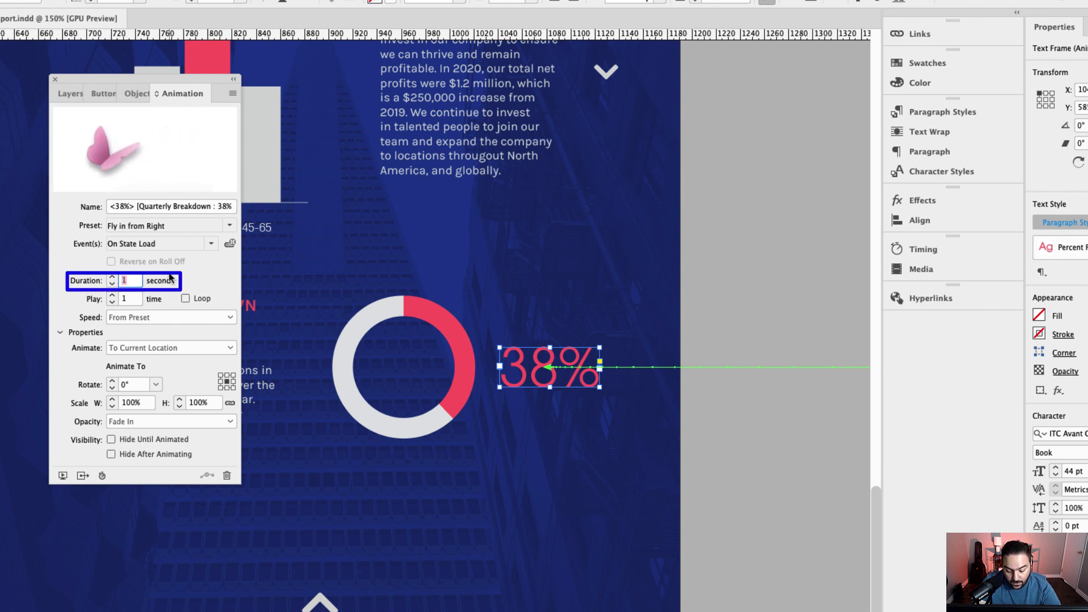
text(.)
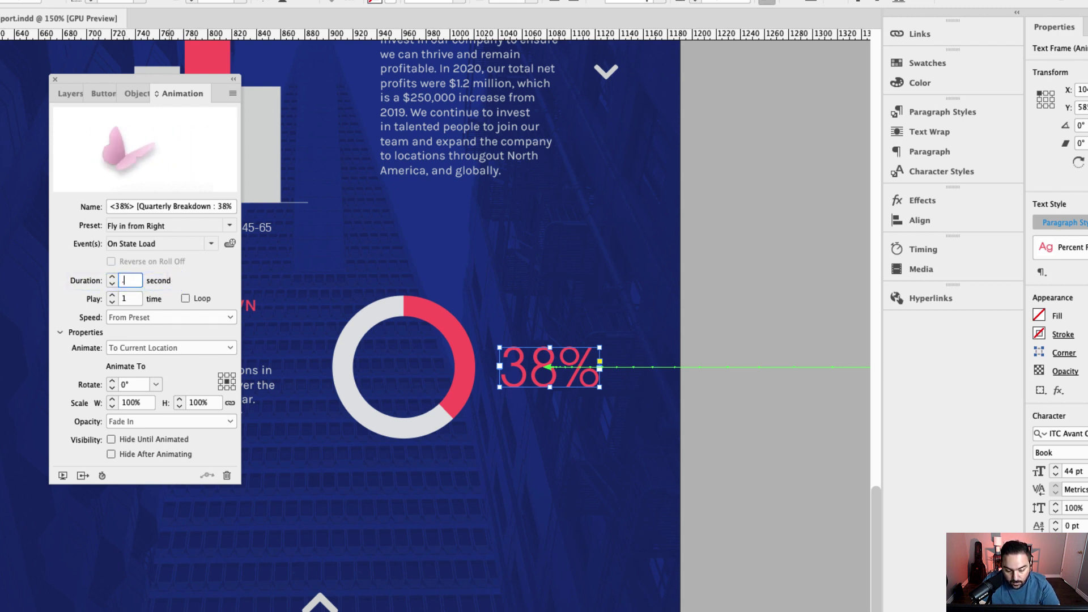
text(5)
key(Tab)
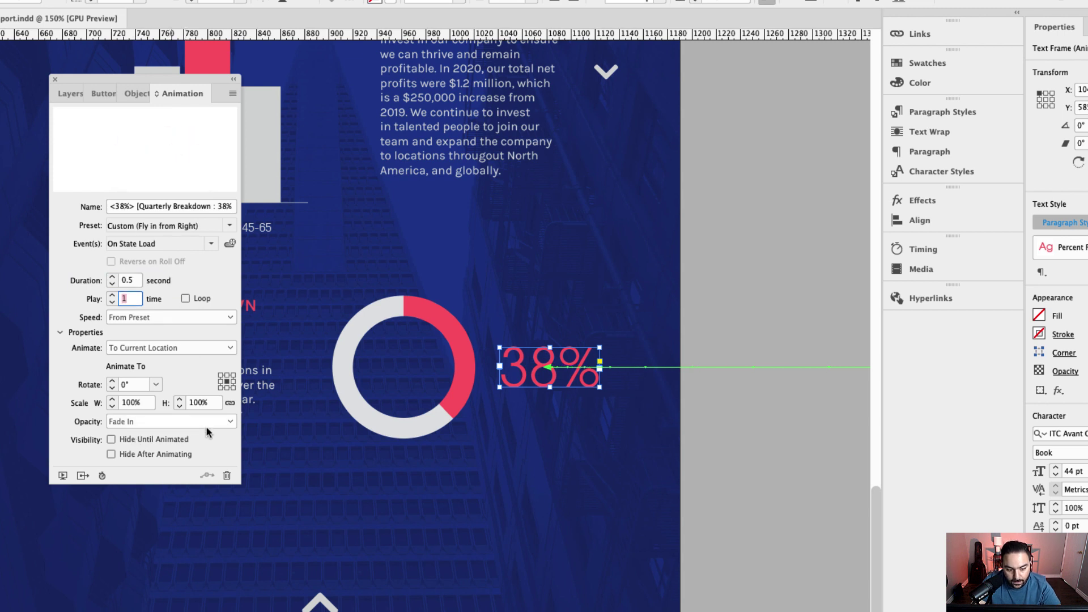
click(227, 422)
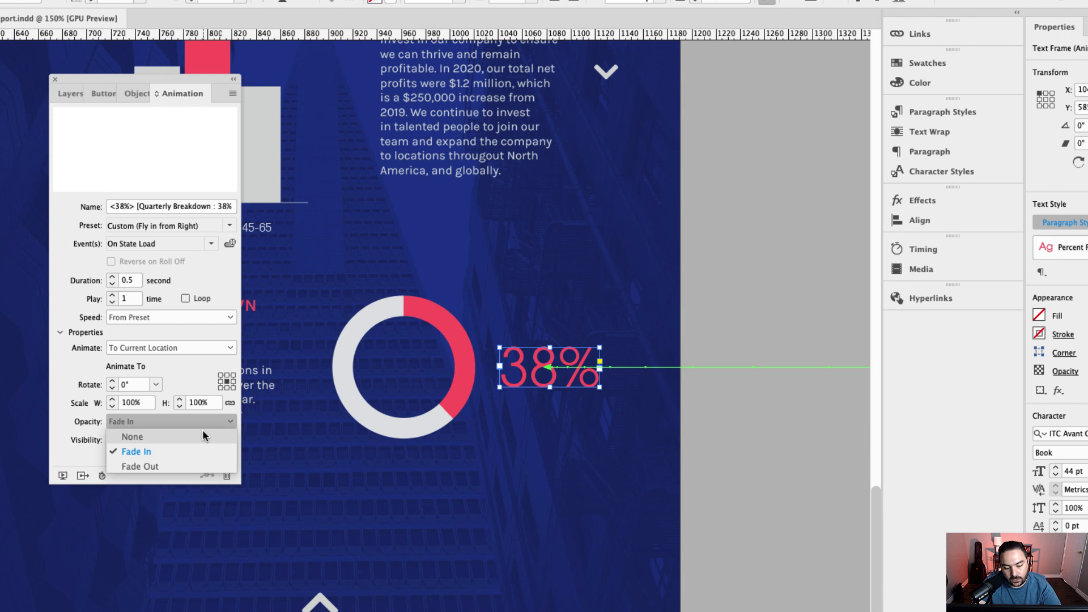
click(204, 437)
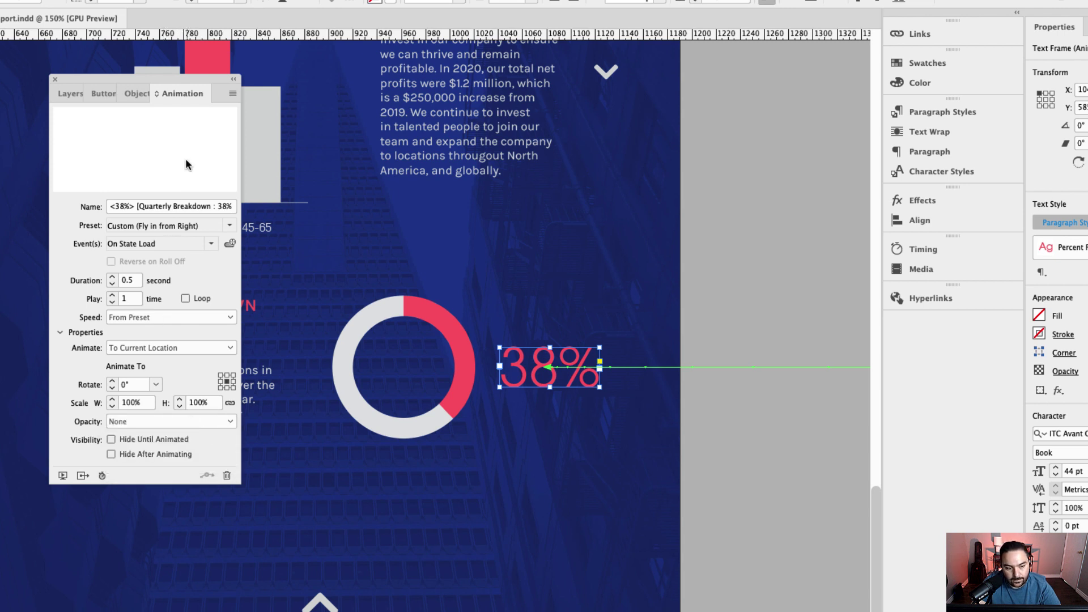
click(494, 280)
- Show the Quarterly Breakdown object's 20% Graph state and apply the Fly in from Right animation preset to its 20% text
scroll(246, 134, left, 5)
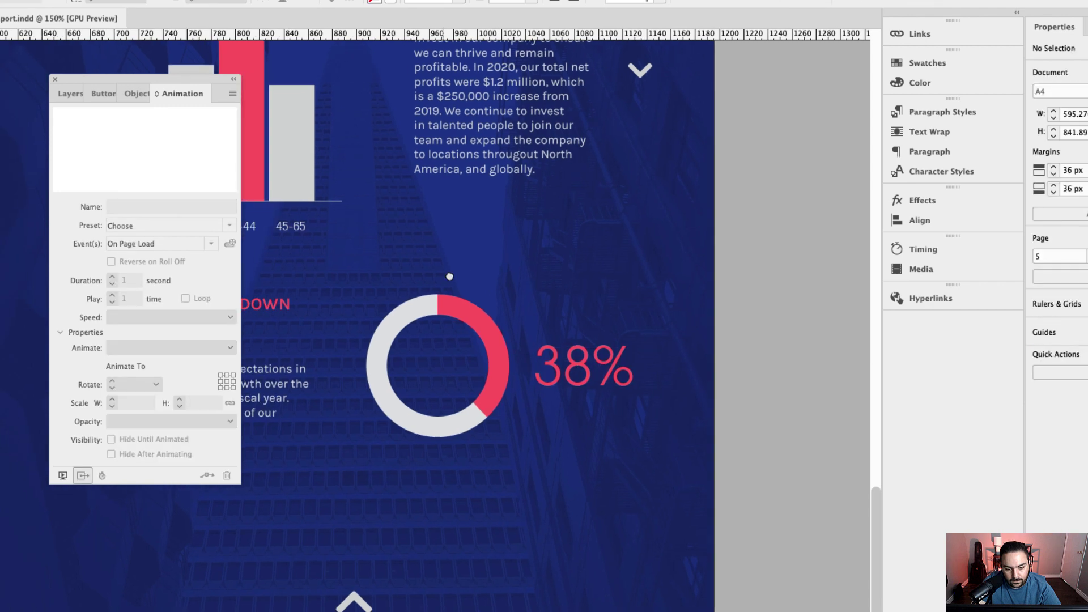
click(131, 93)
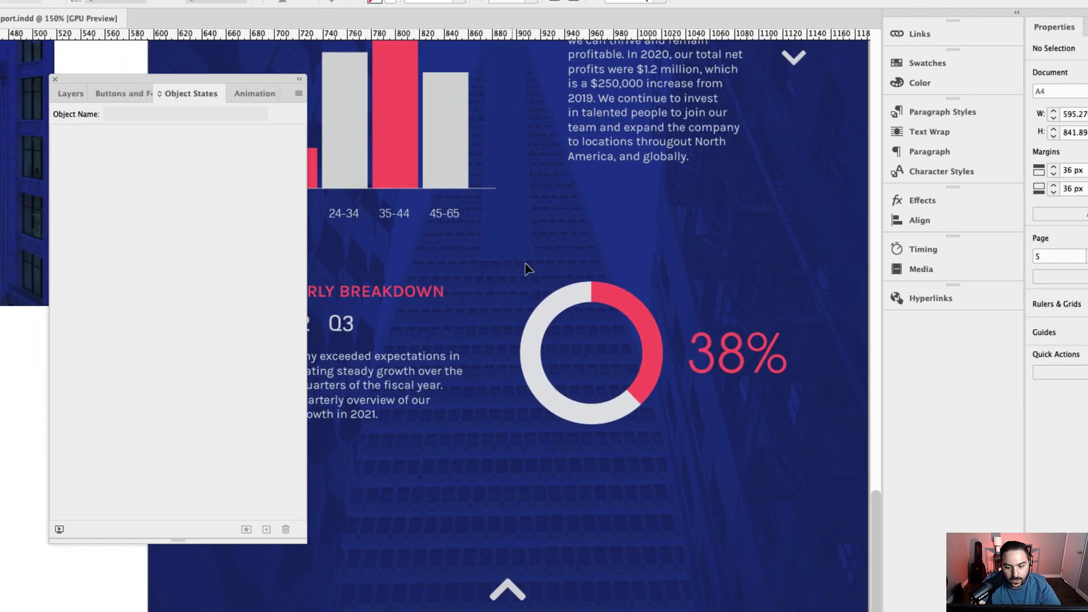
click(628, 298)
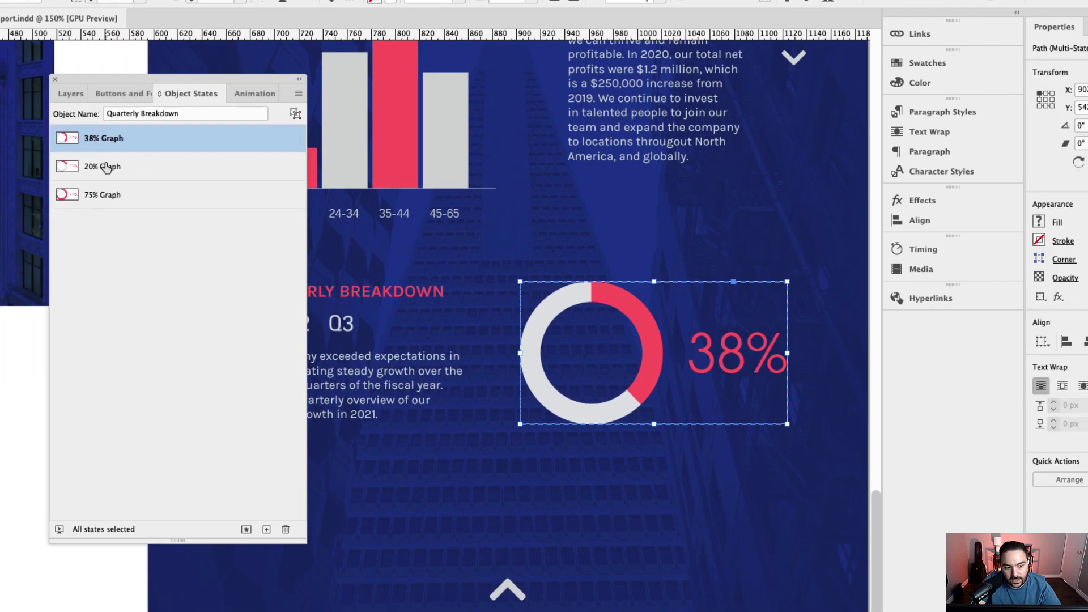
click(108, 167)
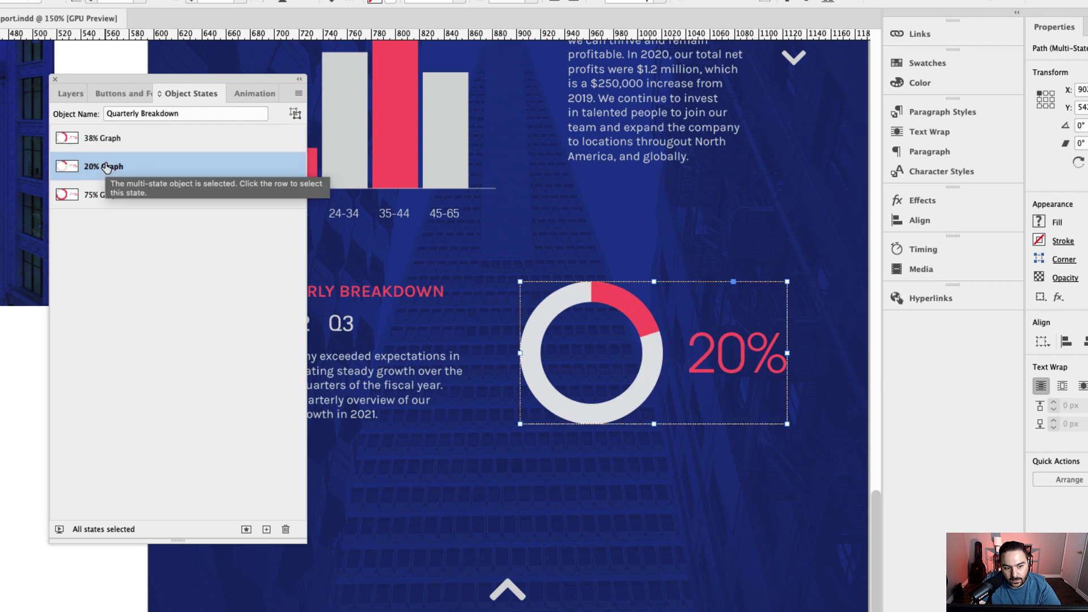
double_click(737, 343)
click(254, 94)
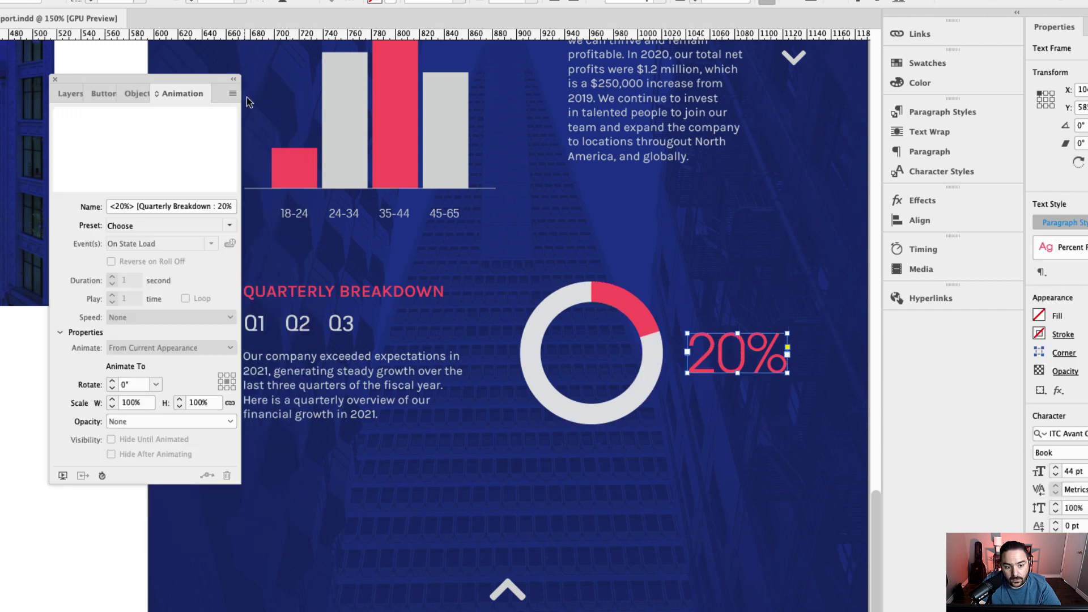
click(227, 226)
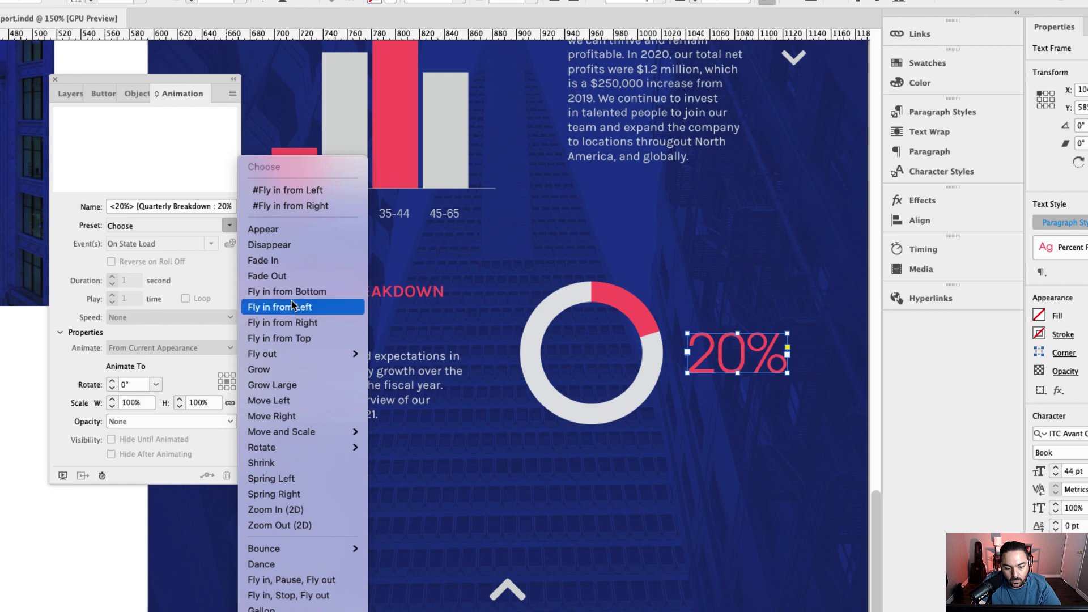
click(309, 328)
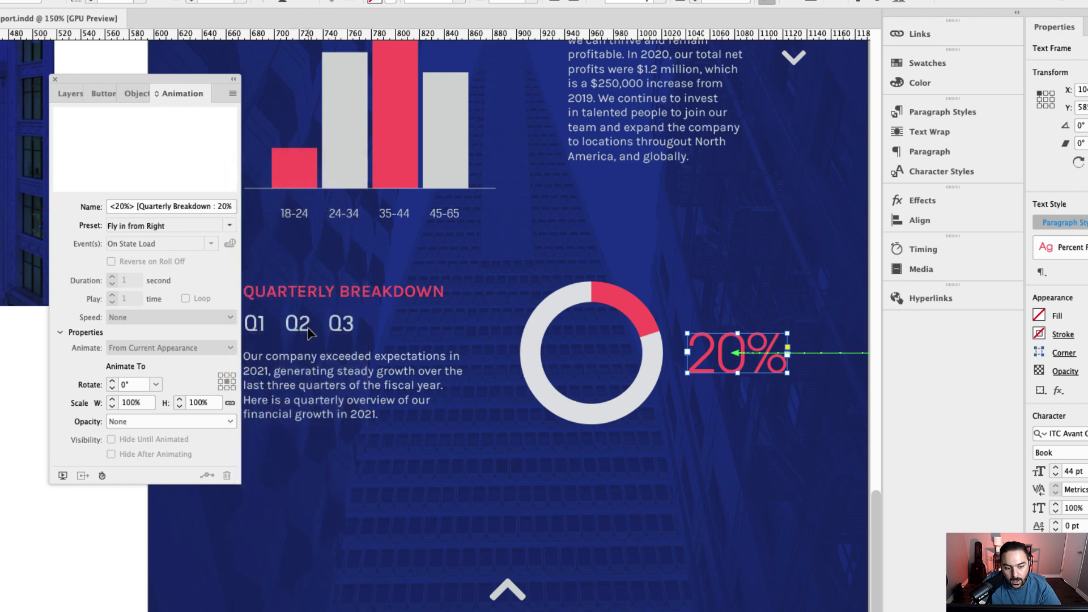
- Set the 20% text animation's duration to 0.5 second and its opacity to None
click(114, 281)
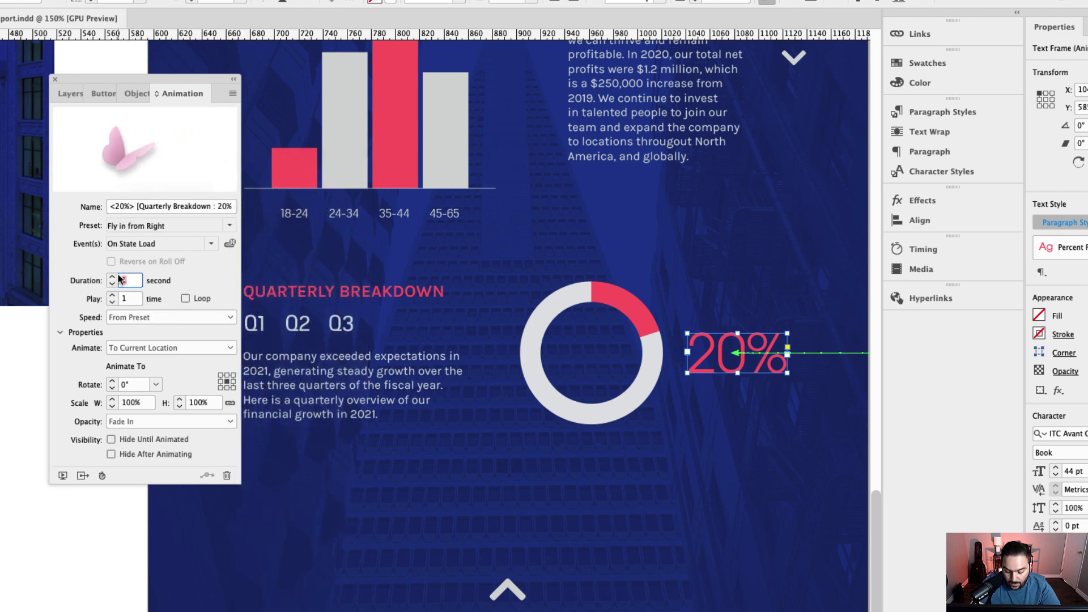
text(0.5)
key(Tab)
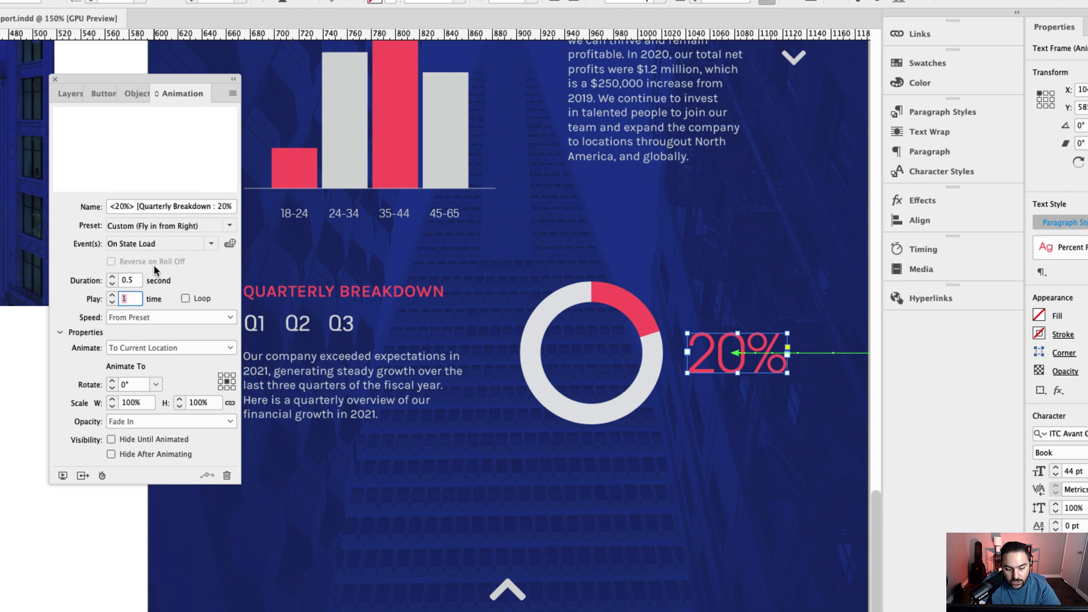
click(146, 424)
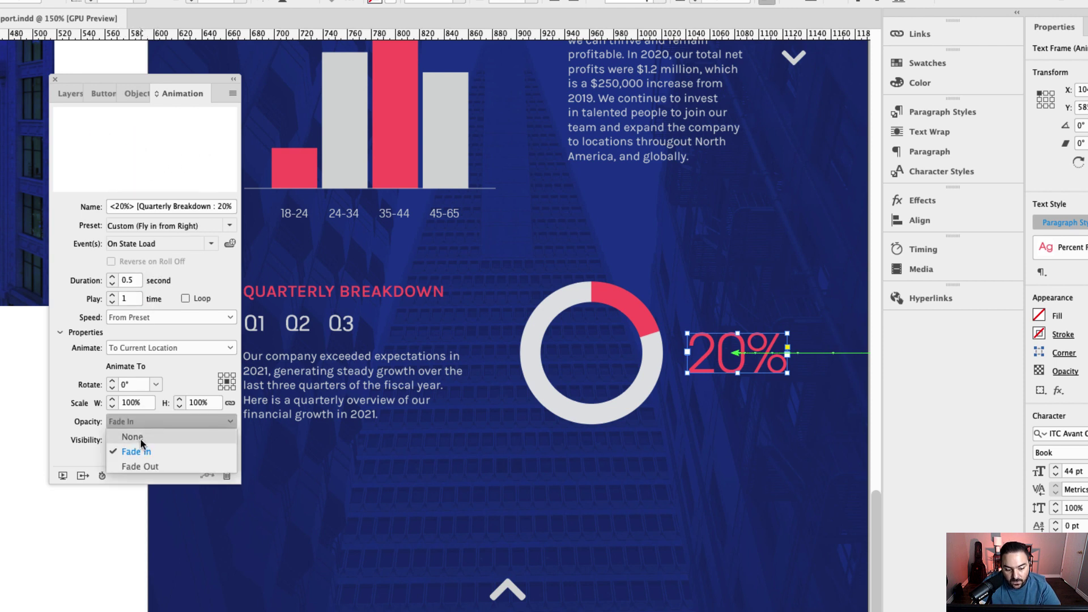
click(141, 438)
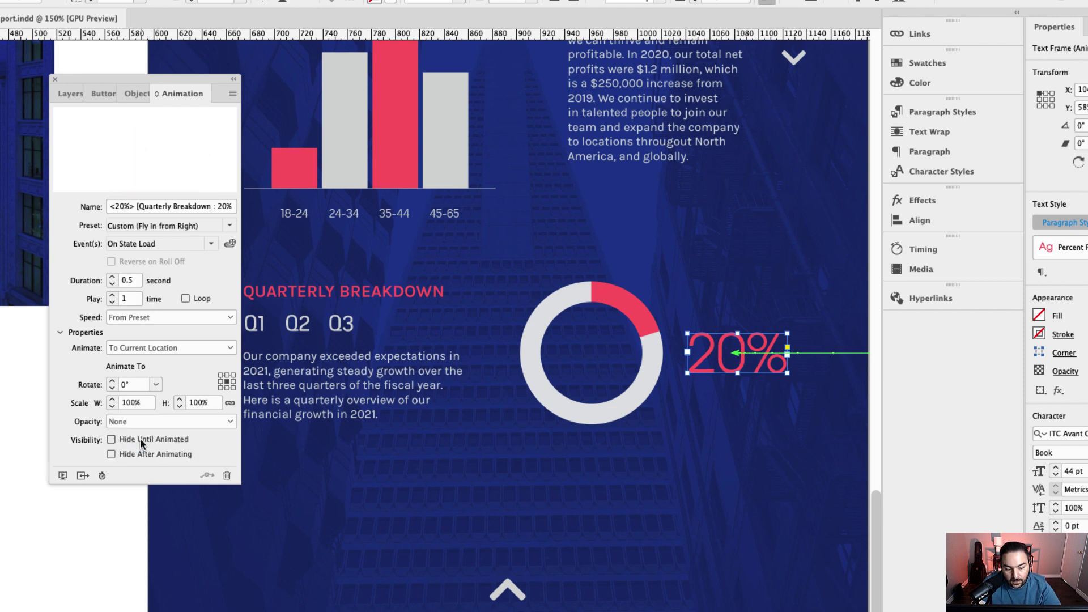
- Show the Quarterly Breakdown object's 75% Graph state and apply the Fly in from Right animation preset to its 75% text
click(138, 93)
click(103, 195)
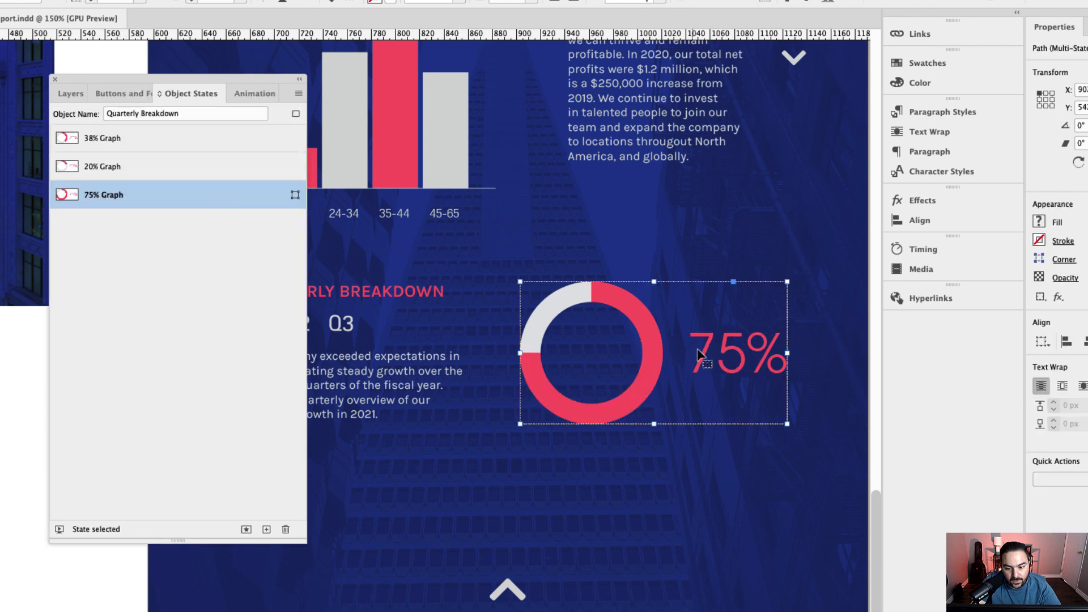
click(731, 351)
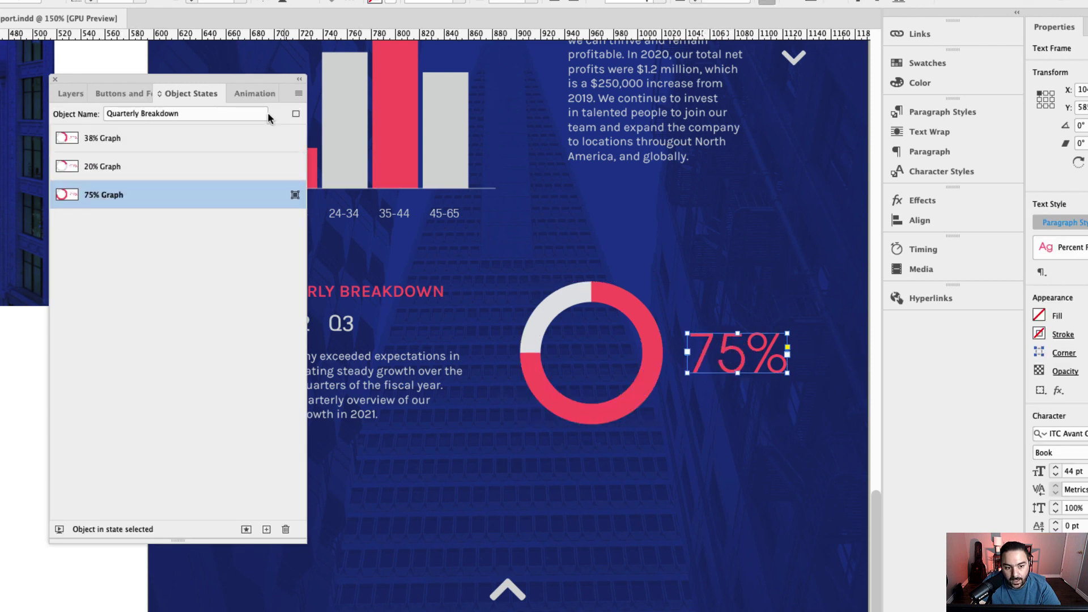
click(255, 93)
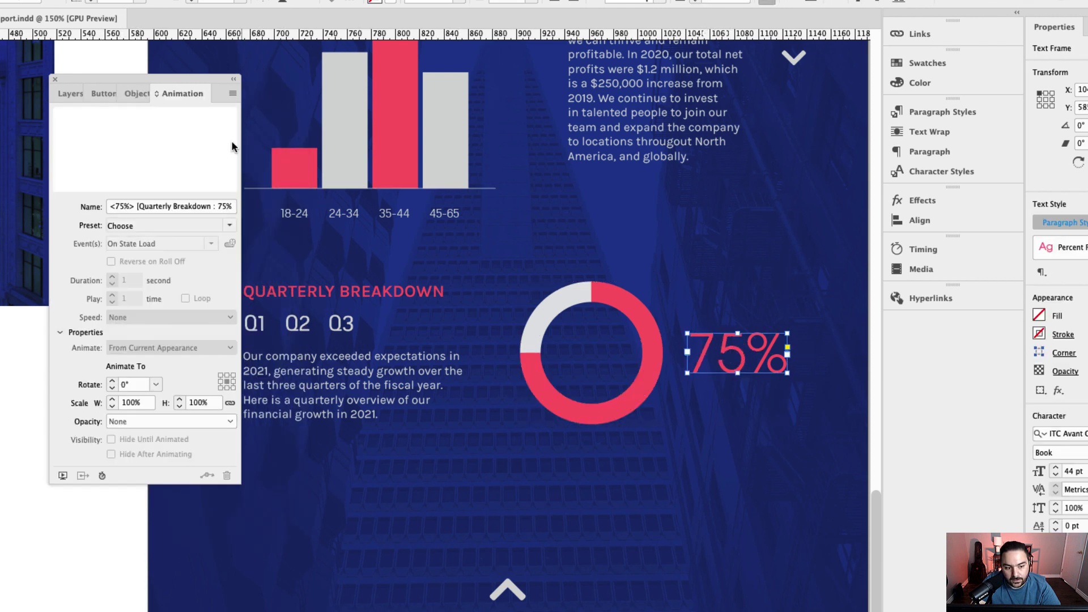
click(228, 225)
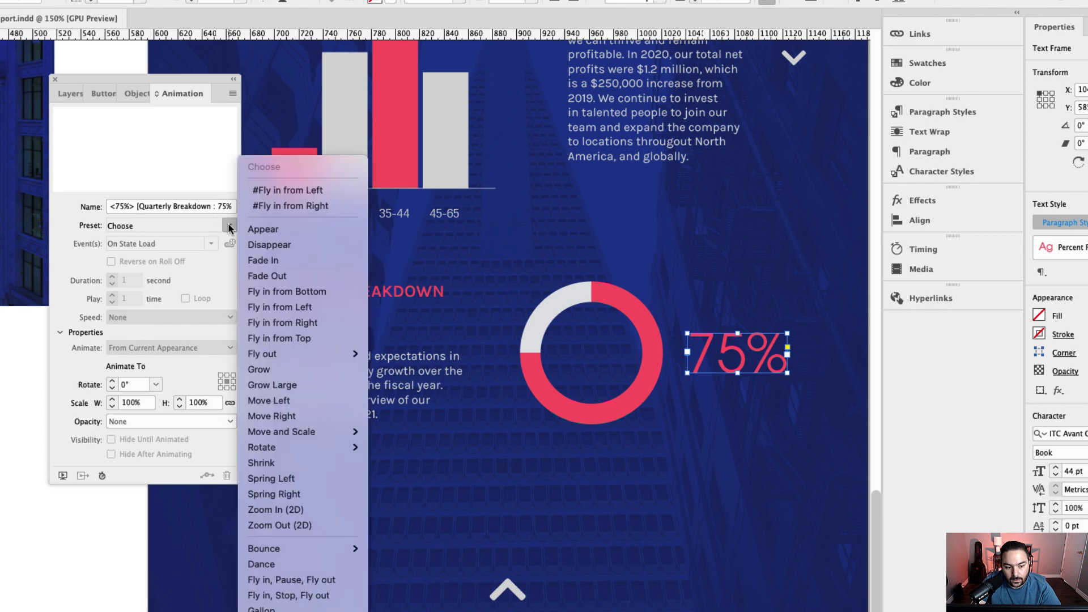
click(308, 323)
- Set the 75% text animation's duration to 0.5 second and its opacity to None
click(126, 280)
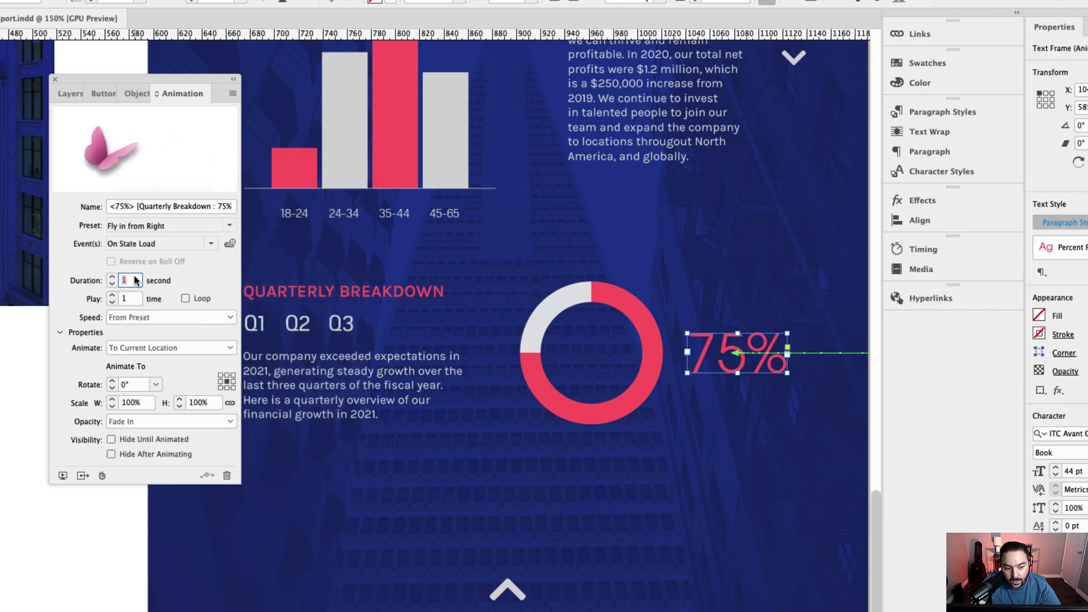
text(.5)
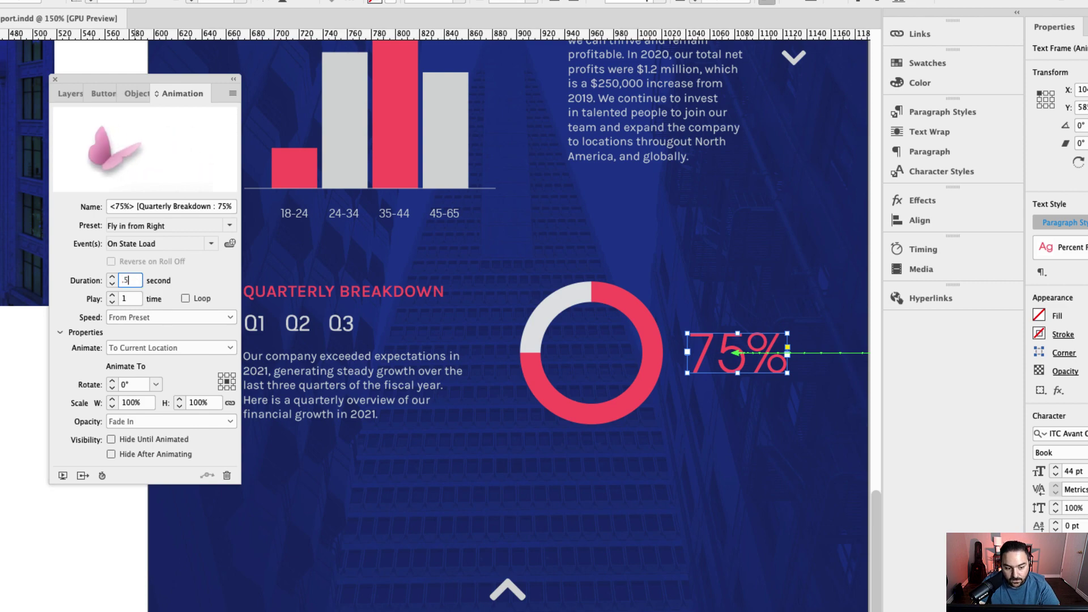
click(170, 421)
click(134, 436)
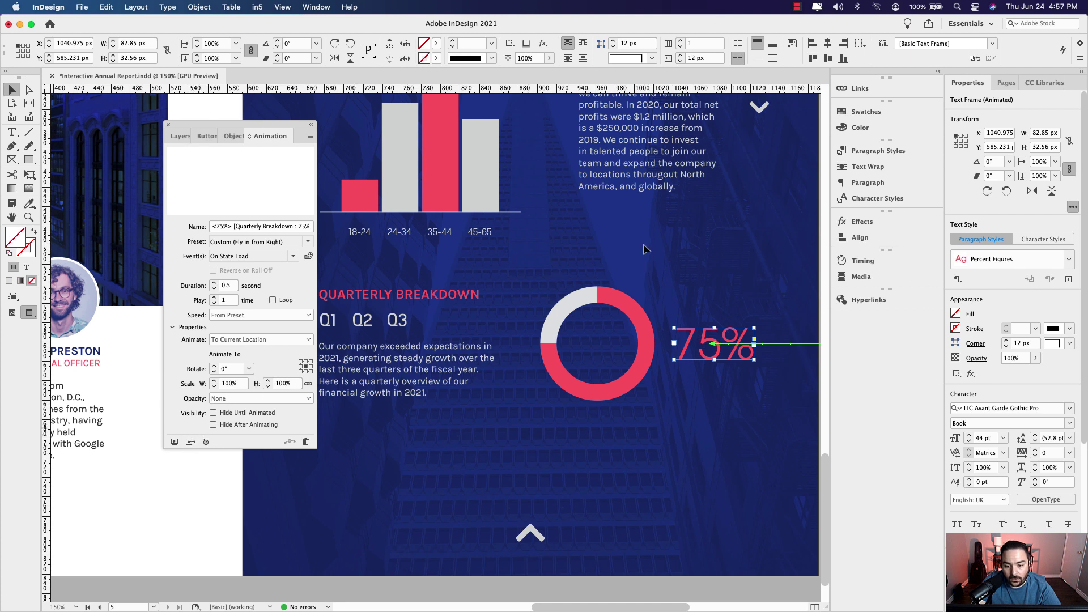
- Preview the spread's interactivity and test the bar graph's year buttons and the Fast Facts up and down arrows
click(173, 443)
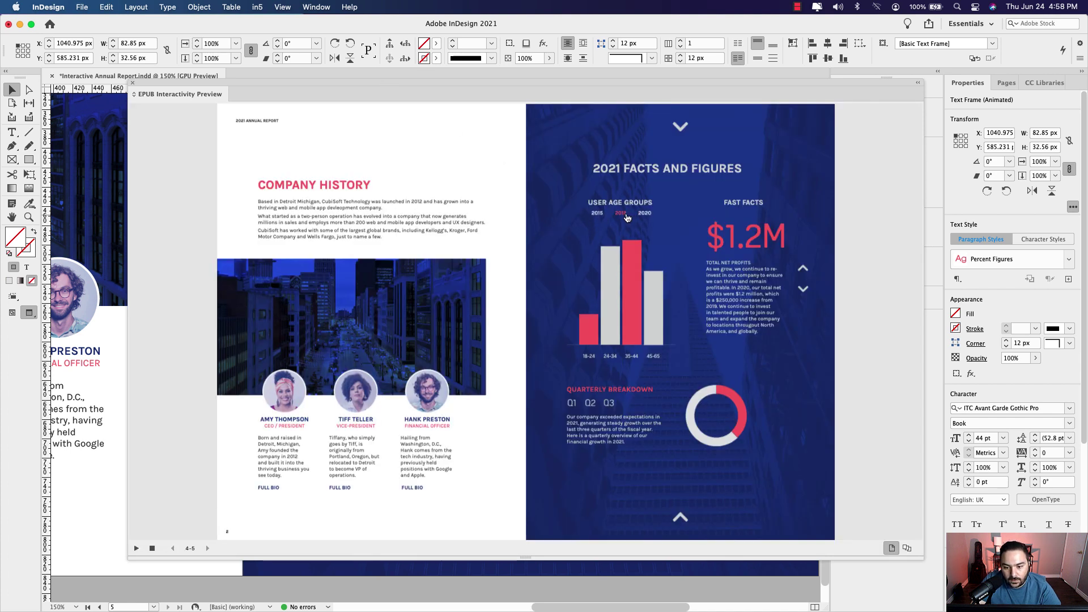
click(598, 214)
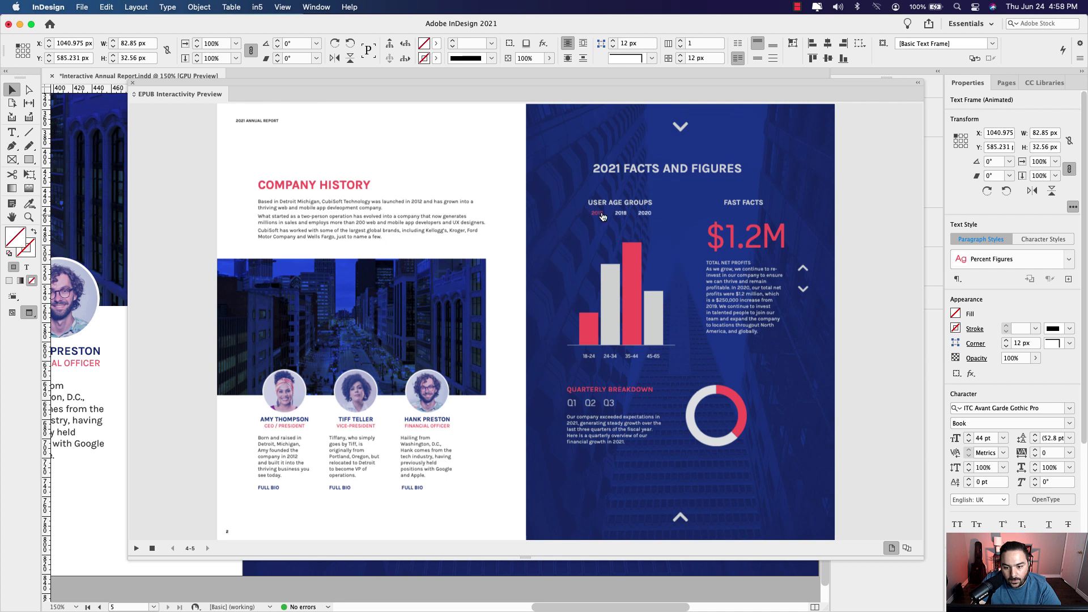
click(804, 270)
click(803, 270)
click(803, 270)
click(804, 270)
click(804, 291)
click(804, 292)
- Test the animated percentages in the preview with the Q1, Q2 and Q3 buttons, and close the preview
click(571, 408)
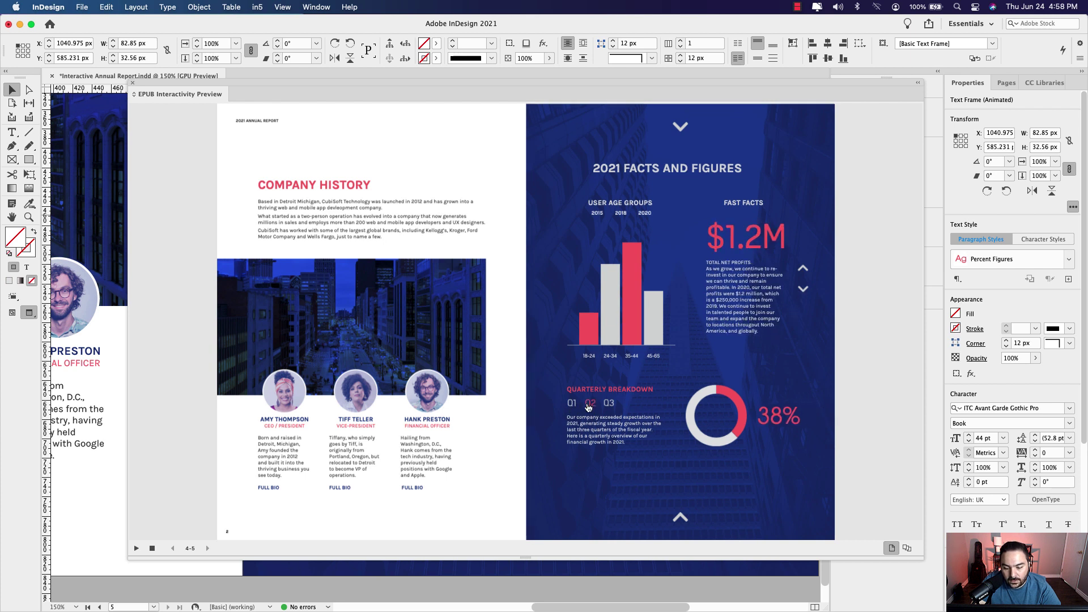
click(591, 406)
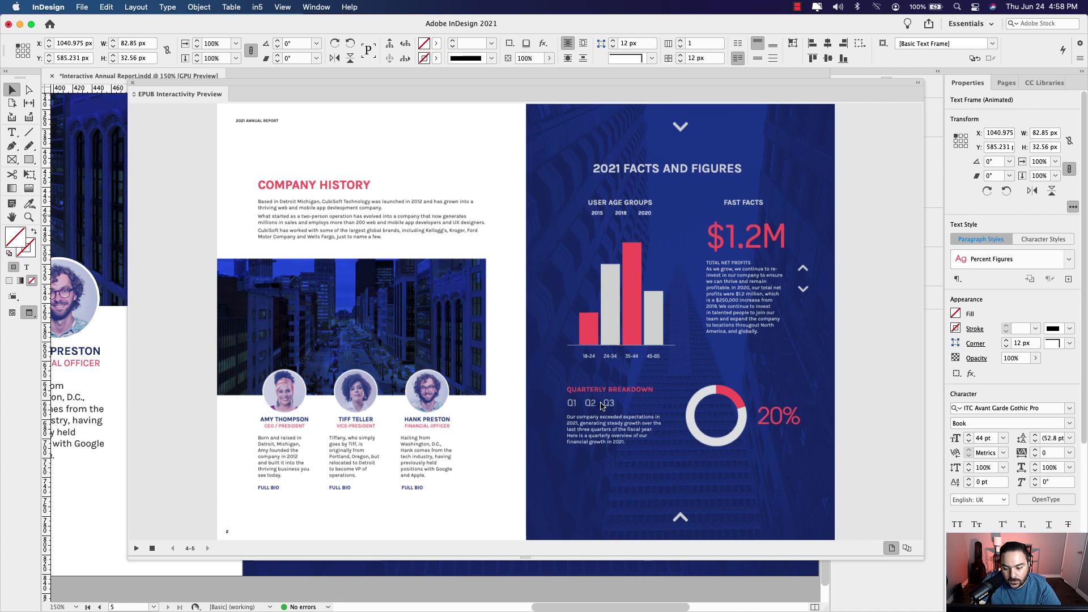
click(609, 405)
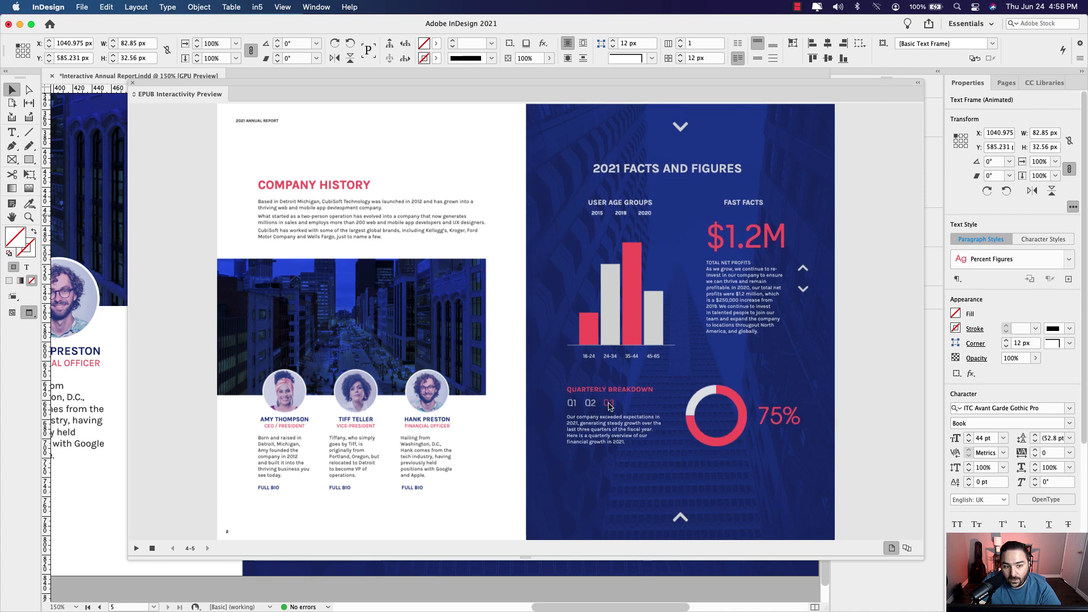
click(132, 83)
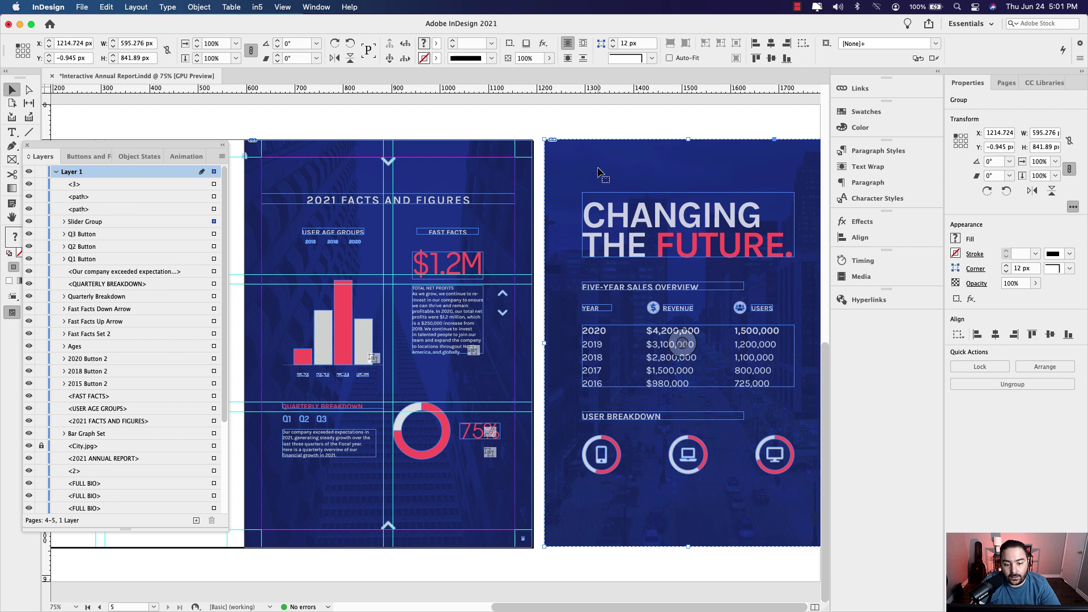
scroll(487, 208, left, 5)
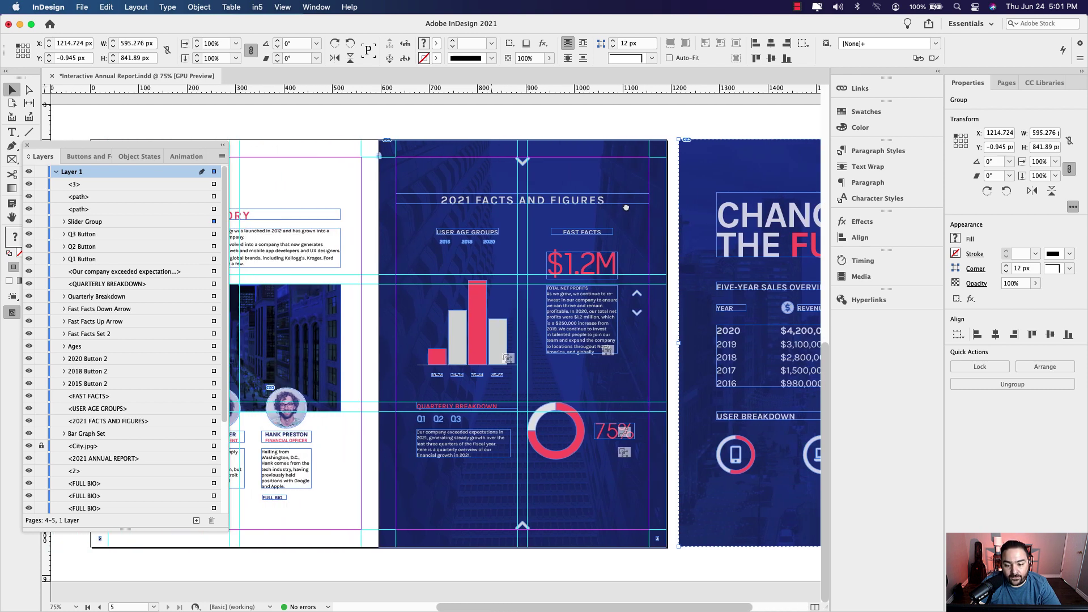
- Move the Changing the Future slider group from the pasteboard onto the Facts and Figures page, at X 595.276 px, Y 0 px
scroll(488, 208, right, 5)
scroll(485, 207, right, 1)
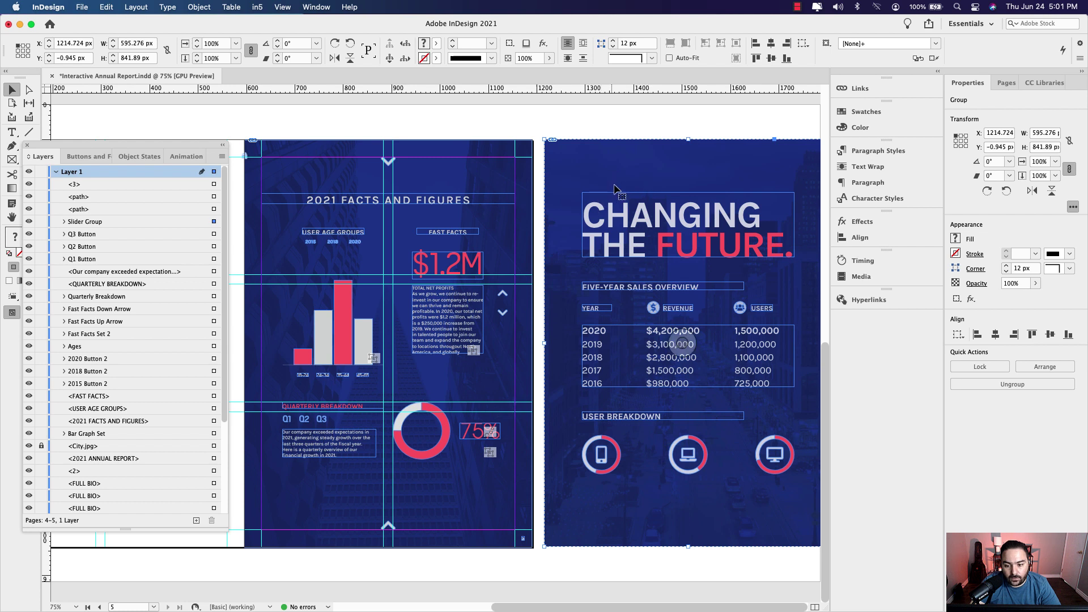
drag(622, 185, 345, 175)
scroll(345, 176, left, 5)
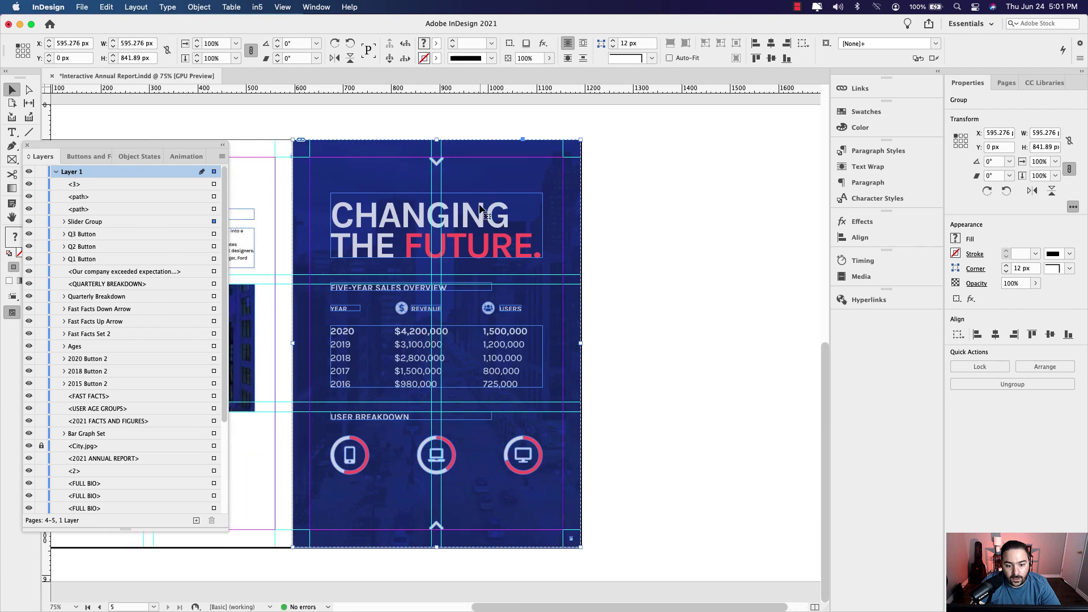
scroll(510, 218, left, 3)
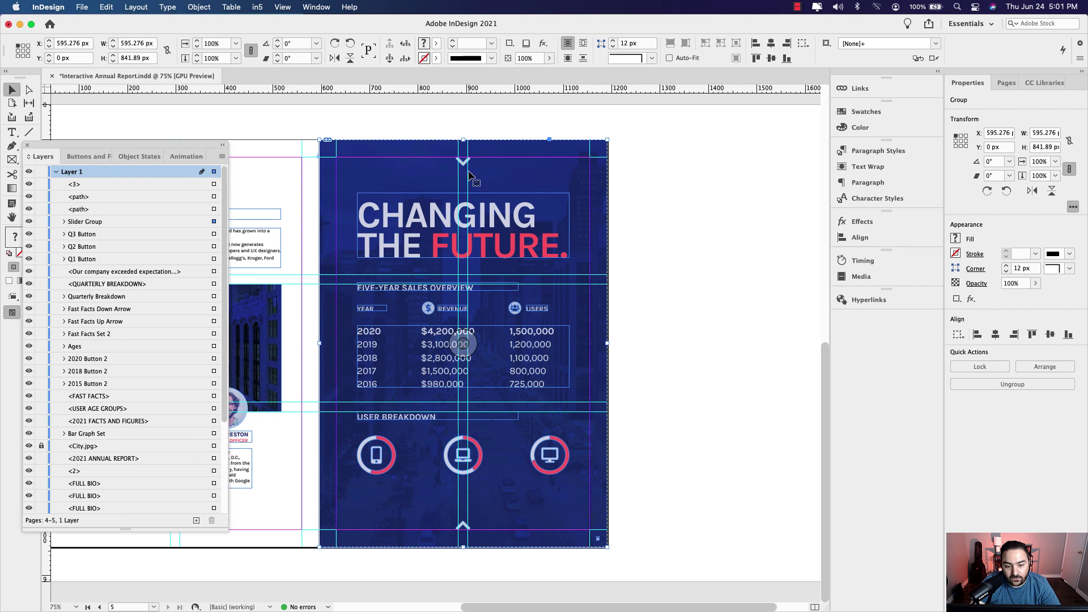
- Check the stacking order of the arrow paths and page number relative to Slider Group
scroll(470, 170, up, 4)
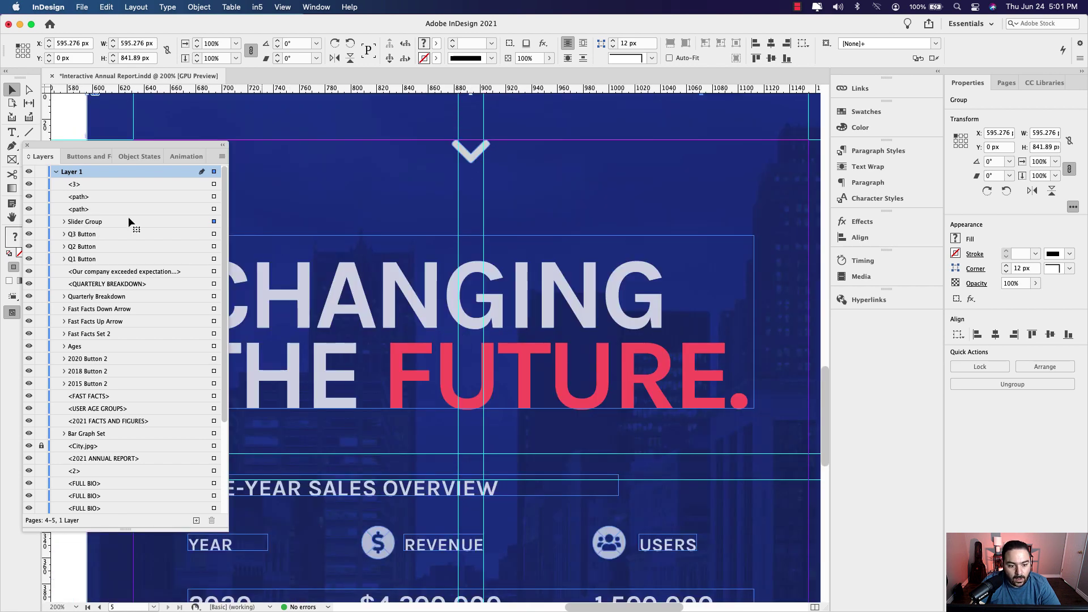
click(458, 149)
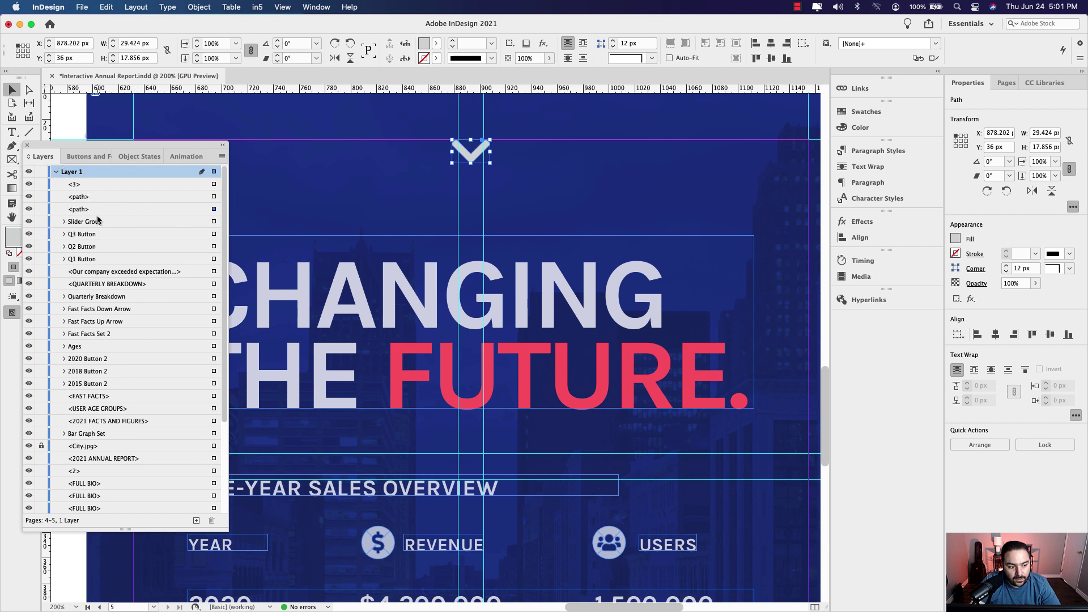
click(84, 200)
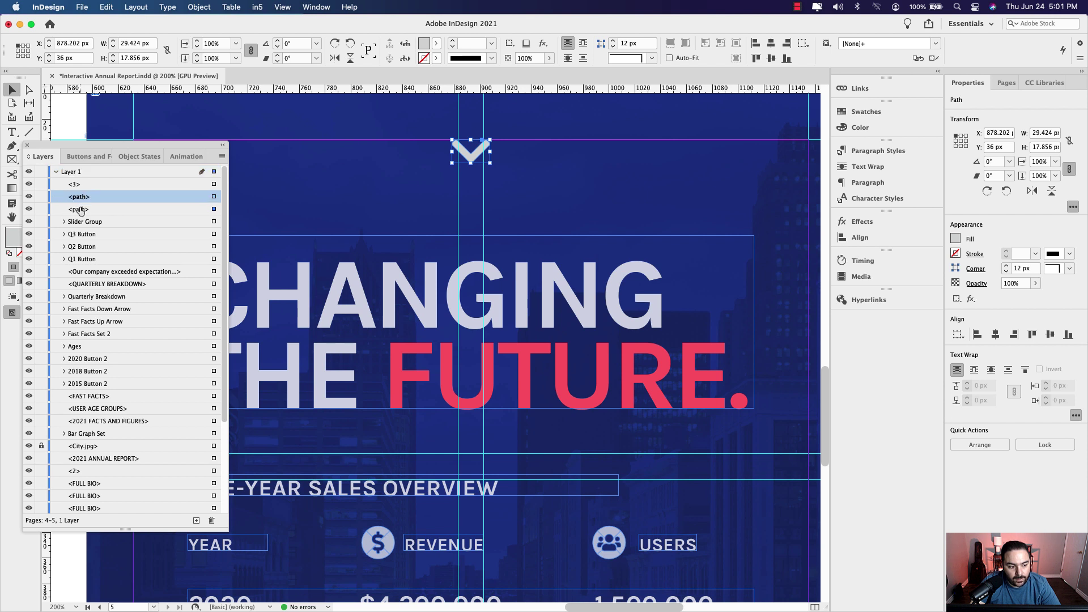
click(80, 209)
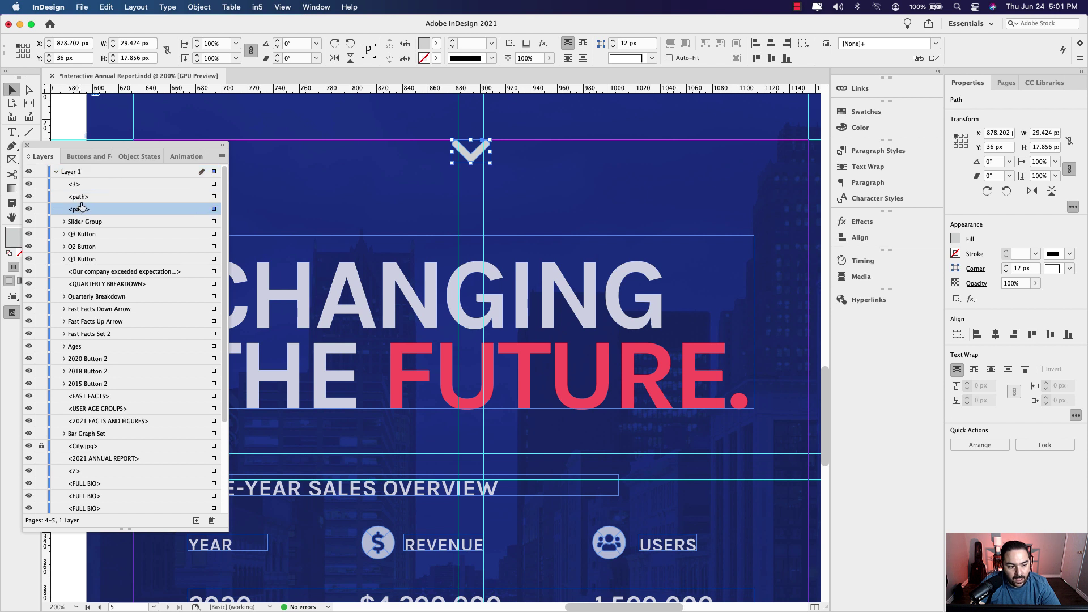
click(74, 185)
click(74, 210)
click(77, 223)
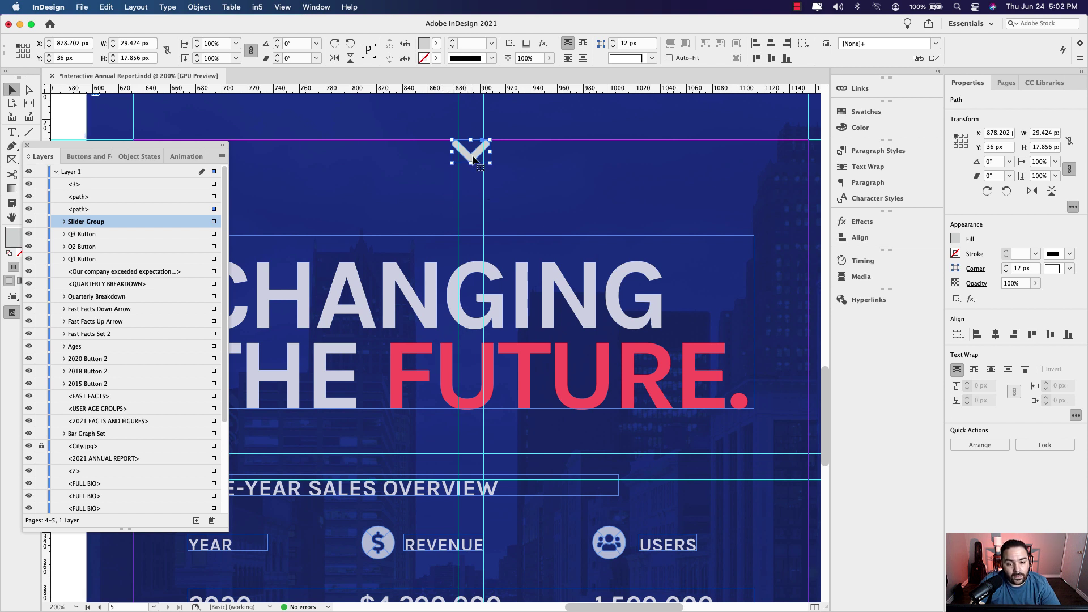
- Add a horizontal ruler guide to the spread and align it to the page's vertical center
scroll(578, 272, down, 2)
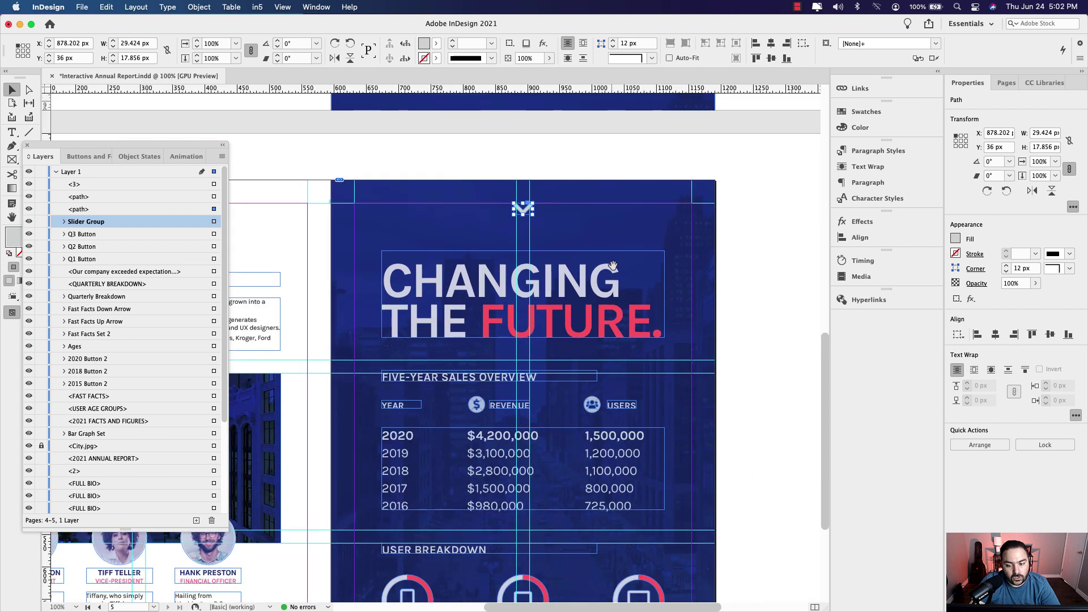
drag(609, 268, 547, 264)
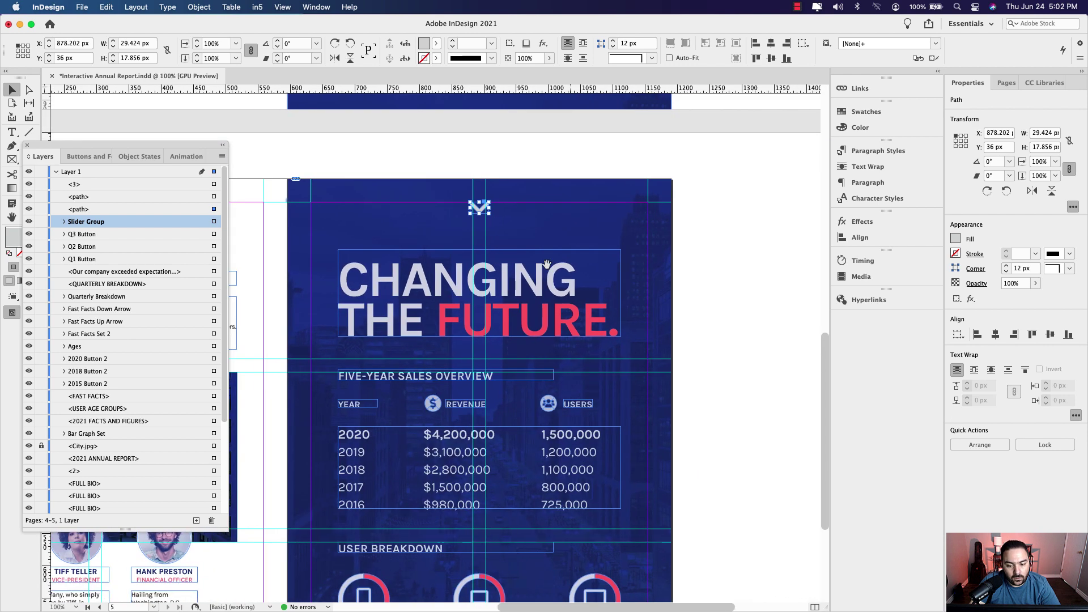
click(328, 232)
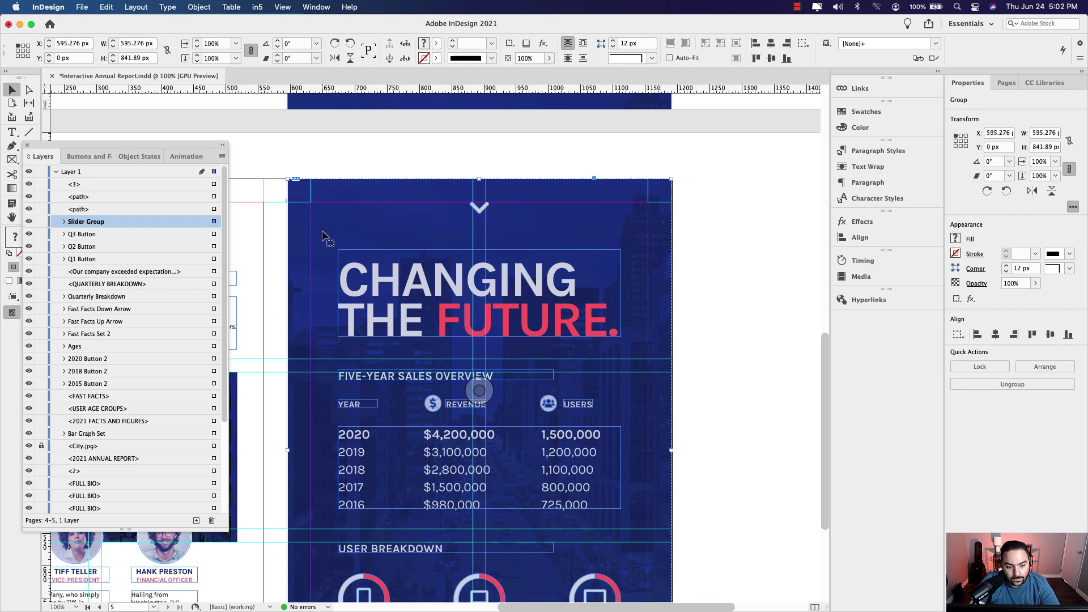
scroll(573, 369, down, 1)
scroll(574, 369, down, 1)
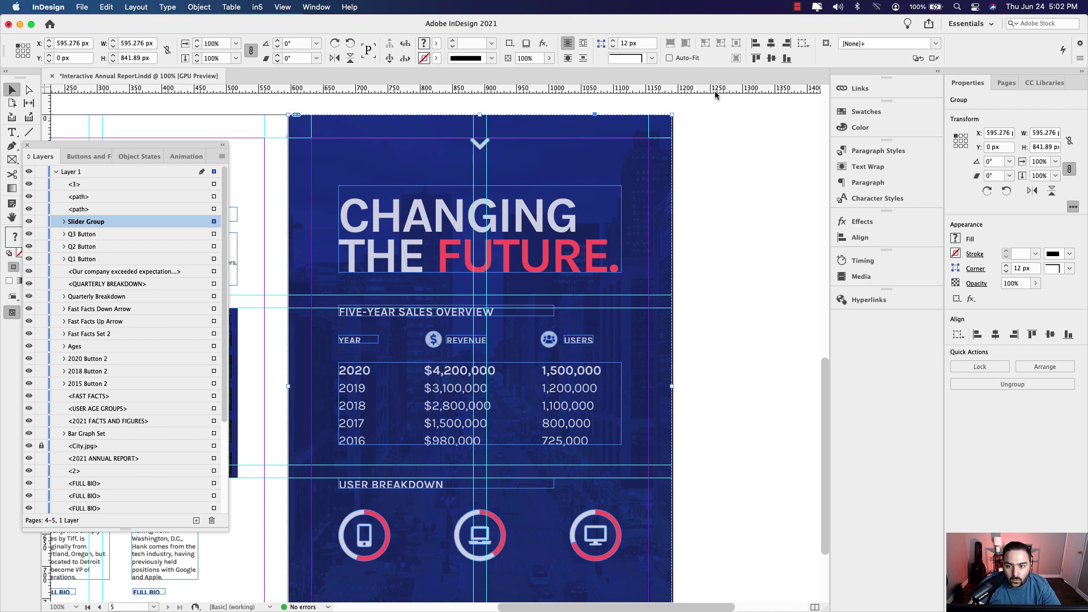
drag(698, 157, 706, 348)
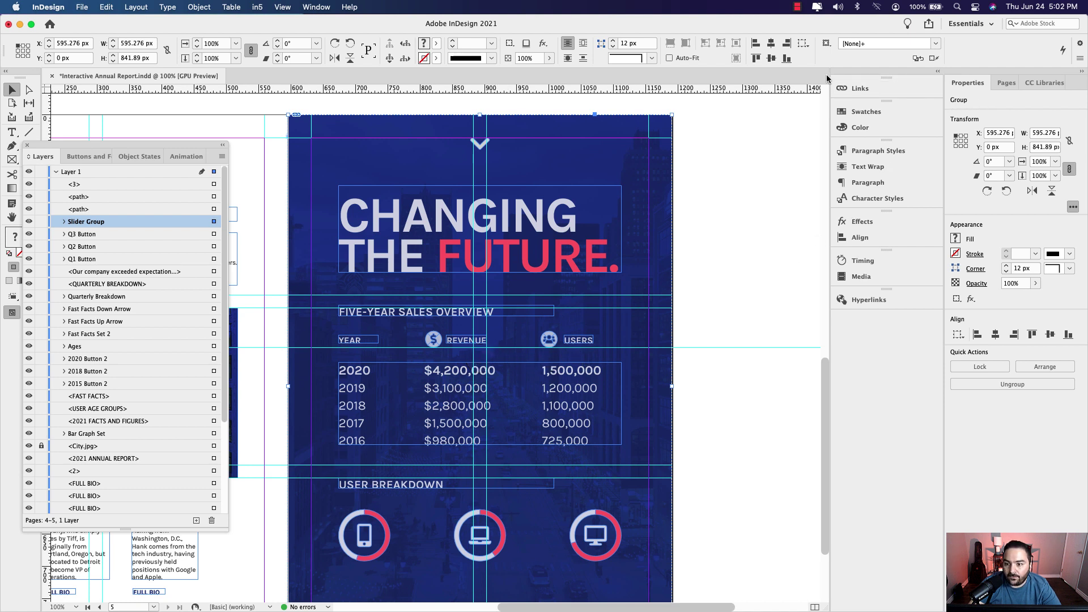
click(709, 347)
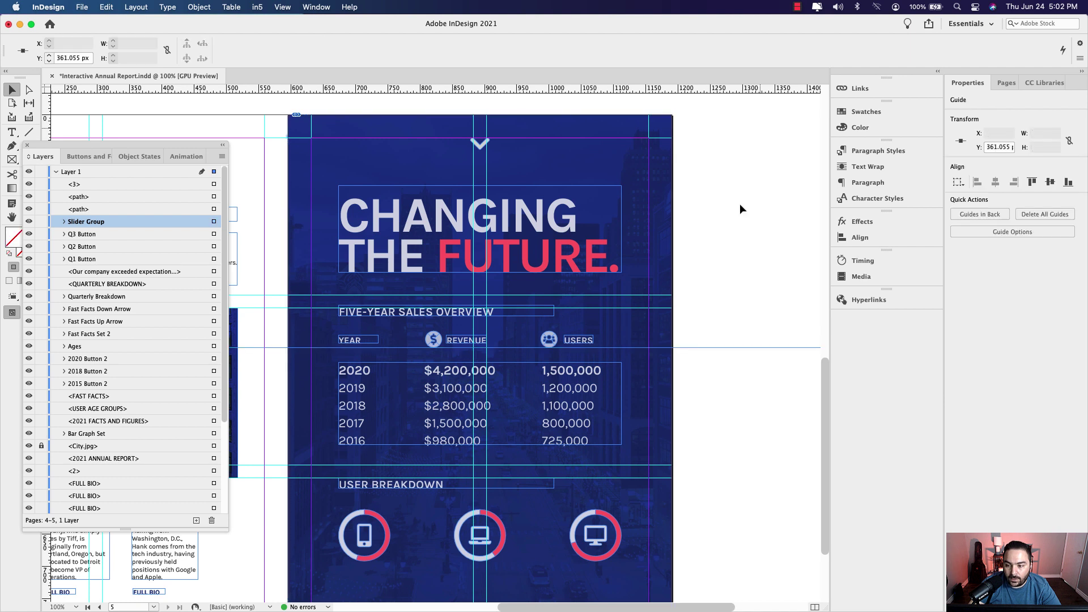
click(958, 182)
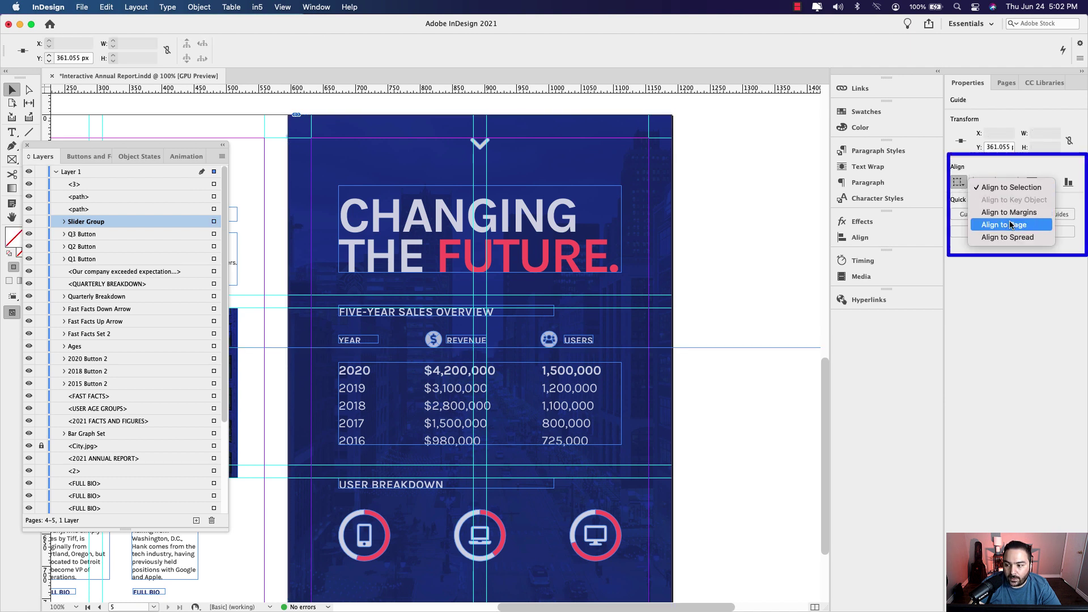
click(1040, 227)
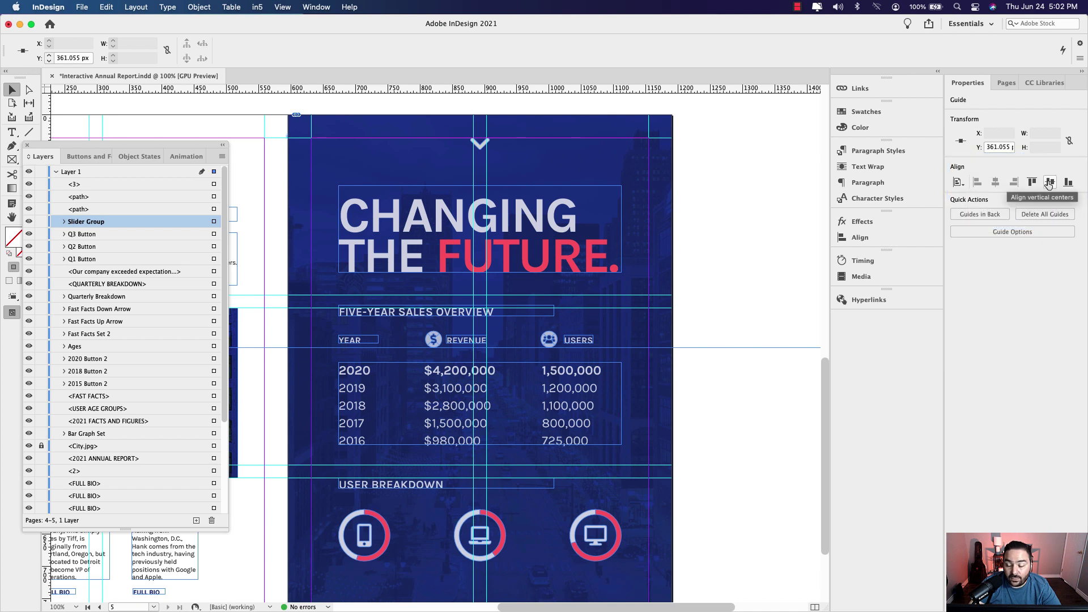
click(1049, 182)
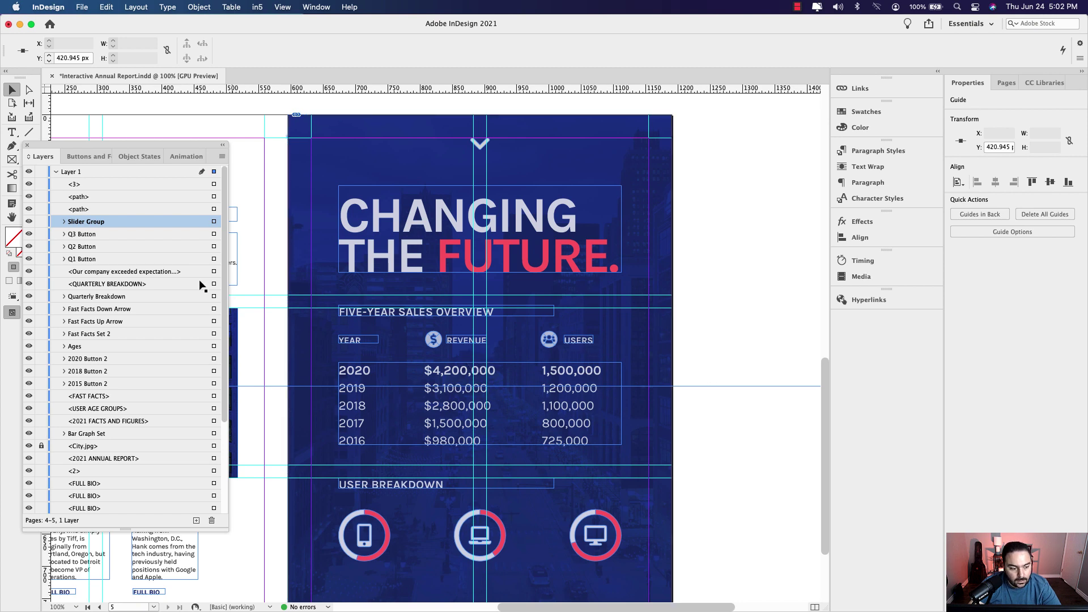
- Draw a vertical line about 422 px long from the page's center guide up to its top edge with the Line tool
drag(125, 150, 875, 325)
click(27, 132)
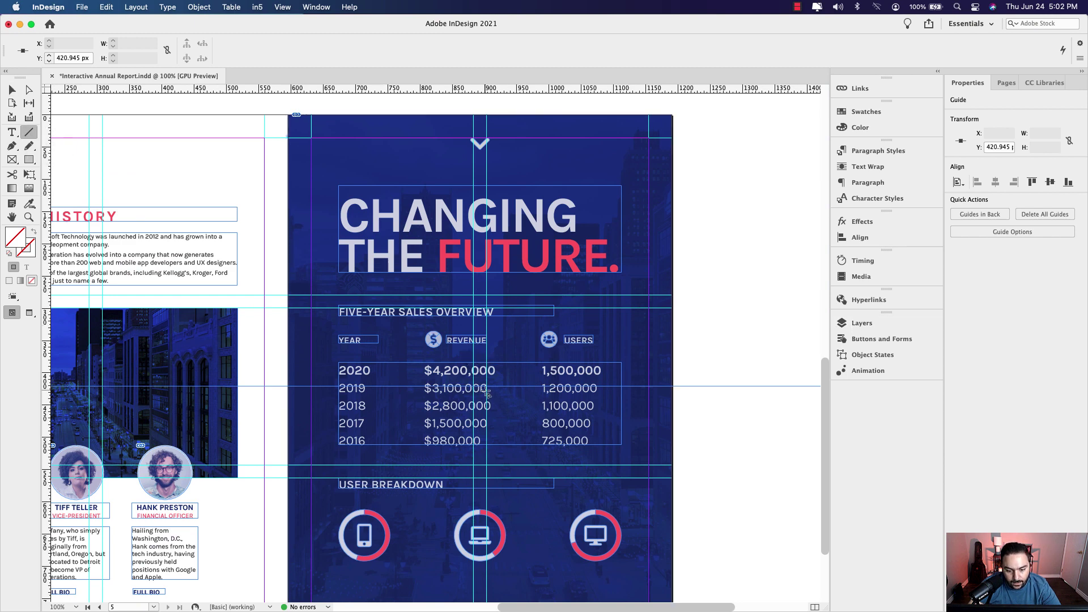
scroll(482, 388, up, 1)
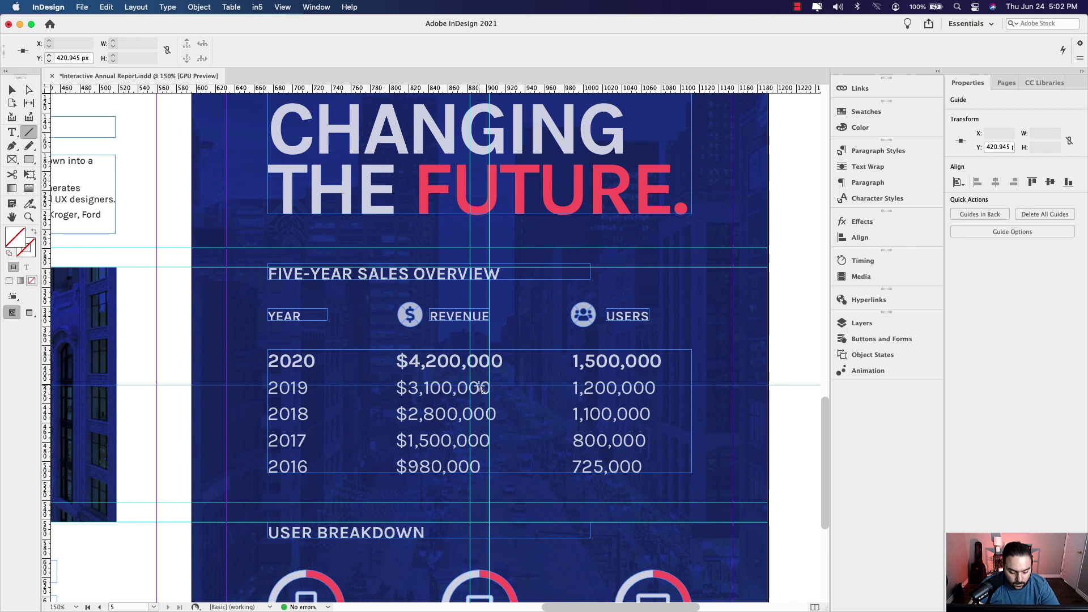
scroll(469, 194, up, 5)
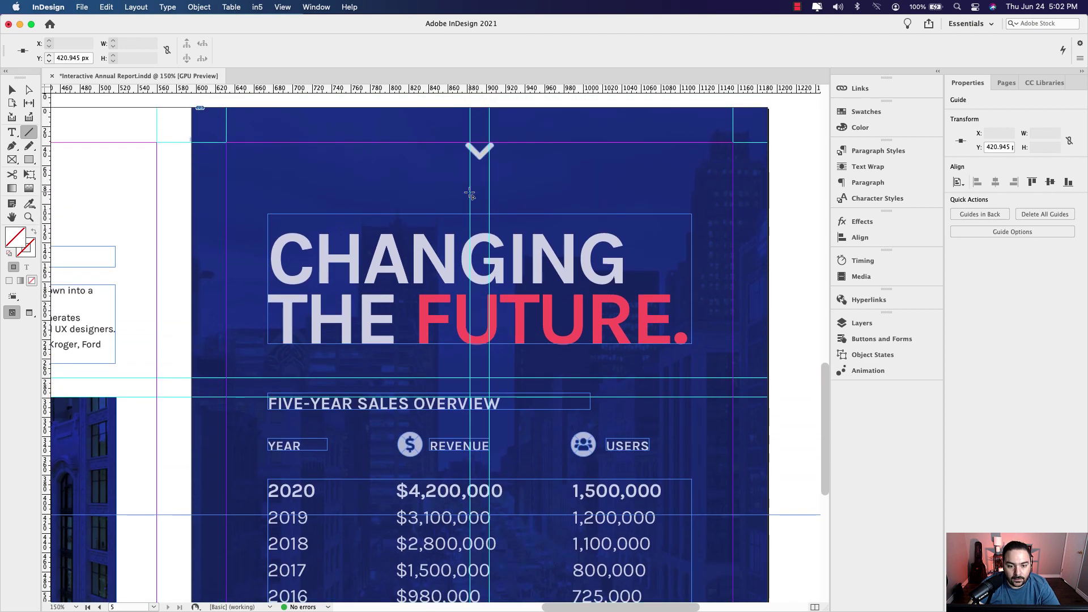
scroll(487, 227, down, 3)
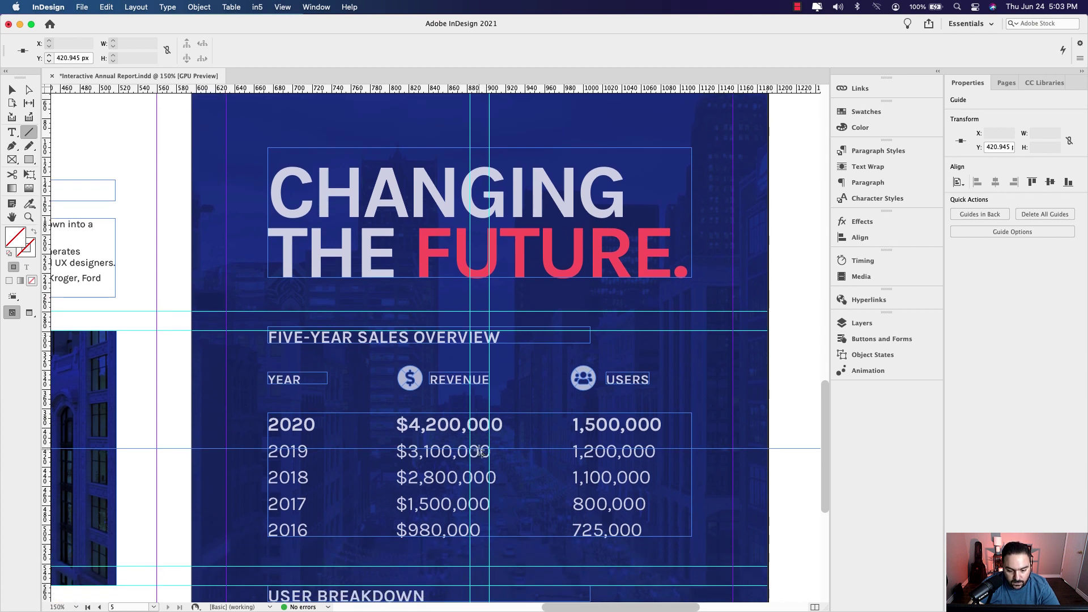
drag(481, 451, 457, 119)
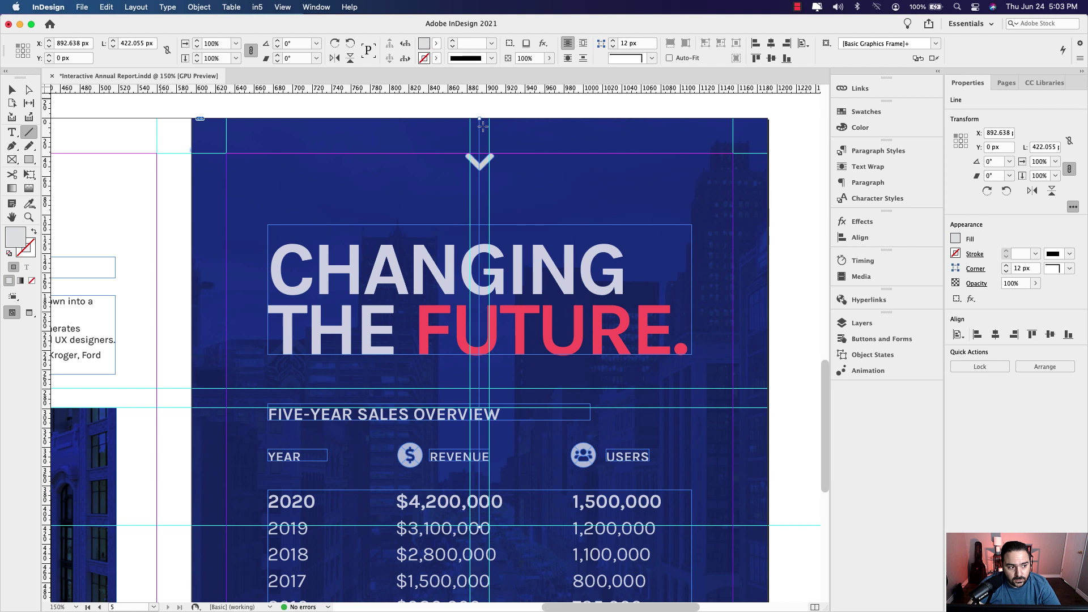
- Select the vertical line together with Slider Group and convert the line to the group's motion path
click(12, 90)
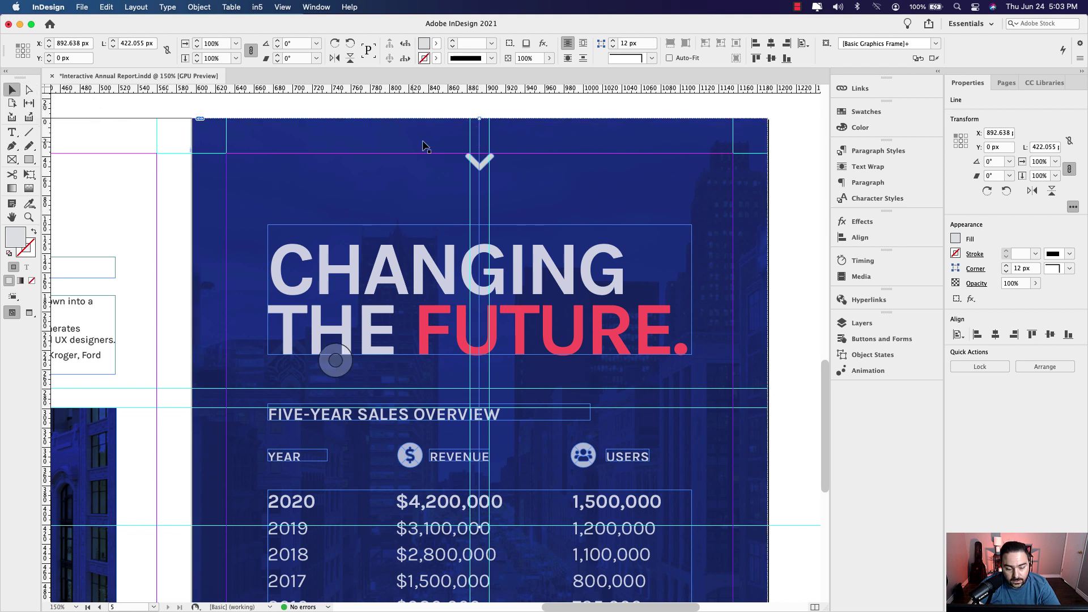
shift+click(324, 143)
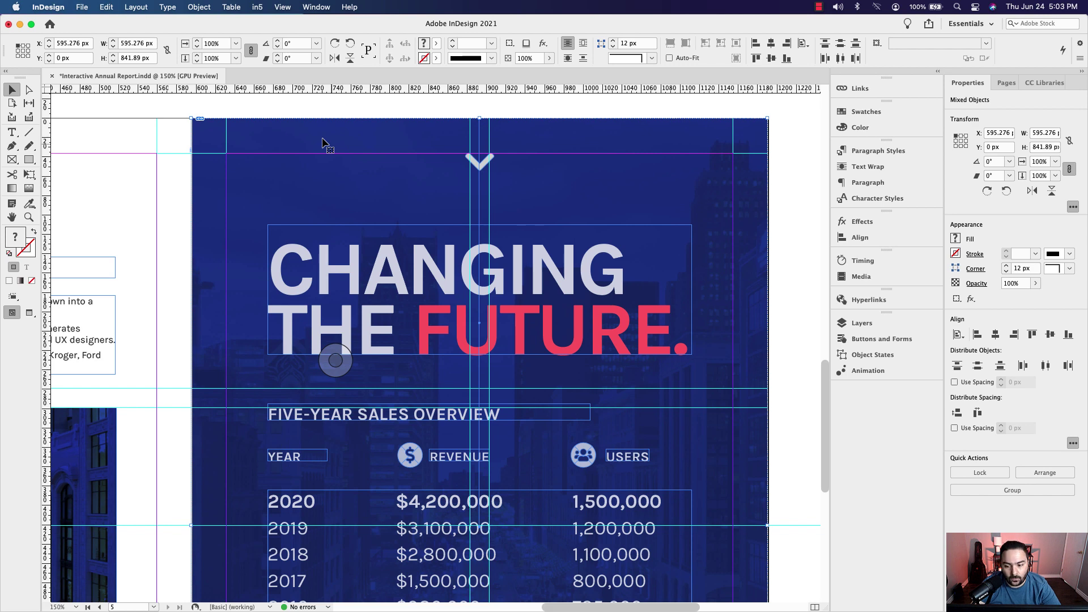
click(856, 372)
drag(773, 300, 281, 149)
click(809, 247)
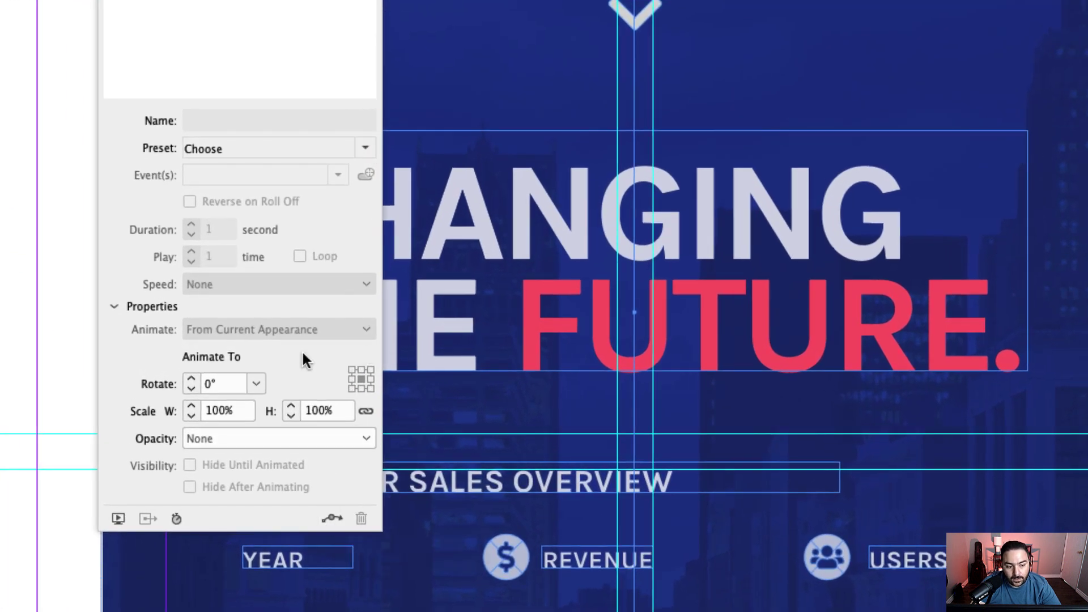
click(336, 522)
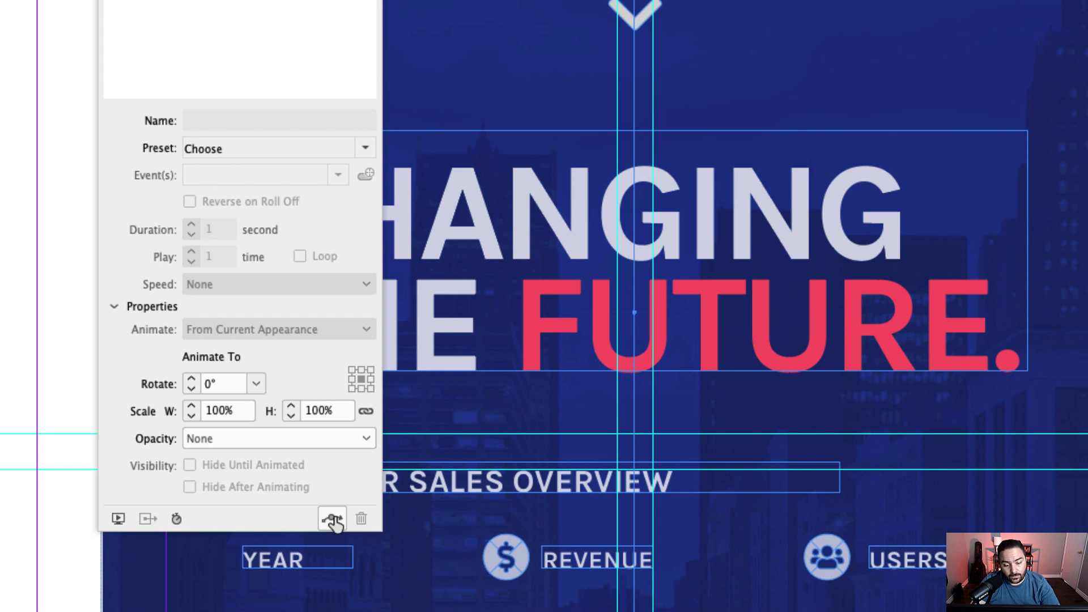
click(336, 522)
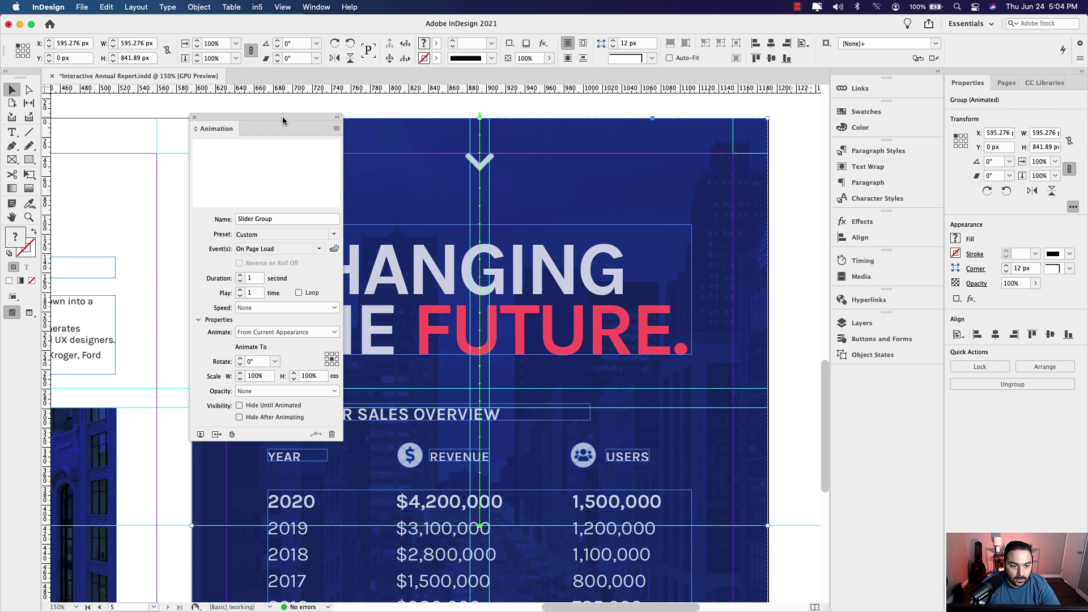
- Move the animated Slider Group straight down to just below the page, at Y 847.055 px
drag(283, 121, 856, 379)
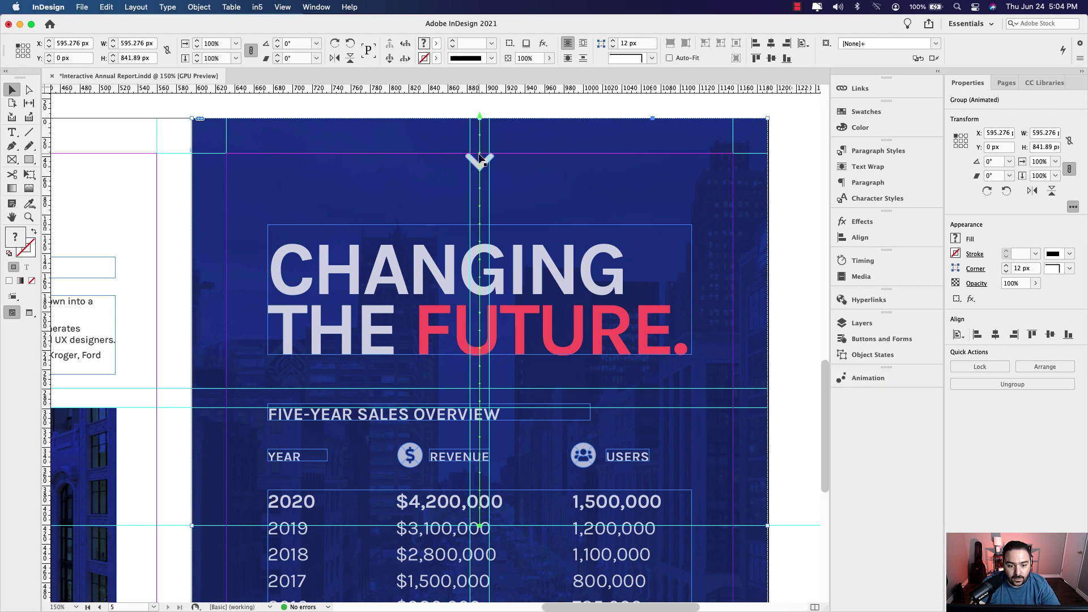
scroll(479, 158, down, 2)
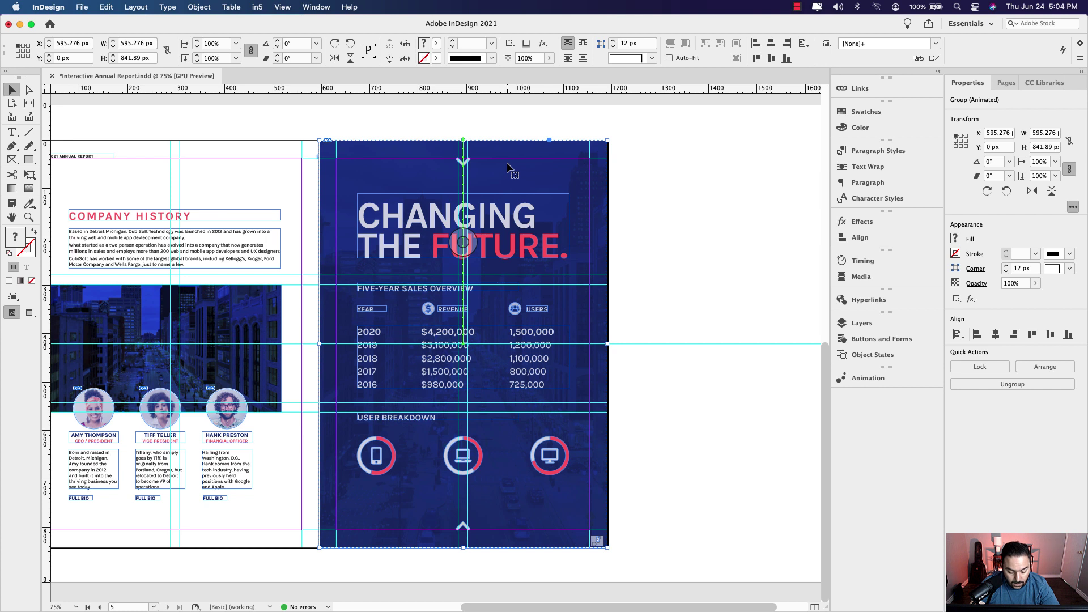
drag(508, 167, 516, 574)
- Extend the upper end of Slider Group's motion path to the page's horizontal center guide, making the path 847.055 px long
scroll(462, 572, up, 3)
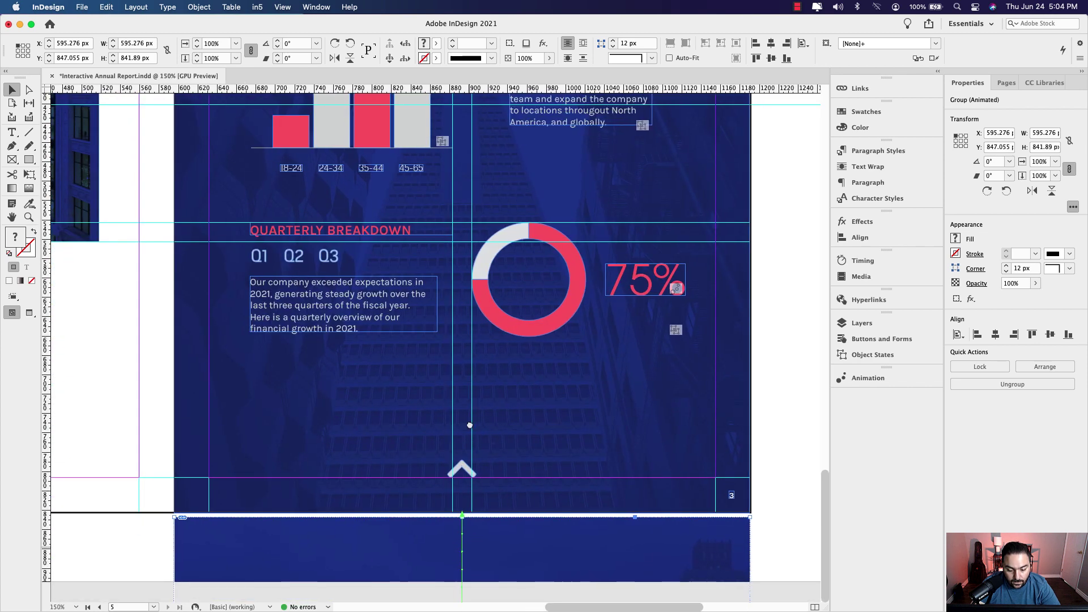
click(462, 524)
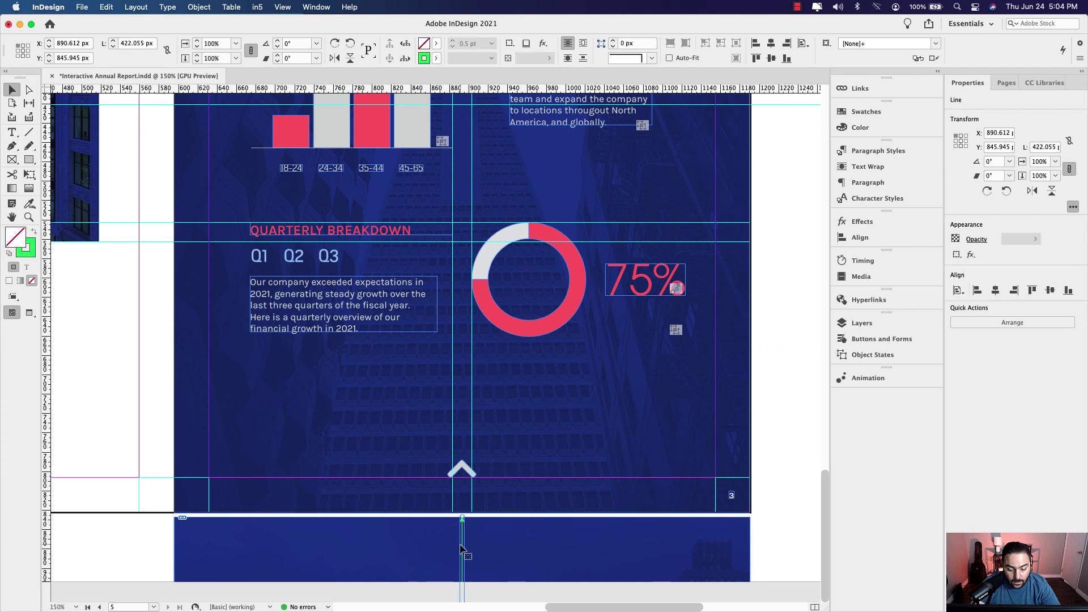
drag(462, 517, 444, 241)
scroll(517, 408, down, 5)
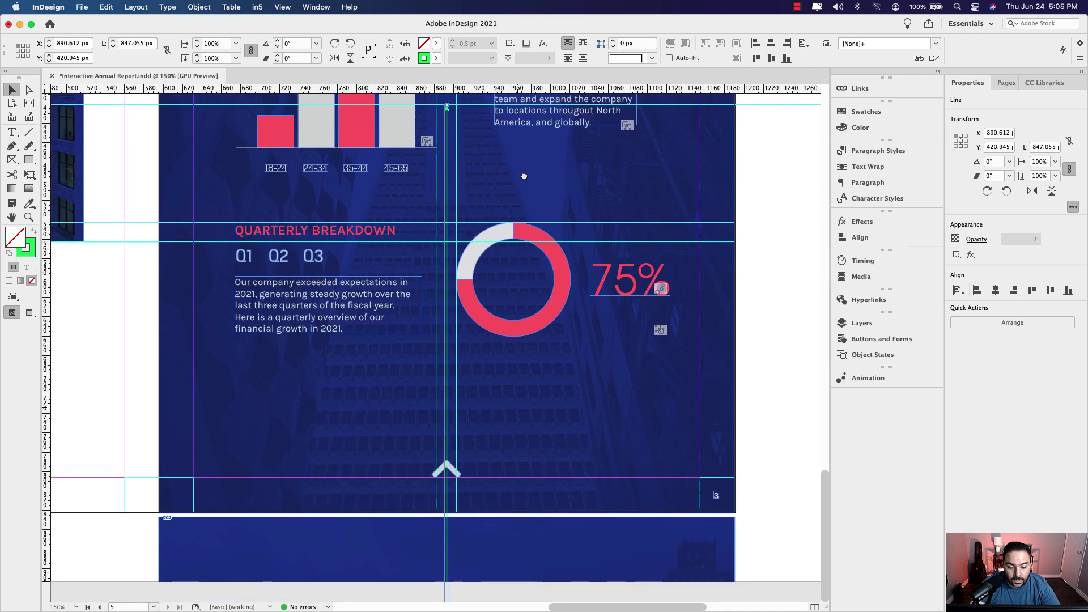
scroll(512, 396, up, 5)
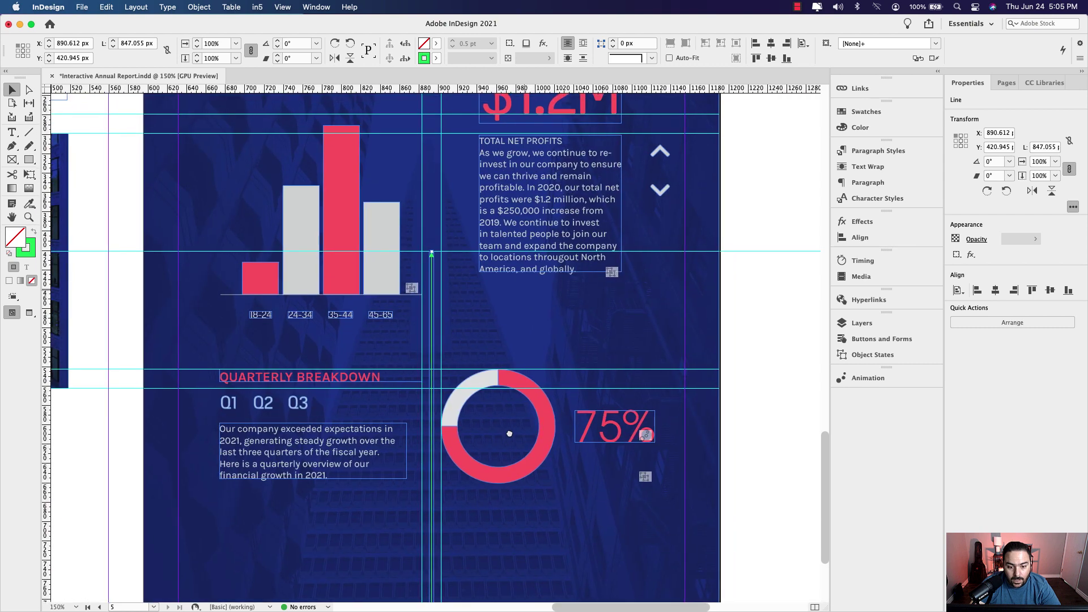
scroll(515, 408, down, 5)
- Review the animation settings of Slider Group just below the Facts and Figures page
click(533, 538)
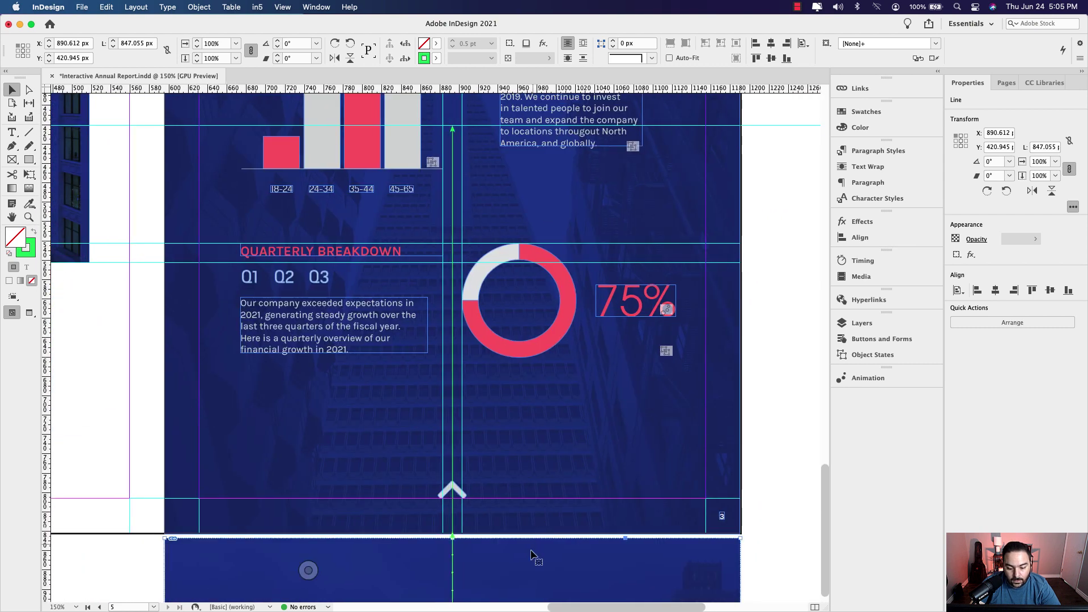
click(872, 377)
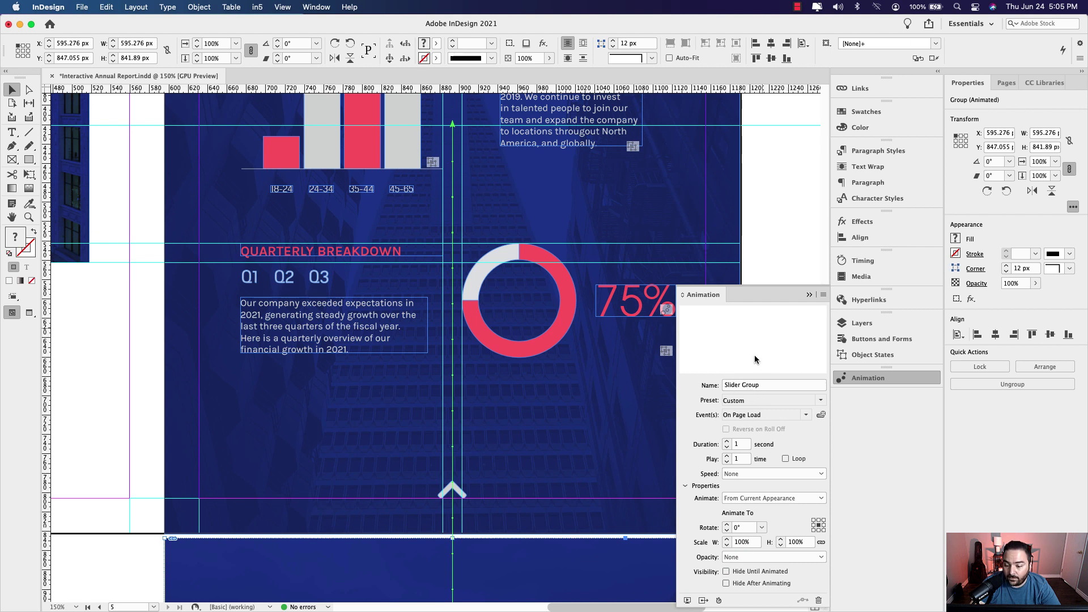
drag(769, 292, 630, 149)
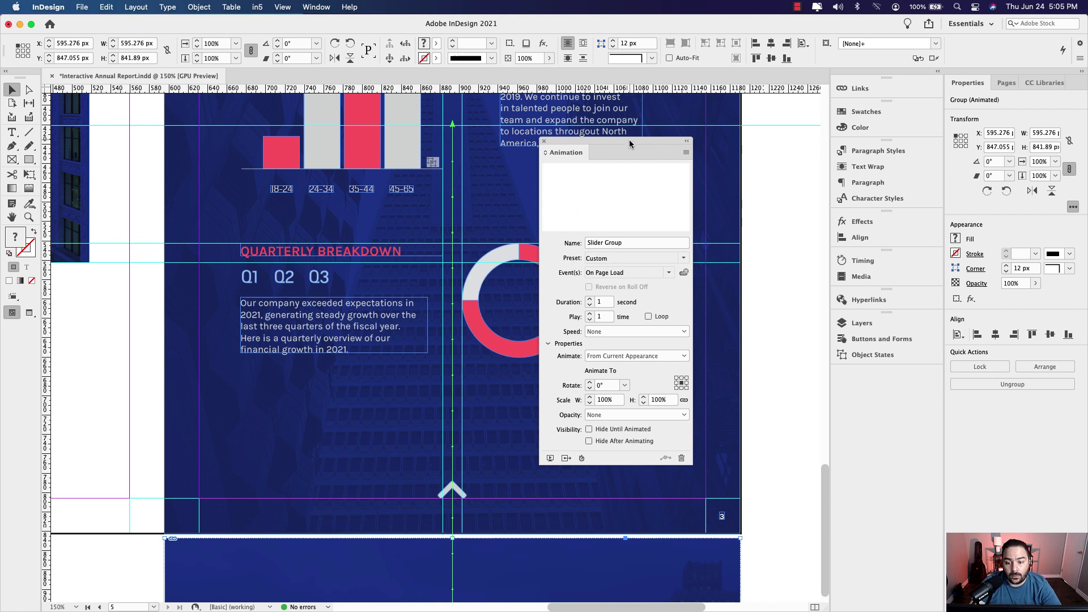
drag(628, 142, 859, 372)
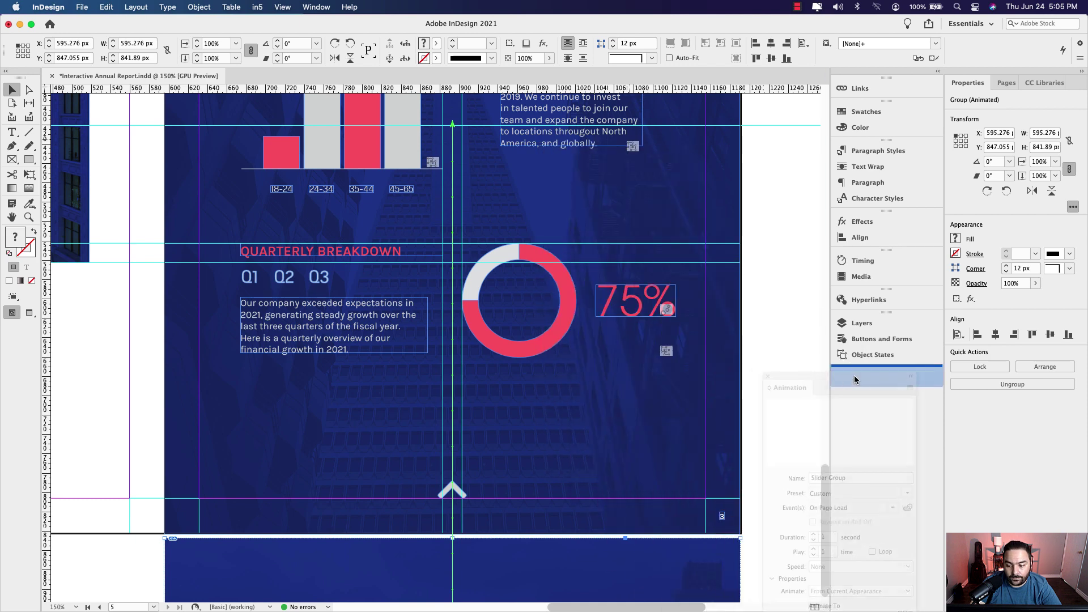
click(753, 206)
- Convert the up arrow at the foot of the Facts and Figures page into a button named Open Slider Page Arrow
scroll(758, 238, up, 6)
scroll(759, 238, up, 5)
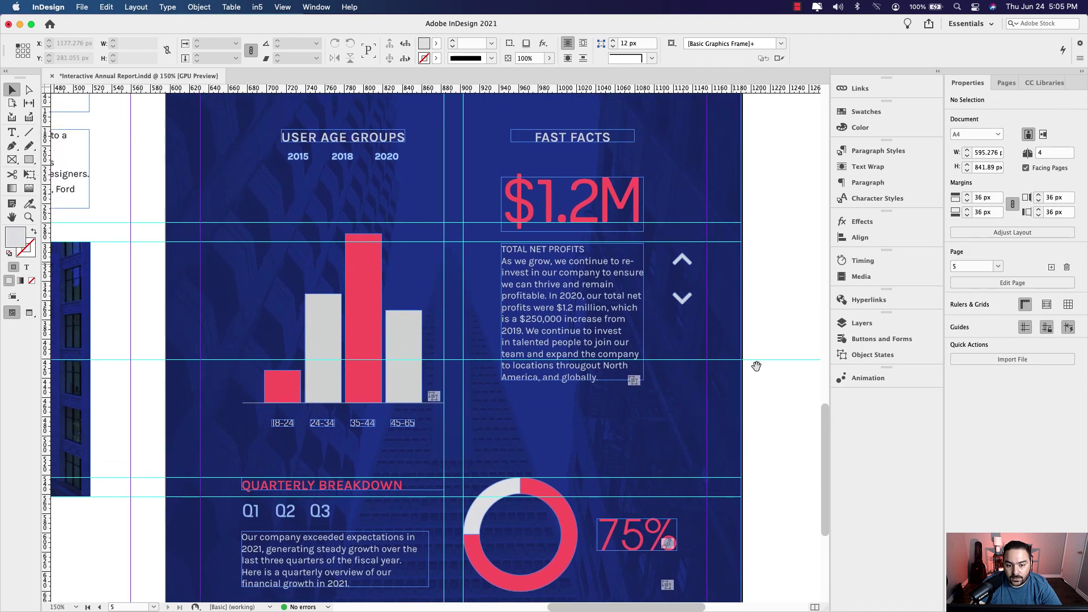
click(455, 124)
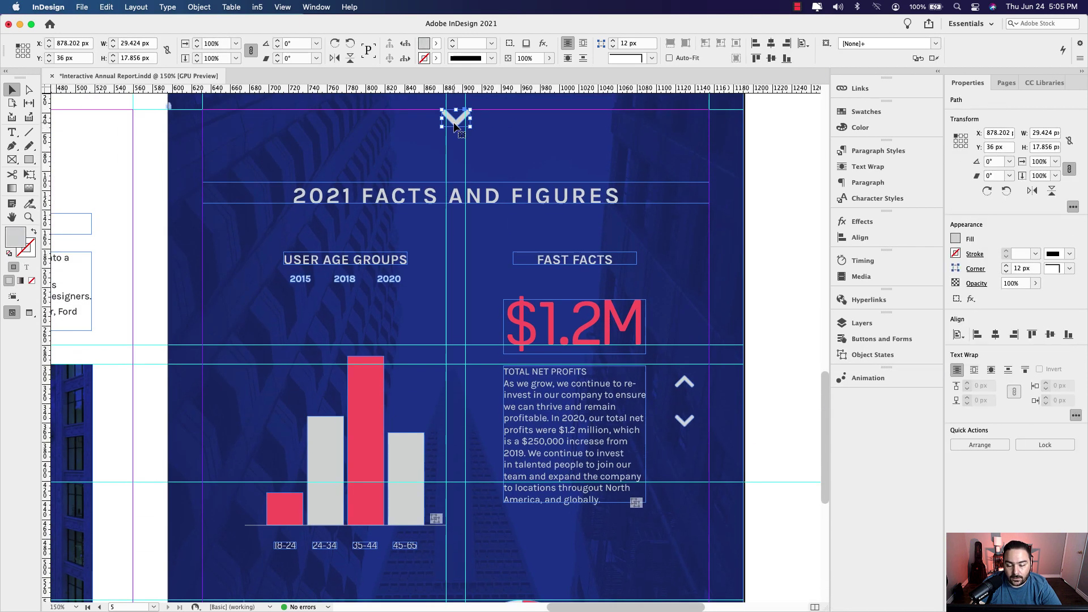
scroll(476, 132, down, 10)
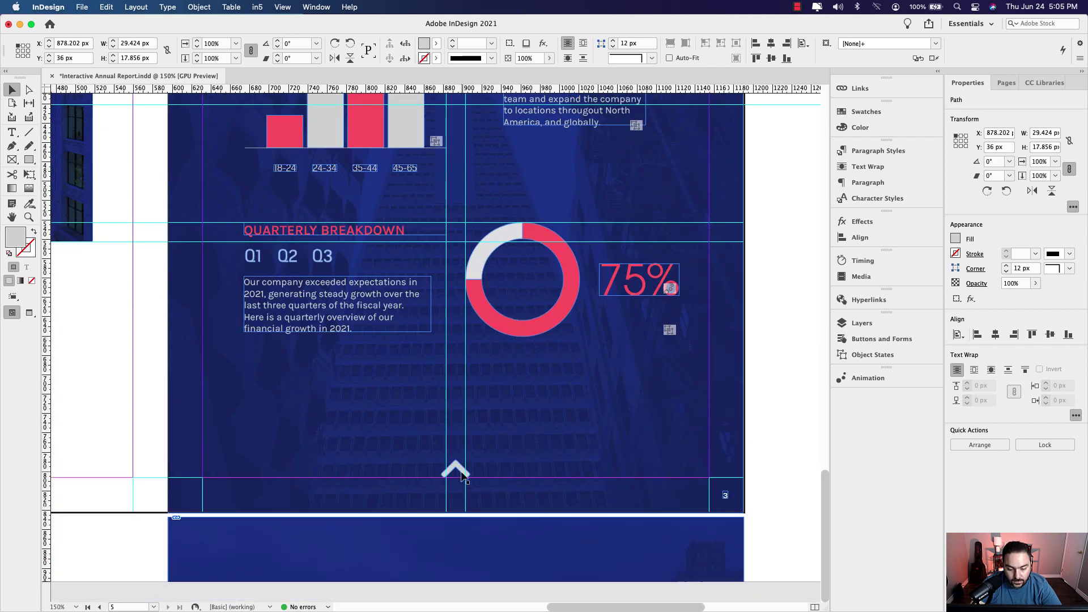
click(462, 474)
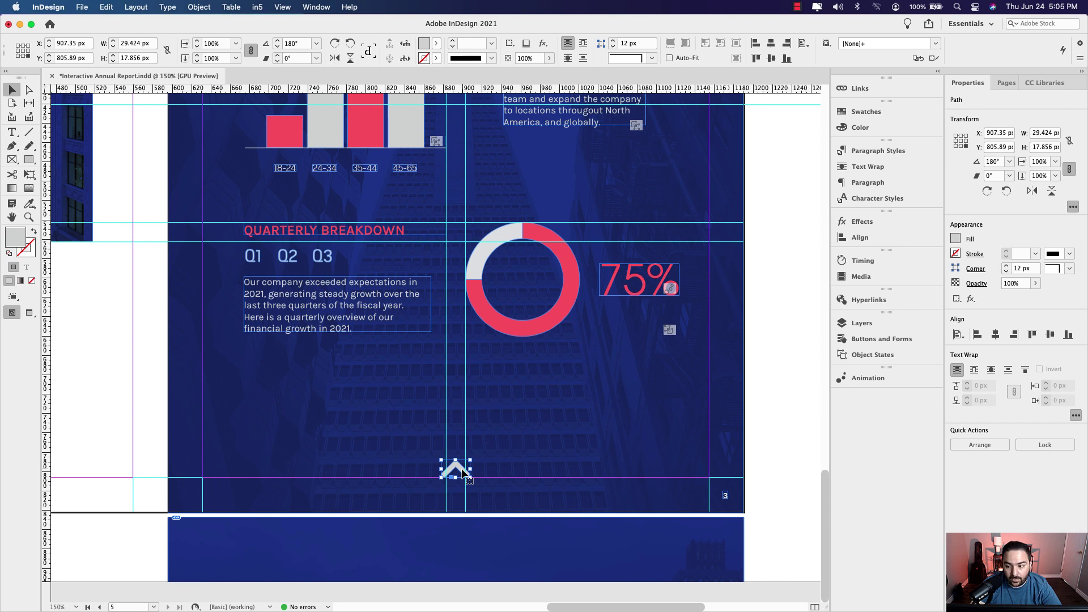
click(882, 339)
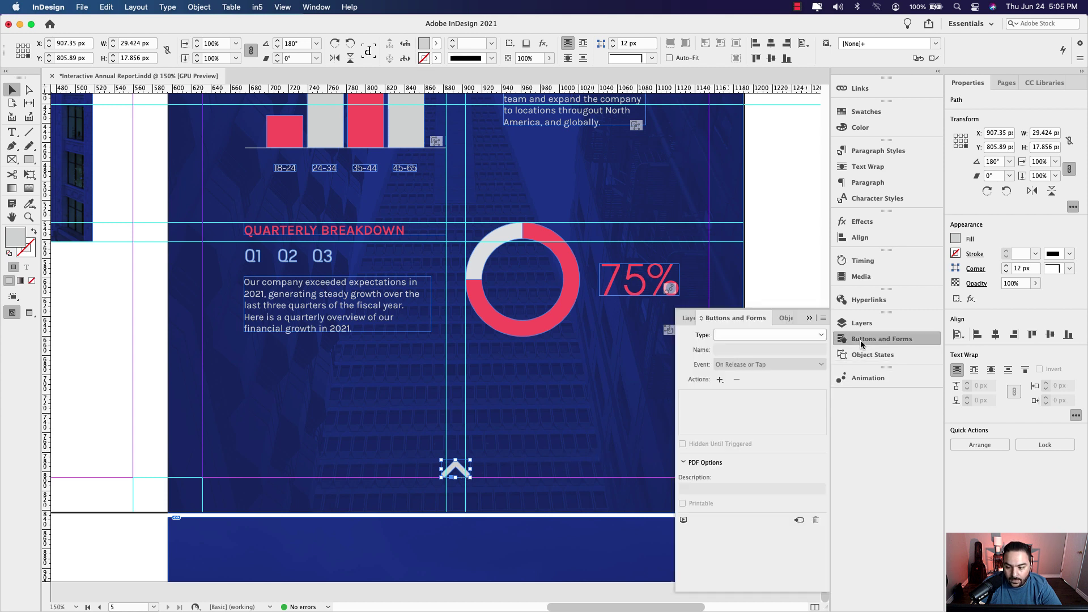
drag(729, 318, 228, 158)
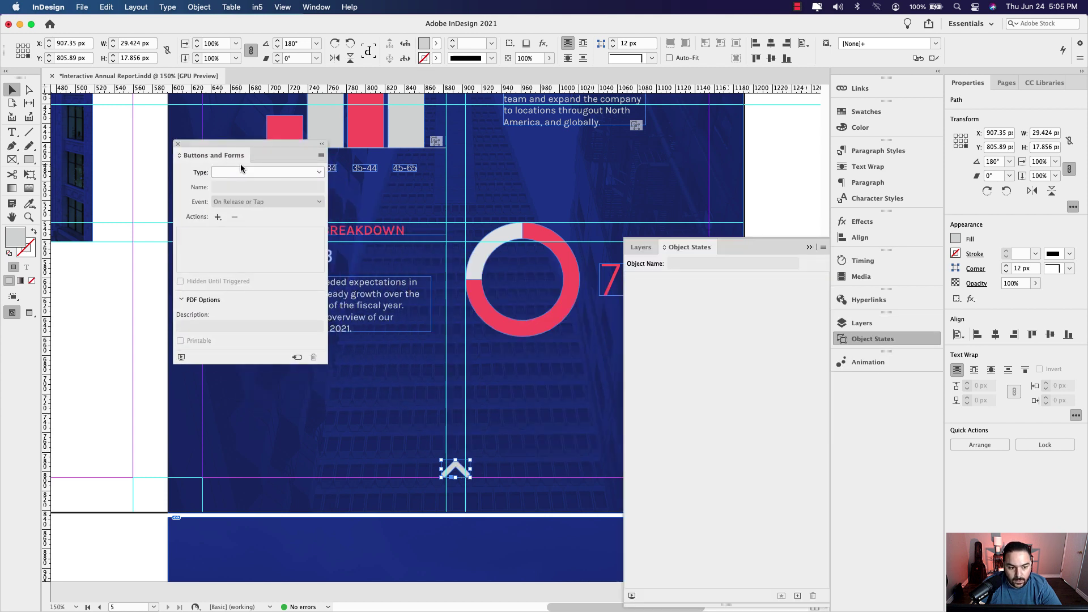
click(810, 247)
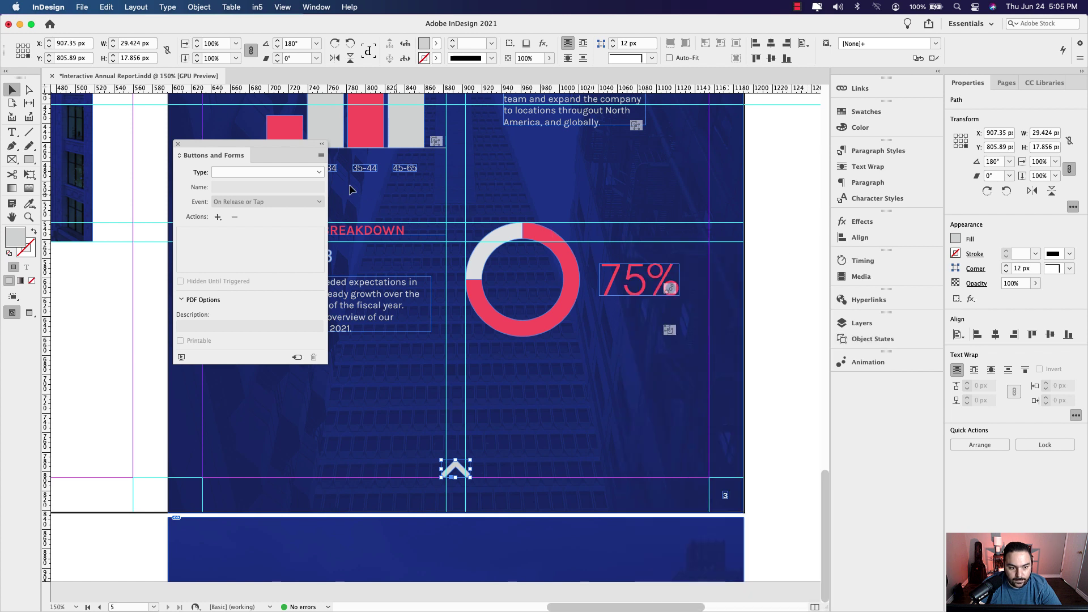
click(318, 173)
click(277, 187)
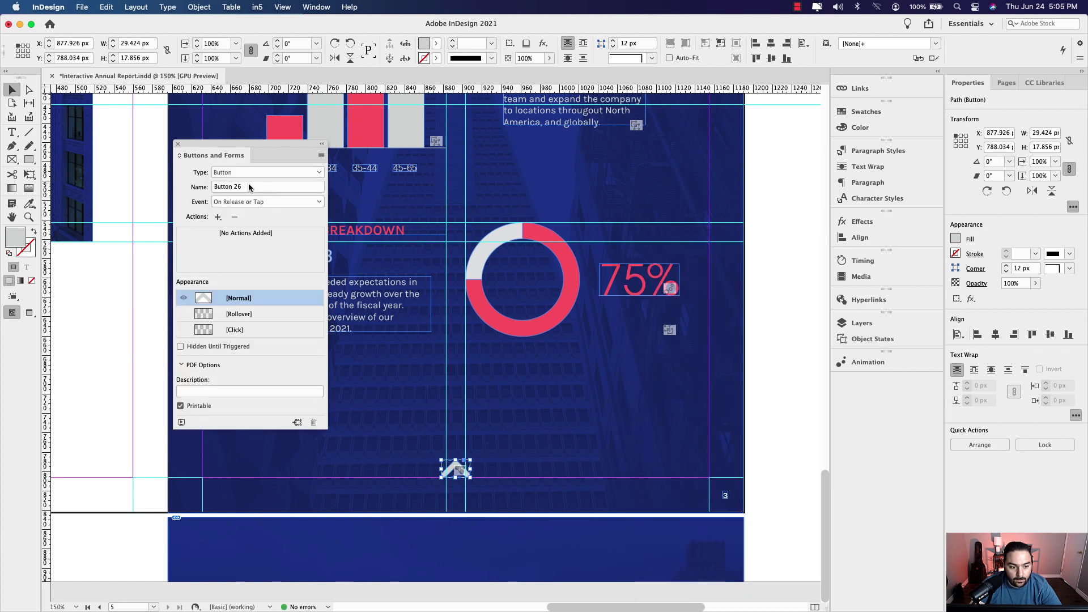
drag(250, 187, 203, 187)
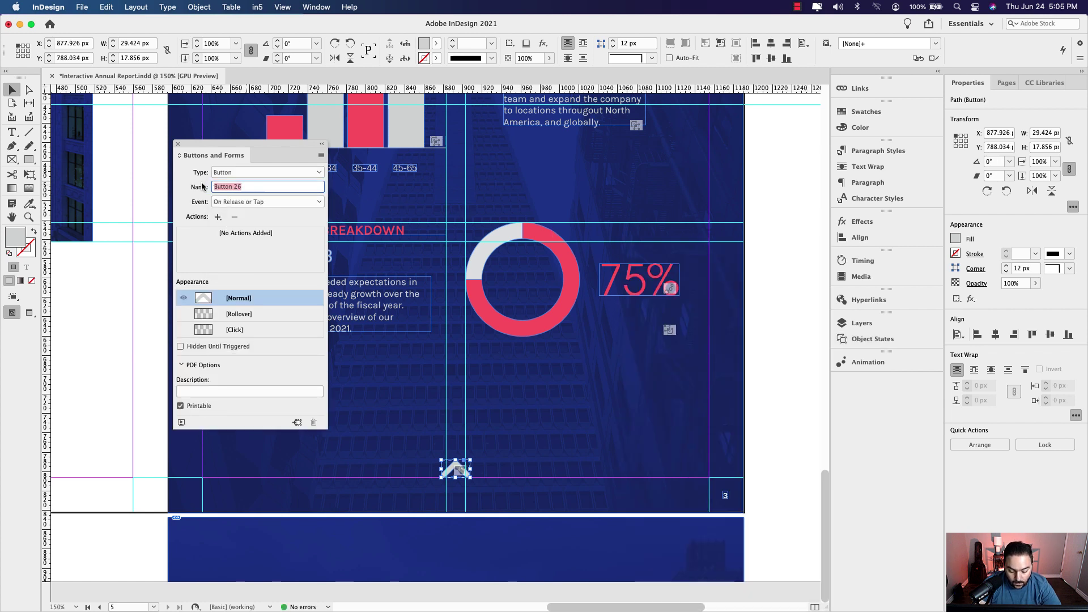
text(Open Slider Page Arrow)
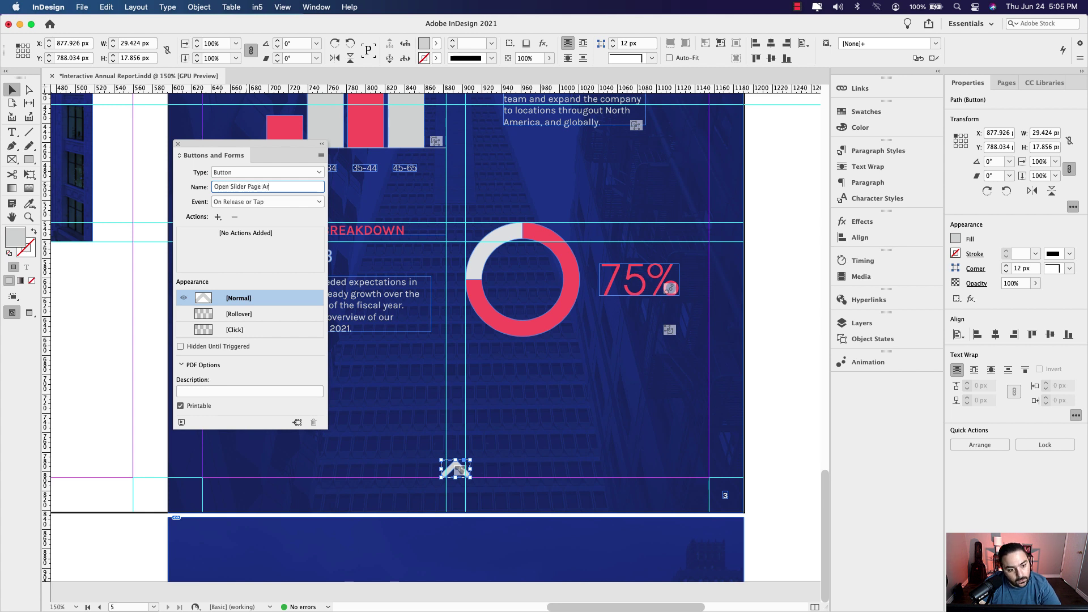
- Add an Animation action to the up-arrow button that plays Slider Group on release or tap
click(218, 217)
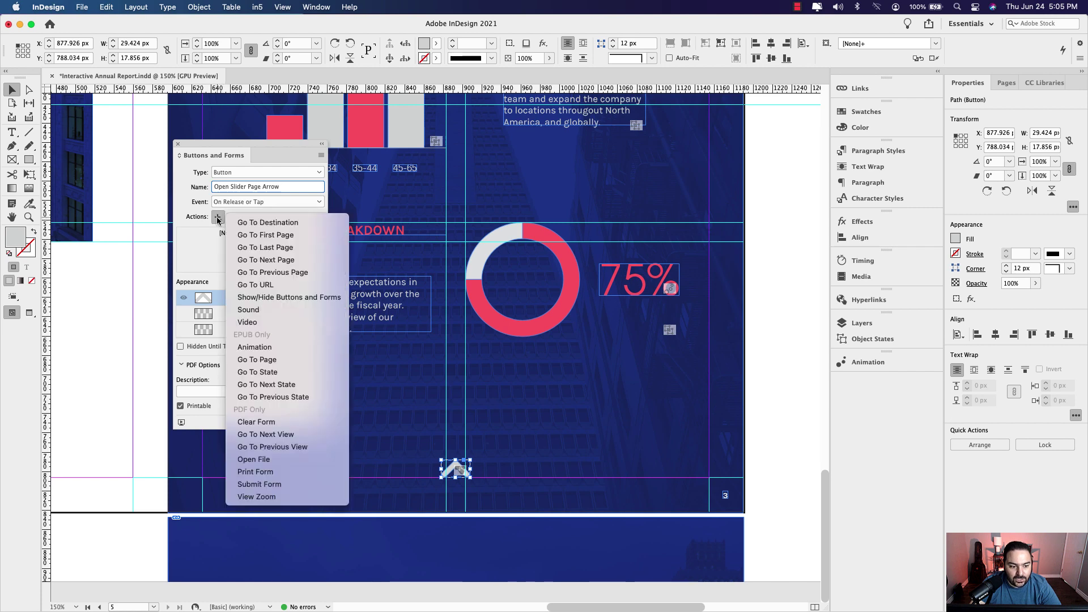
click(297, 348)
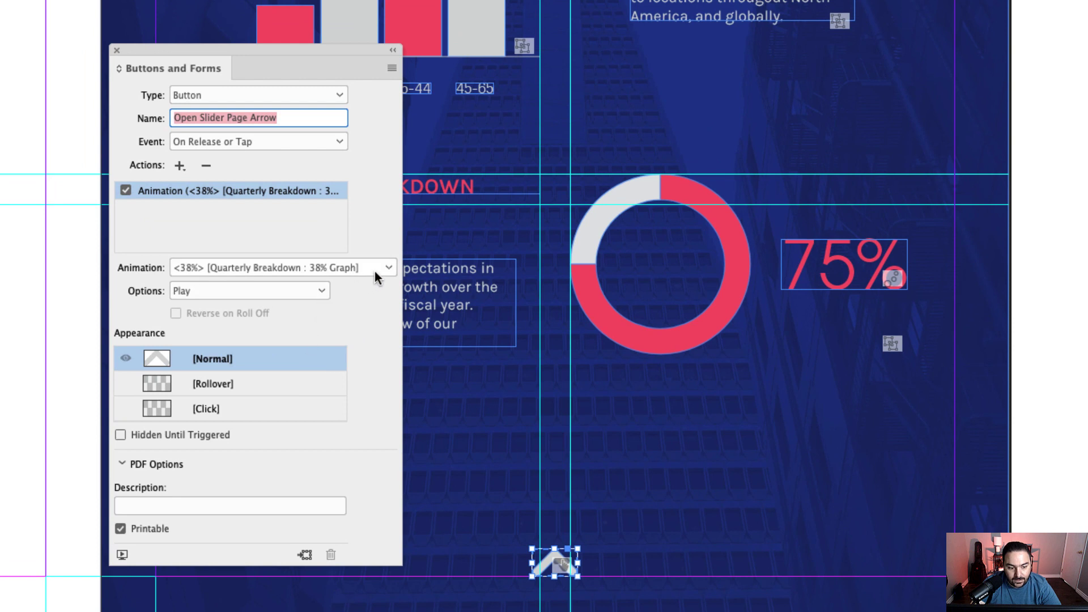
click(378, 268)
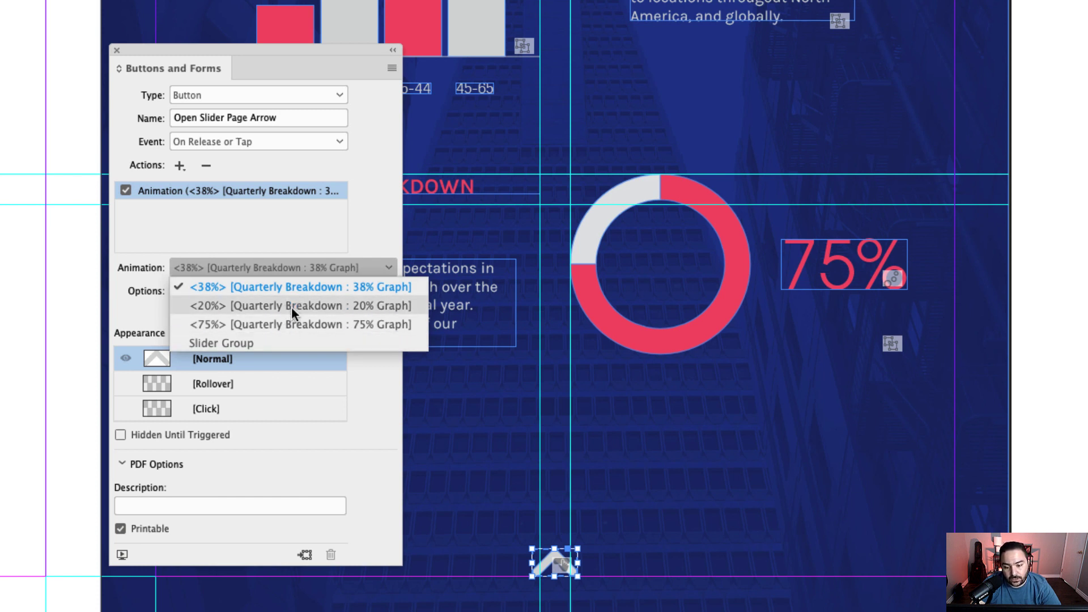
click(285, 340)
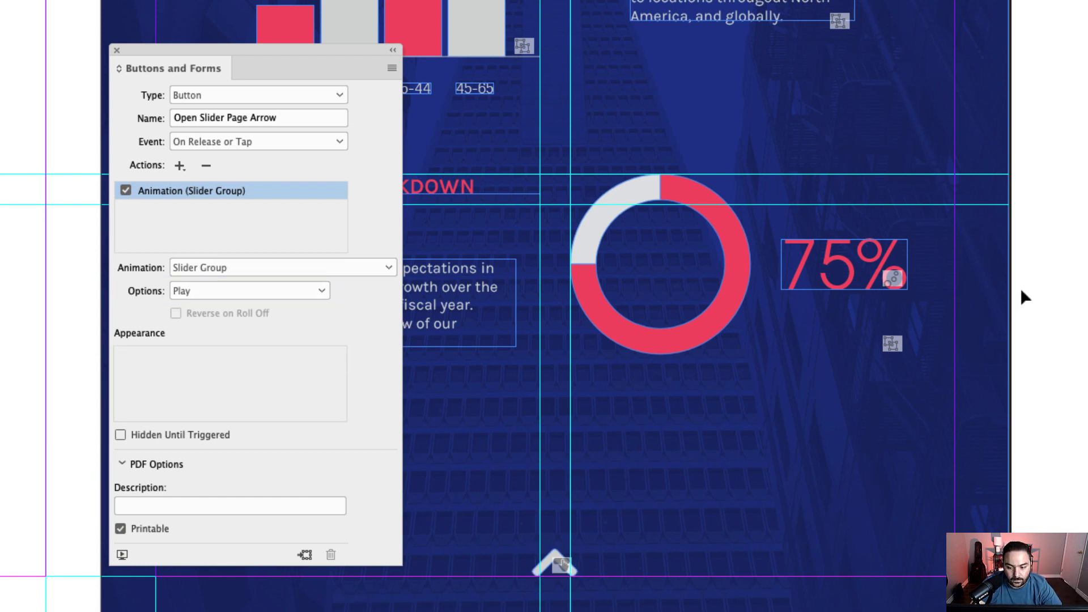
click(1002, 215)
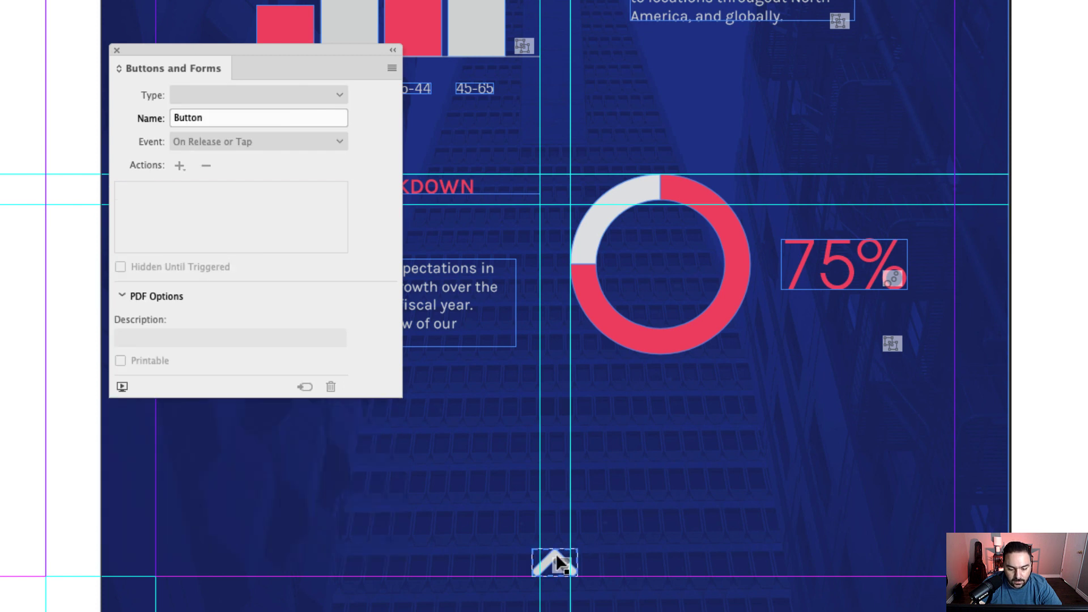
click(556, 556)
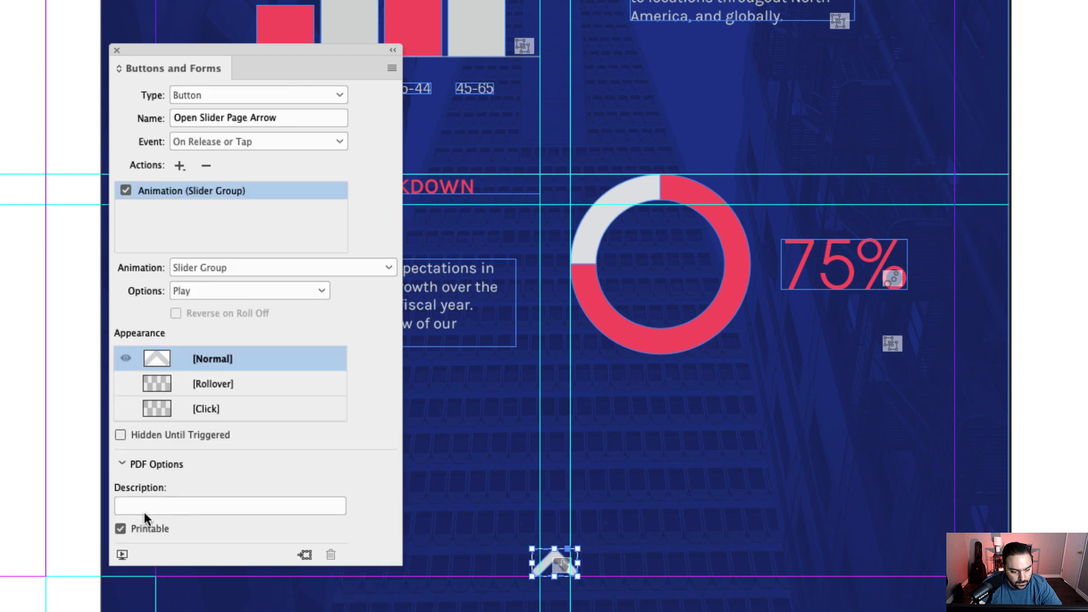
- Convert the down arrow above the 2021 Facts and Figures heading into a button named Close Slider Page Group
click(801, 141)
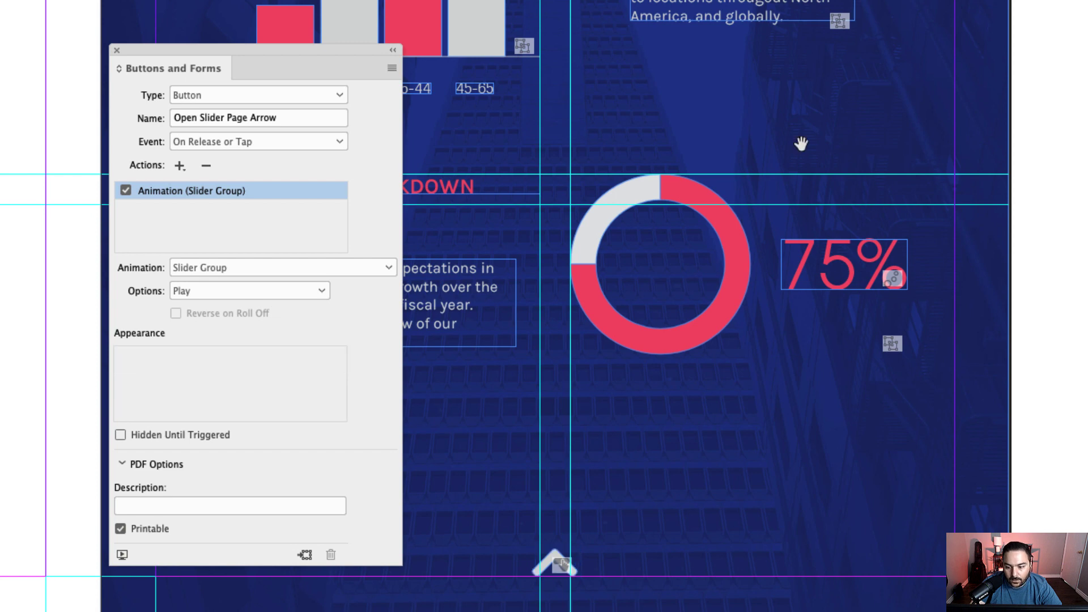
drag(801, 141, 788, 509)
scroll(693, 151, up, 10)
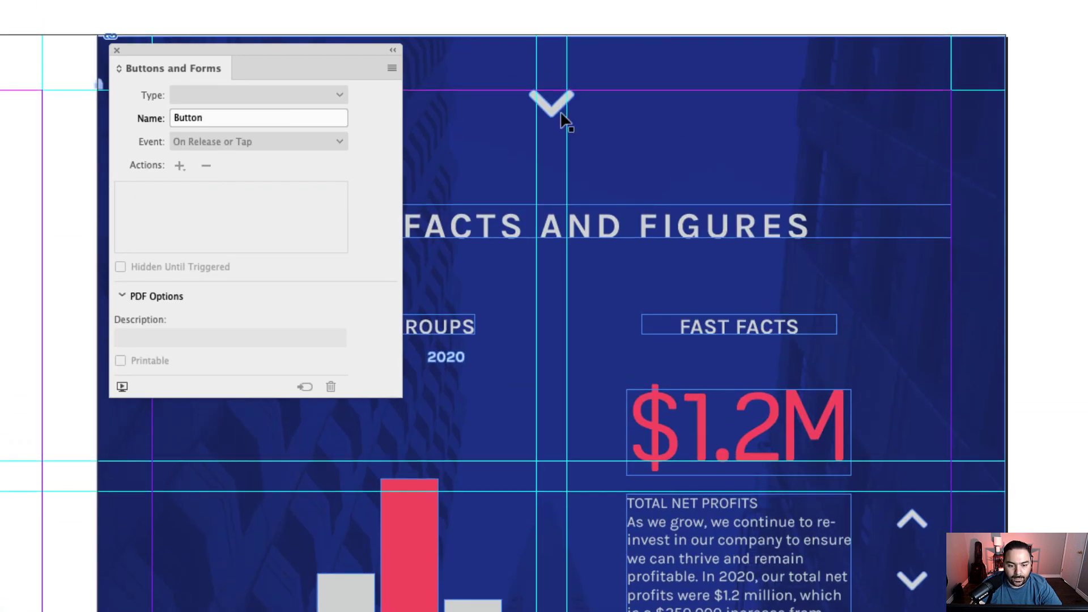
click(551, 106)
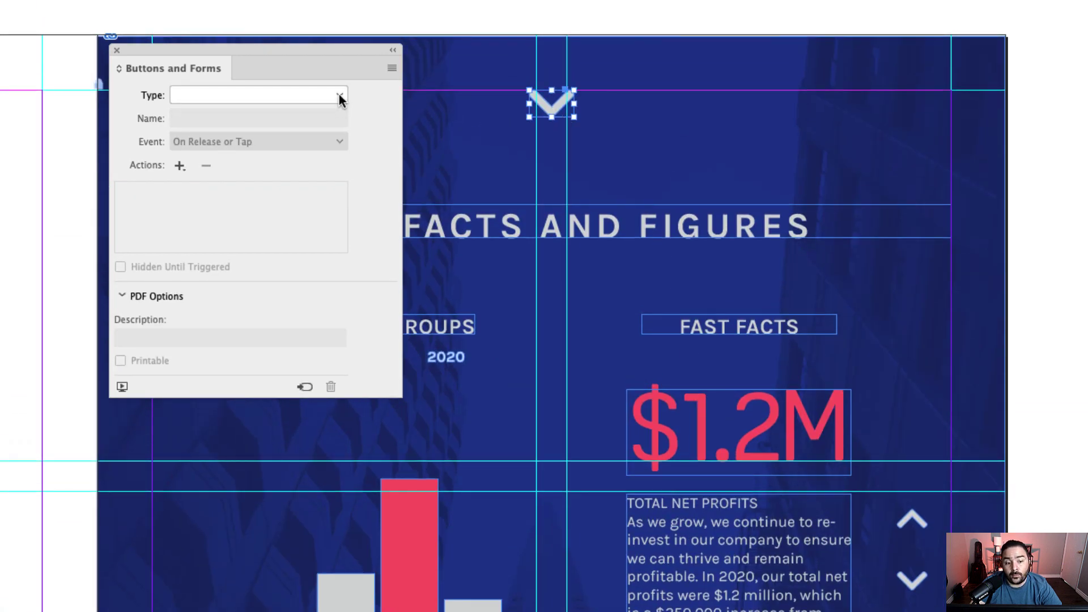
click(339, 94)
click(294, 109)
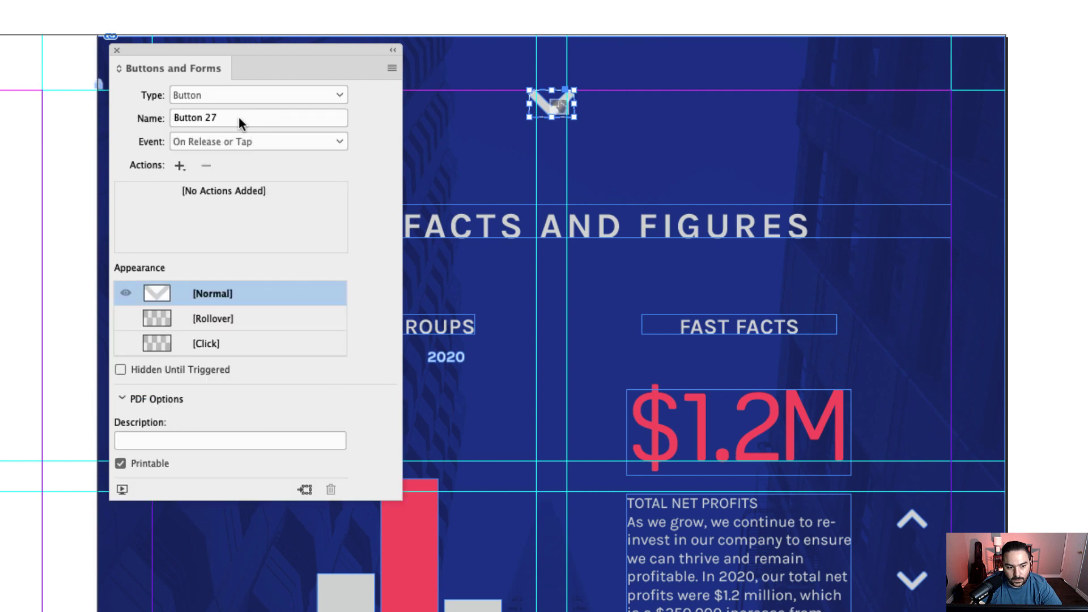
click(238, 117)
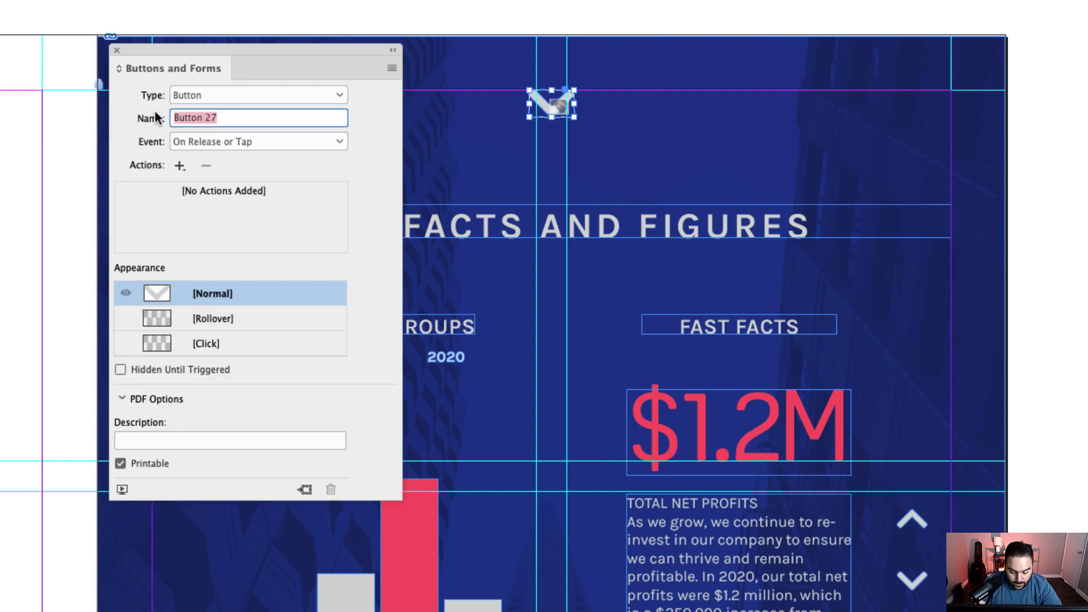
text(Close)
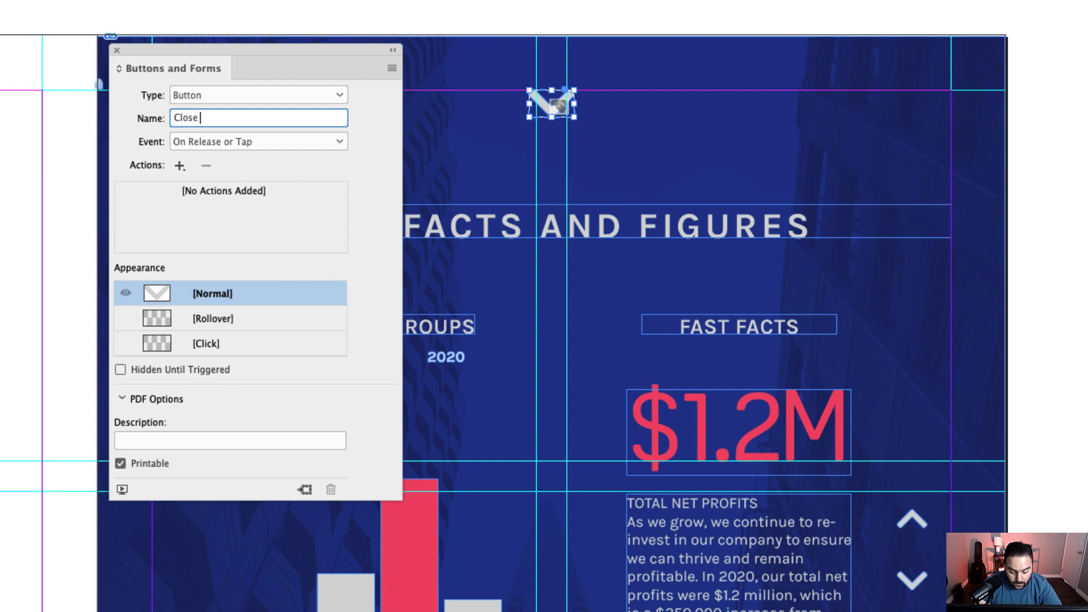
text(Slider P)
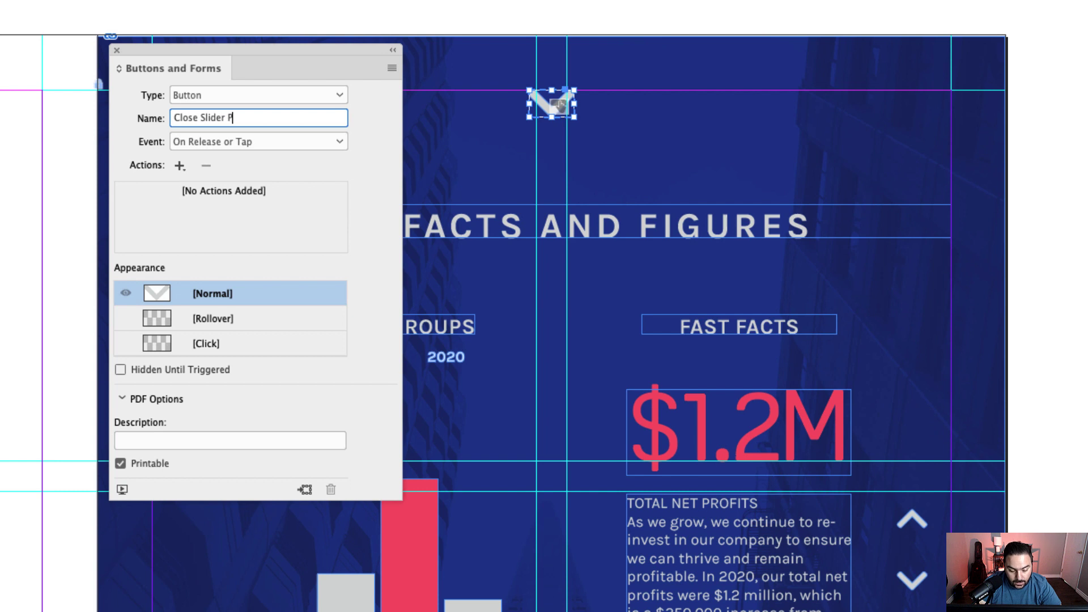
text(age Group)
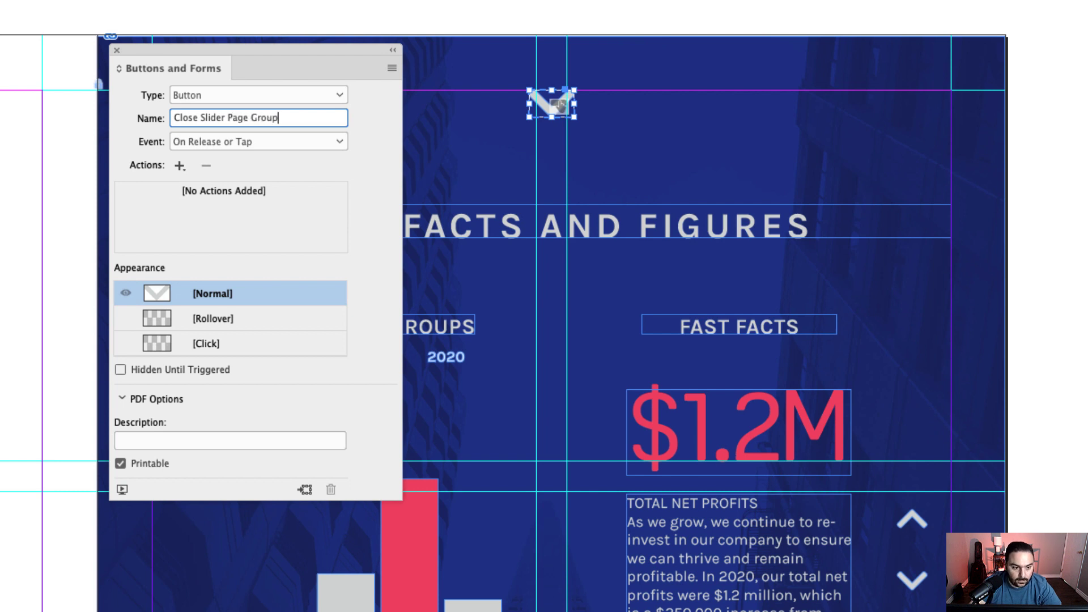
- Add an Animation action for Slider Group to the down-arrow button, with its option set to Reverse
click(180, 165)
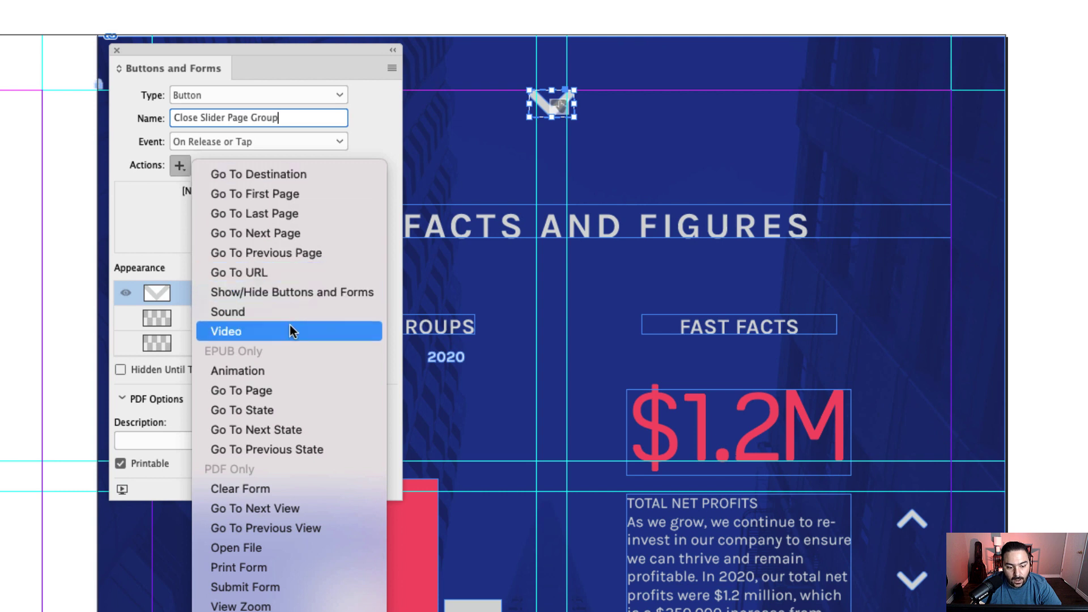
click(262, 369)
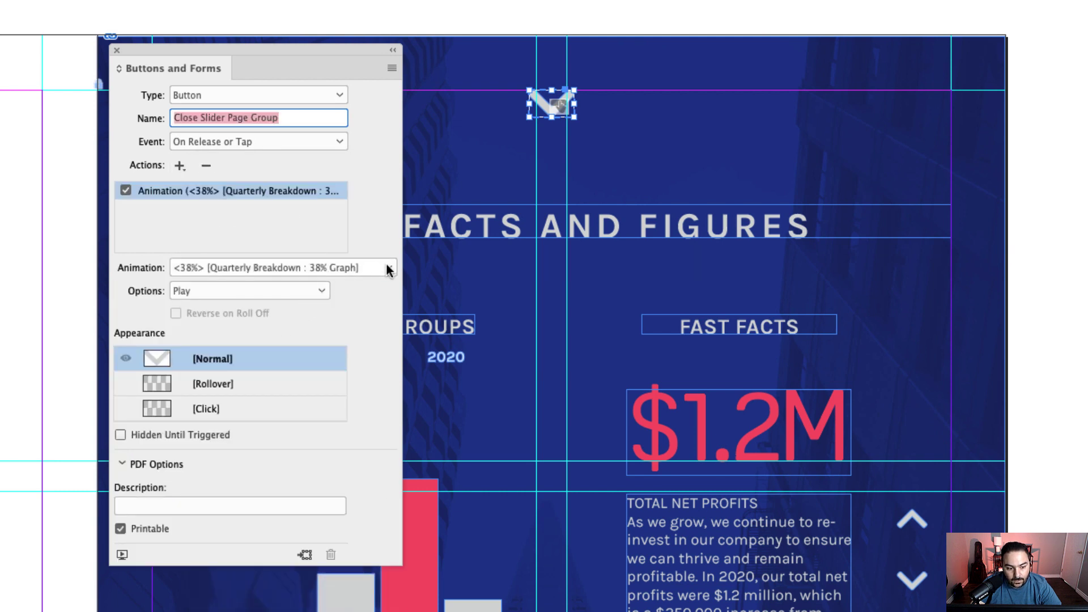
click(389, 269)
click(253, 340)
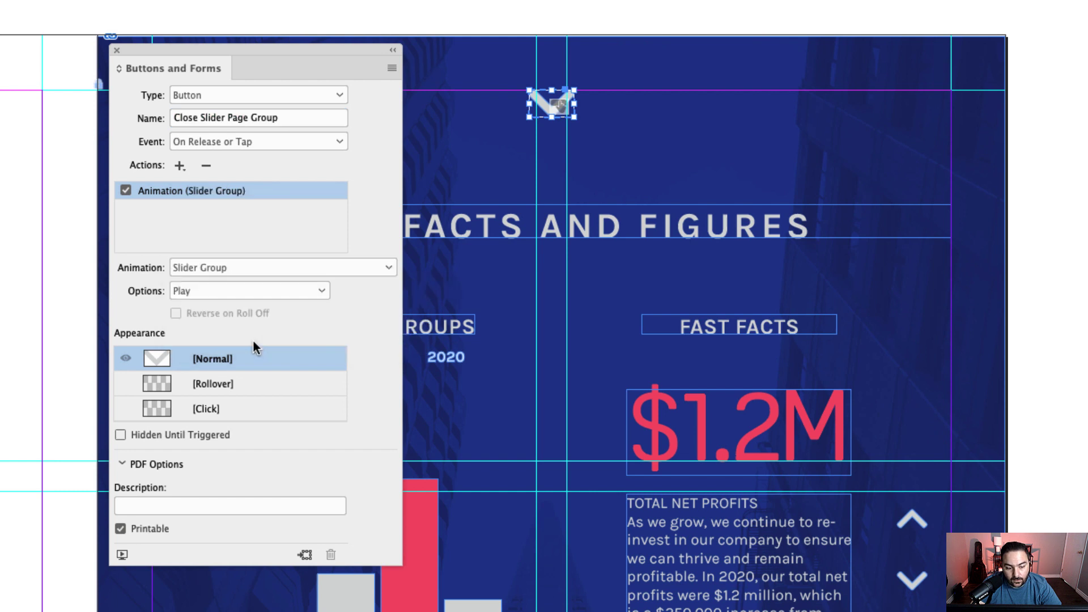
click(254, 293)
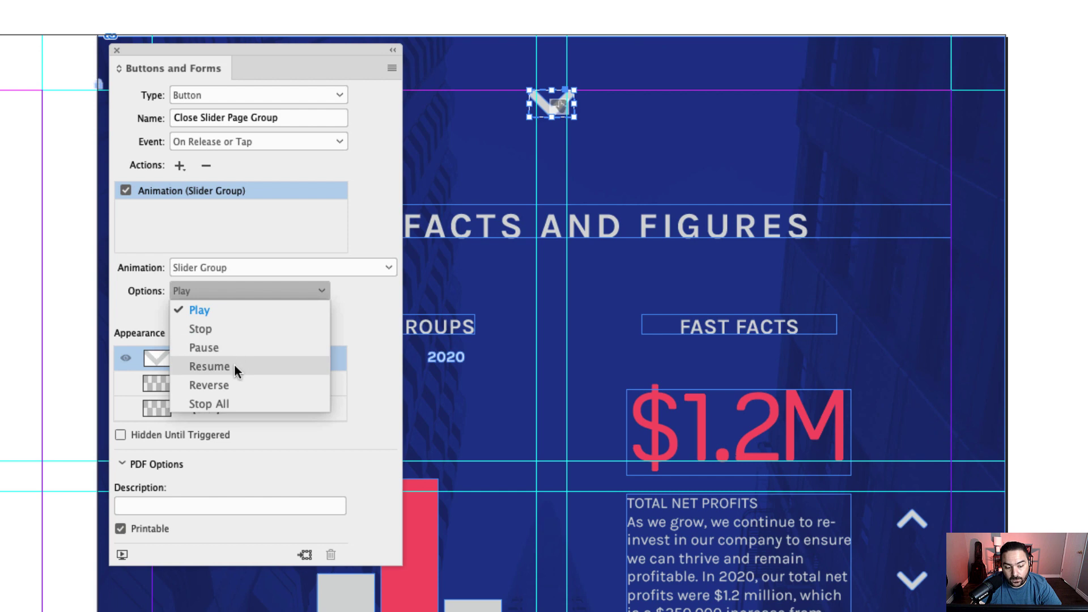
click(229, 381)
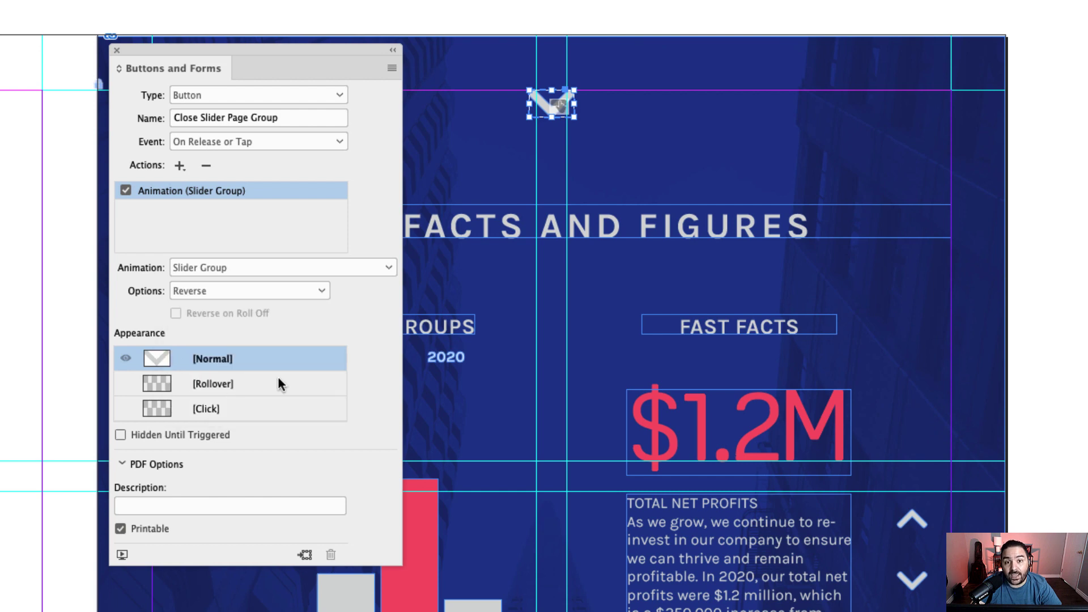
- Preview the EPUB interactivity of the Facts and Figures spread
drag(275, 50, 1037, 23)
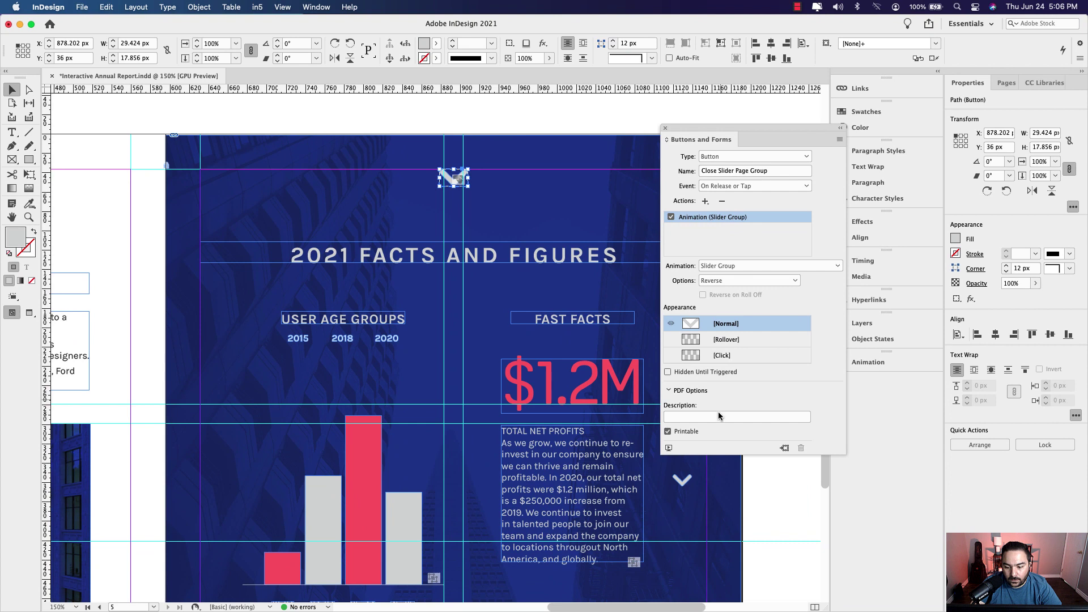
click(669, 448)
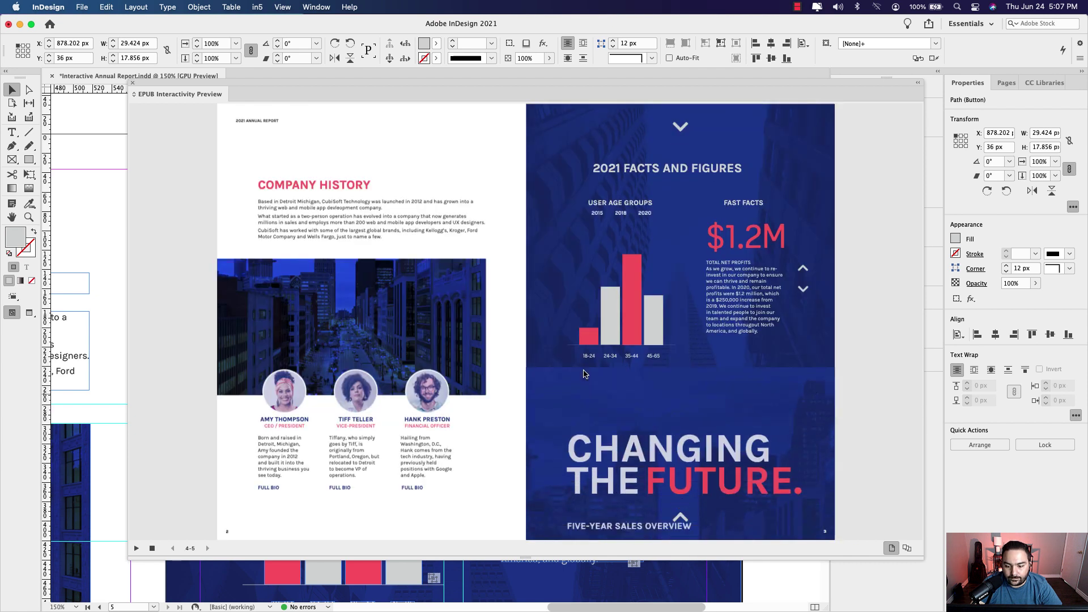
- Test the down and up arrow buttons that slide the Changing the Future page in the EPUB preview, and close the preview
click(681, 132)
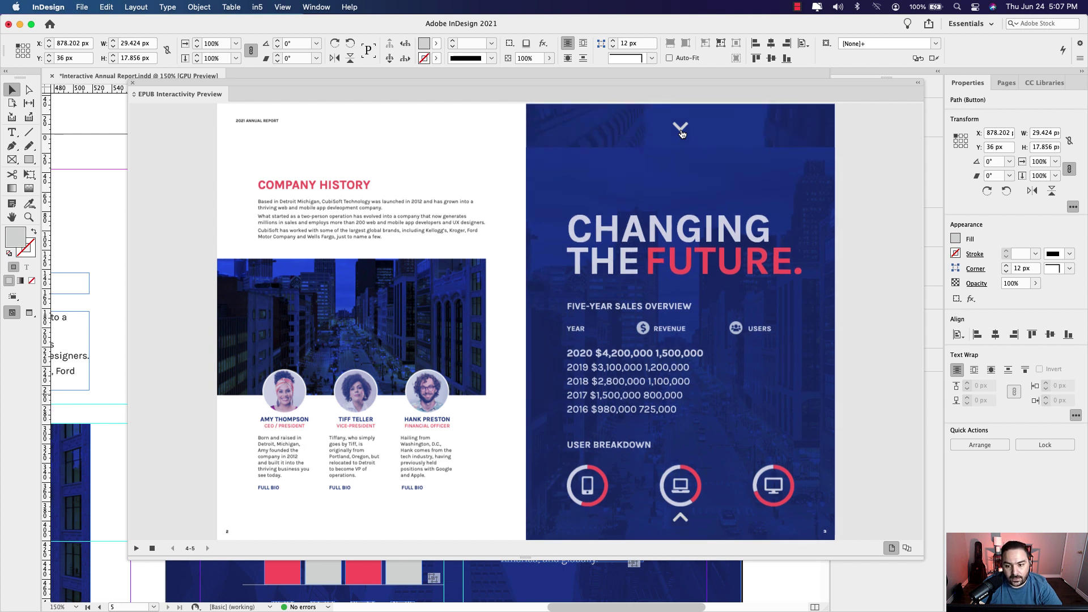
click(679, 519)
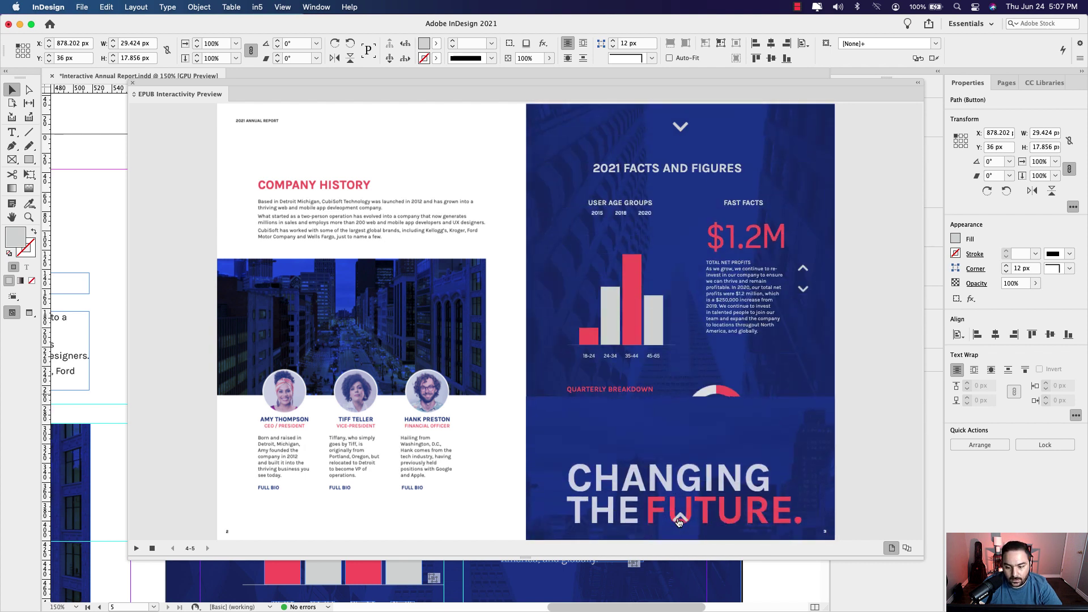
click(681, 129)
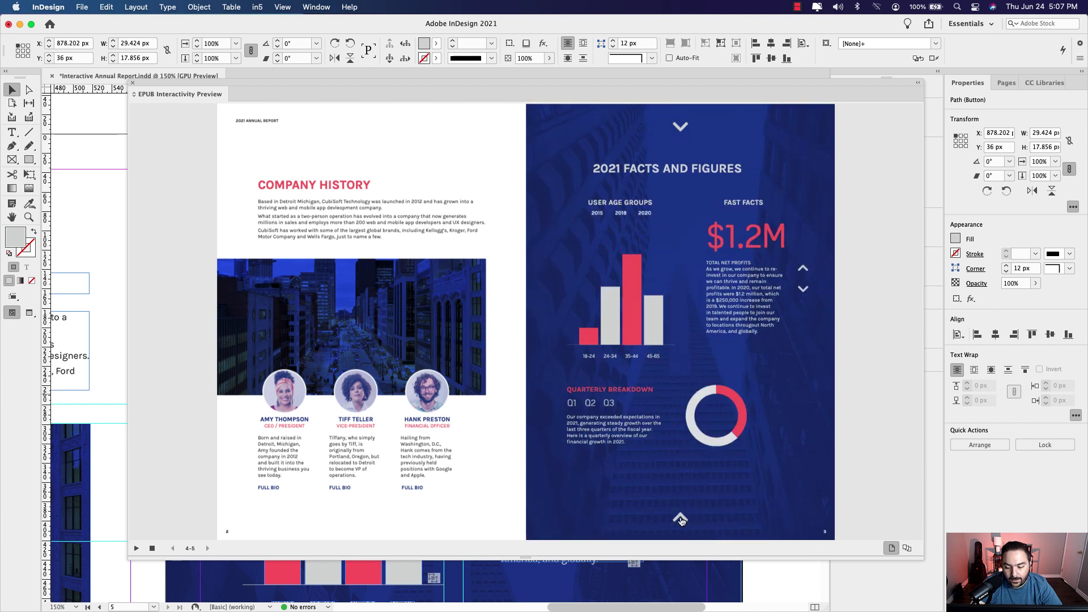
click(681, 517)
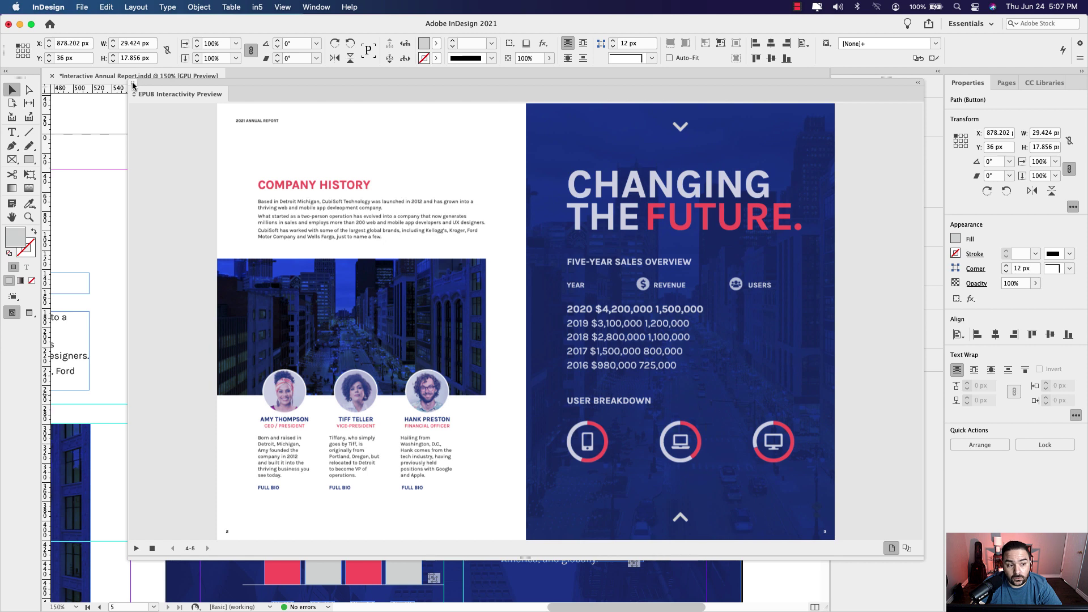
click(133, 82)
- Remove the On Page Load event from the Slider Group animation, keeping only On Button Event
click(444, 120)
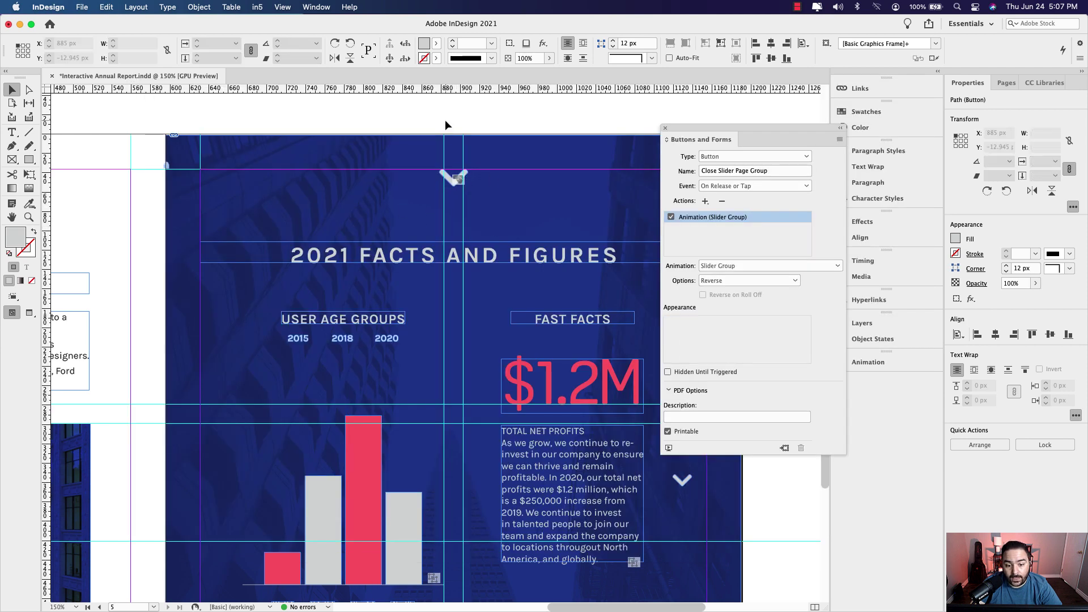
scroll(533, 504, down, 10)
scroll(532, 504, down, 5)
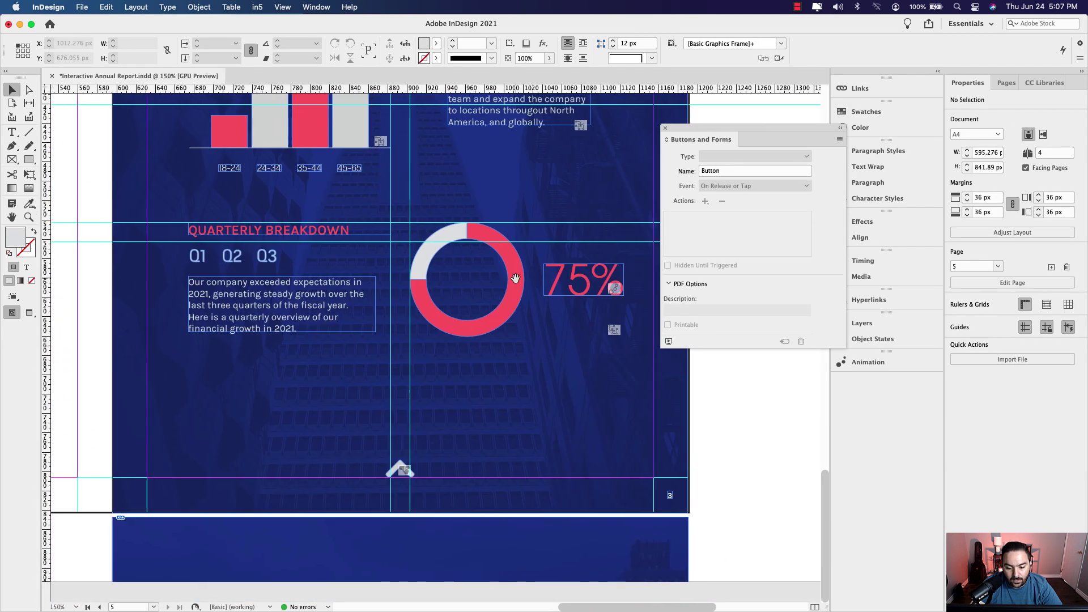
click(505, 558)
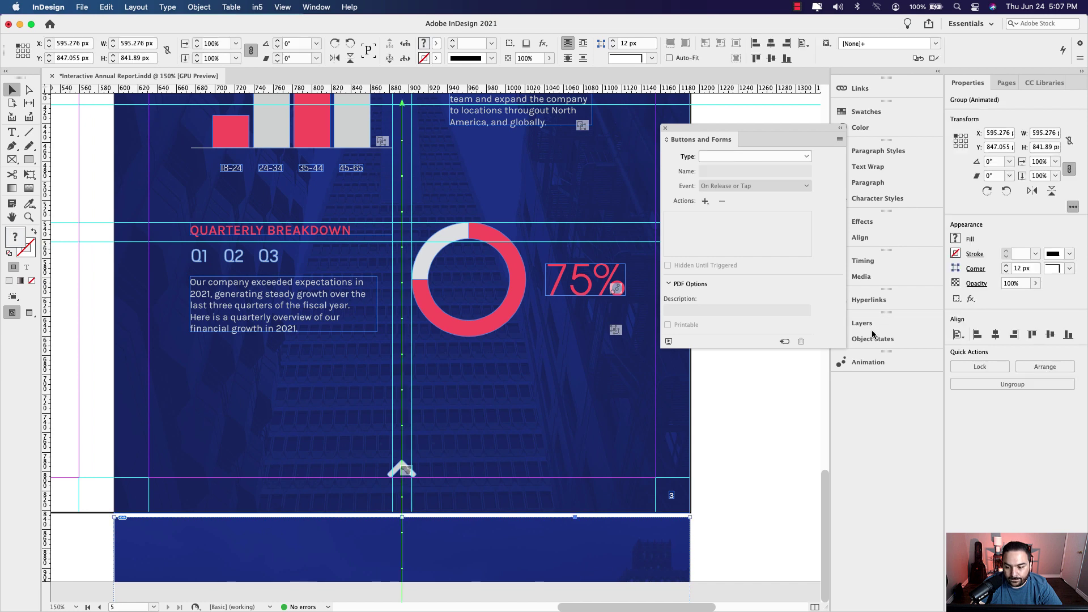
click(865, 362)
drag(709, 302, 655, 122)
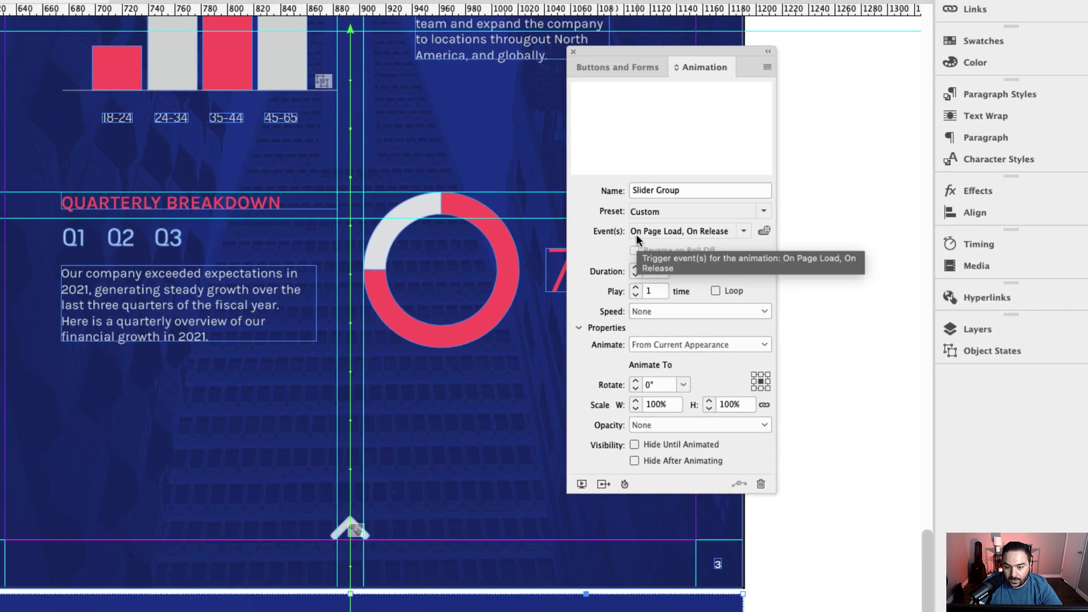
click(744, 231)
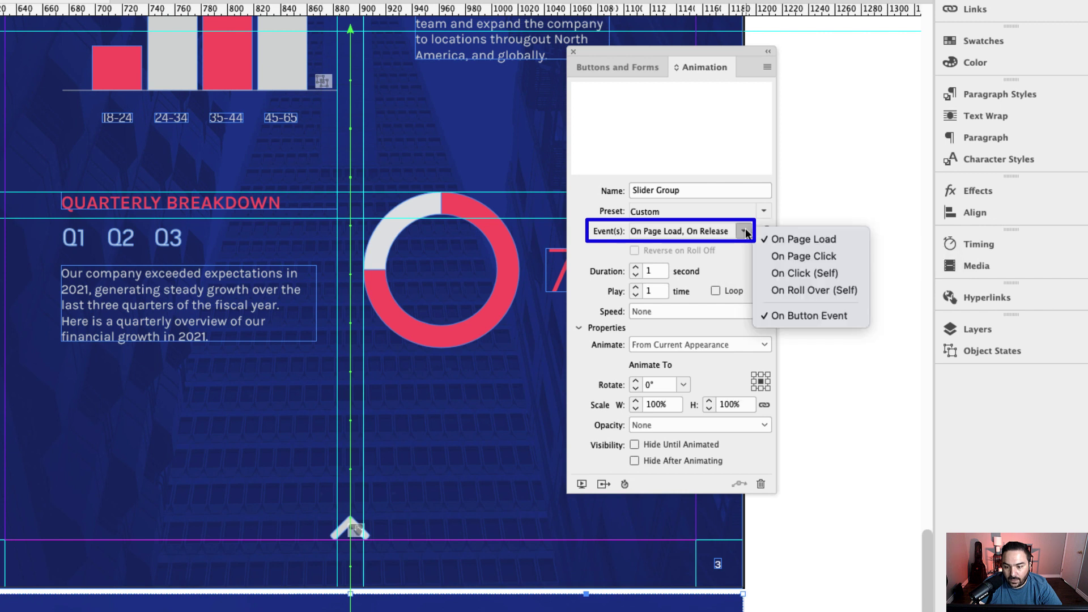
click(820, 241)
click(744, 230)
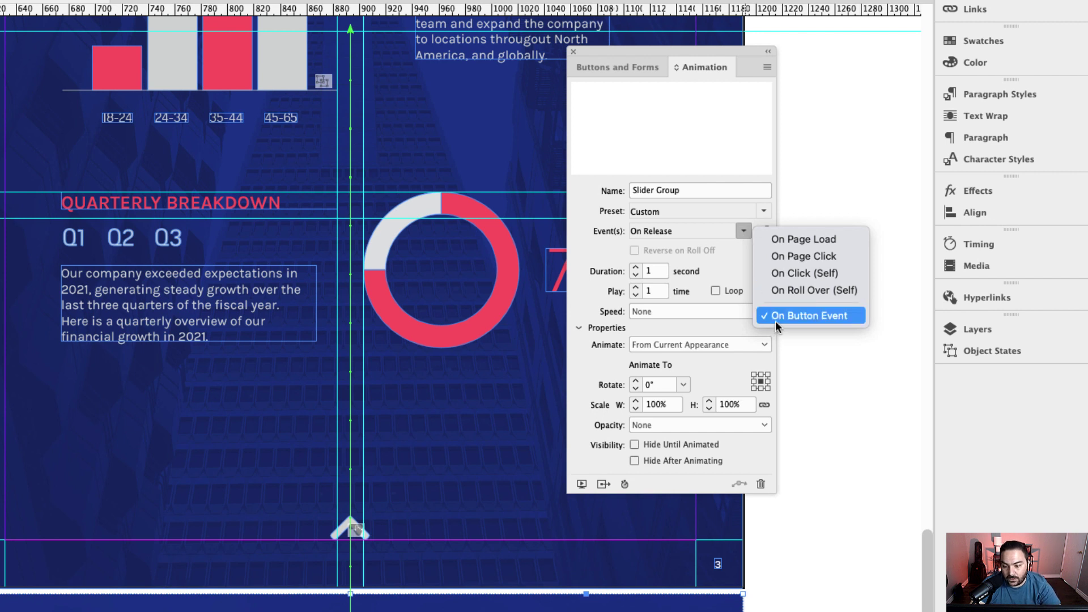
- Set the Slider Group animation's duration to 0.5 second
click(650, 270)
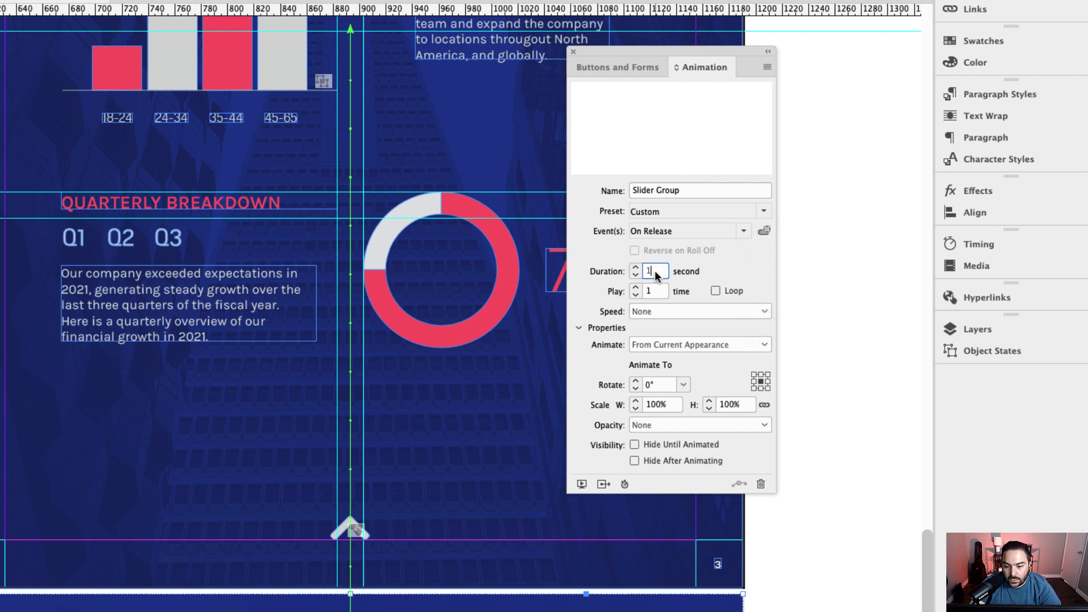
double_click(647, 272)
key(BackSpace)
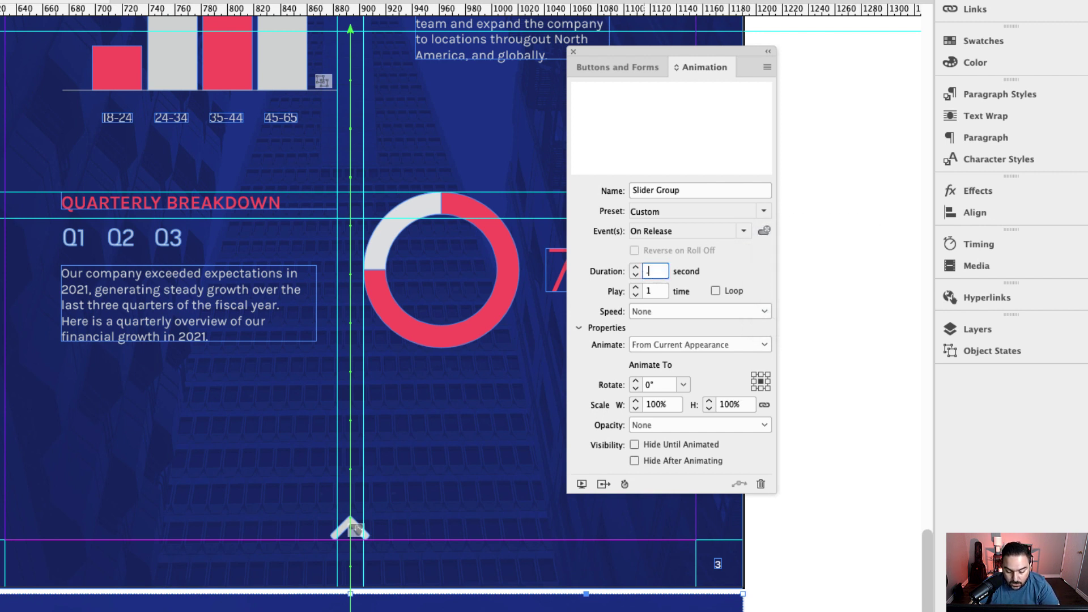
key(Tab)
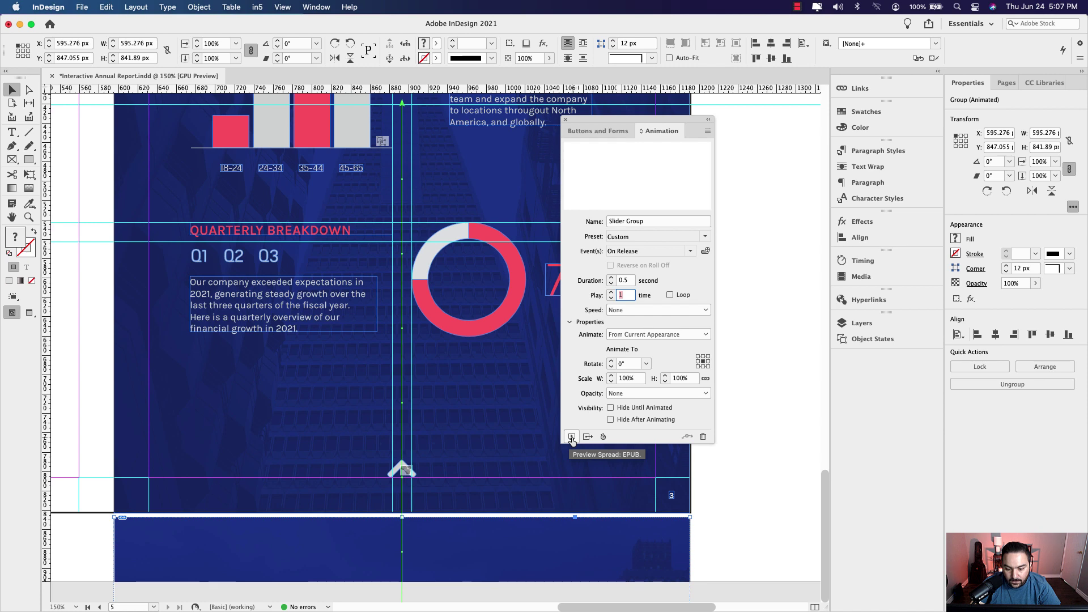
- Preview the spread as EPUB and slide the Changing the Future page in and out with its arrow buttons
click(571, 440)
click(681, 517)
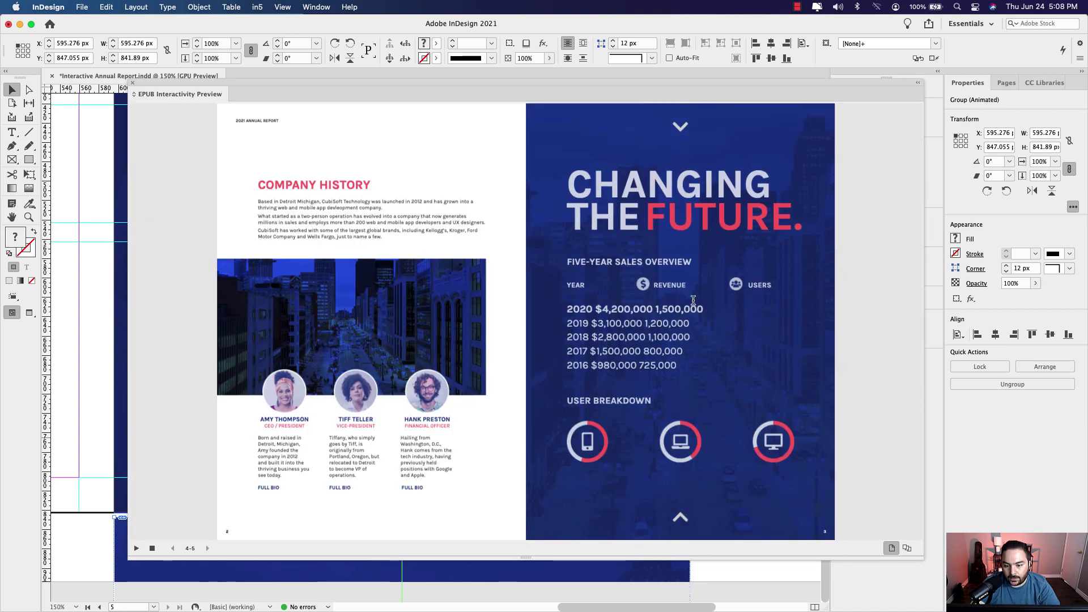
click(680, 128)
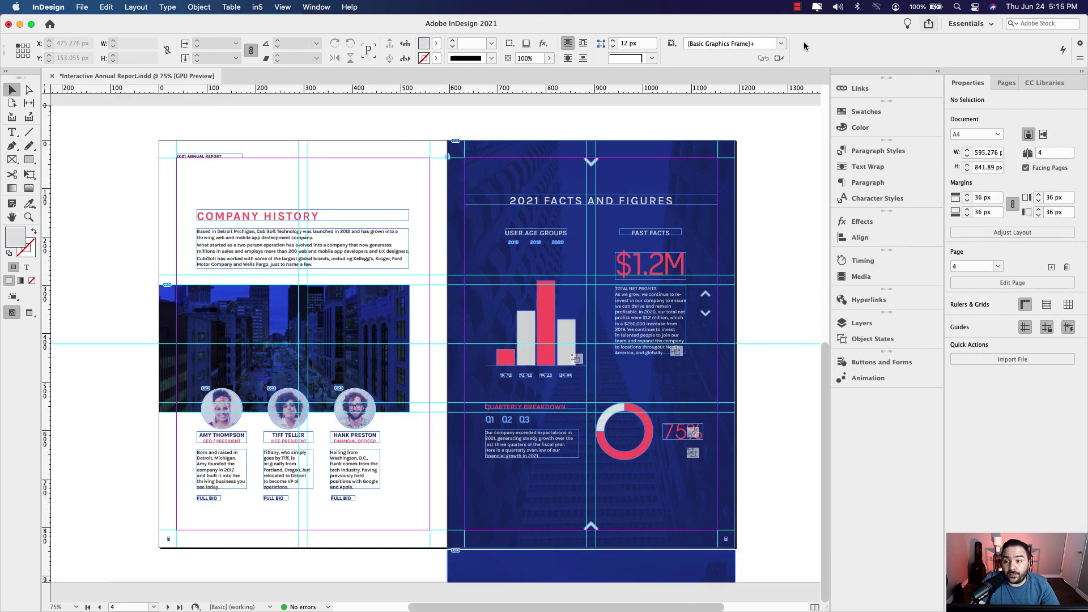
- Review the Publish Online settings for the document and close them without publishing
click(930, 25)
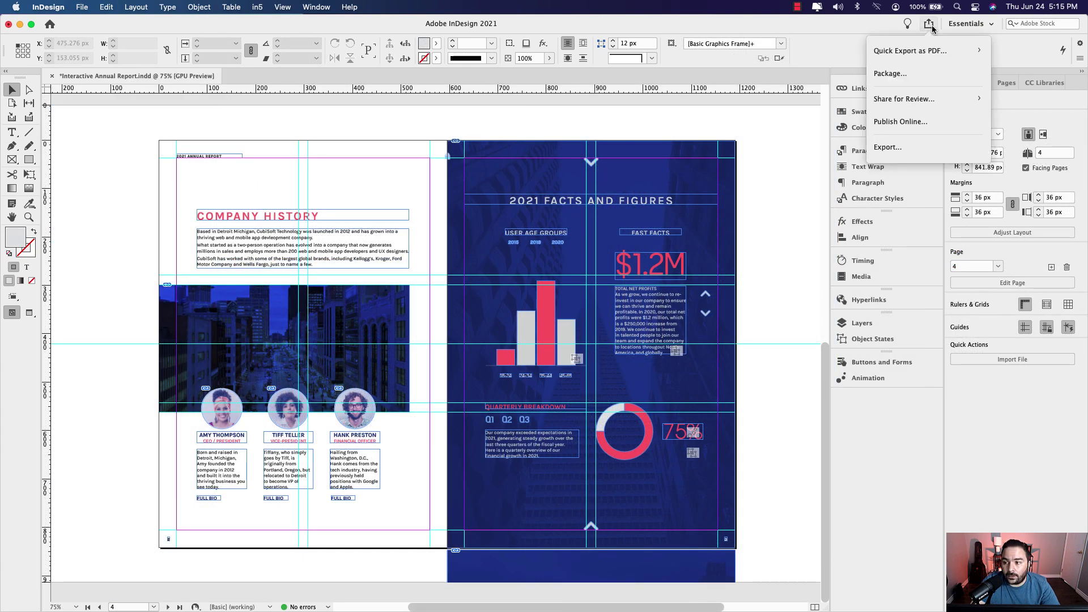
click(944, 123)
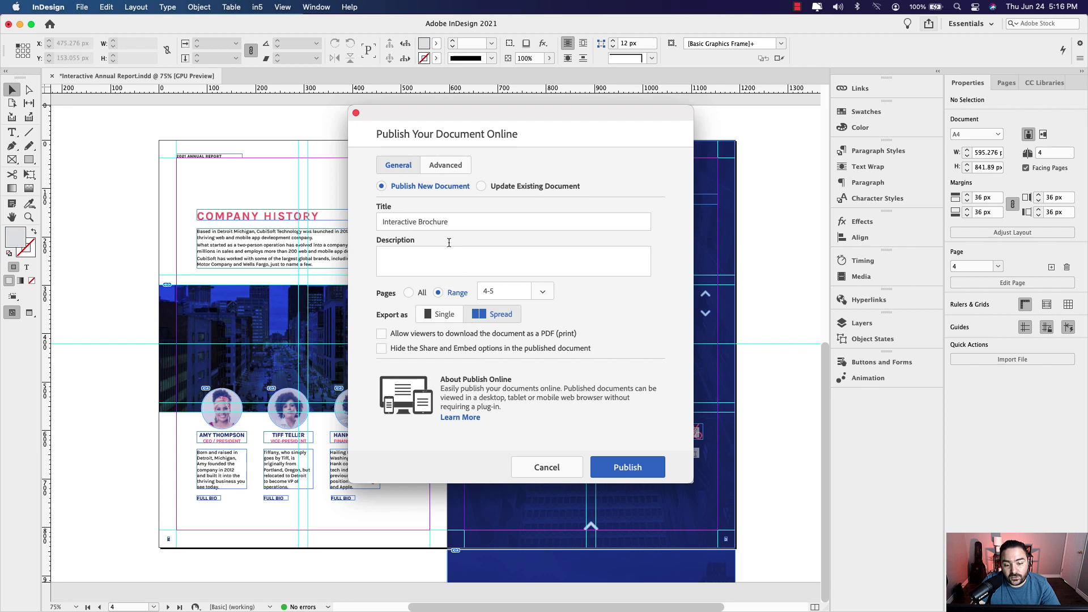
click(553, 467)
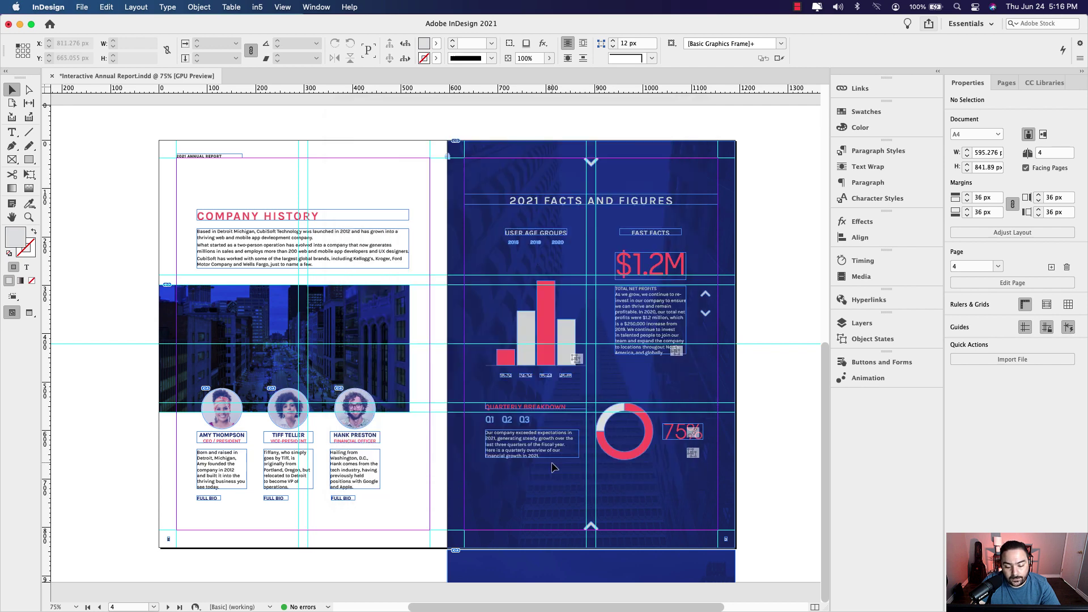
- Switch to the published Interactive Brochure in Chrome, view it full screen and test the 2018 and 2020 age-group buttons
key(super+Tab)
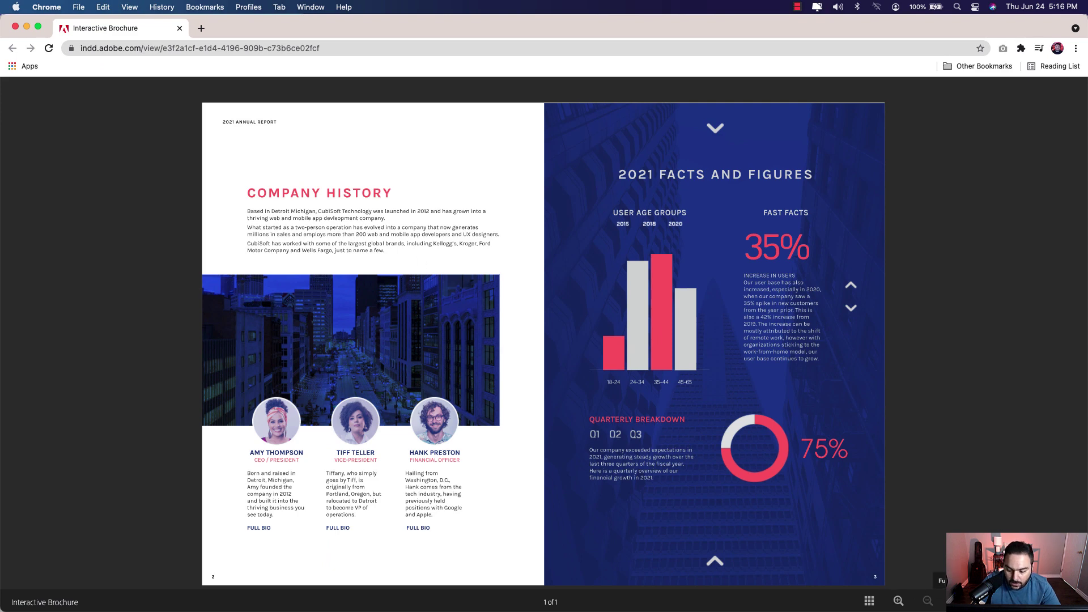
click(958, 601)
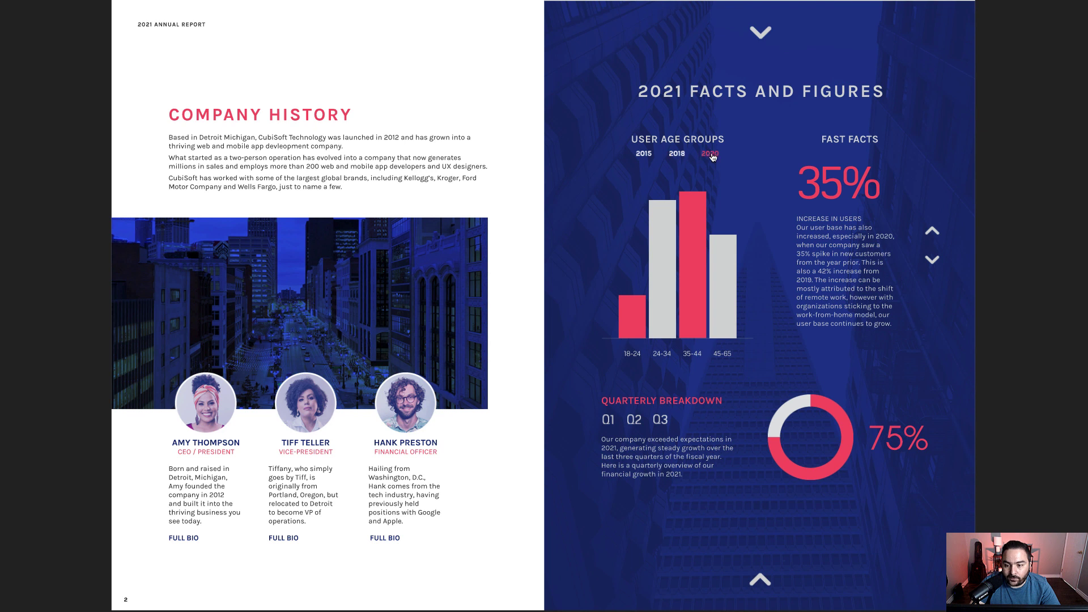
click(676, 158)
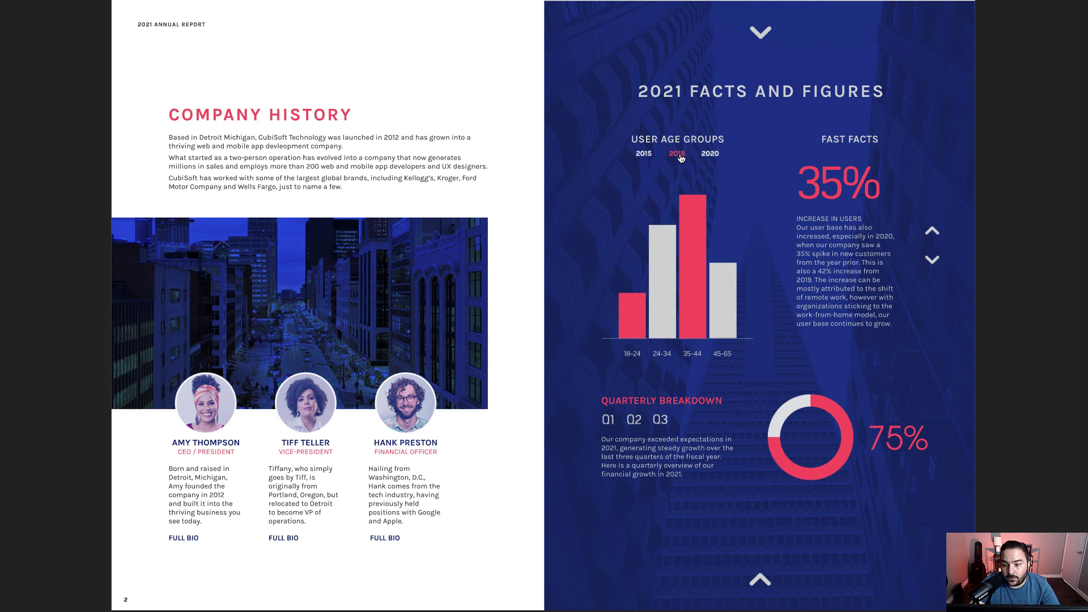
click(704, 157)
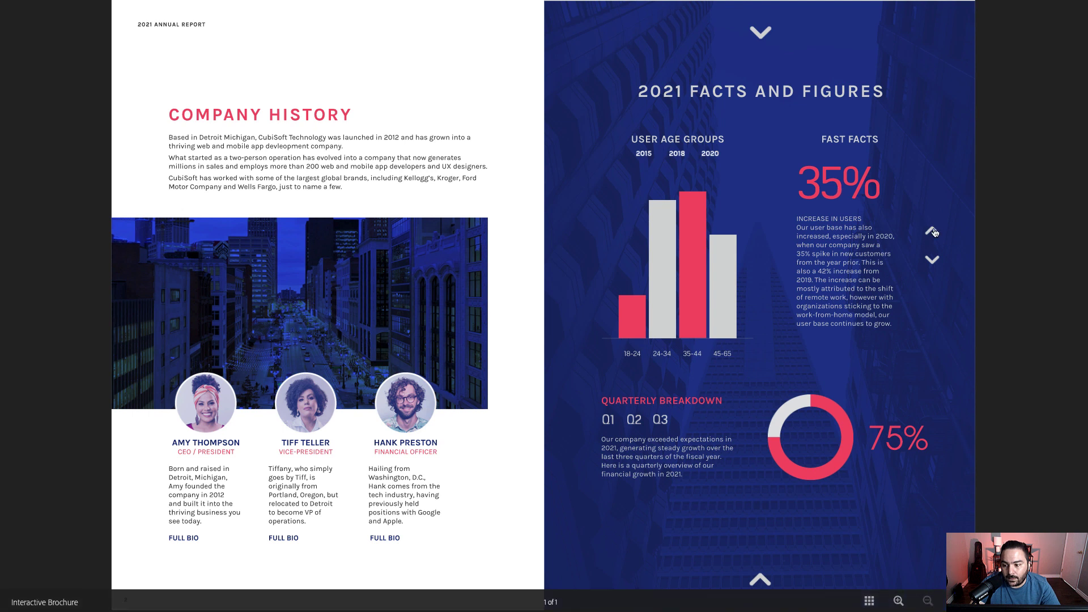
- Cycle through the Fast Facts states in both directions with the arrow buttons beside the text
click(932, 261)
click(932, 261)
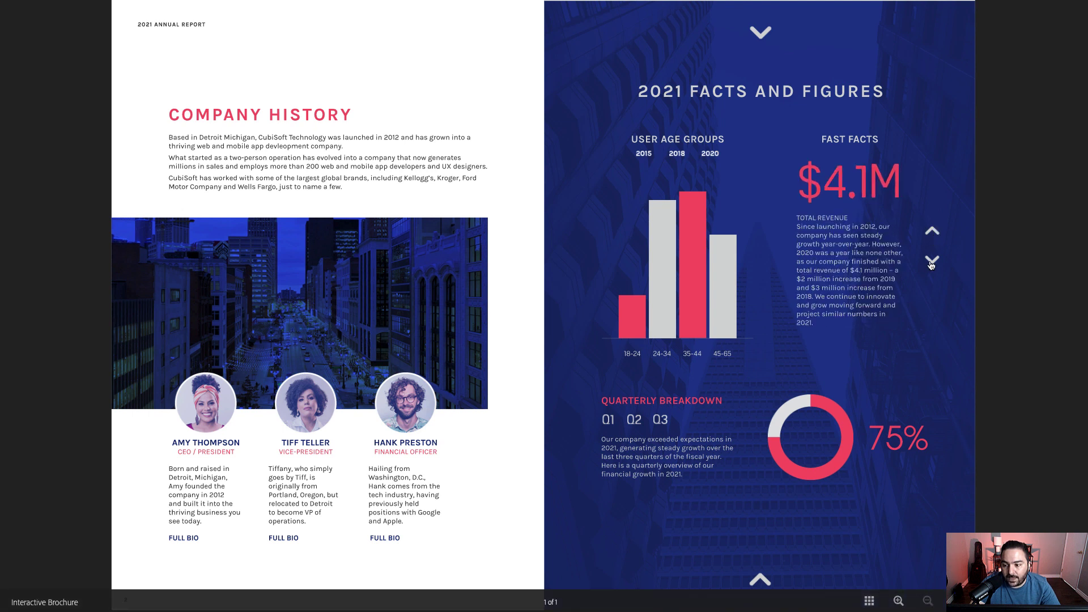
click(932, 262)
click(932, 261)
click(932, 262)
click(935, 233)
click(937, 235)
click(936, 235)
click(936, 235)
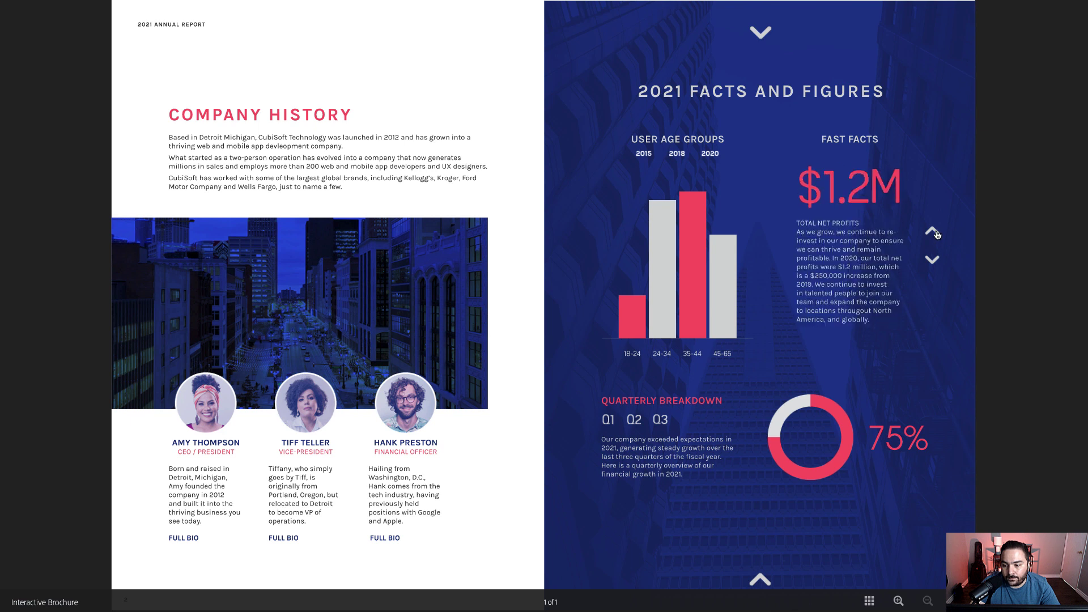
- Test the Q1, Q2 and Q3 buttons of the Quarterly Breakdown and slide the Changing the Future page in and back out
click(610, 424)
click(640, 425)
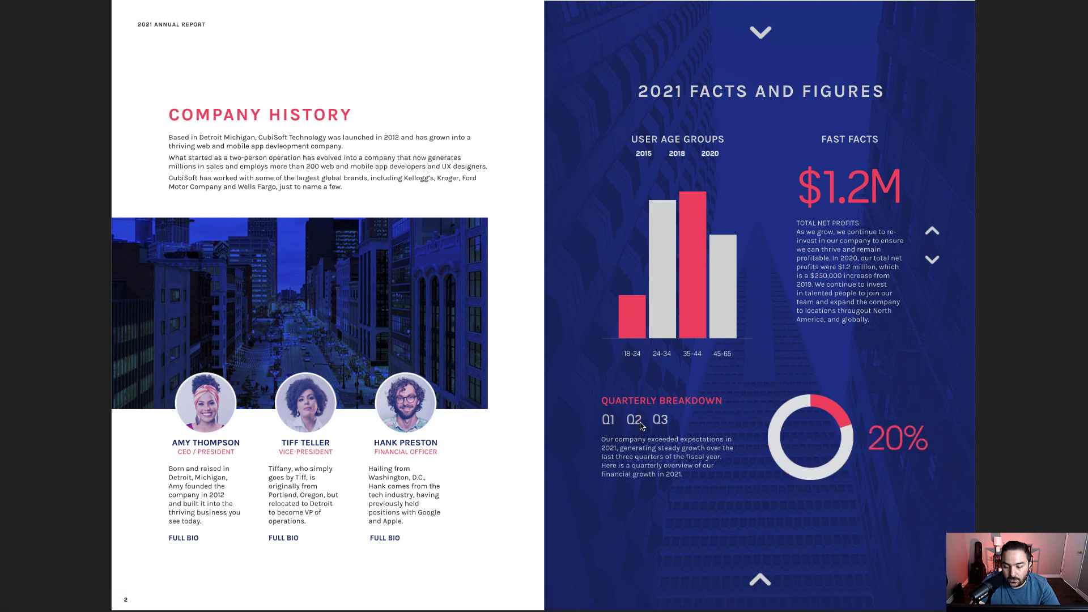
click(659, 423)
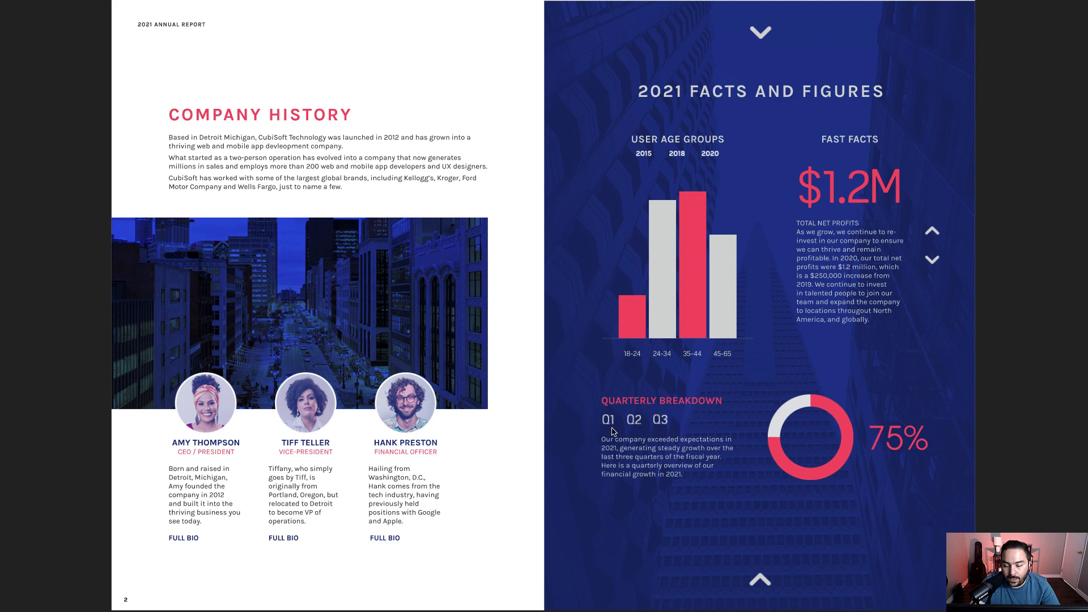
click(761, 579)
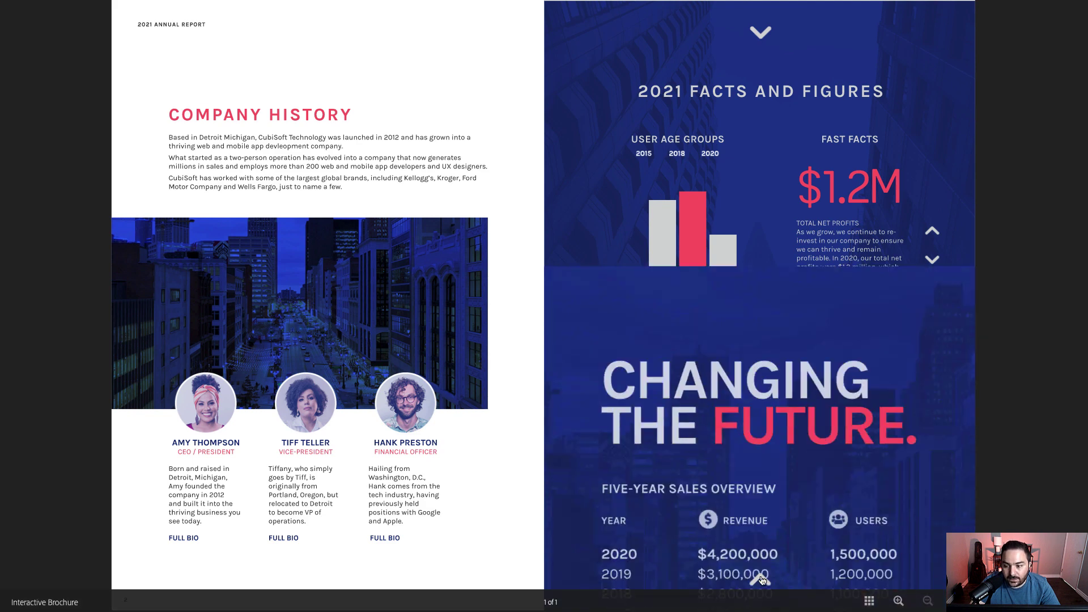
click(760, 35)
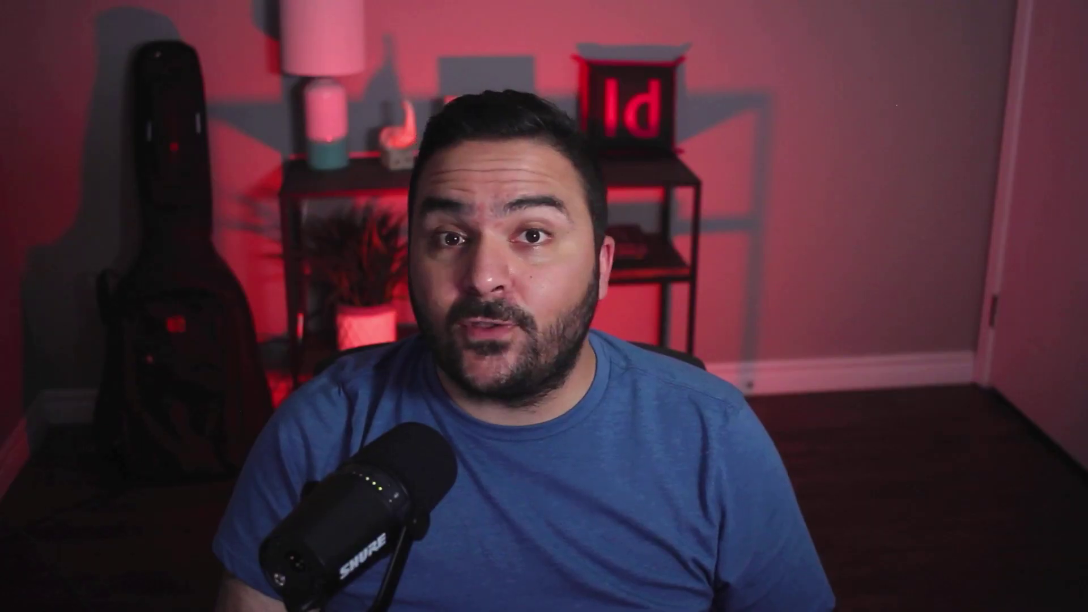